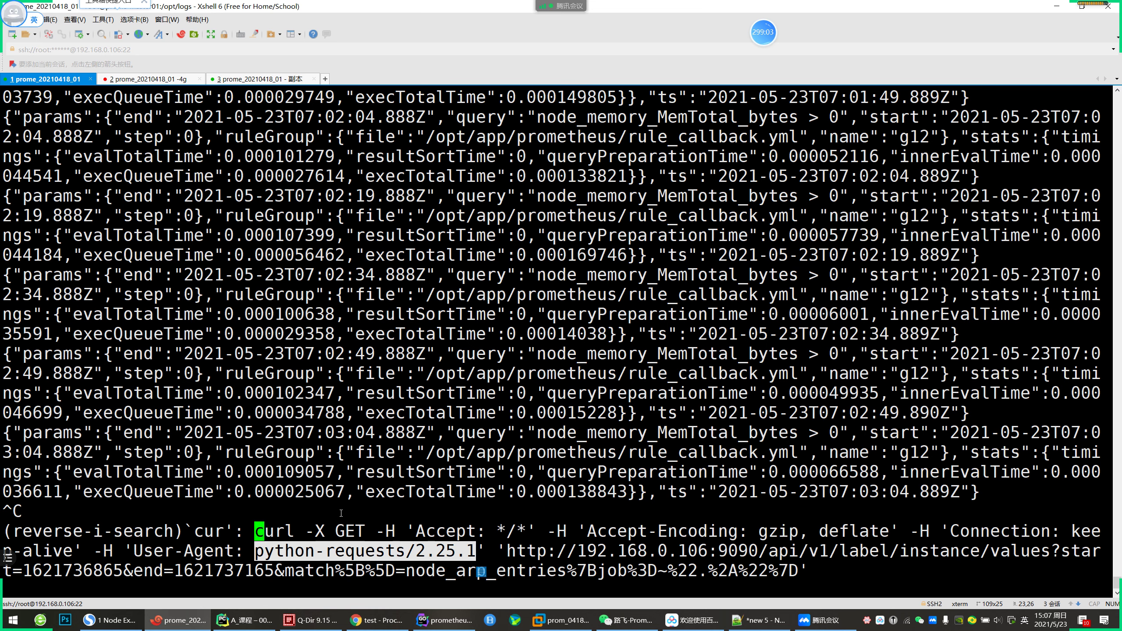
# Cancel the command-history search in the terminal, and look over the WeChat group chat, the ProcessOn diagram and the PyCharm high-cardinality notes
pyautogui.hotkey('ctrl', 'c')
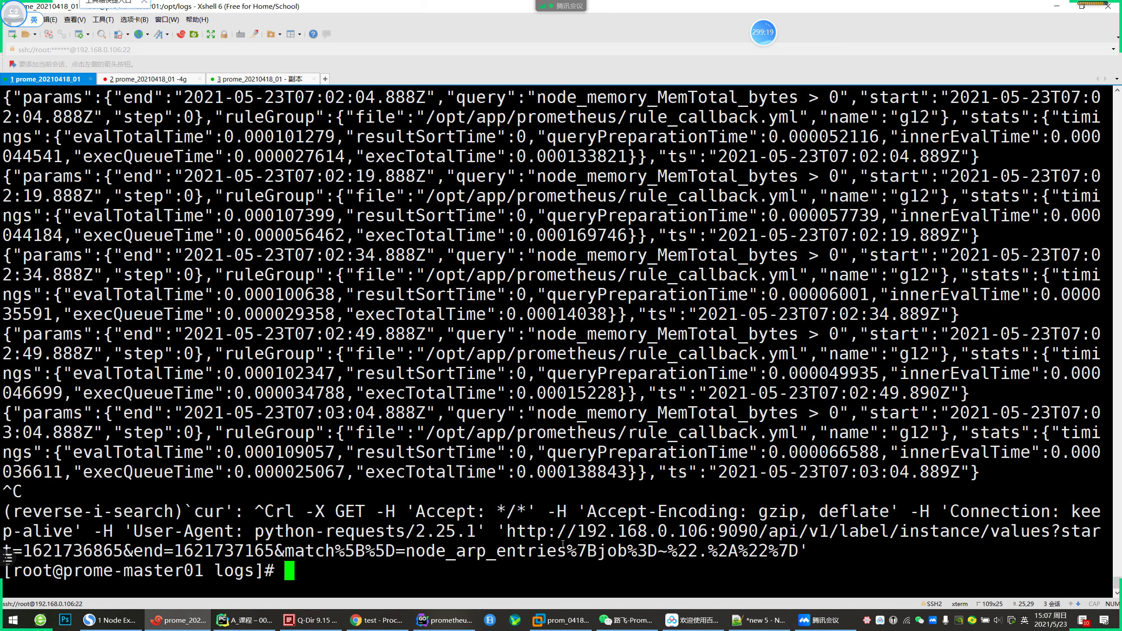
pyautogui.click(612, 621)
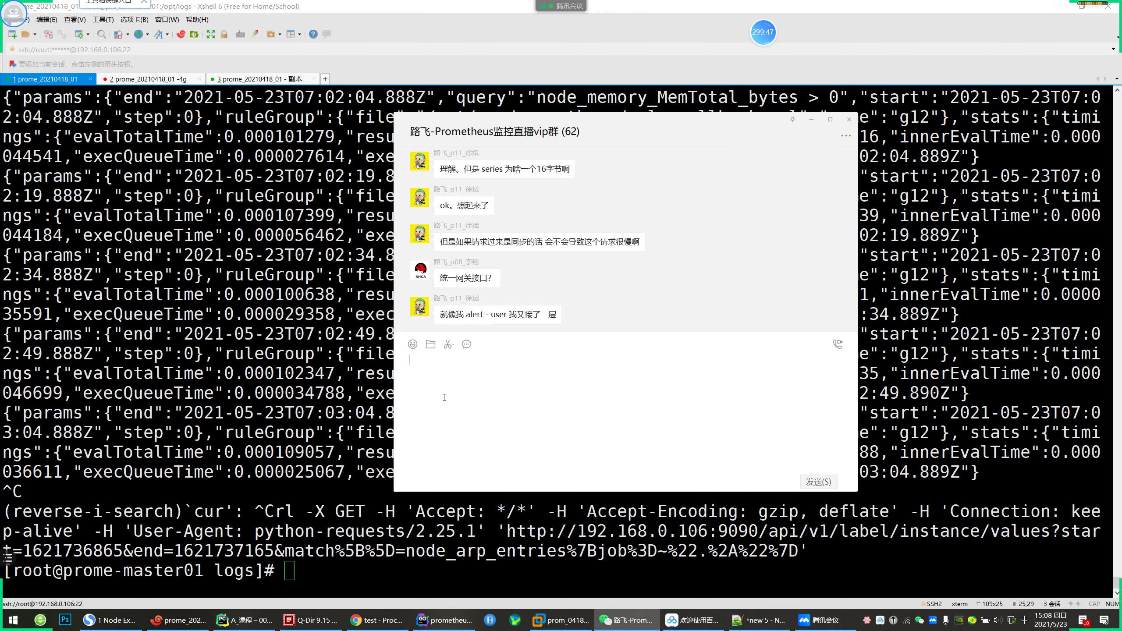
pyautogui.moveTo(383, 627)
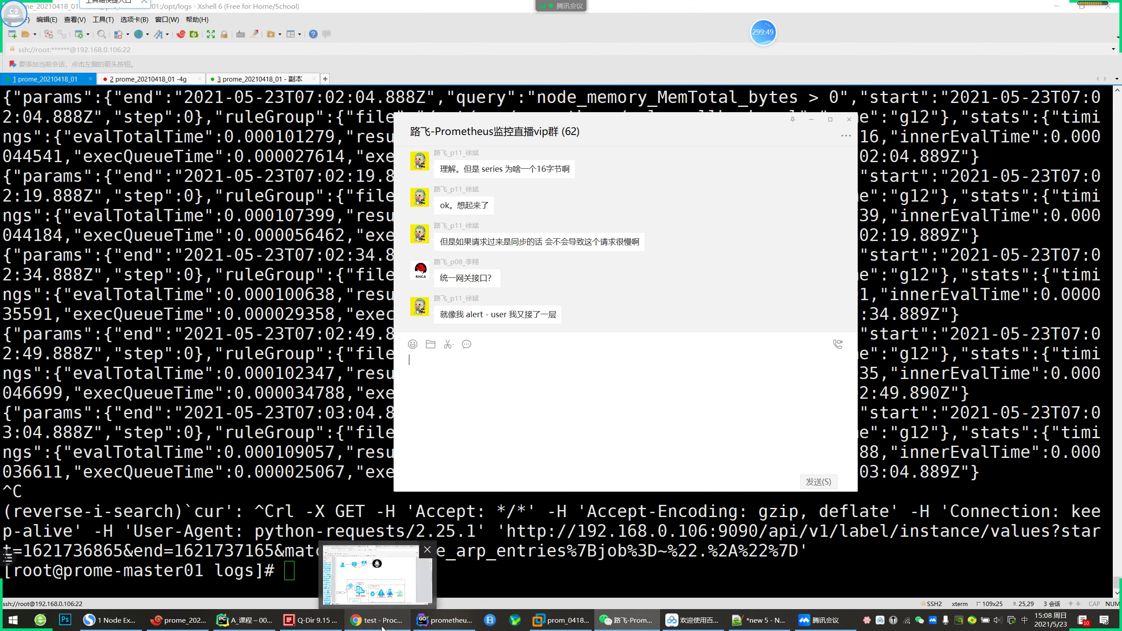
pyautogui.click(383, 626)
pyautogui.scroll(-3, 373, 474)
pyautogui.click(255, 626)
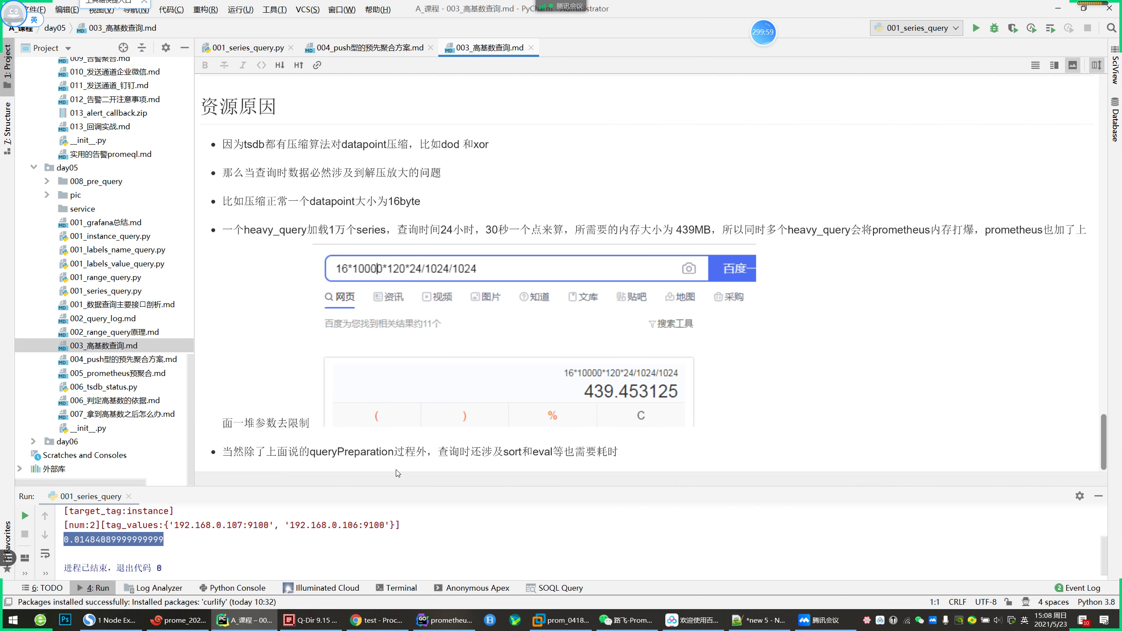
# Switch to Chrome and open the Graph query page of the Prometheus server at 192.168.0.106:9090
pyautogui.click(377, 620)
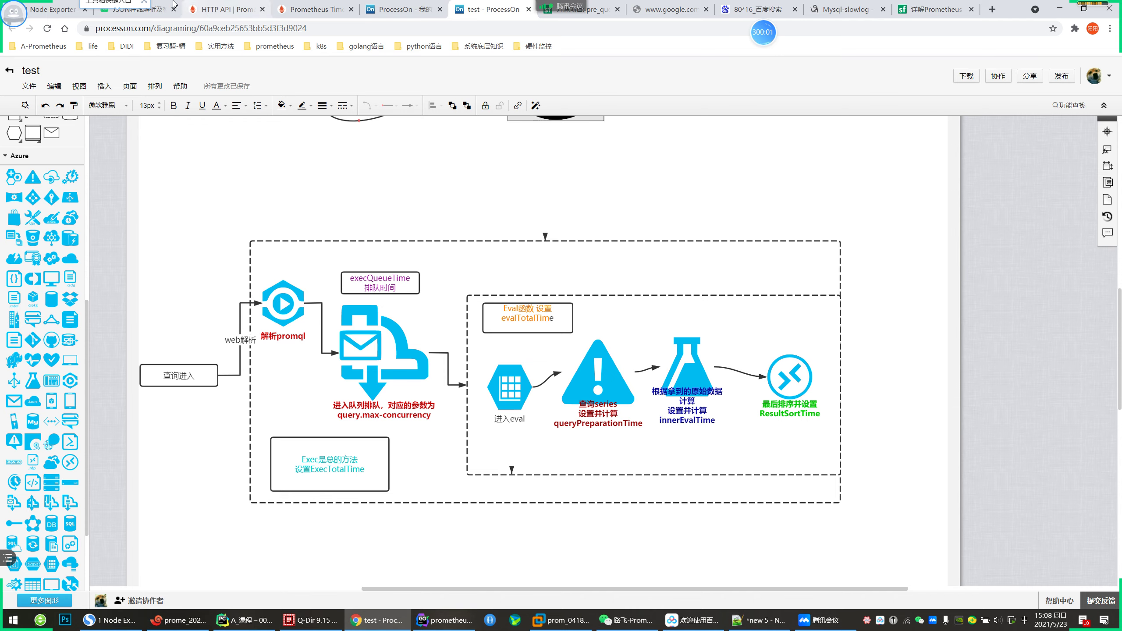
pyautogui.click(54, 13)
pyautogui.click(219, 14)
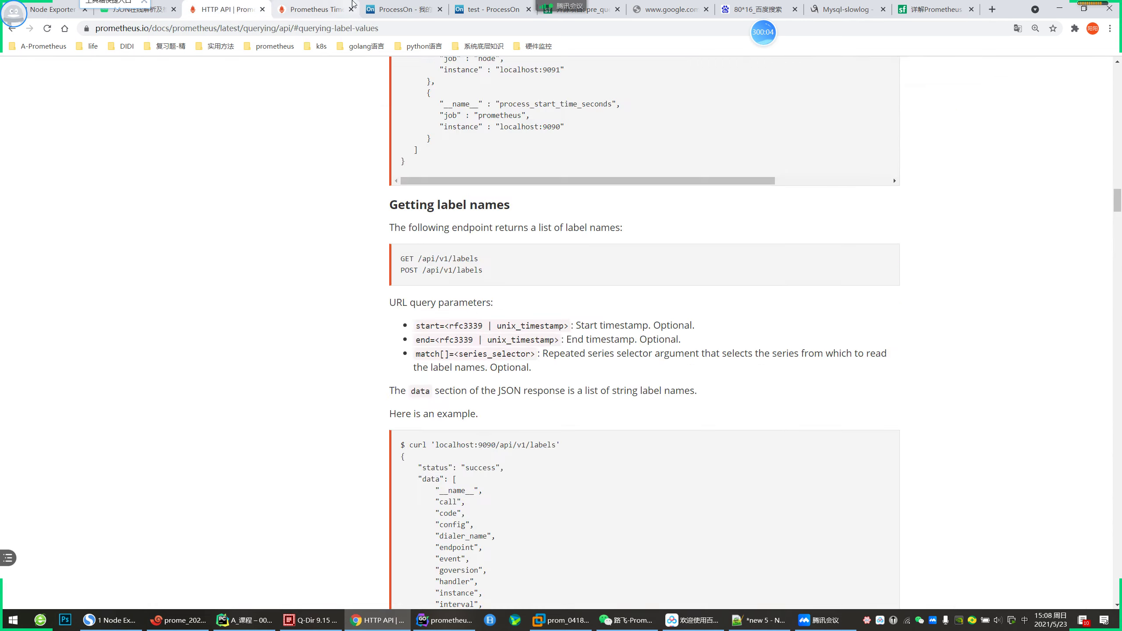
pyautogui.click(338, 5)
pyautogui.click(225, 8)
pyautogui.click(312, 8)
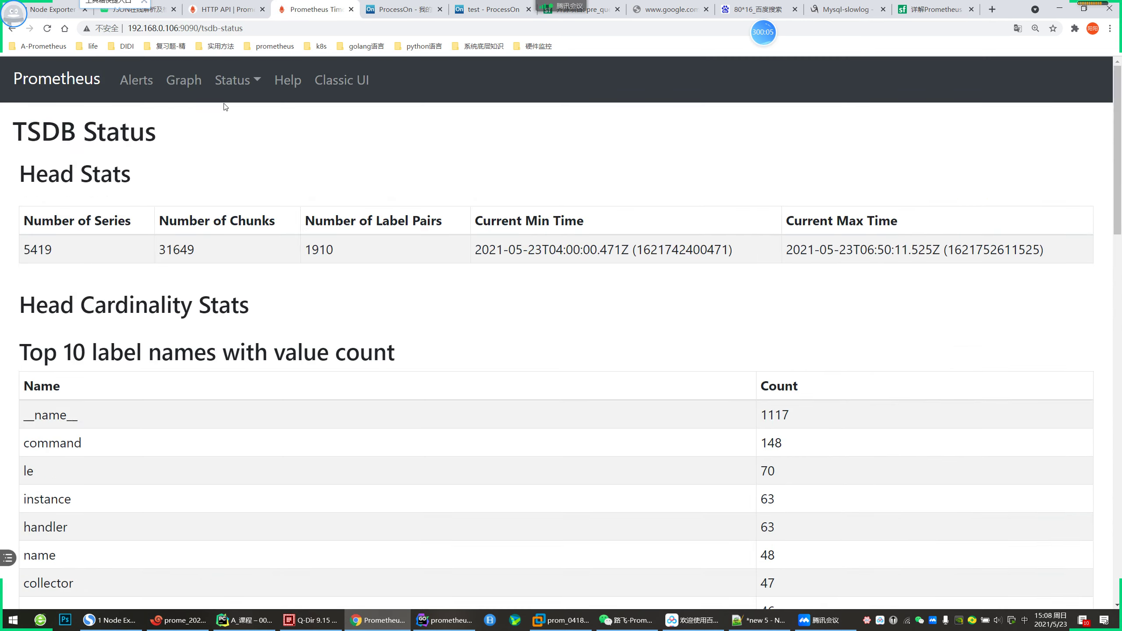
pyautogui.click(182, 82)
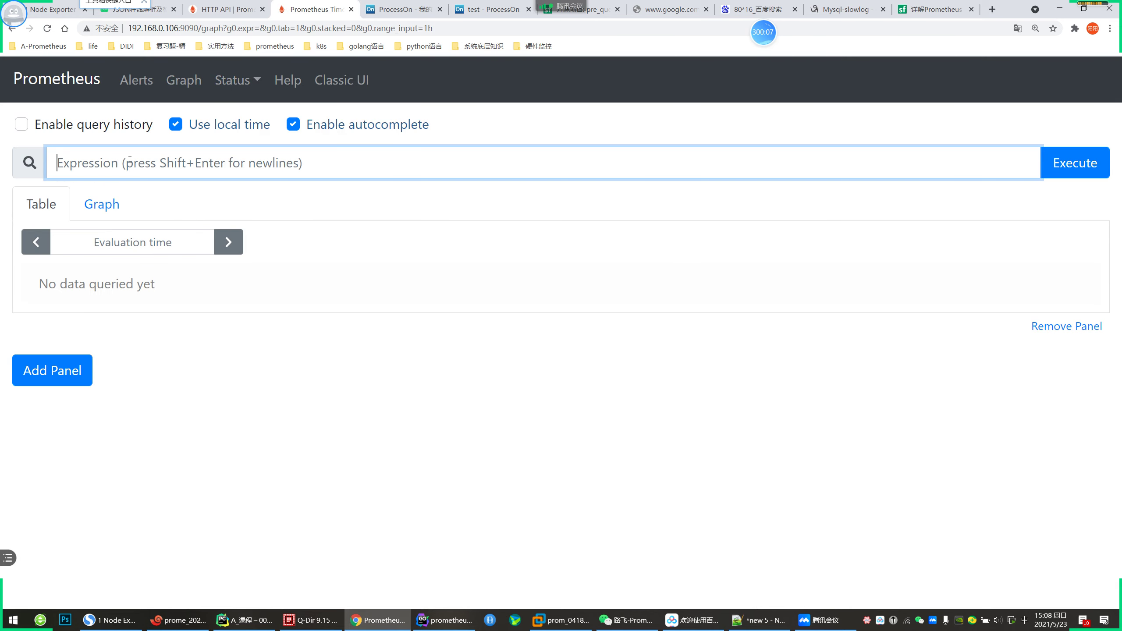
pyautogui.hotkey('ctrl', 'v')
pyautogui.hotkey('ctrl', 'z')
pyautogui.write('nam')
pyautogui.press('shift')
pyautogui.press('BackSpace')
pyautogui.press('BackSpace')
pyautogui.press('BackSpace')
pyautogui.press('shift')
pyautogui.write('{}')
pyautogui.press('BackSpace')
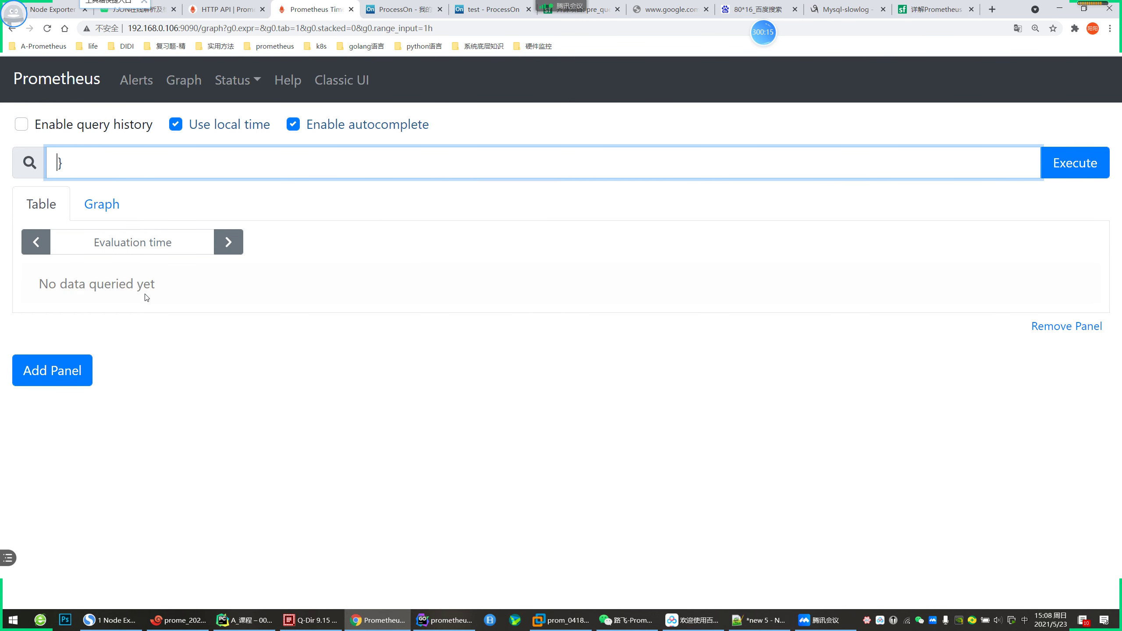
pyautogui.press('Delete')
# Run the Prometheus query {__name__=~".*a.*"} and look through the returned series
pyautogui.press('shift')
pyautogui.write('{__name__=~".*a.*')
pyautogui.press('Return')
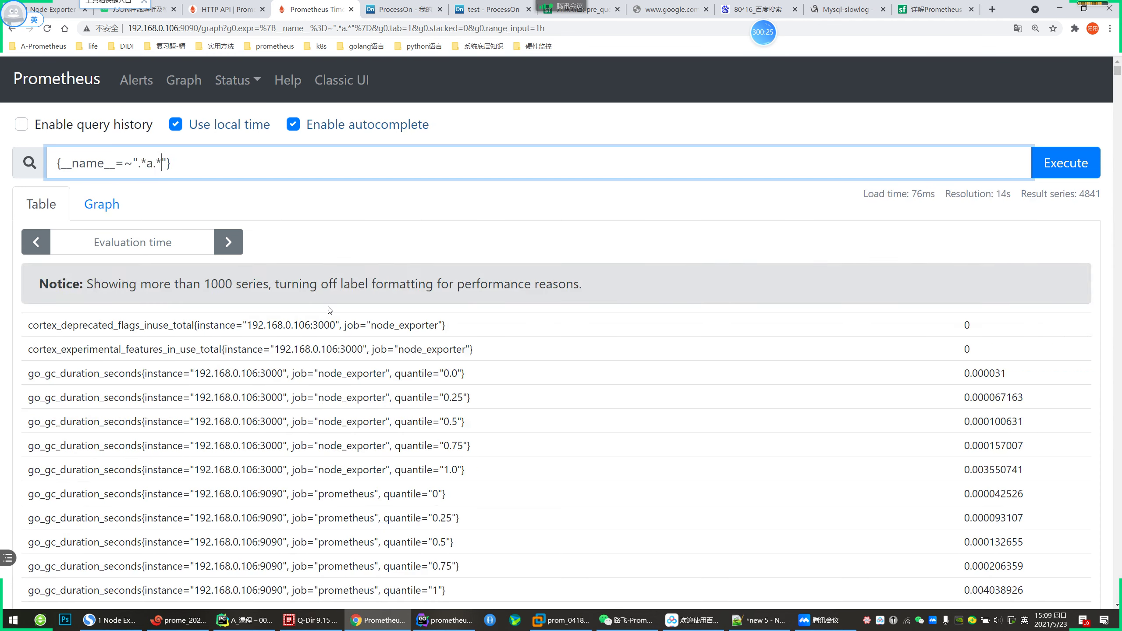
pyautogui.scroll(-3, 409, 412)
pyautogui.scroll(3, 410, 437)
pyautogui.scroll(-3, 413, 448)
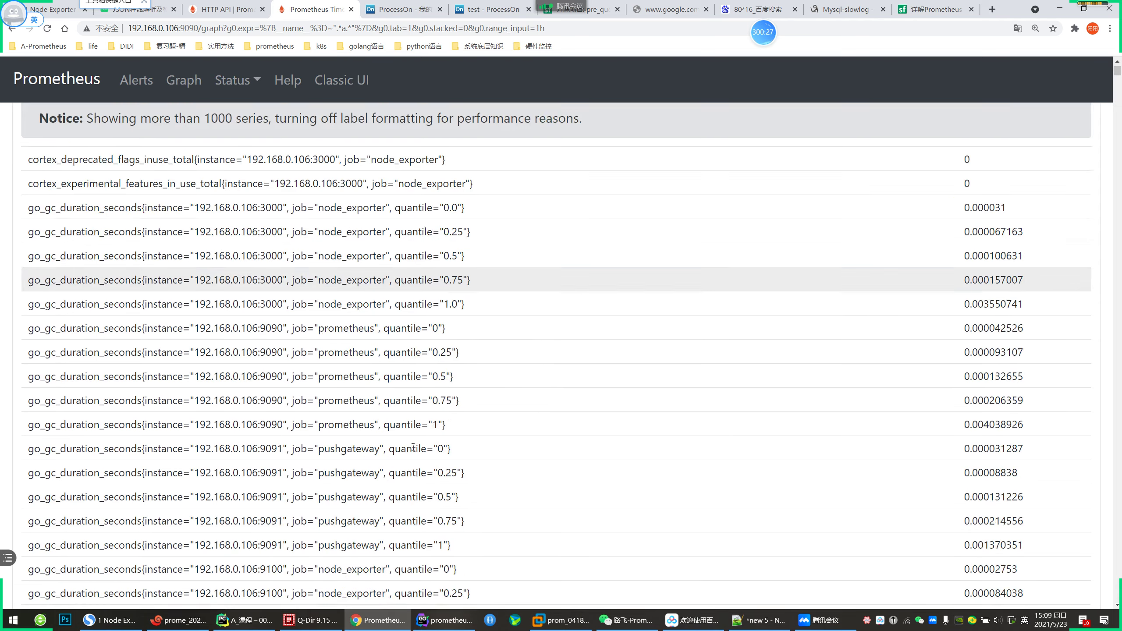
pyautogui.scroll(3, 413, 448)
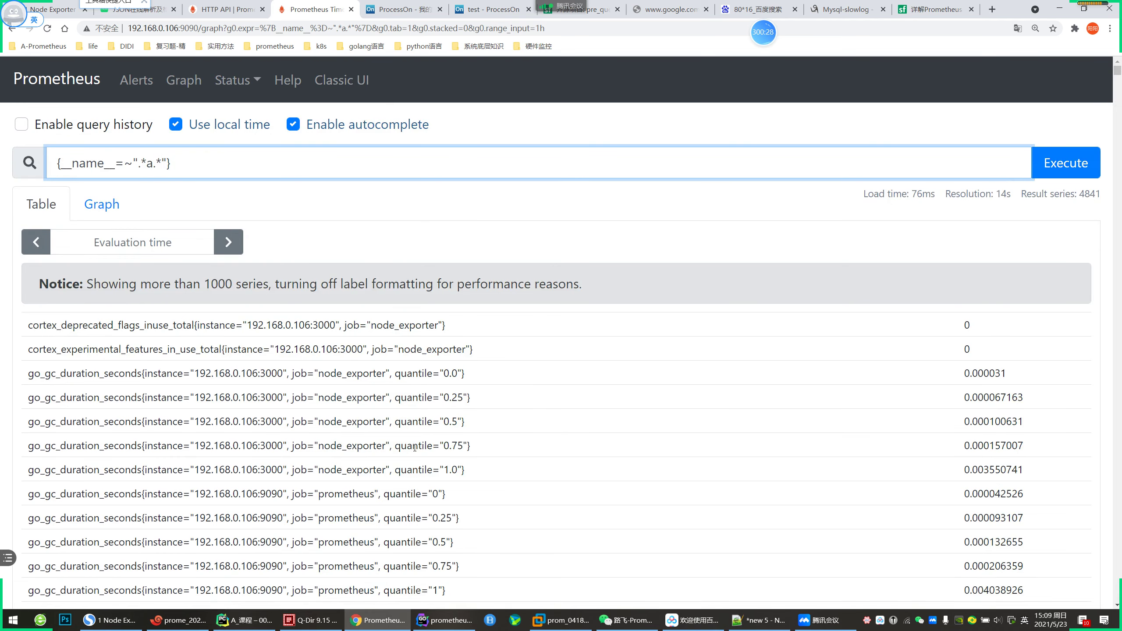
# Open the Prometheus group chat in WeChat and move its window aside from the query results
pyautogui.click(617, 628)
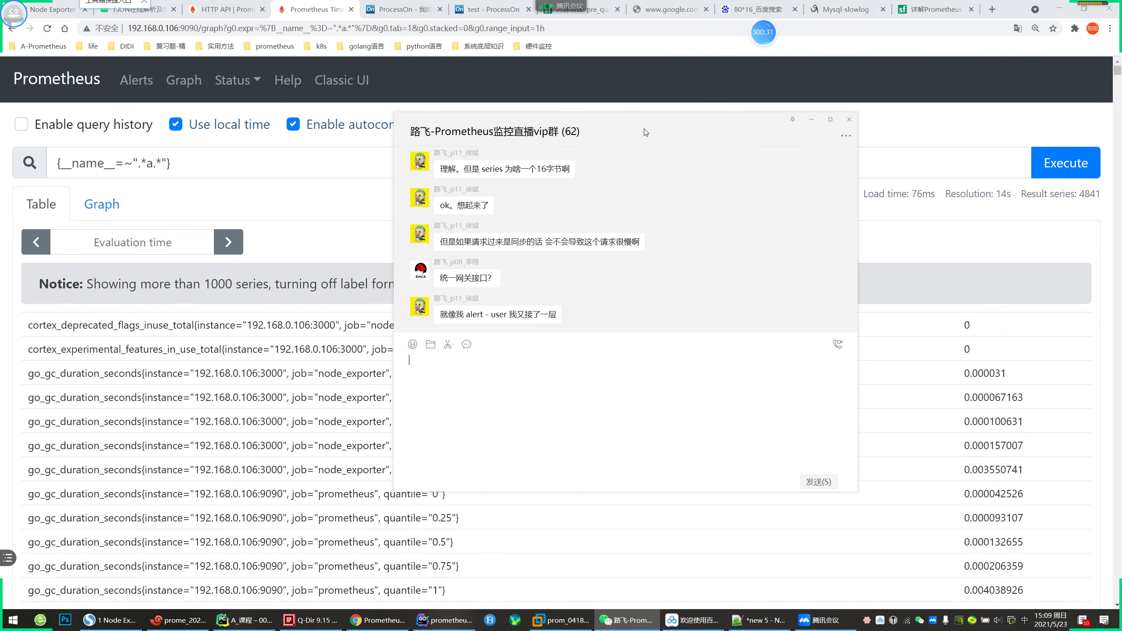
pyautogui.moveTo(646, 132); pyautogui.dragTo(758, 137)
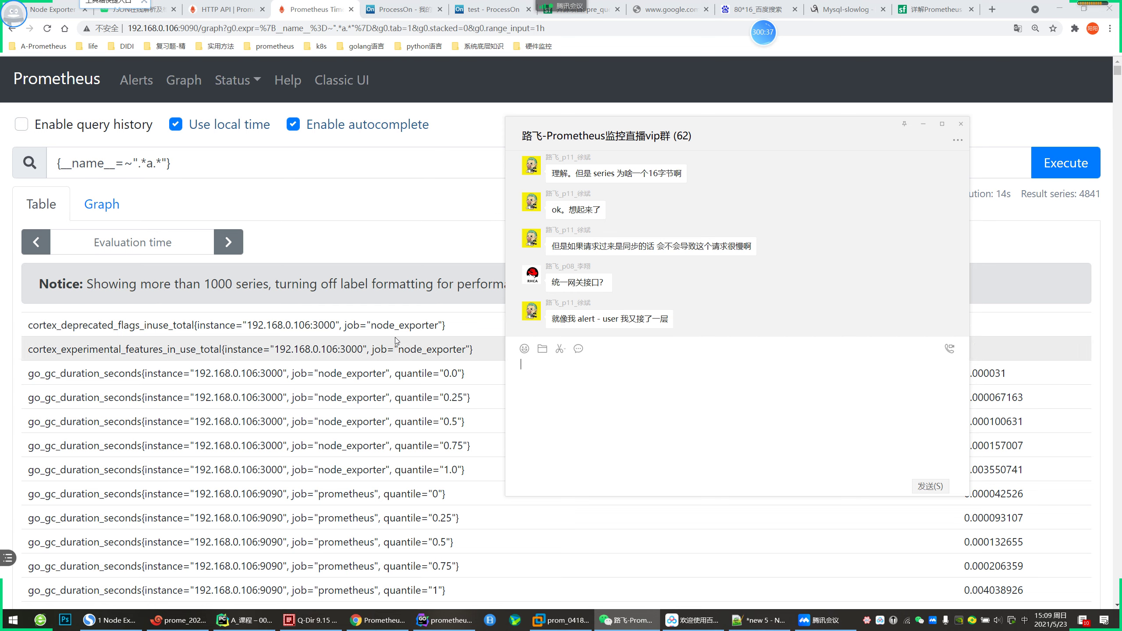
pyautogui.moveTo(740, 146); pyautogui.dragTo(717, 157)
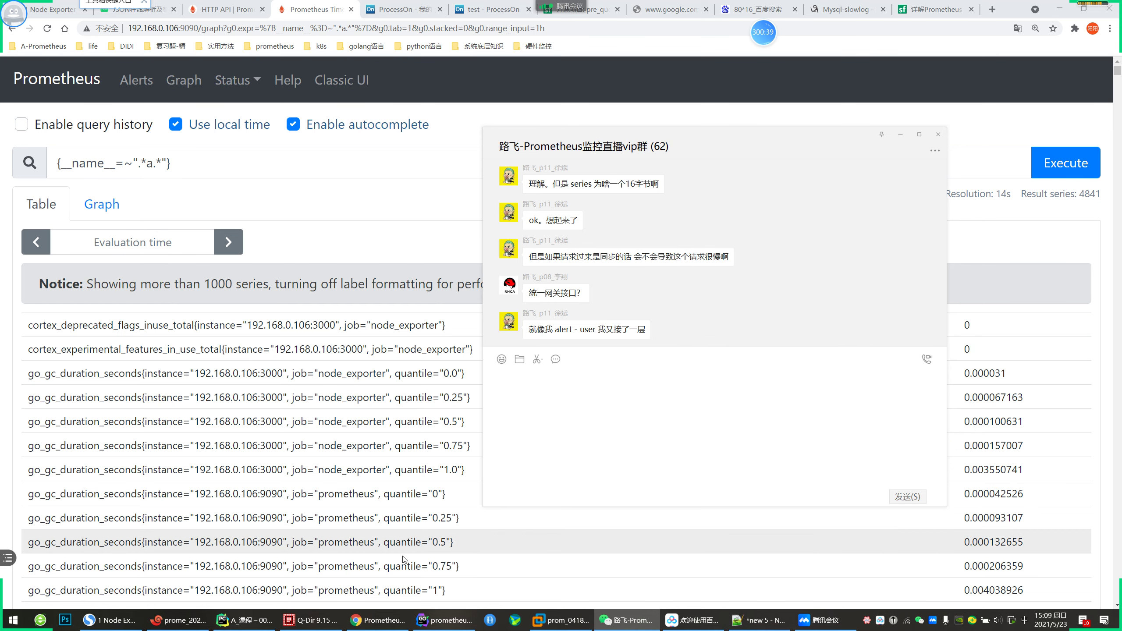
# Switch to PyCharm and open 007_拿到高基数之后怎么办.md from the day05 folder
pyautogui.click(272, 620)
pyautogui.click(271, 623)
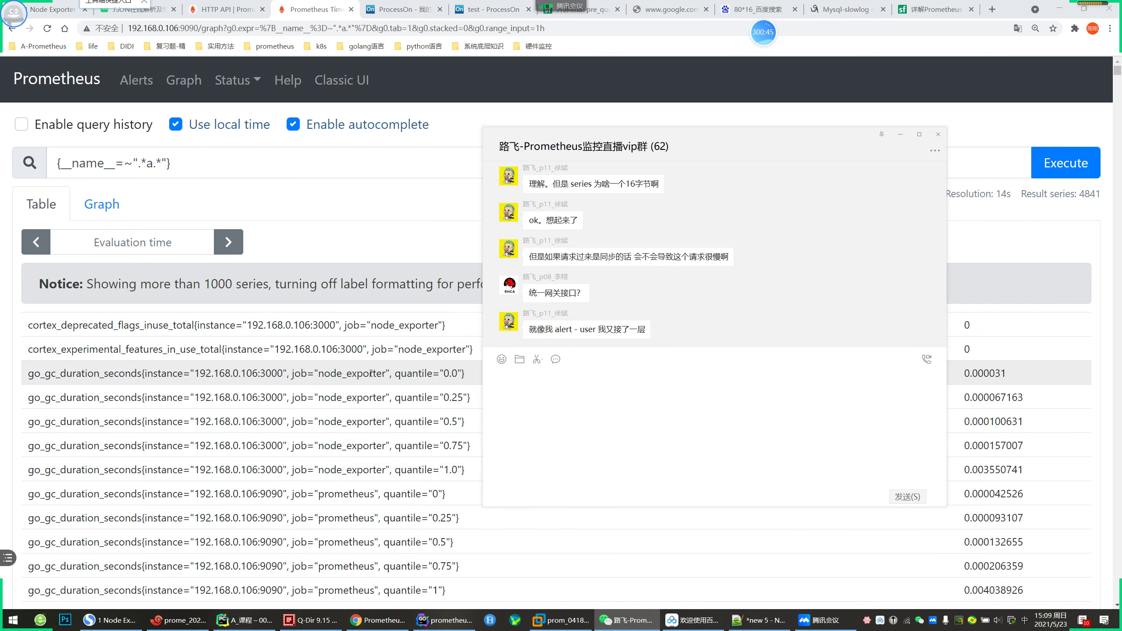
pyautogui.click(247, 621)
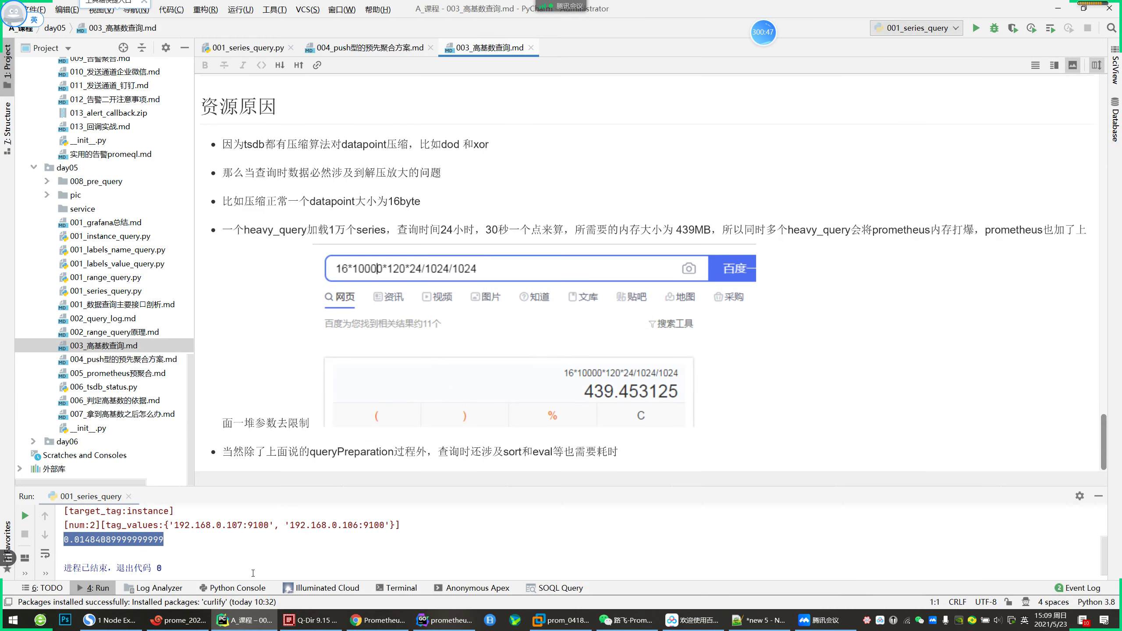
pyautogui.click(145, 362)
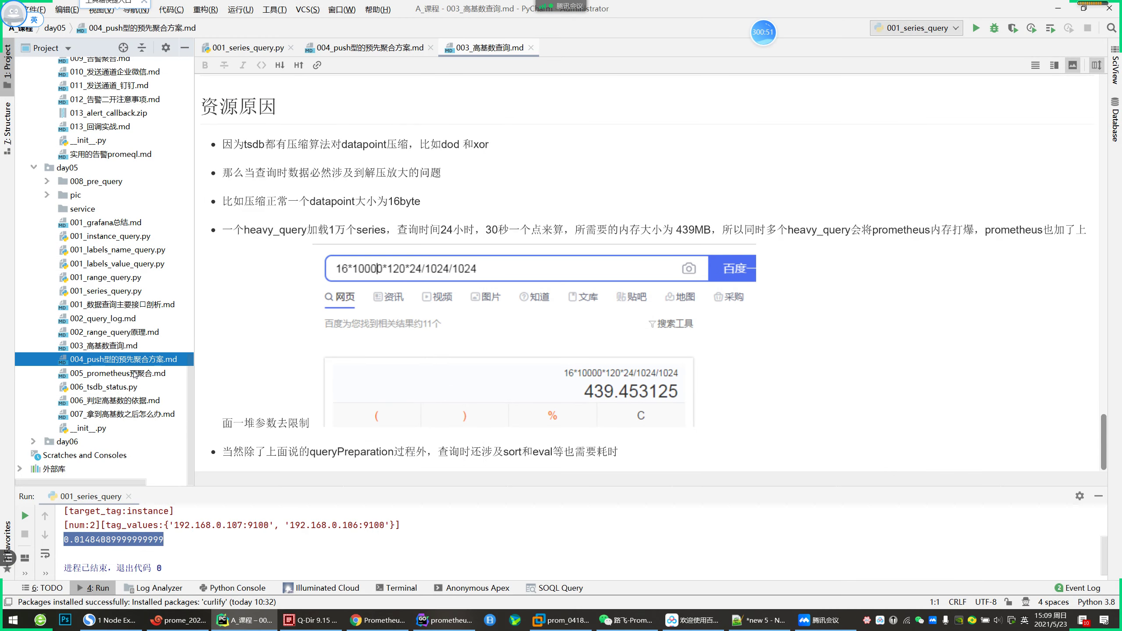
pyautogui.click(137, 413)
pyautogui.doubleClick(138, 414)
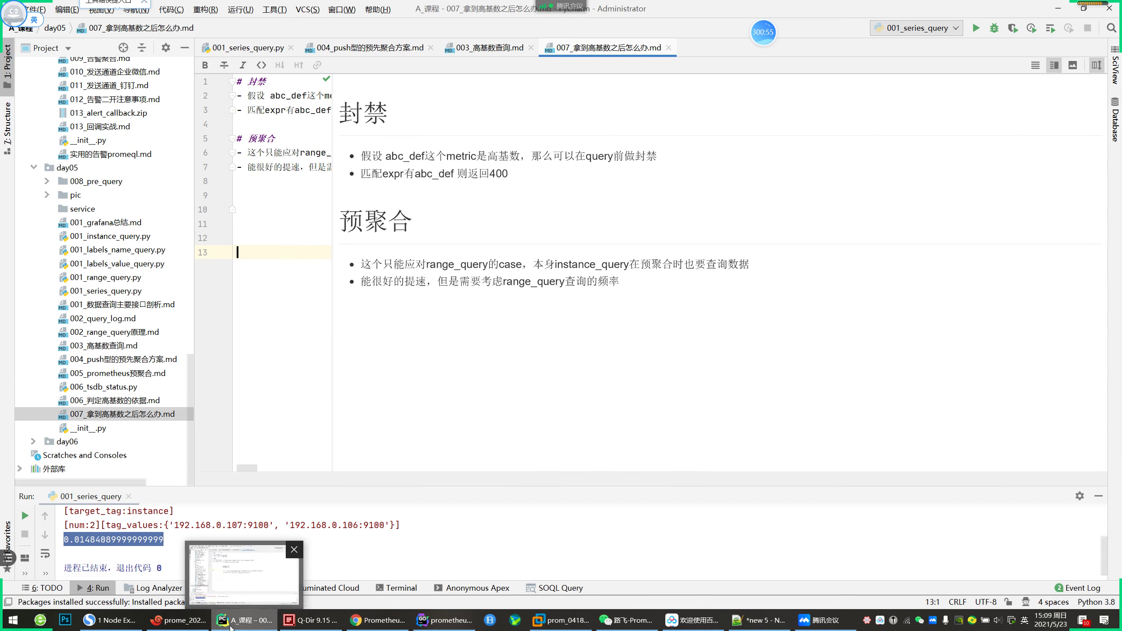
# Check the group chat, return to PyCharm and widen the Markdown source pane of the 007 note
pyautogui.click(292, 575)
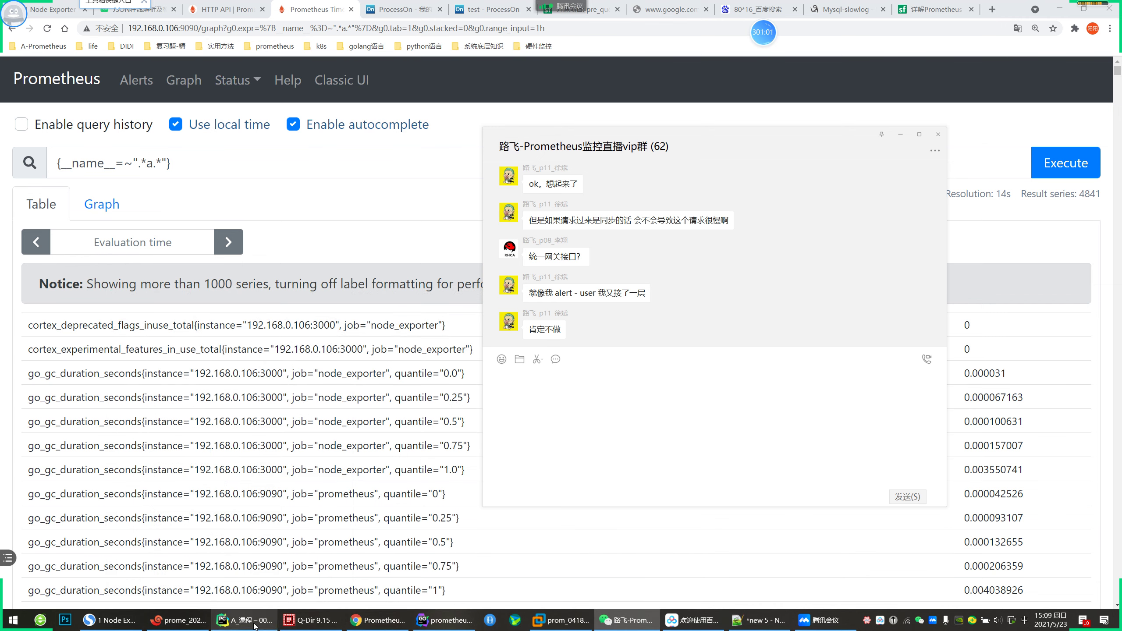
pyautogui.hotkey('alt', 'Tab')
pyautogui.moveTo(332, 290); pyautogui.dragTo(491, 301)
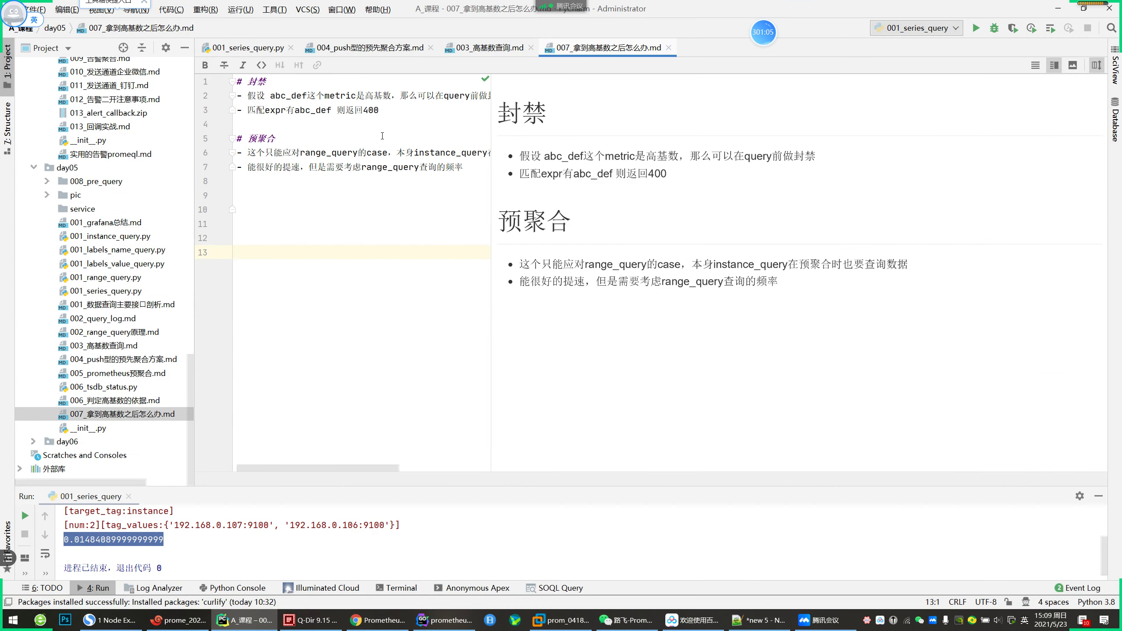
# Review the points about 封禁 and 预聚合 in the 007 note, highlighting the part about blocking before the query
pyautogui.hotkey('ctrl', 'z')
pyautogui.hotkey('ctrl', 'z')
pyautogui.moveTo(324, 95); pyautogui.dragTo(489, 97)
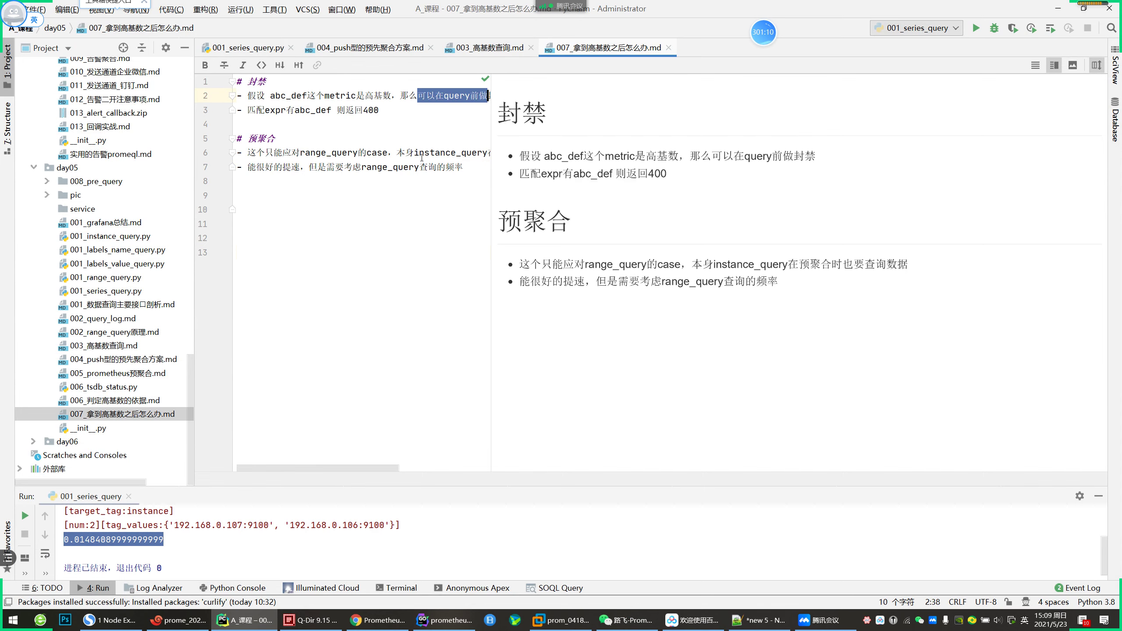
pyautogui.click(288, 153)
pyautogui.press('Up')
pyautogui.press('Up')
pyautogui.hotkey('shift', 'Up')
pyautogui.click(287, 173)
# Switch to the ProcessOn test diagram in Chrome and move the grafana shape slightly up and to the left
pyautogui.click(378, 620)
pyautogui.click(475, 3)
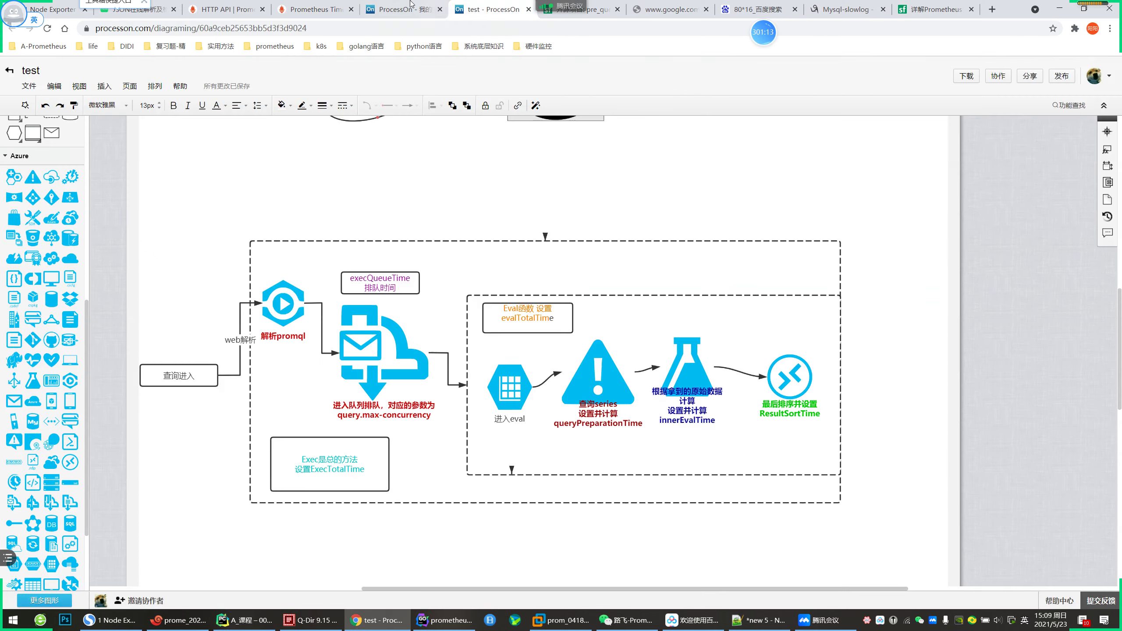
pyautogui.scroll(4, 362, 316)
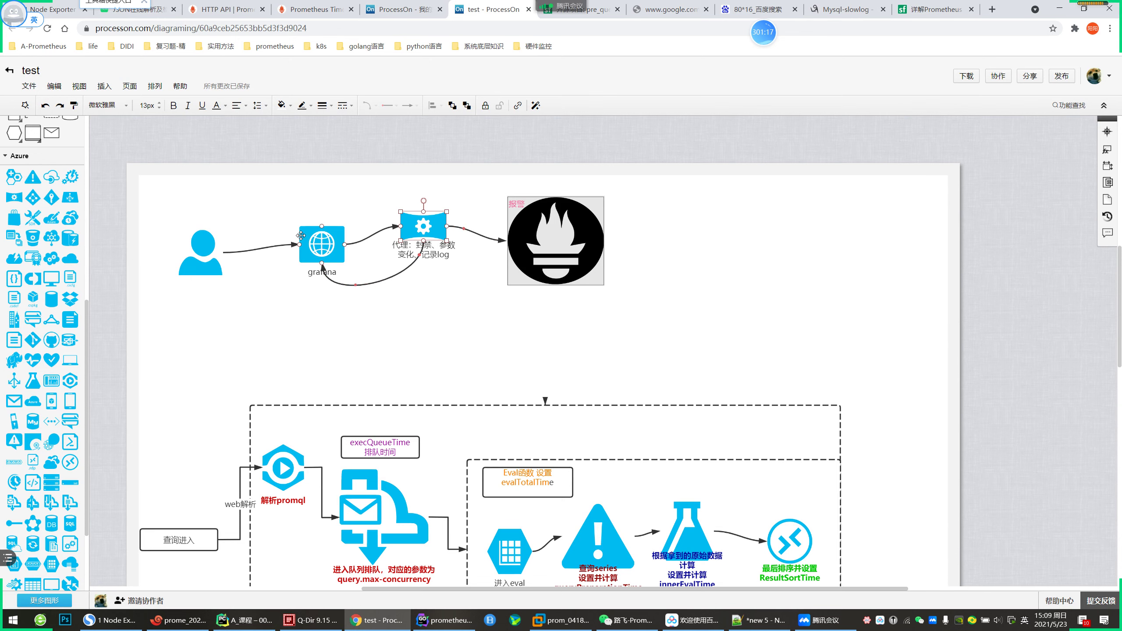
pyautogui.moveTo(309, 246); pyautogui.dragTo(298, 237)
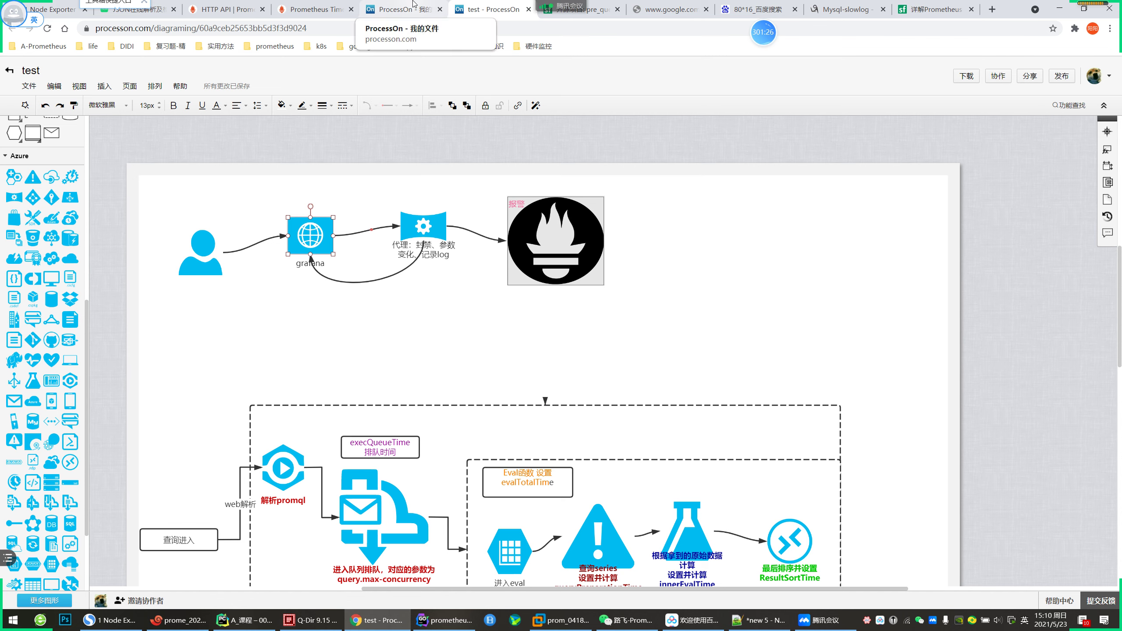
# Examine the a.* part of the name matcher and the series it returns on the Prometheus query page
pyautogui.click(327, 7)
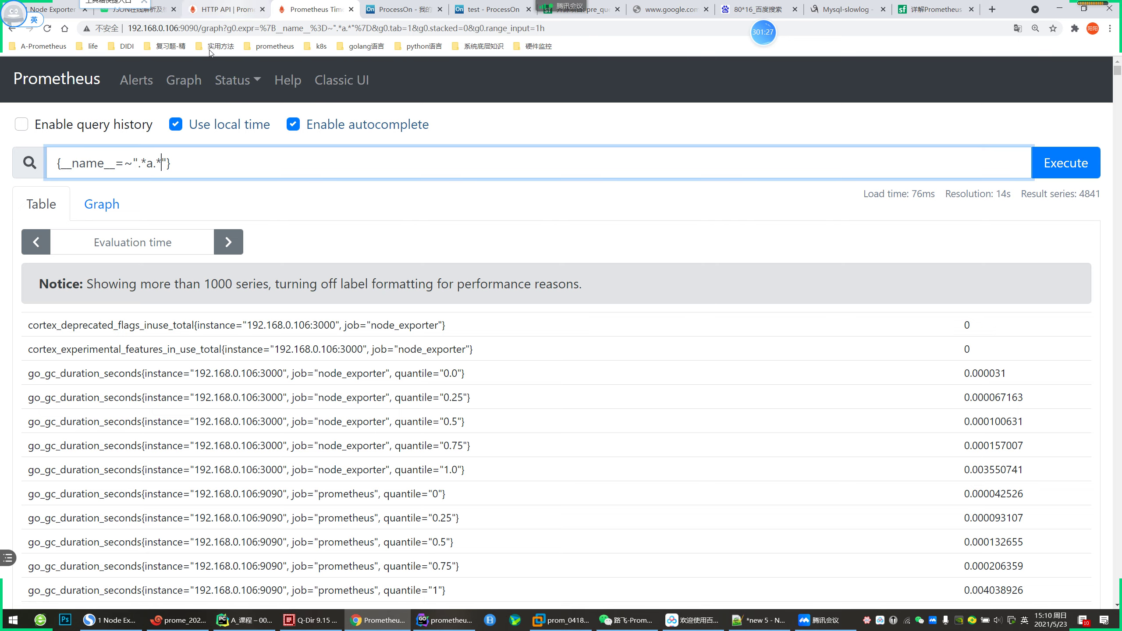
pyautogui.moveTo(146, 164); pyautogui.dragTo(162, 163)
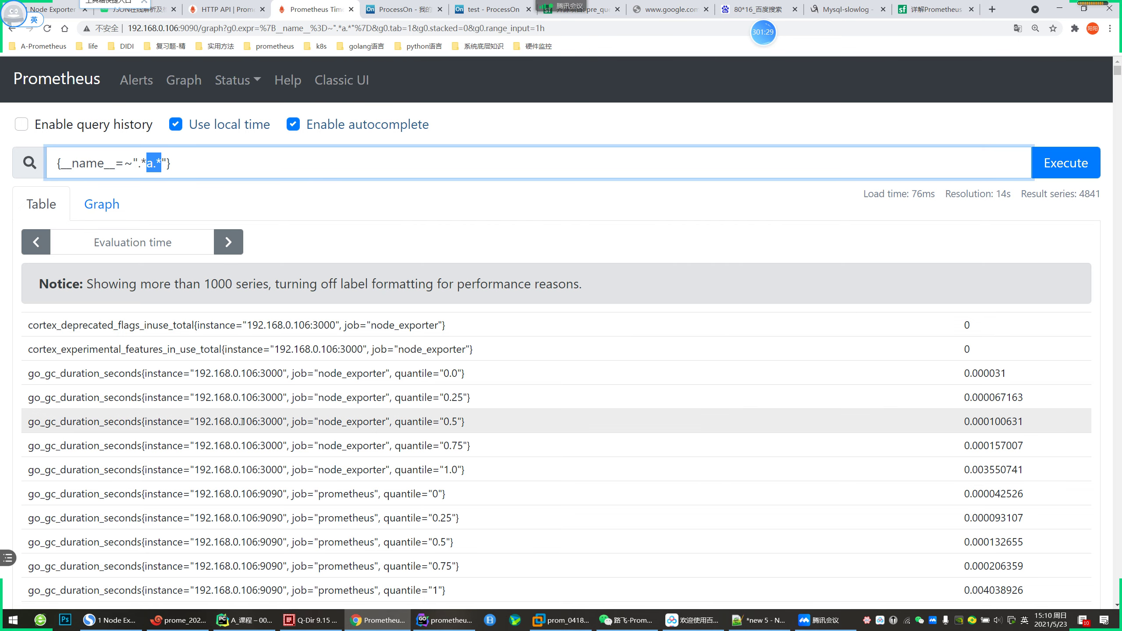
pyautogui.scroll(-3, 238, 399)
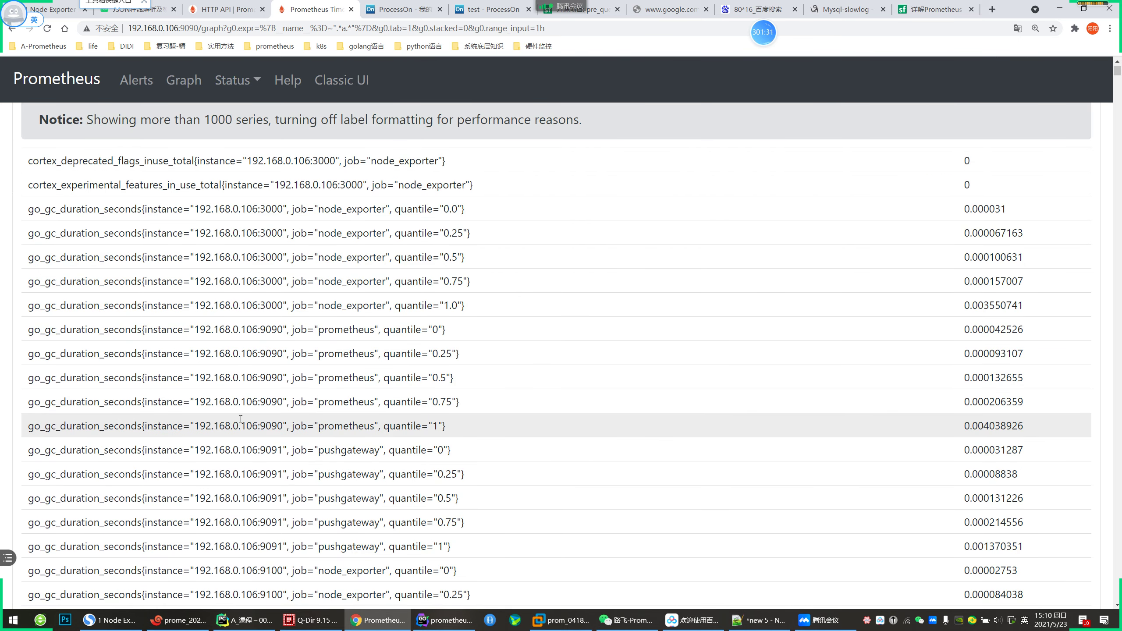
pyautogui.scroll(3, 240, 413)
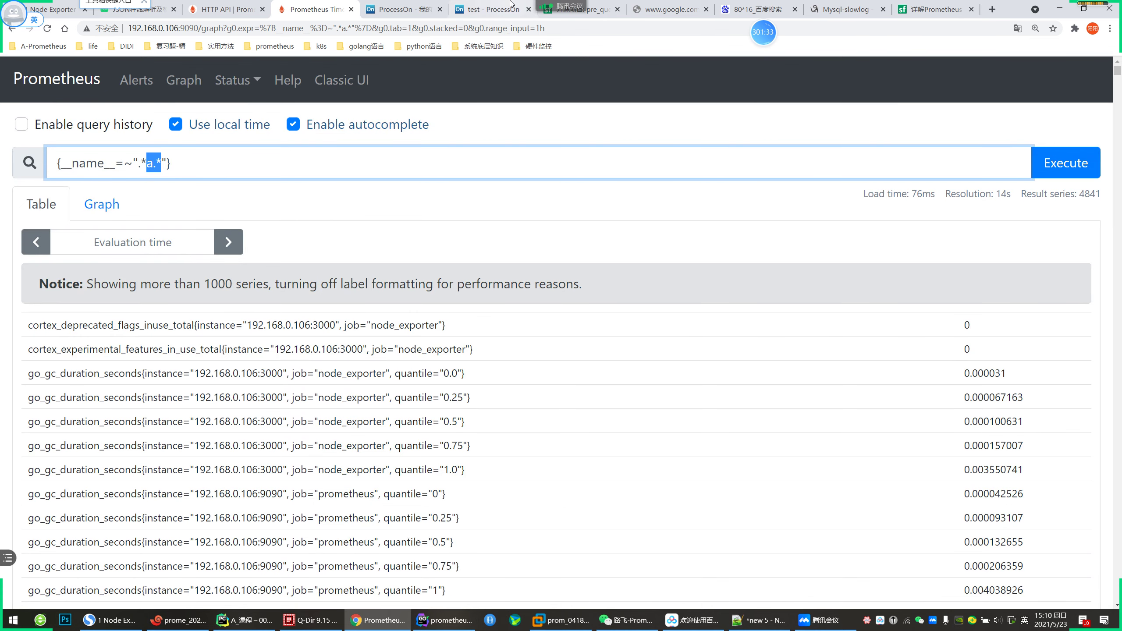
pyautogui.moveTo(147, 164); pyautogui.dragTo(163, 165)
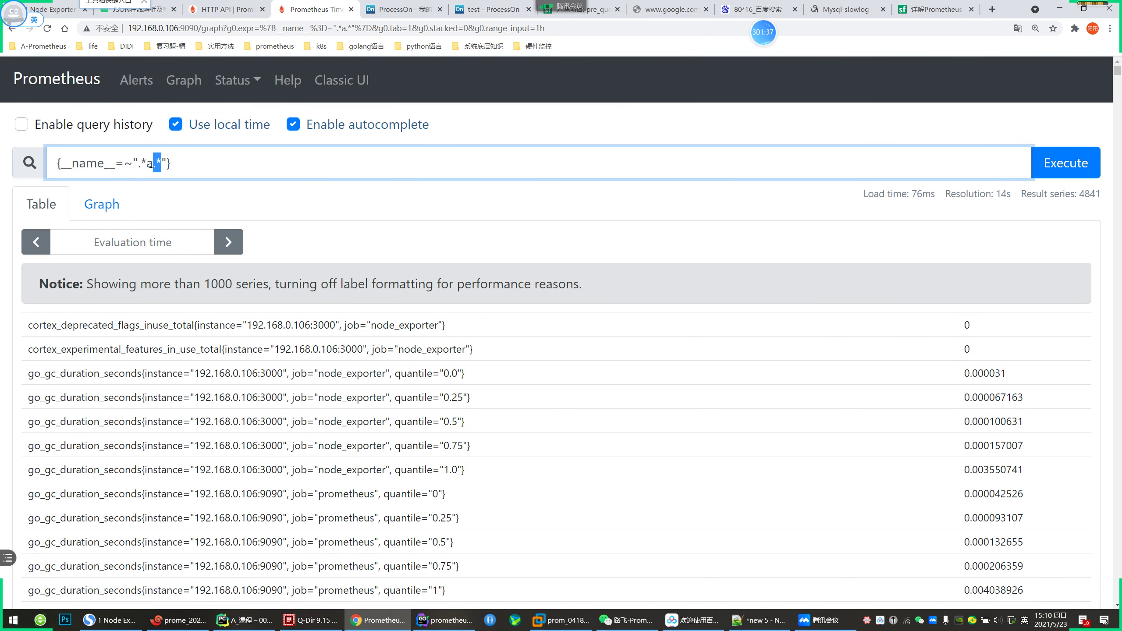
pyautogui.moveTo(373, 623)
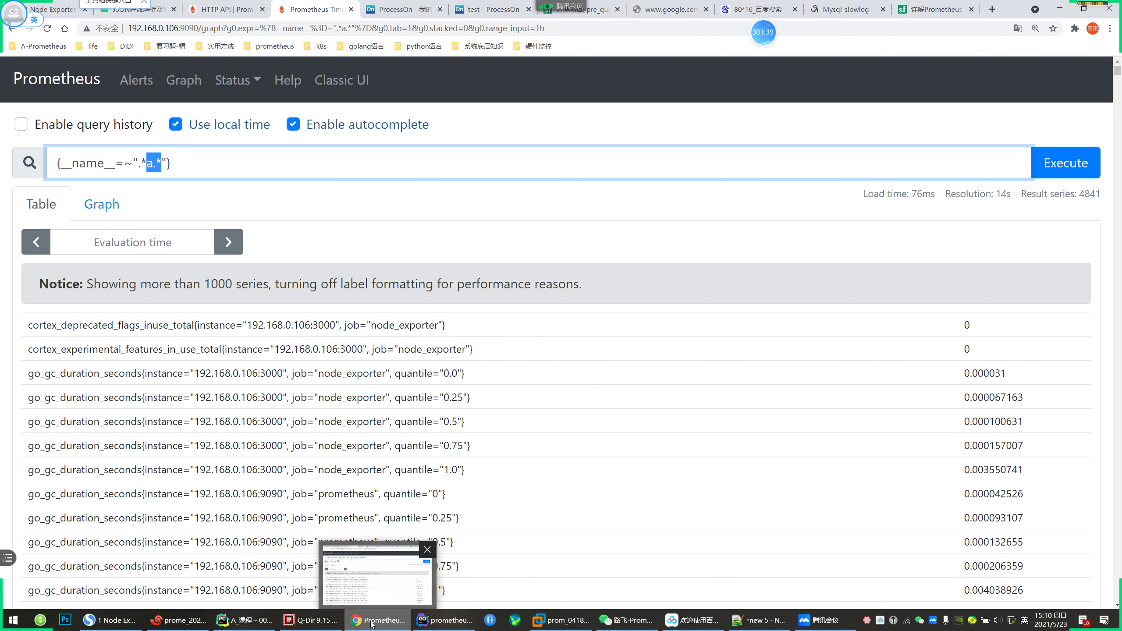
# Switch to PyCharm and start a third bullet under the 封禁 heading of the 007 note with the text 不合理的
pyautogui.click(244, 621)
pyautogui.click(290, 123)
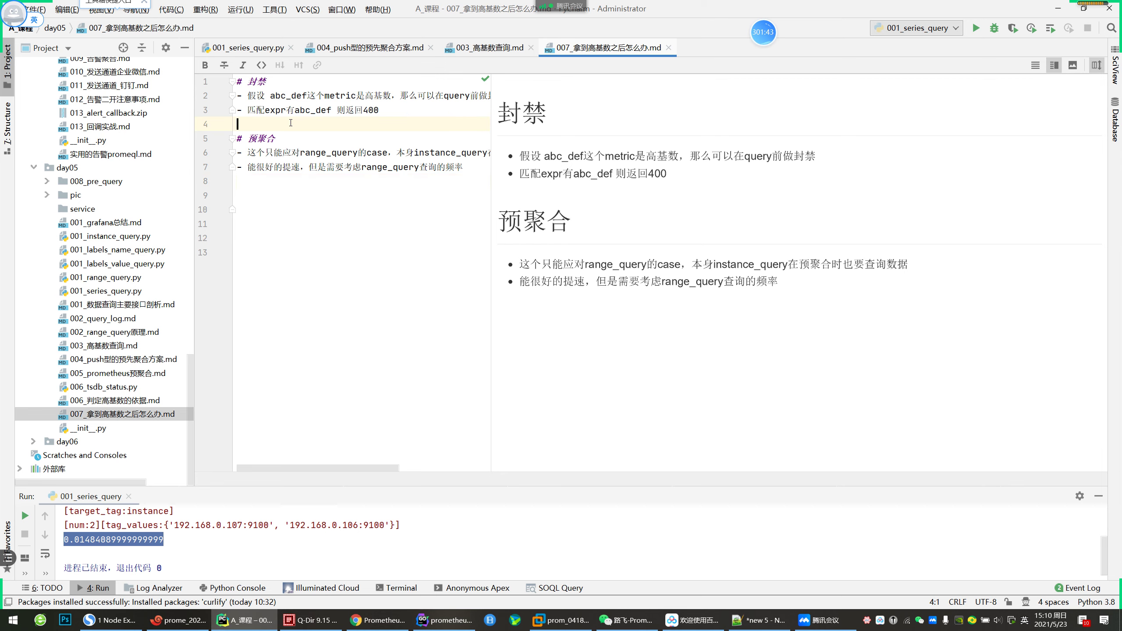
pyautogui.write('- bu=')
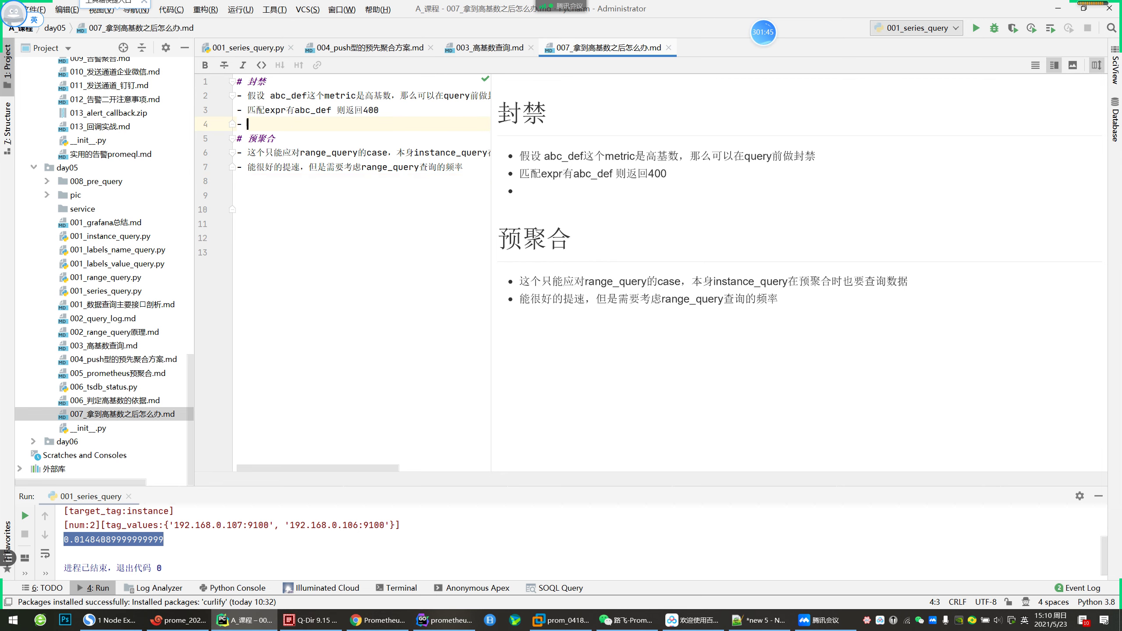
pyautogui.press('BackSpace')
pyautogui.press('BackSpace')
pyautogui.press('BackSpace')
pyautogui.write('buh不合理的')
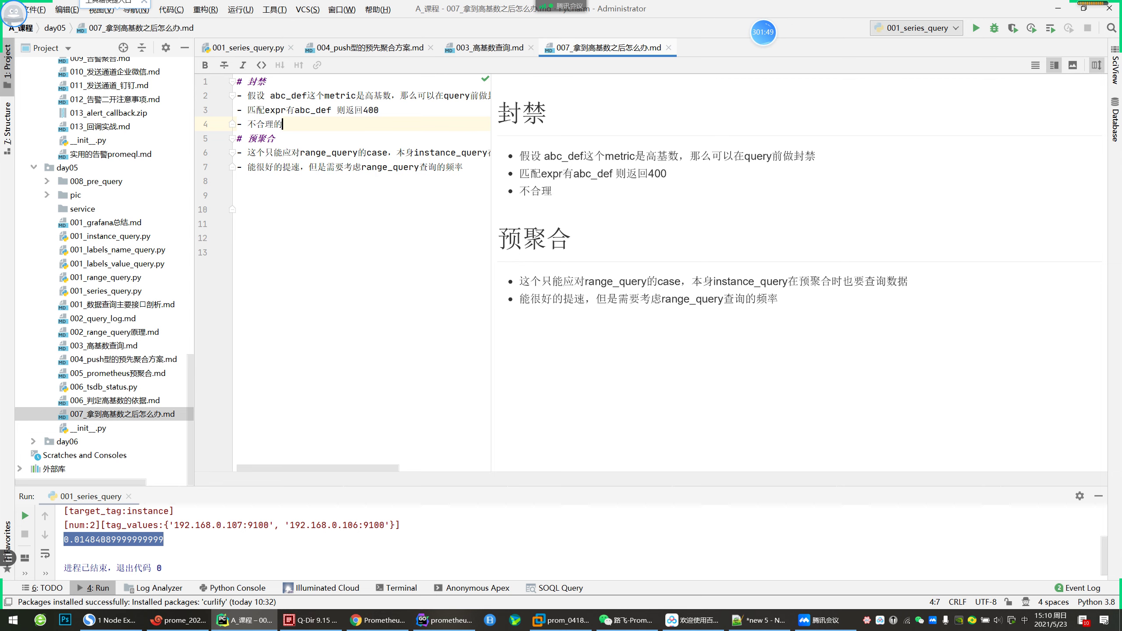
# Complete the third 封禁 bullet with 一定要拒绝掉 and insert blank lines before the 预聚合 heading
pyautogui.write('一定要judiao')
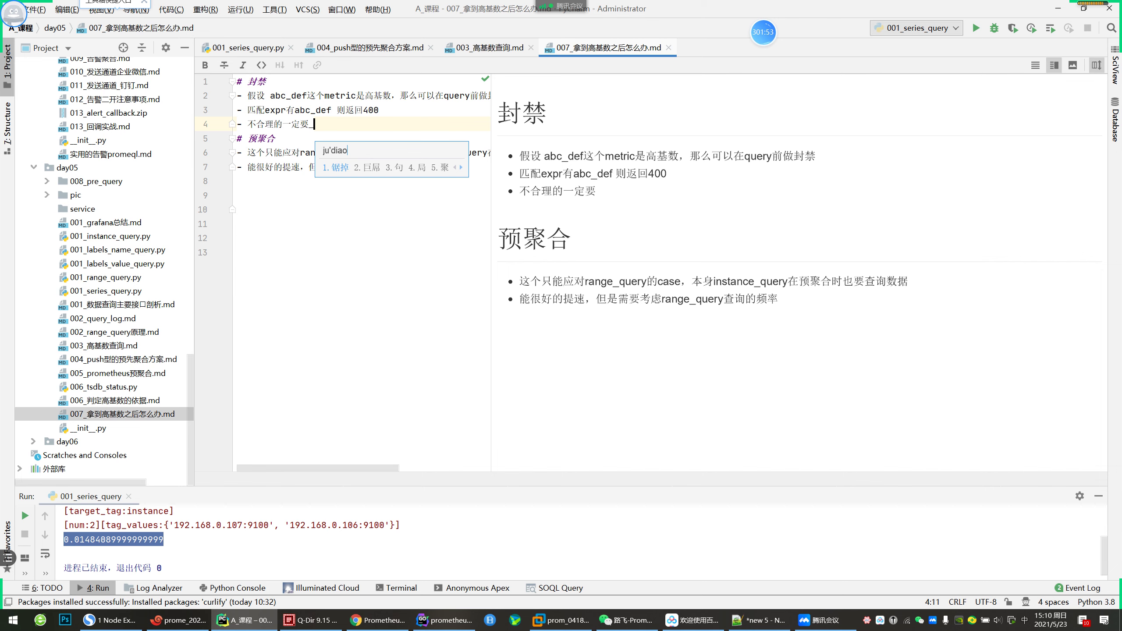
pyautogui.press('Down')
pyautogui.press('Up')
pyautogui.press('Escape')
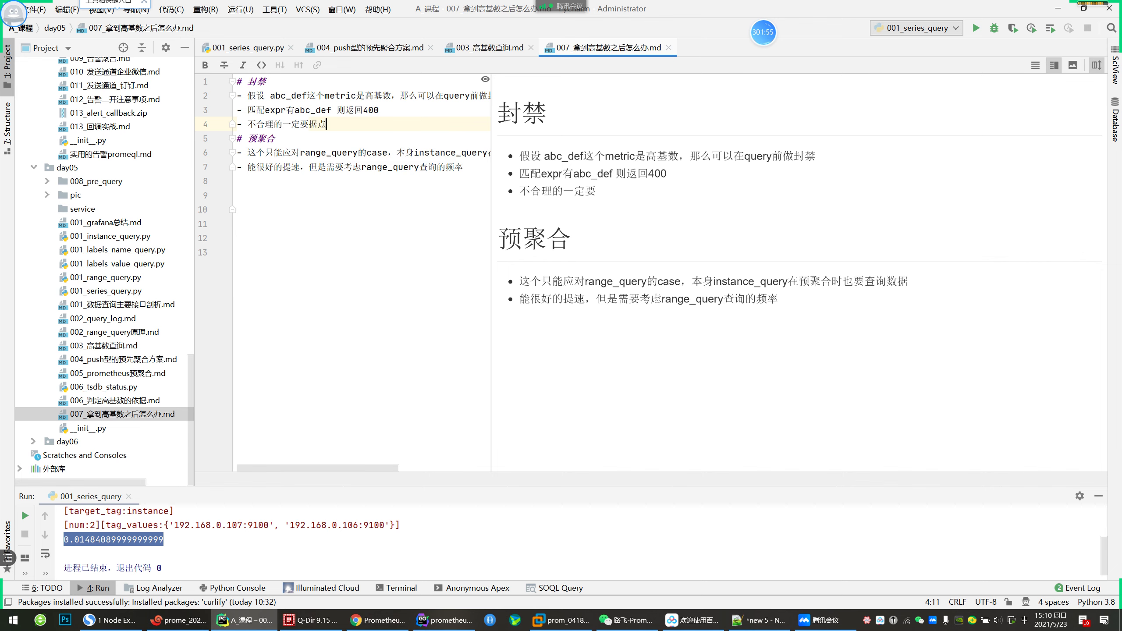
pyautogui.write('jujue')
pyautogui.press('space')
pyautogui.write('diao2')
pyautogui.press('Return')
pyautogui.press('Return')
pyautogui.press('Return')
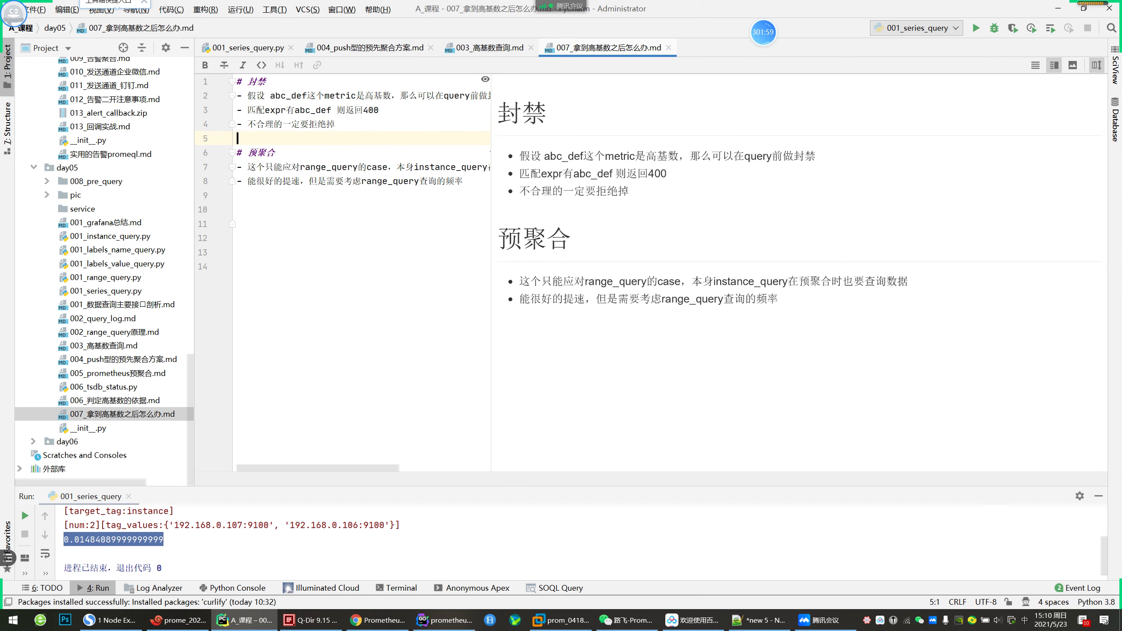
pyautogui.click(321, 276)
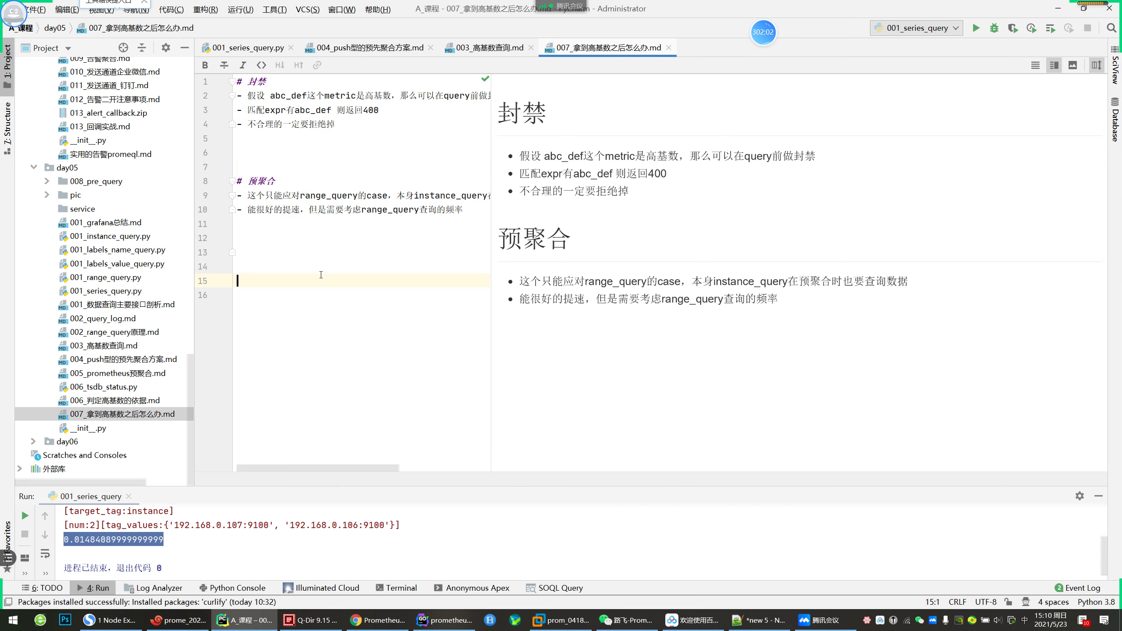
# Revisit the broad name-regex query on the Prometheus page in Chrome, then return to the 007 note in PyCharm
pyautogui.moveTo(250, 627)
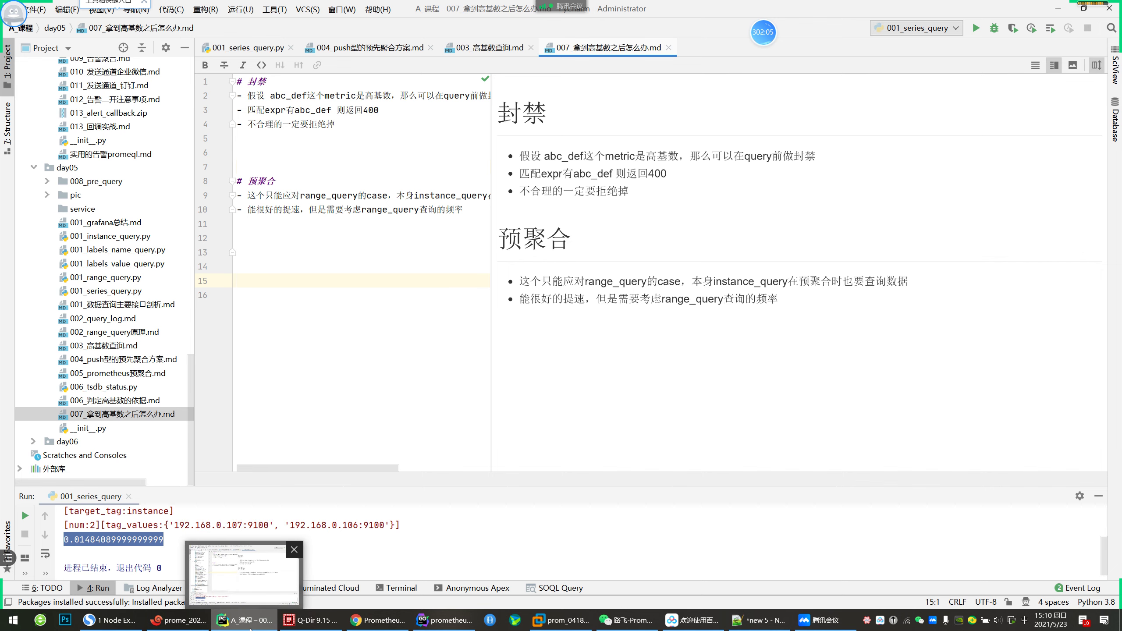
pyautogui.click(378, 620)
pyautogui.click(295, 160)
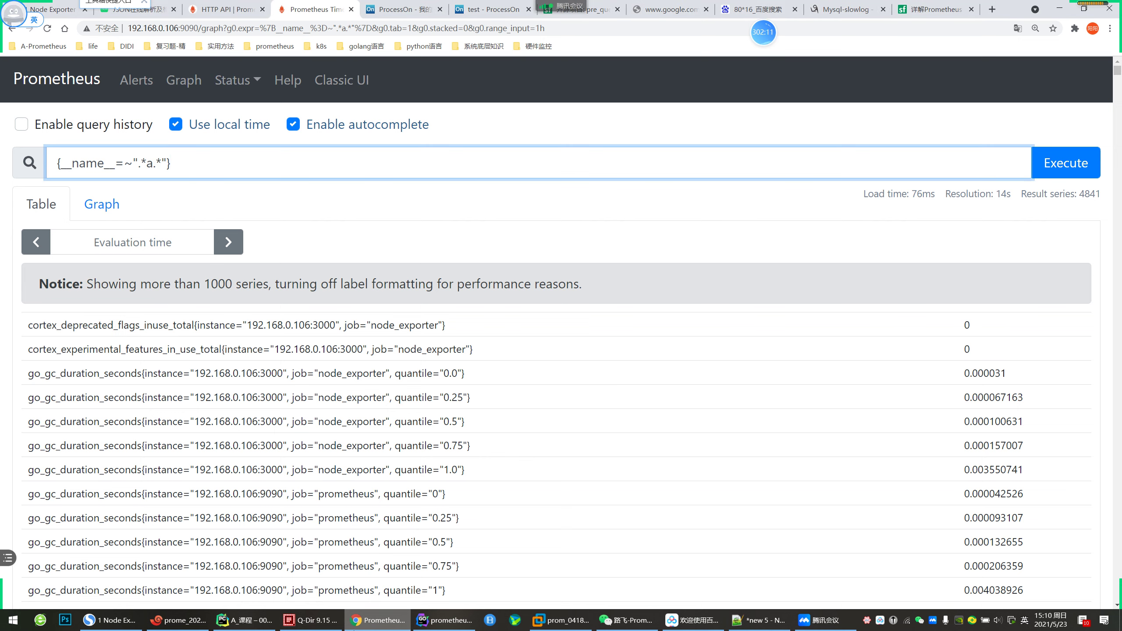
pyautogui.moveTo(378, 618)
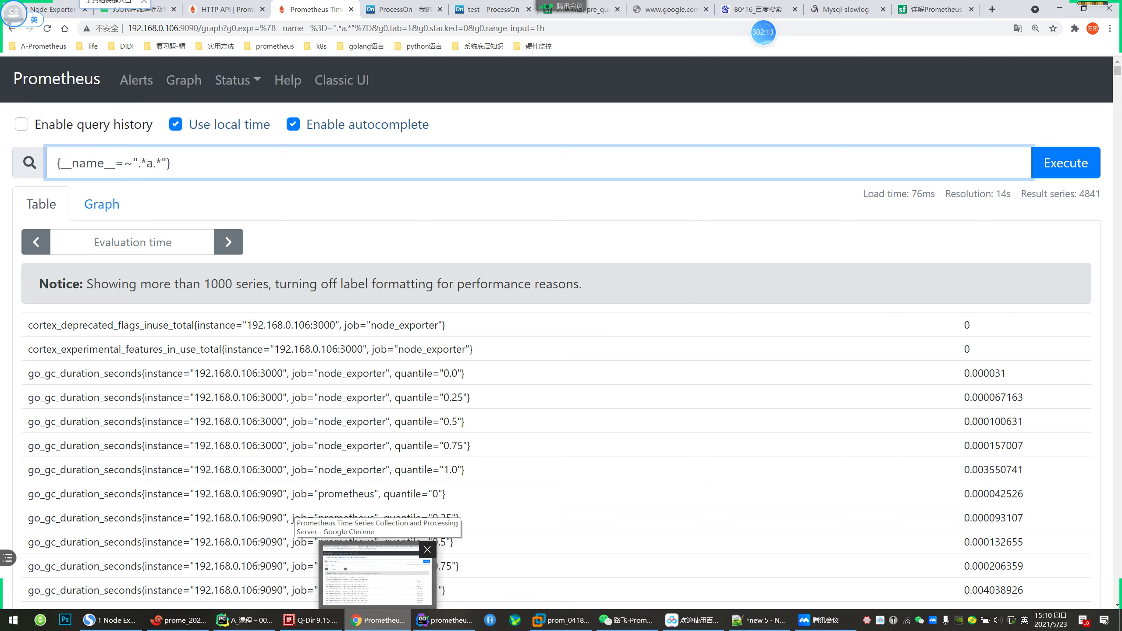
pyautogui.click(353, 624)
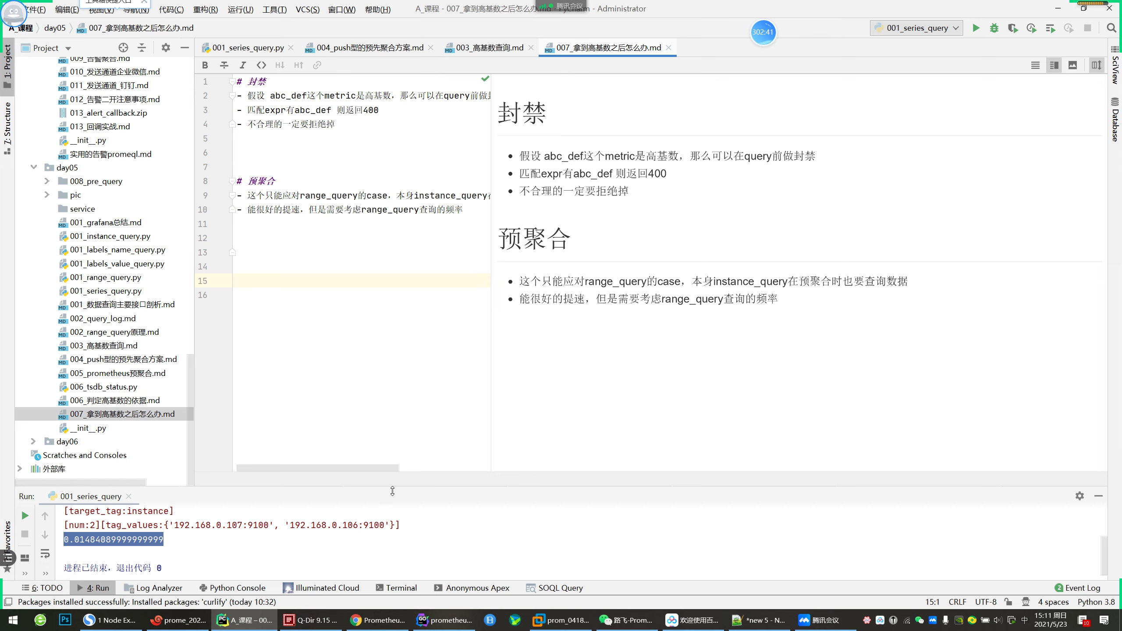
# Shrink the Run pane, show only the Markdown source of the 007 note and highlight the 封禁 section
pyautogui.moveTo(393, 491); pyautogui.dragTo(392, 501)
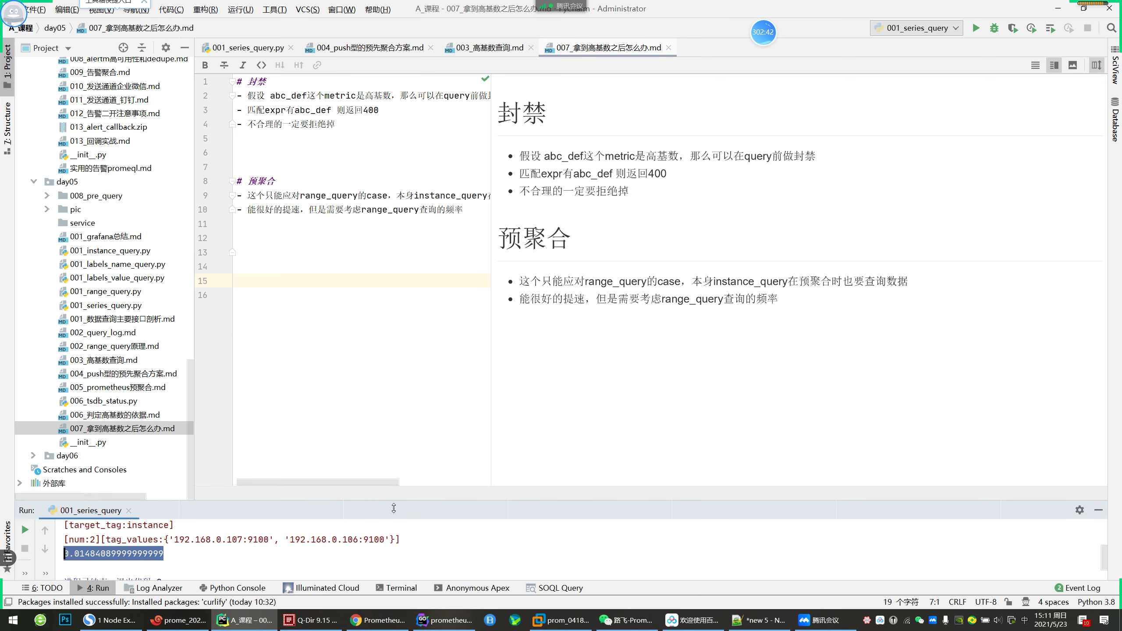
pyautogui.click(1036, 67)
pyautogui.moveTo(376, 134); pyautogui.dragTo(239, 82)
pyautogui.click(310, 153)
pyautogui.moveTo(310, 139); pyautogui.dragTo(238, 81)
pyautogui.click(309, 167)
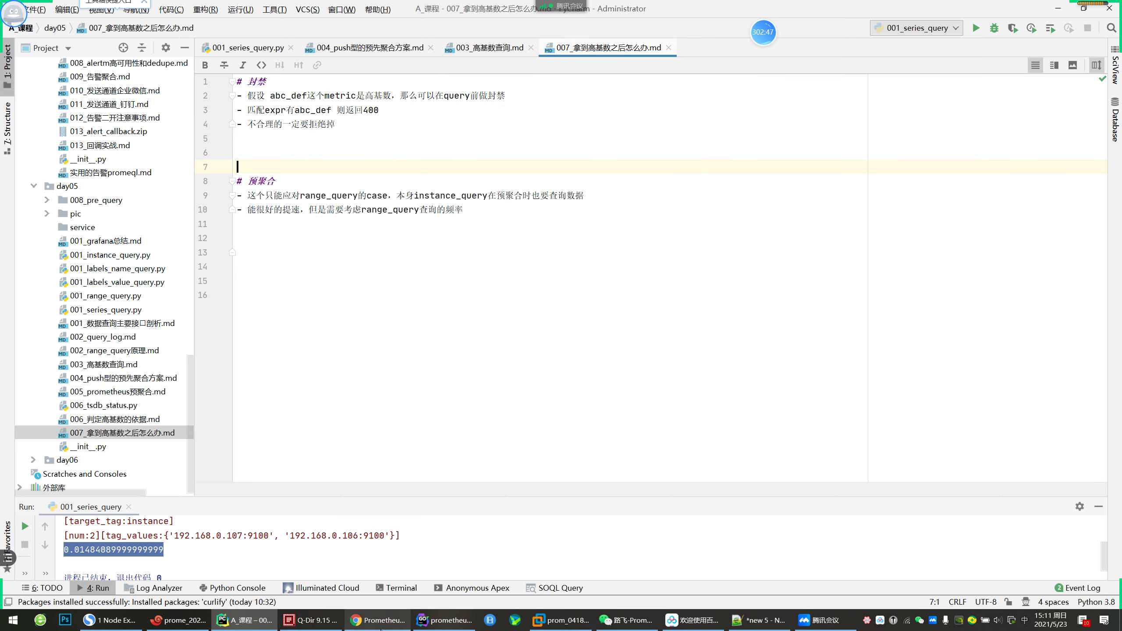
pyautogui.moveTo(280, 137); pyautogui.dragTo(238, 82)
pyautogui.click(280, 120)
pyautogui.moveTo(344, 124); pyautogui.dragTo(239, 82)
# Switch to the ProcessOn test diagram in Chrome and move the proxy (代理) shape slightly up and to the left
pyautogui.click(379, 616)
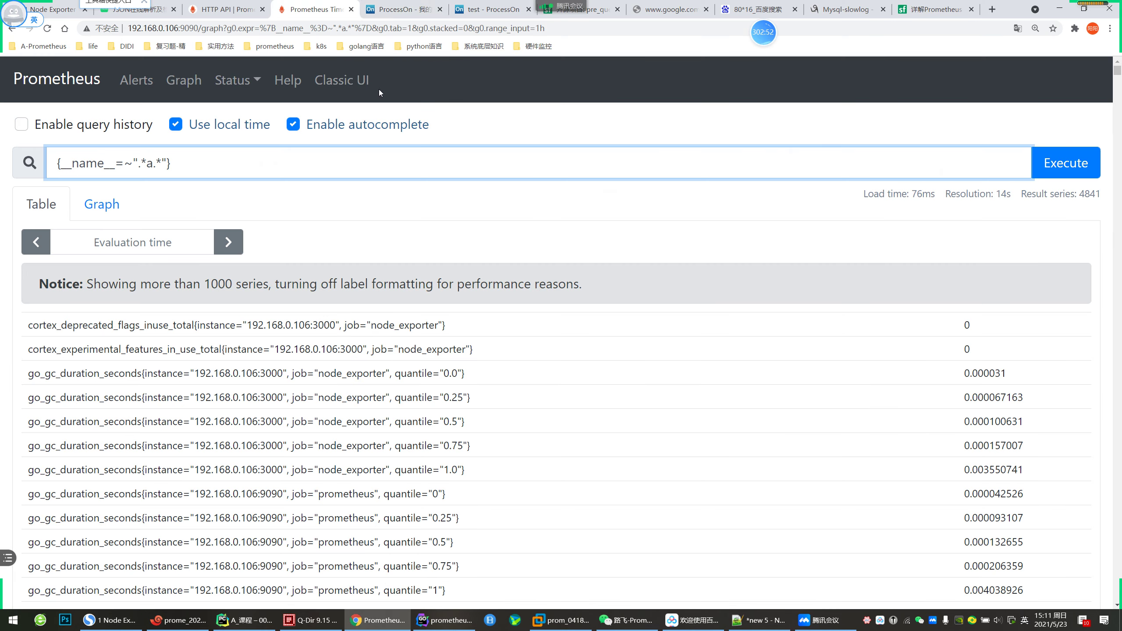
pyautogui.click(469, 7)
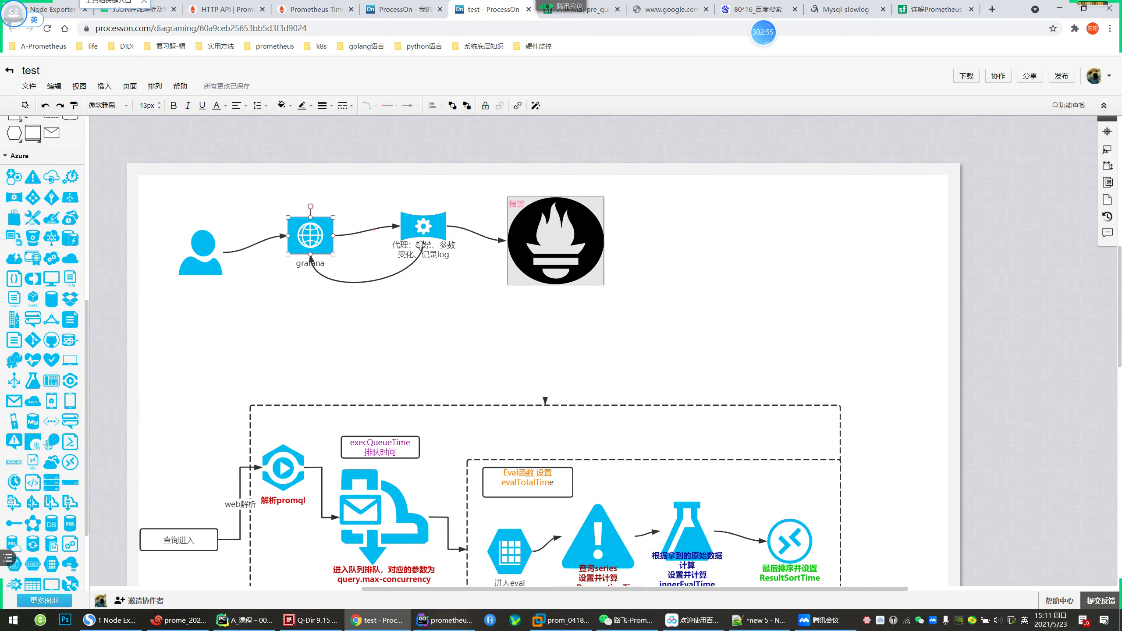
pyautogui.click(426, 232)
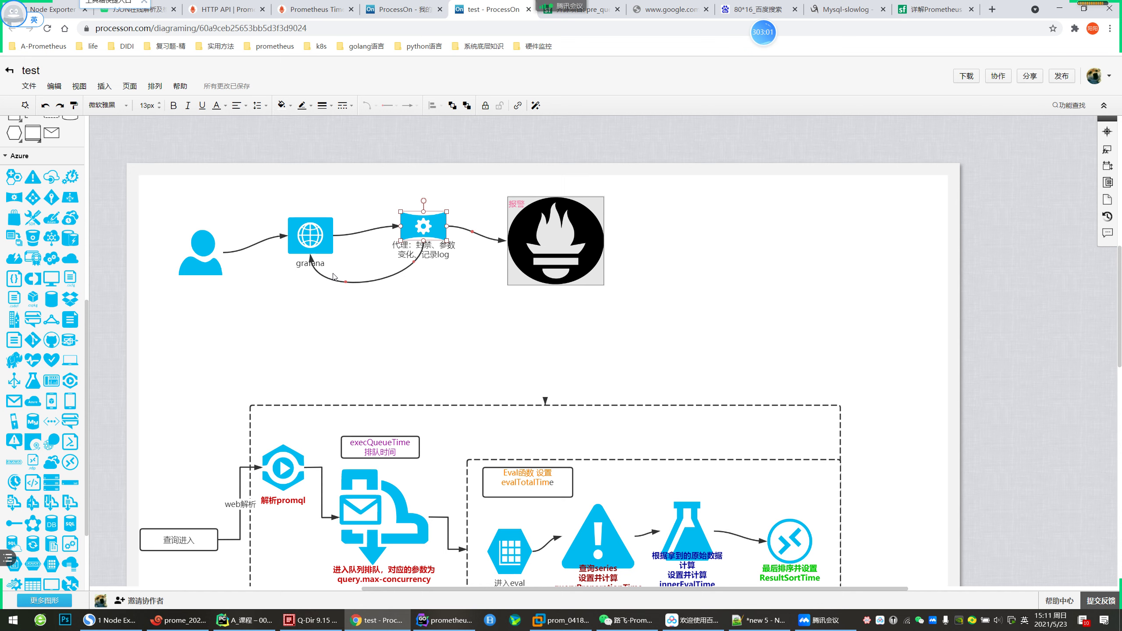
pyautogui.moveTo(423, 233); pyautogui.dragTo(414, 229)
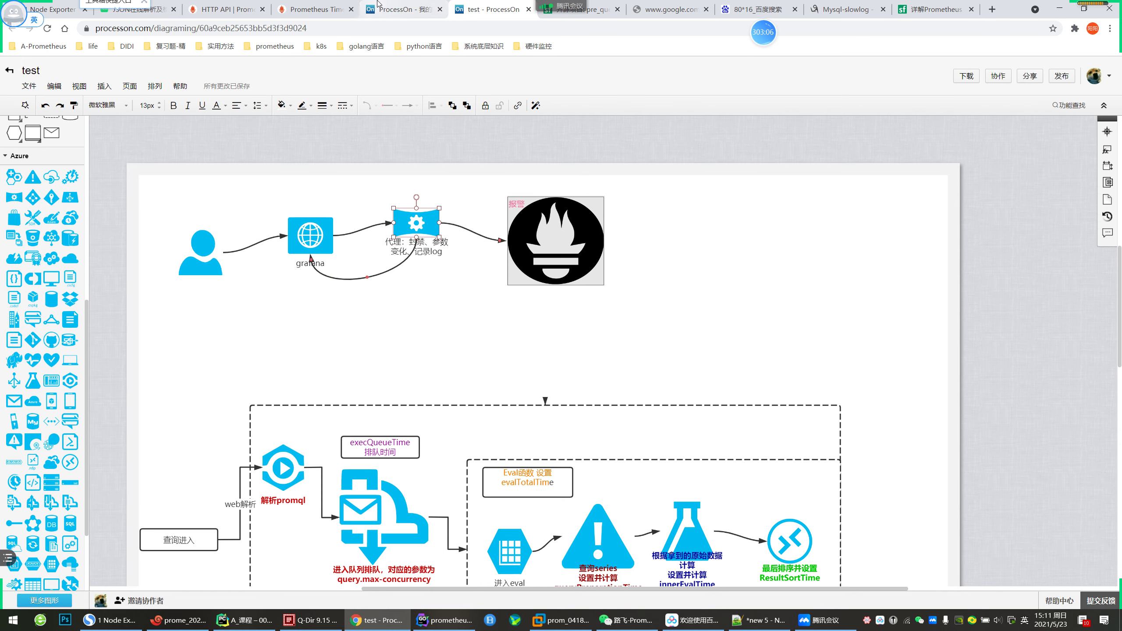
# On the Prometheus query page, shorten the name matcher to ".*", wrap it as count({__name__=~".*"}) and run it
pyautogui.click(314, 9)
pyautogui.moveTo(141, 163); pyautogui.dragTo(169, 229)
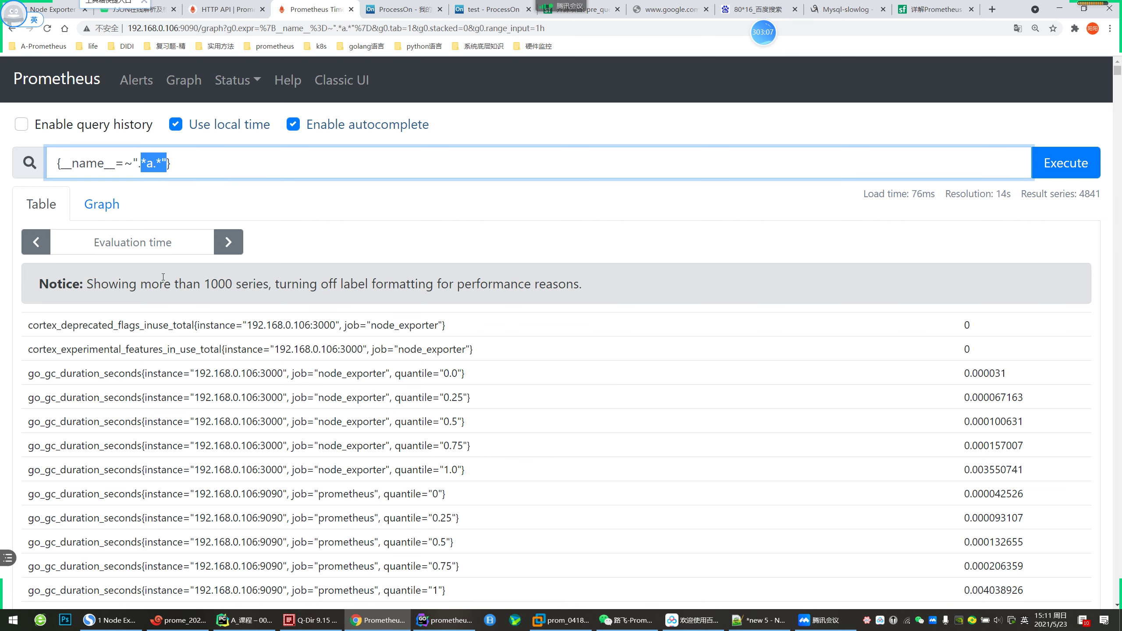
pyautogui.click(160, 164)
pyautogui.hotkey('shift', 'Left')
pyautogui.hotkey('shift', 'Left')
pyautogui.hotkey('shift', 'Left')
pyautogui.press('BackSpace')
pyautogui.press('shift')
pyautogui.press('BackSpace')
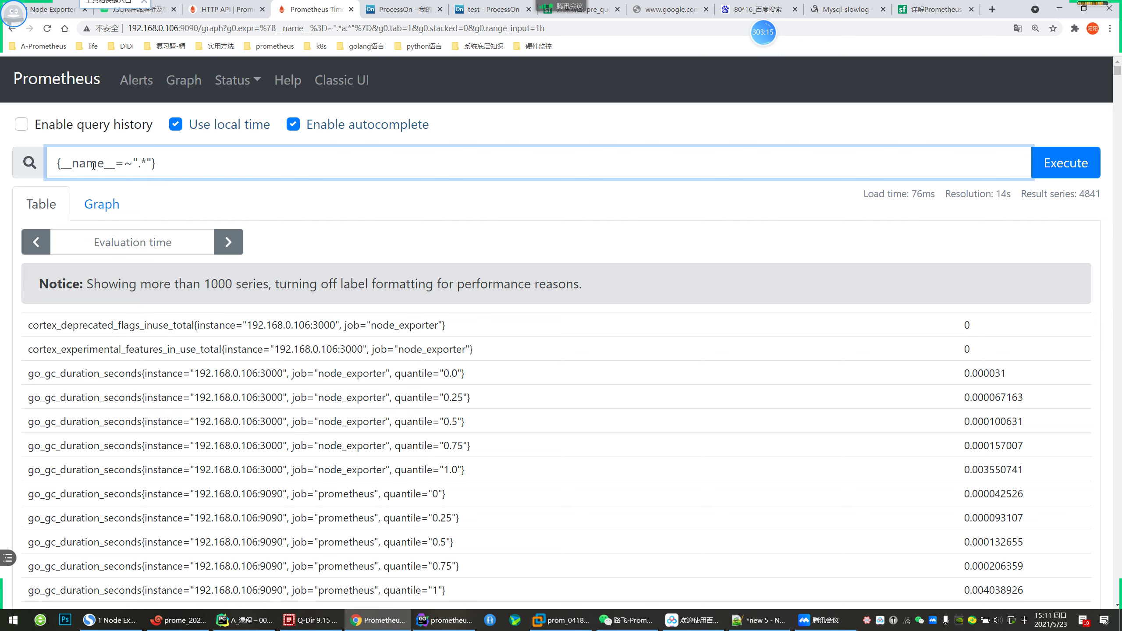
pyautogui.write('count(')
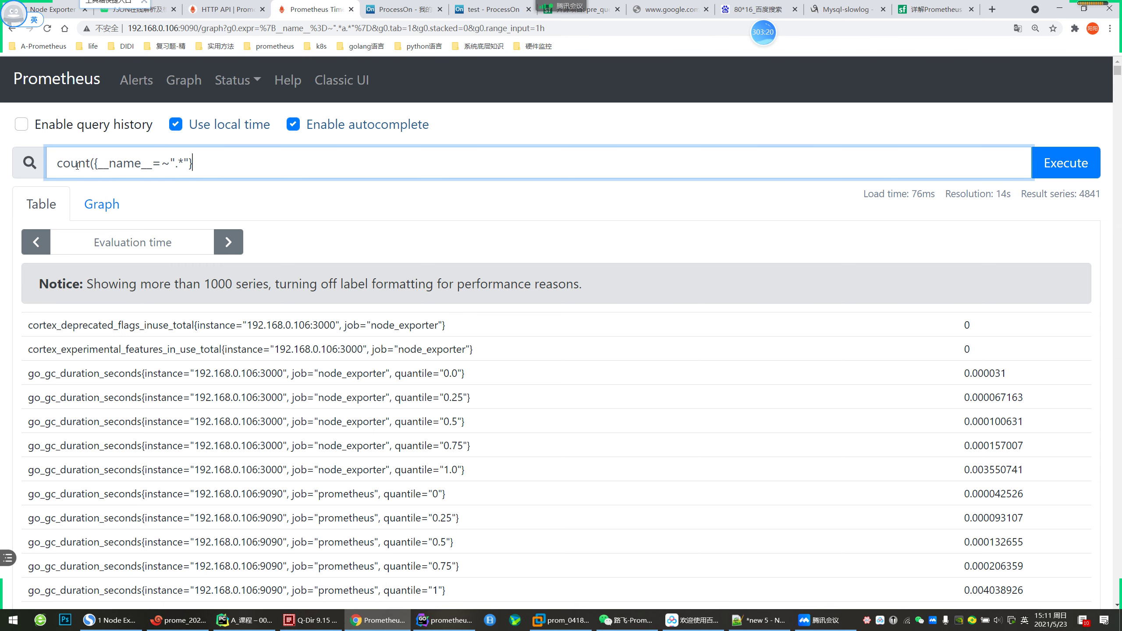
pyautogui.press('Return')
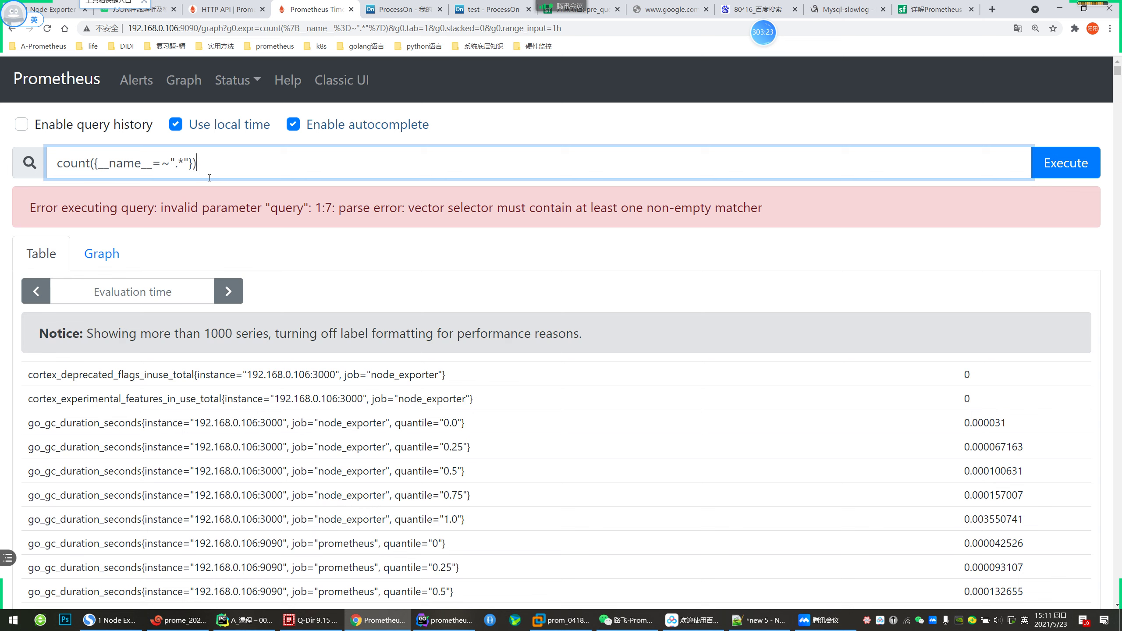
# Change the name matcher to ".+" so the query reads count({__name__=~".+"}) and execute it
pyautogui.moveTo(496, 208); pyautogui.dragTo(647, 207)
pyautogui.click(184, 163)
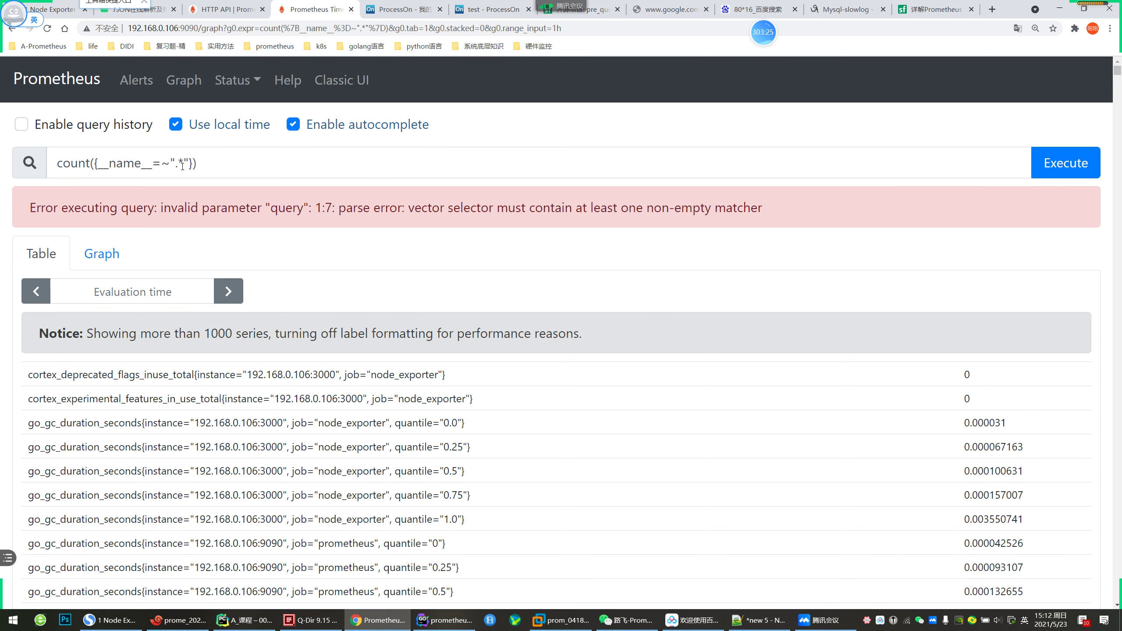
pyautogui.write('.')
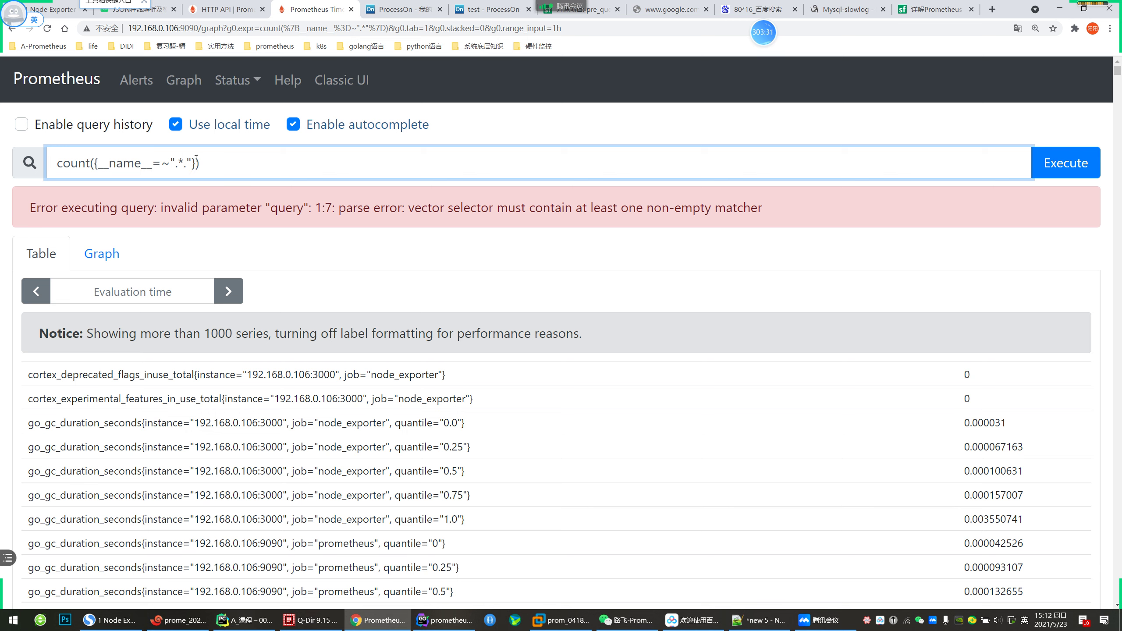
pyautogui.press('BackSpace')
pyautogui.press('BackSpace')
pyautogui.write('.+')
pyautogui.press('Return')
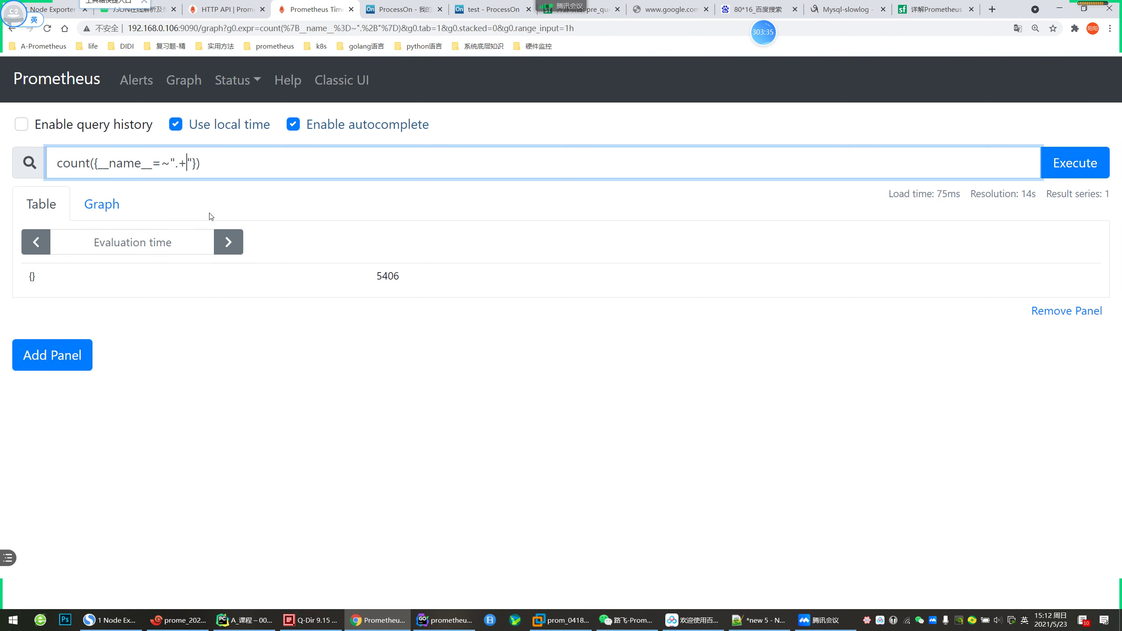
pyautogui.click(1074, 166)
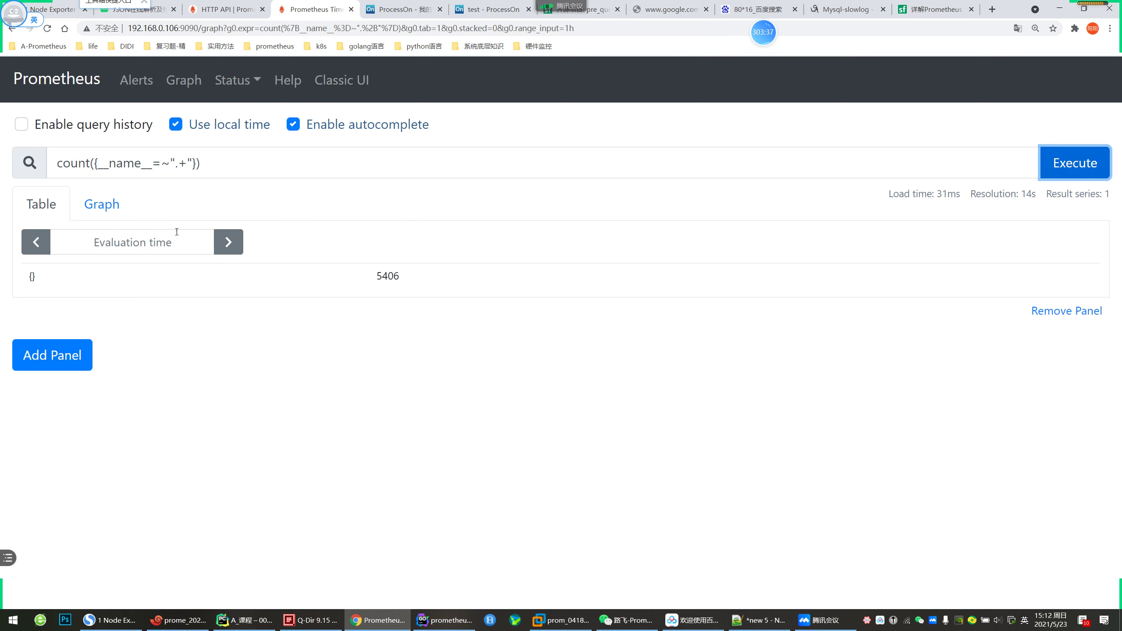
# Compare the graph and table views of the count query and examine its full expression
pyautogui.click(97, 211)
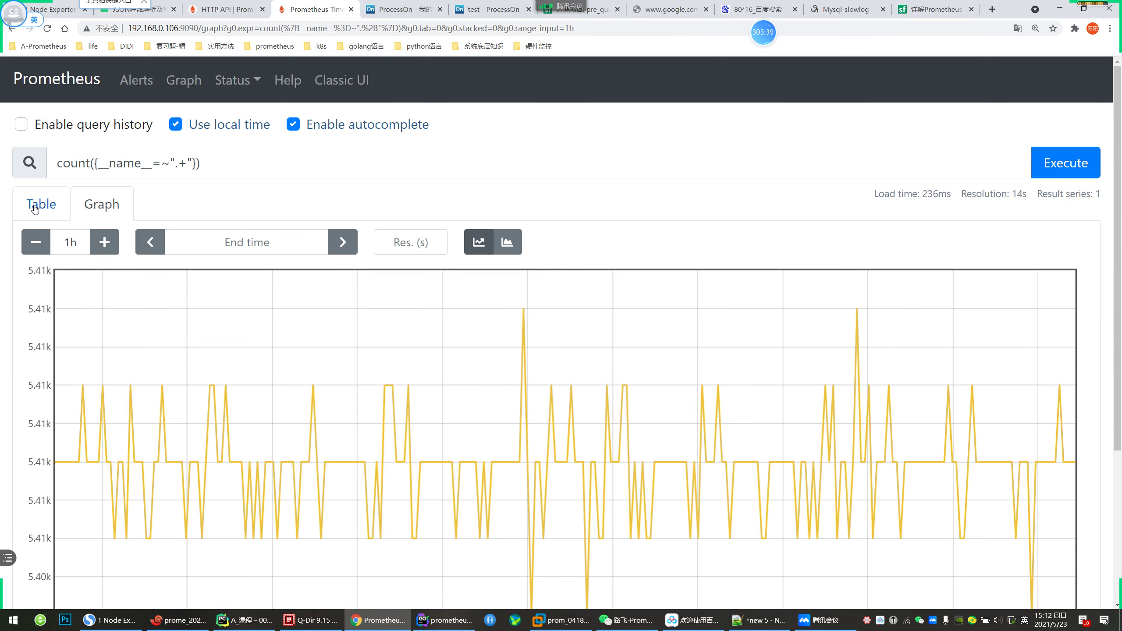
pyautogui.click(35, 210)
pyautogui.click(103, 208)
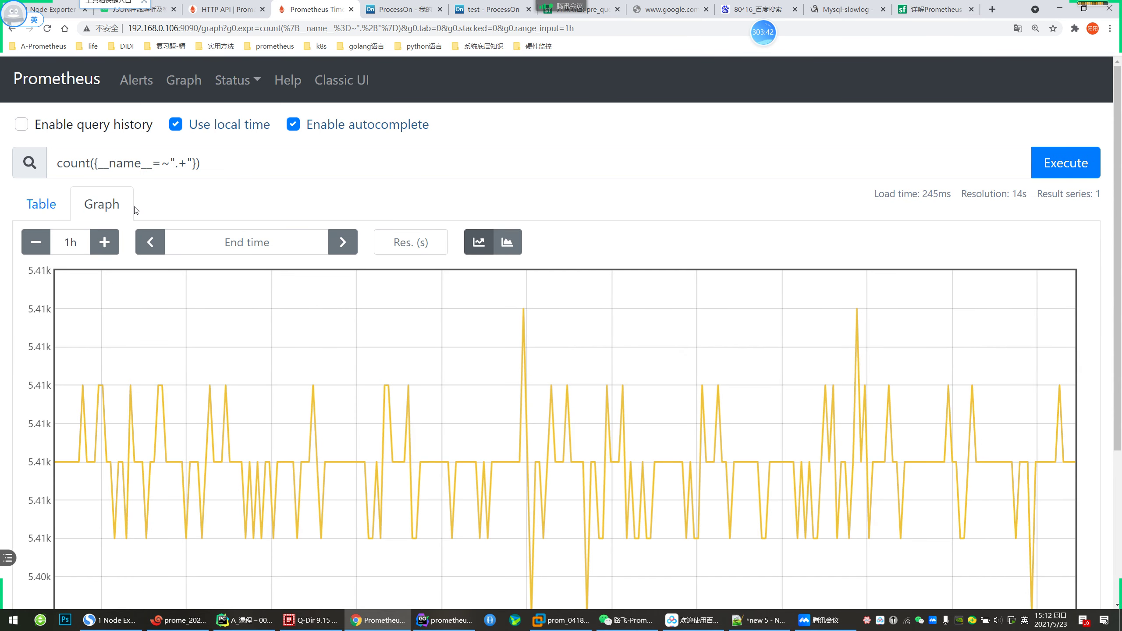
pyautogui.click(52, 203)
pyautogui.click(93, 203)
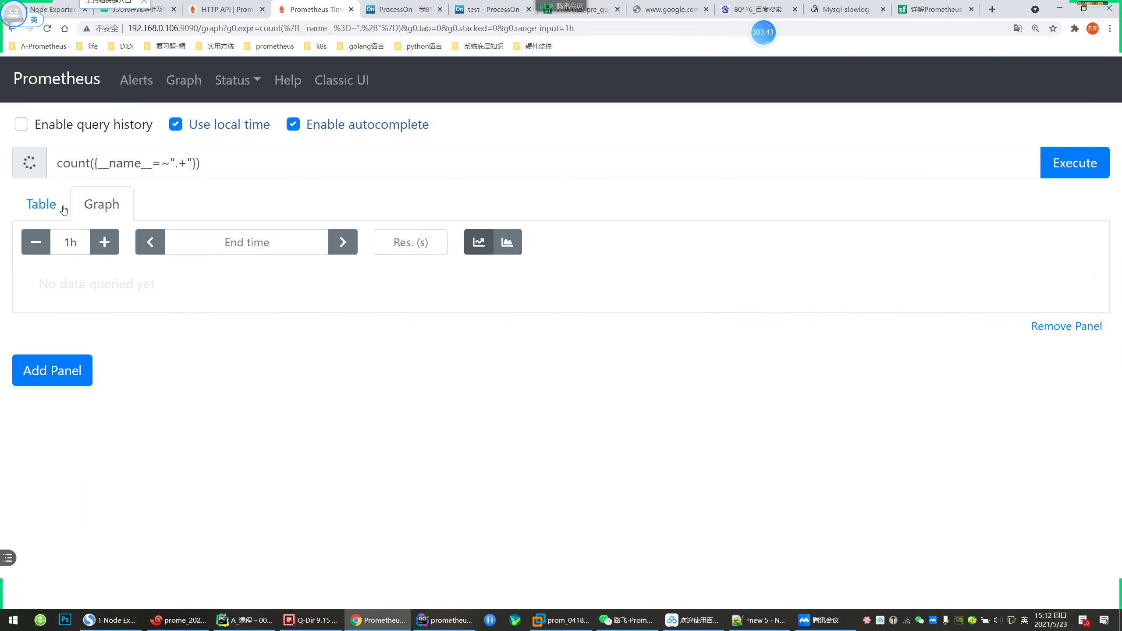
pyautogui.click(86, 163)
pyautogui.hotkey('shift', 'End')
pyautogui.click(242, 165)
pyautogui.hotkey('ctrl', 'a')
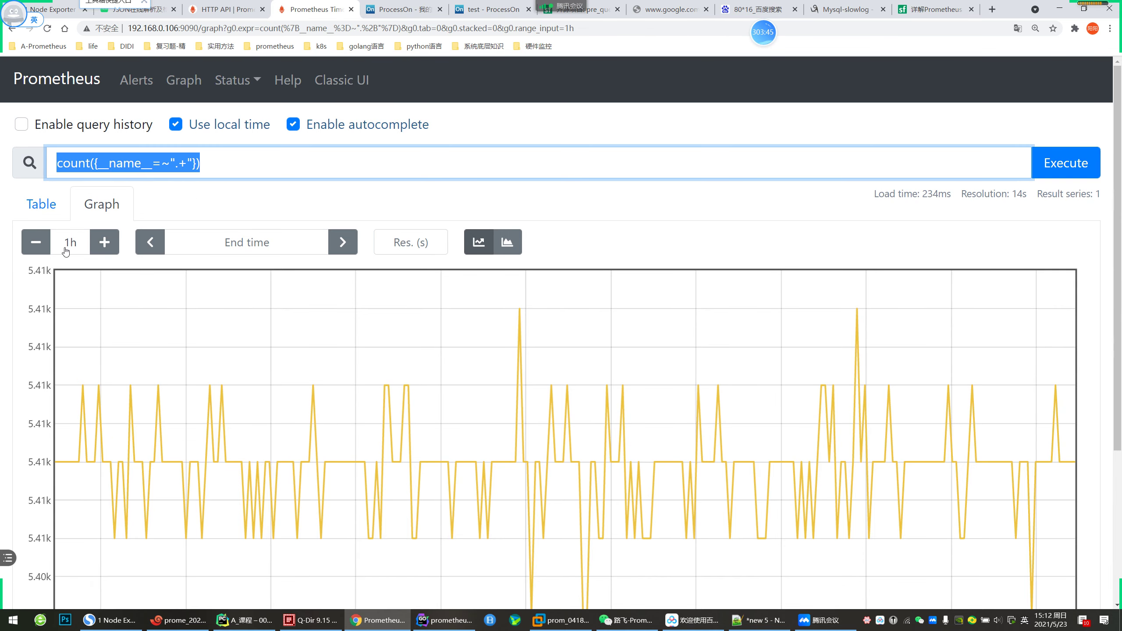
pyautogui.click(228, 151)
pyautogui.hotkey('ctrl', 'a')
pyautogui.click(293, 160)
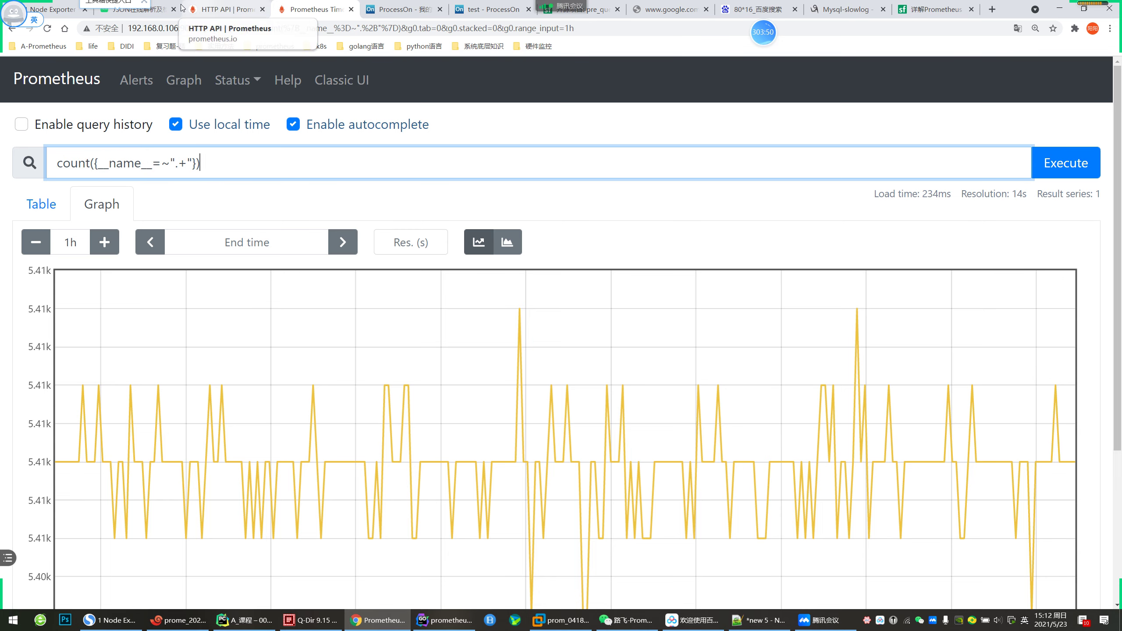
# Switch to Grafana and open the Grafana Internals dashboard from the recently viewed dashboards on the home page
pyautogui.click(64, 11)
pyautogui.moveTo(25, 224)
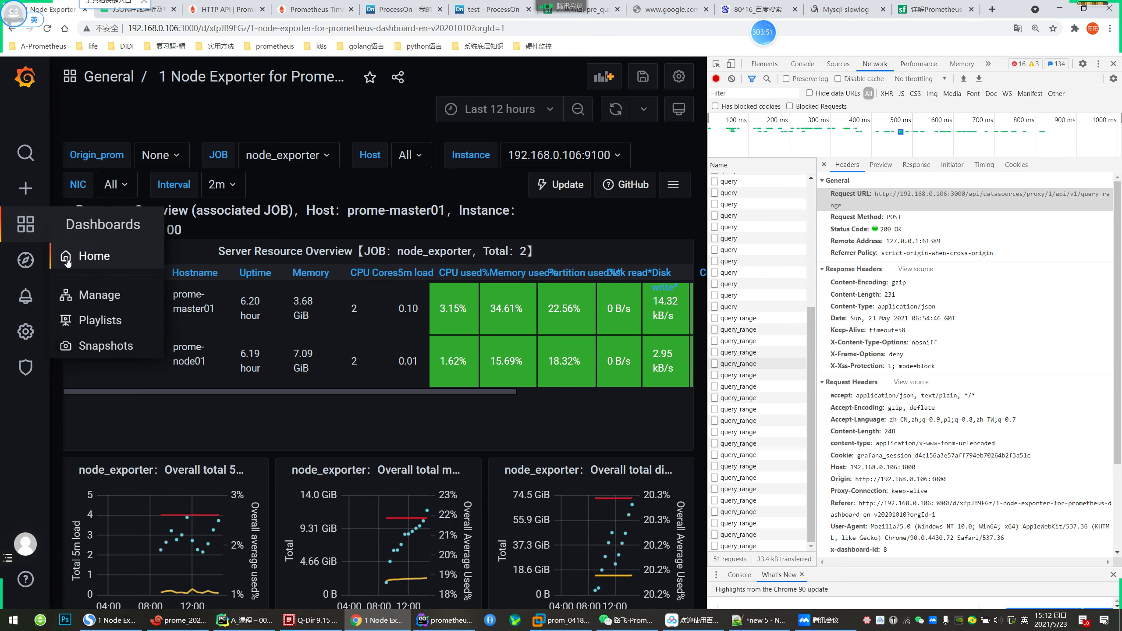
pyautogui.click(67, 261)
pyautogui.scroll(-5, 148, 472)
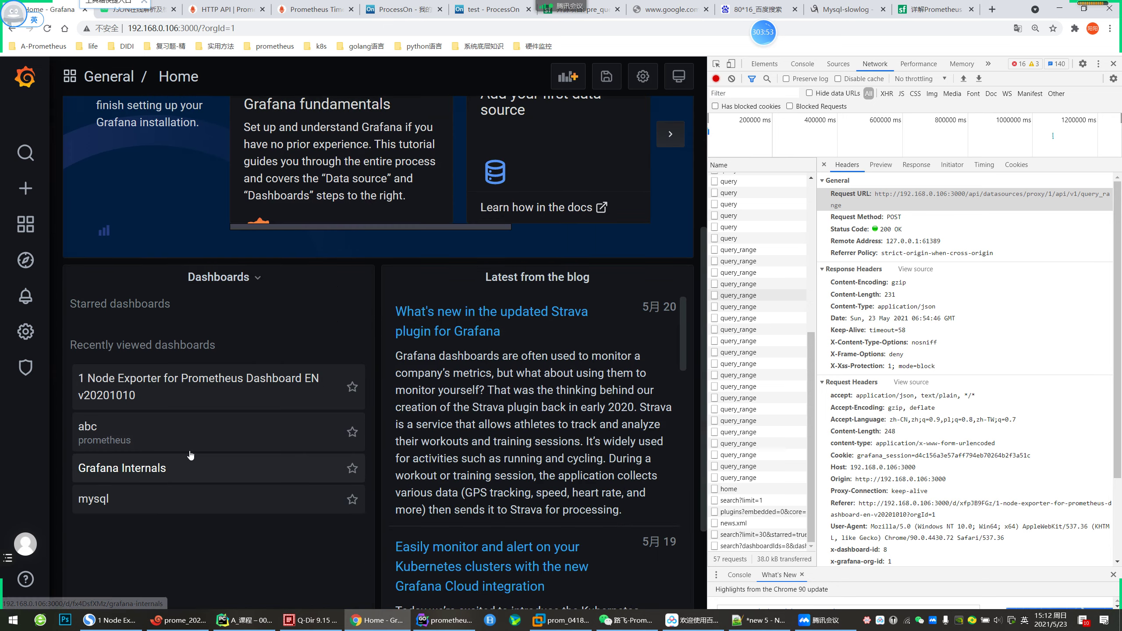
pyautogui.click(148, 469)
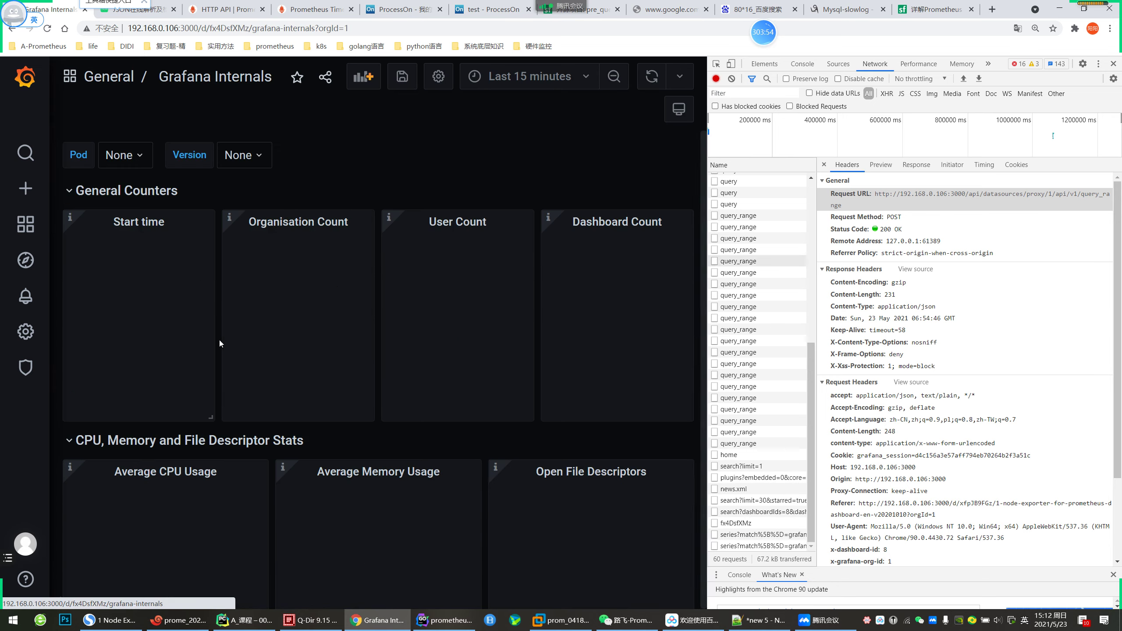
# Open the User Count panel for editing and look through its query options
pyautogui.click(445, 229)
pyautogui.click(468, 271)
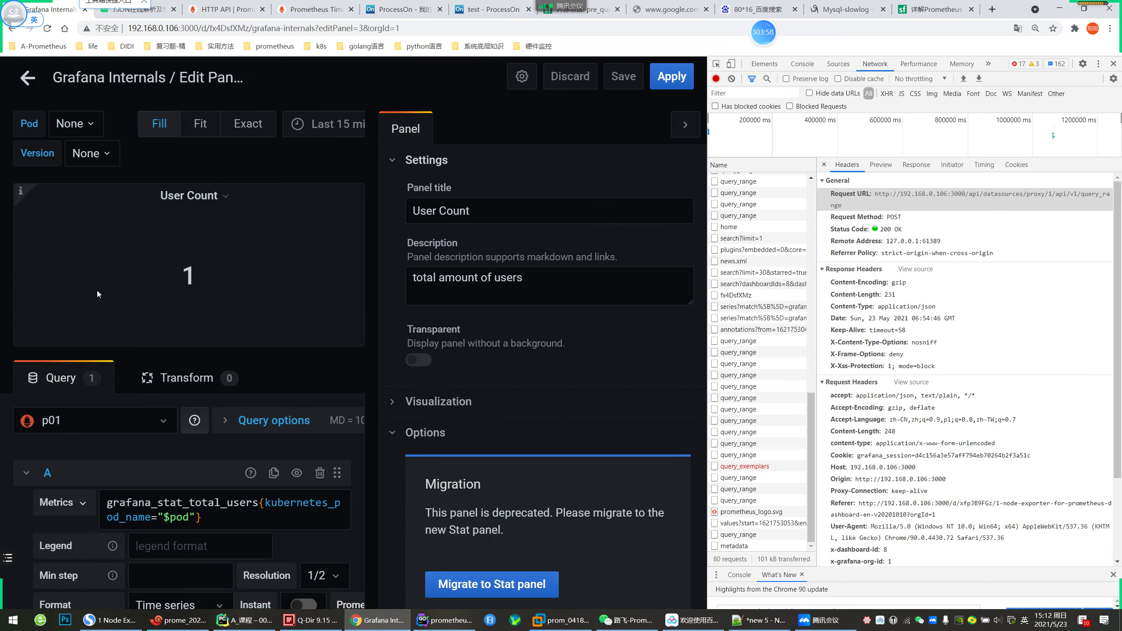
pyautogui.scroll(-2, 261, 530)
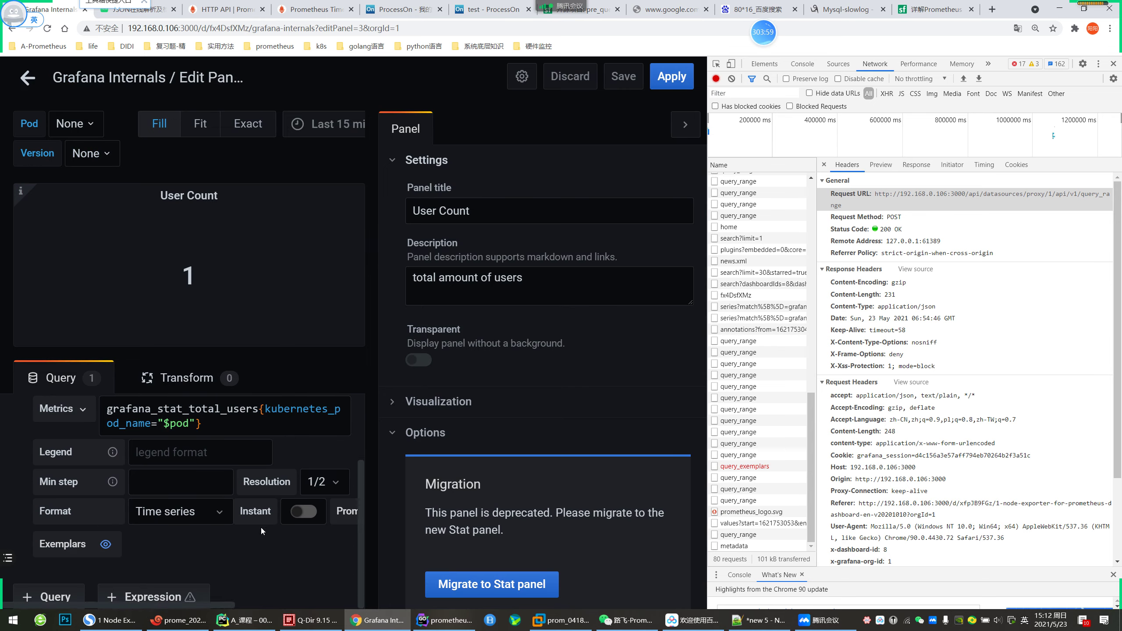
# Leave the User Count panel editor, return to the Prometheus graph page and select the whole count query expression
pyautogui.click(27, 77)
pyautogui.click(225, 9)
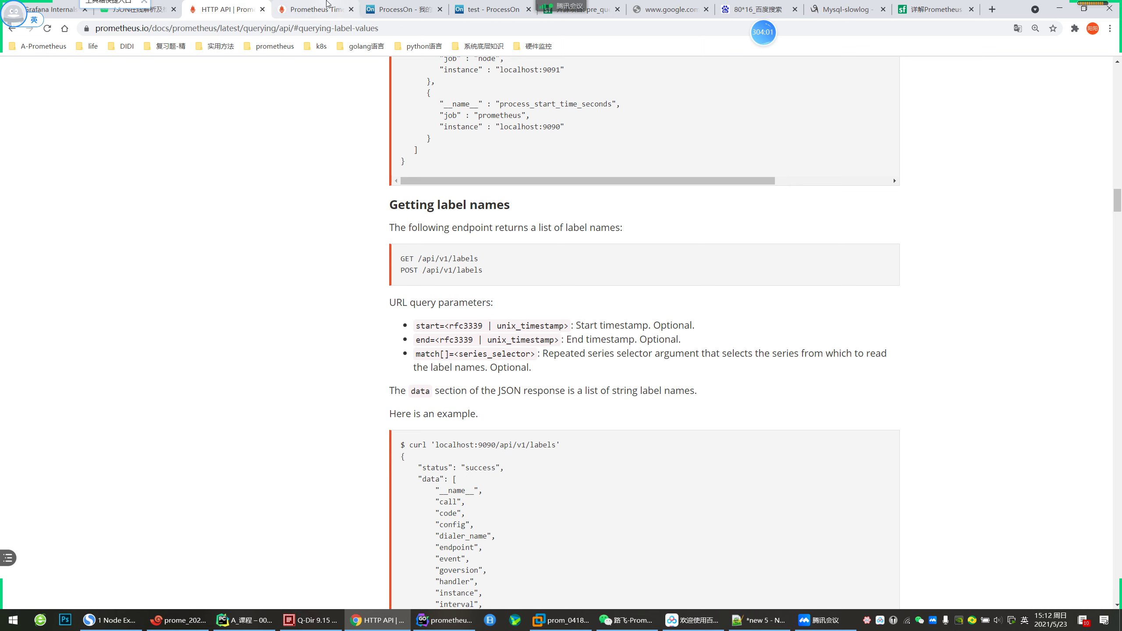
pyautogui.click(327, 5)
pyautogui.hotkey('ctrl', 'a')
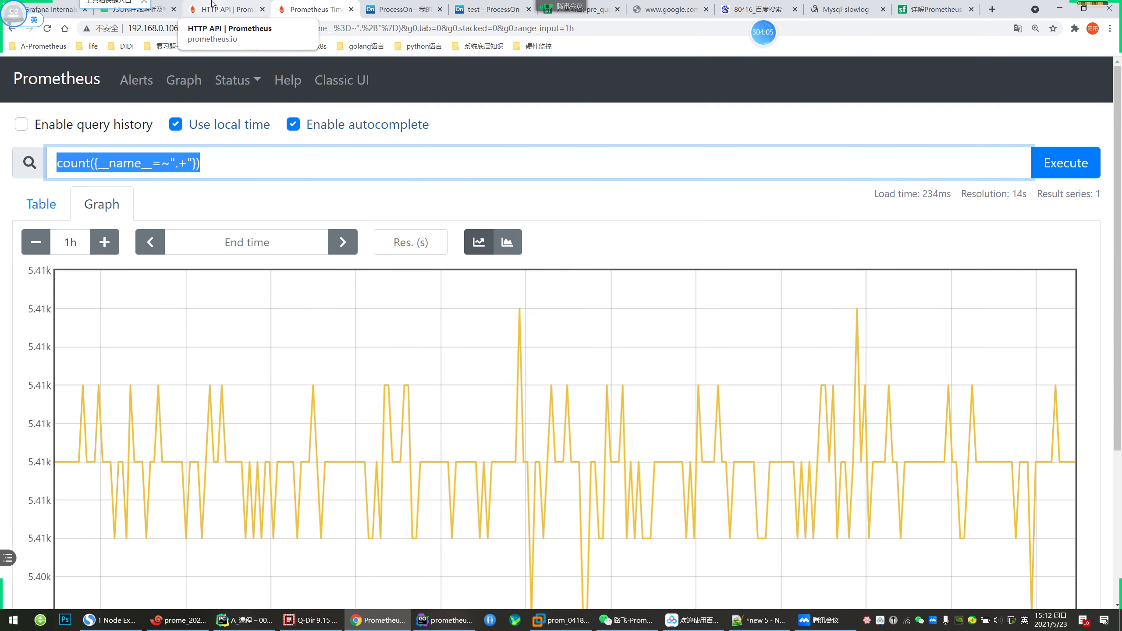
# Switch to PyCharm and review the 封禁 and 预聚合 sections of the high-cardinality notes
pyautogui.click(244, 620)
pyautogui.click(348, 146)
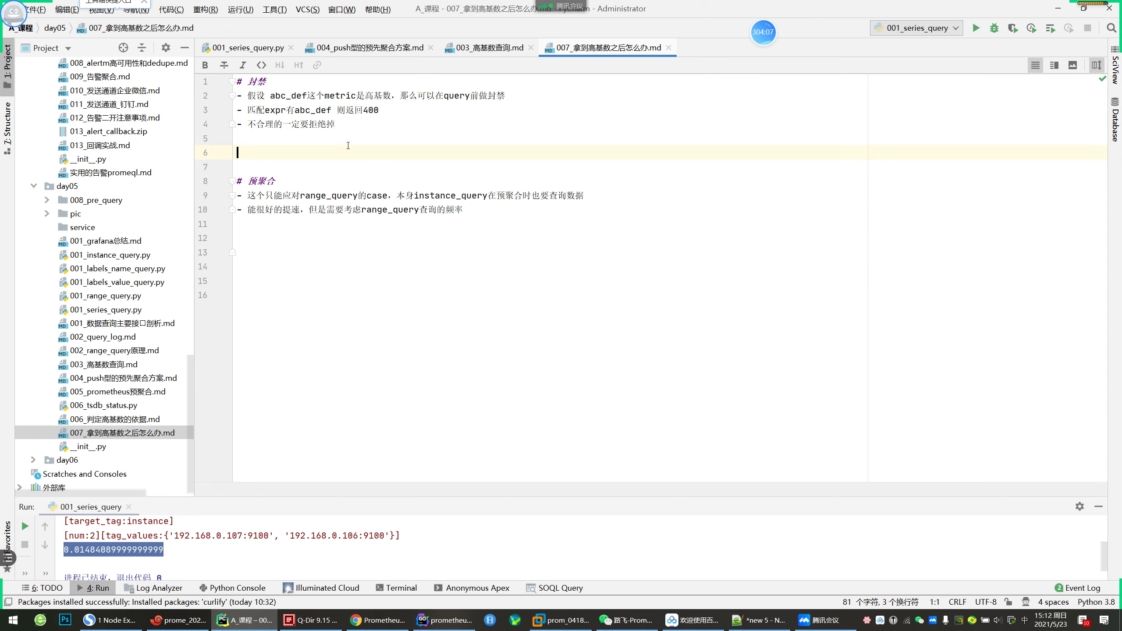
pyautogui.moveTo(348, 145); pyautogui.dragTo(237, 81)
pyautogui.click(310, 236)
pyautogui.moveTo(496, 215); pyautogui.dragTo(239, 167)
pyautogui.click(323, 243)
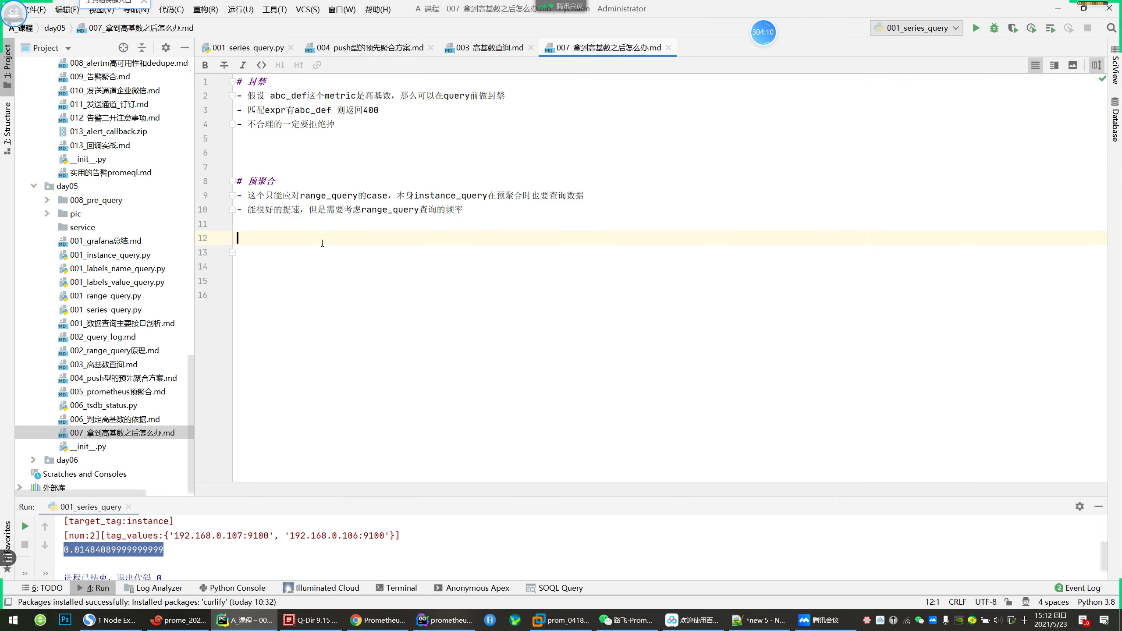
# Look at 004_push型的预先聚合方案.md and 006_判定高基数的依据.md, and return to 007_拿到高基数之后怎么办.md
pyautogui.doubleClick(111, 380)
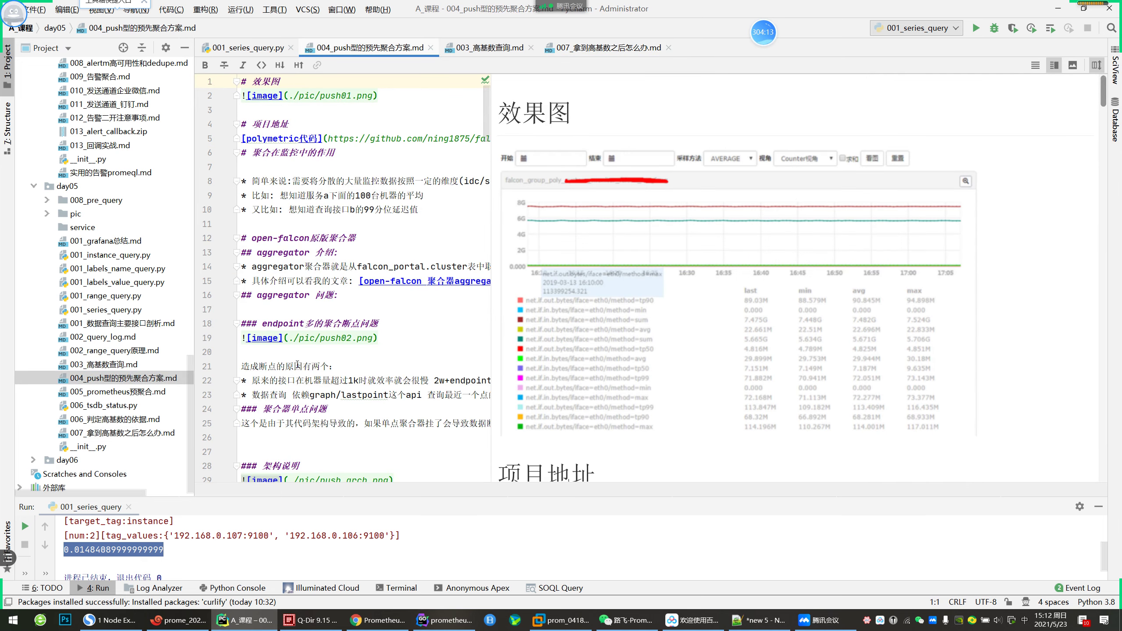
pyautogui.doubleClick(121, 419)
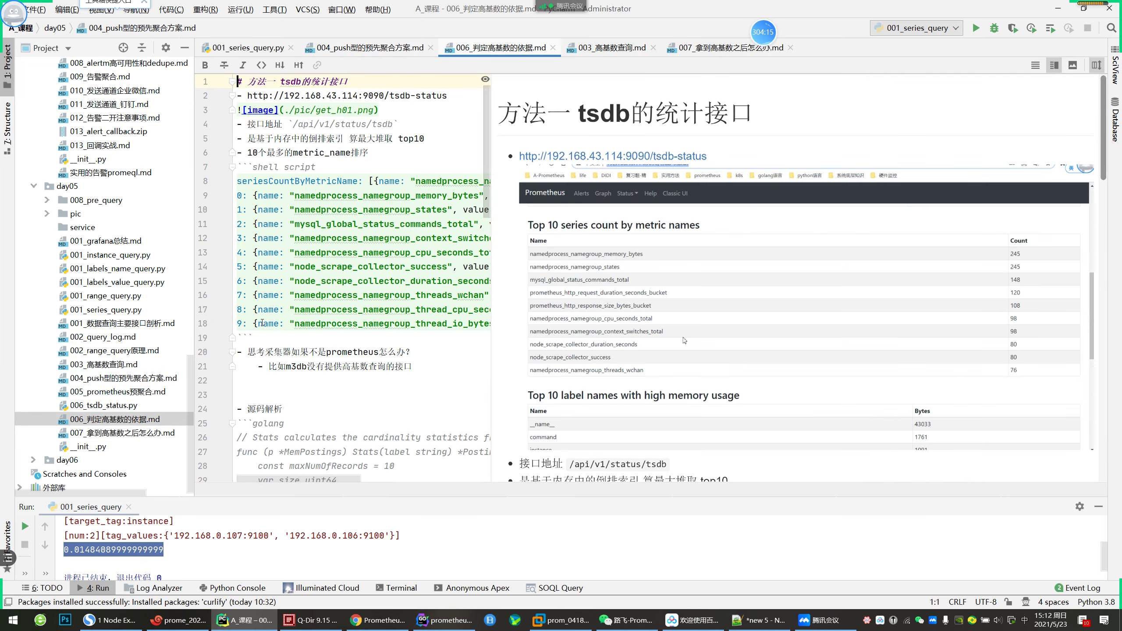
pyautogui.doubleClick(127, 433)
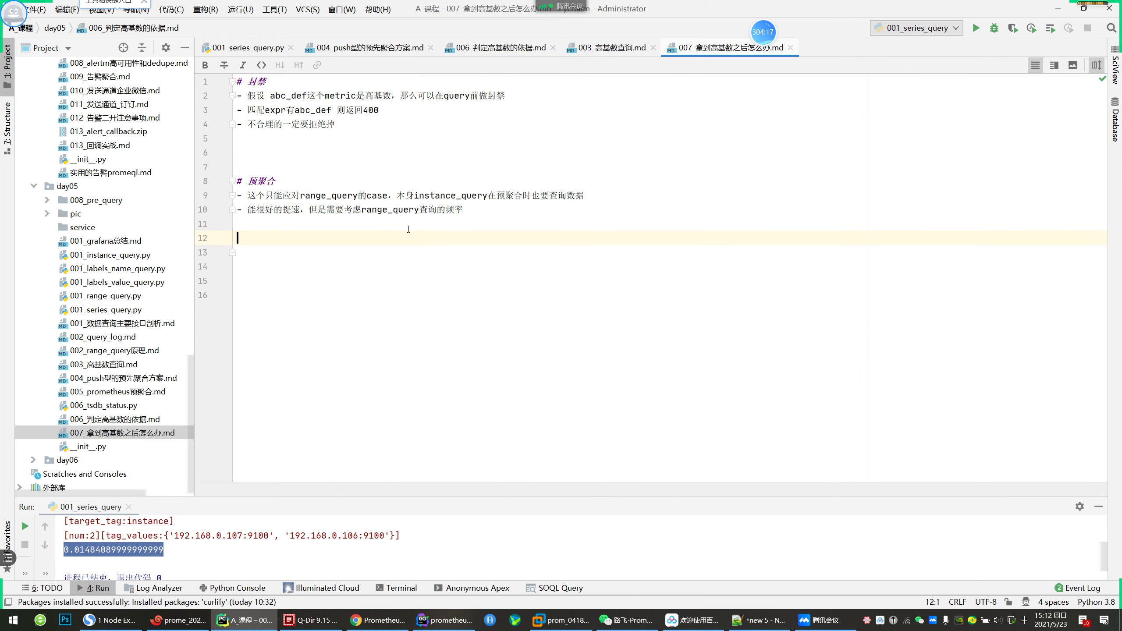
pyautogui.click(1074, 66)
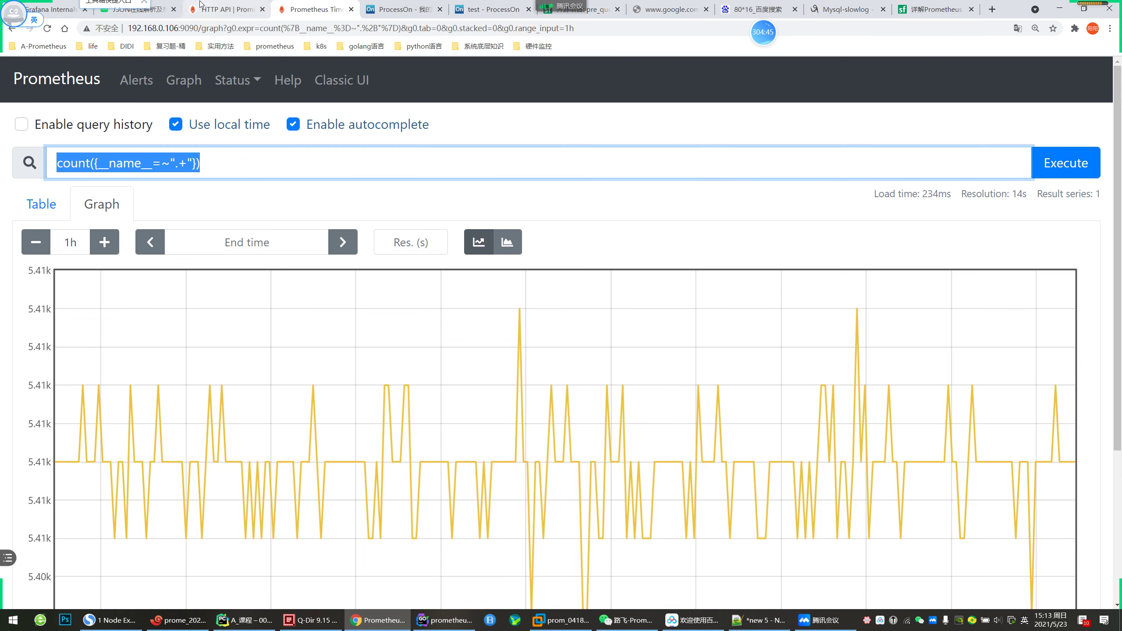
# Switch to Chrome and look through the panels of the Grafana Internals dashboard
pyautogui.click(378, 620)
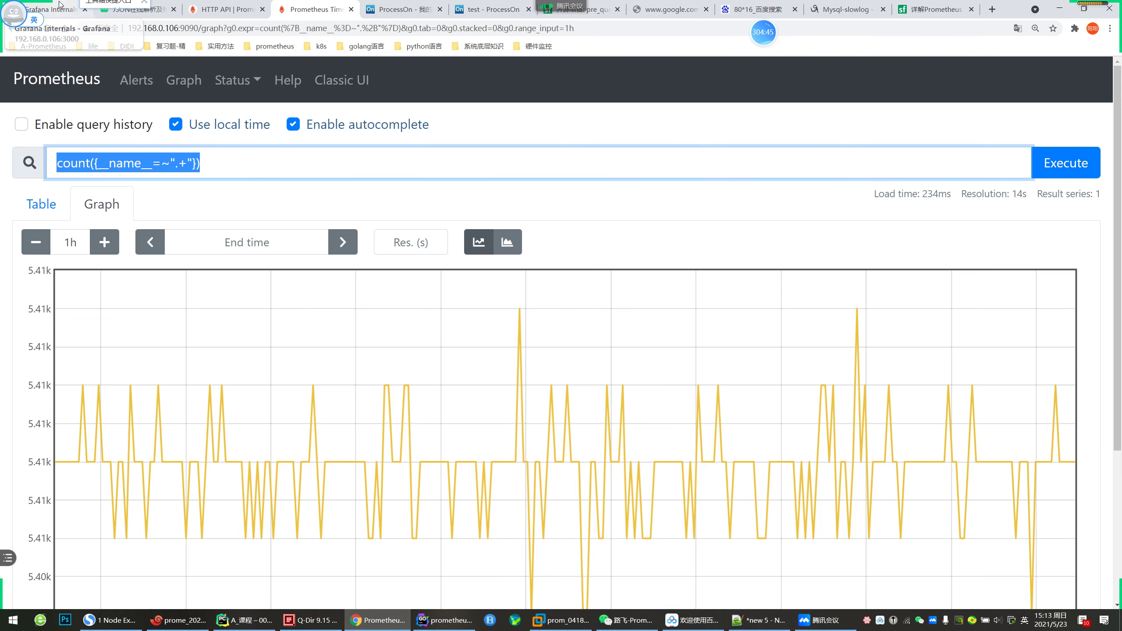
pyautogui.click(59, 4)
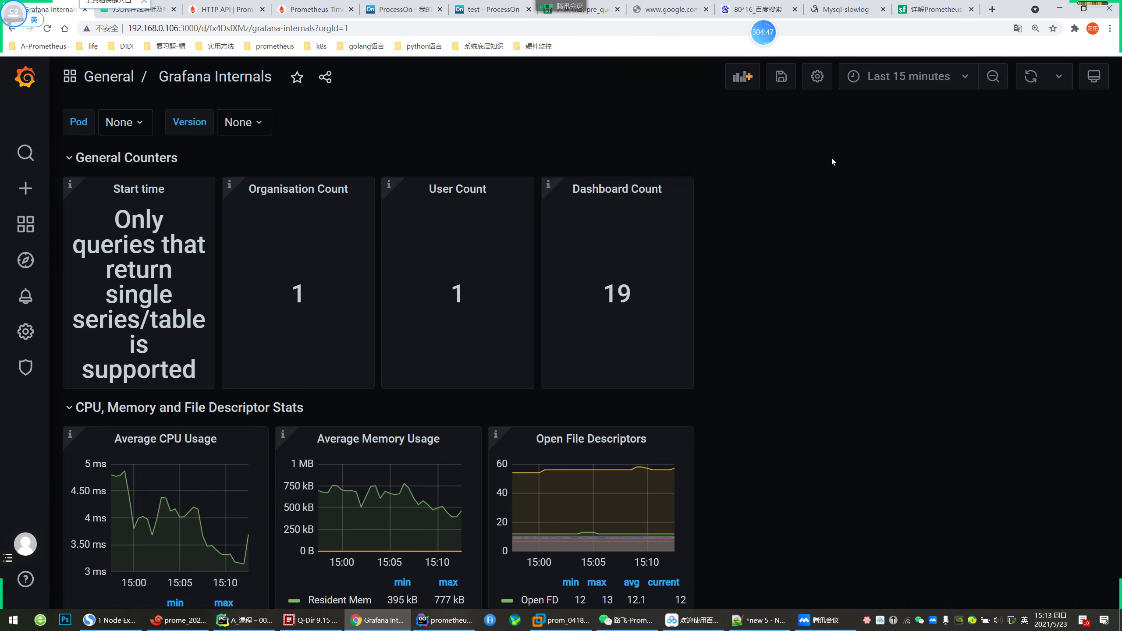
pyautogui.scroll(-10, 455, 446)
pyautogui.scroll(3, 268, 362)
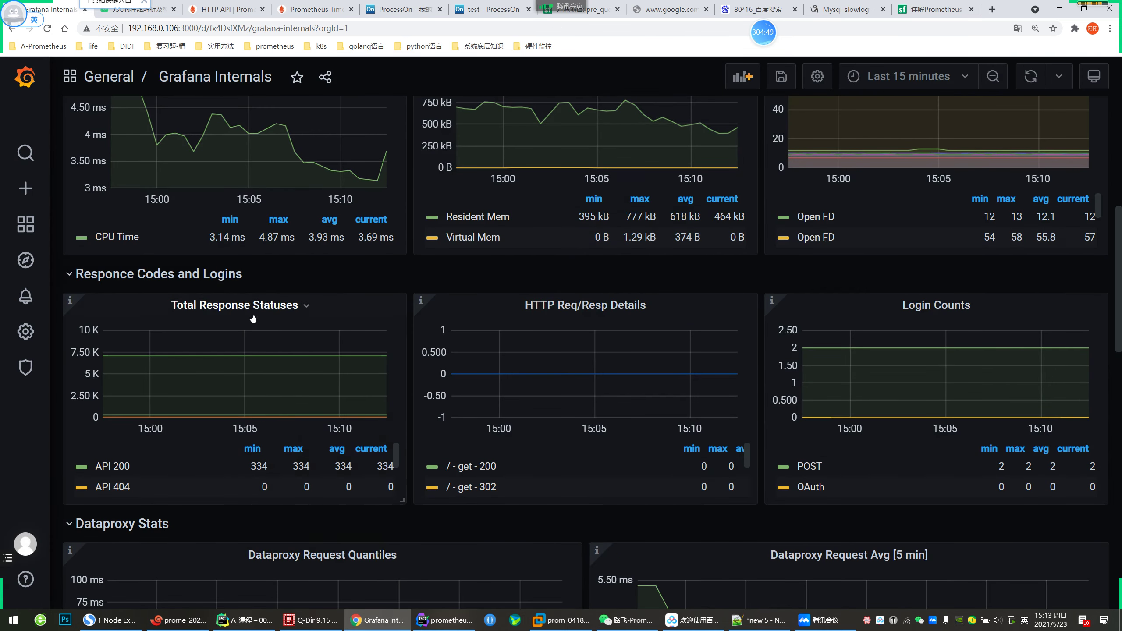
# Switch to the Sogou browser, discard the unsaved dashboard changes and reopen the recently viewed 1 Node Exporter for Prometheus Dashboard EN v20201010
pyautogui.click(110, 620)
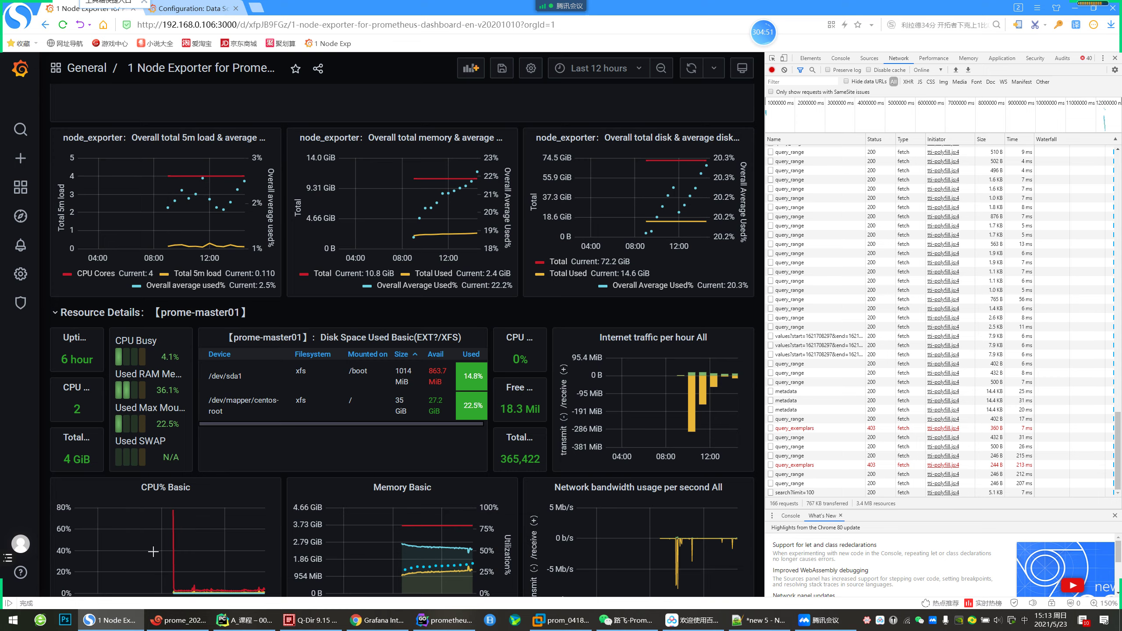
pyautogui.moveTo(20, 188)
pyautogui.click(53, 213)
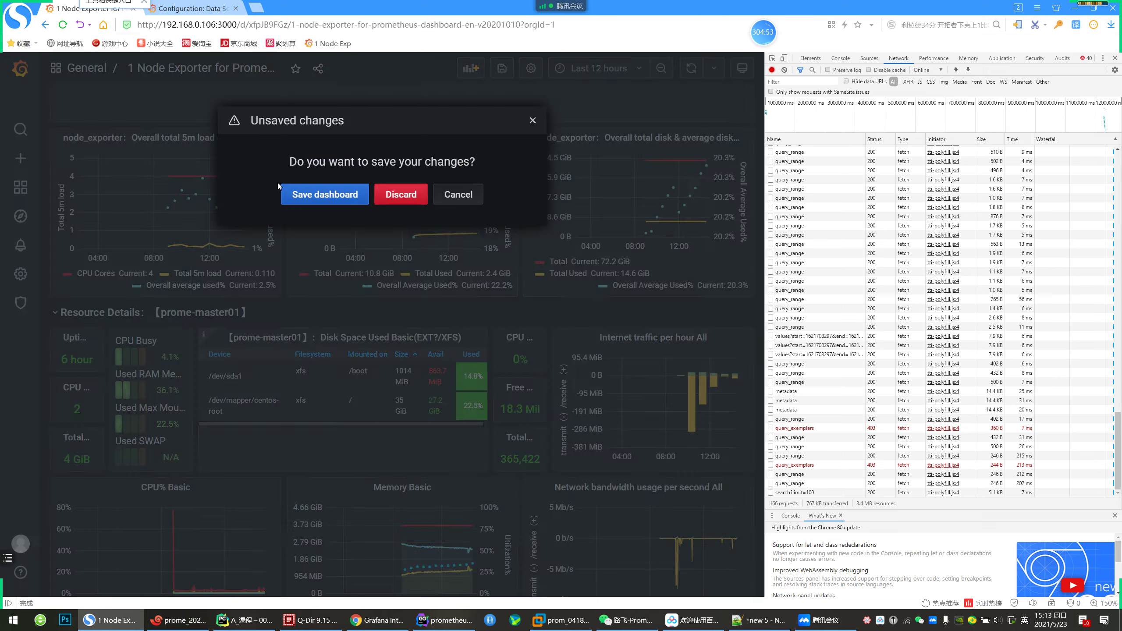
pyautogui.click(404, 198)
pyautogui.scroll(-3, 171, 442)
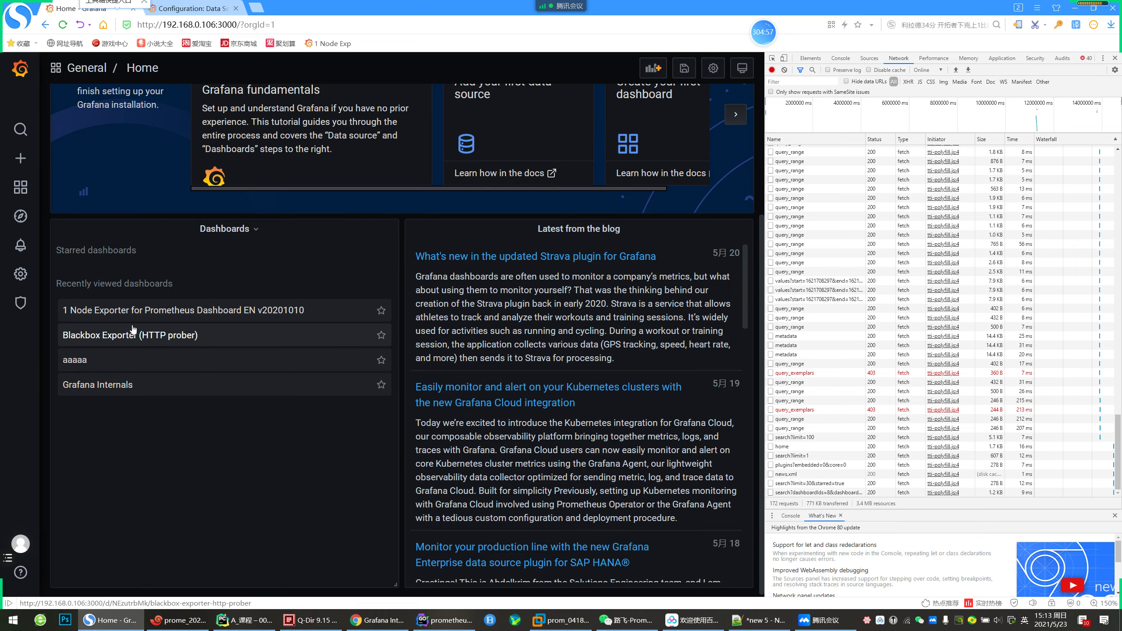
pyautogui.click(139, 311)
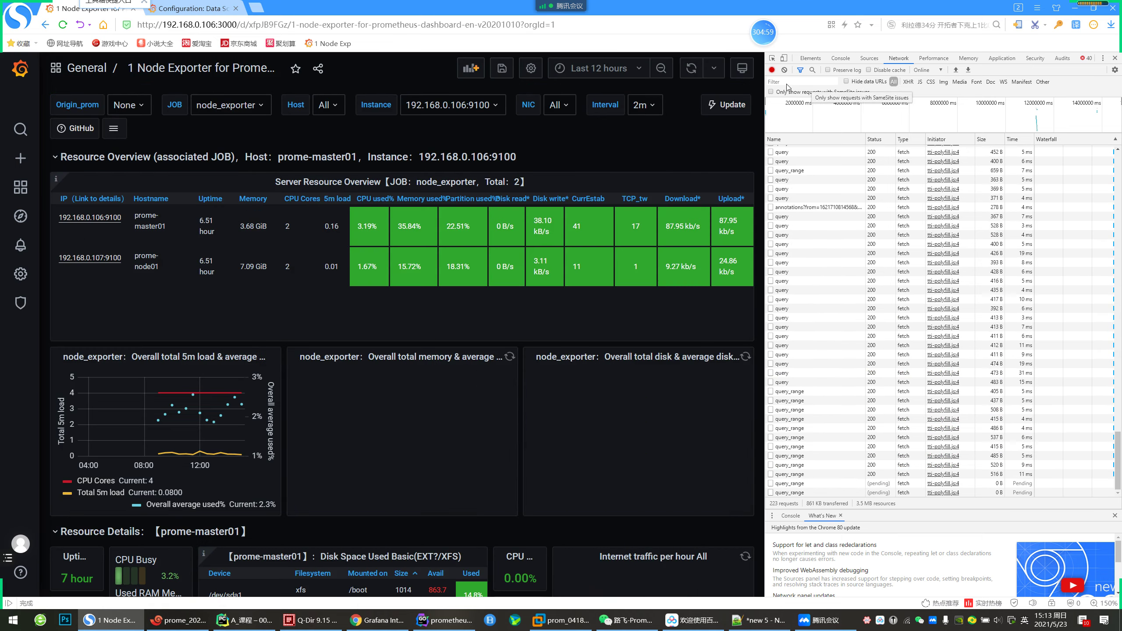
# Clear the network log and watch the query_range requests that the Node Exporter dashboard panels send as they load
pyautogui.click(784, 70)
pyautogui.scroll(-8, 536, 424)
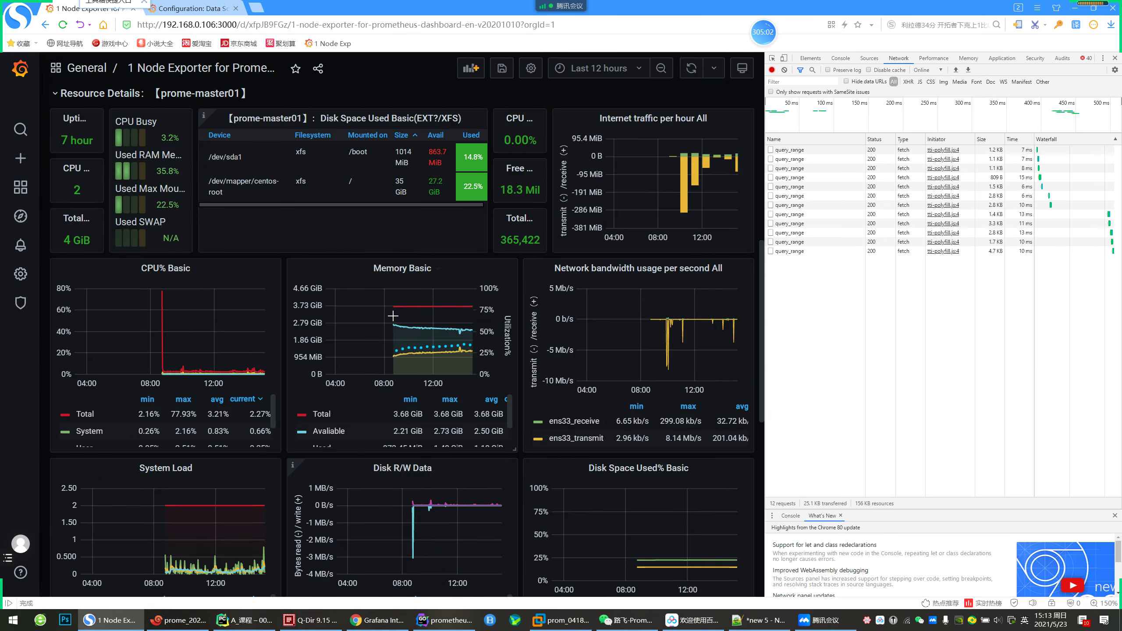
pyautogui.scroll(-4, 393, 316)
pyautogui.scroll(3, 187, 436)
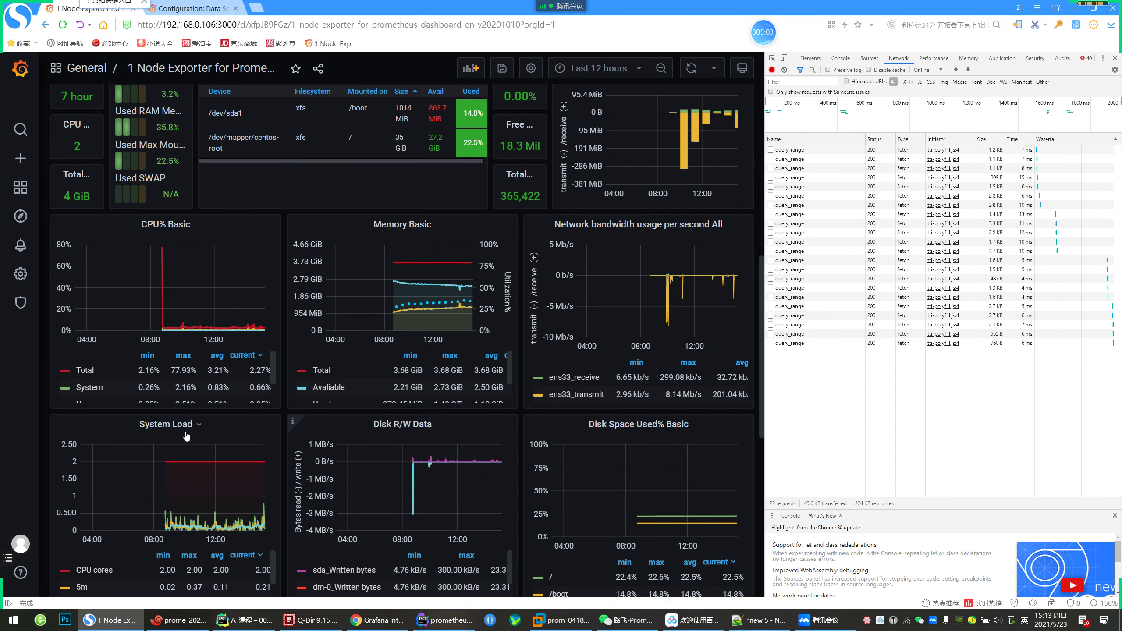
pyautogui.scroll(4, 426, 340)
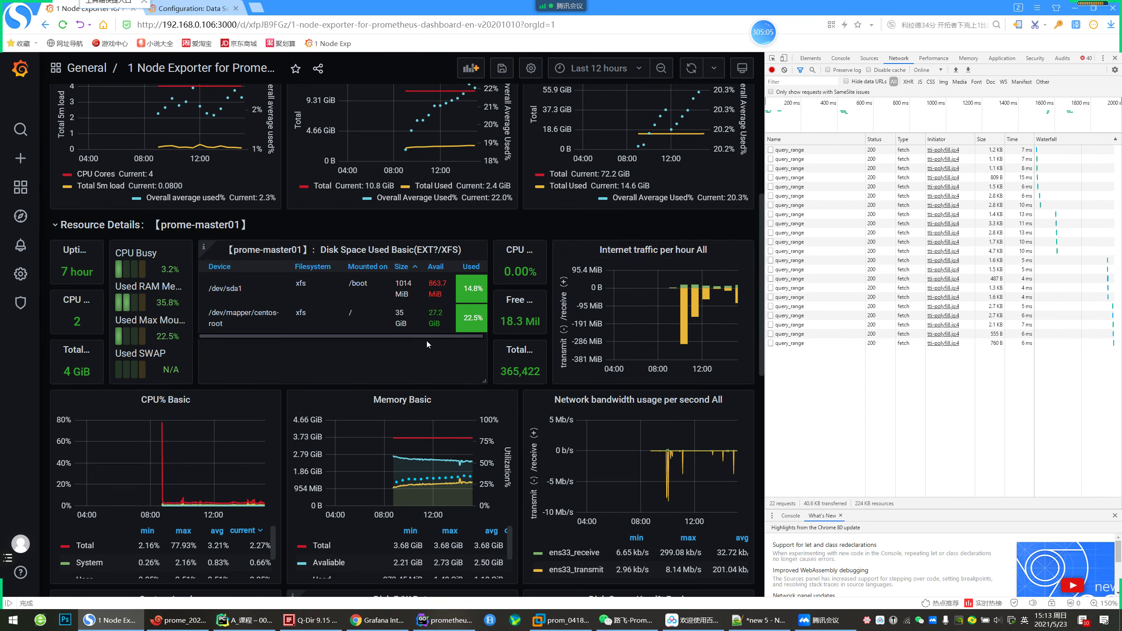
# Open the Internet traffic per hour All panel for editing, examine its two increase queries and return to the dashboard
pyautogui.click(688, 250)
pyautogui.click(683, 289)
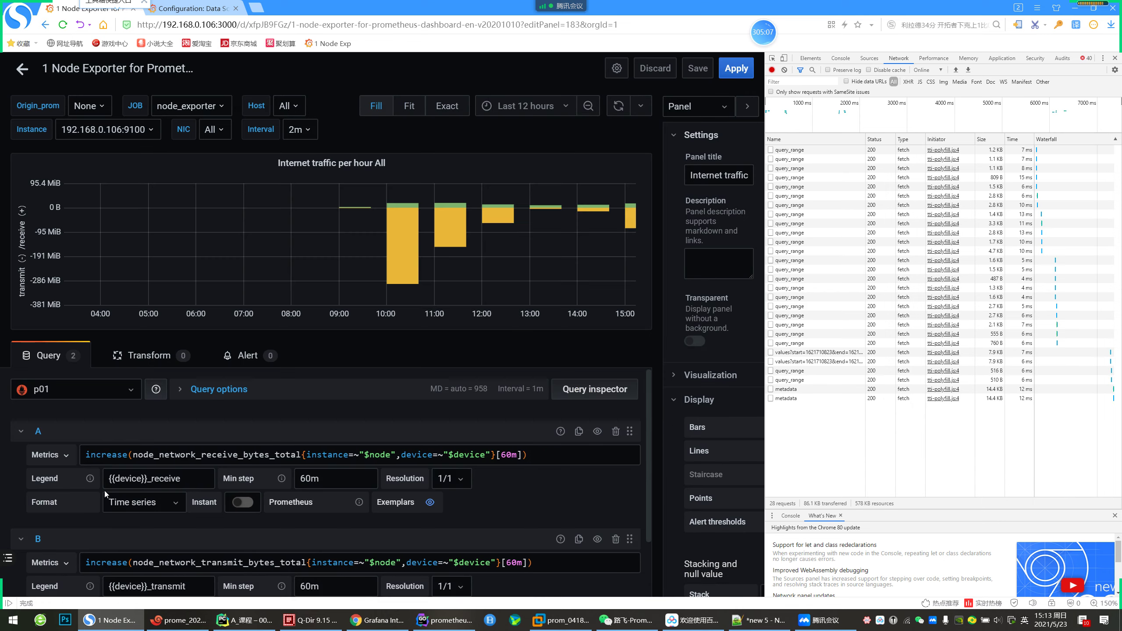
pyautogui.scroll(-1, 152, 525)
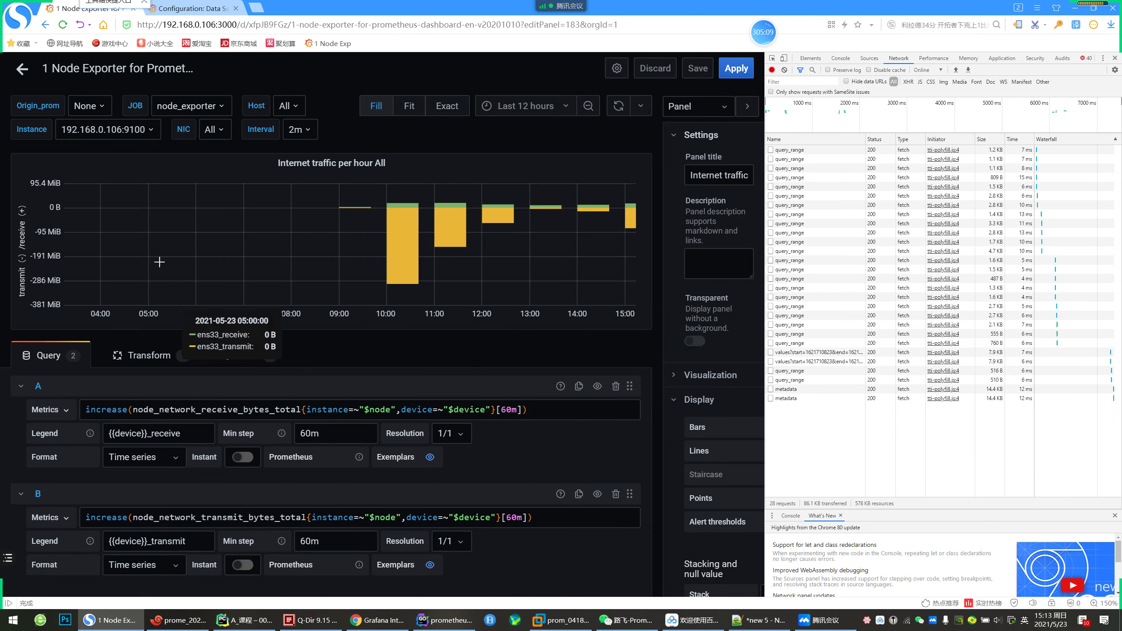
pyautogui.click(21, 68)
# Go to the Grafana home page, close the developer tools and open the Grafana Internals dashboard from the recently viewed list
pyautogui.moveTo(20, 187)
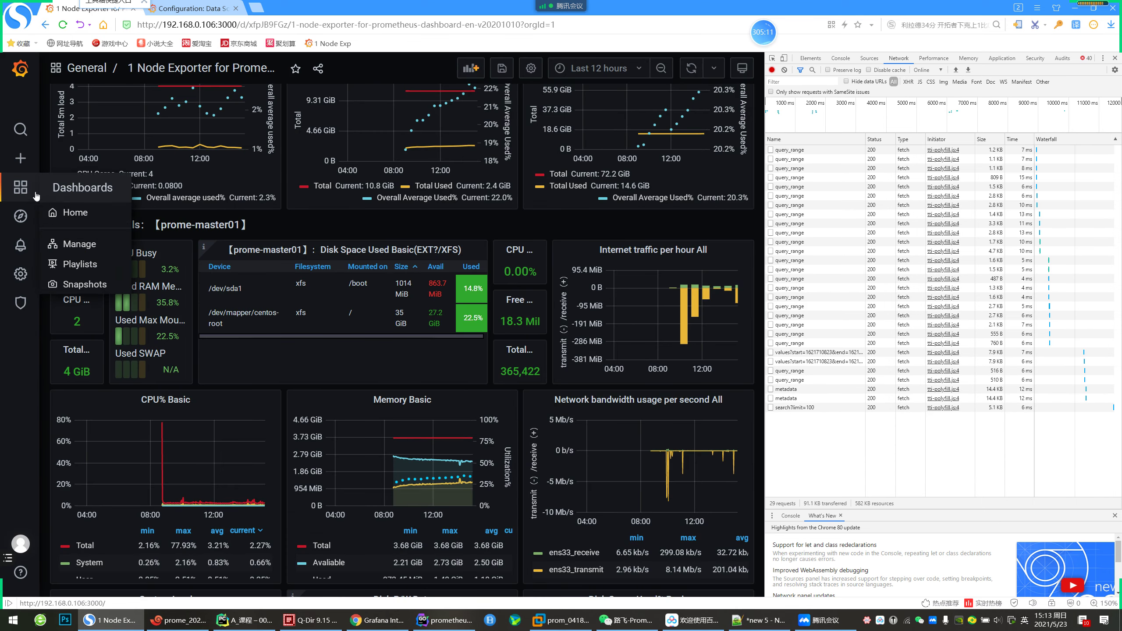
pyautogui.click(71, 214)
pyautogui.click(1114, 58)
pyautogui.scroll(-5, 88, 471)
pyautogui.scroll(1, 138, 351)
pyautogui.click(98, 417)
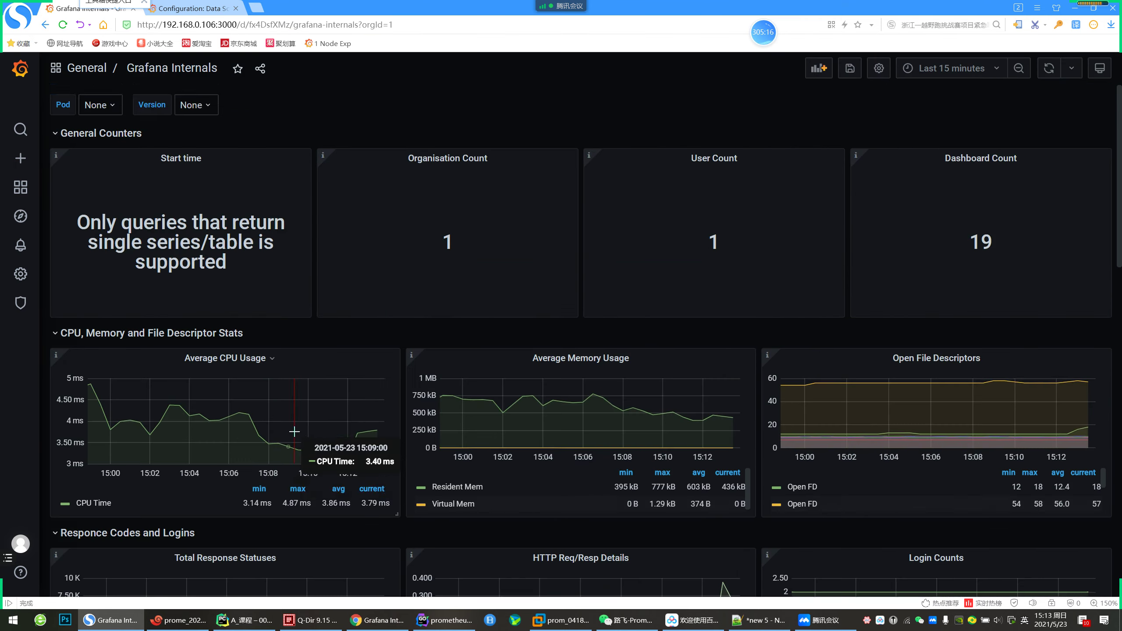
# Open the Total Response Statuses panel for editing, look through its queries and return to the dashboard
pyautogui.scroll(-5, 265, 398)
pyautogui.click(239, 295)
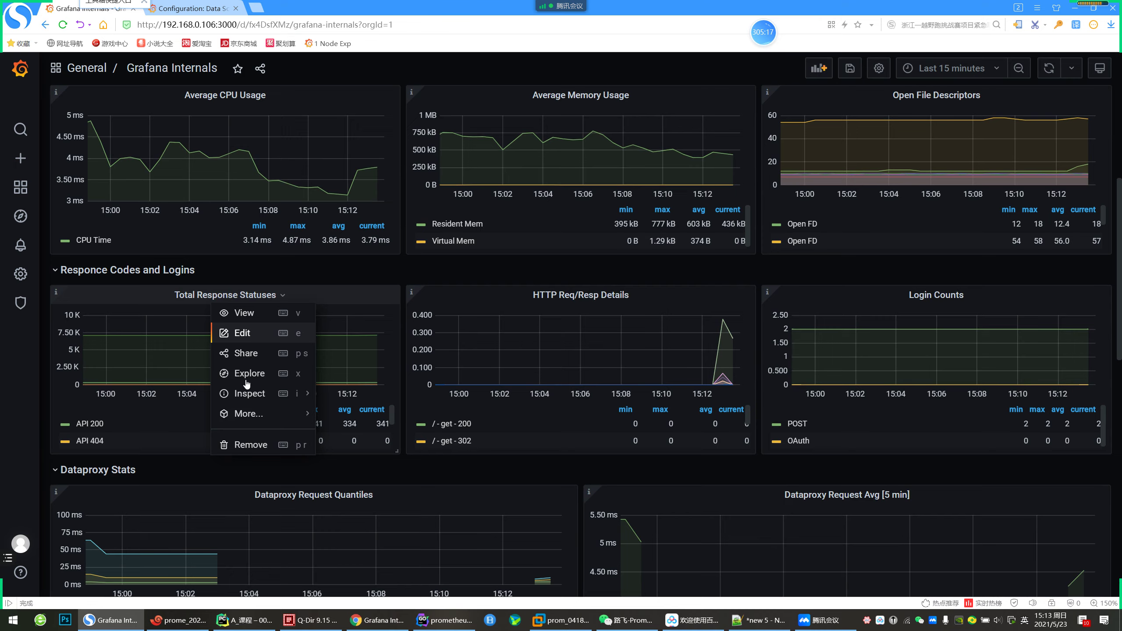
pyautogui.click(239, 330)
pyautogui.scroll(-3, 195, 535)
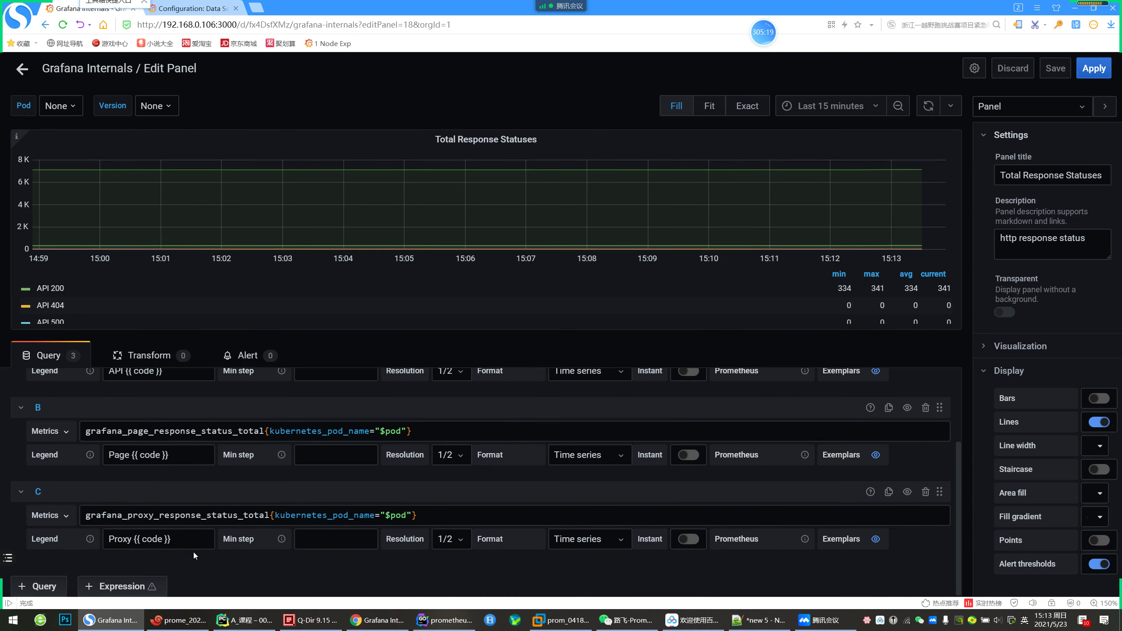
pyautogui.scroll(5, 193, 553)
pyautogui.click(22, 68)
# Open the HTTP Req/Resp Details panel for editing, examine its rate query and return to the dashboard
pyautogui.scroll(-3, 306, 432)
pyautogui.click(618, 295)
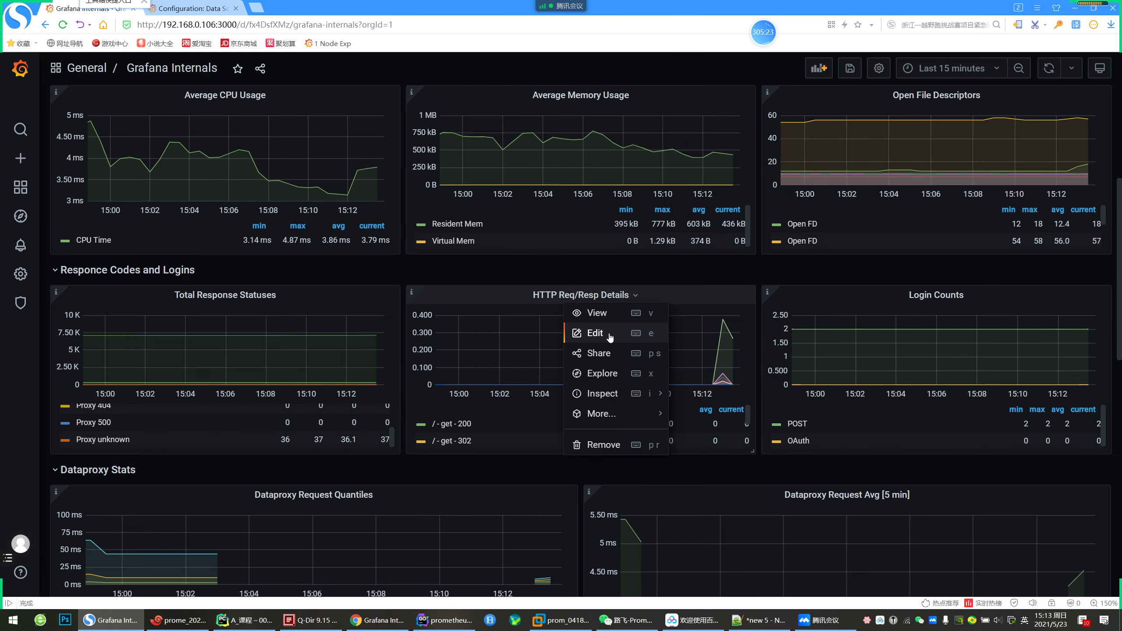
pyautogui.click(610, 337)
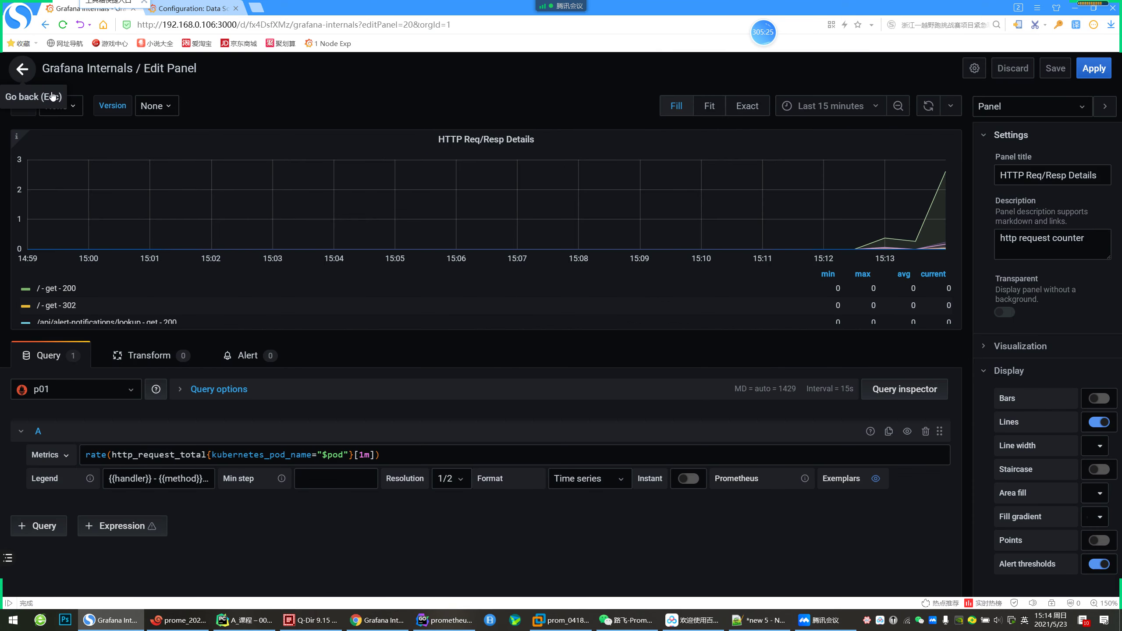
pyautogui.click(20, 71)
# Open the Dataproxy Request Quantiles panel for editing, examine its quantile queries and return to the dashboard
pyautogui.scroll(3, 845, 393)
pyautogui.click(936, 314)
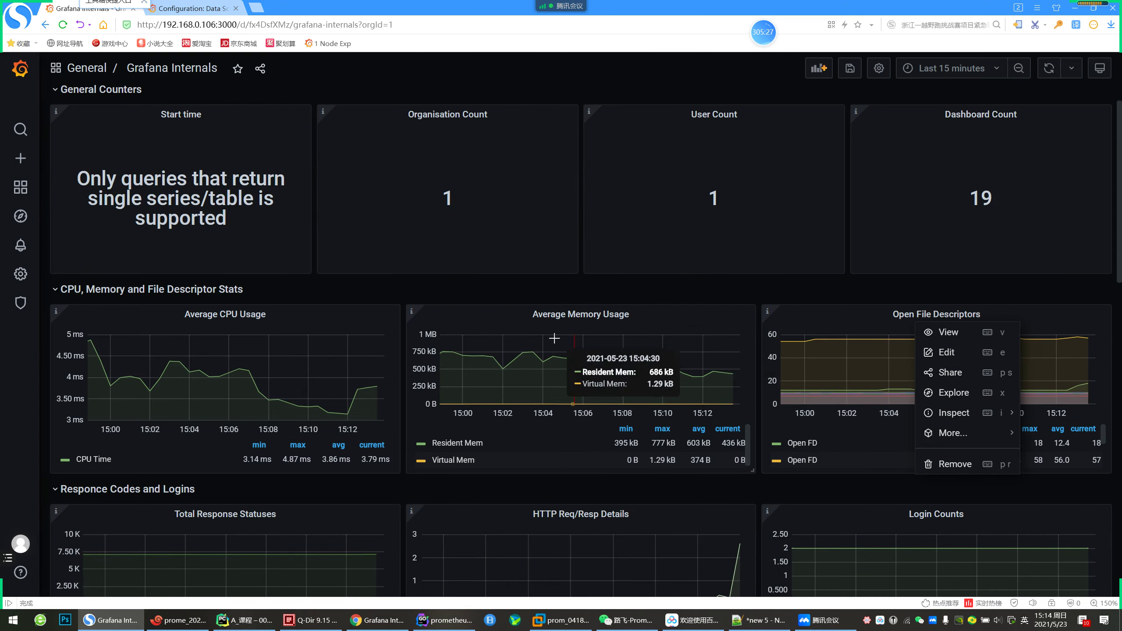
pyautogui.scroll(-10, 714, 439)
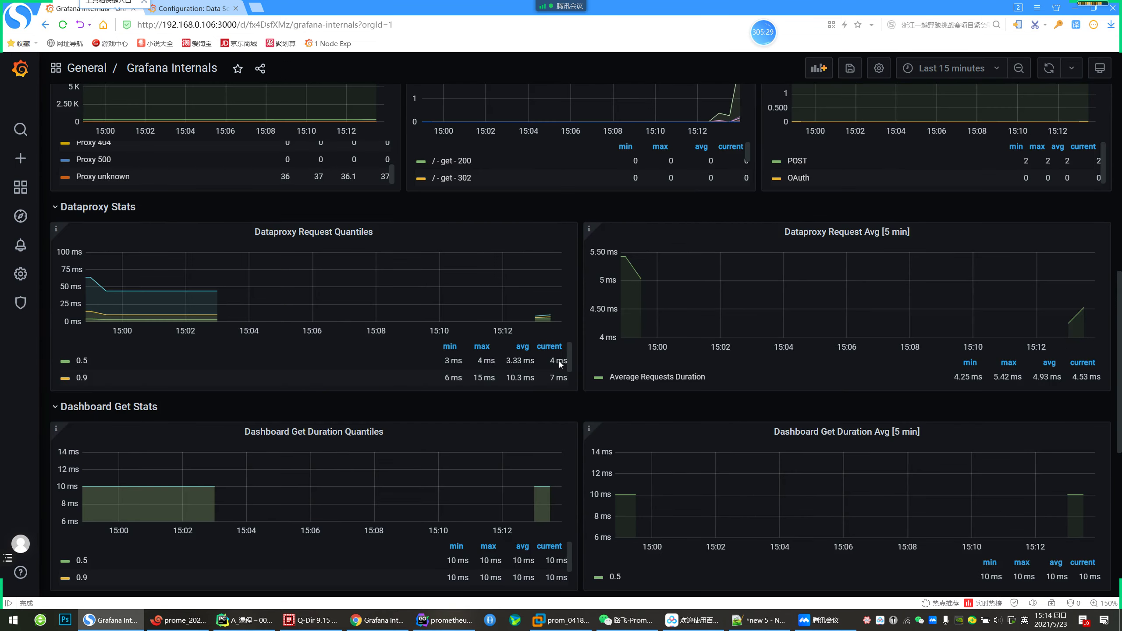
pyautogui.click(345, 232)
pyautogui.click(360, 270)
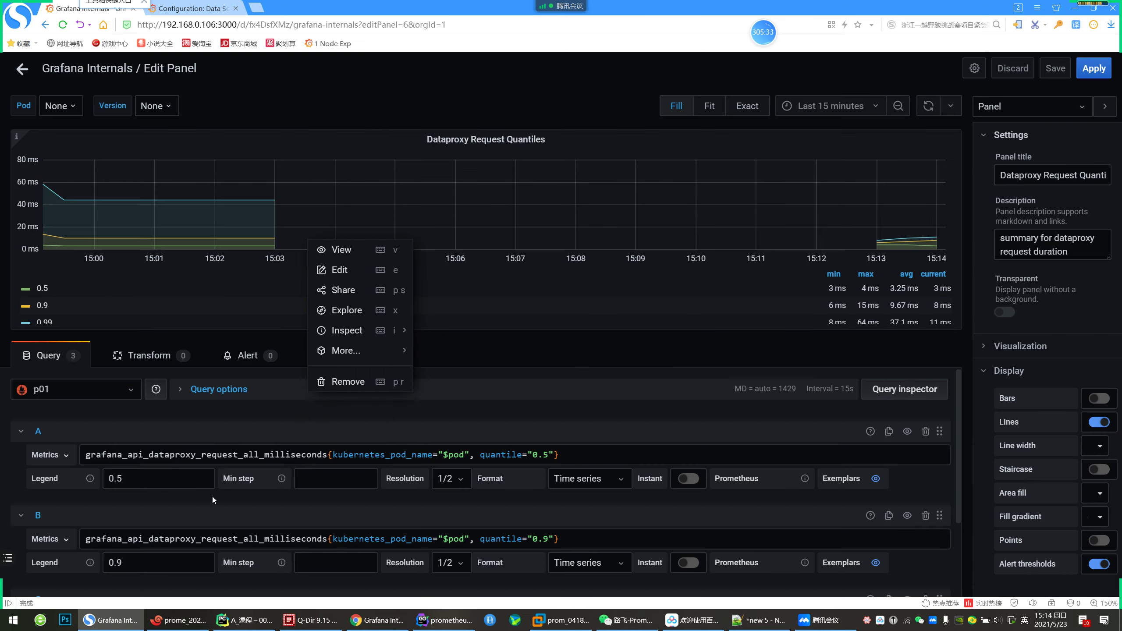
pyautogui.scroll(-3, 212, 496)
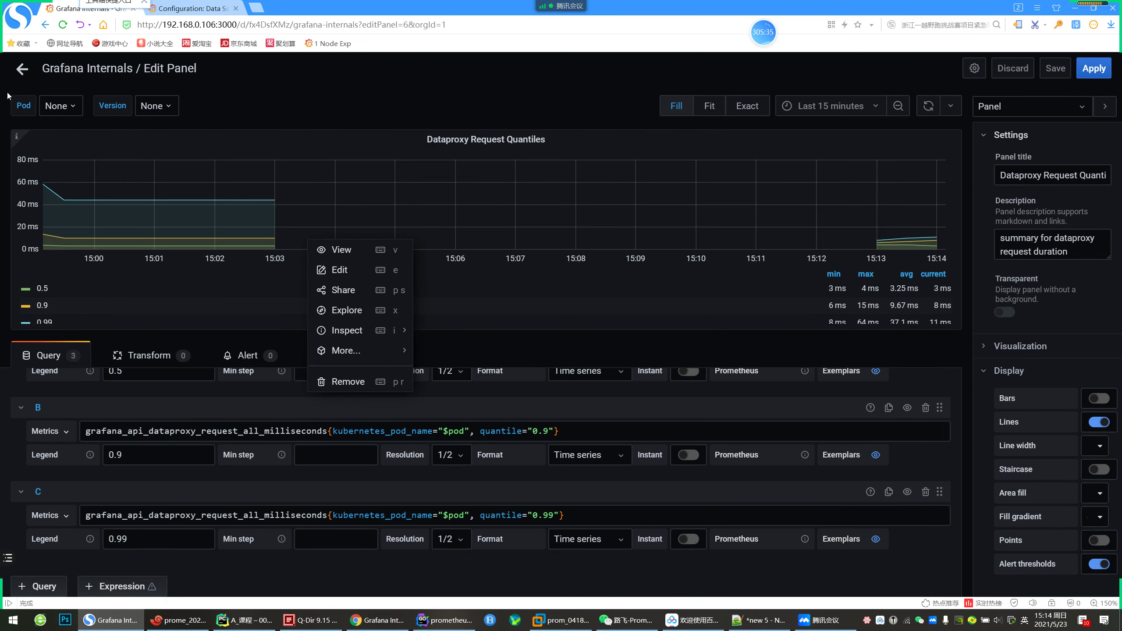
pyautogui.click(21, 69)
# Return to the home page, browse the General folder's dashboards and open 1 Node Exporter for Prometheus Dashboard EN v20201010
pyautogui.moveTo(20, 187)
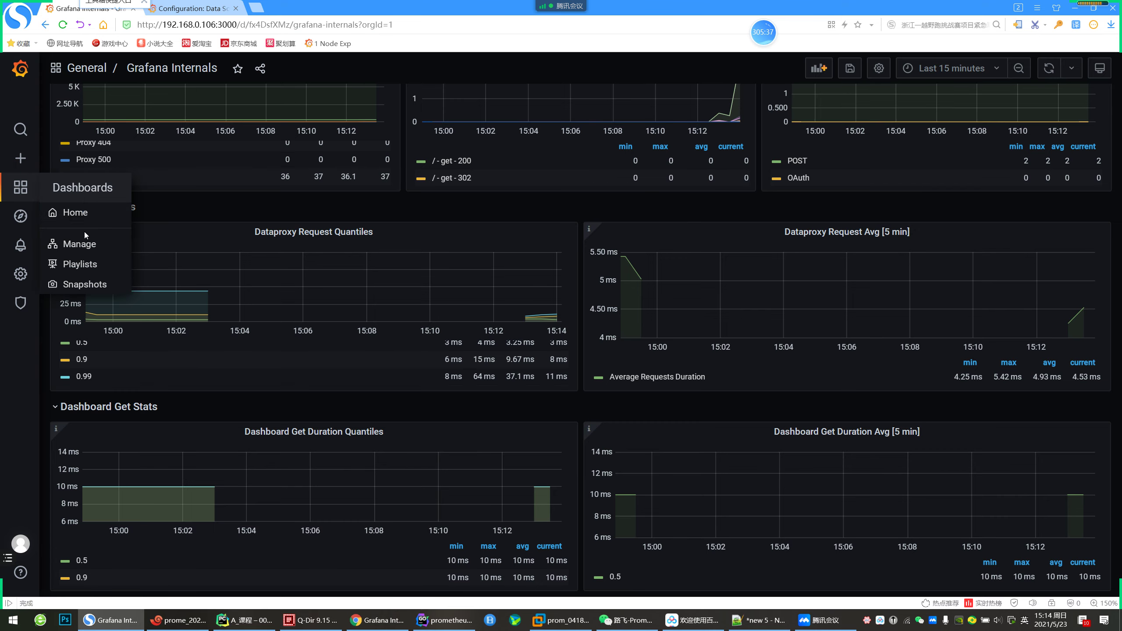
pyautogui.click(79, 217)
pyautogui.scroll(-3, 284, 454)
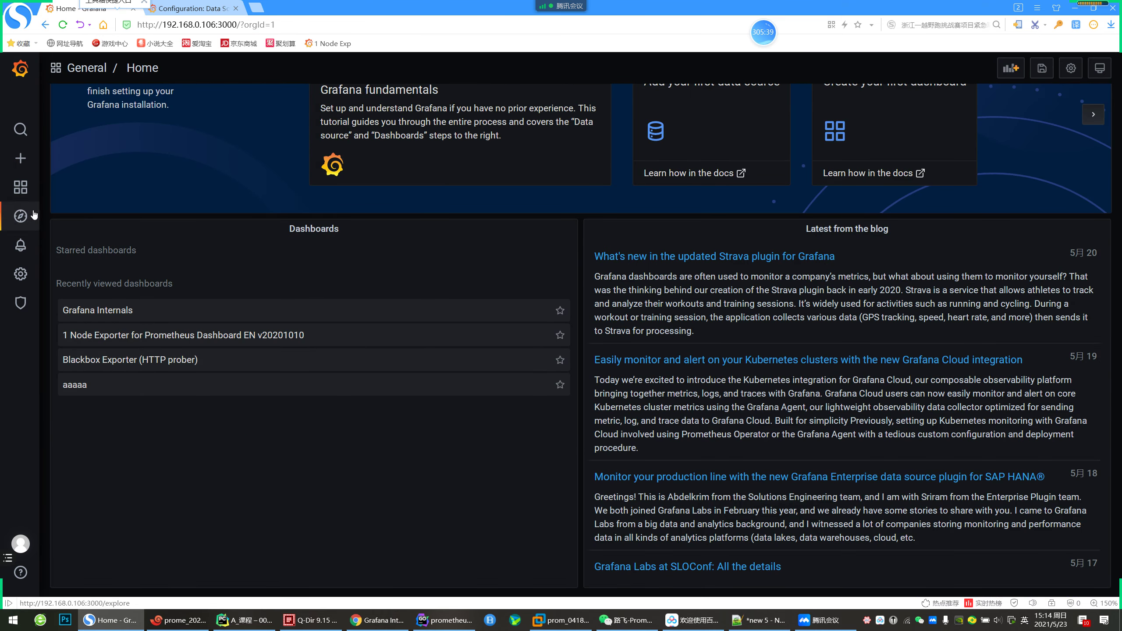
pyautogui.click(102, 67)
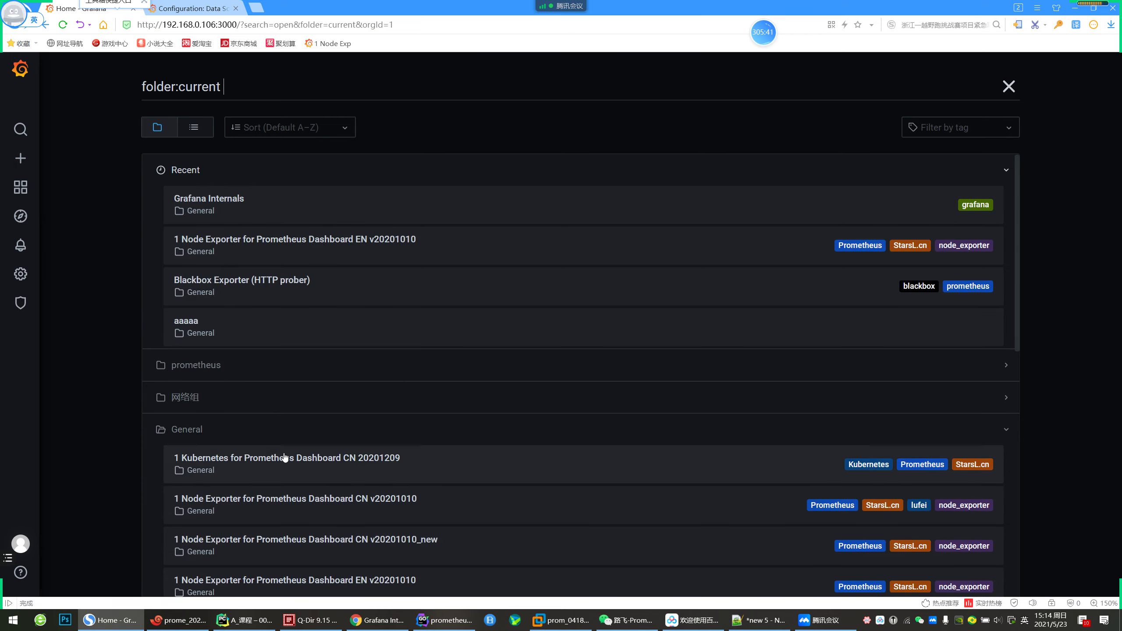
pyautogui.scroll(-5, 284, 457)
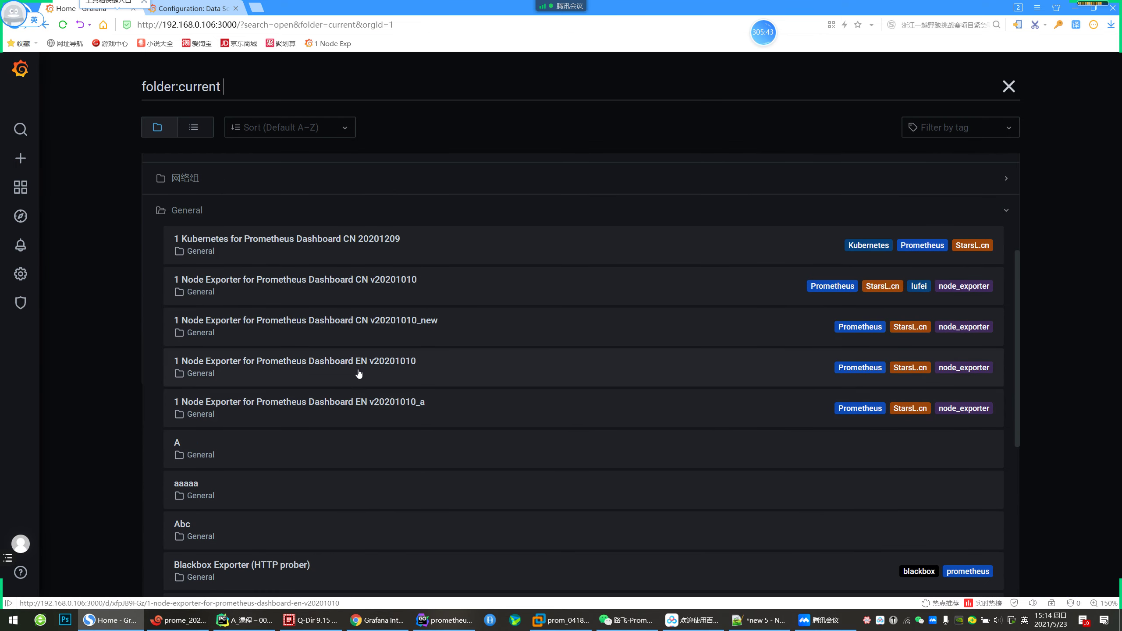
pyautogui.click(361, 367)
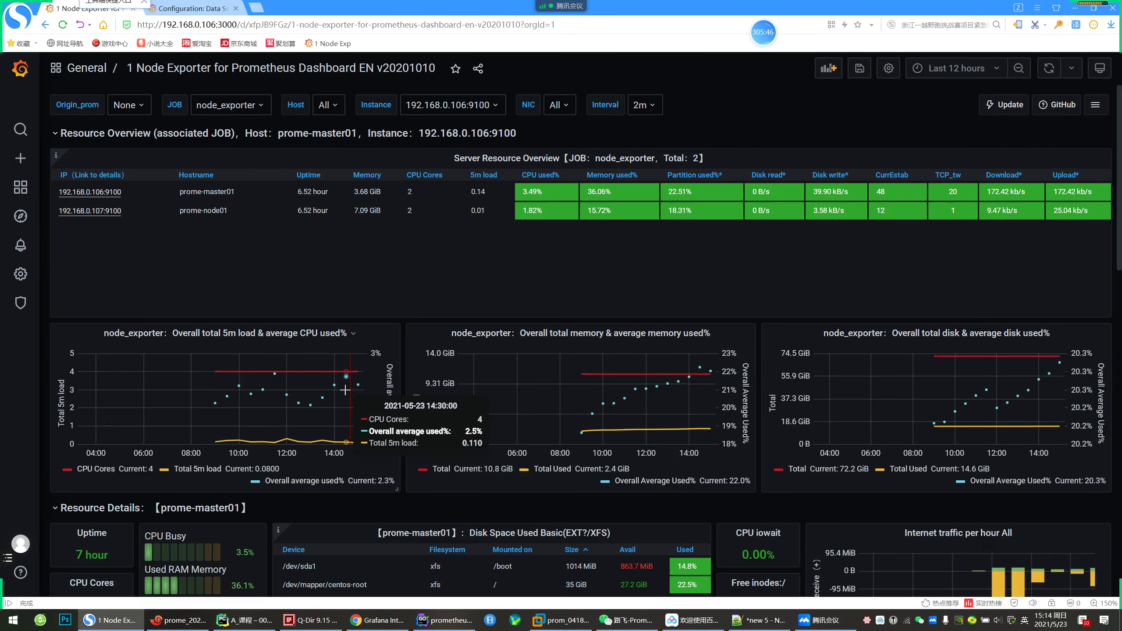
# Look over the Node Exporter dashboard and open 1 Kubernetes for Prometheus Dashboard CN 20201209 from the dashboard search
pyautogui.scroll(-3, 305, 471)
pyautogui.scroll(3, 287, 426)
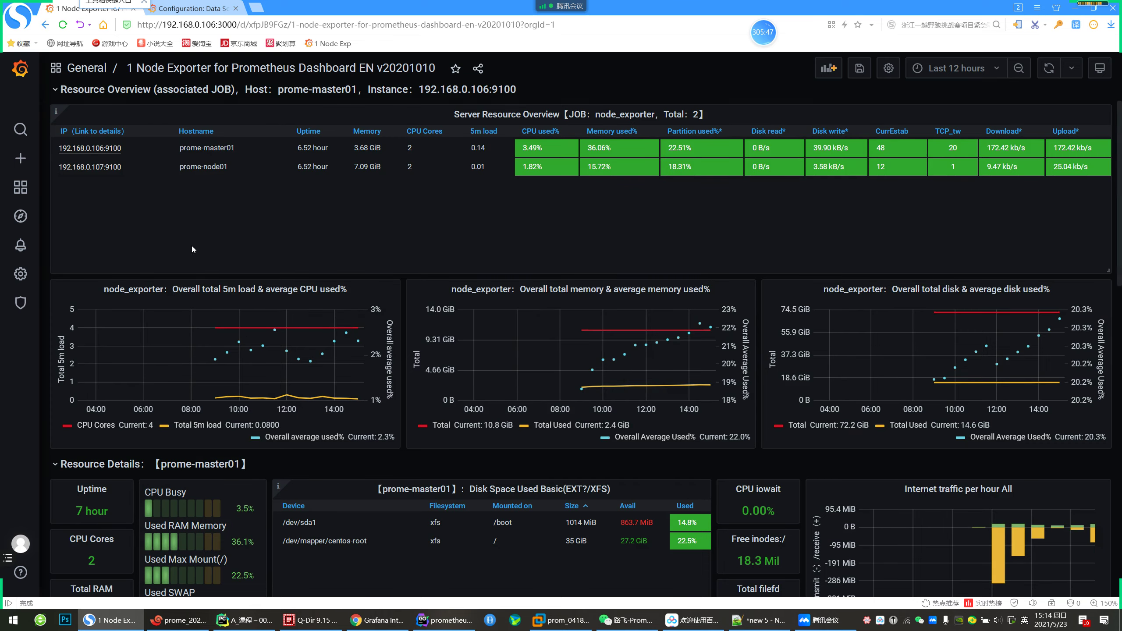
pyautogui.click(127, 68)
pyautogui.scroll(-3, 268, 476)
pyautogui.click(305, 327)
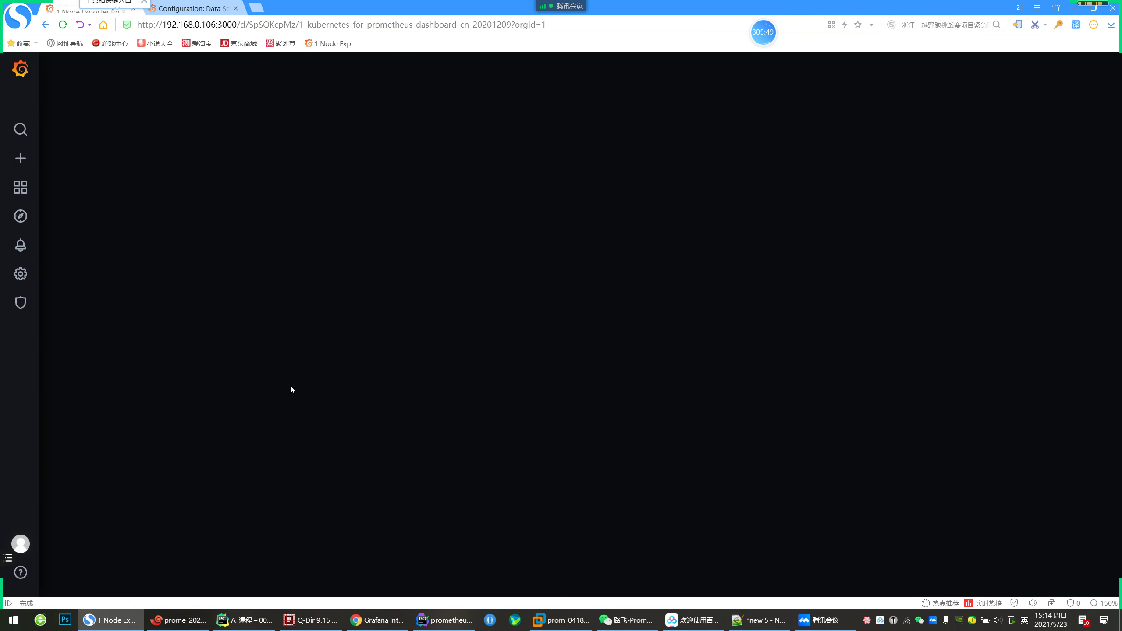
# Return to the home page, try the recently viewed Kubernetes for Prometheus dashboard again and go back home
pyautogui.moveTo(20, 187)
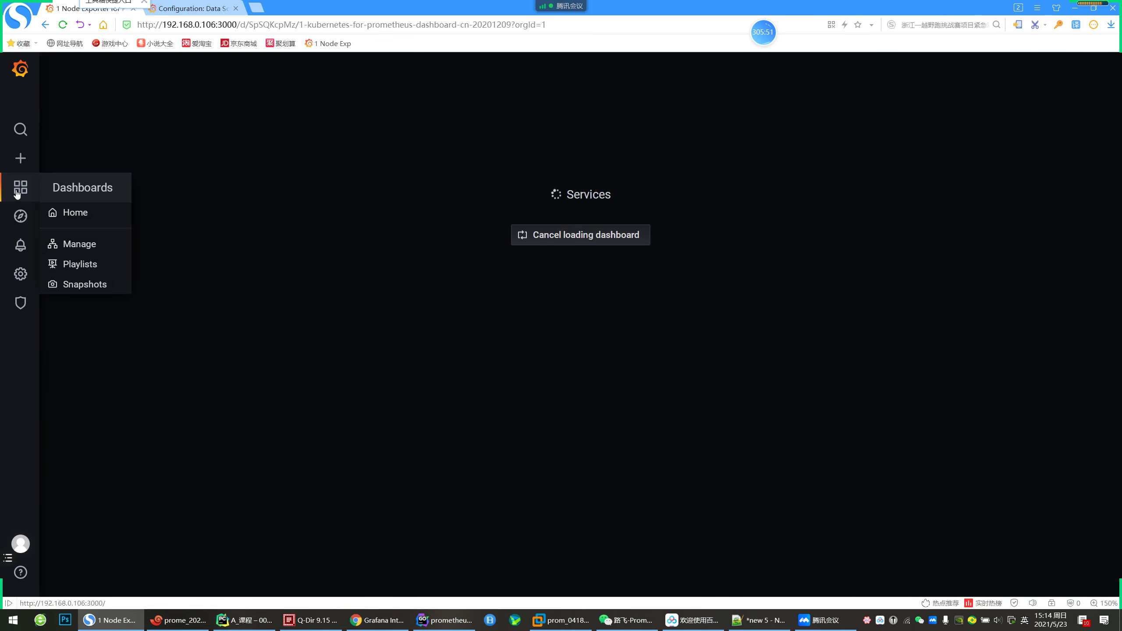
pyautogui.click(89, 214)
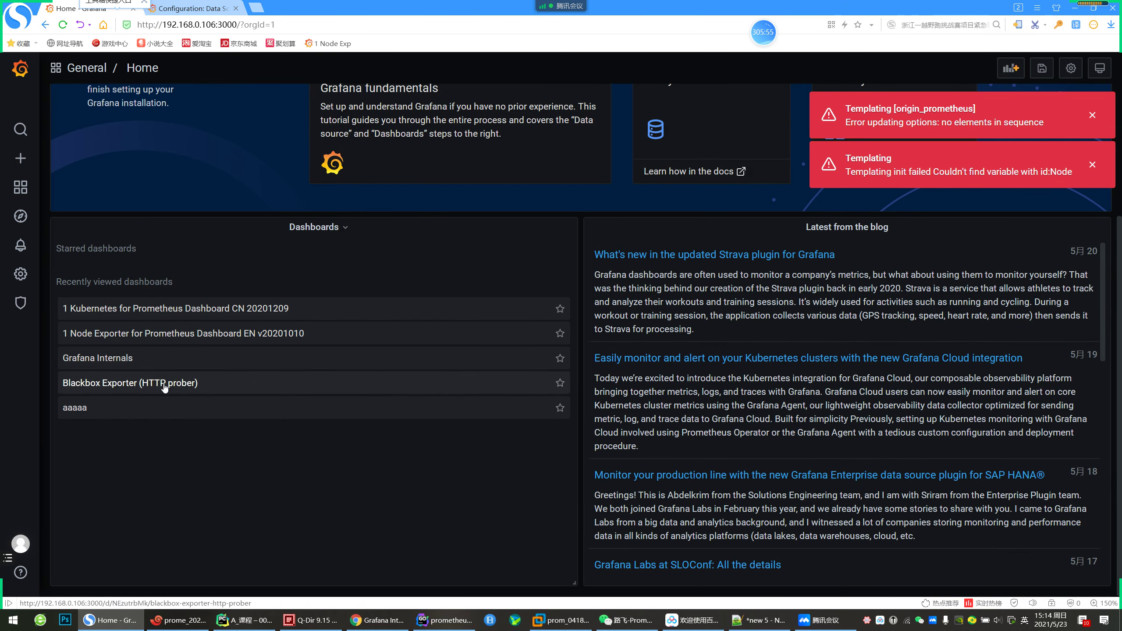
pyautogui.click(211, 312)
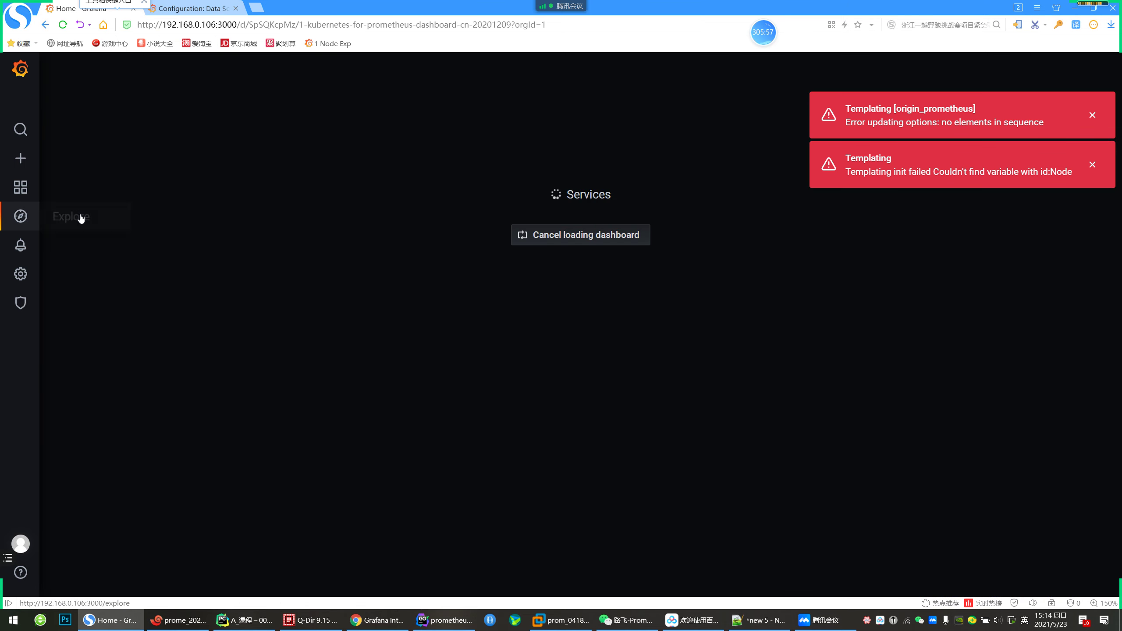
pyautogui.click(79, 217)
pyautogui.moveTo(21, 187)
pyautogui.click(73, 213)
pyautogui.scroll(-2, 180, 498)
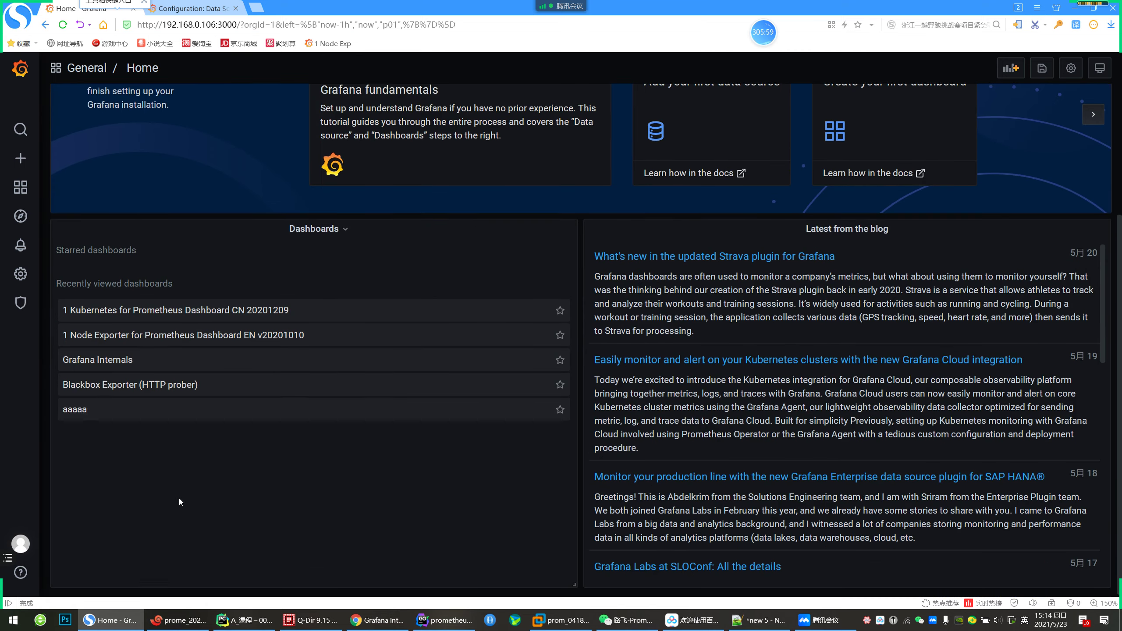
# Browse the General folder's dashboards and open System Processes Metrics
pyautogui.click(128, 78)
pyautogui.scroll(-4, 271, 387)
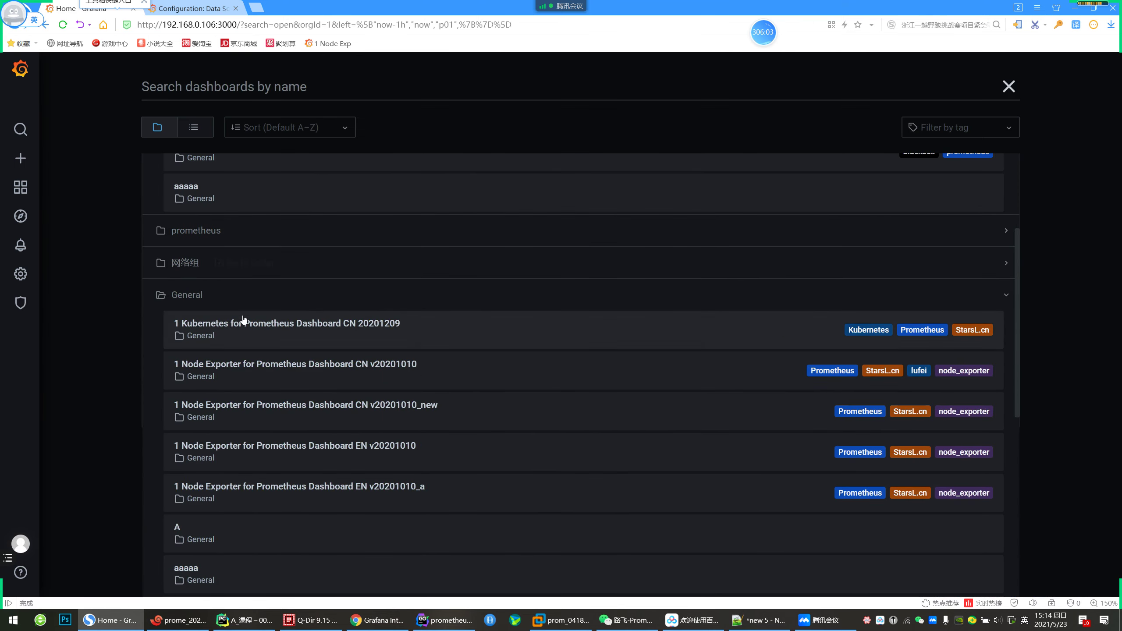
pyautogui.scroll(-6, 278, 486)
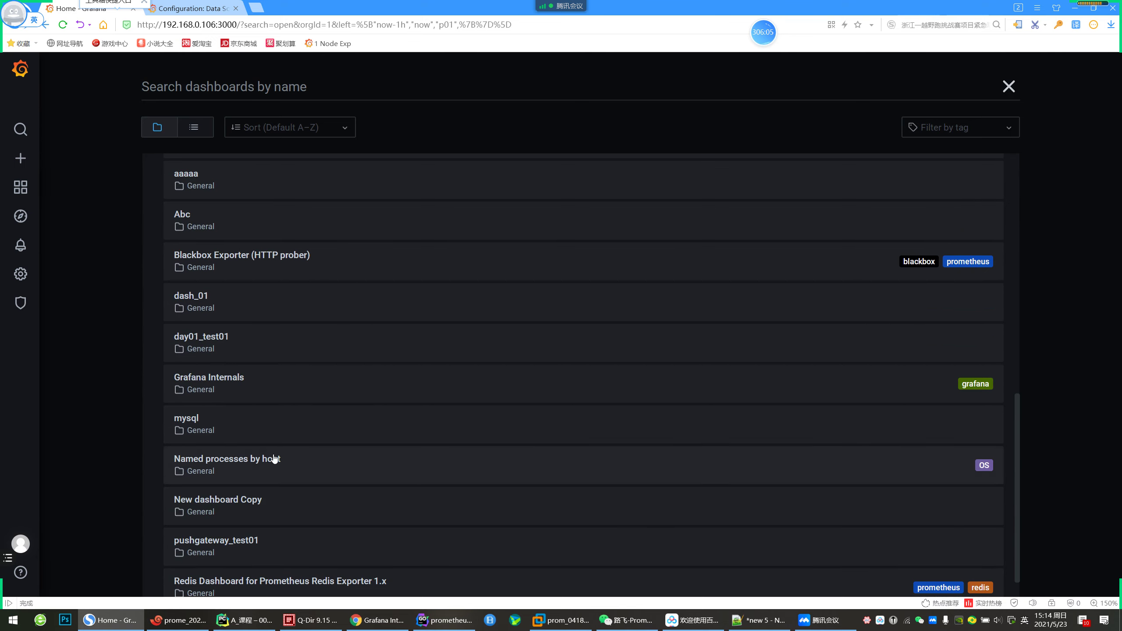
pyautogui.scroll(-1, 273, 496)
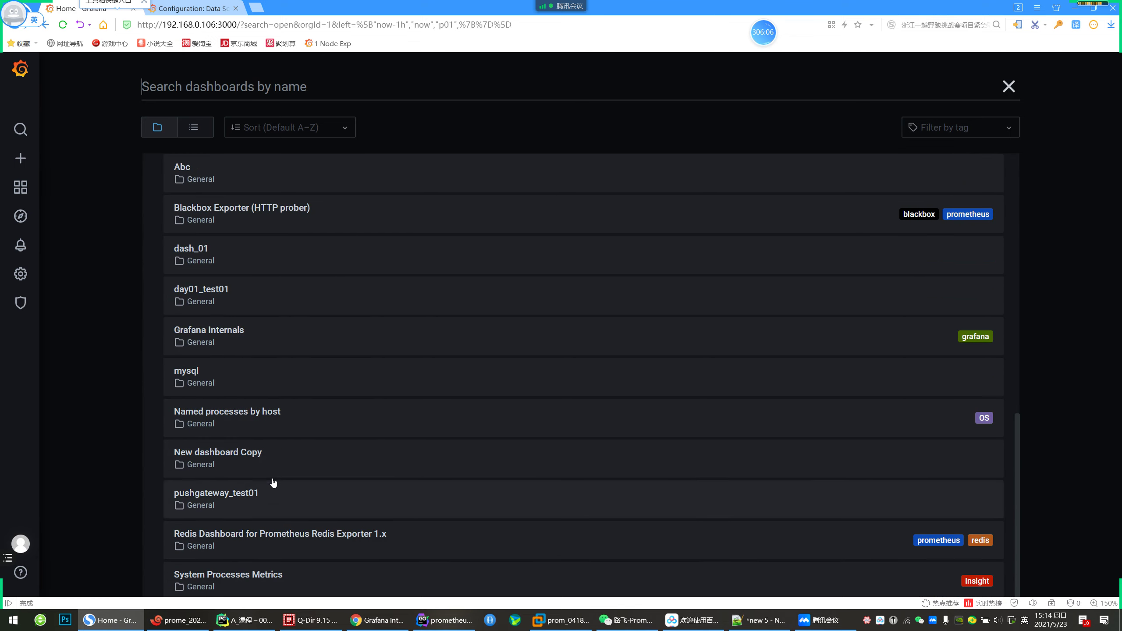
pyautogui.click(270, 575)
# Reopen 1 Node Exporter for Prometheus Dashboard EN v20201010 from the home page and edit its Overall total 5m load & average CPU used% panel
pyautogui.moveTo(21, 188)
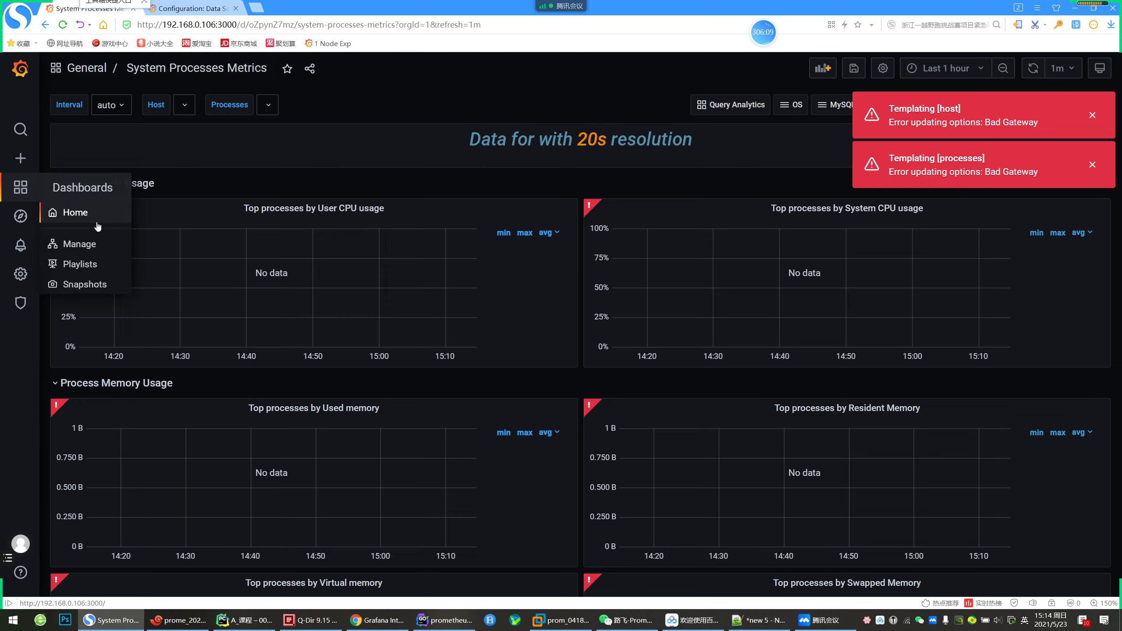
pyautogui.click(97, 225)
pyautogui.scroll(-2, 197, 398)
pyautogui.click(198, 395)
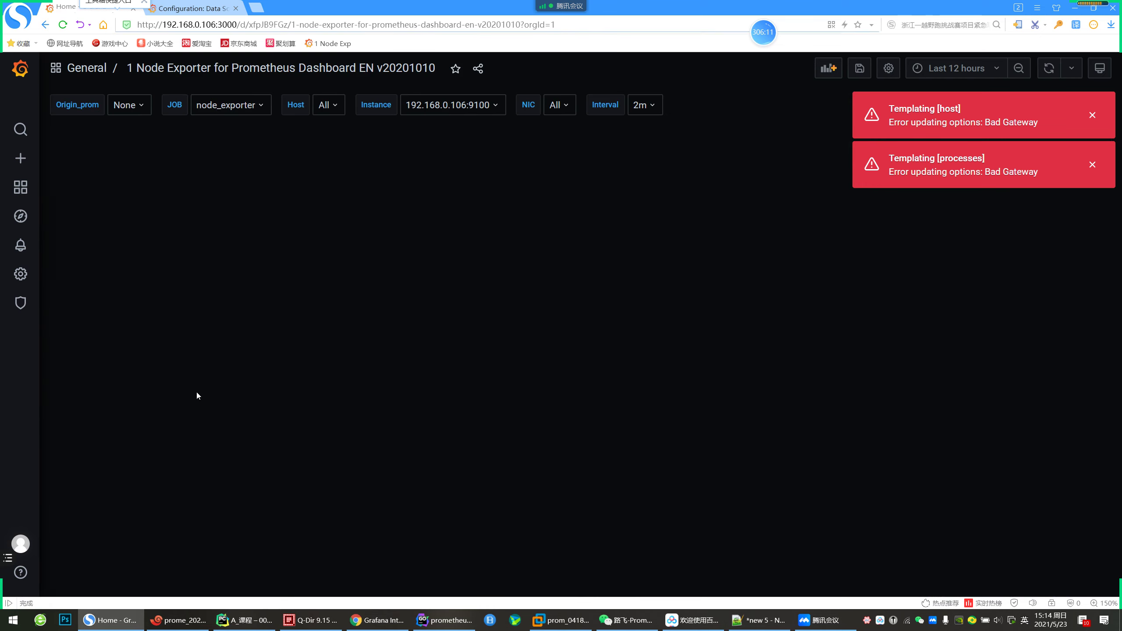
pyautogui.click(308, 334)
pyautogui.click(307, 374)
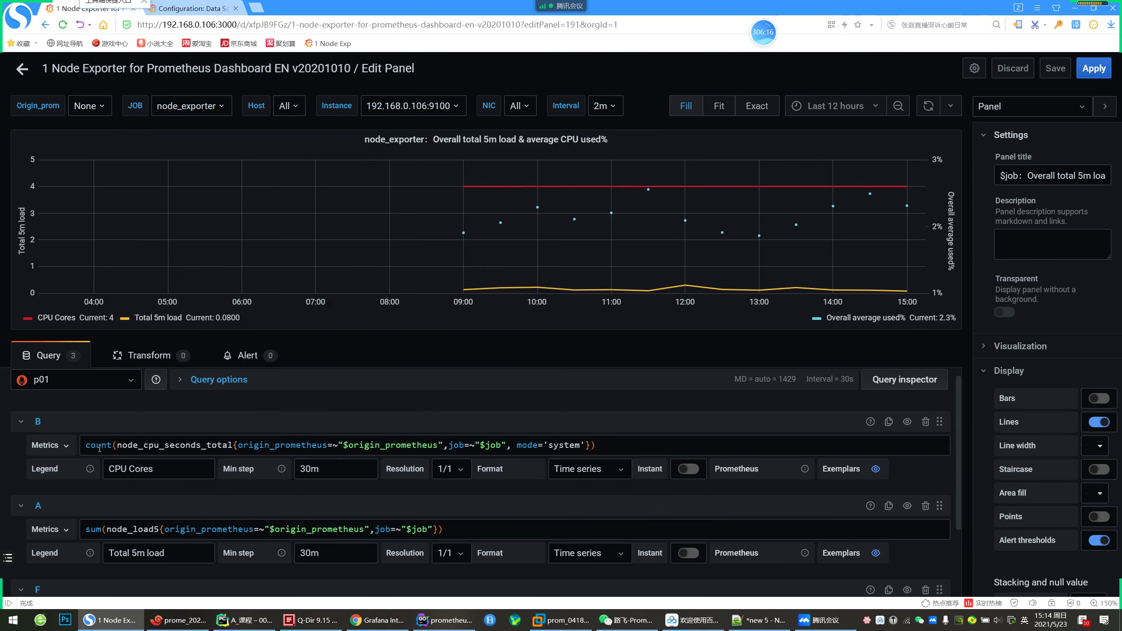
# Examine the panel's count, sum and avg rate queries for CPU cores, total 5m load and average usage
pyautogui.tripleClick(109, 445)
pyautogui.scroll(-2, 126, 533)
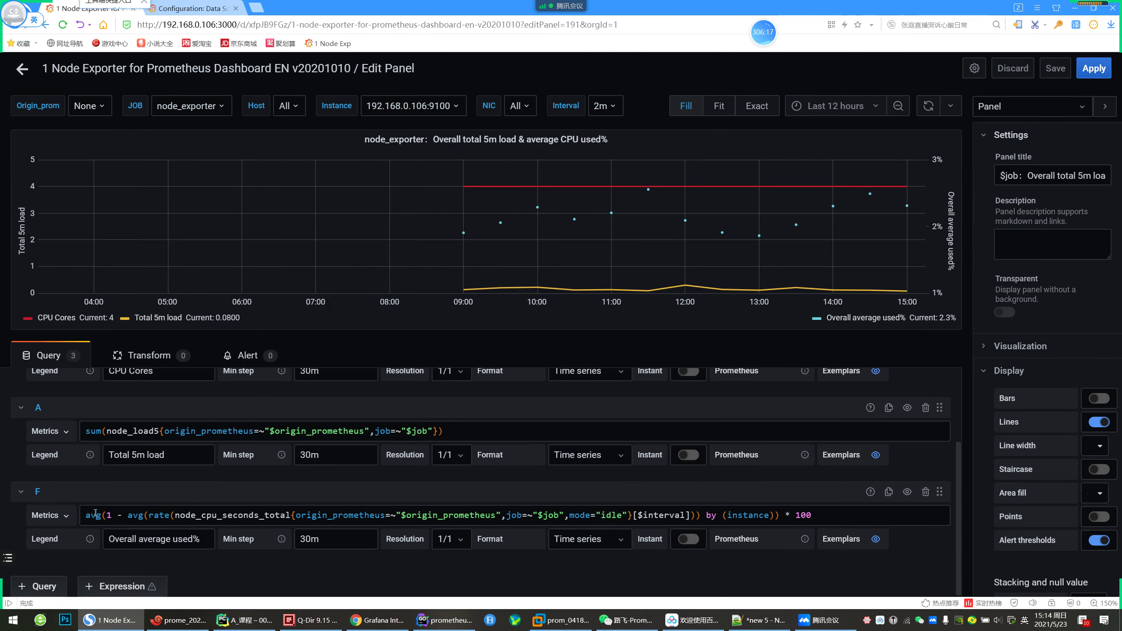
pyautogui.scroll(3, 95, 513)
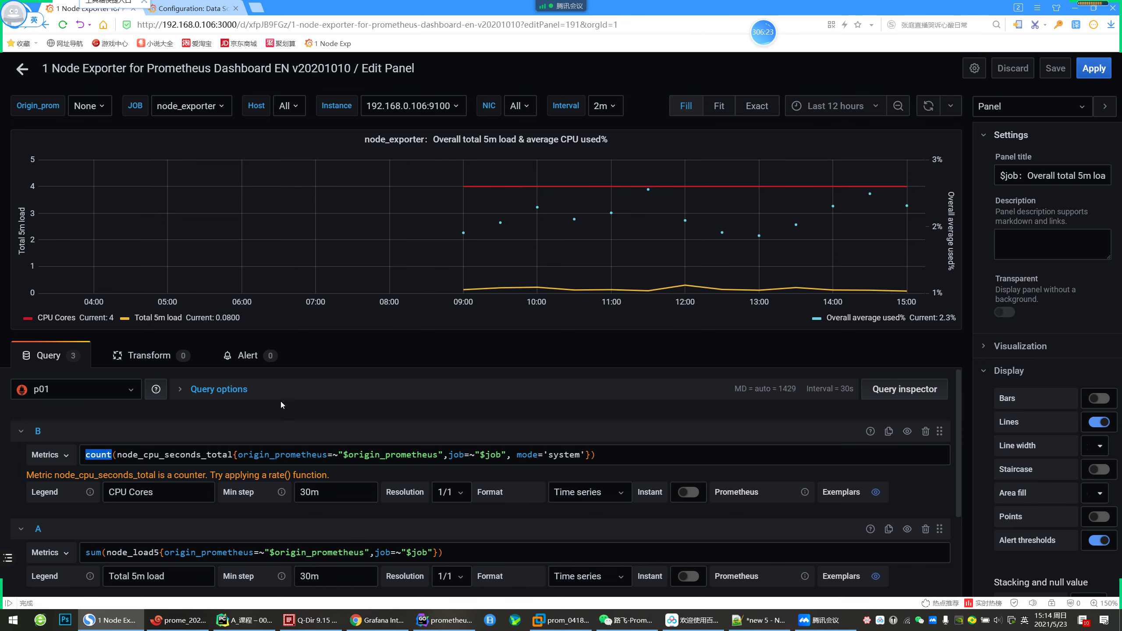
# Open the browser's network monitor, clear its request log and refresh the panel to capture its query requests
pyautogui.press('F12')
pyautogui.click(619, 106)
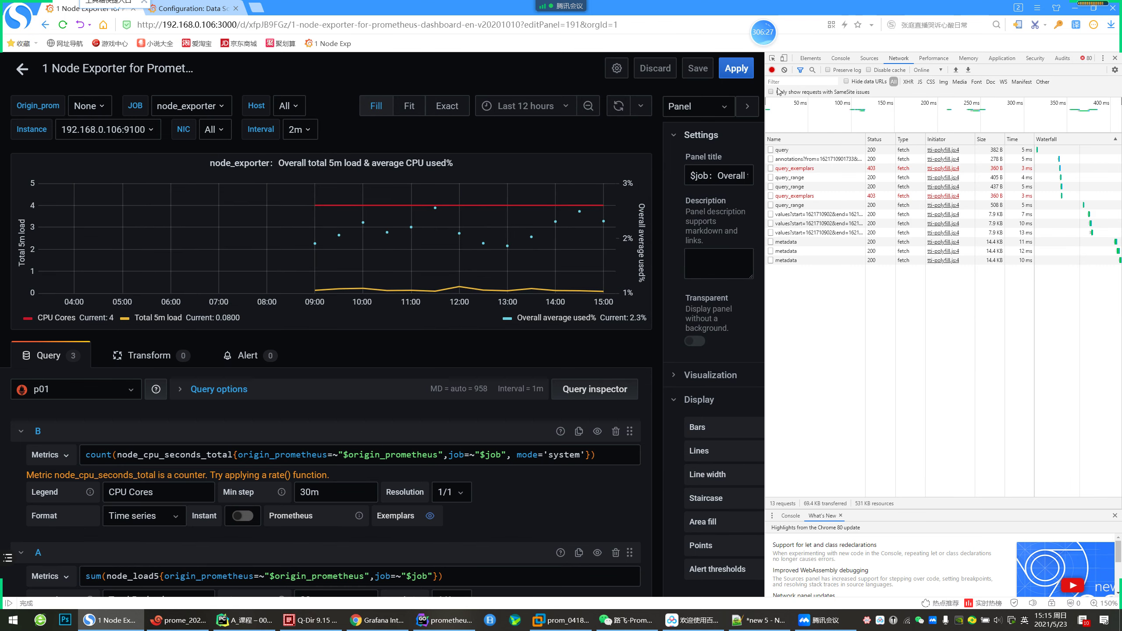
pyautogui.click(784, 70)
pyautogui.click(618, 106)
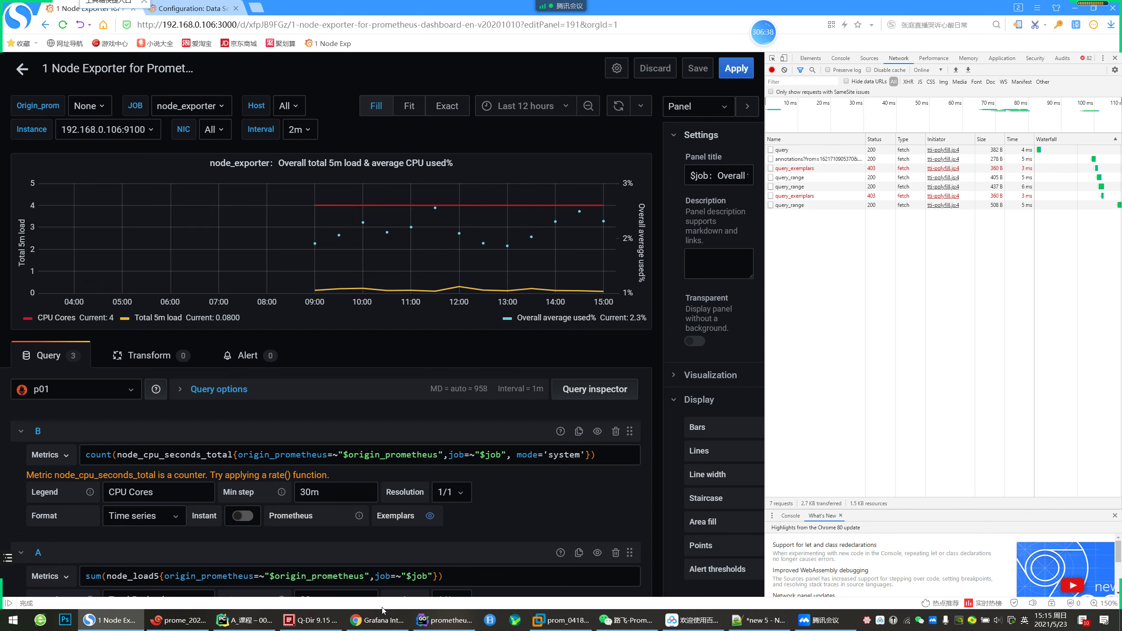
# Switch to PyCharm, open 004_push型的预先聚合方案.md and widen its rendered preview at the add poly form
pyautogui.moveTo(381, 619)
pyautogui.click(377, 620)
pyautogui.click(244, 620)
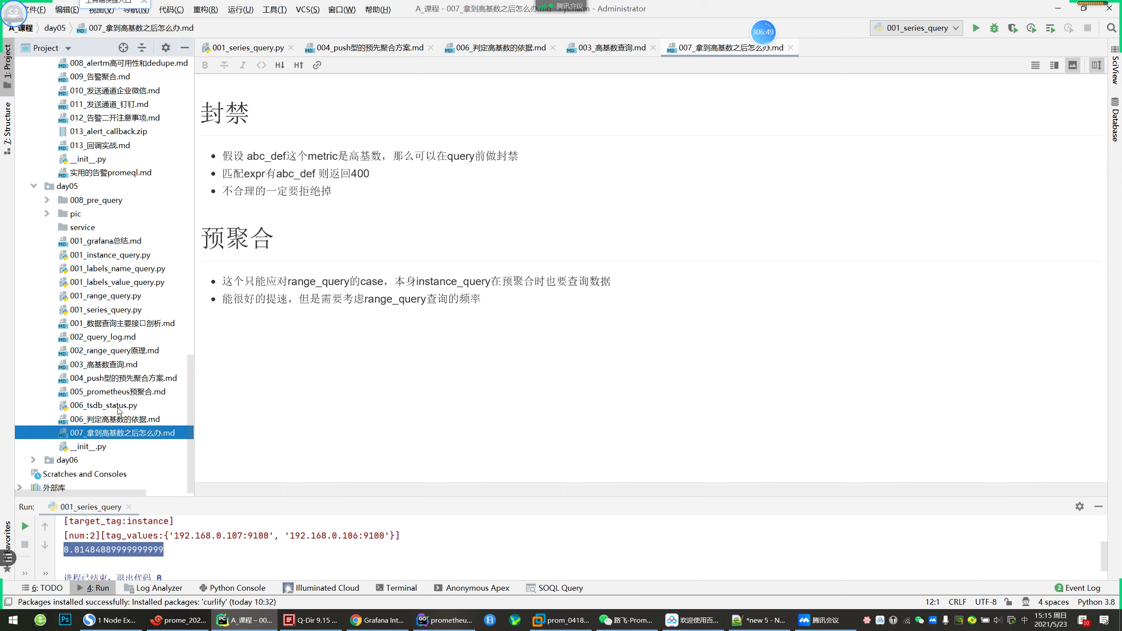
pyautogui.doubleClick(118, 379)
pyautogui.scroll(-5, 551, 339)
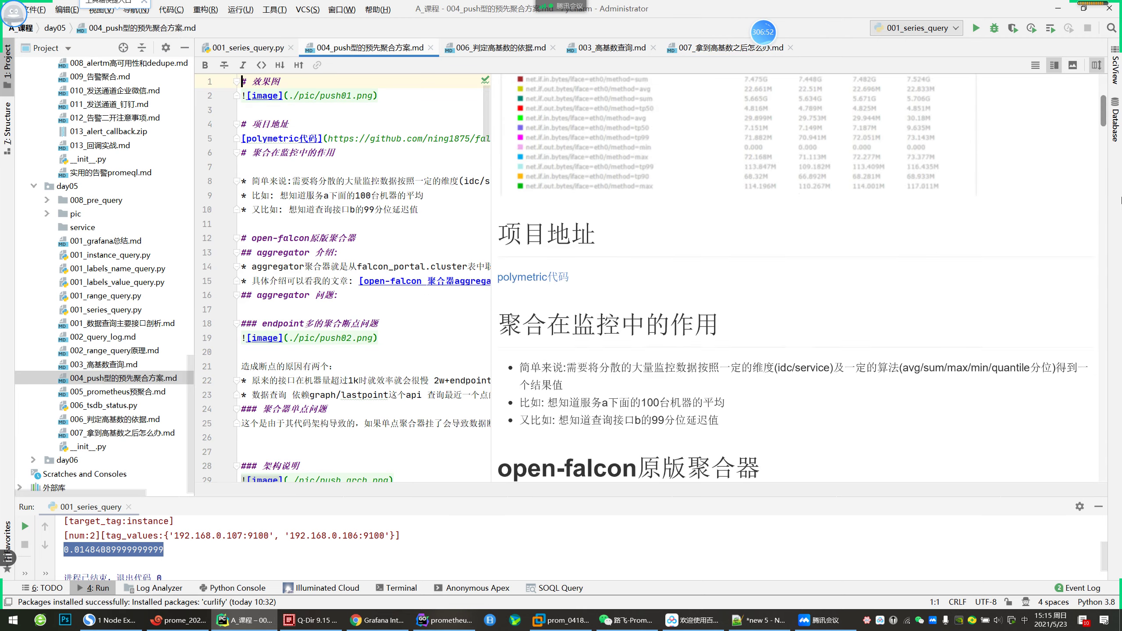
pyautogui.moveTo(1103, 119); pyautogui.dragTo(1108, 241)
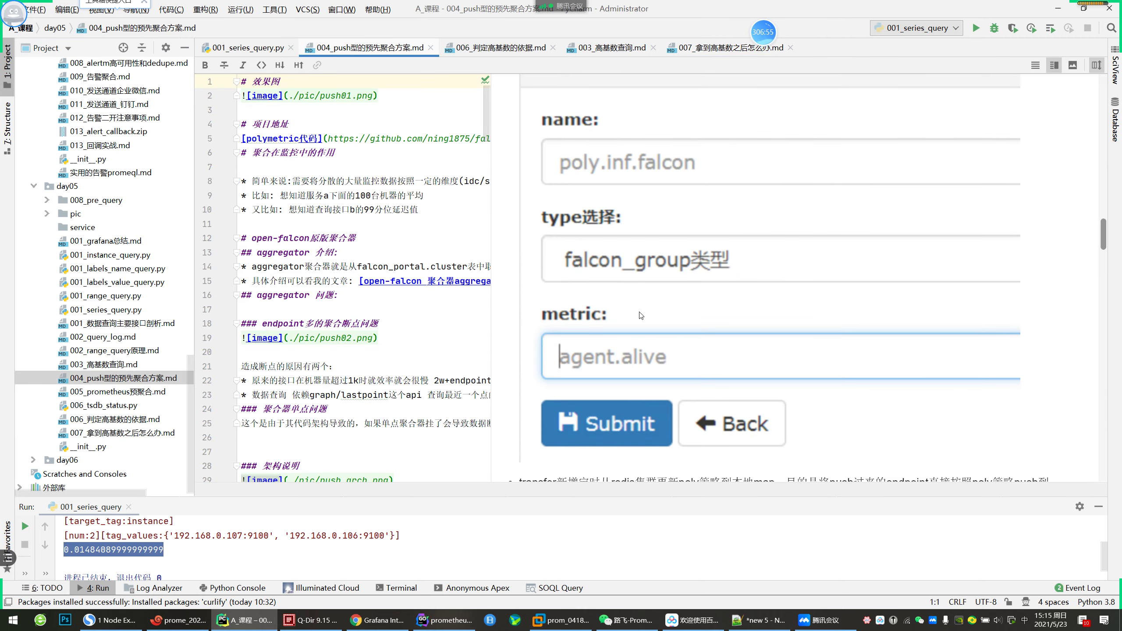
pyautogui.moveTo(491, 366); pyautogui.dragTo(332, 362)
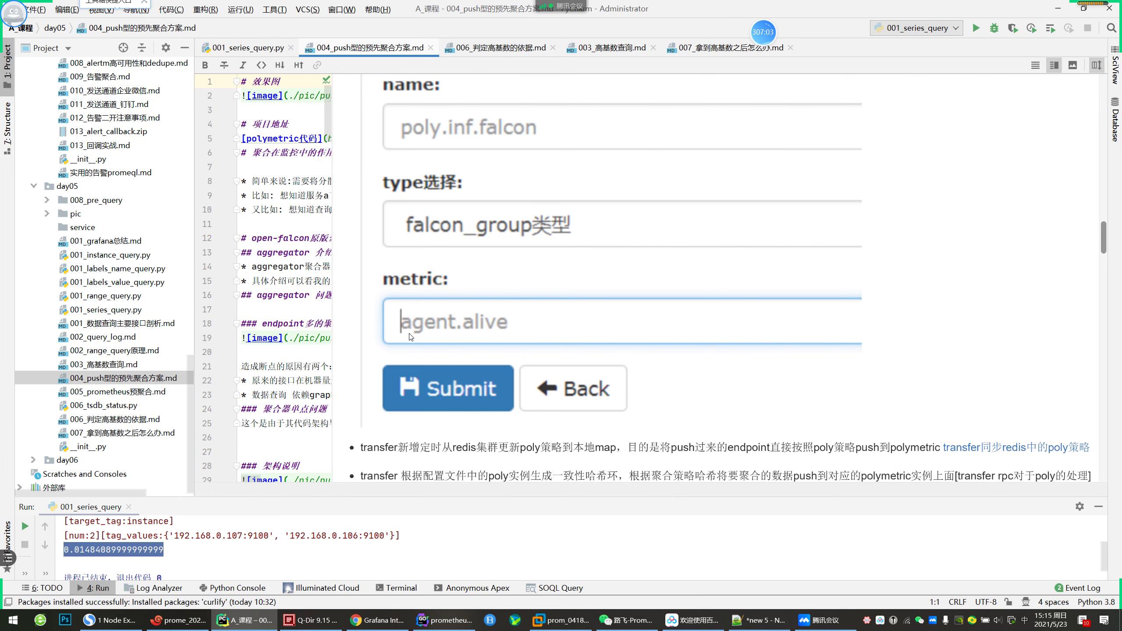
# Examine the add poly form's name, type and metric fields and the transfer notes beneath it
pyautogui.scroll(3, 411, 337)
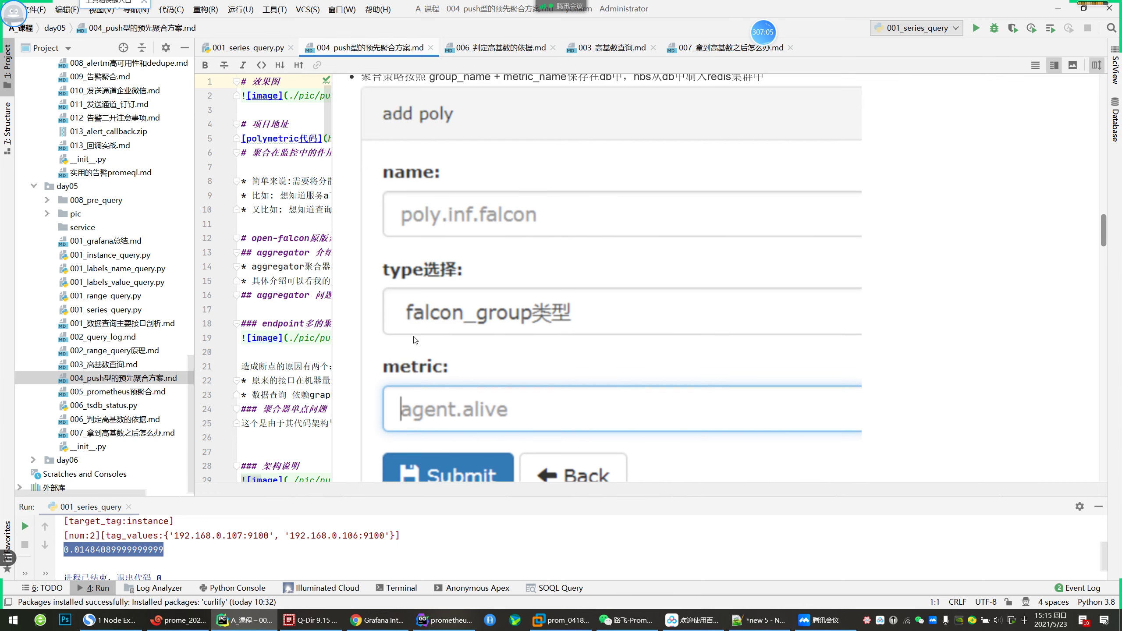
pyautogui.scroll(-2, 415, 338)
pyautogui.scroll(-2, 445, 332)
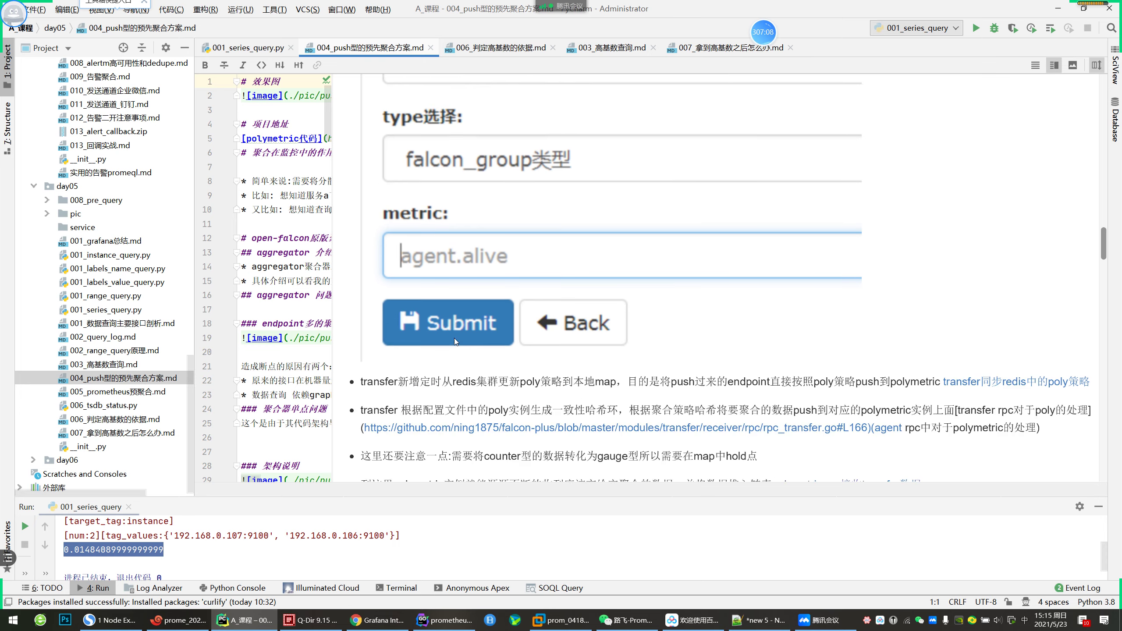
pyautogui.scroll(2, 458, 347)
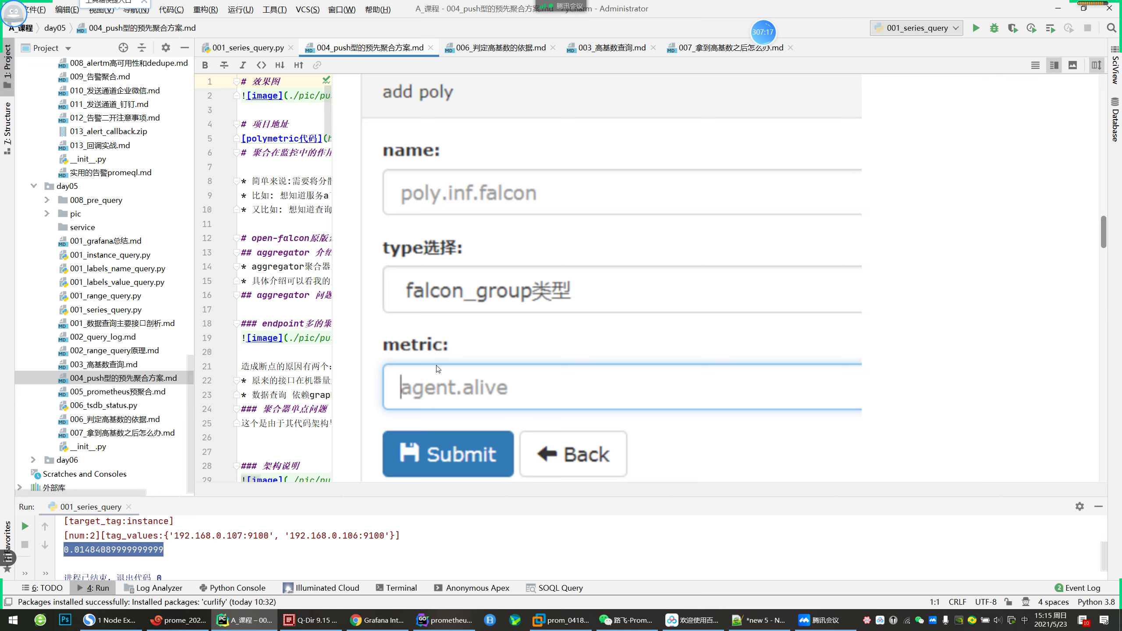
# Switch back to the browser with the Node Exporter panel editor and look at the time range options
pyautogui.click(378, 620)
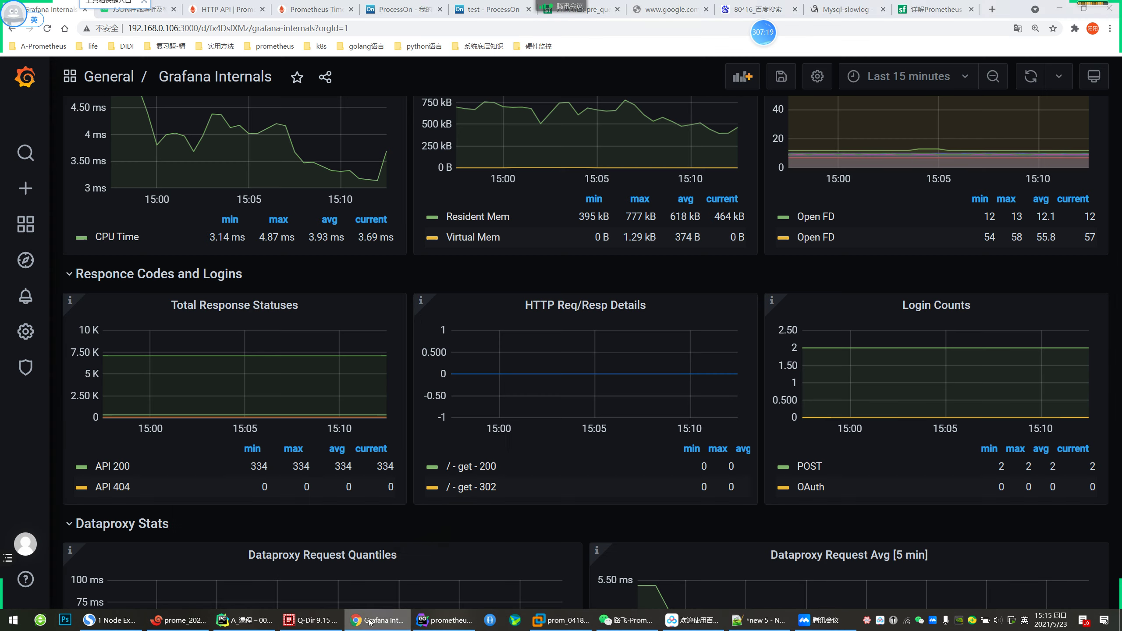
pyautogui.click(112, 620)
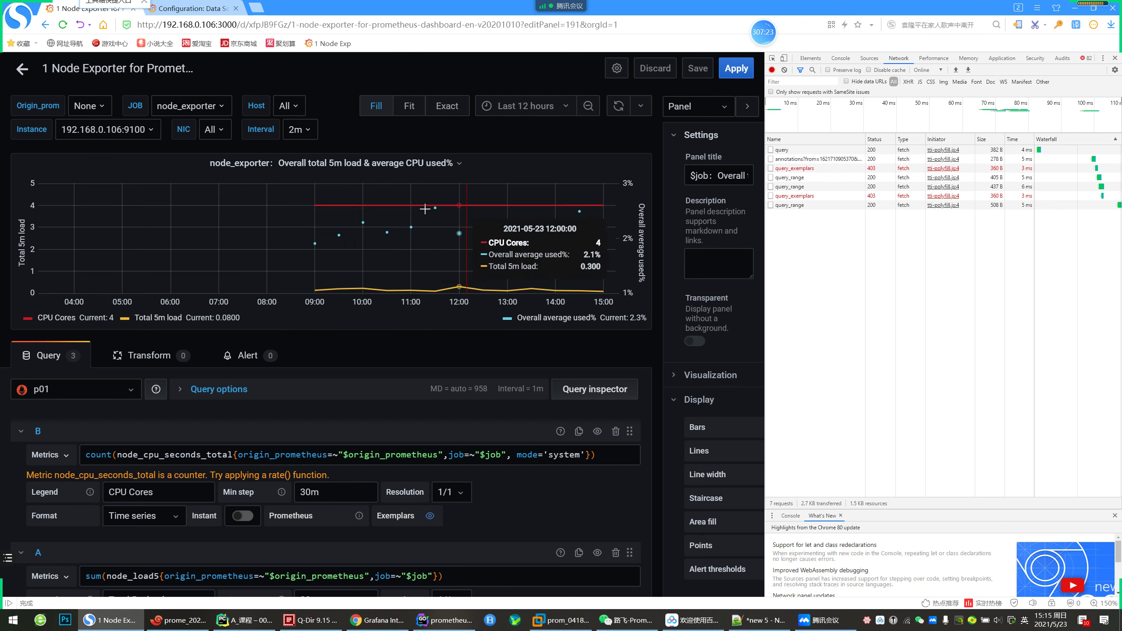
pyautogui.click(515, 110)
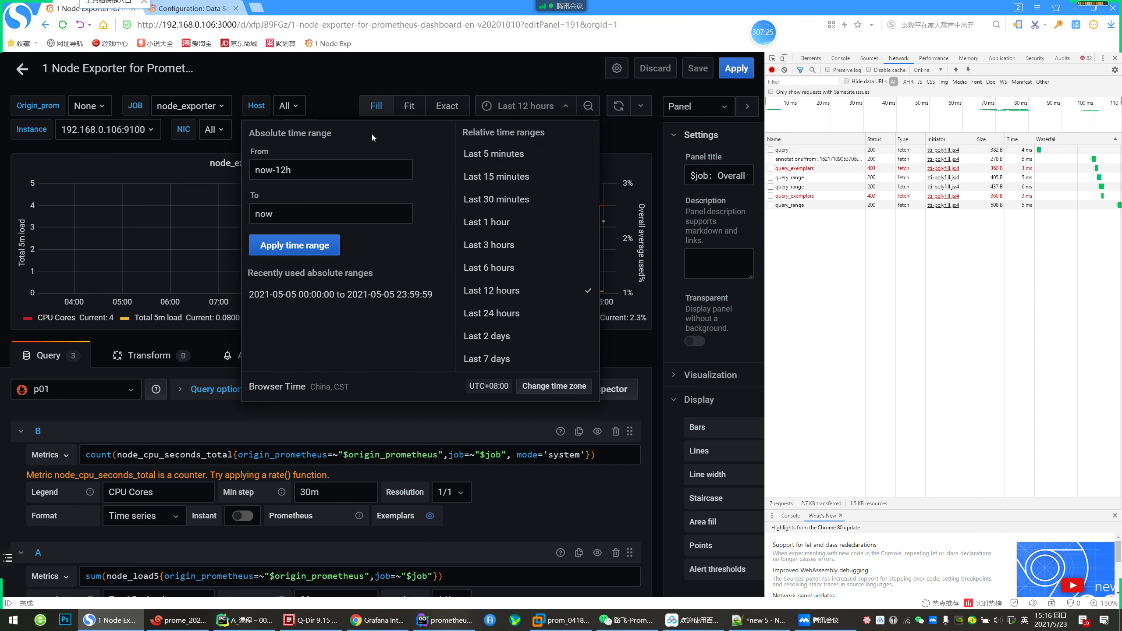
pyautogui.click(481, 69)
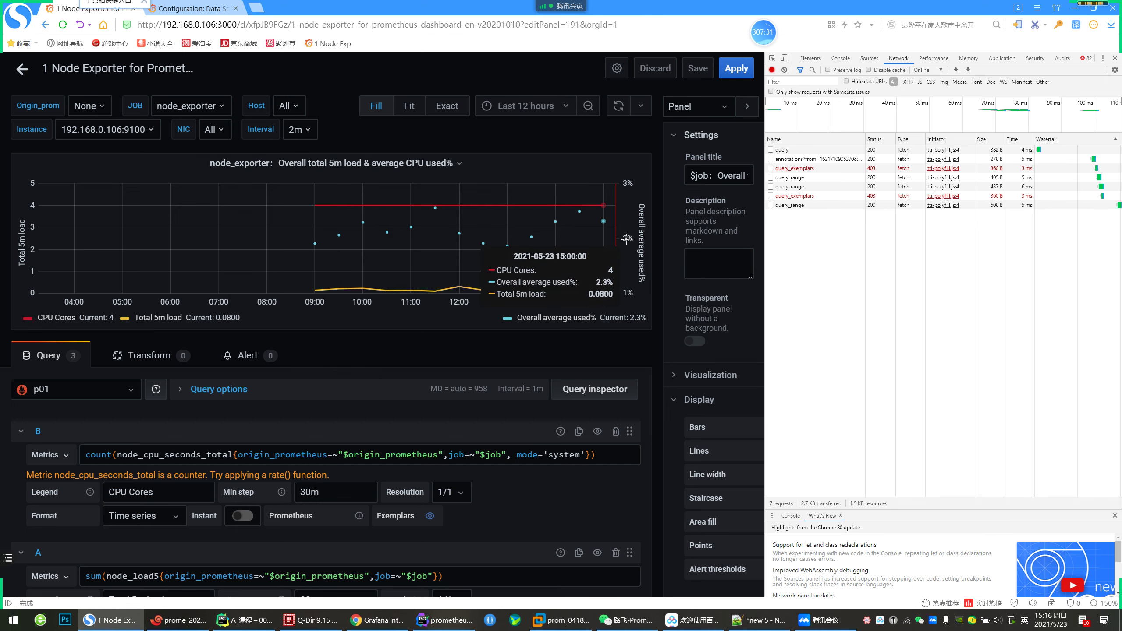
pyautogui.click(497, 187)
pyautogui.click(511, 192)
pyautogui.click(467, 348)
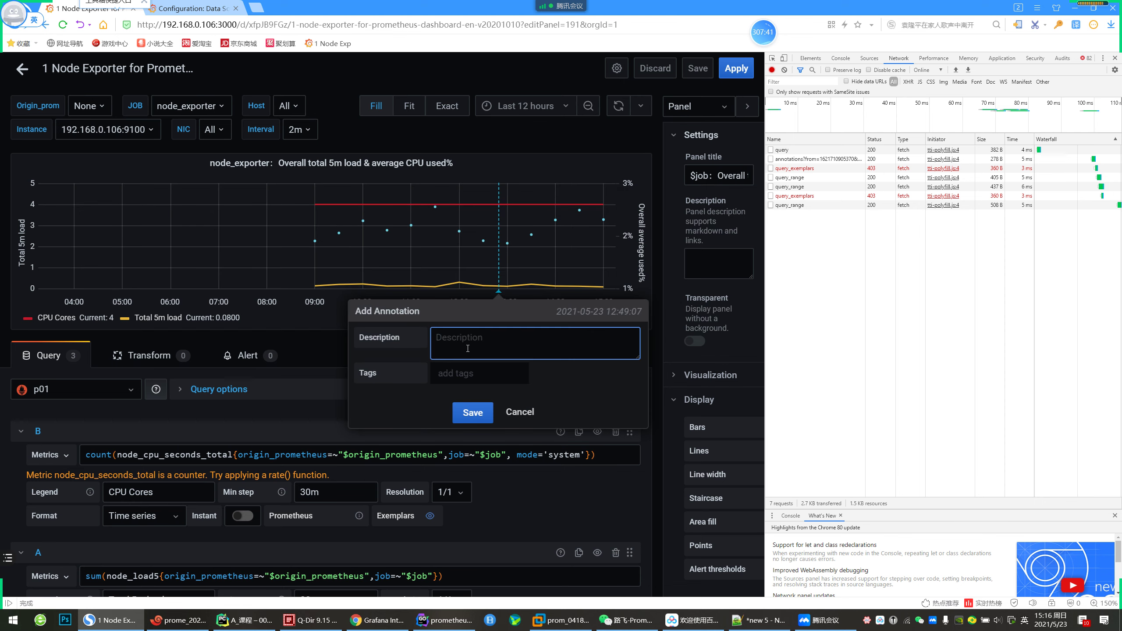
pyautogui.press('shift')
pyautogui.write('小乙')
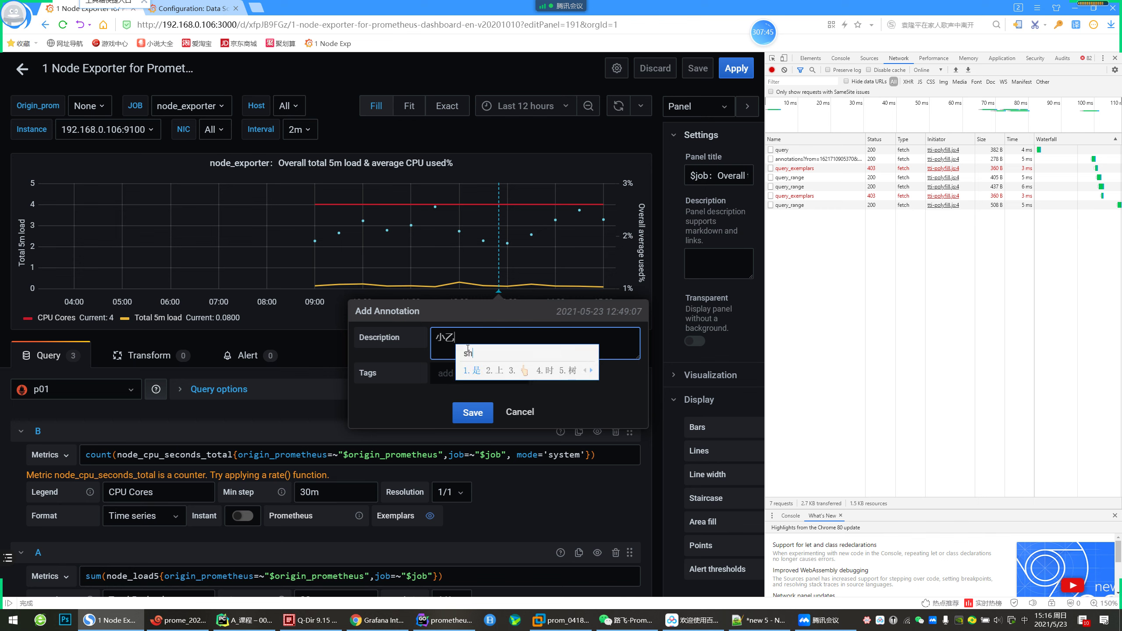
pyautogui.write('设置了一个 语句')
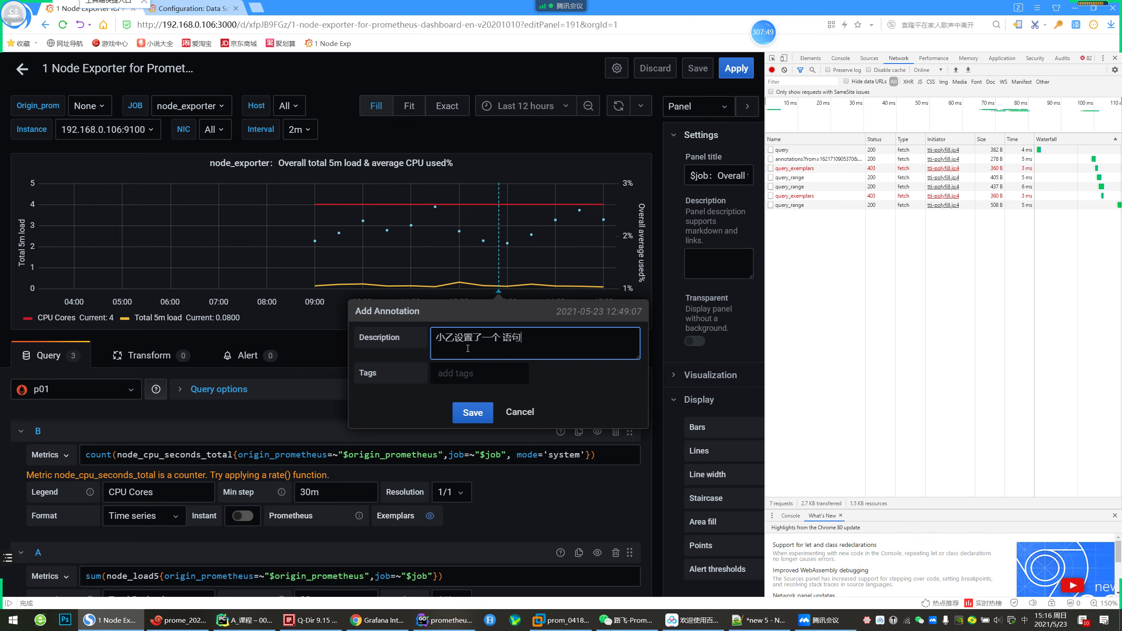
pyautogui.write('juh 语句和 yujuhe')
pyautogui.press('Down')
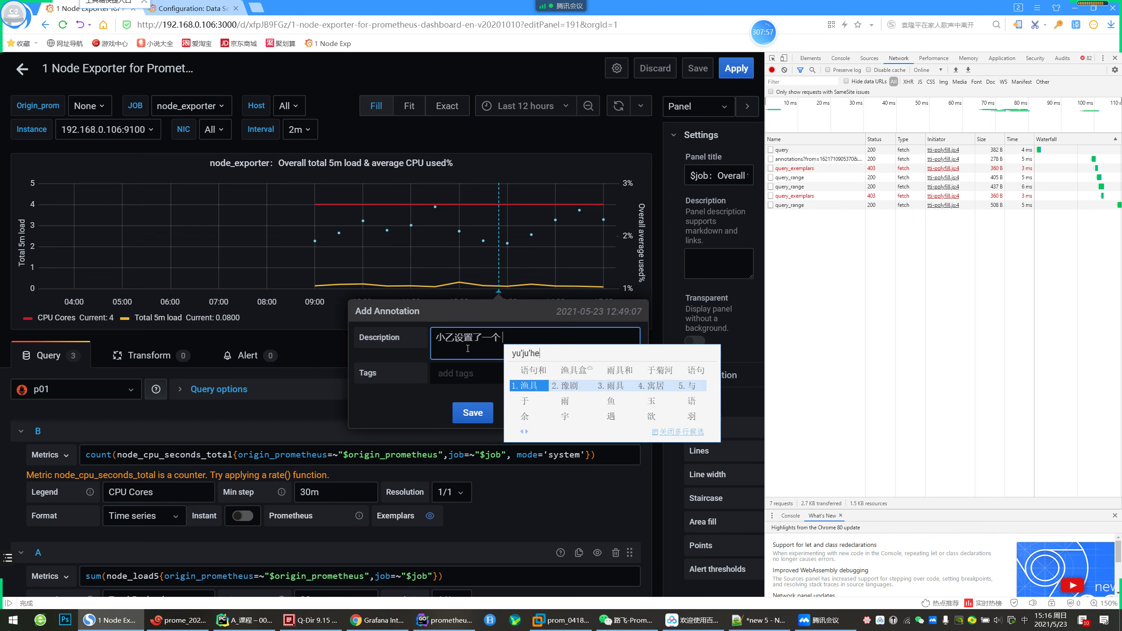
pyautogui.press('BackSpace')
pyautogui.press('BackSpace')
pyautogui.press('BackSpace')
pyautogui.press('BackSpace')
pyautogui.write('xian')
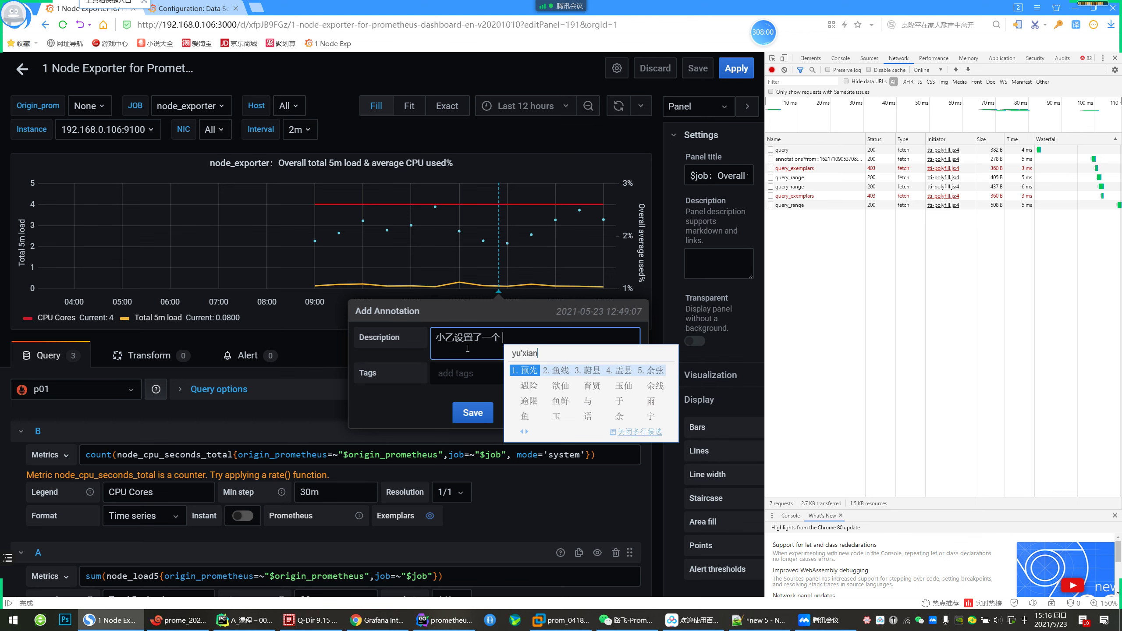
pyautogui.press('space')
pyautogui.write('juhe')
pyautogui.press('space')
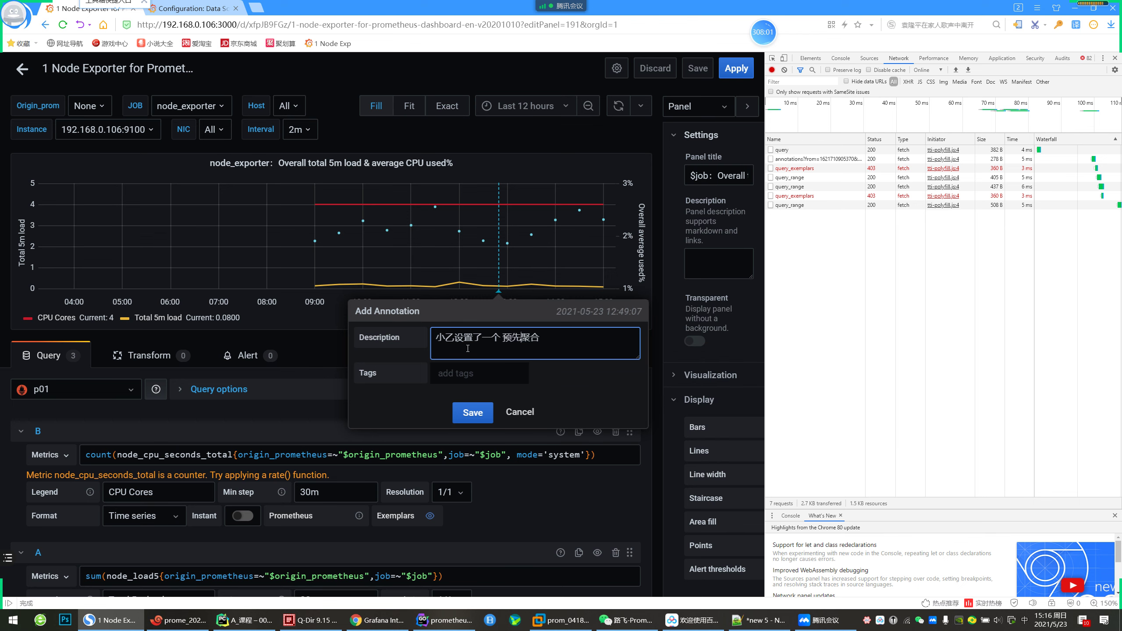
# Add the tag prometheus to the annotation, save it and reload the panel editor page
pyautogui.click(465, 380)
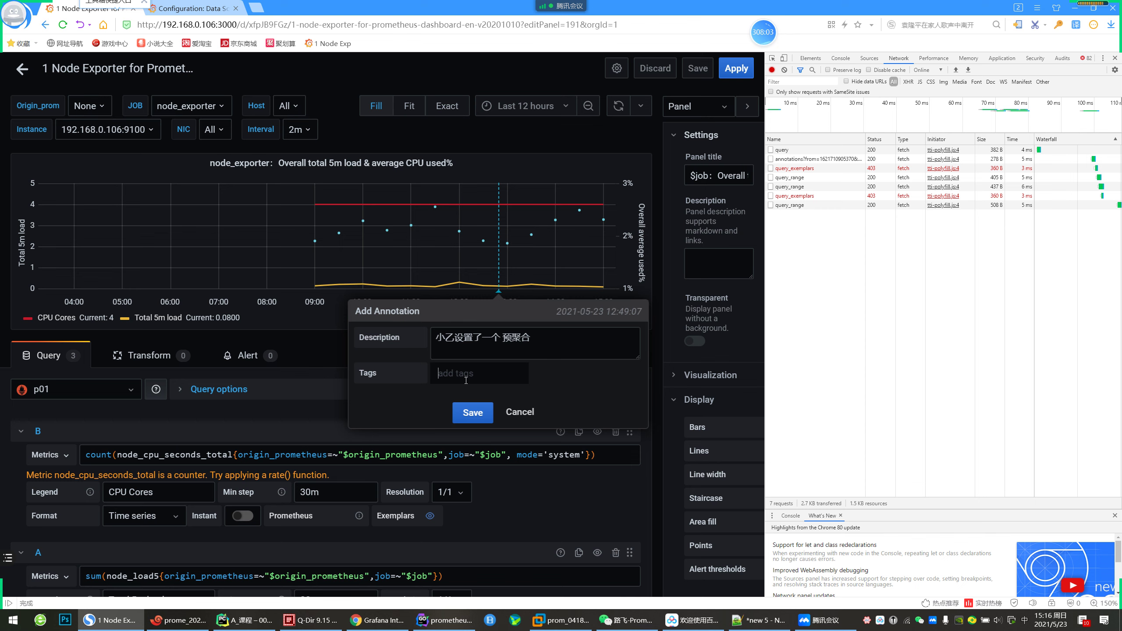
pyautogui.write('k')
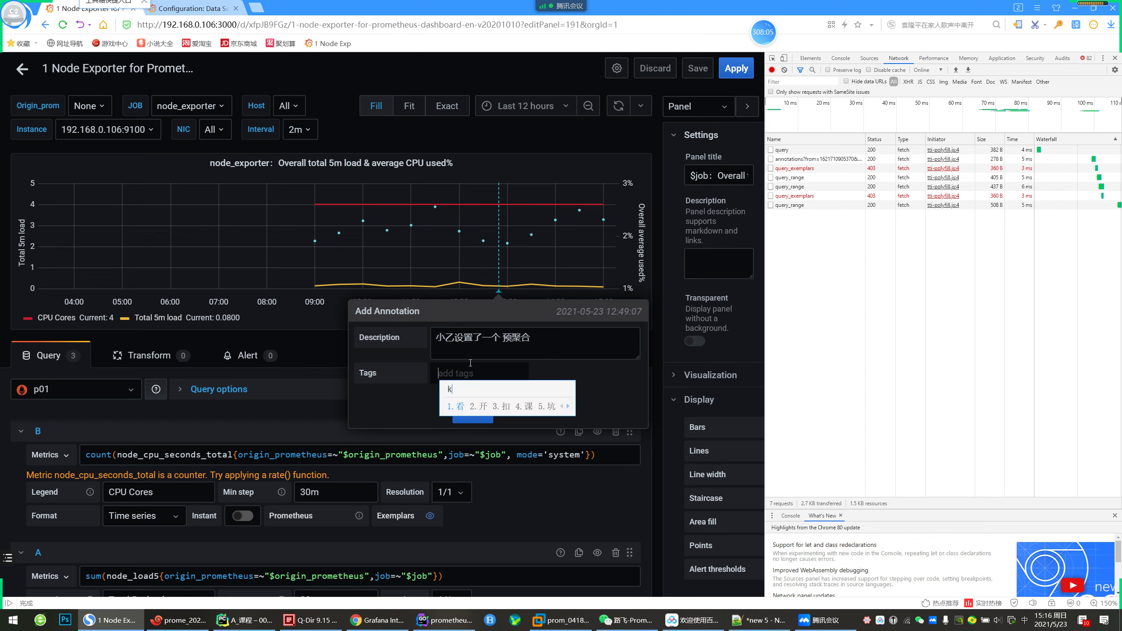
pyautogui.press('shift')
pyautogui.write('1=')
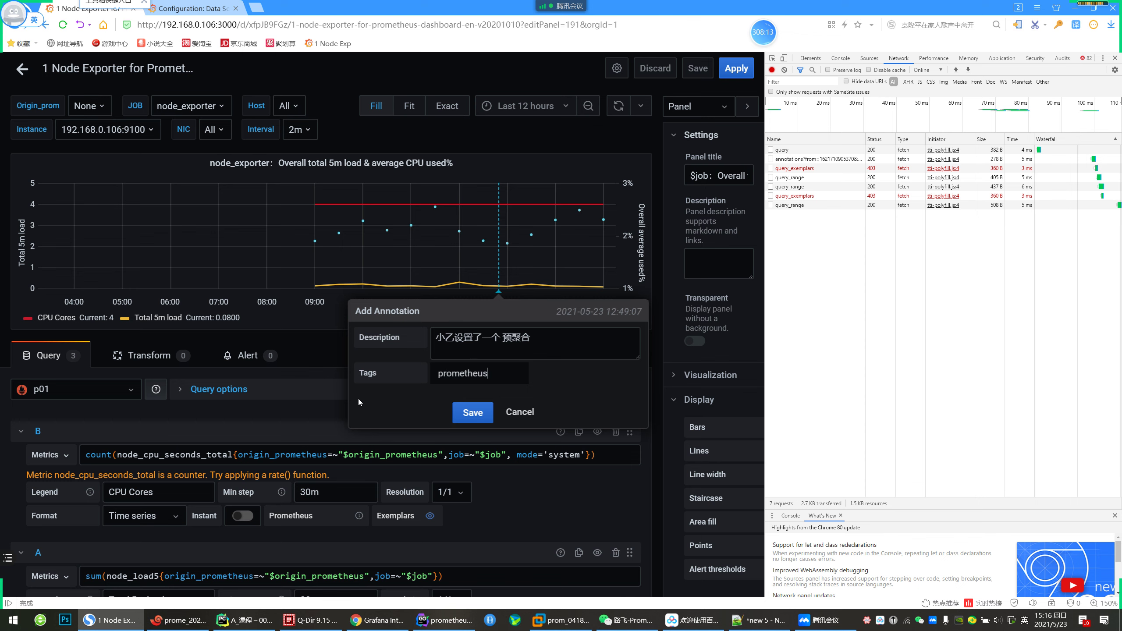
pyautogui.click(457, 416)
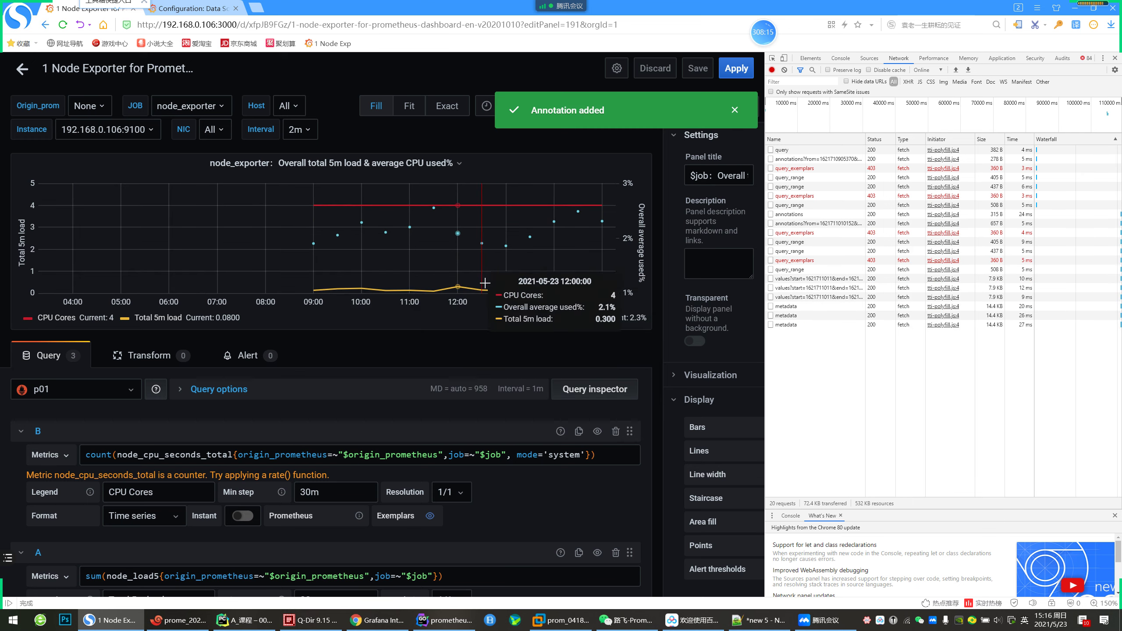
pyautogui.press('F5')
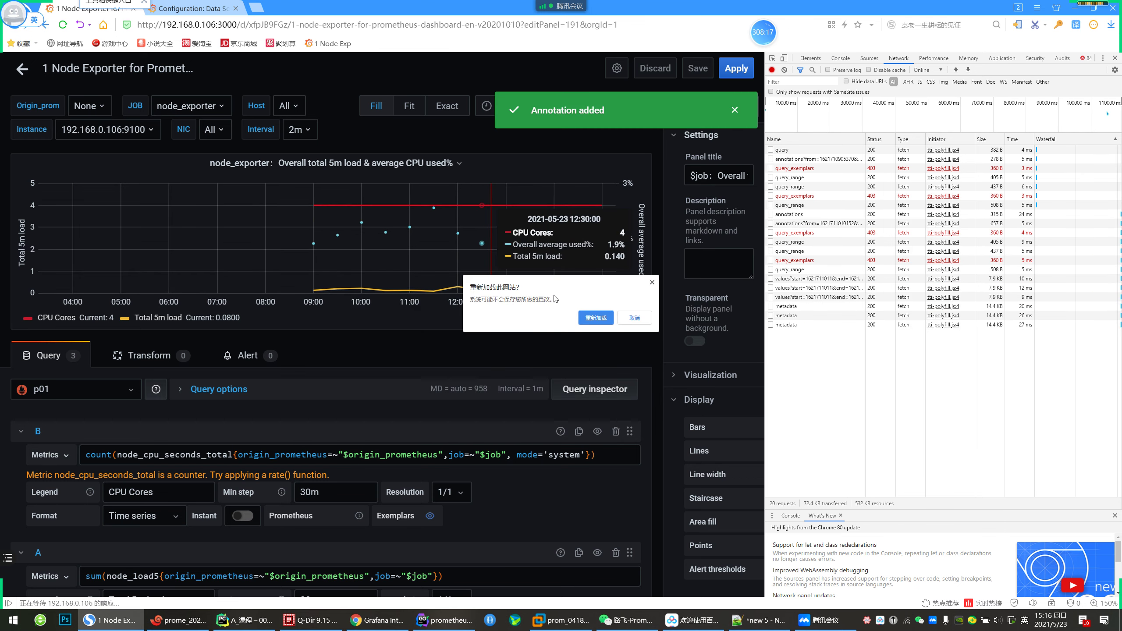
pyautogui.click(592, 318)
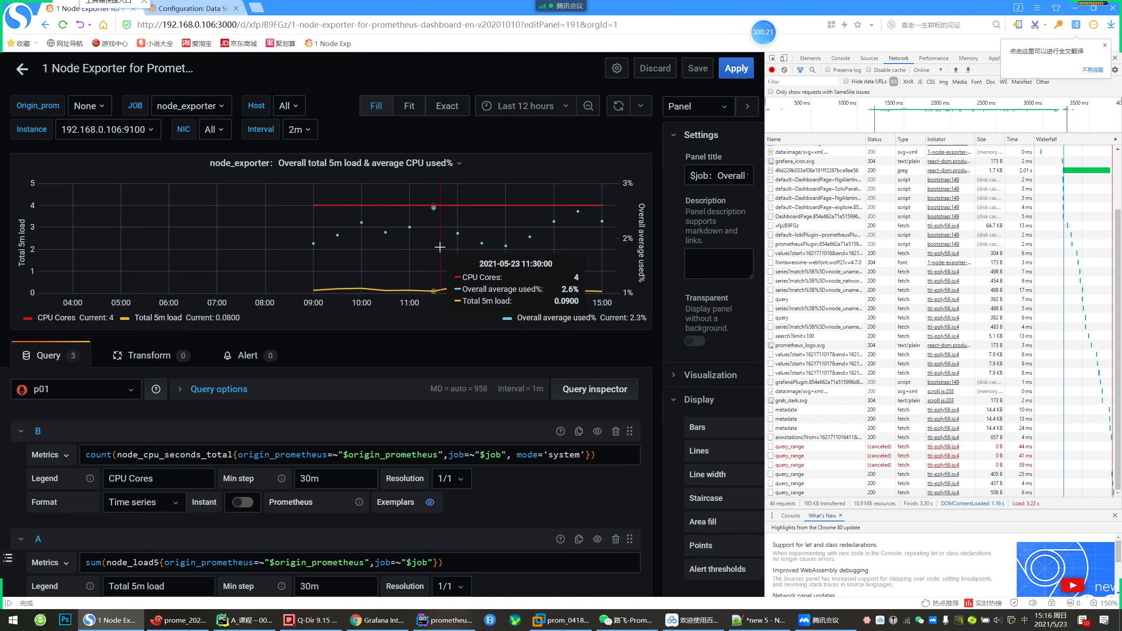
# Look for the saved annotation in the dashboard settings, check the annotations and variables pages, and return to the panel editor
pyautogui.click(456, 208)
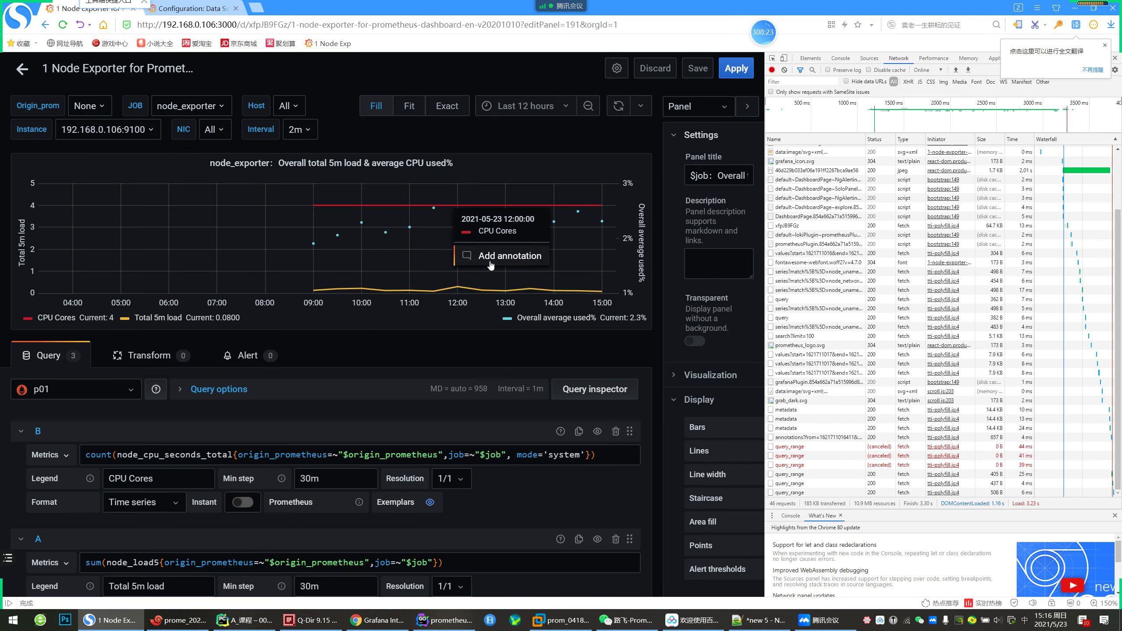
pyautogui.click(512, 161)
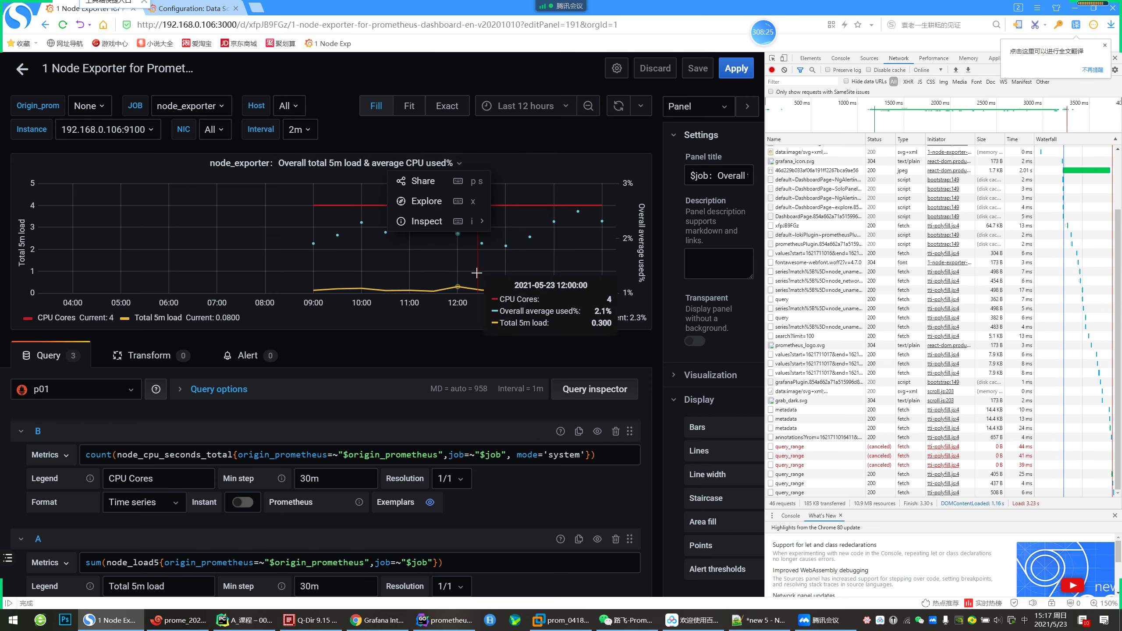
pyautogui.click(518, 146)
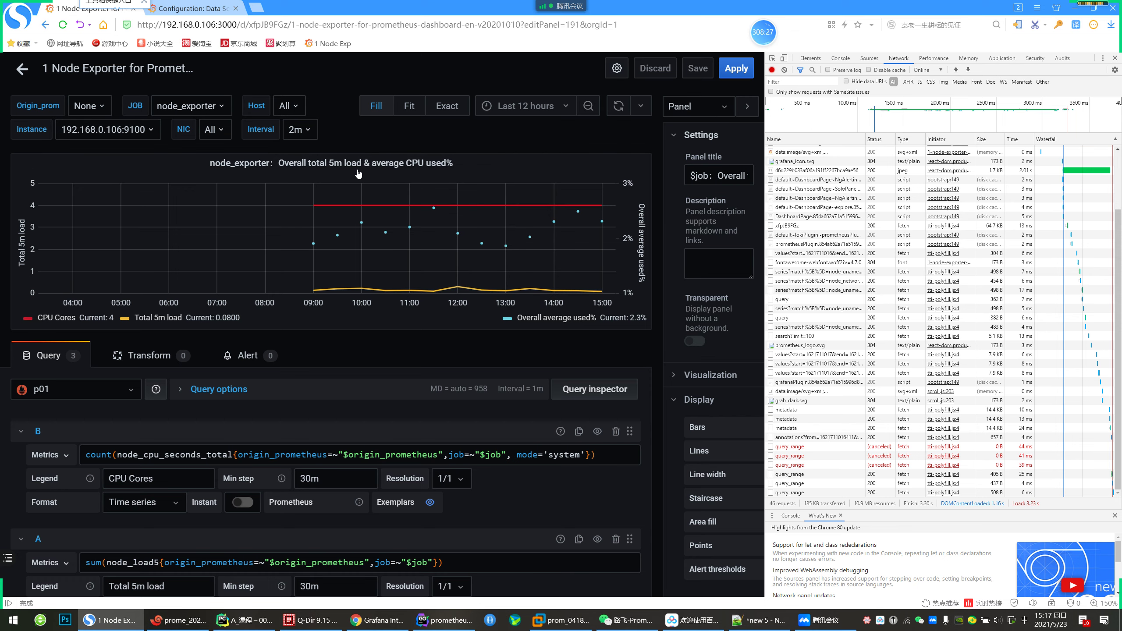
pyautogui.click(617, 68)
pyautogui.click(54, 141)
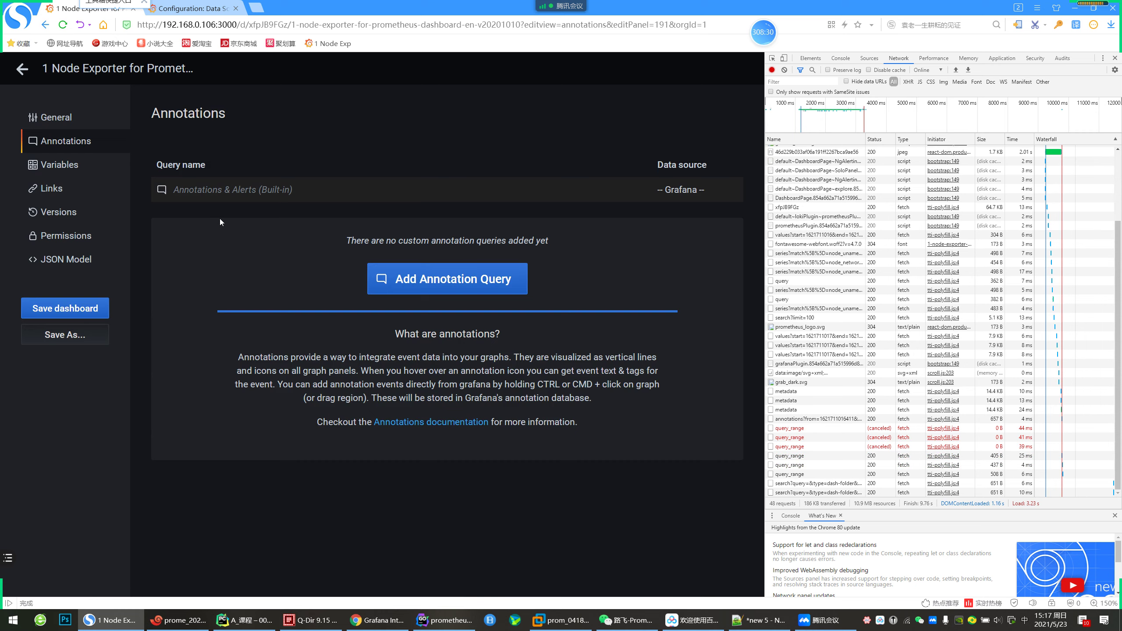
pyautogui.click(53, 164)
pyautogui.click(21, 69)
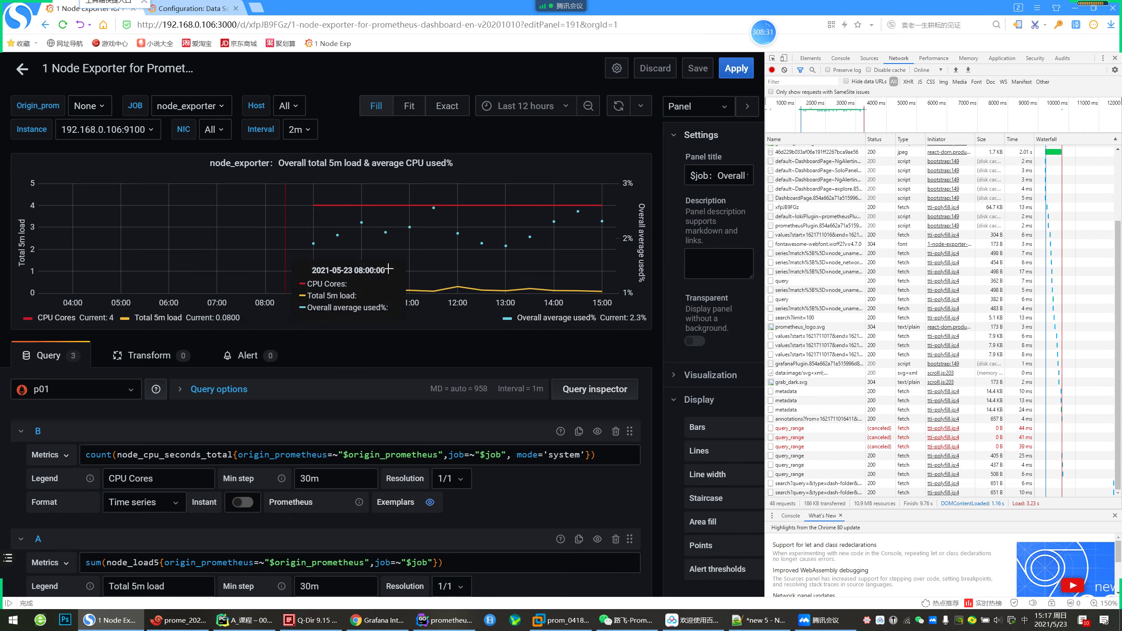
pyautogui.click(481, 201)
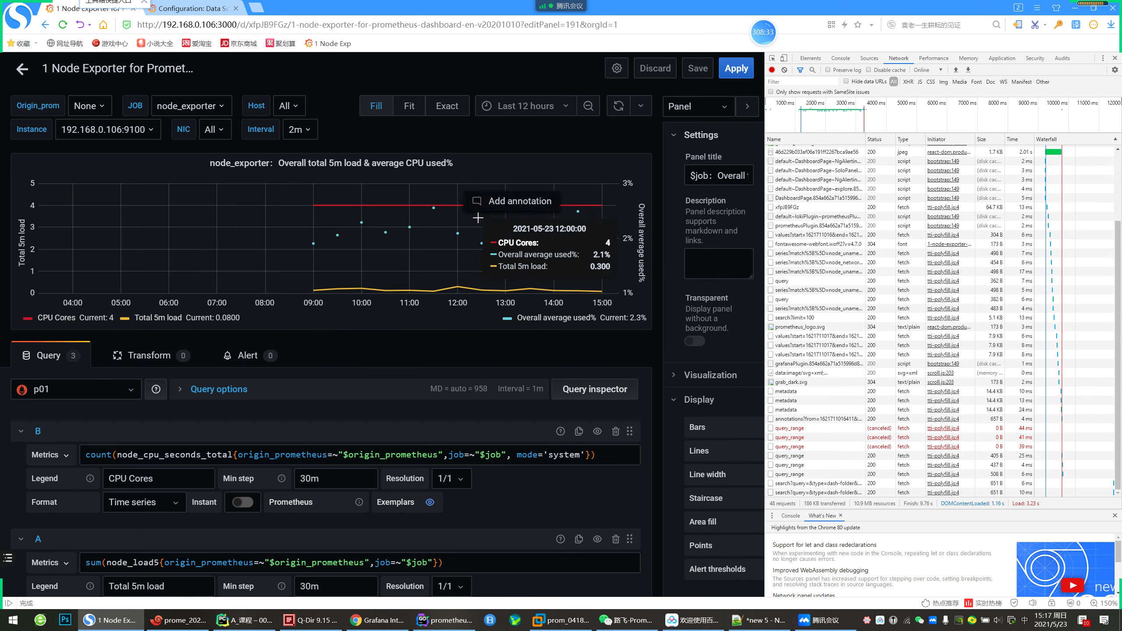
pyautogui.click(434, 348)
pyautogui.write('aaaa')
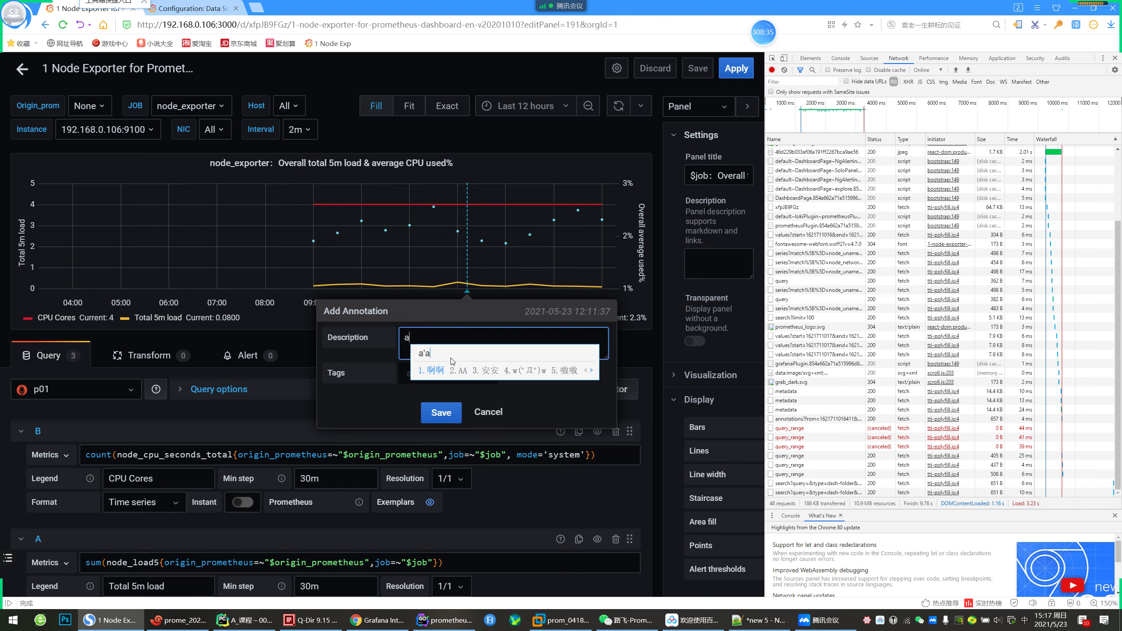
pyautogui.click(441, 415)
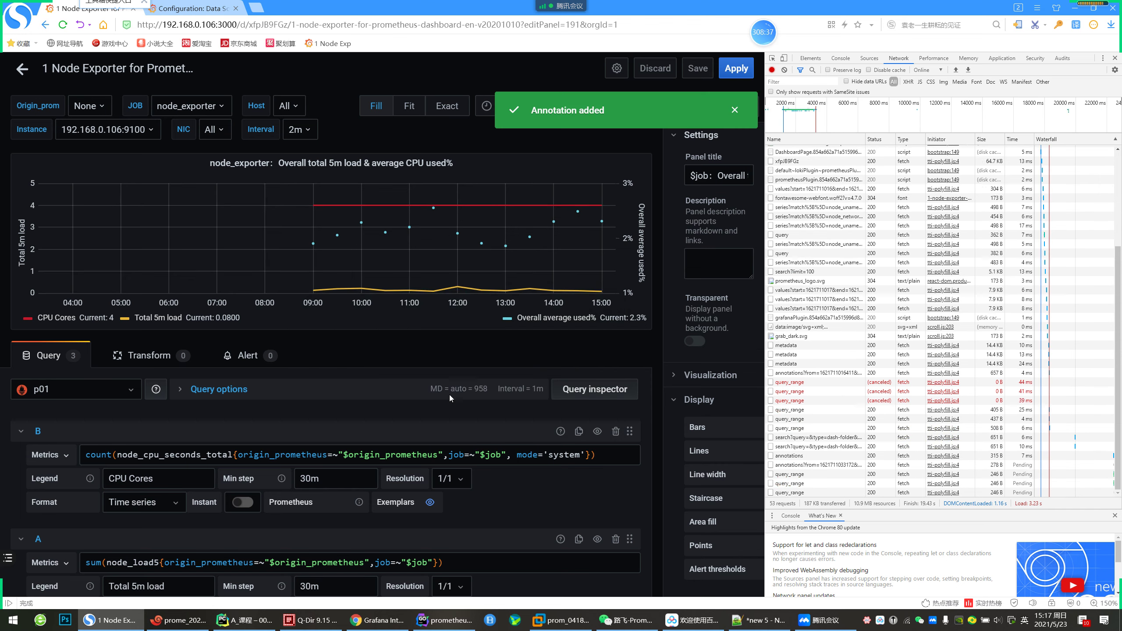
pyautogui.moveTo(488, 214); pyautogui.dragTo(487, 212)
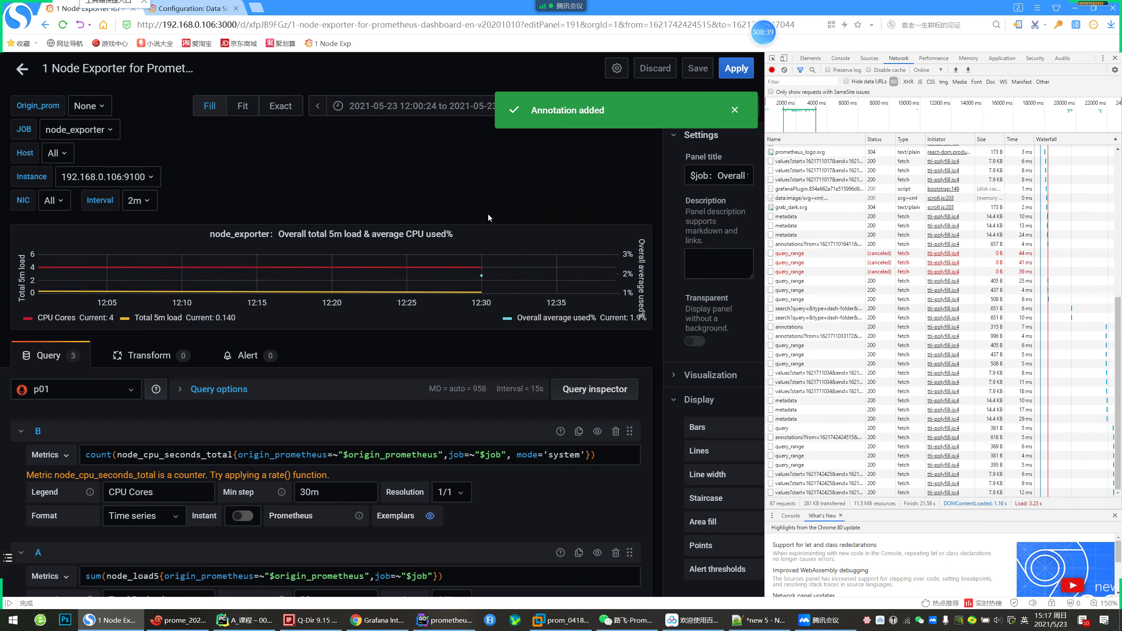
pyautogui.hotkey('alt', 'Left')
pyautogui.hotkey('alt', 'Left')
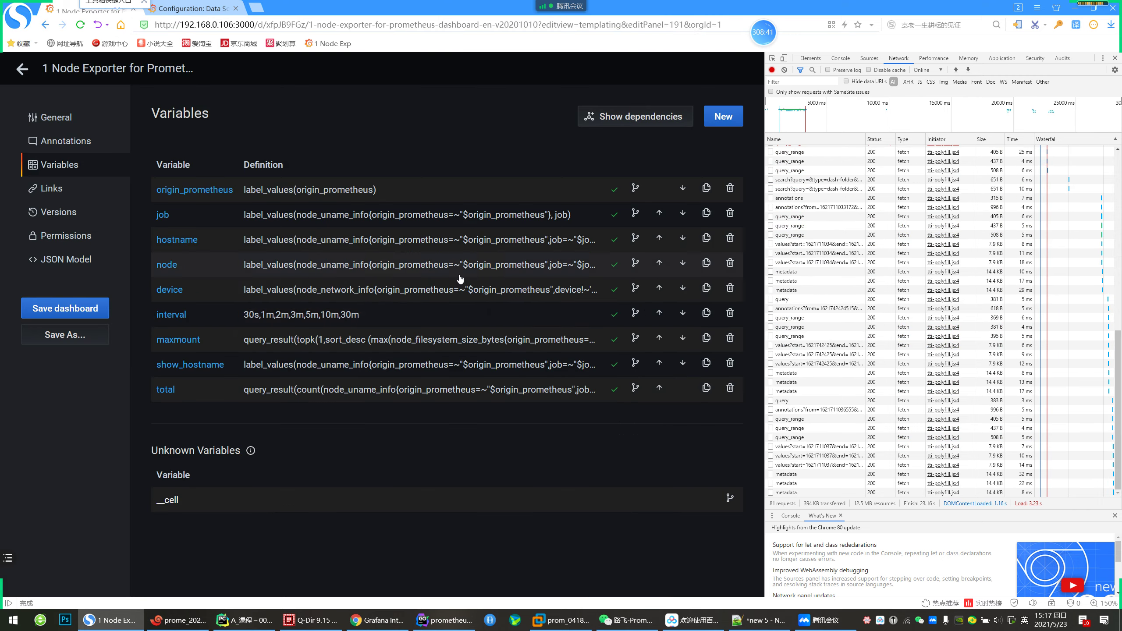
pyautogui.hotkey('alt', 'Right')
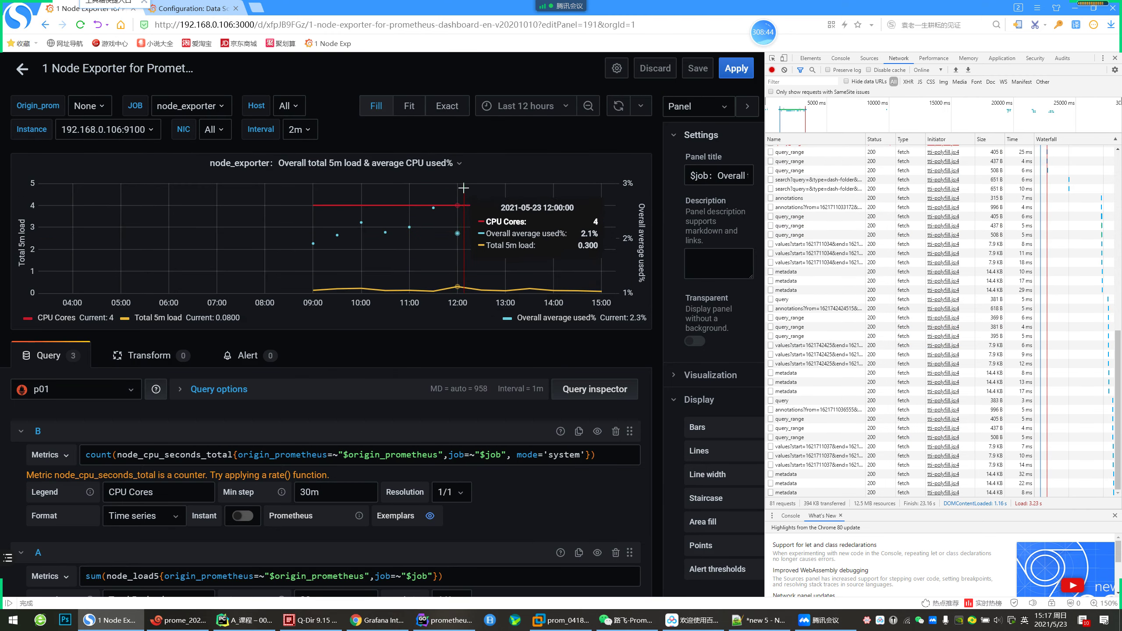
# Return to the dashboard, open the CPU% Basic panel for editing and set its time range to the last 15 minutes
pyautogui.click(22, 68)
pyautogui.scroll(-8, 282, 402)
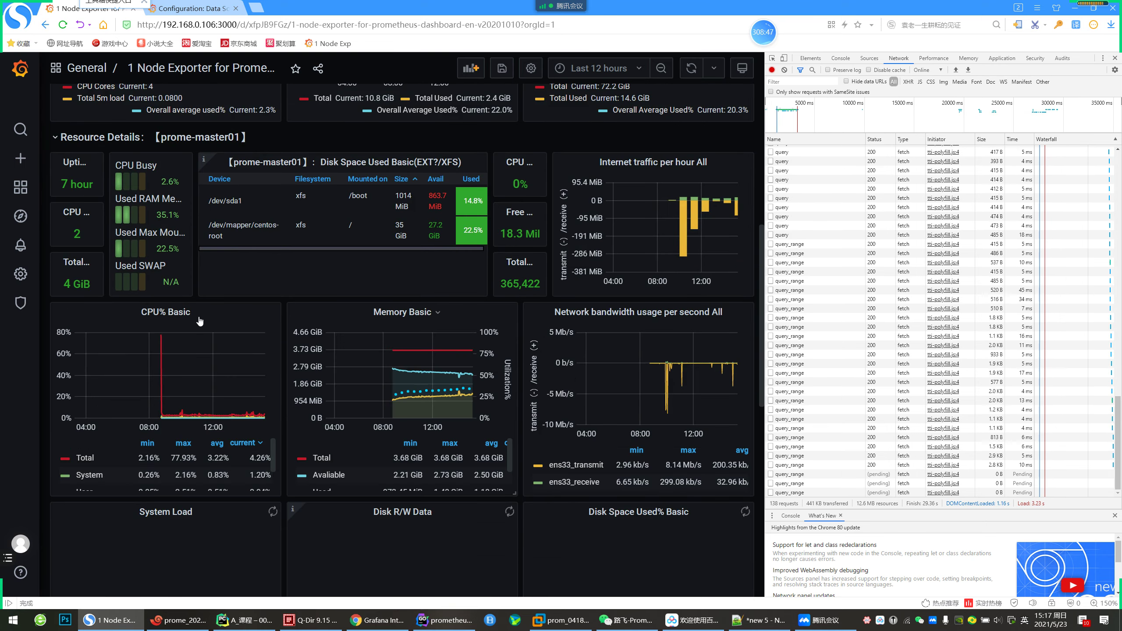
pyautogui.click(166, 311)
pyautogui.click(155, 350)
pyautogui.click(526, 106)
pyautogui.click(496, 178)
# Add an annotation to the CPU% Basic graph with the description "wwww" and the tag "w"
pyautogui.click(425, 195)
pyautogui.click(461, 216)
pyautogui.click(422, 296)
pyautogui.write('wwww')
pyautogui.press('Tab')
pyautogui.write('w')
pyautogui.press('Return')
pyautogui.click(410, 373)
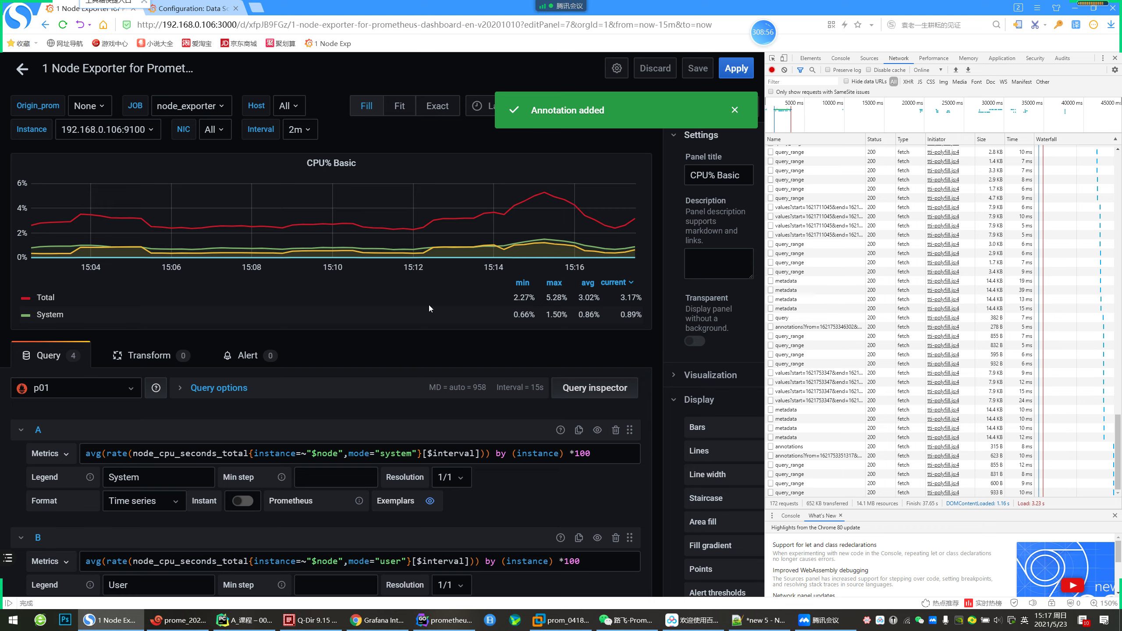
# Close the developer tools, check the dashboard's general and annotations settings, and return to the CPU% Basic panel editor
pyautogui.click(1114, 58)
pyautogui.click(971, 69)
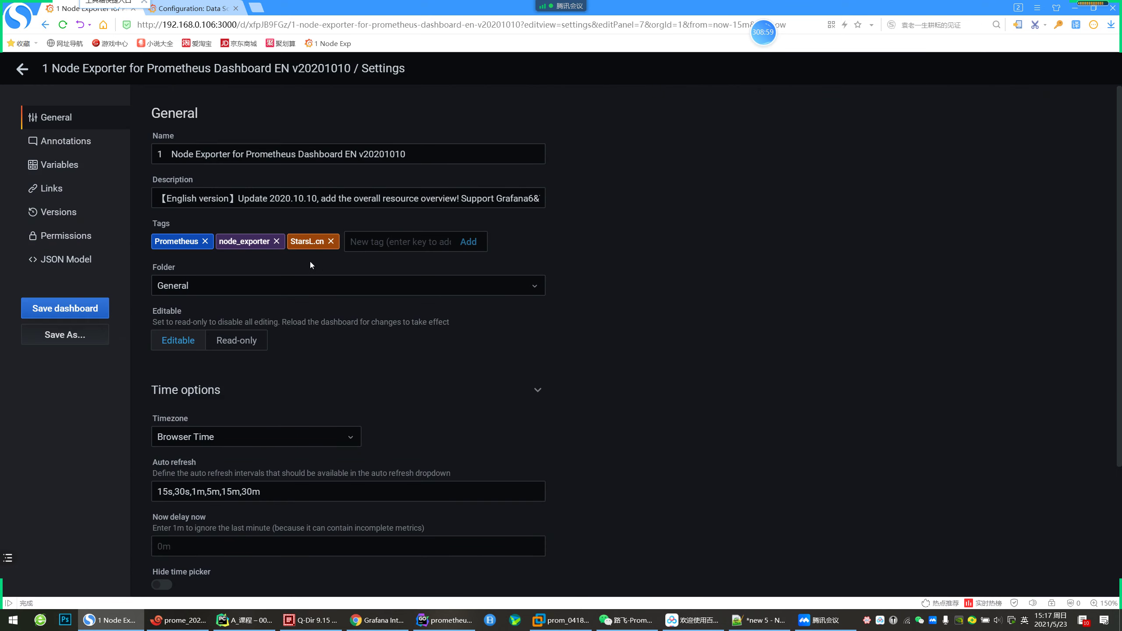
pyautogui.click(22, 68)
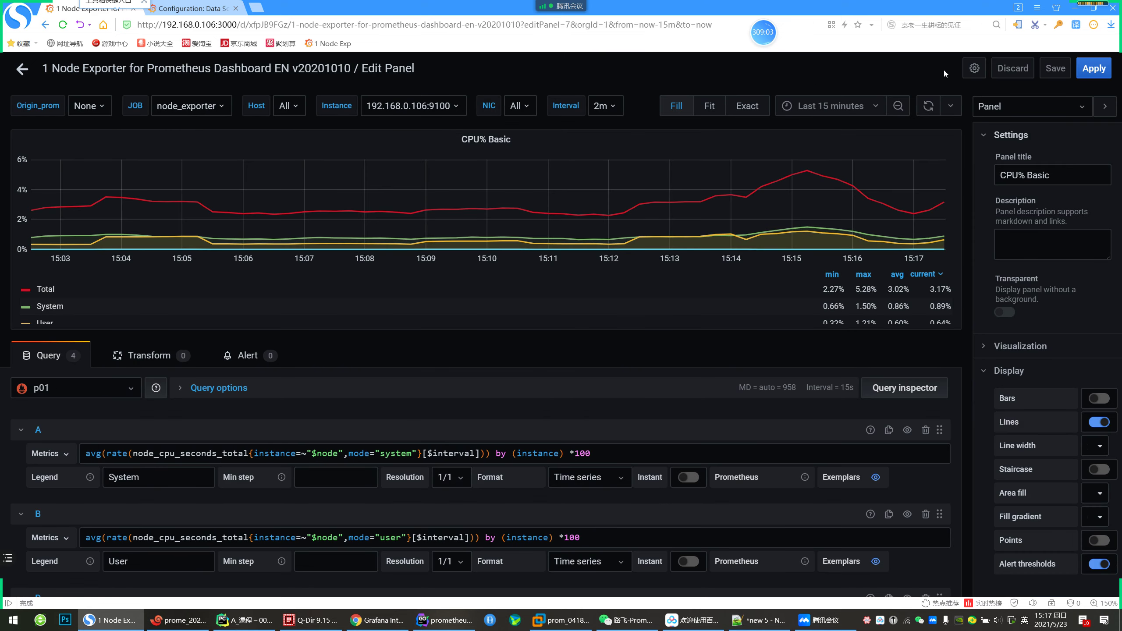
pyautogui.click(983, 68)
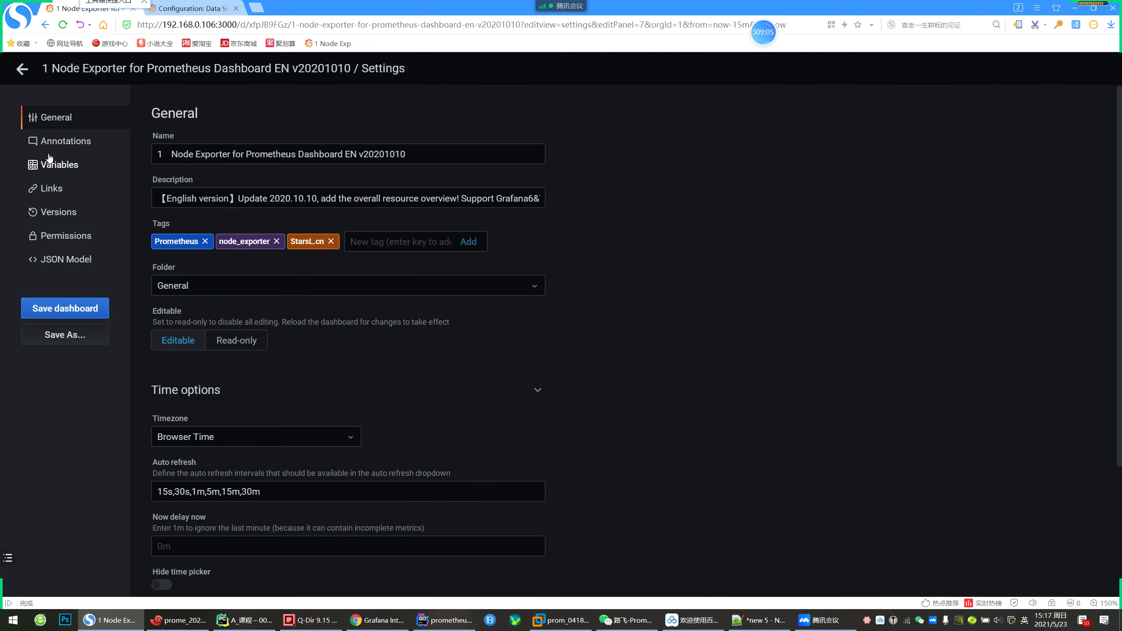
pyautogui.click(66, 141)
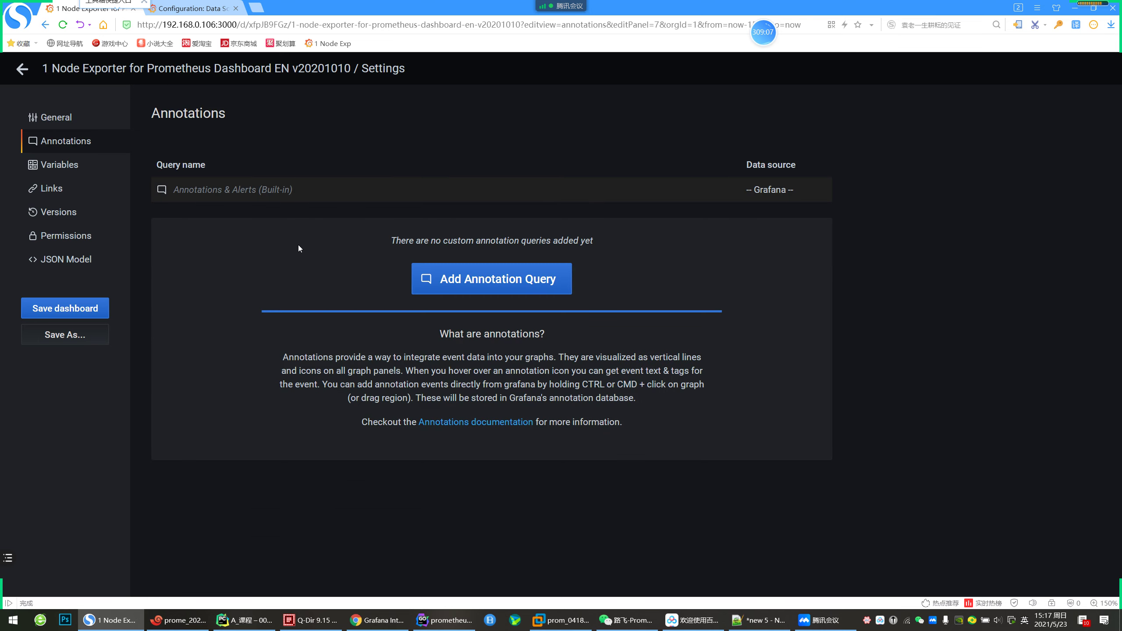
pyautogui.click(22, 68)
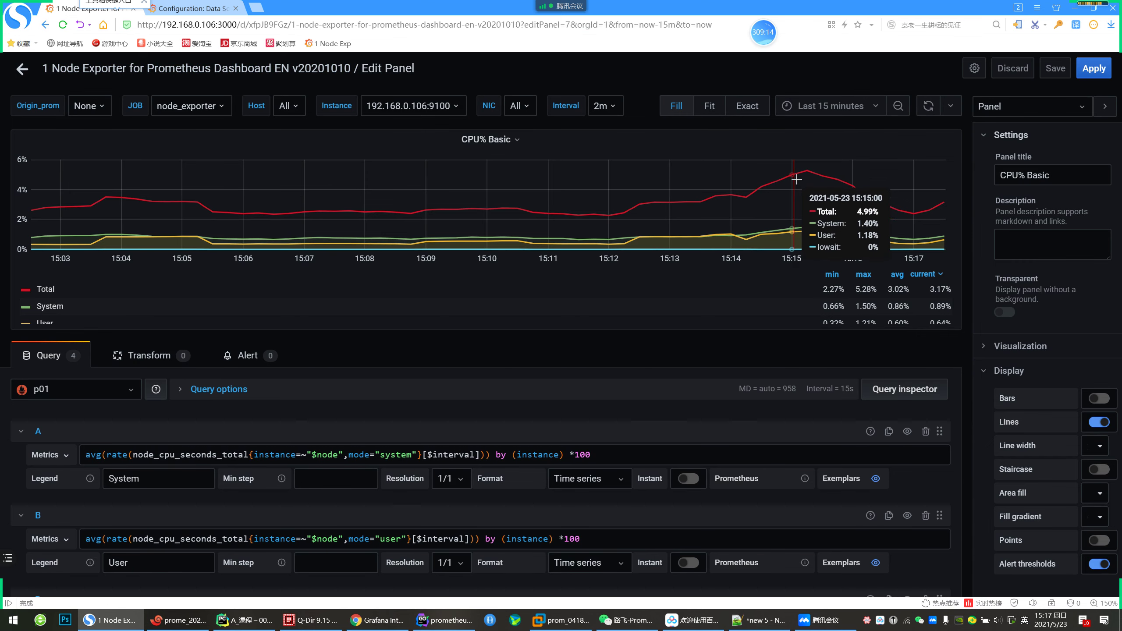
# Try narrowing the CPU% Basic graph to 15:15:12 through 15:15:16 and return to the last 15 minutes
pyautogui.moveTo(804, 173); pyautogui.dragTo(936, 177)
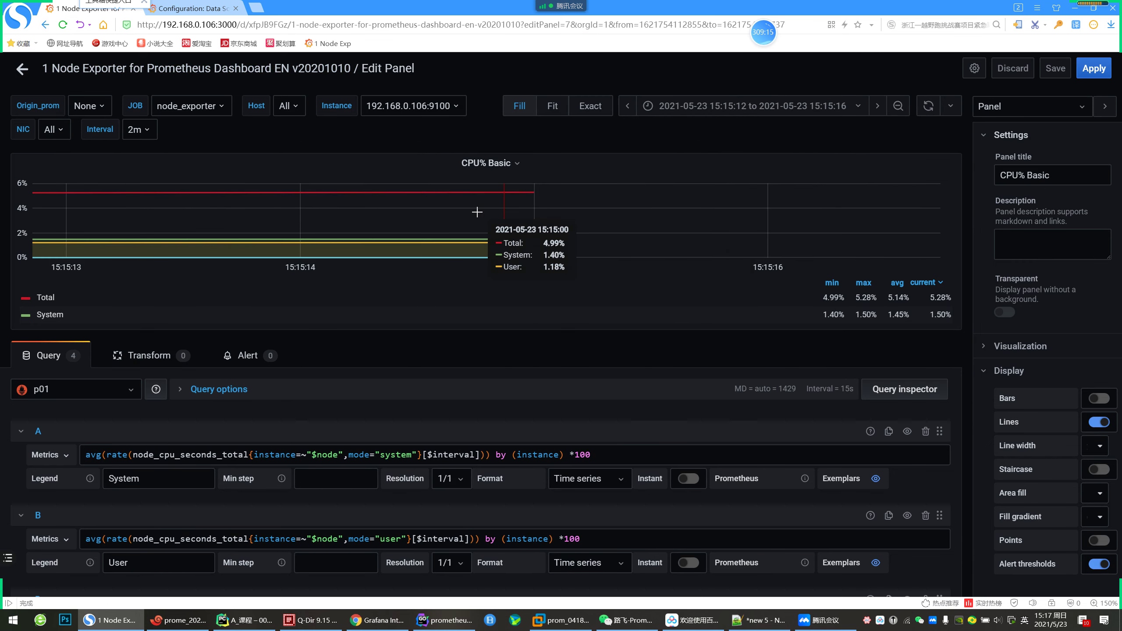
pyautogui.hotkey('alt', 'Left')
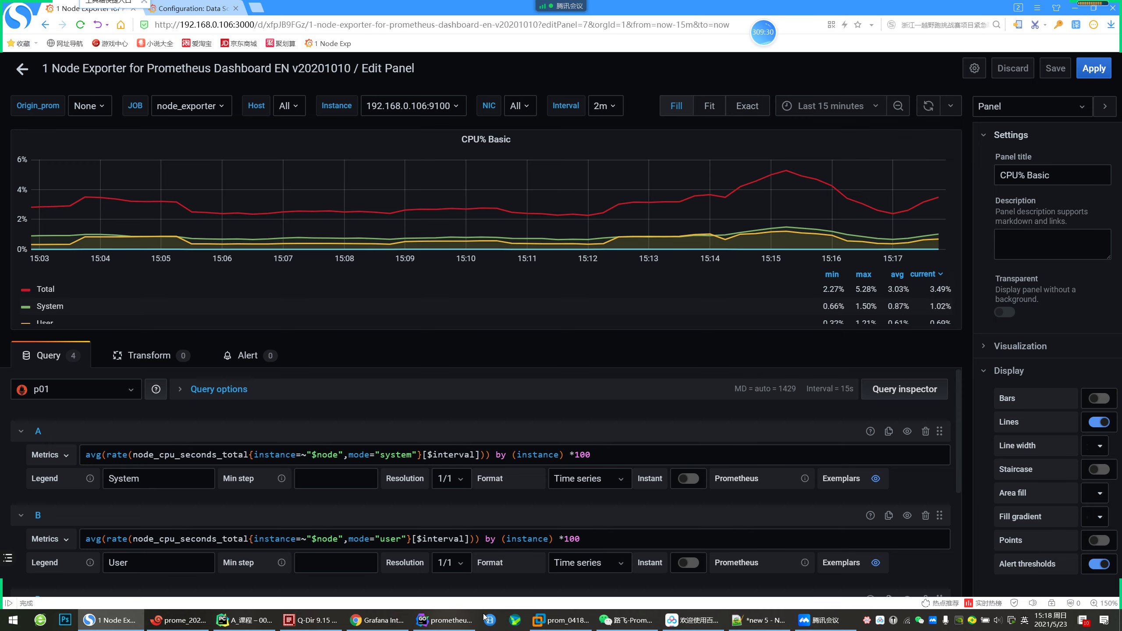
# Switch to Chrome, view the Grafana Internals dashboard and the Prometheus graph page, and switch back to PyCharm
pyautogui.click(383, 623)
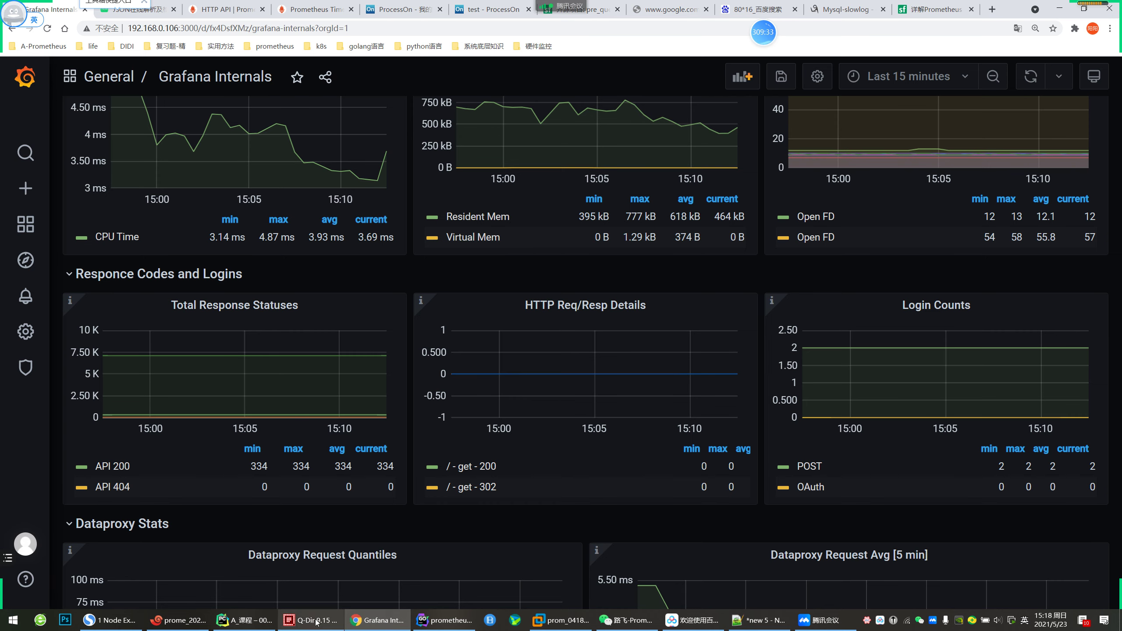
pyautogui.click(329, 14)
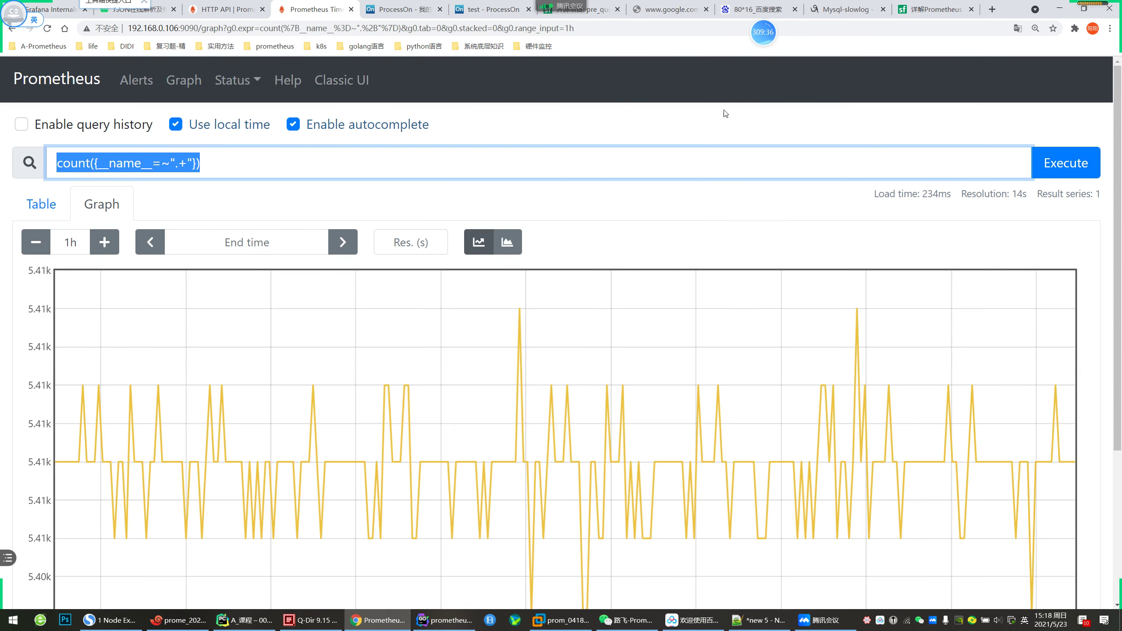
pyautogui.click(244, 620)
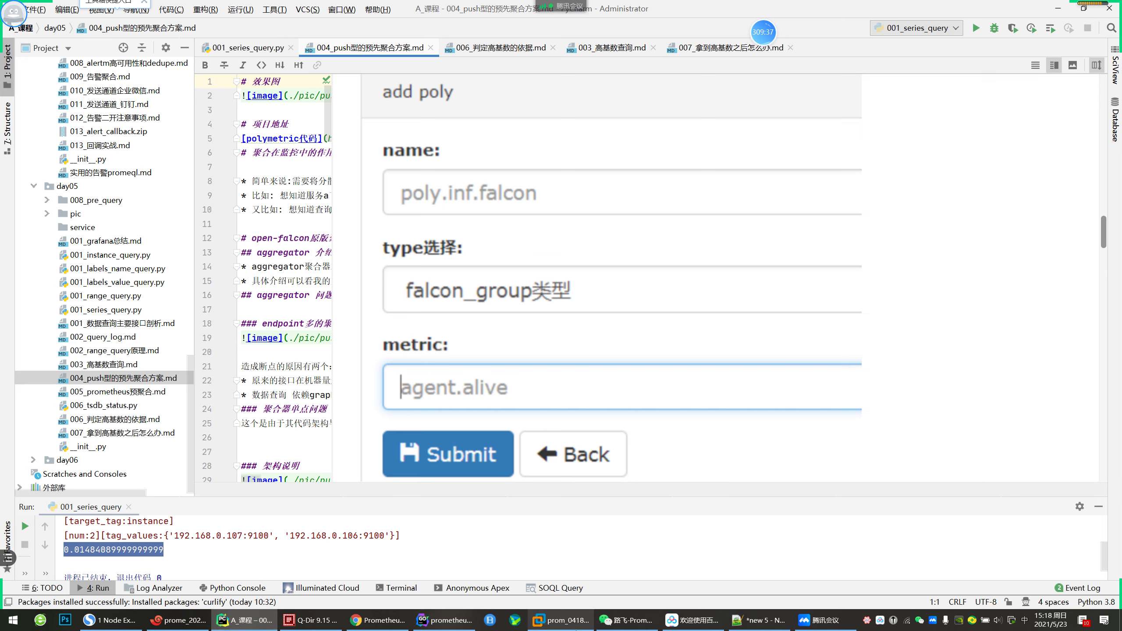
# Read the latest messages in the WeChat Prometheus group chat and return to the notes in PyCharm
pyautogui.click(627, 621)
pyautogui.moveTo(706, 156); pyautogui.dragTo(771, 109)
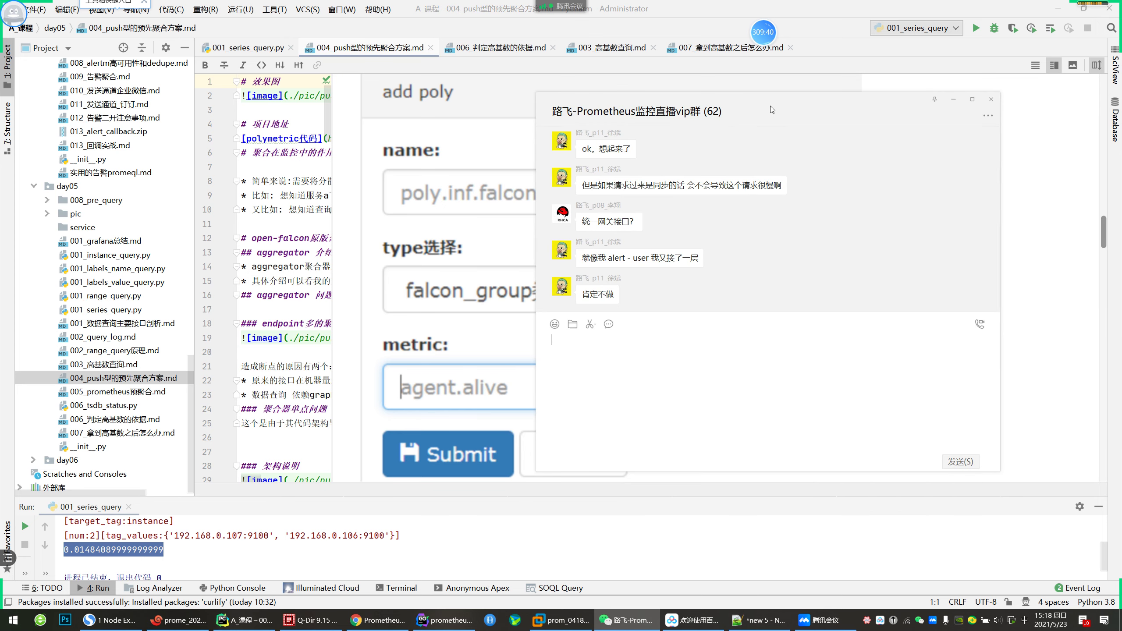
pyautogui.click(1038, 277)
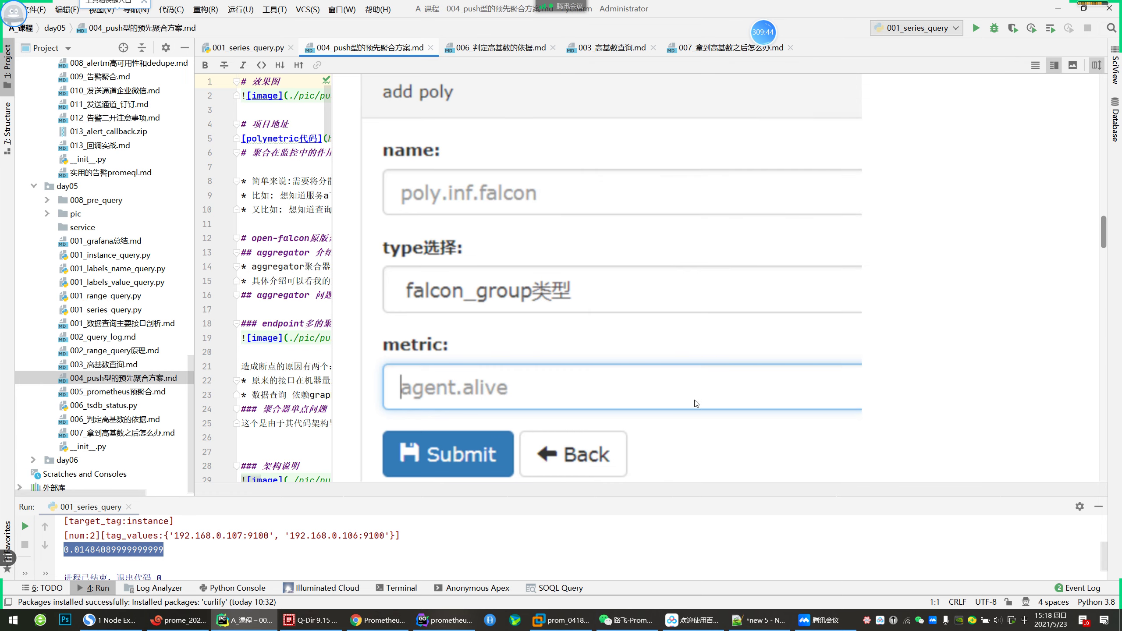
# Show 004_push型的预先聚合方案.md as preview only and go back up past the architecture diagram to the section 聚合在监控中的作用
pyautogui.scroll(3, 686, 393)
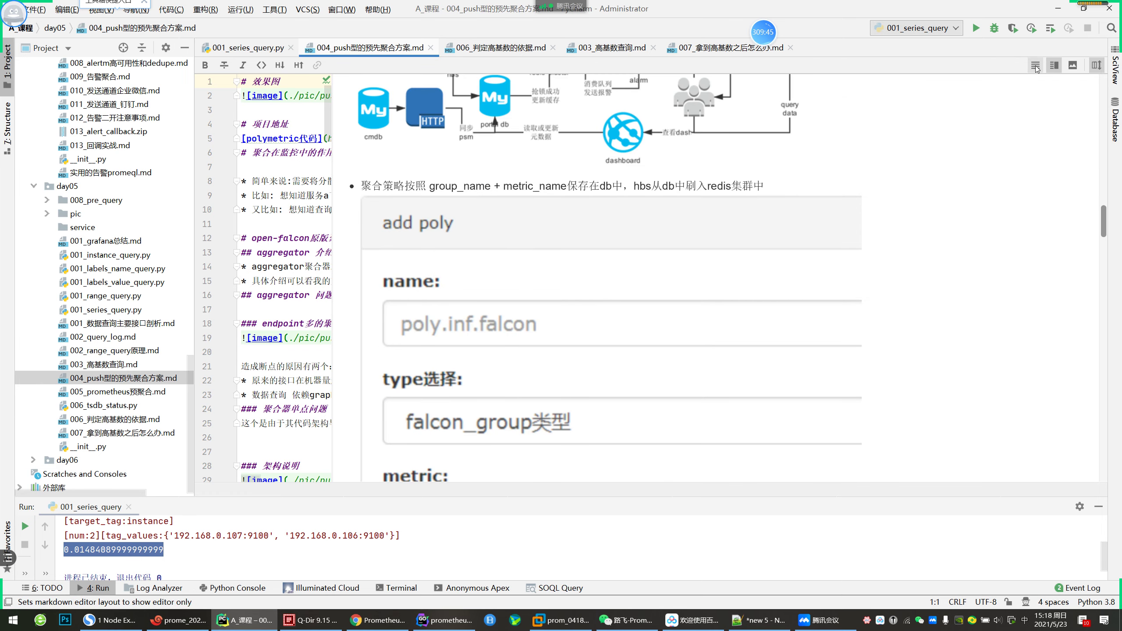
pyautogui.click(1073, 65)
pyautogui.scroll(5, 821, 264)
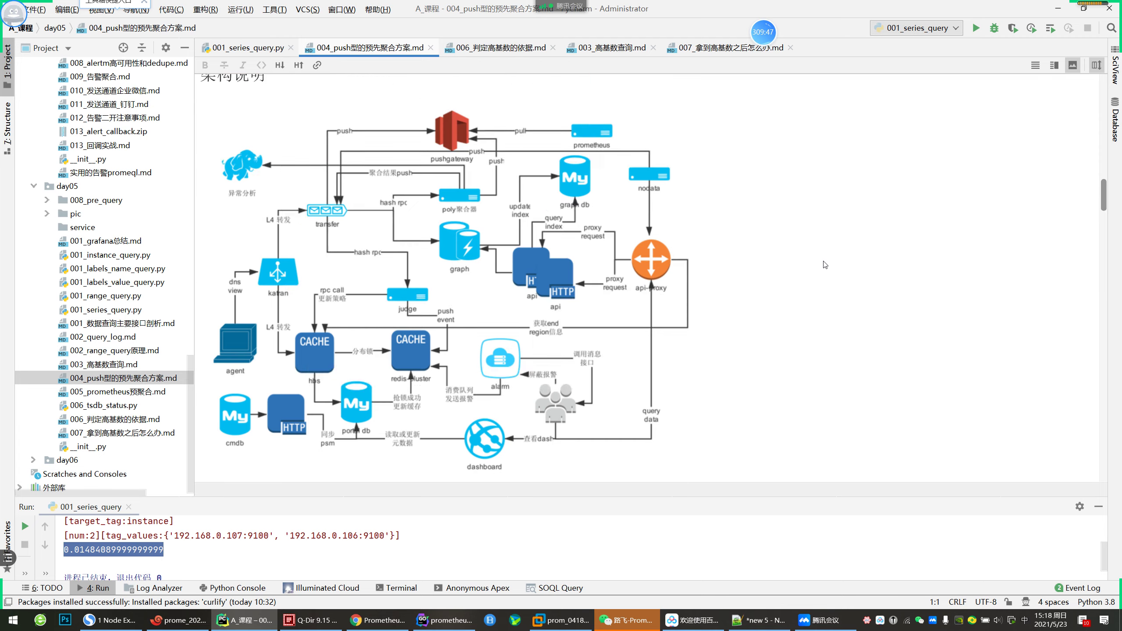
pyautogui.hotkey('alt', 'Tab')
pyautogui.click(1002, 360)
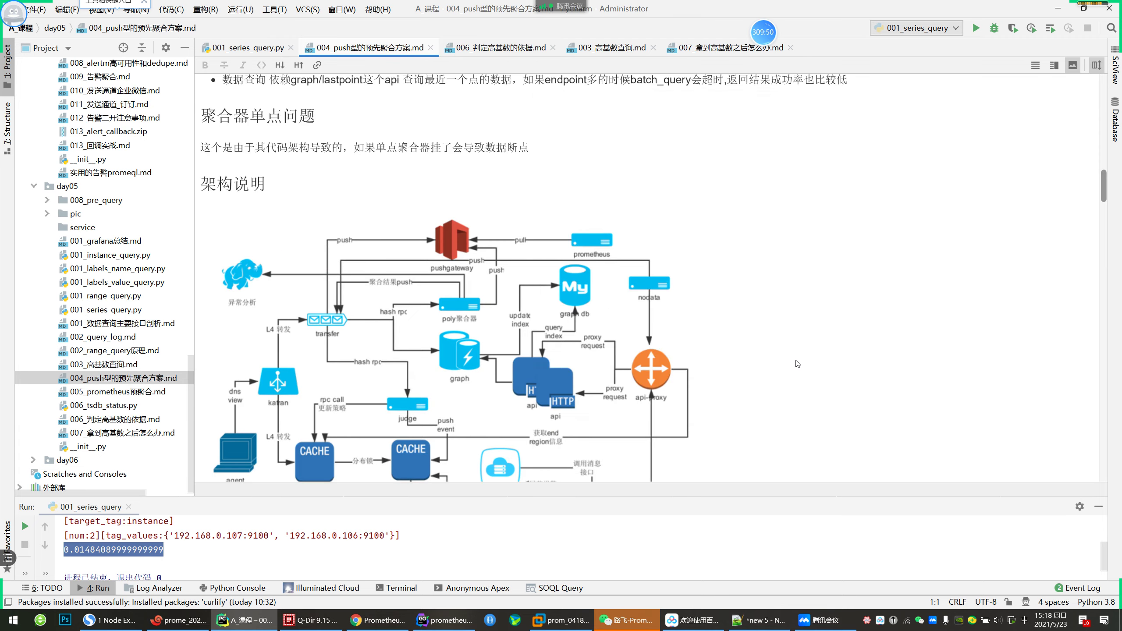
pyautogui.scroll(6, 791, 338)
pyautogui.scroll(6, 790, 338)
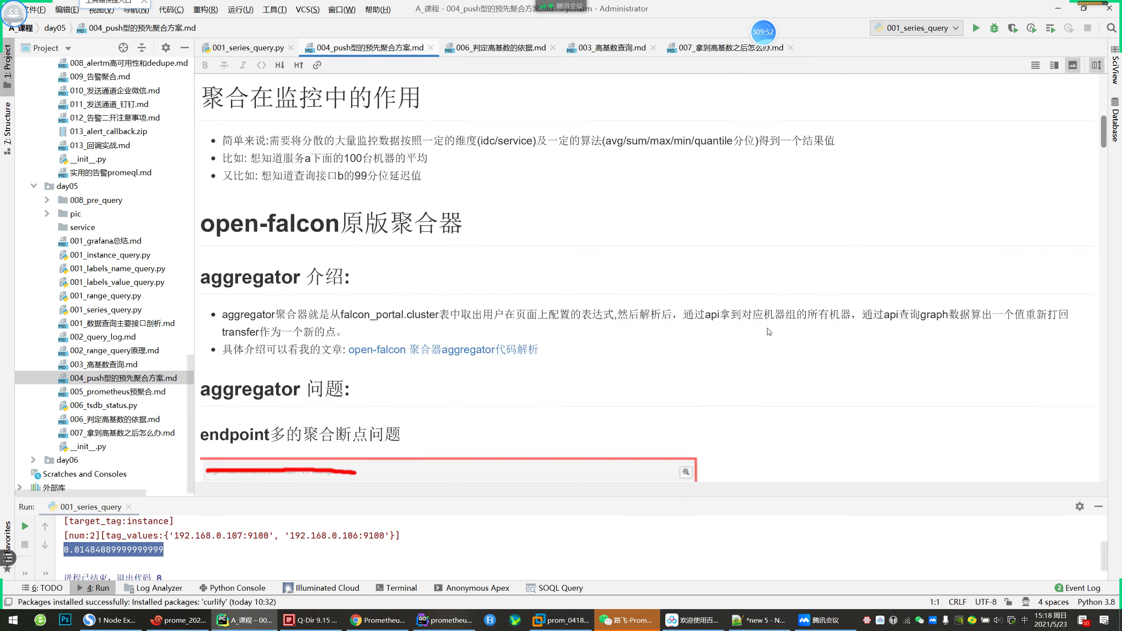
# Narrow the project tree to widen the preview and examine the 效果图 chart with its aggregated metric series
pyautogui.scroll(5, 341, 317)
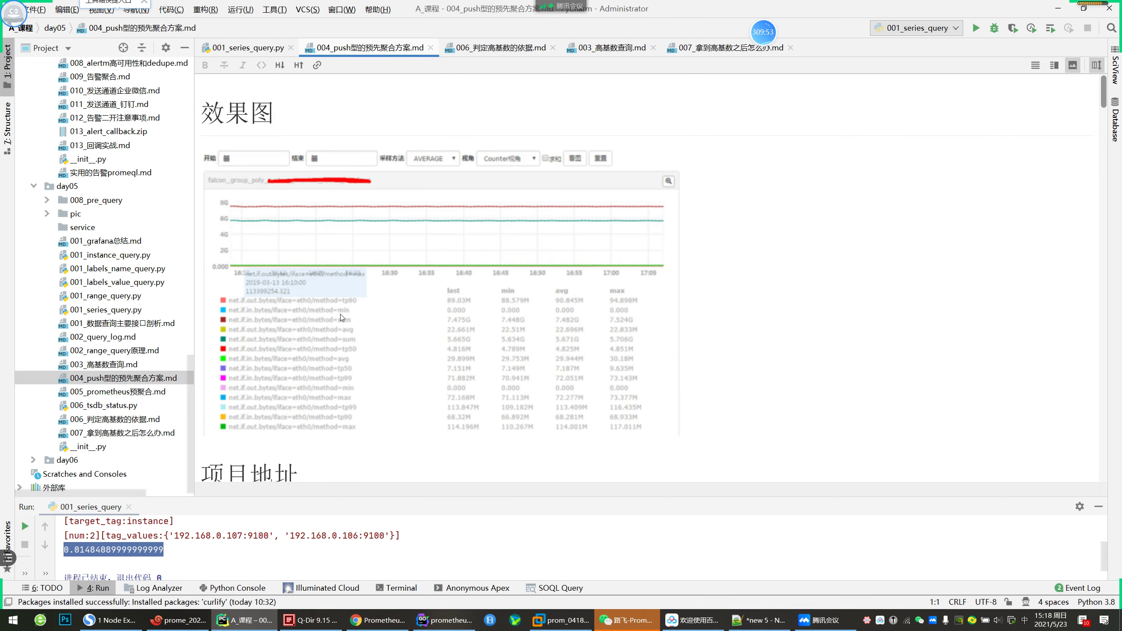
pyautogui.scroll(-3, 351, 317)
pyautogui.moveTo(194, 440); pyautogui.dragTo(135, 435)
pyautogui.scroll(3, 453, 347)
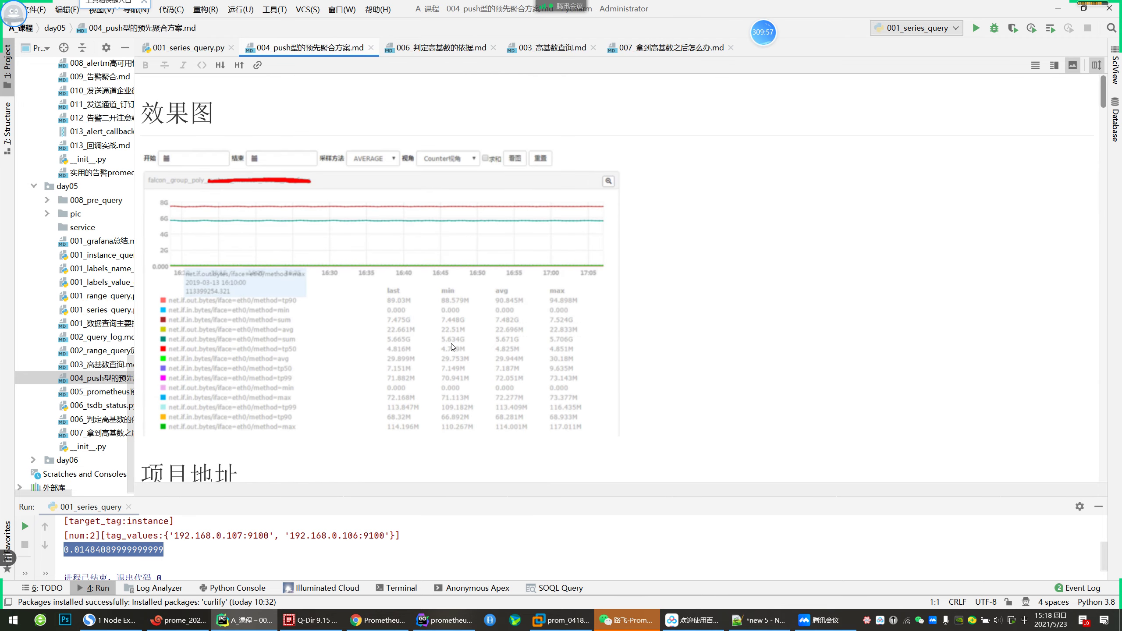
pyautogui.scroll(-1, 456, 398)
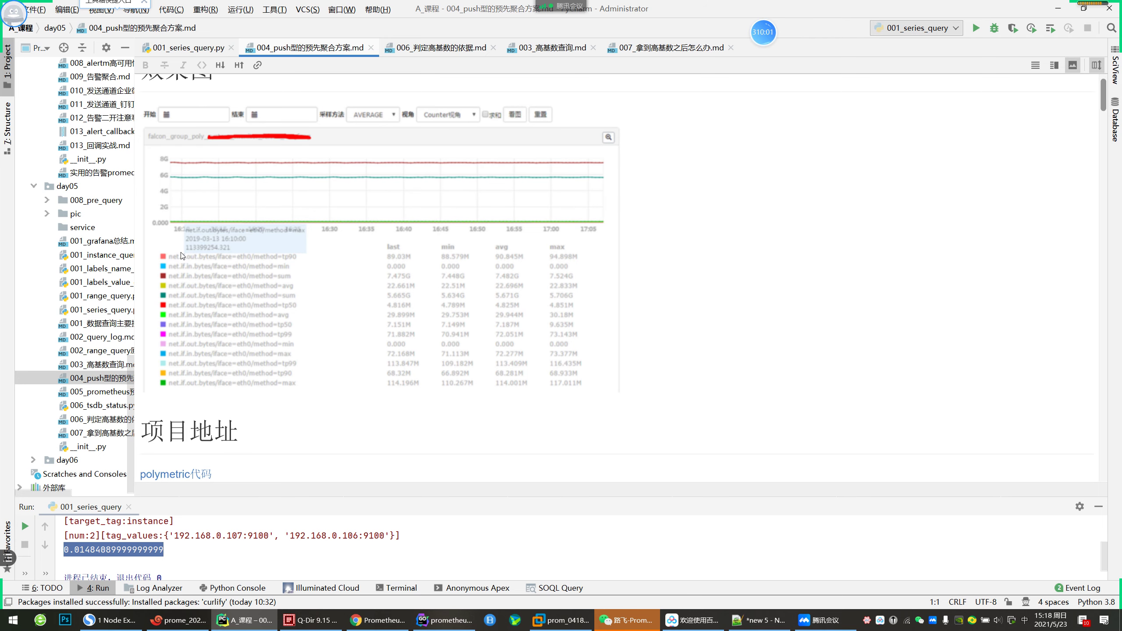
pyautogui.scroll(1, 176, 252)
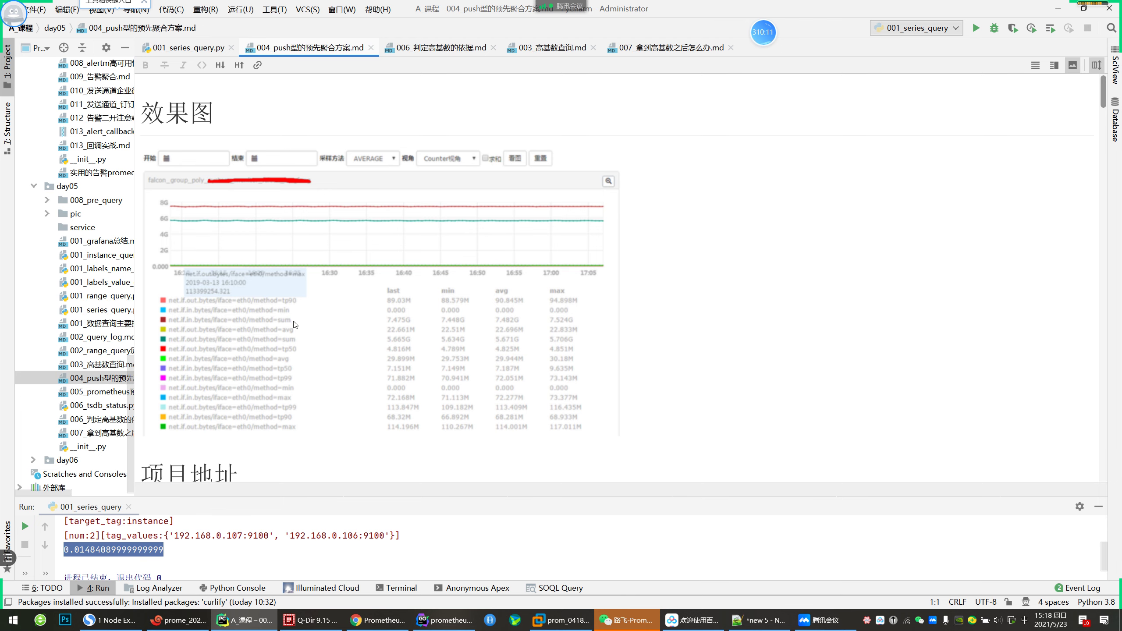
# Look through the notes from the 效果图 chart past the open-falcon aggregator sections to the architecture diagram and the add poly form
pyautogui.scroll(-7, 283, 418)
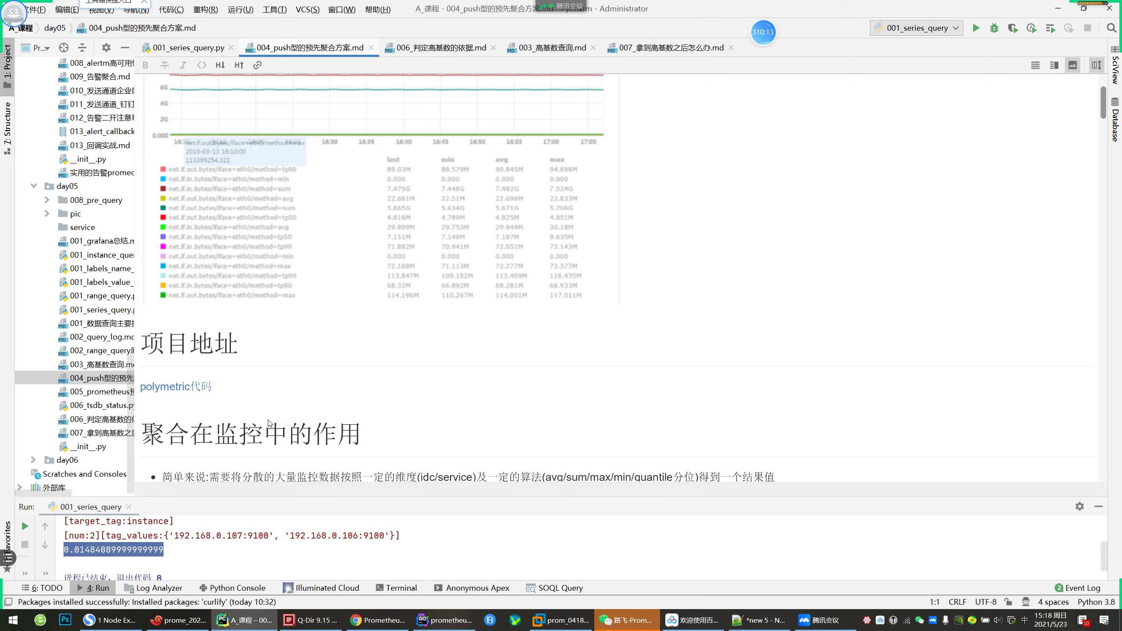
pyautogui.moveTo(312, 340); pyautogui.dragTo(230, 302)
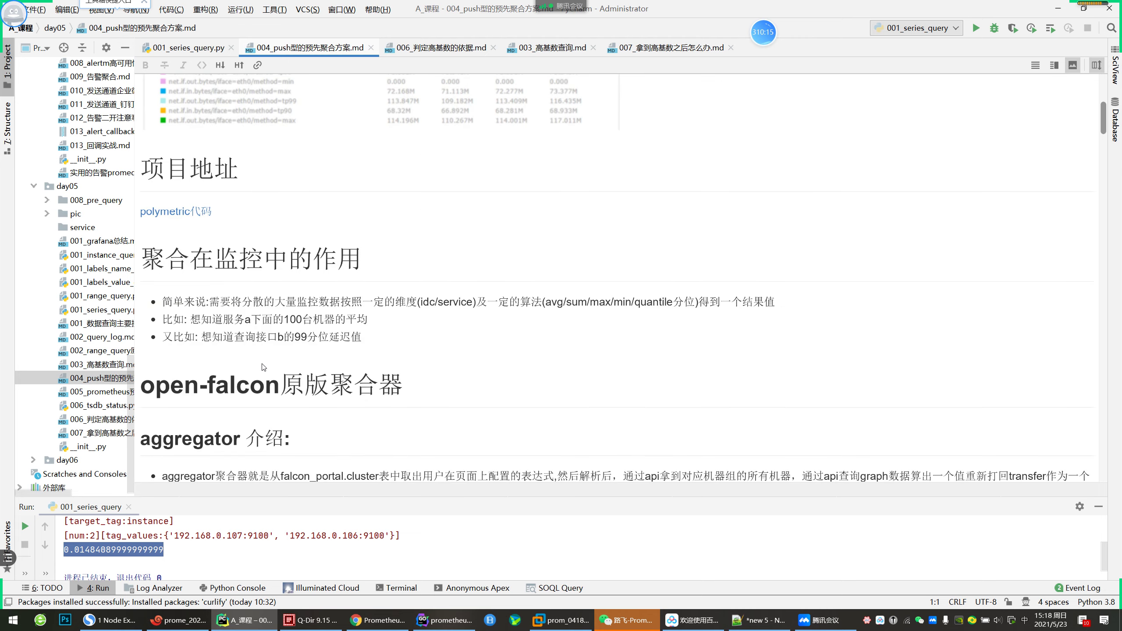
pyautogui.scroll(2, 265, 363)
pyautogui.scroll(3, 265, 364)
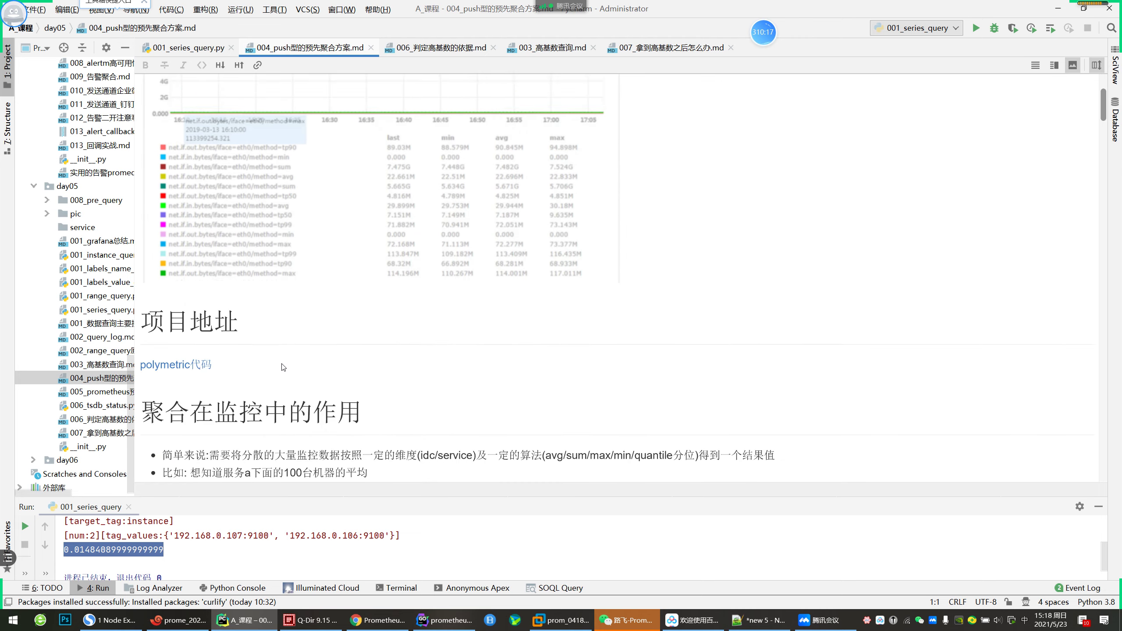
pyautogui.scroll(2, 282, 368)
pyautogui.scroll(-3, 354, 270)
pyautogui.scroll(4, 405, 188)
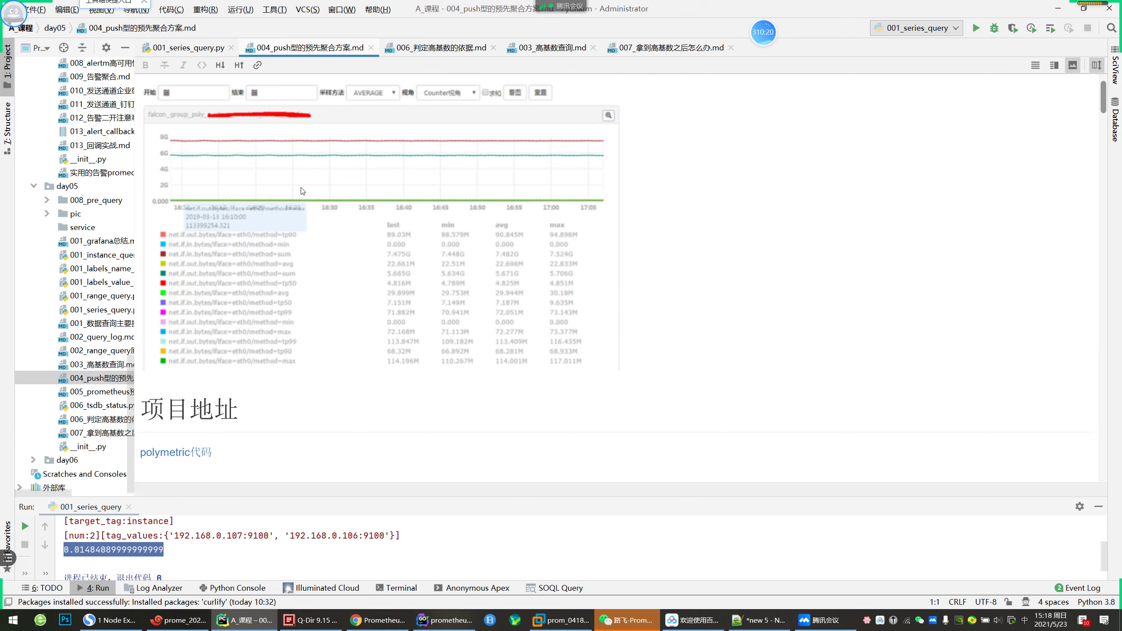
pyautogui.scroll(-15, 495, 200)
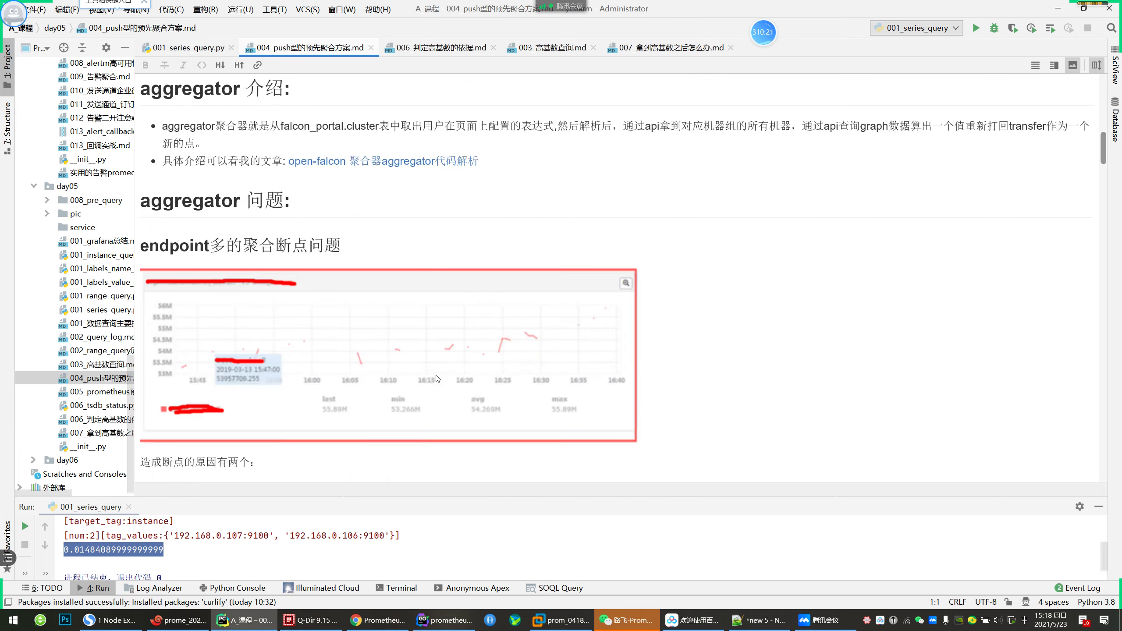
pyautogui.scroll(-5, 438, 376)
pyautogui.moveTo(1100, 197); pyautogui.dragTo(1106, 224)
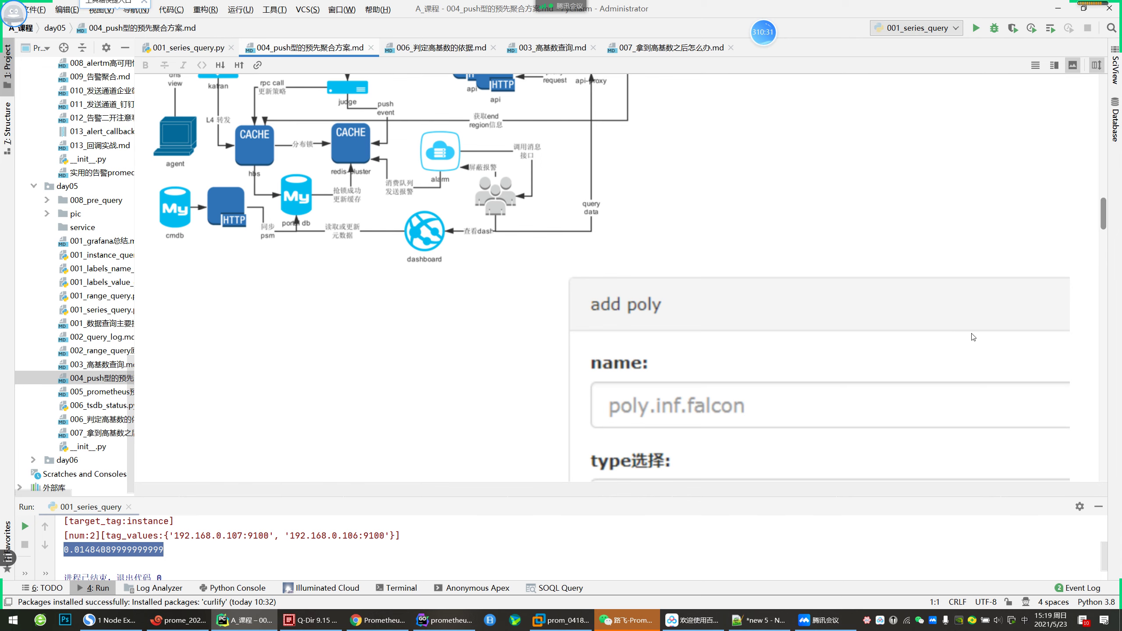
# Check the WeChat Prometheus group chat and view the Grafana Internals dashboard in Chrome
pyautogui.click(636, 621)
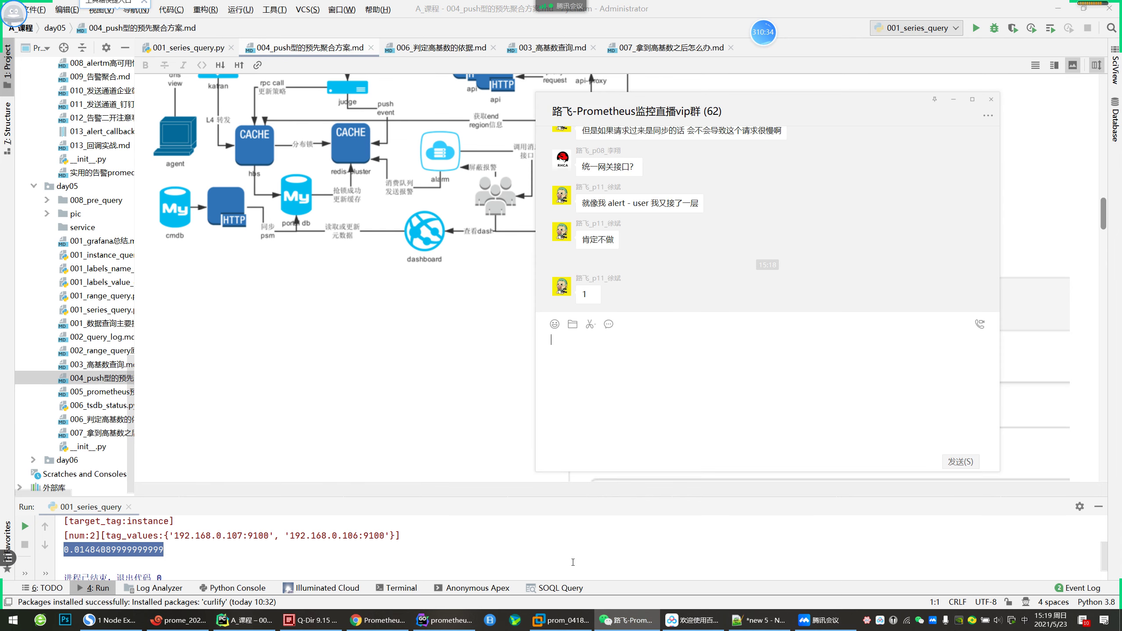
pyautogui.click(424, 378)
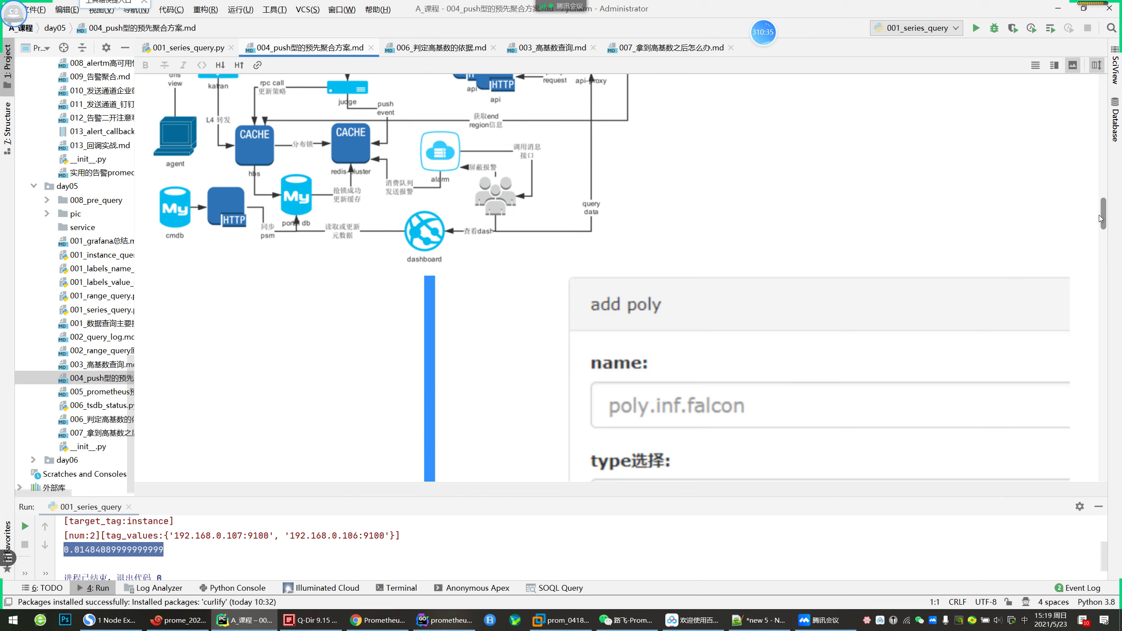
pyautogui.click(378, 620)
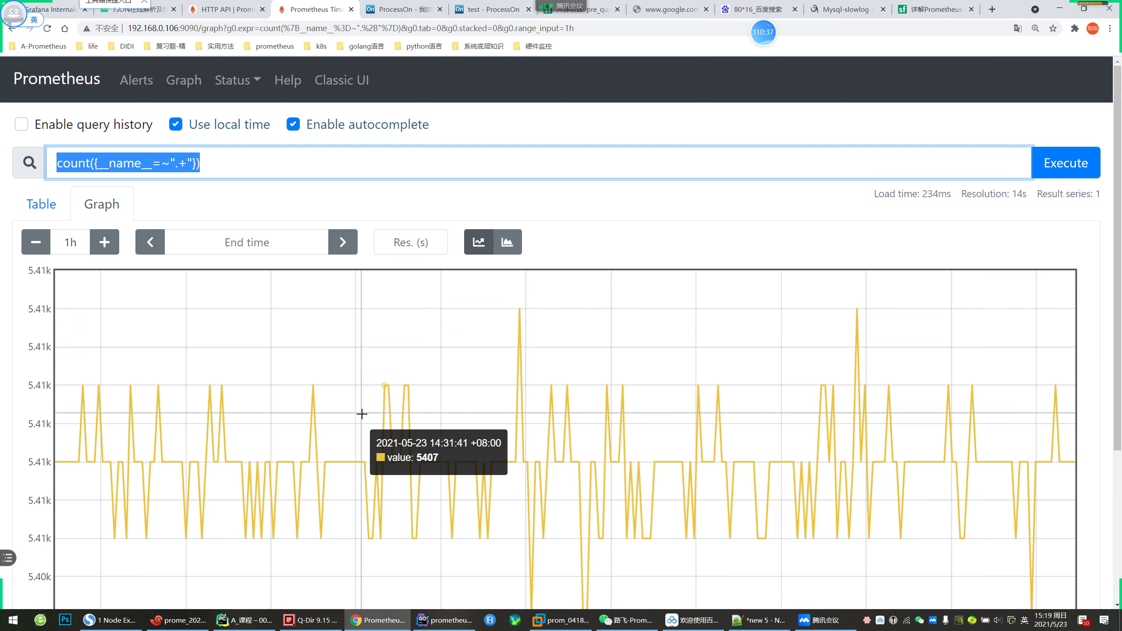
pyautogui.click(229, 9)
pyautogui.click(53, 9)
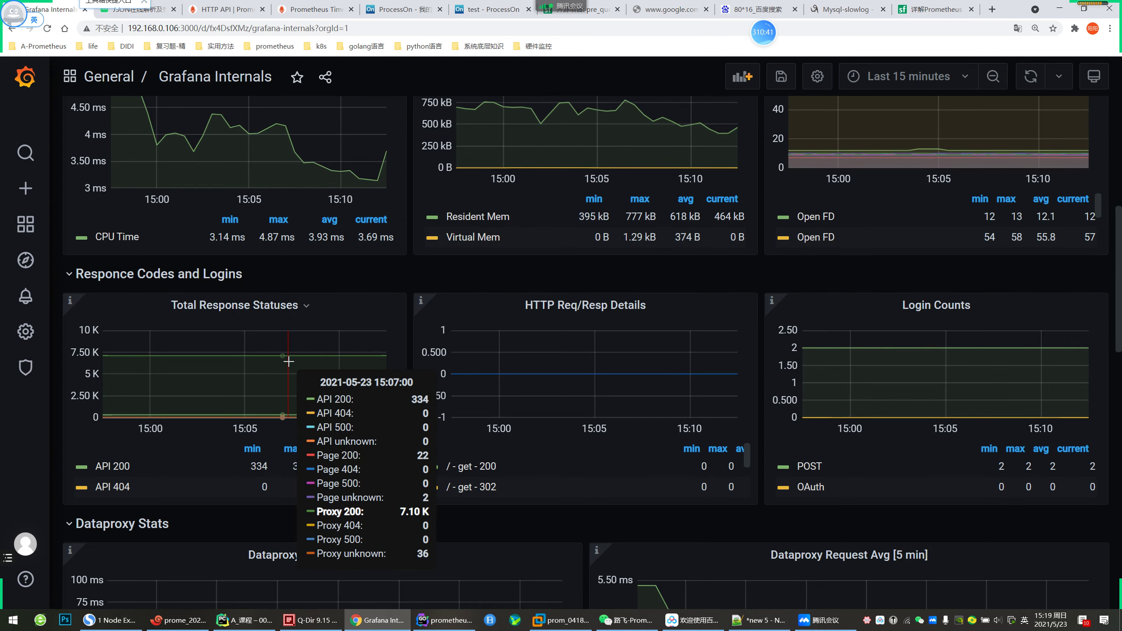
pyautogui.moveTo(294, 628)
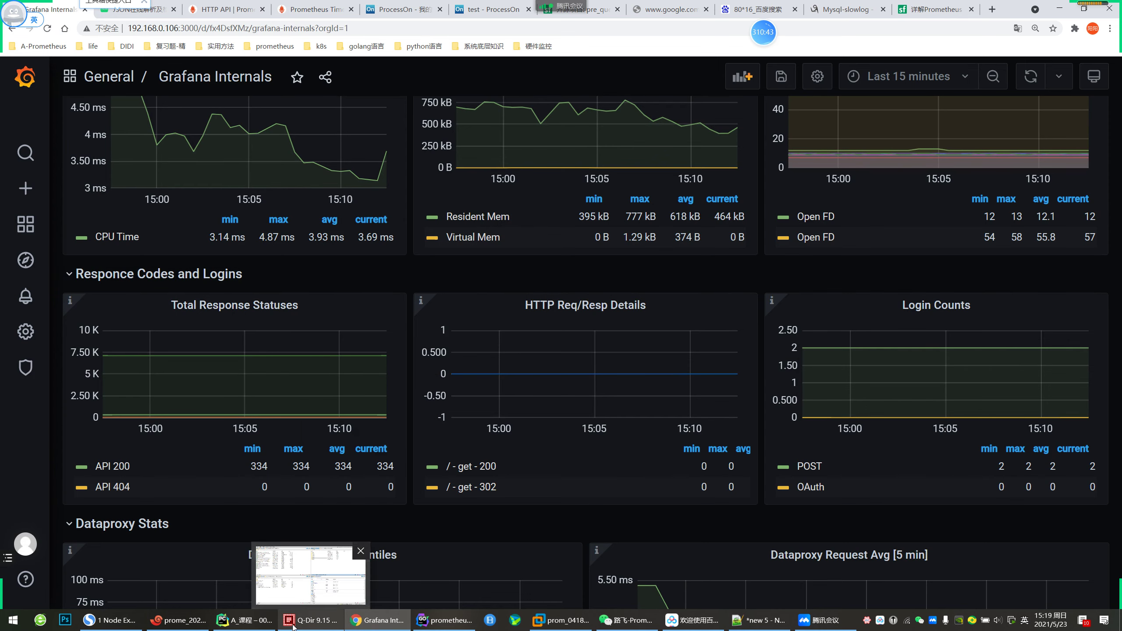
# Return to the notes in PyCharm and highlight the bullets under 聚合在监控中的作用, including the 99分位 example, while reading them
pyautogui.click(244, 621)
pyautogui.scroll(10, 445, 280)
pyautogui.scroll(10, 446, 279)
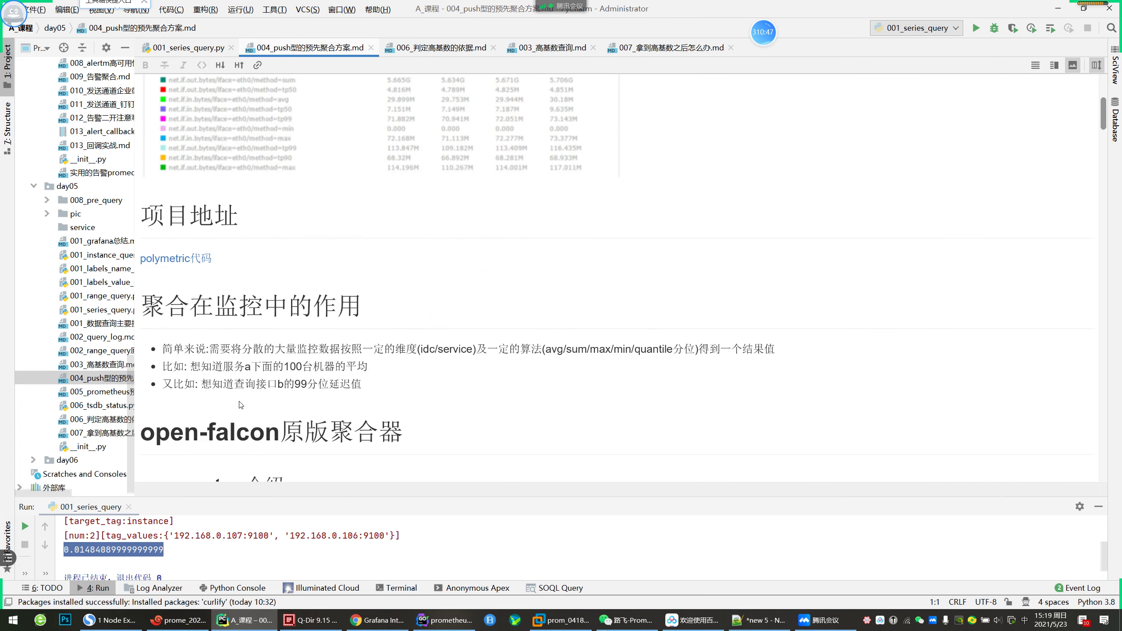
pyautogui.moveTo(176, 339); pyautogui.dragTo(329, 384)
pyautogui.moveTo(416, 391); pyautogui.dragTo(390, 376)
pyautogui.click(234, 352)
pyautogui.click(500, 364)
pyautogui.moveTo(369, 367); pyautogui.dragTo(335, 405)
pyautogui.click(347, 420)
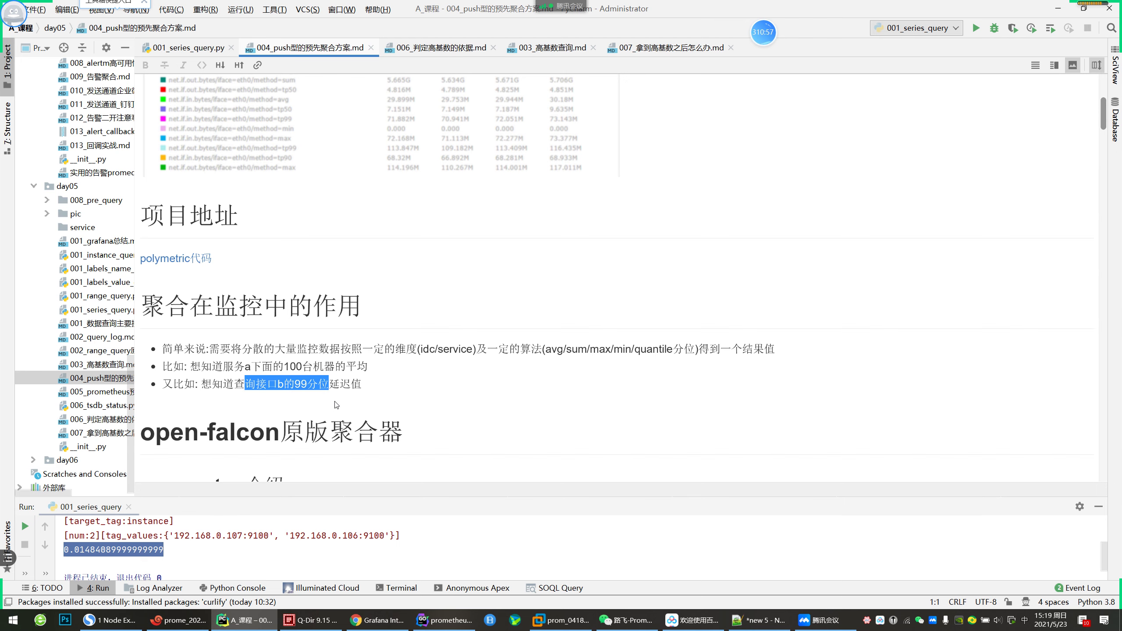
pyautogui.click(383, 380)
pyautogui.moveTo(383, 381); pyautogui.dragTo(187, 344)
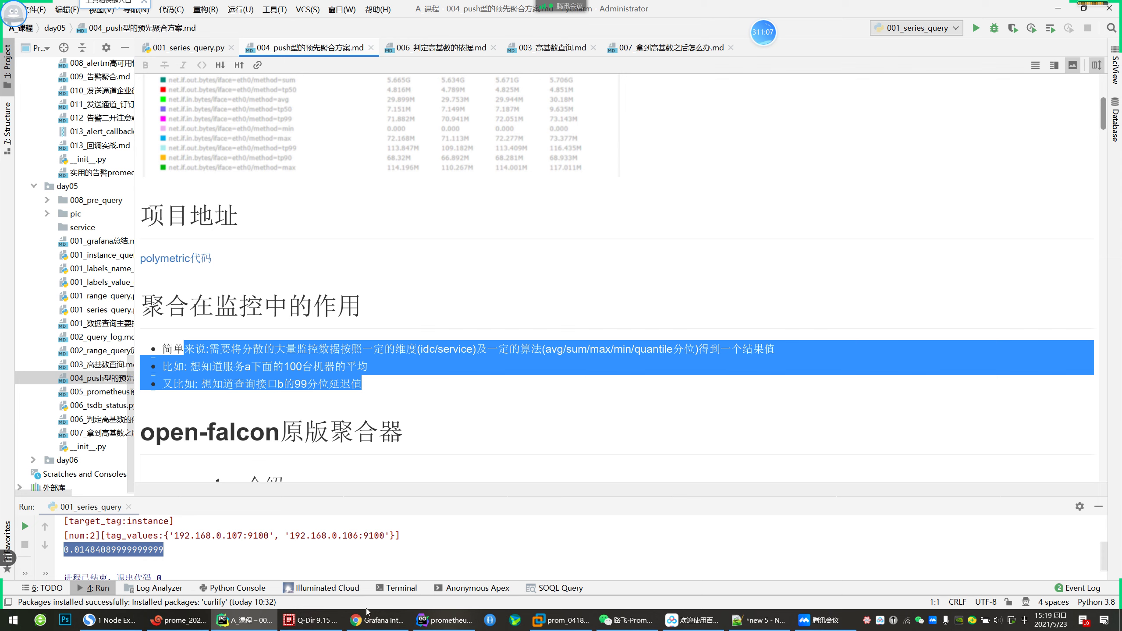
# Switch to Chrome and view the Grafana Internals dashboard up to the Average CPU Usage panel
pyautogui.moveTo(379, 625)
pyautogui.click(375, 623)
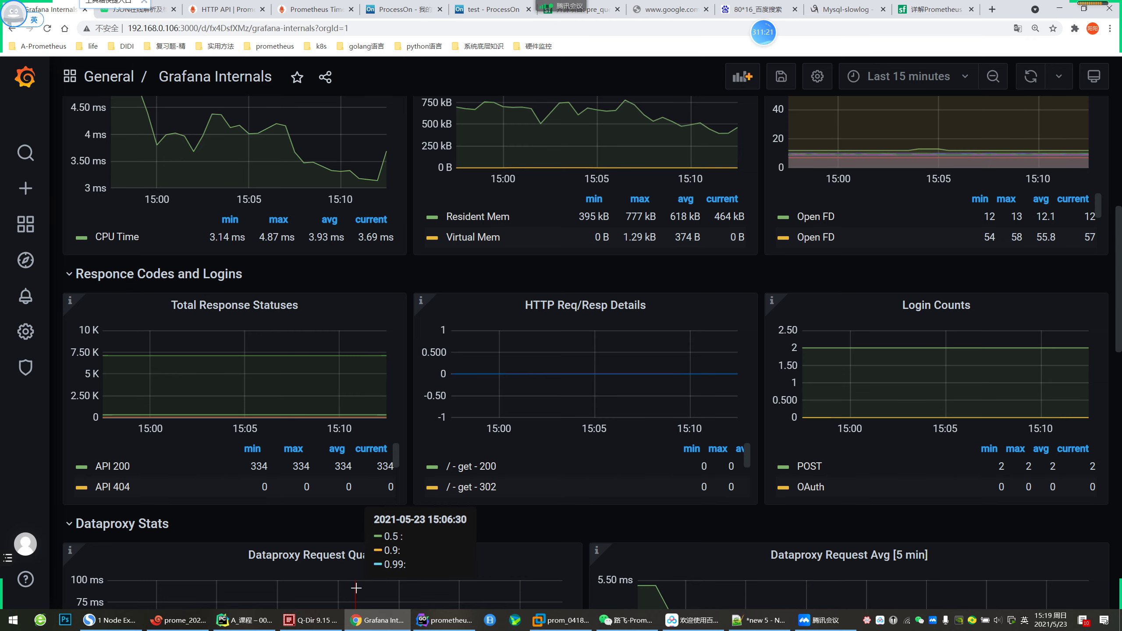
pyautogui.moveTo(344, 615)
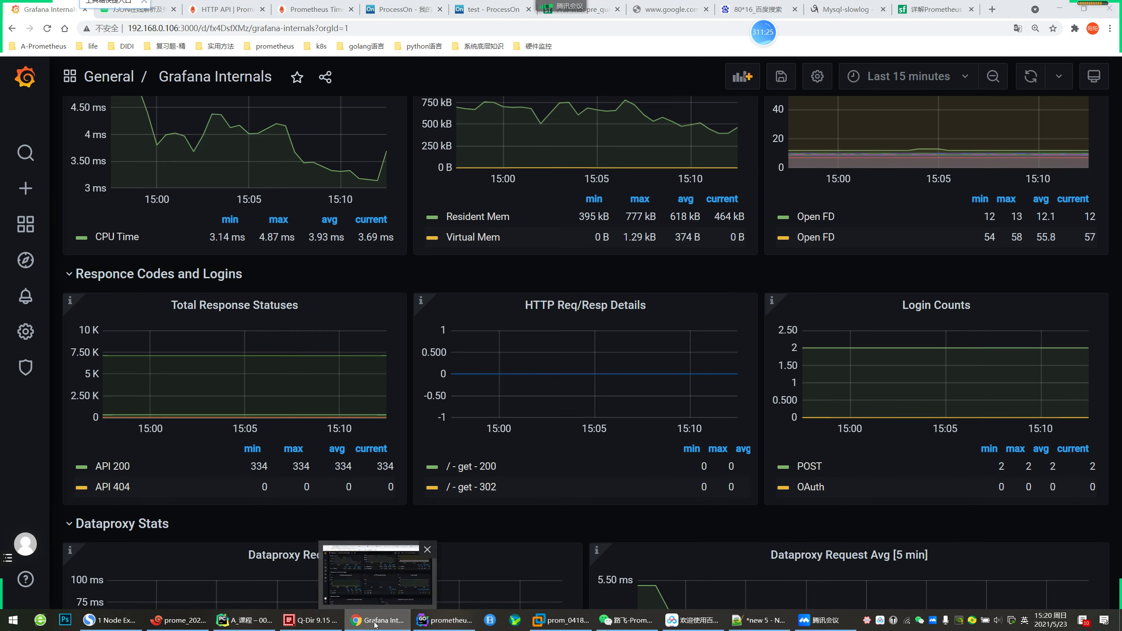
pyautogui.click(375, 621)
pyautogui.click(376, 621)
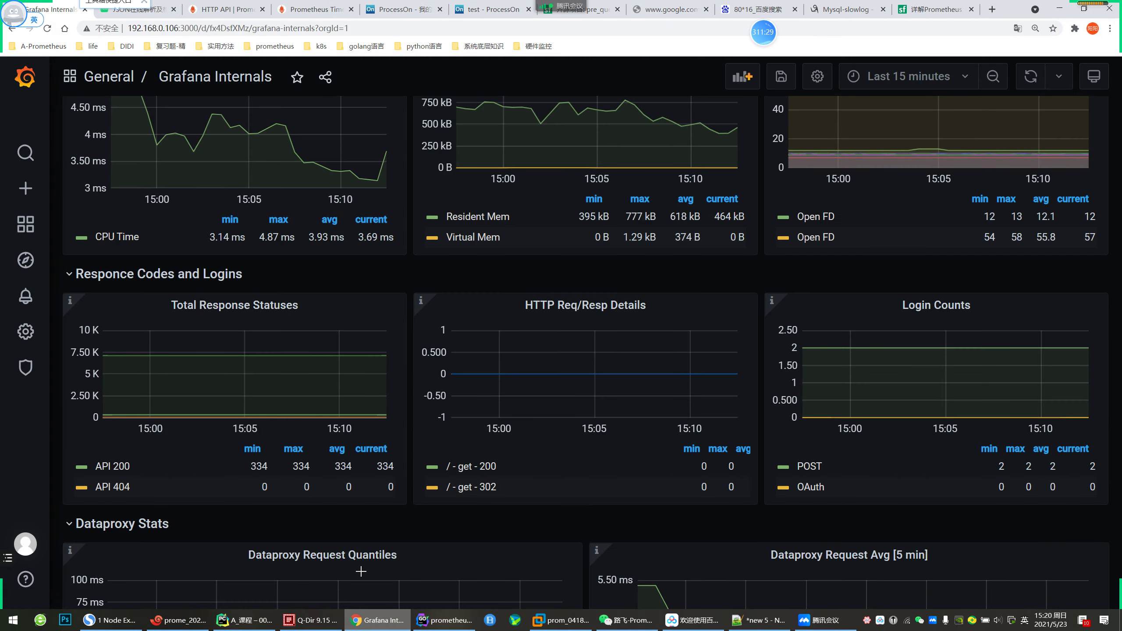
pyautogui.scroll(6, 337, 469)
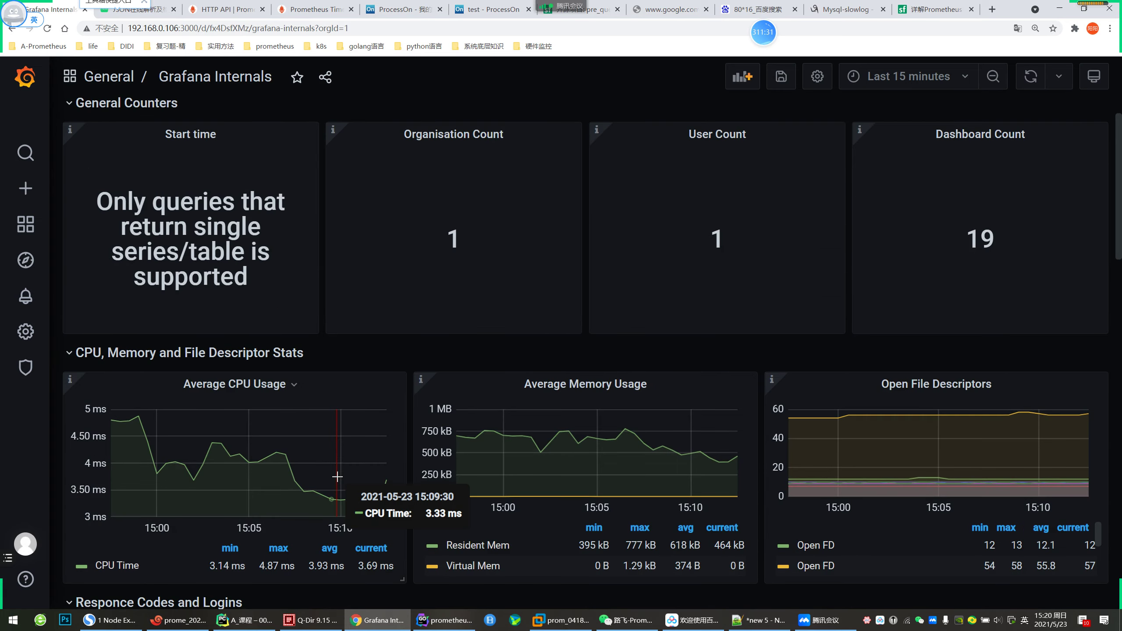
pyautogui.moveTo(249, 628)
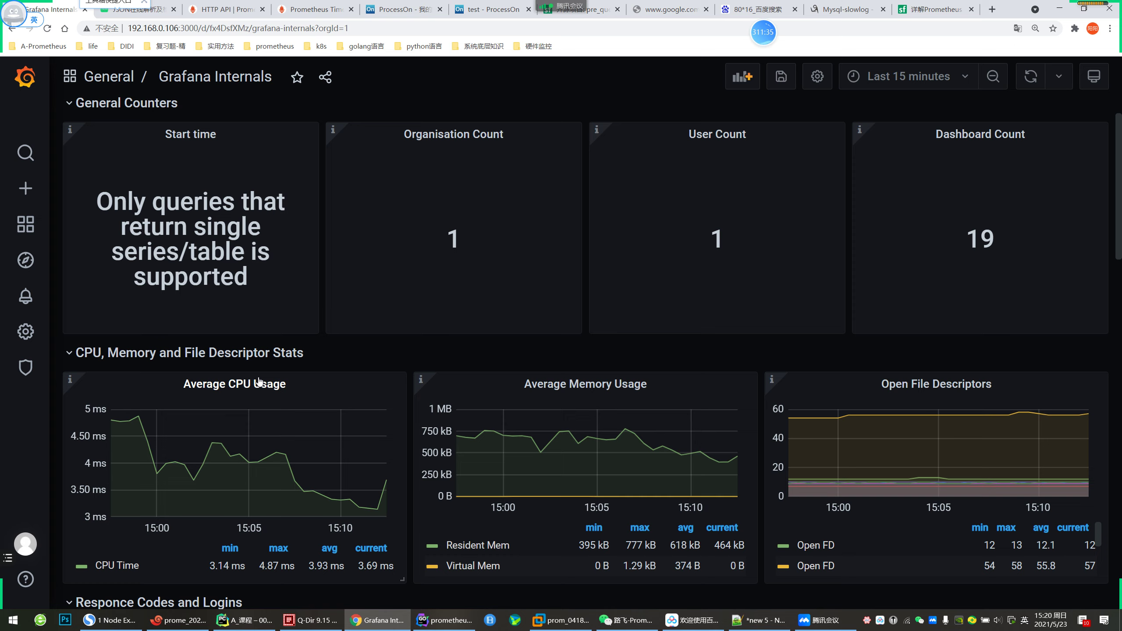
# Switch to the Sogou browser, highlight avg and the metric name in CPU% Basic query A, and view the Instance variable's options
pyautogui.click(110, 619)
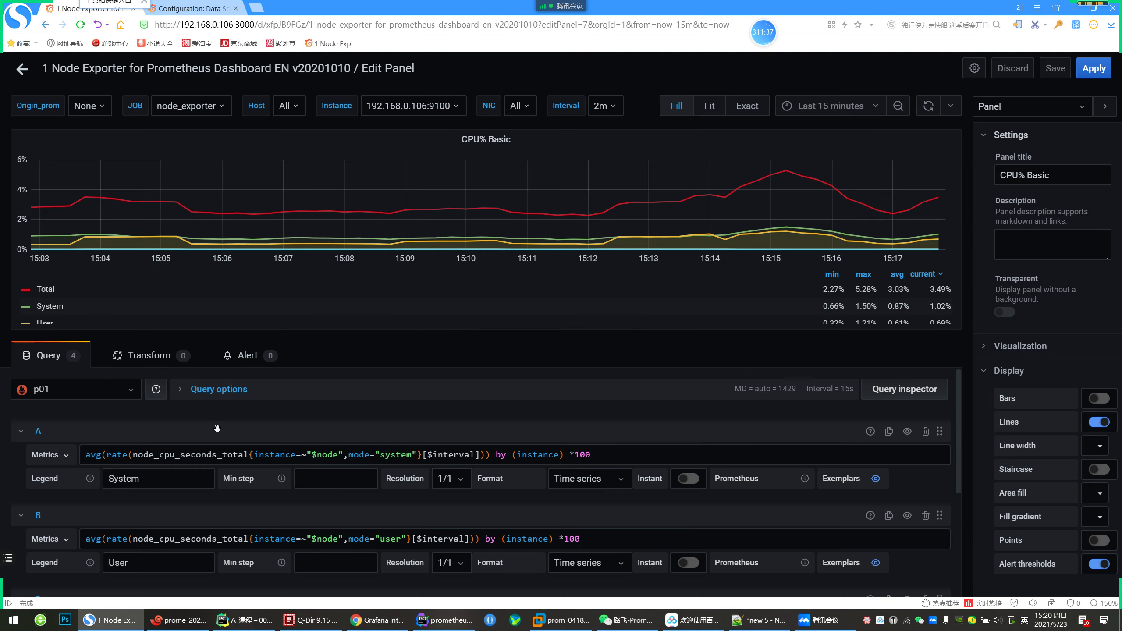
pyautogui.moveTo(133, 455); pyautogui.dragTo(209, 458)
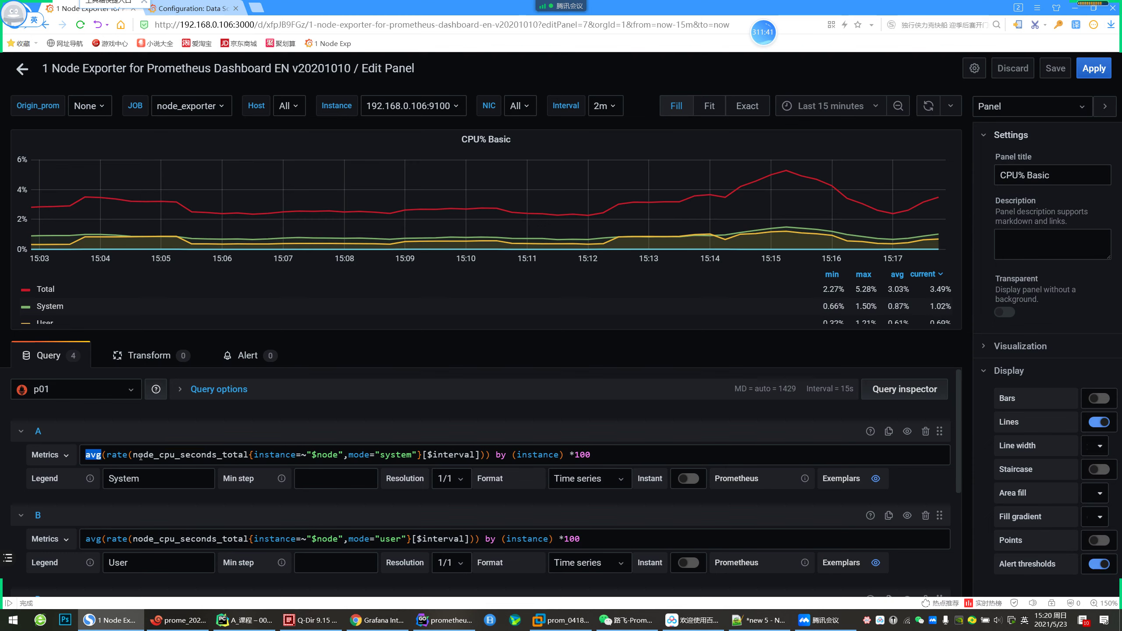
pyautogui.doubleClick(190, 455)
pyautogui.click(412, 106)
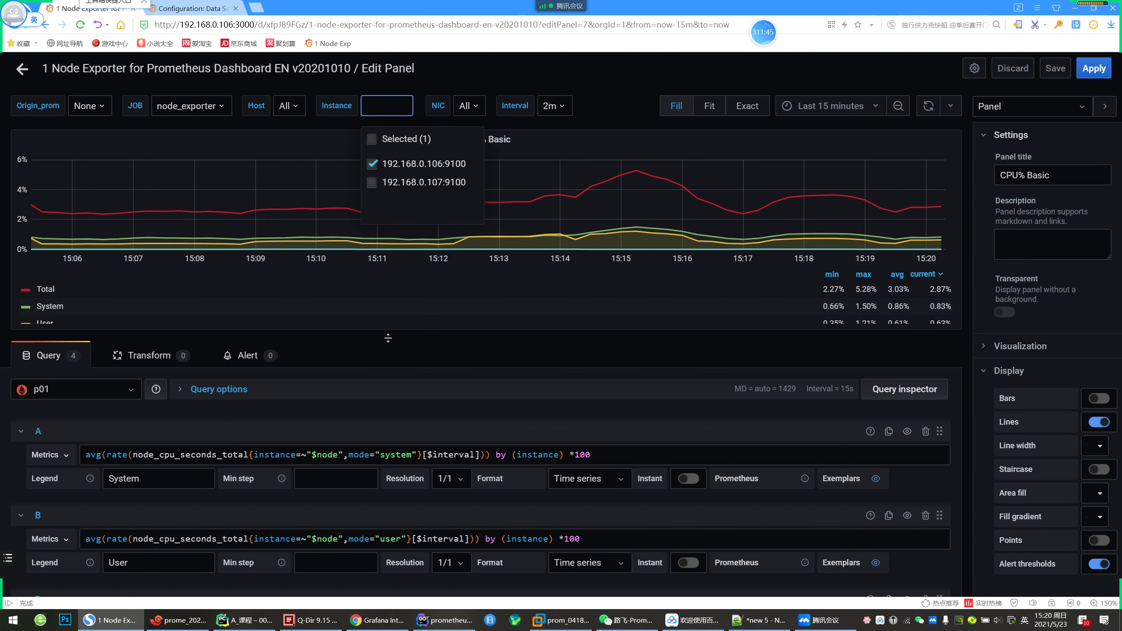
pyautogui.click(384, 427)
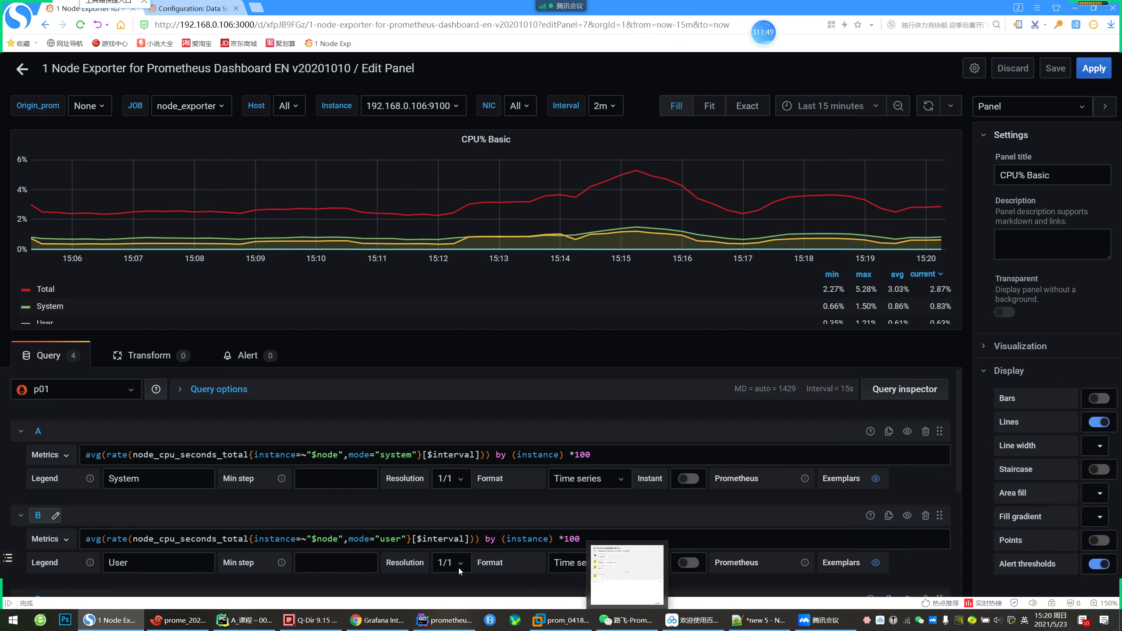
pyautogui.moveTo(384, 625)
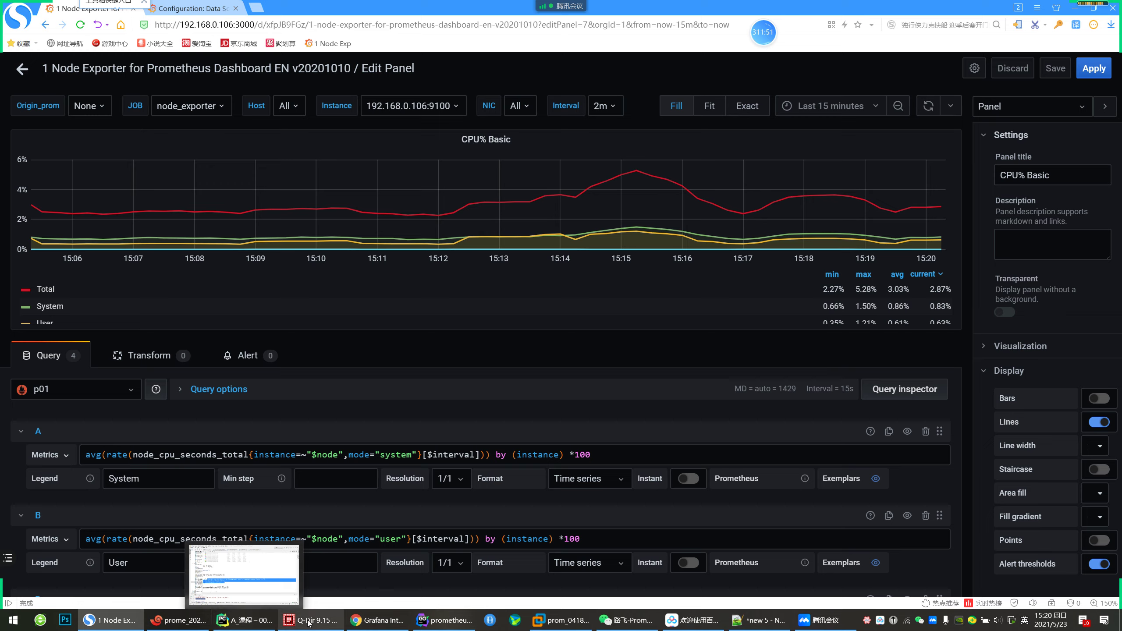
# Return to PyCharm and highlight the aggregation definition and its two example bullets under 聚合在监控中的作用
pyautogui.click(258, 622)
pyautogui.moveTo(380, 384); pyautogui.dragTo(128, 340)
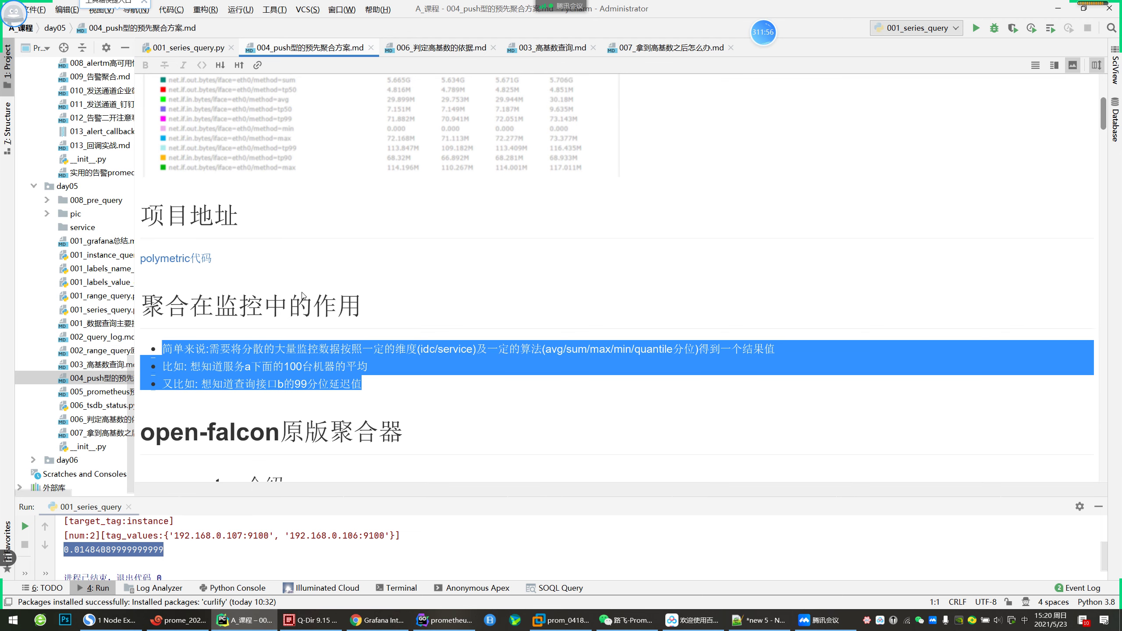
pyautogui.moveTo(379, 383); pyautogui.dragTo(131, 362)
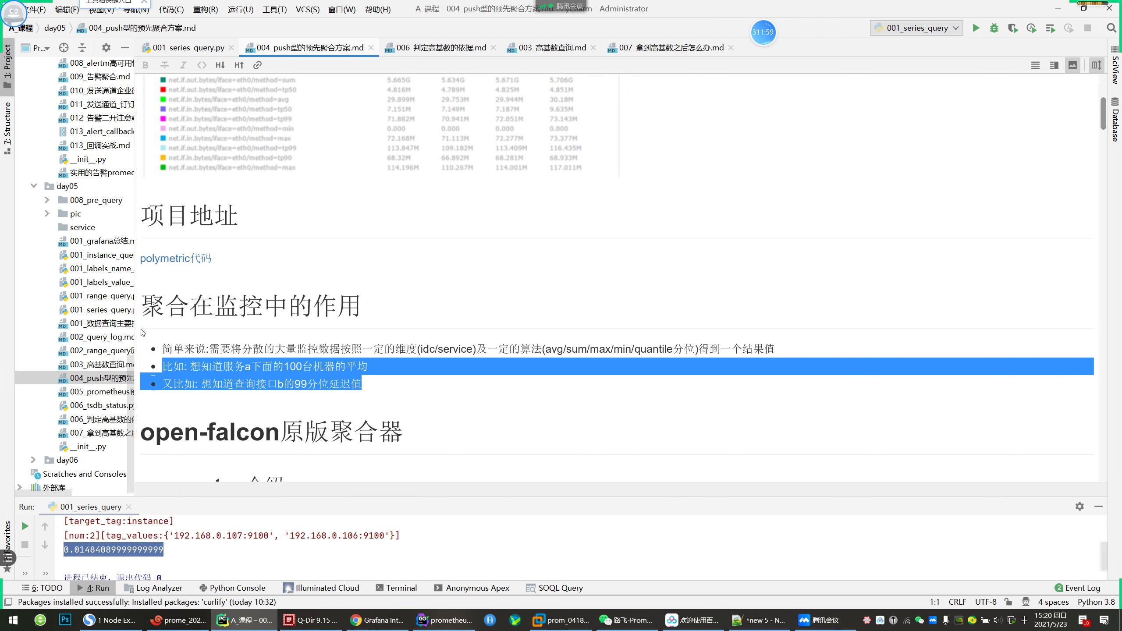
# Read the open-falcon原版聚合器 section through endpoint多的聚合断点问题 and highlight the first cause, about the slow original interface
pyautogui.scroll(-1, 260, 348)
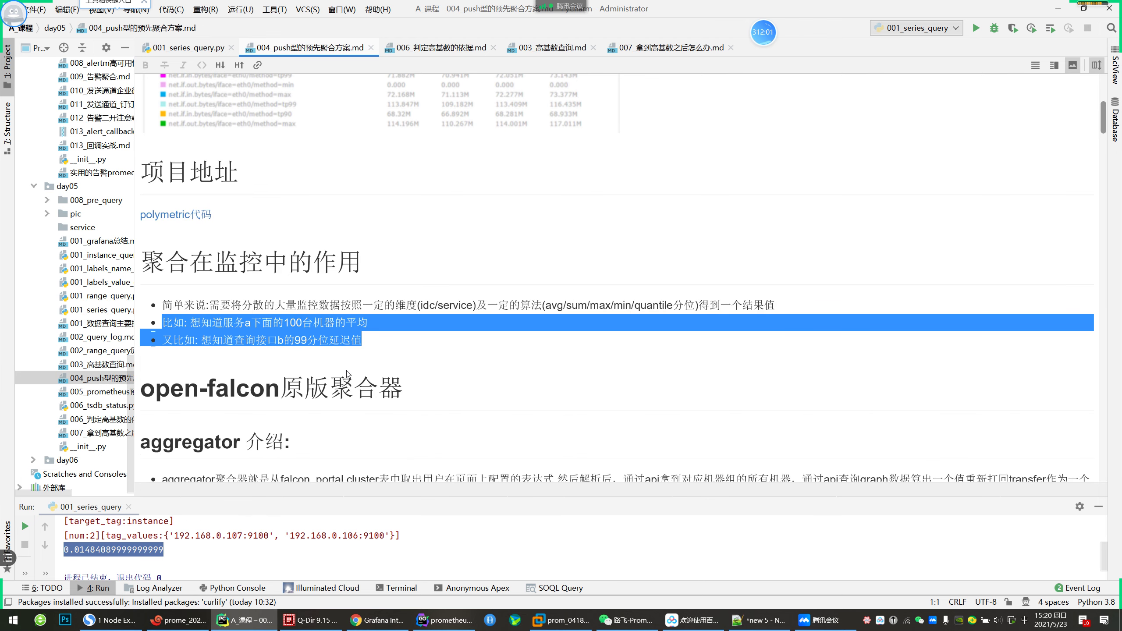
pyautogui.scroll(-3, 375, 369)
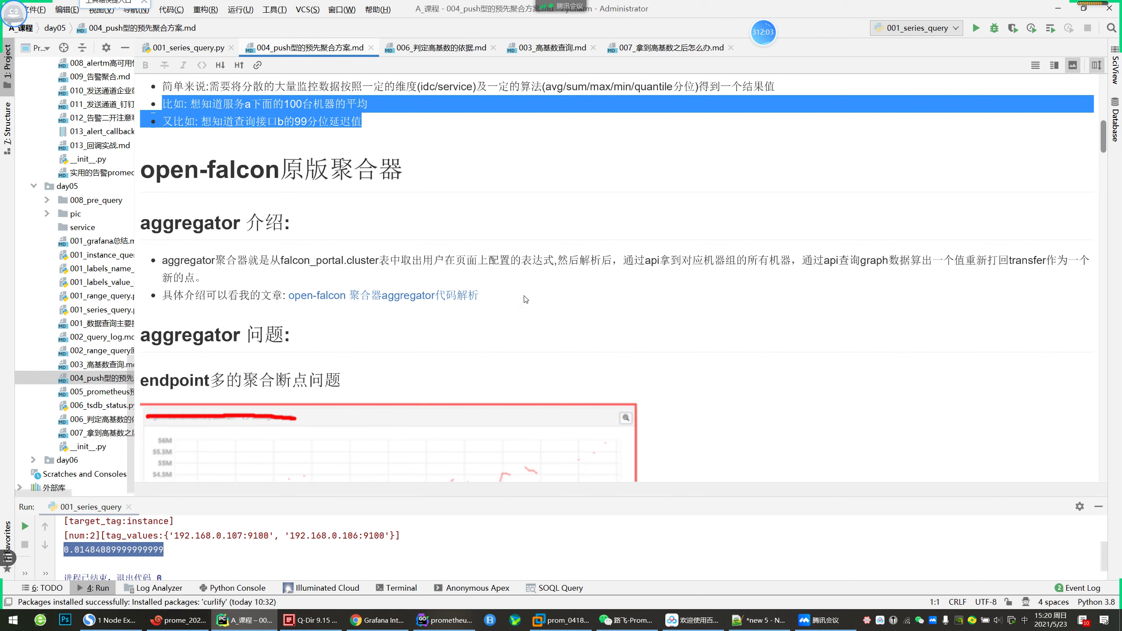
pyautogui.moveTo(300, 171); pyautogui.dragTo(404, 175)
pyautogui.click(426, 243)
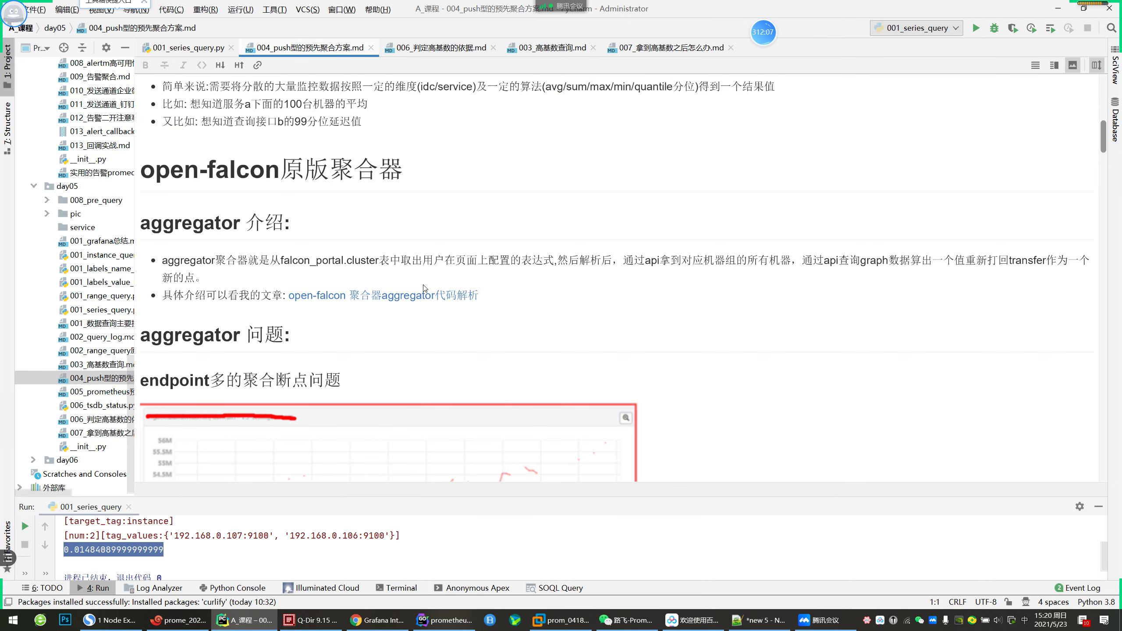
pyautogui.scroll(-2, 424, 288)
pyautogui.scroll(-2, 601, 250)
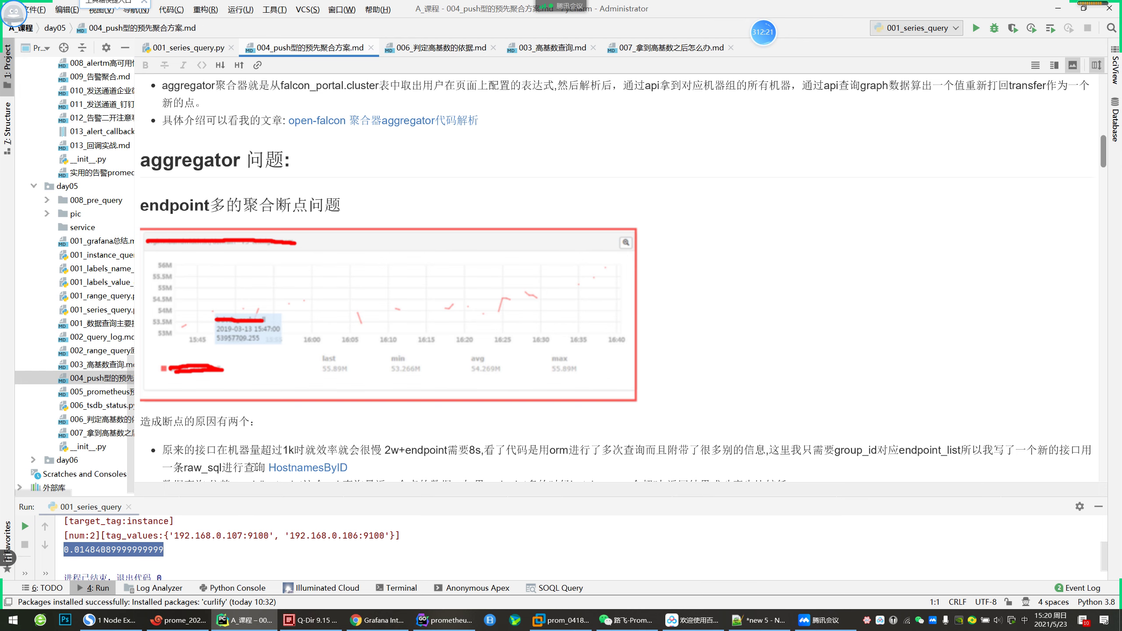
pyautogui.scroll(-3, 510, 426)
pyautogui.moveTo(416, 387); pyautogui.dragTo(456, 400)
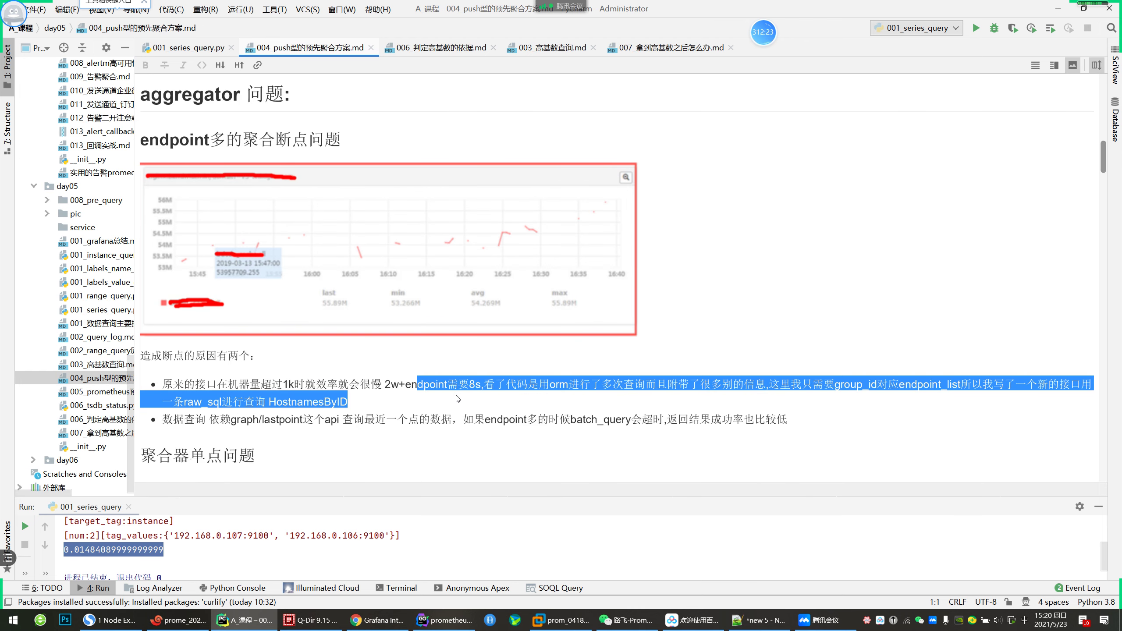
# Highlight the second cause, about batch_query timeouts, and read on through 聚合器单点问题 and 架构说明 to the aggregation strategy bullets
pyautogui.tripleClick(457, 419)
pyautogui.scroll(15, 423, 422)
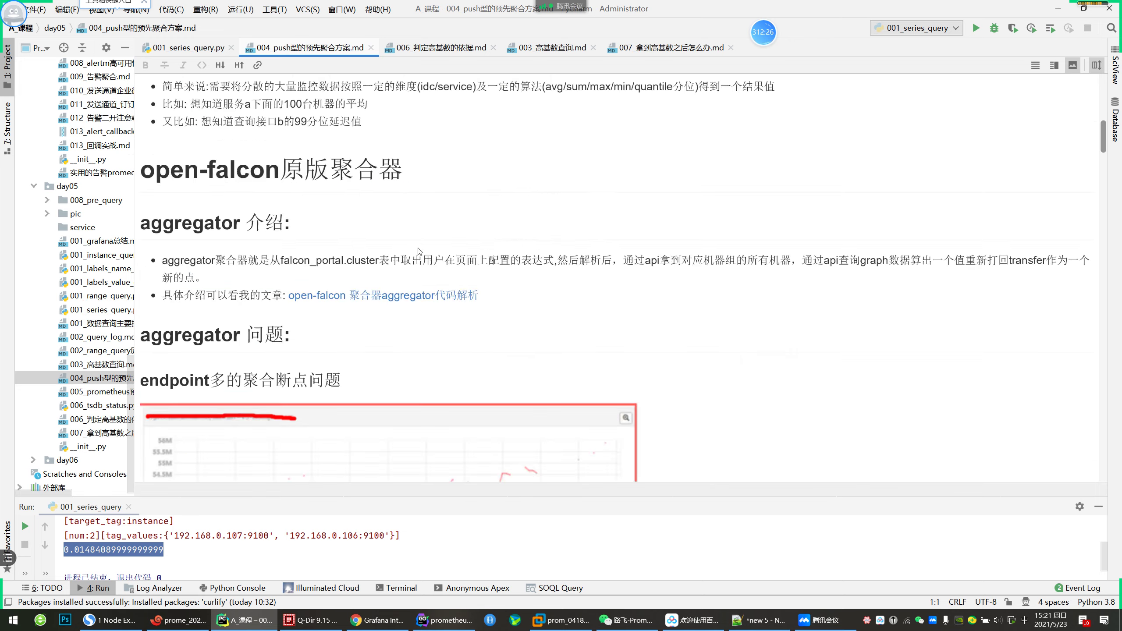
pyautogui.scroll(-15, 526, 338)
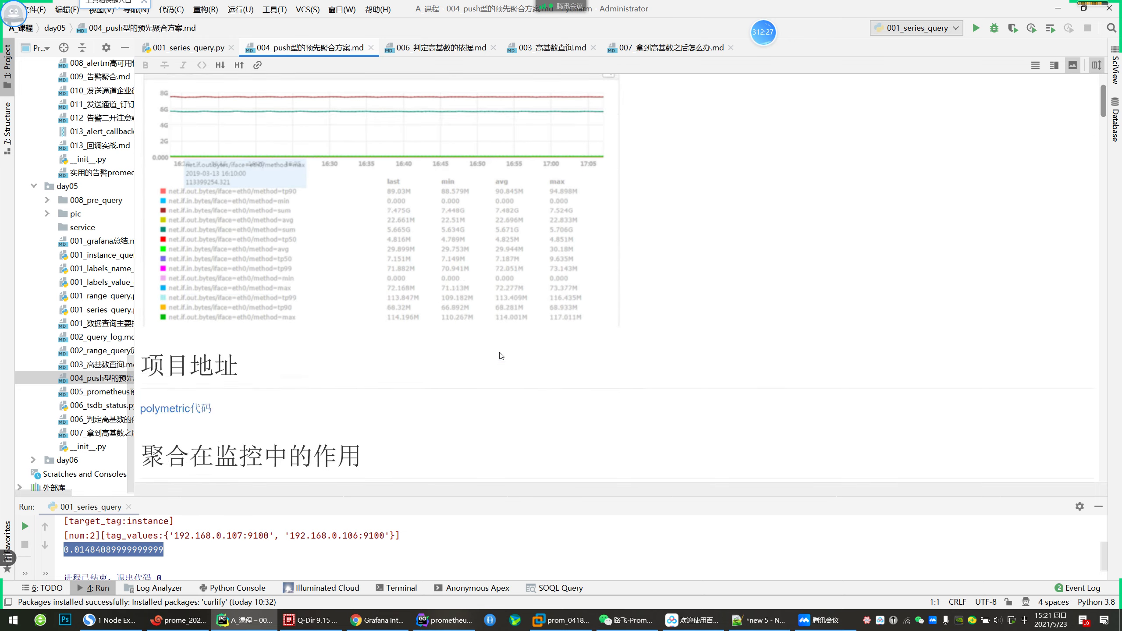
pyautogui.scroll(-10, 478, 423)
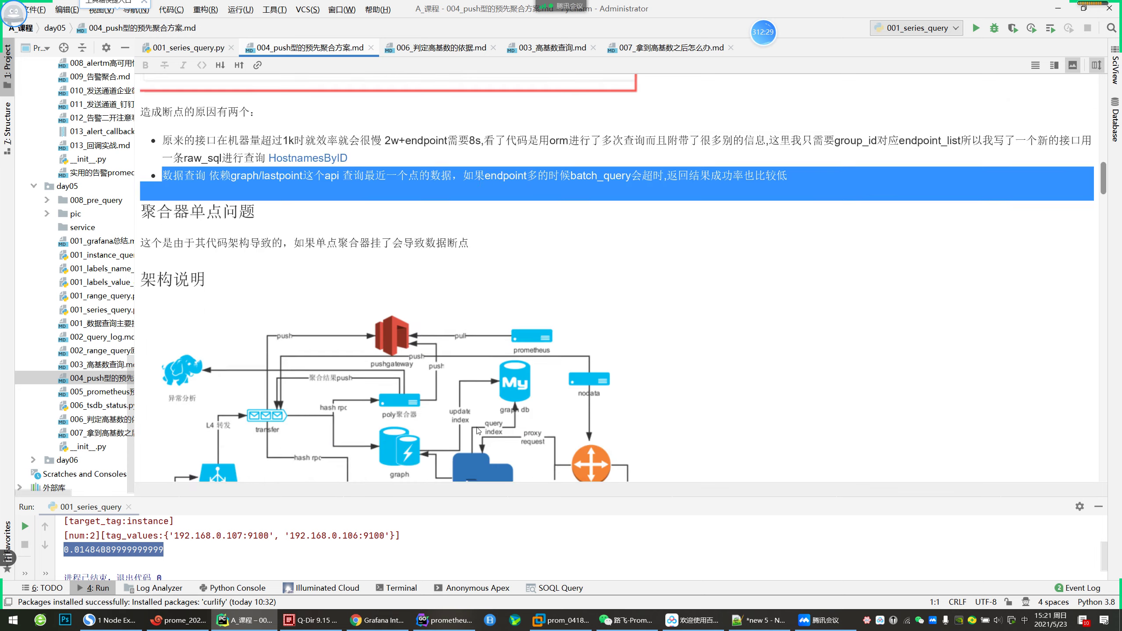
pyautogui.scroll(-5, 498, 439)
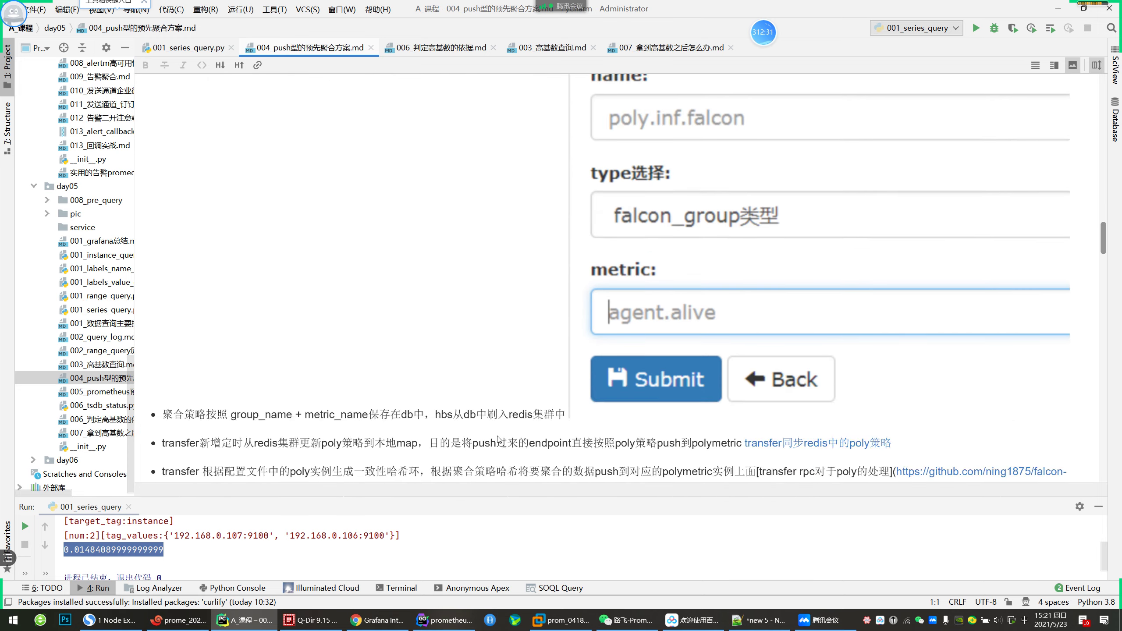
pyautogui.scroll(2, 497, 439)
pyautogui.scroll(-2, 705, 394)
pyautogui.scroll(-3, 706, 393)
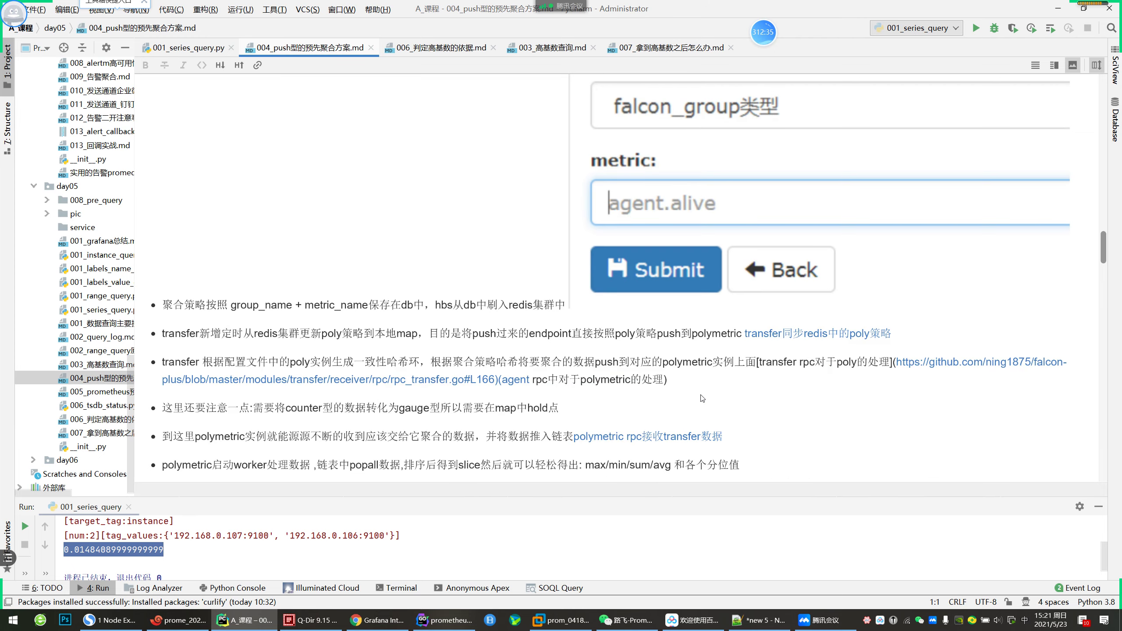
# Read the transfer and polymetric processing bullets, the distribution chart and the Go code sample through its end
pyautogui.scroll(-7, 706, 395)
pyautogui.scroll(4, 603, 366)
pyautogui.moveTo(603, 365); pyautogui.dragTo(297, 328)
pyautogui.click(304, 337)
pyautogui.moveTo(304, 254); pyautogui.dragTo(415, 335)
pyautogui.click(415, 335)
pyautogui.scroll(-12, 462, 405)
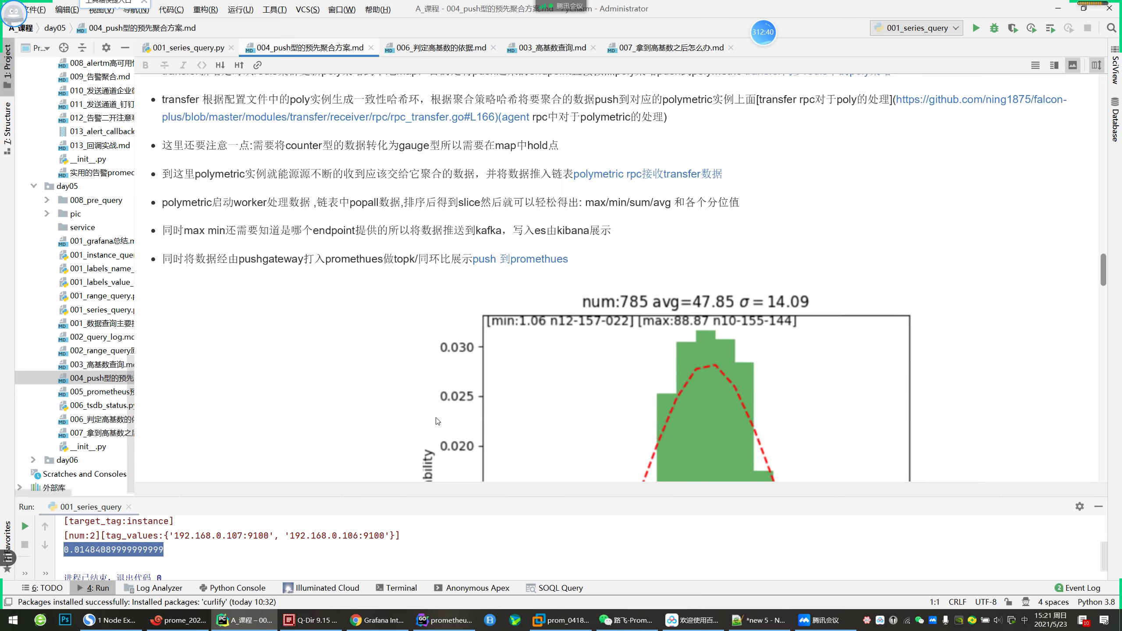
pyautogui.scroll(-5, 461, 406)
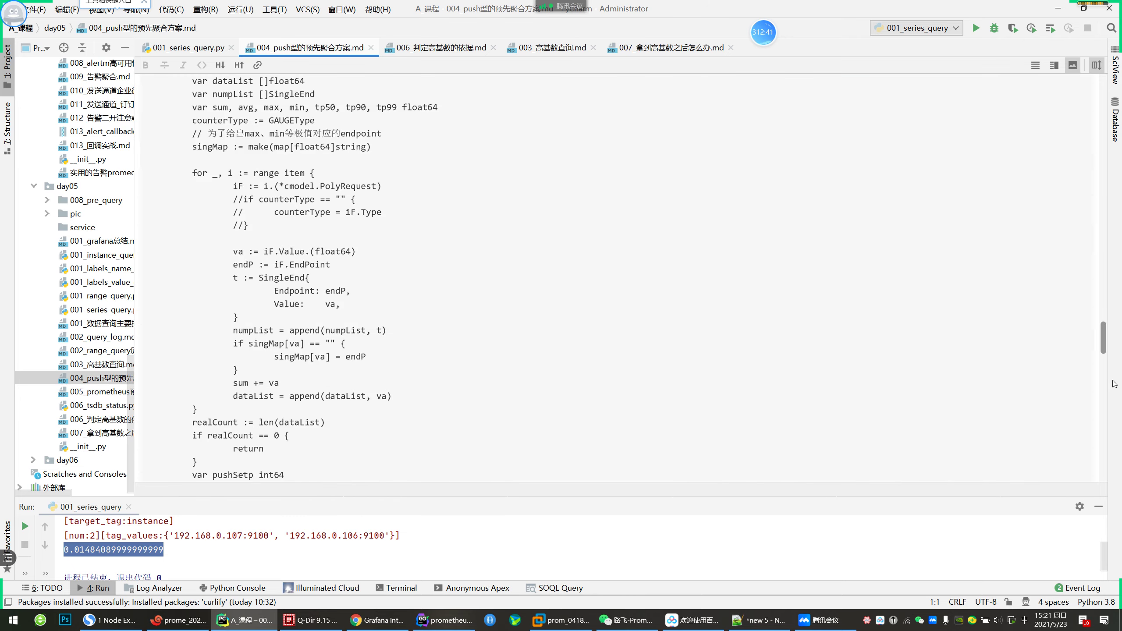
pyautogui.moveTo(1111, 345); pyautogui.dragTo(1112, 393)
pyautogui.moveTo(1107, 355); pyautogui.dragTo(1104, 491)
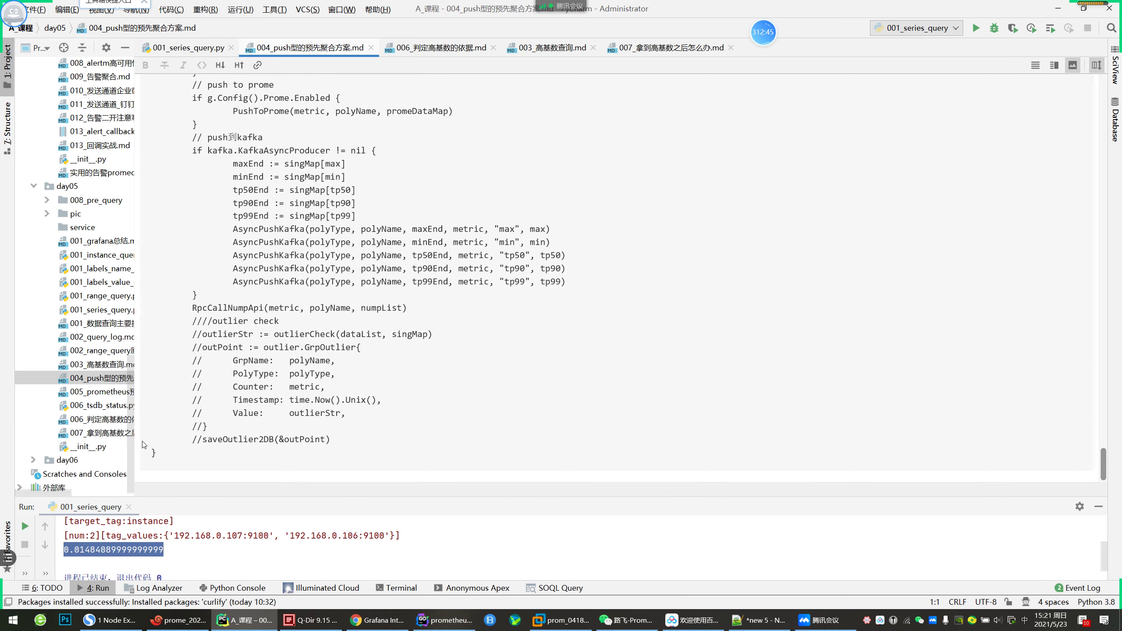
# Widen the project tree and open 005_prometheus预聚合.md from day05 in preview-only view
pyautogui.moveTo(134, 444); pyautogui.dragTo(195, 445)
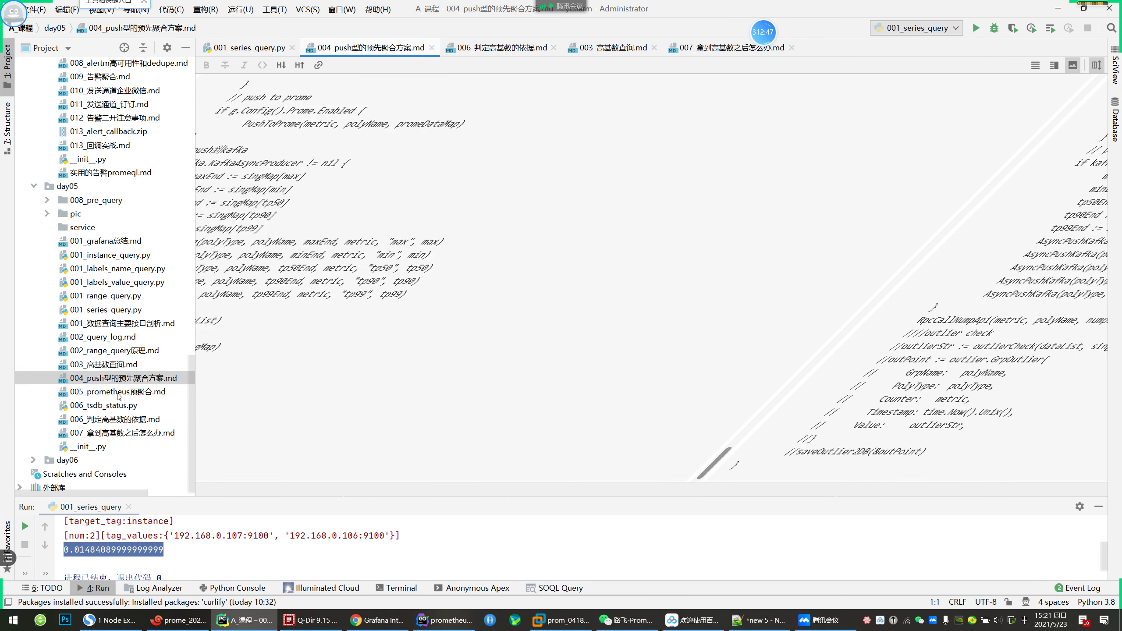
pyautogui.doubleClick(118, 392)
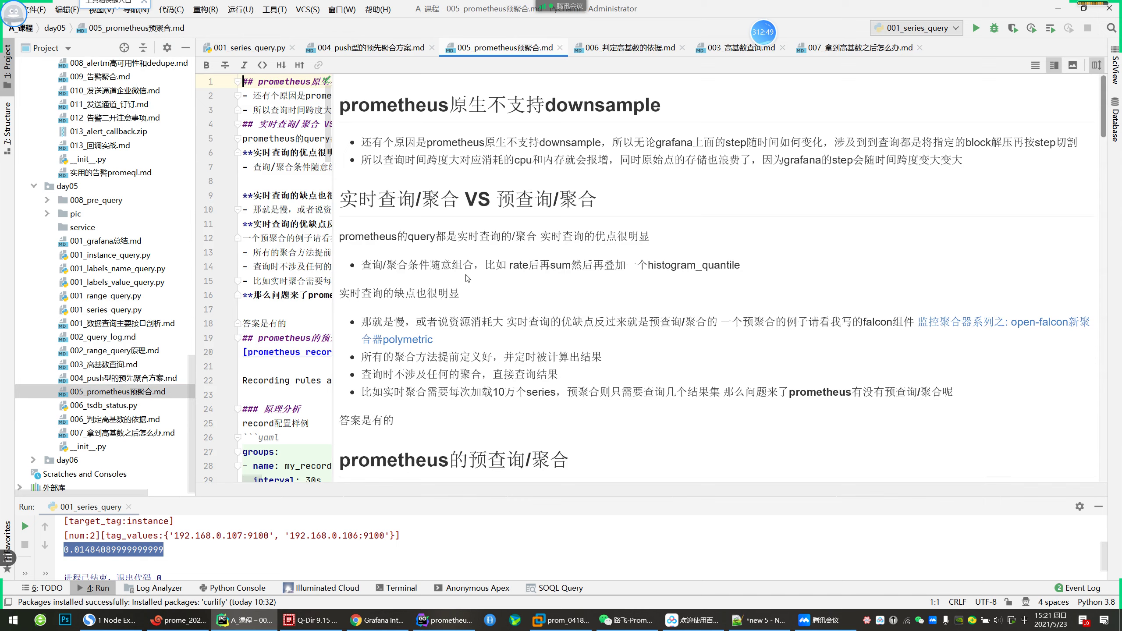
pyautogui.click(1071, 67)
# Highlight the 查询/聚合 wording in the real-time query advantage and the line introducing its drawbacks under 实时查询/聚合 VS 预查询/聚合
pyautogui.moveTo(252, 252); pyautogui.dragTo(366, 249)
pyautogui.click(361, 254)
pyautogui.moveTo(223, 265); pyautogui.dragTo(270, 267)
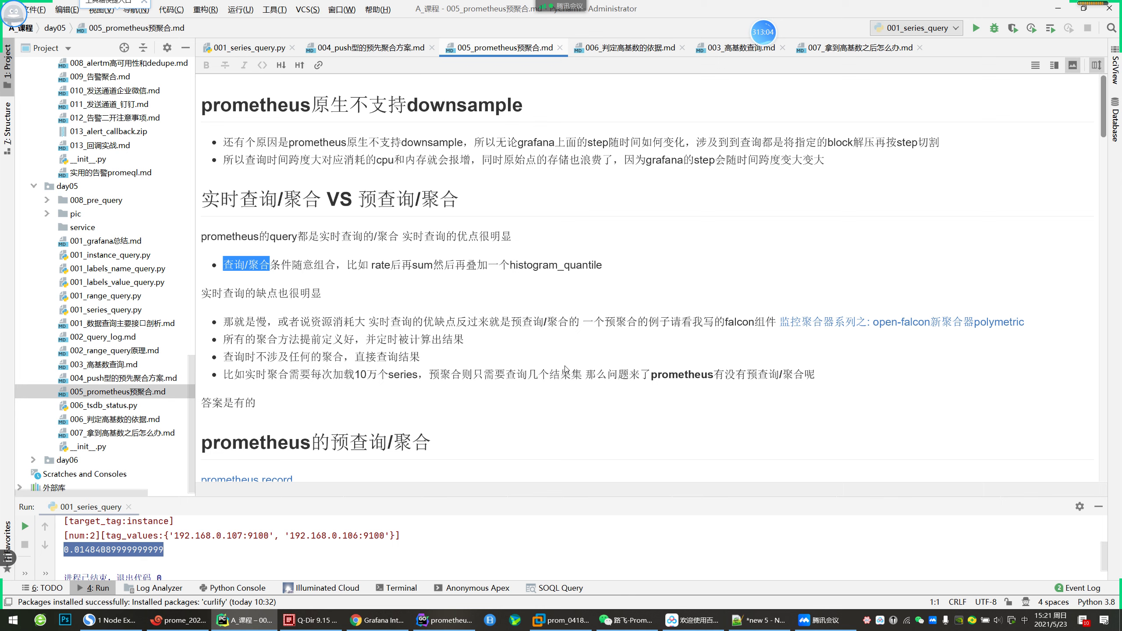
pyautogui.moveTo(267, 293); pyautogui.dragTo(311, 293)
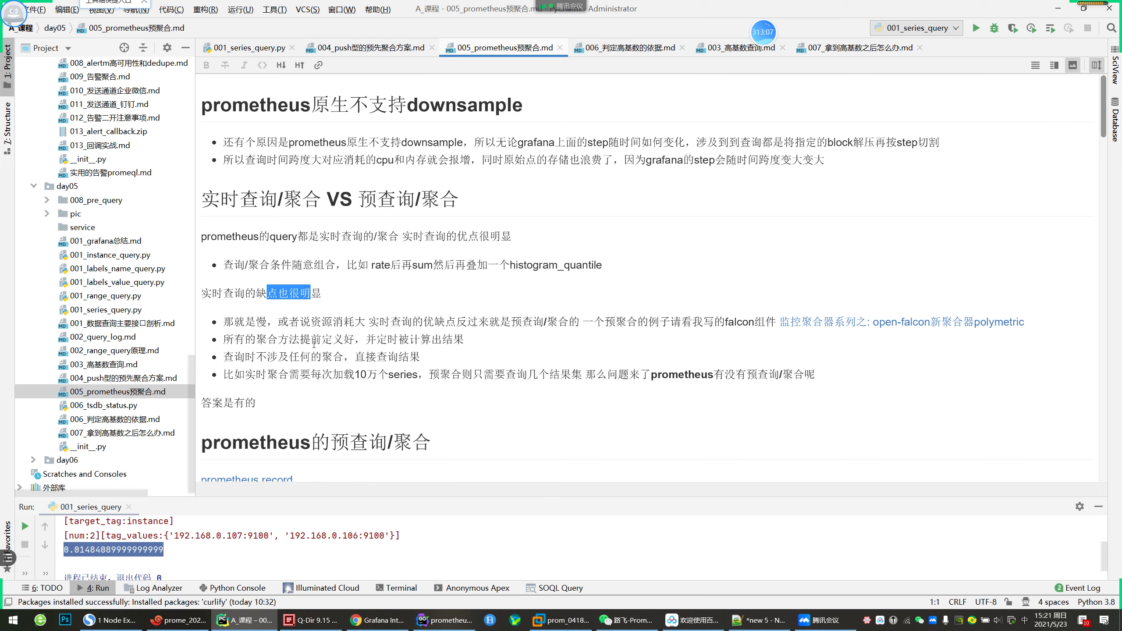
# Switch to Chrome, highlight the Prometheus expression count({__name__=~".+"}) and show its result as a table
pyautogui.click(377, 621)
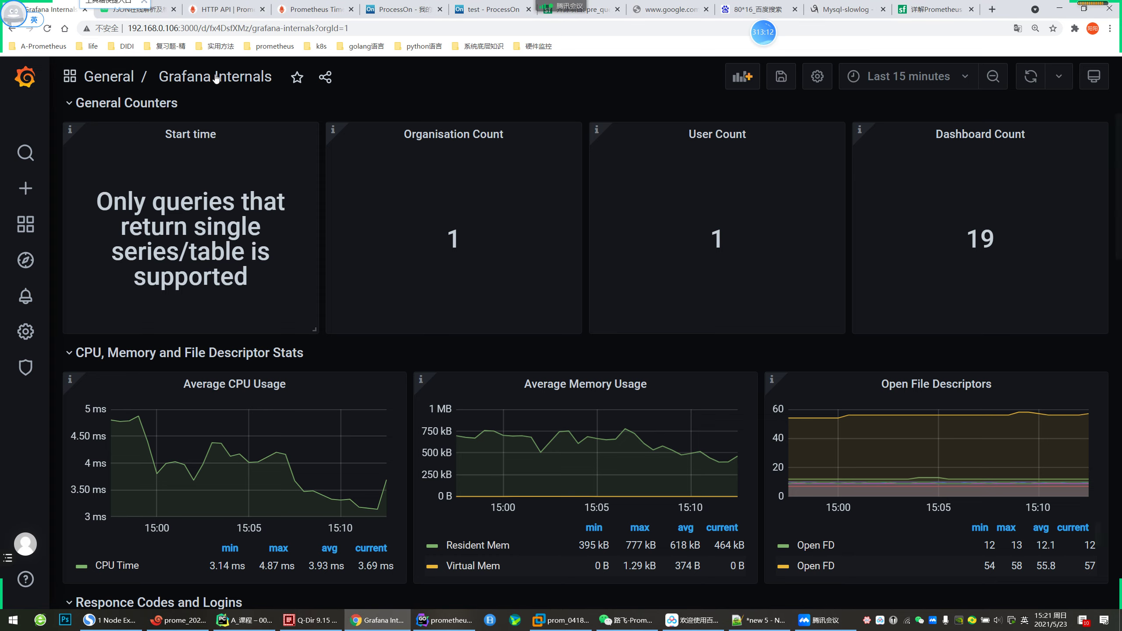
pyautogui.click(204, 6)
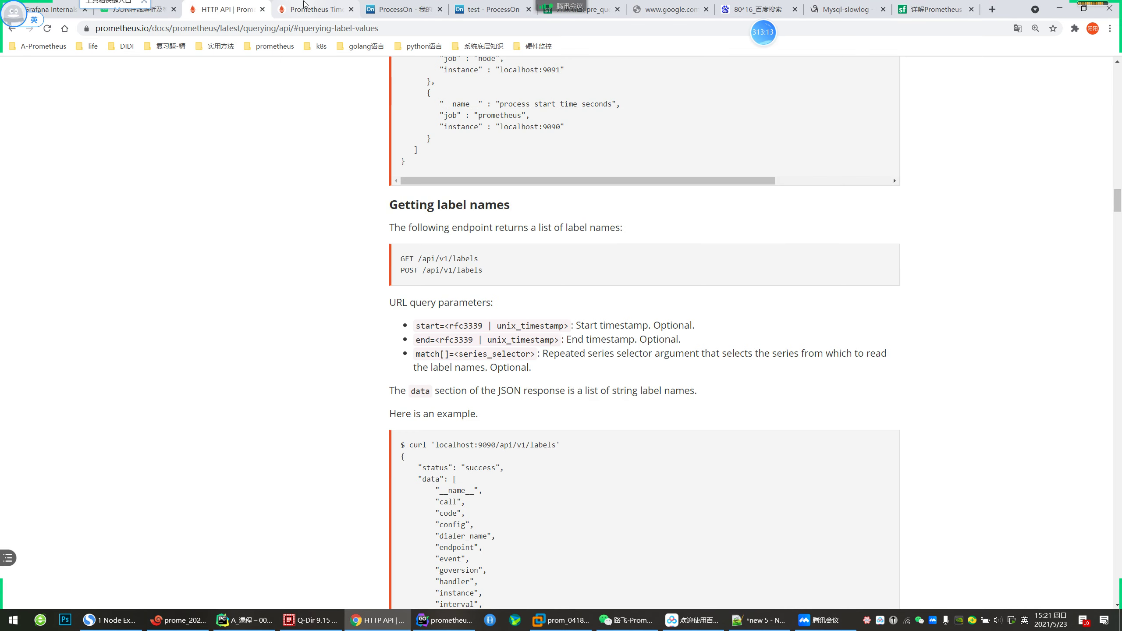
pyautogui.click(314, 9)
pyautogui.moveTo(225, 161); pyautogui.dragTo(29, 166)
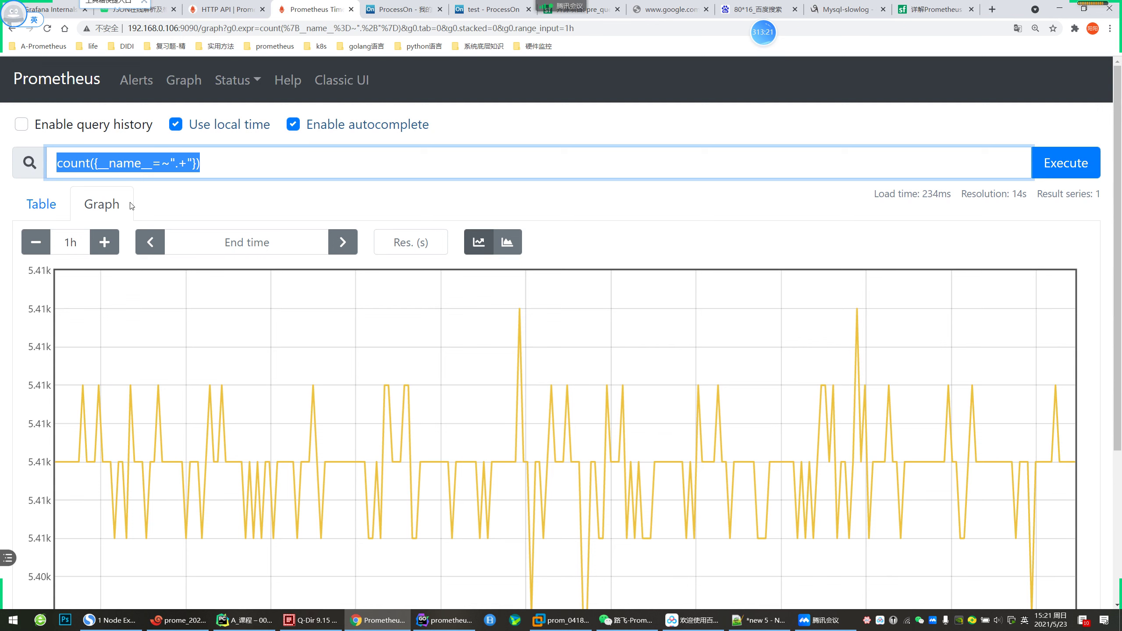
pyautogui.click(66, 205)
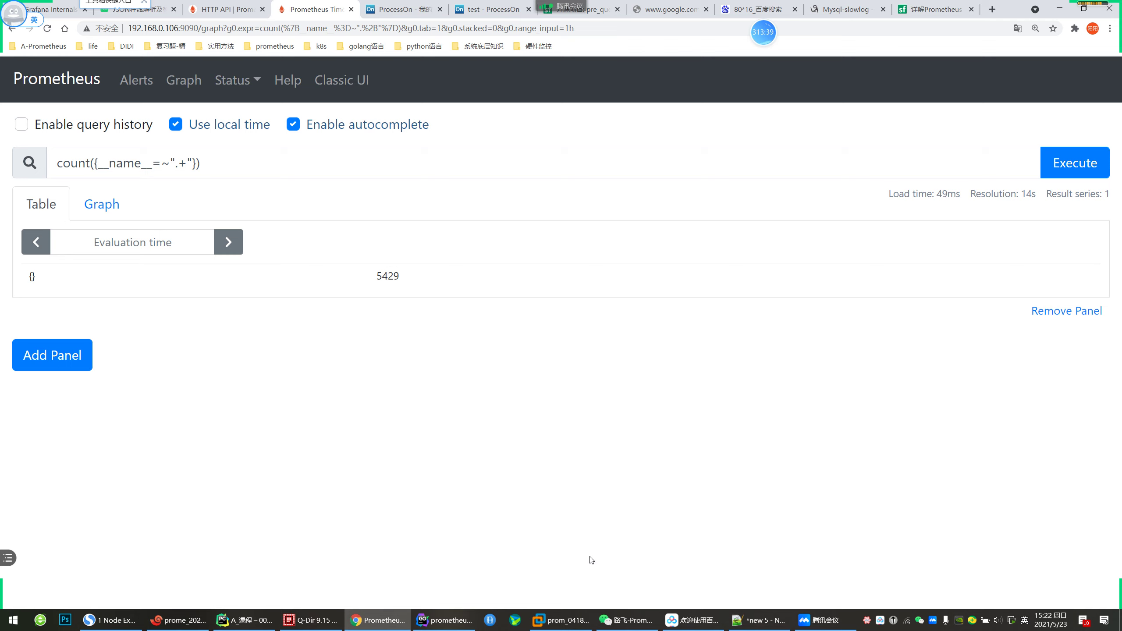
# Check the latest messages in the WeChat course group chat and return to the pre-aggregation notes in PyCharm
pyautogui.moveTo(618, 623)
pyautogui.click(613, 574)
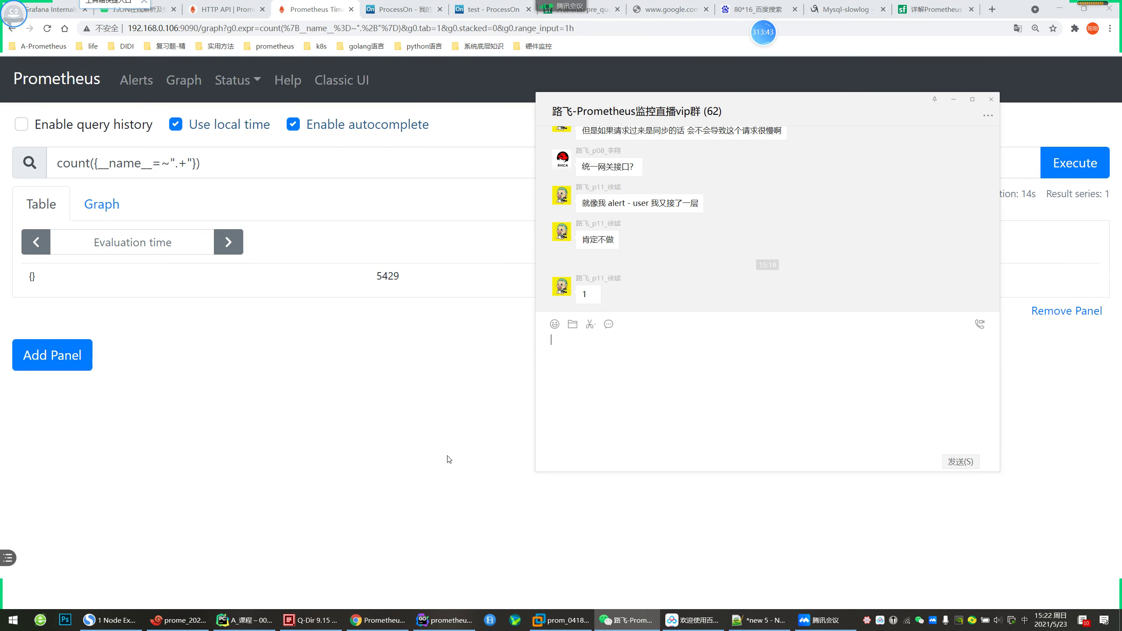
pyautogui.click(302, 446)
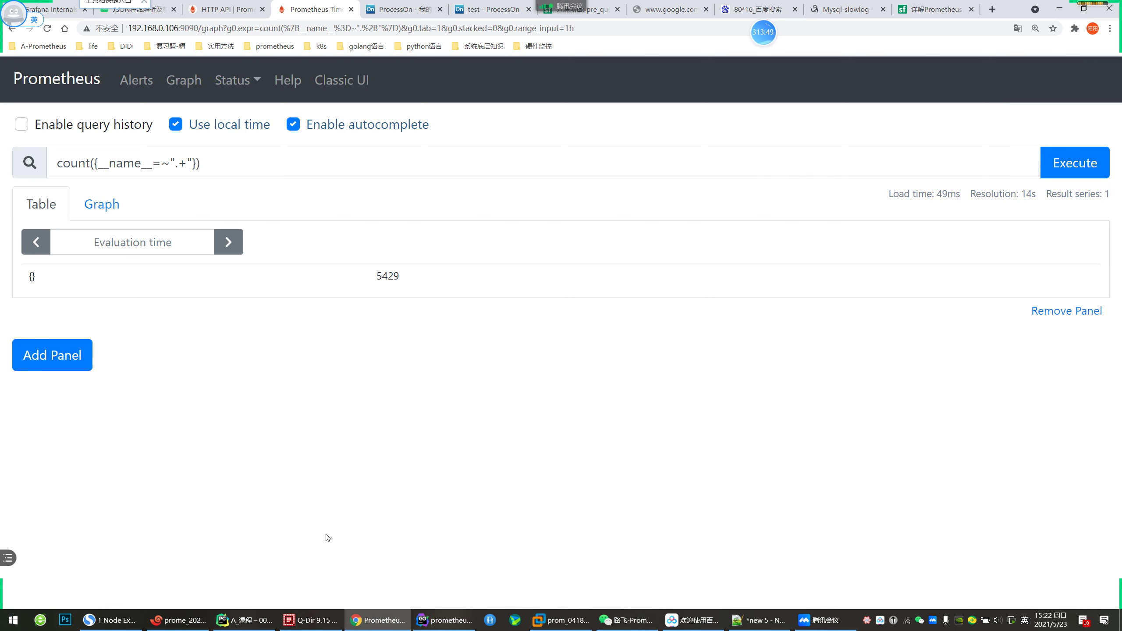
pyautogui.moveTo(246, 614)
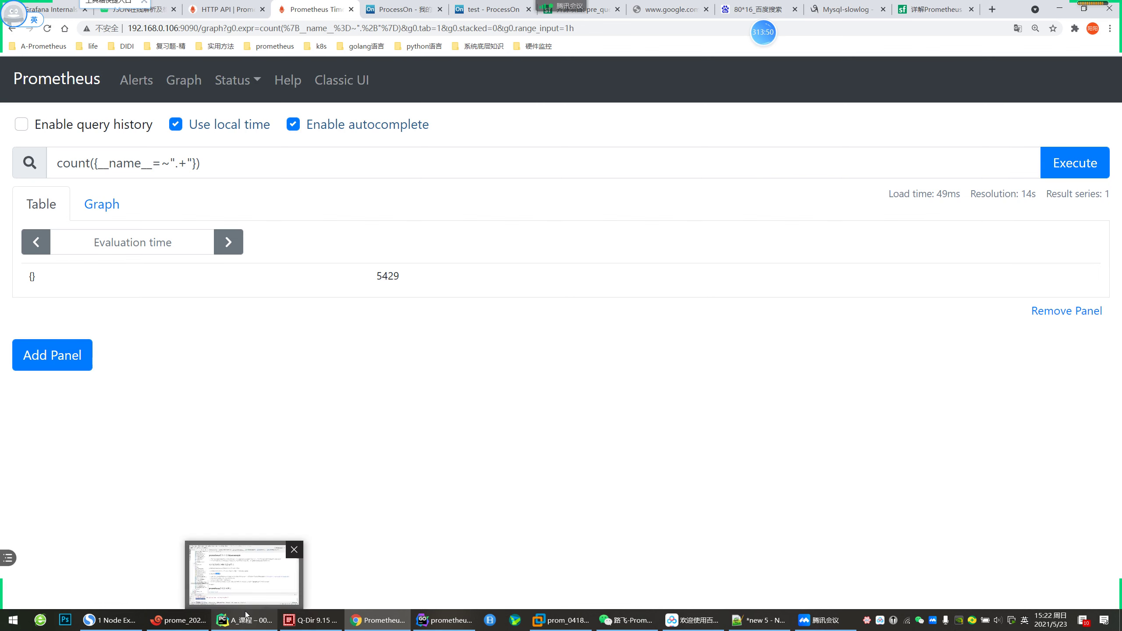
pyautogui.click(264, 587)
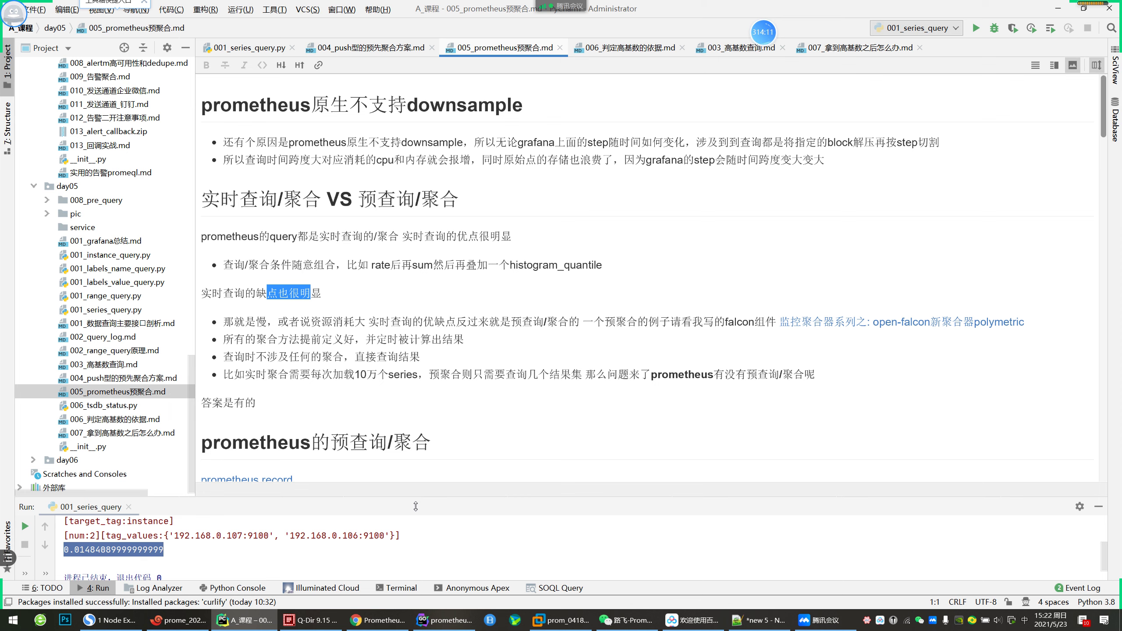
# Highlight the line about Prometheus real-time querying and the bullet on slowness and resource consumption
pyautogui.moveTo(384, 628)
pyautogui.tripleClick(354, 236)
pyautogui.click(354, 236)
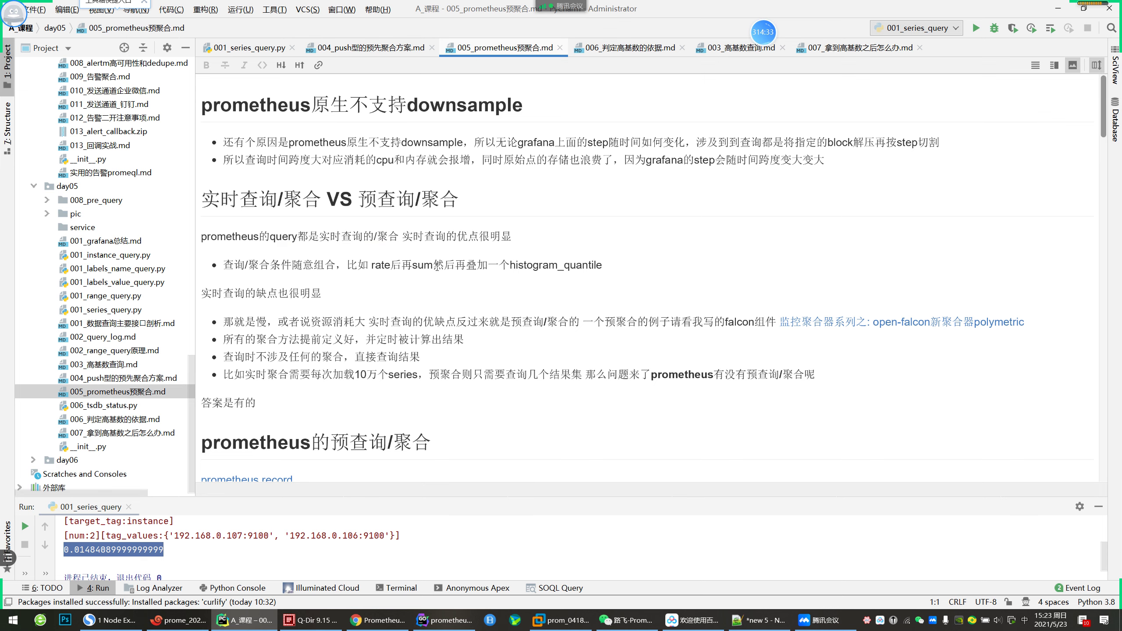
pyautogui.moveTo(277, 322); pyautogui.dragTo(522, 334)
pyautogui.click(418, 323)
# Highlight the bullets on aggregation methods being defined and computed in advance and on querying results directly without aggregation
pyautogui.moveTo(225, 339); pyautogui.dragTo(367, 341)
pyautogui.click(431, 339)
pyautogui.click(246, 342)
pyautogui.click(463, 343)
pyautogui.click(225, 341)
pyautogui.click(360, 347)
pyautogui.moveTo(235, 357); pyautogui.dragTo(399, 356)
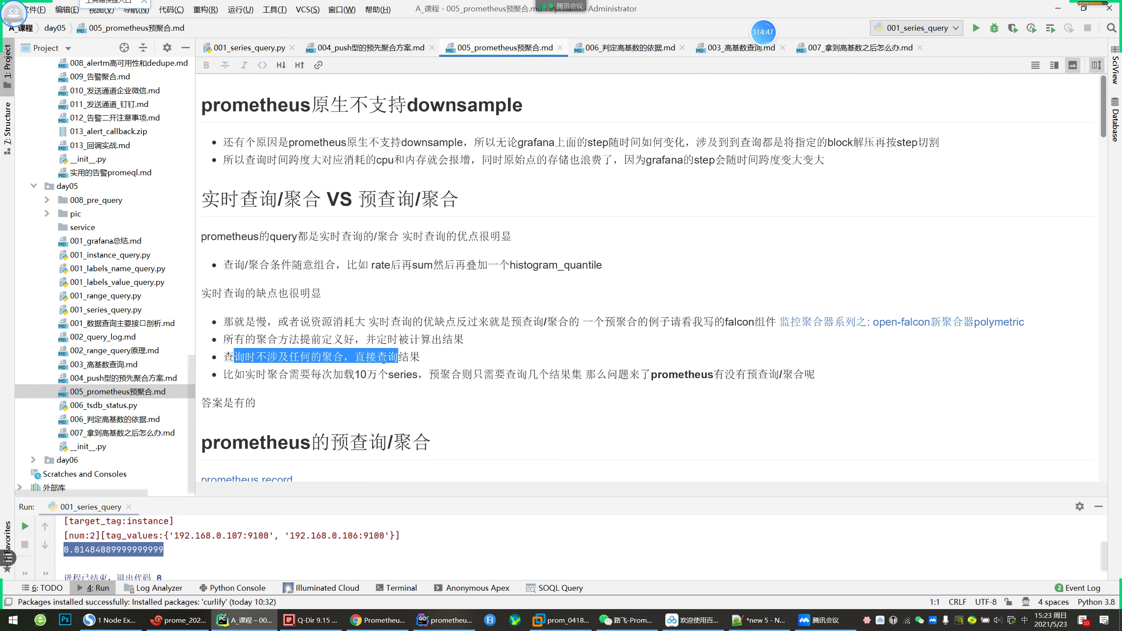
pyautogui.scroll(-1, 400, 356)
pyautogui.moveTo(278, 335); pyautogui.dragTo(368, 341)
pyautogui.click(369, 341)
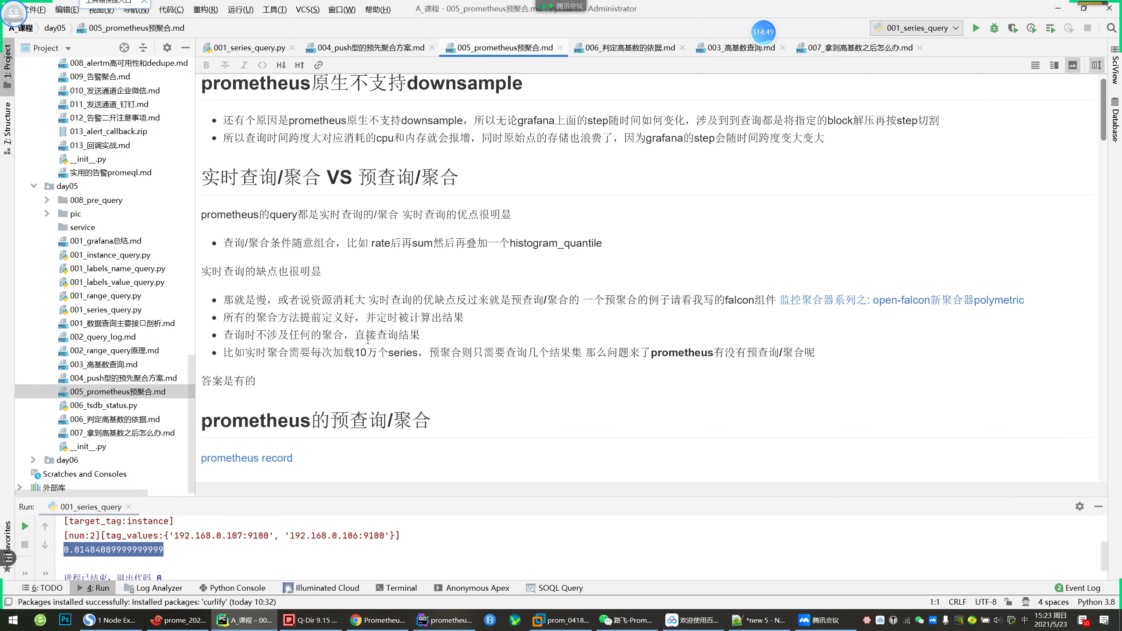
# Switch to Chrome and highlight the count function and the {__name__=~".+"} selector in the Prometheus expression
pyautogui.click(392, 618)
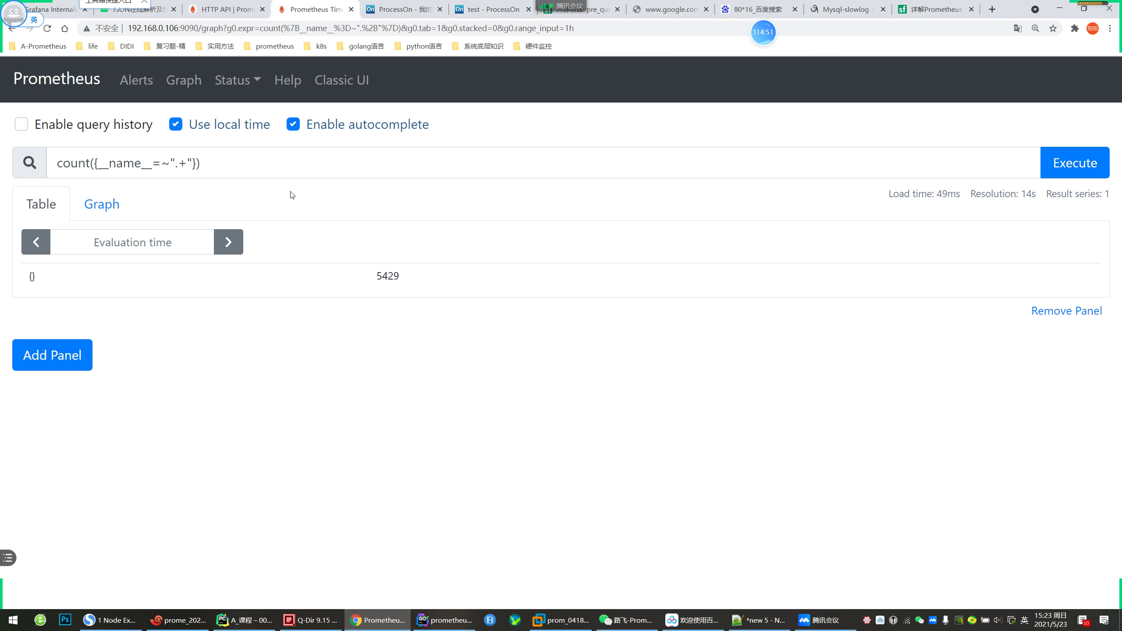
pyautogui.click(215, 4)
pyautogui.hotkey('ctrl', 'Tab')
pyautogui.click(98, 163)
pyautogui.moveTo(98, 164); pyautogui.dragTo(57, 163)
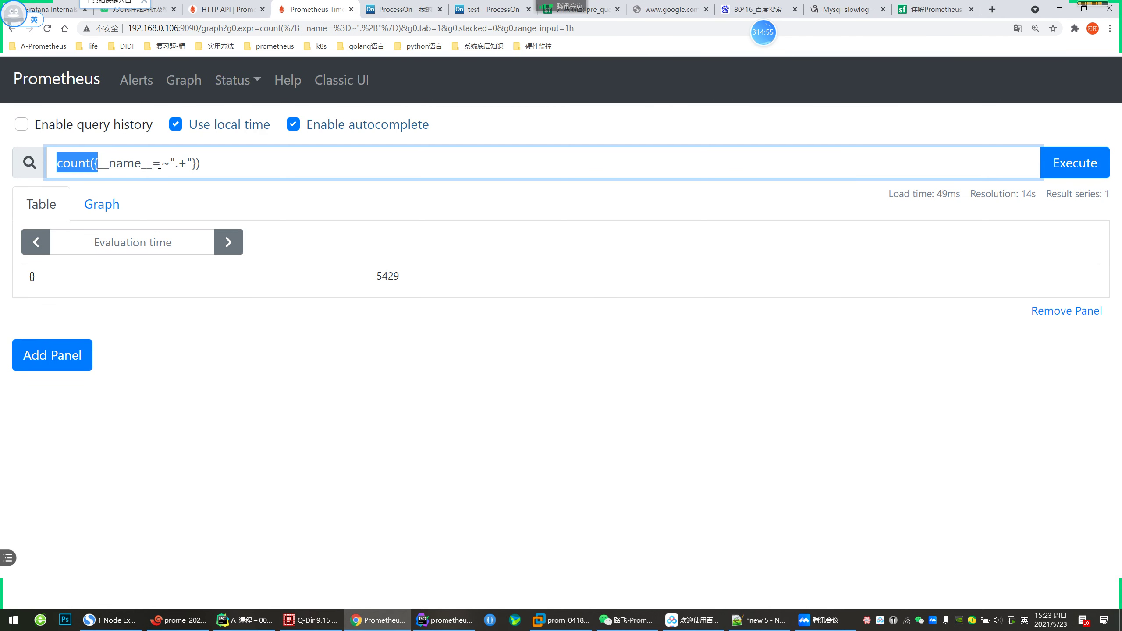
pyautogui.moveTo(170, 163); pyautogui.dragTo(195, 164)
pyautogui.click(192, 163)
pyautogui.moveTo(94, 164); pyautogui.dragTo(192, 164)
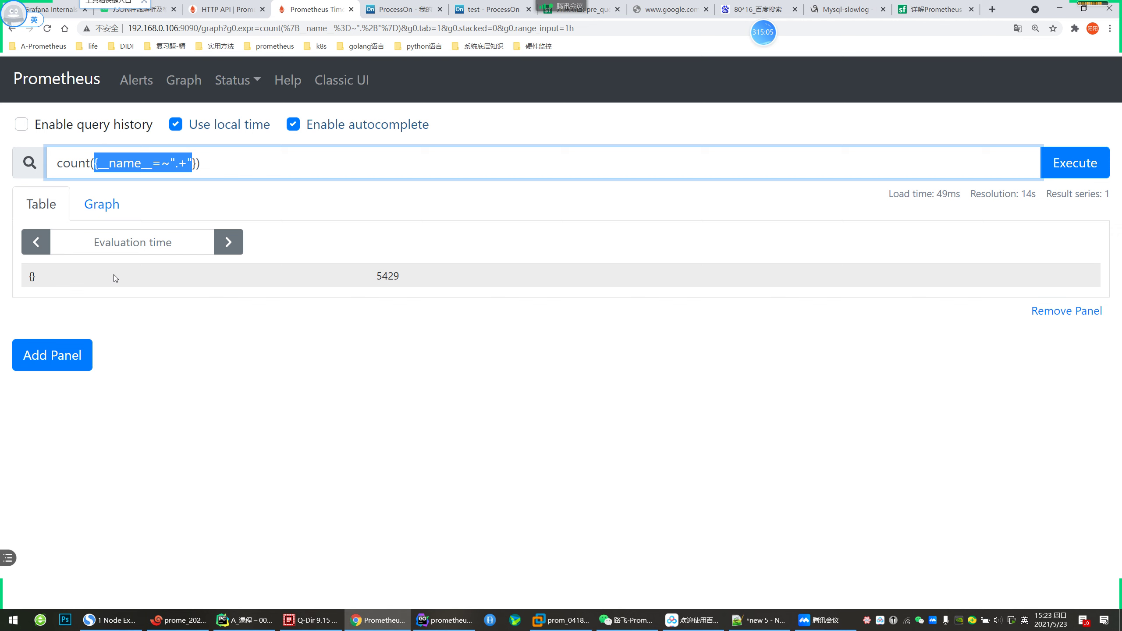
# Return to PyCharm and review the real-time versus pre-computed query comparison, including the 答案是有的 line
pyautogui.moveTo(359, 622)
pyautogui.click(247, 620)
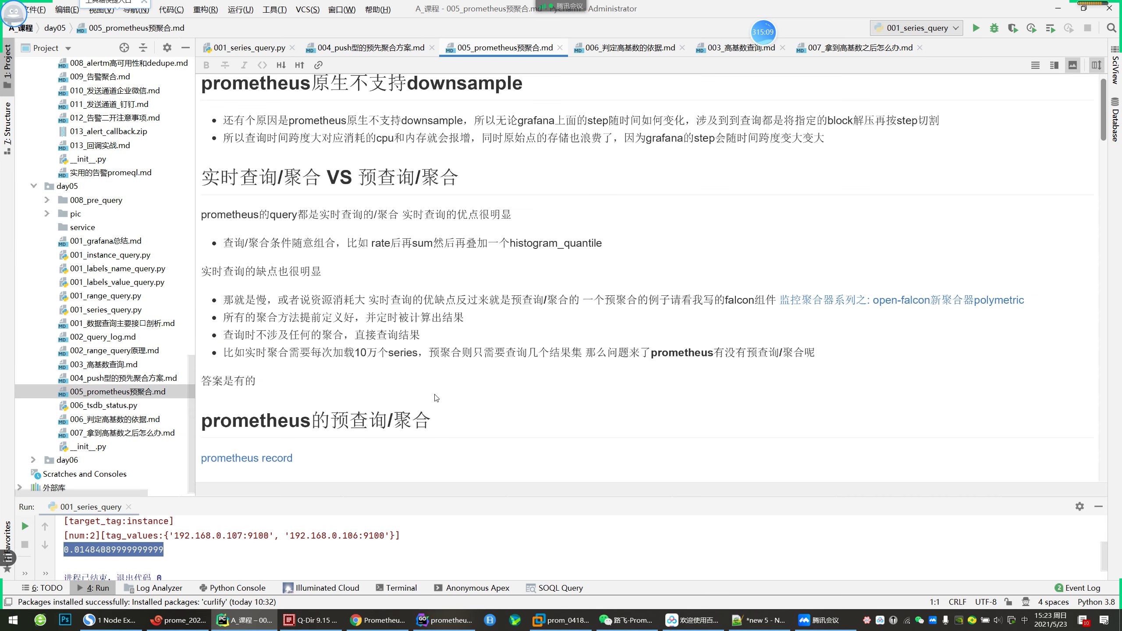
pyautogui.moveTo(256, 385); pyautogui.dragTo(335, 370)
pyautogui.click(335, 369)
pyautogui.scroll(-1, 479, 384)
pyautogui.scroll(2, 488, 369)
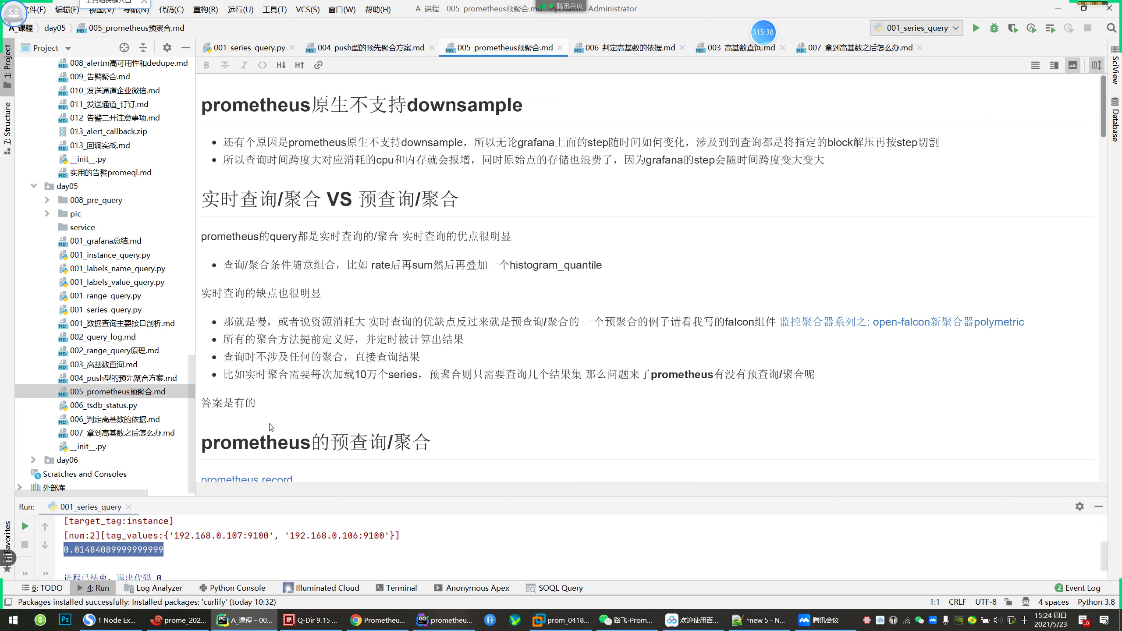
# Switch to Chrome, refresh the Grafana Internals dashboard and view its CPU, memory and response status panels
pyautogui.click(377, 620)
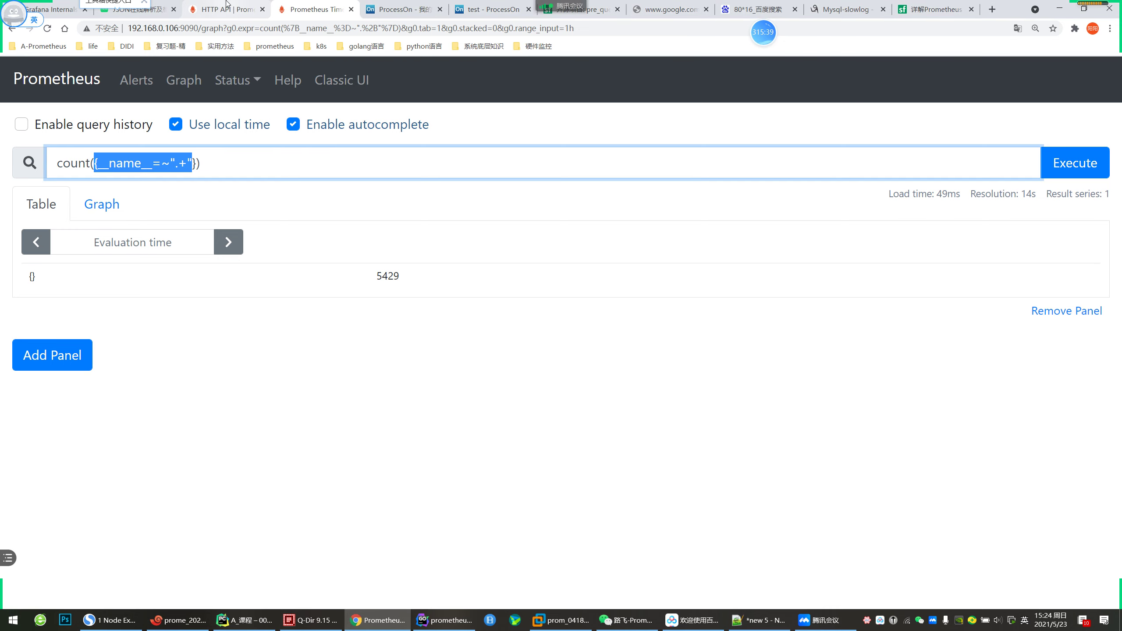
pyautogui.click(187, 12)
pyautogui.click(48, 10)
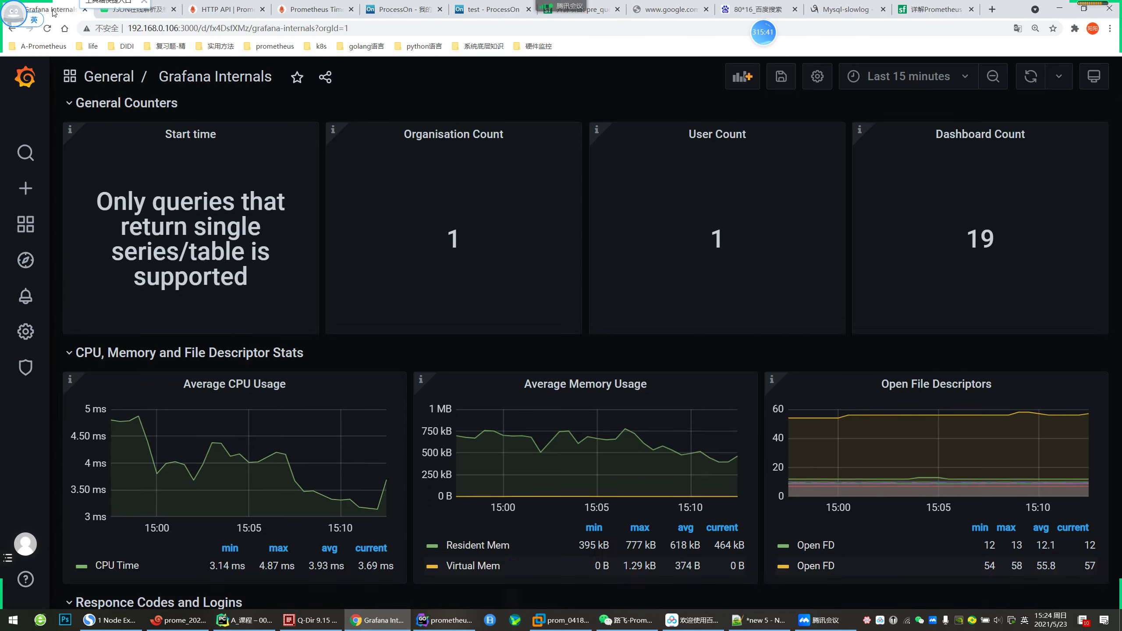
pyautogui.scroll(-5, 814, 247)
pyautogui.click(1025, 81)
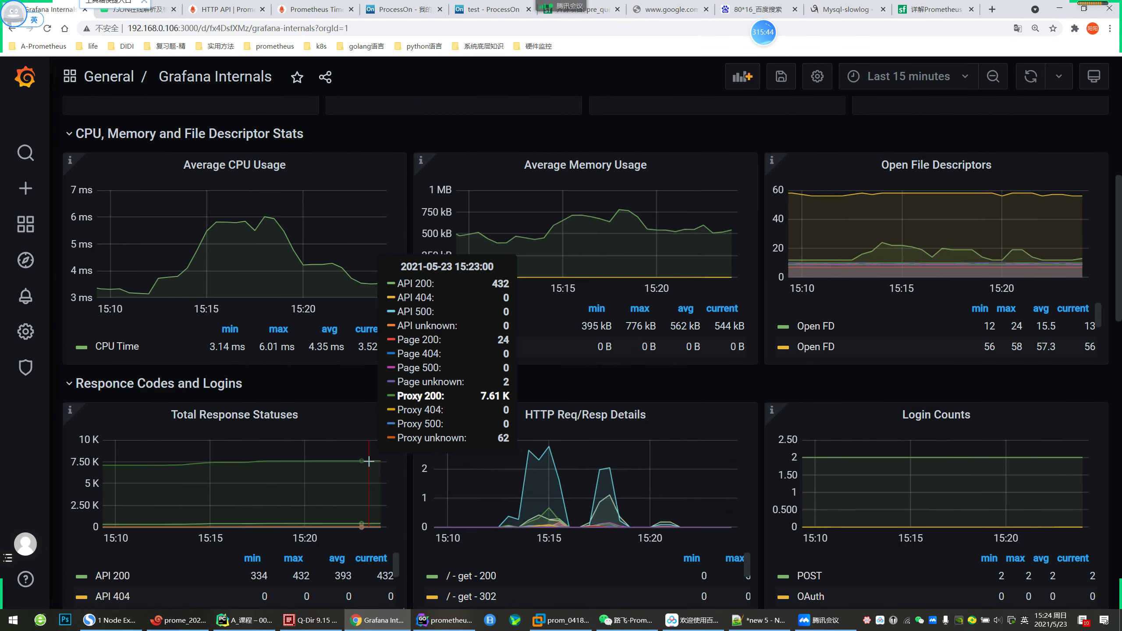
pyautogui.scroll(-3, 403, 440)
pyautogui.scroll(5, 330, 373)
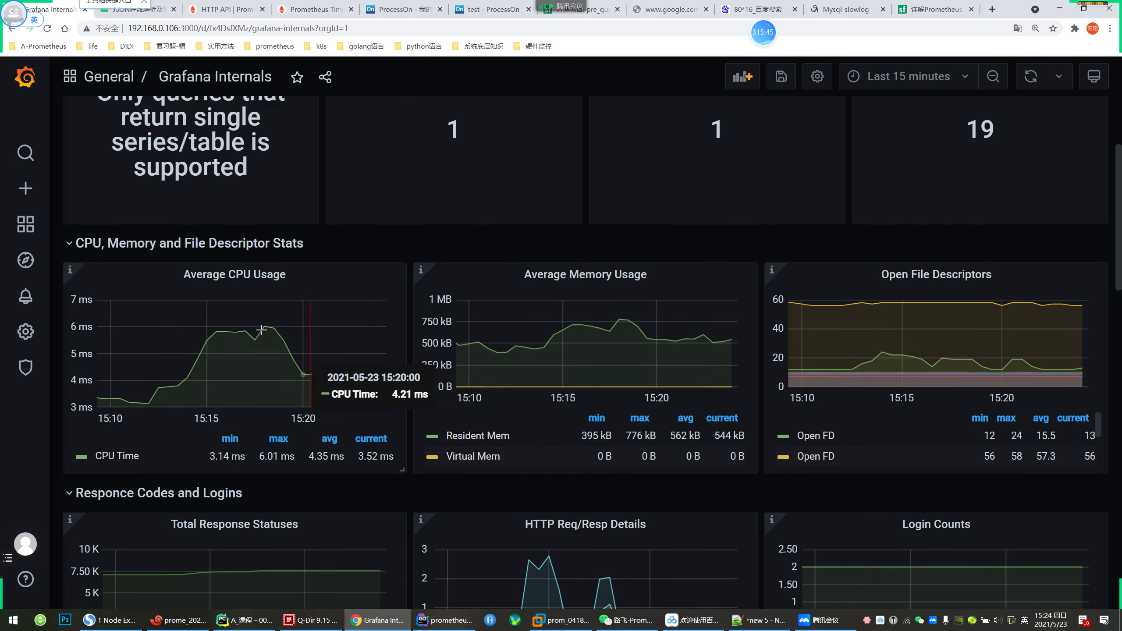
pyautogui.click(256, 279)
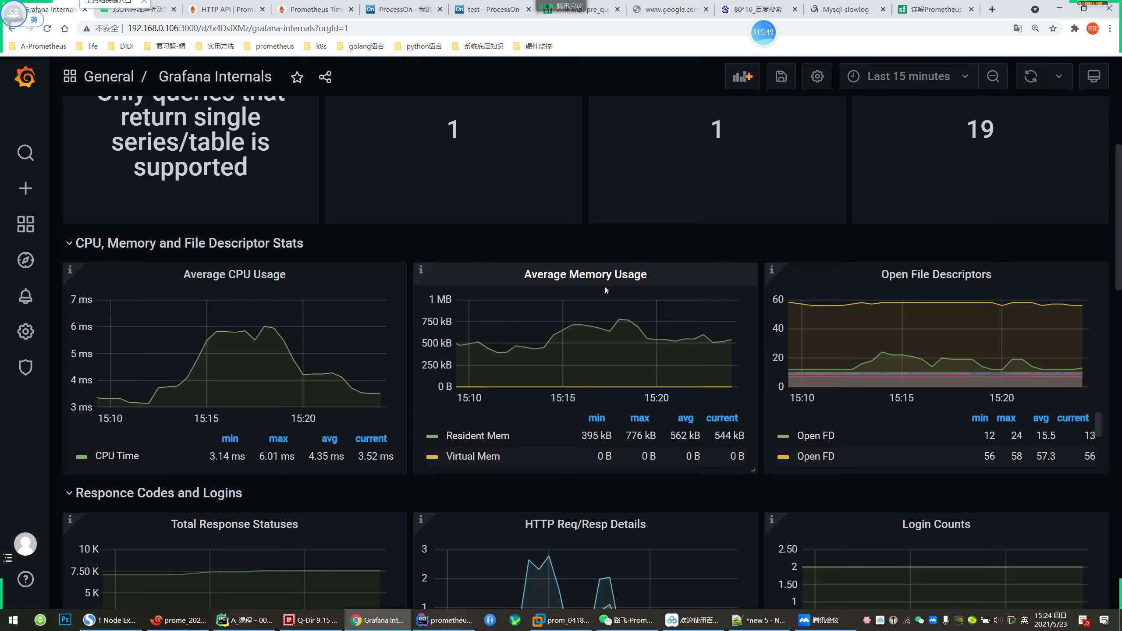
# Switch to Sogou browser and highlight query A of the CPU% Basic panel, including its node_cpu_seconds_total metric
pyautogui.click(110, 620)
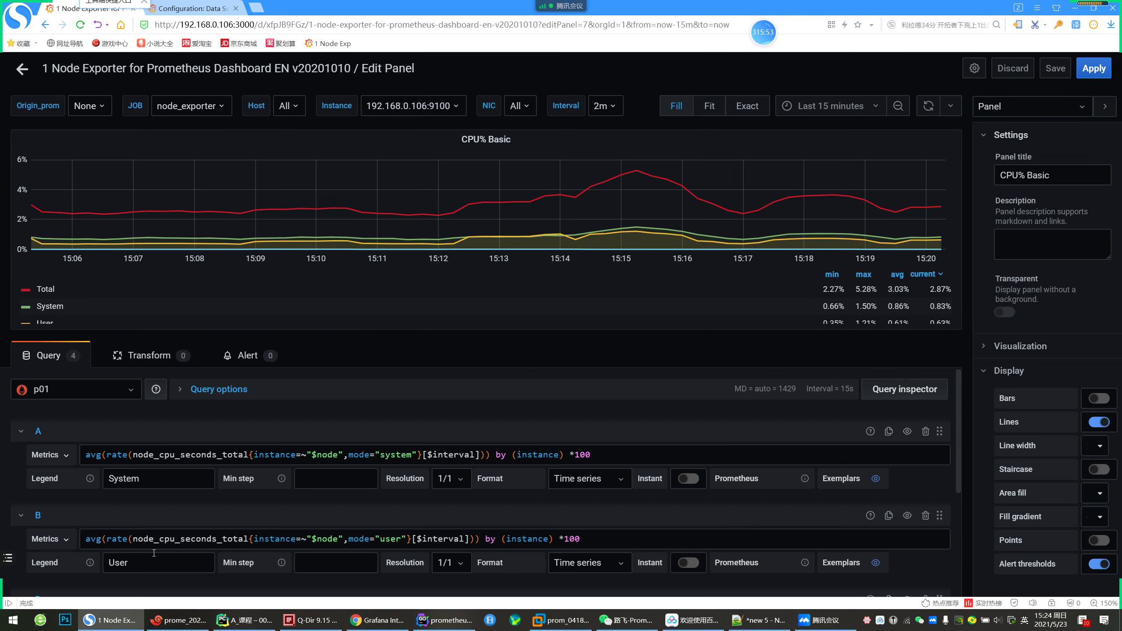
pyautogui.moveTo(118, 538); pyautogui.dragTo(107, 538)
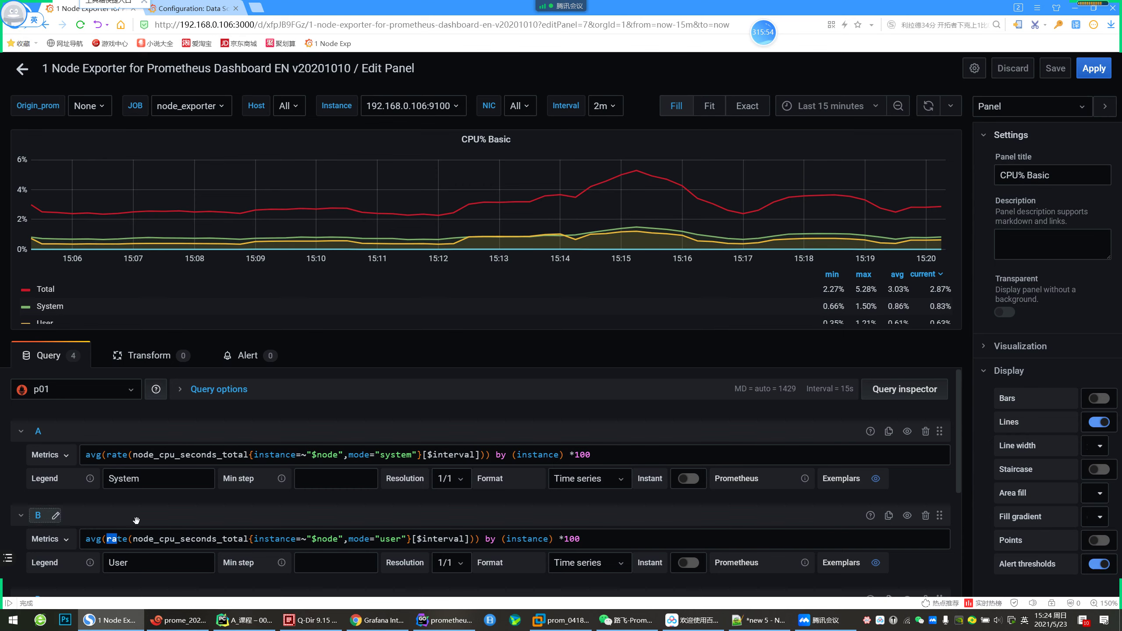
pyautogui.tripleClick(98, 455)
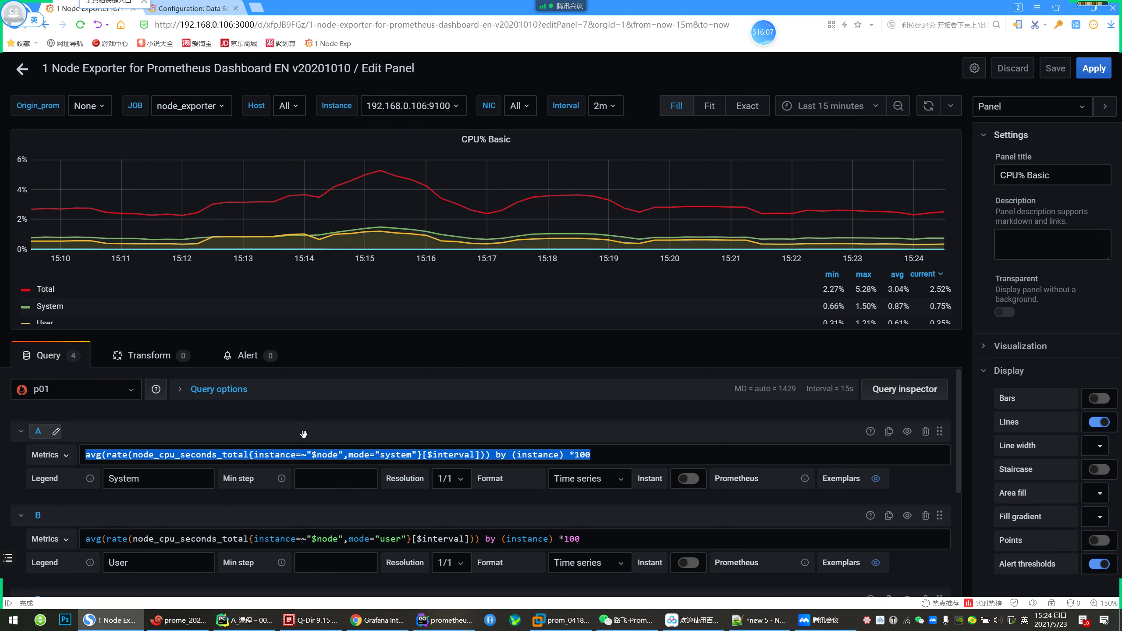
pyautogui.doubleClick(139, 454)
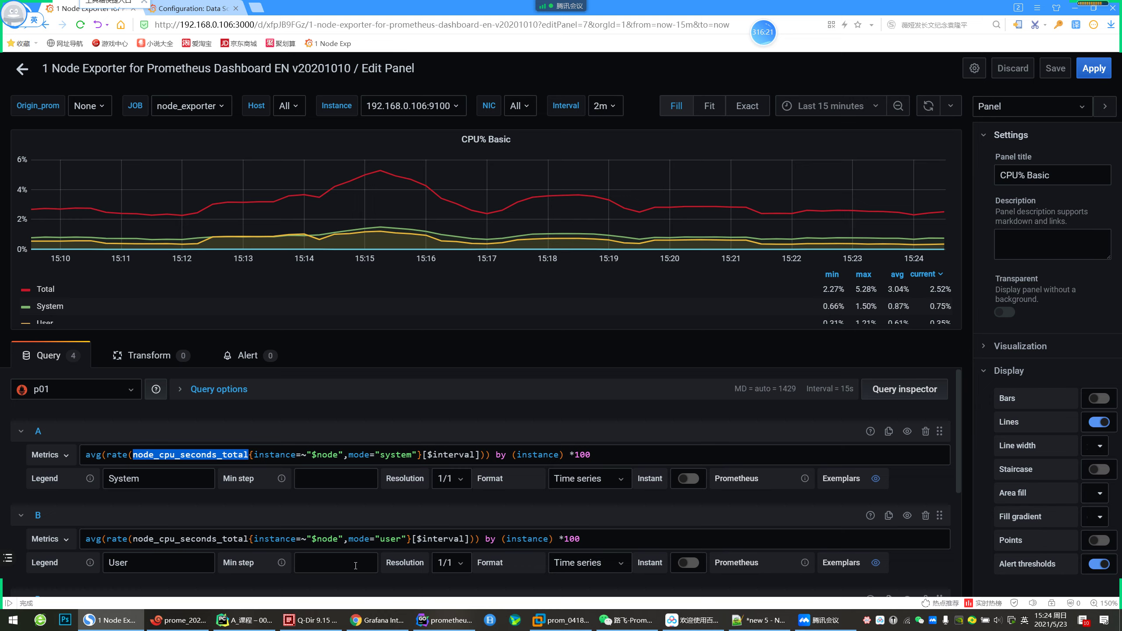
# Return to PyCharm, adjust the run output's height and open the prometheus record link under the prometheus的预查询/聚合 heading
pyautogui.moveTo(230, 627)
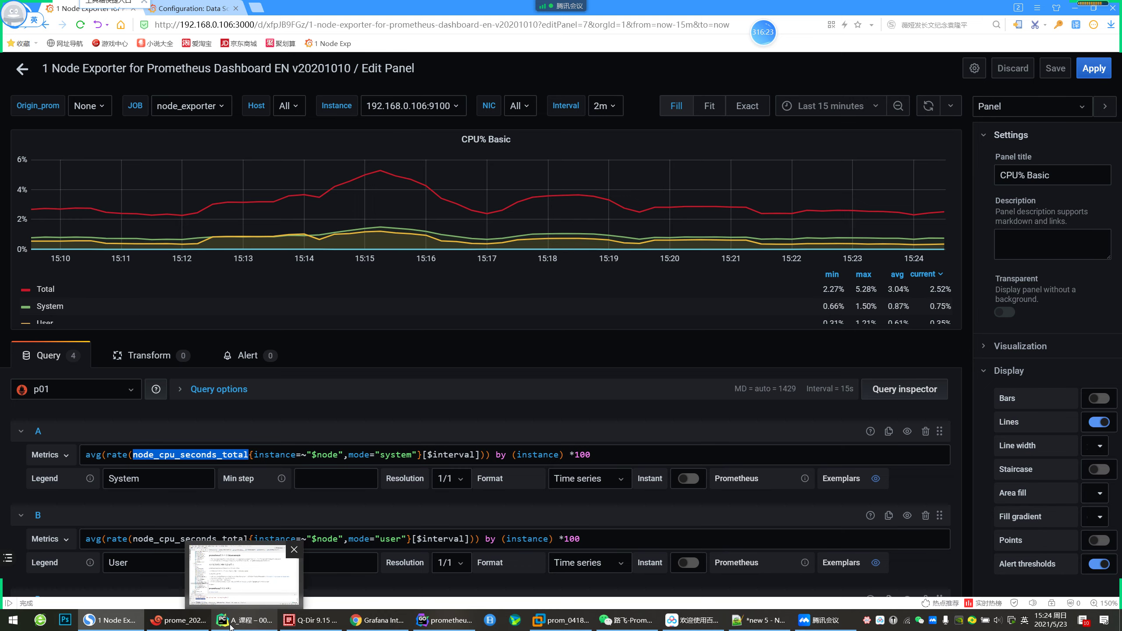
pyautogui.click(230, 627)
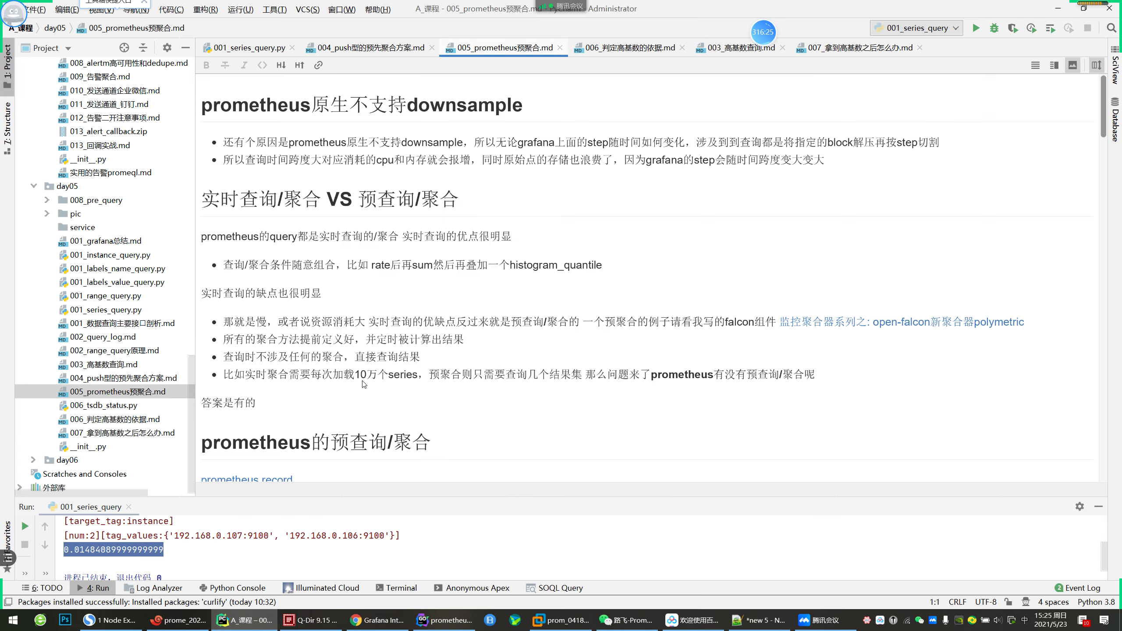
pyautogui.moveTo(339, 496); pyautogui.dragTo(339, 481)
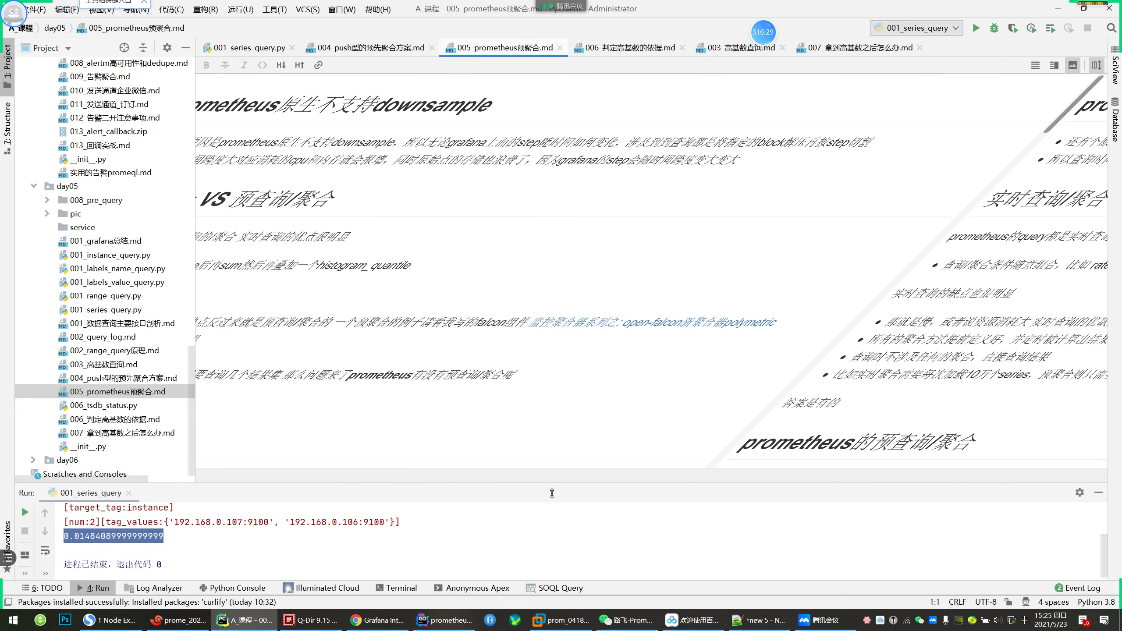
pyautogui.moveTo(522, 483)
pyautogui.mouseDown()
pyautogui.moveTo(522, 505)
pyautogui.moveTo(522, 480)
pyautogui.mouseUp()
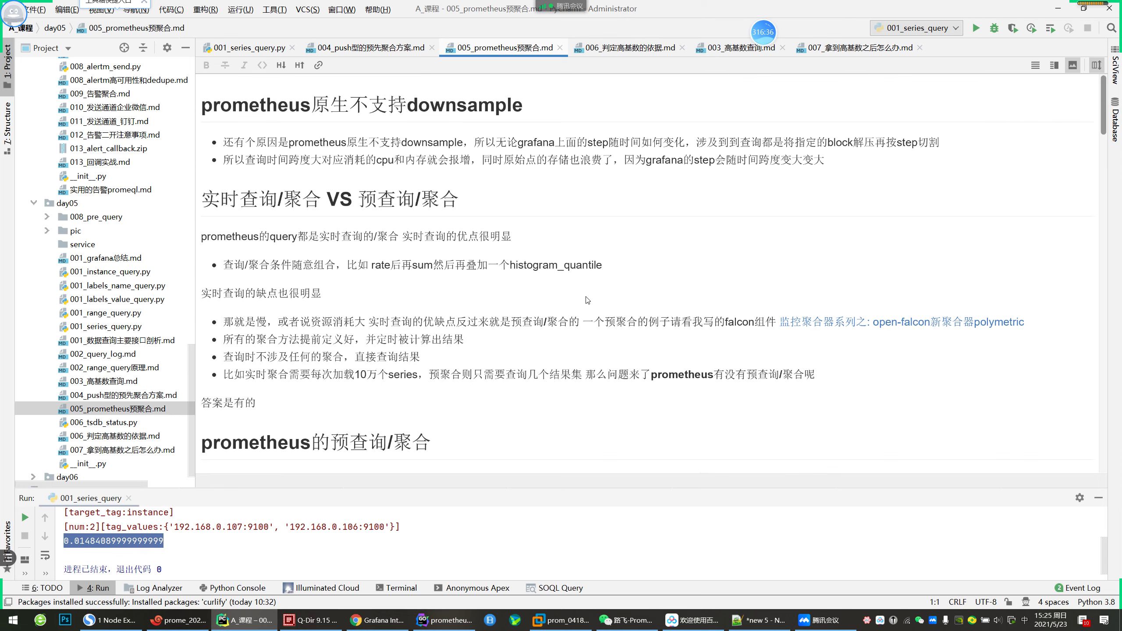
pyautogui.moveTo(456, 487); pyautogui.dragTo(456, 488)
pyautogui.scroll(-5, 349, 388)
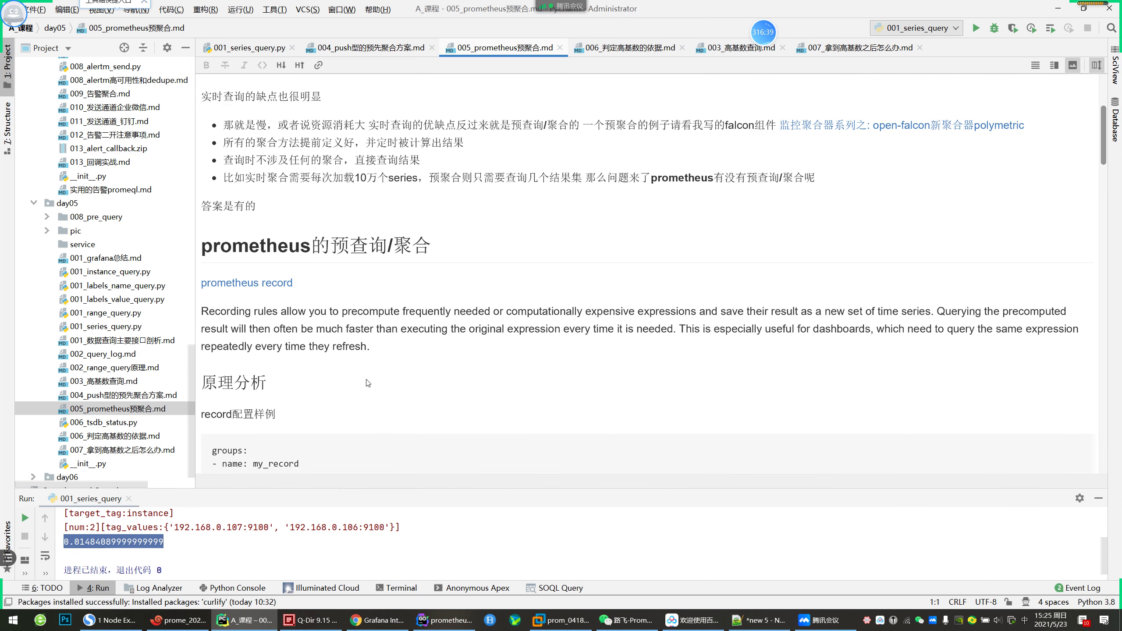
pyautogui.click(243, 285)
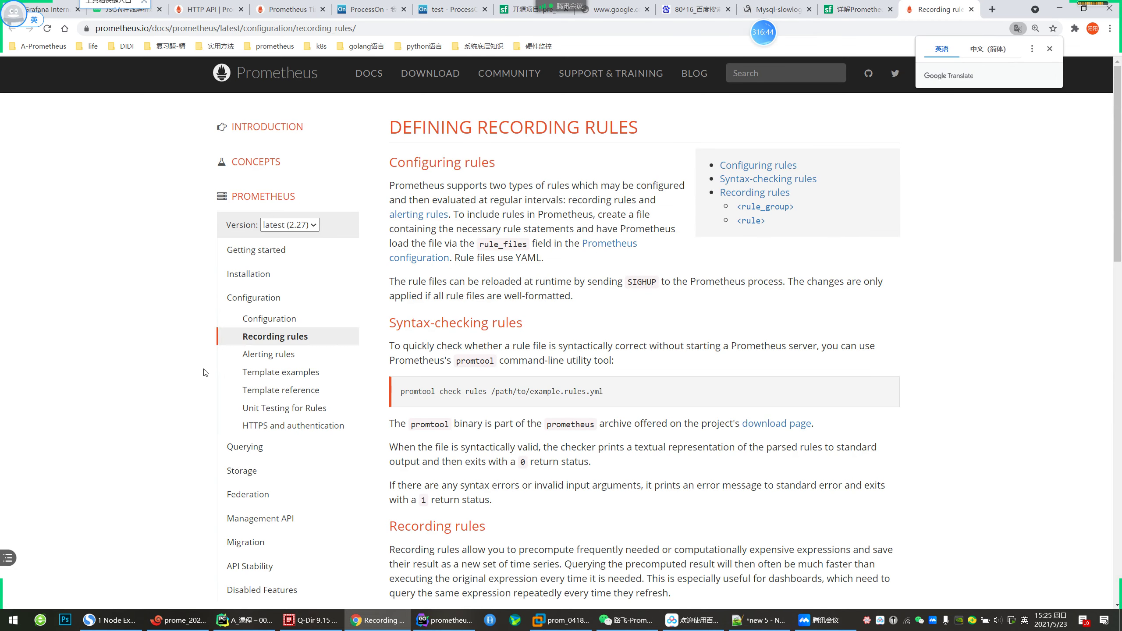
# Highlight the "two types" wording in the Configuring rules paragraph of the Prometheus documentation
pyautogui.moveTo(526, 207); pyautogui.dragTo(627, 230)
pyautogui.click(494, 178)
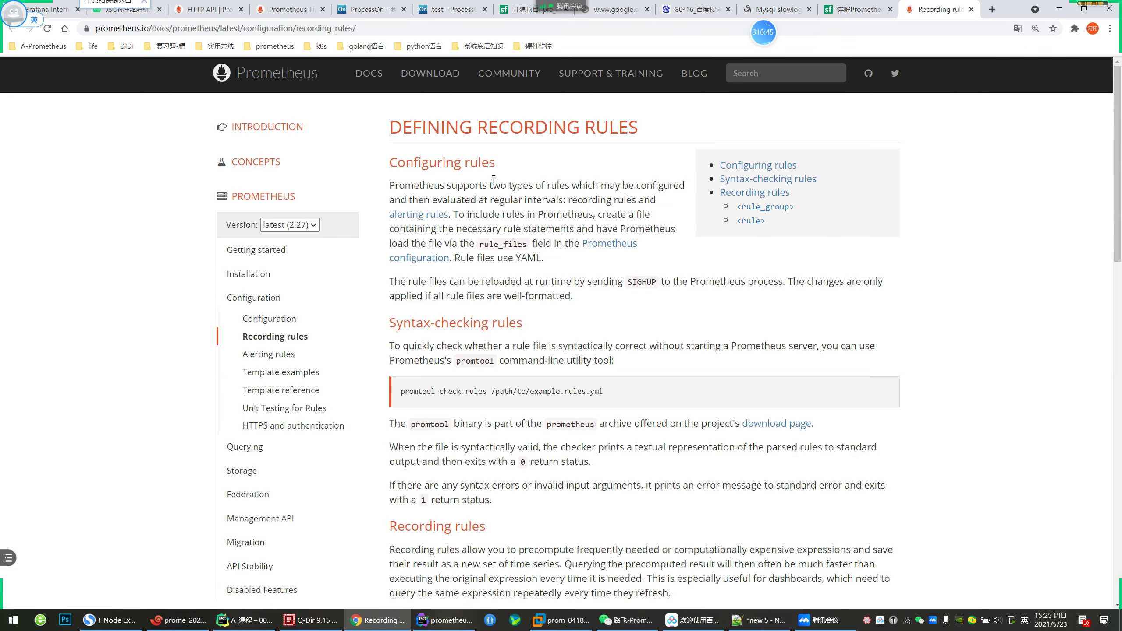
pyautogui.moveTo(507, 186); pyautogui.dragTo(530, 189)
pyautogui.click(522, 190)
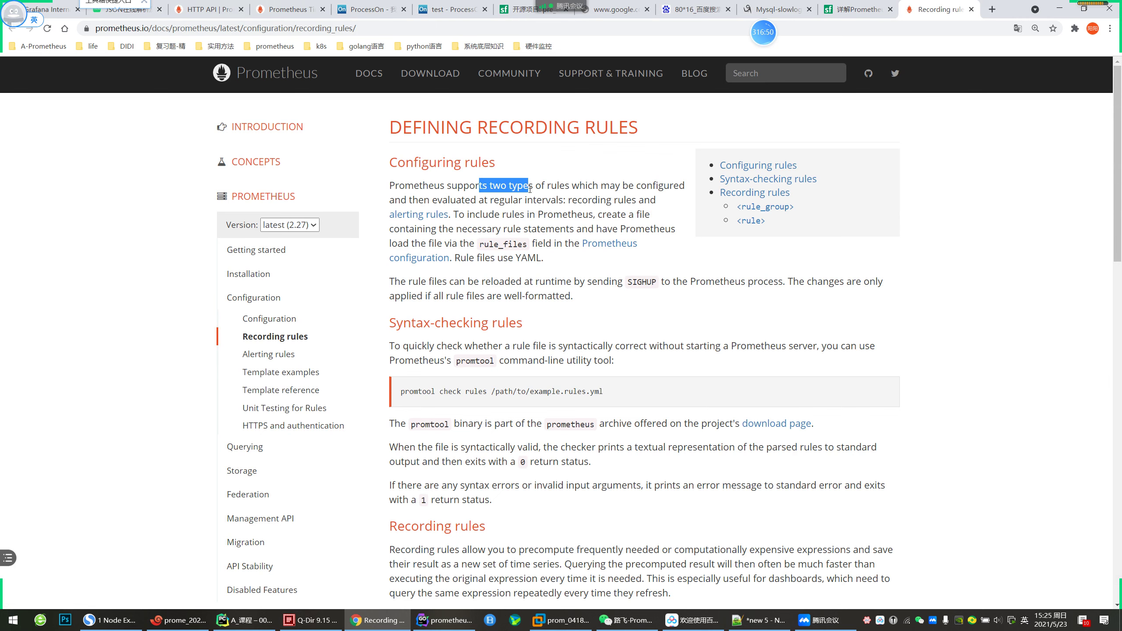
pyautogui.click(558, 187)
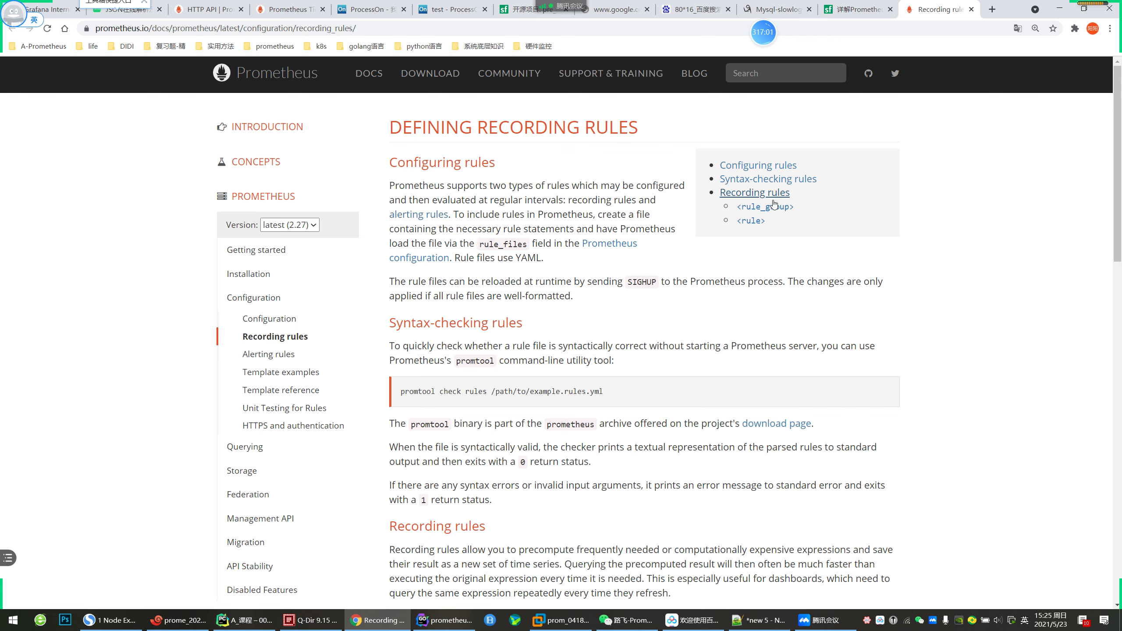
# Highlight the Recording rules paragraph and translate the documentation page into Simplified Chinese
pyautogui.scroll(-4, 563, 336)
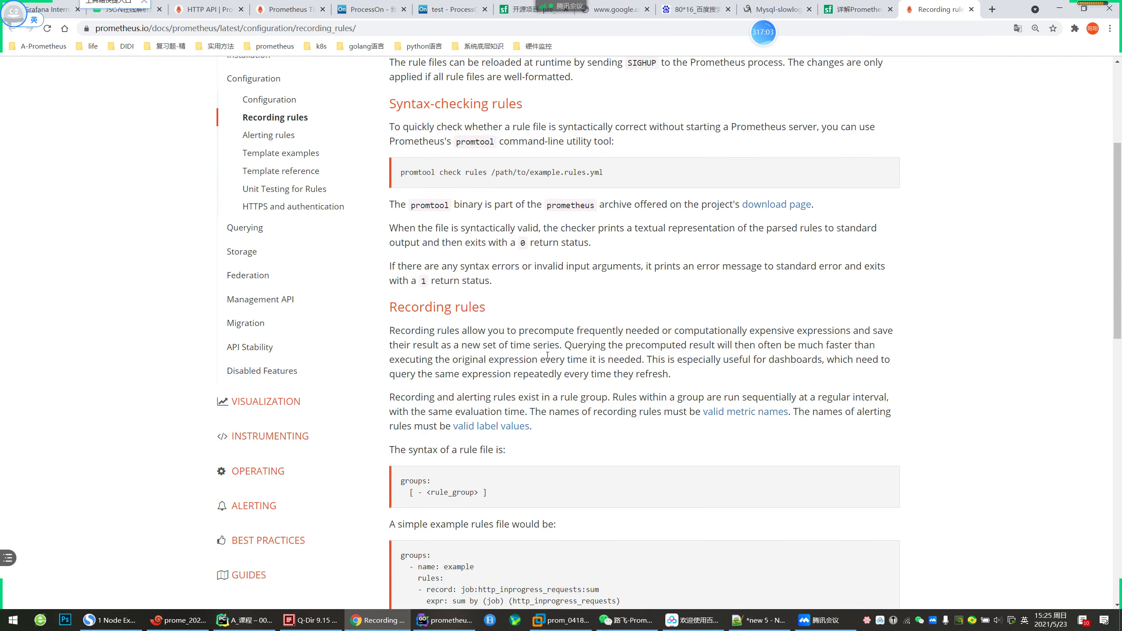
pyautogui.moveTo(391, 330); pyautogui.dragTo(517, 374)
pyautogui.click(517, 373)
pyautogui.rightClick(82, 378)
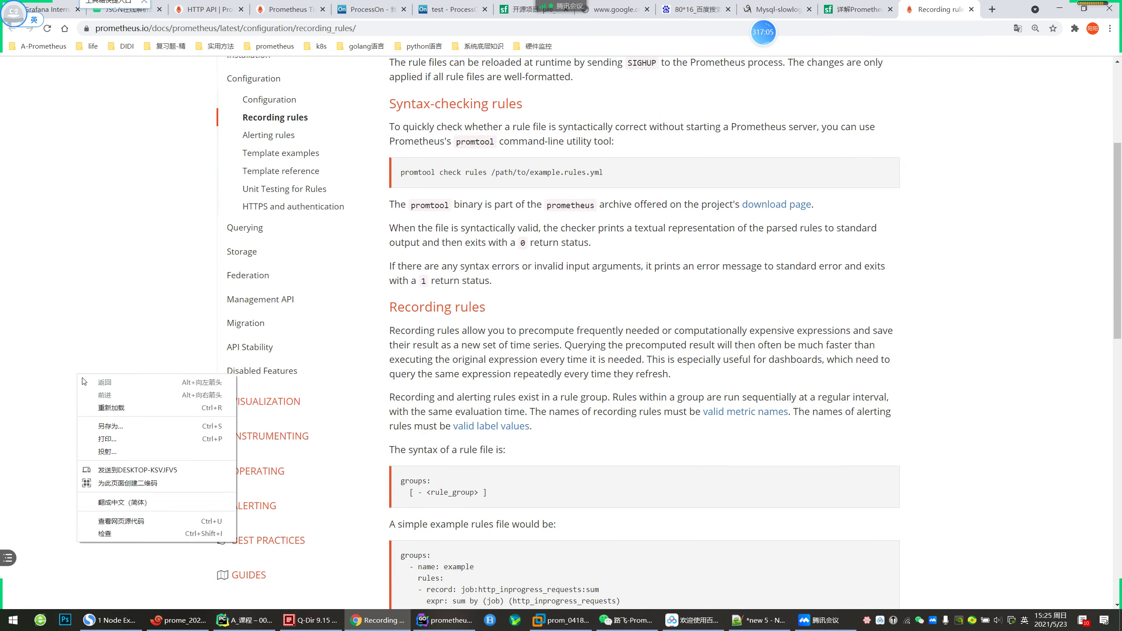
pyautogui.click(133, 501)
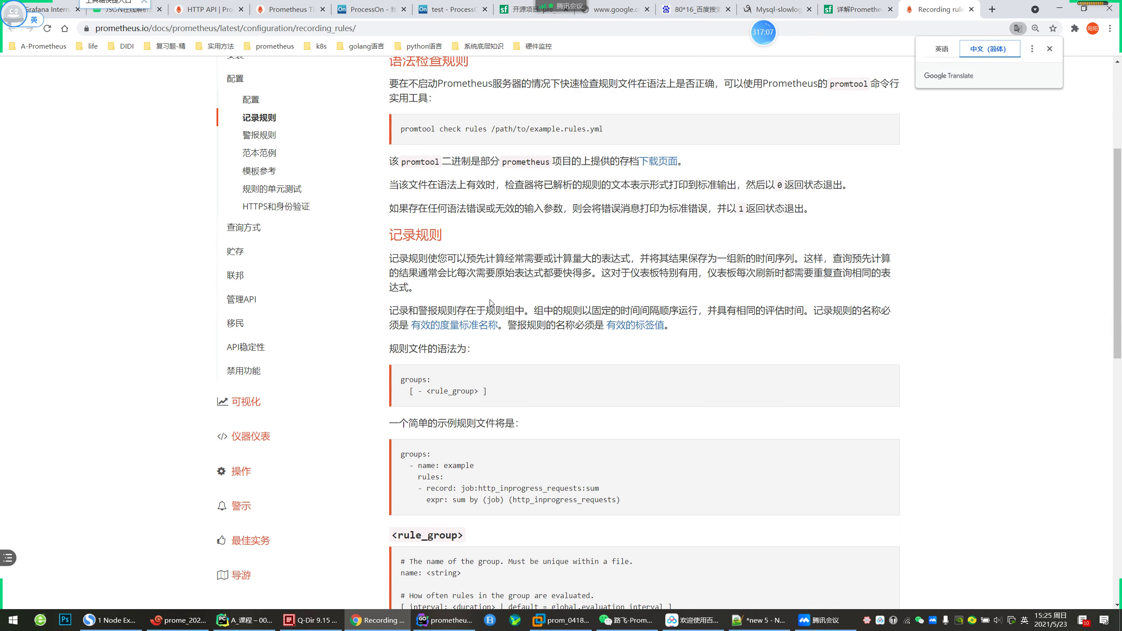
# Highlight and read the translated 记录规则 paragraph on pre-computing expensive expressions
pyautogui.moveTo(390, 260); pyautogui.dragTo(769, 273)
pyautogui.click(473, 290)
pyautogui.click(712, 285)
pyautogui.click(647, 309)
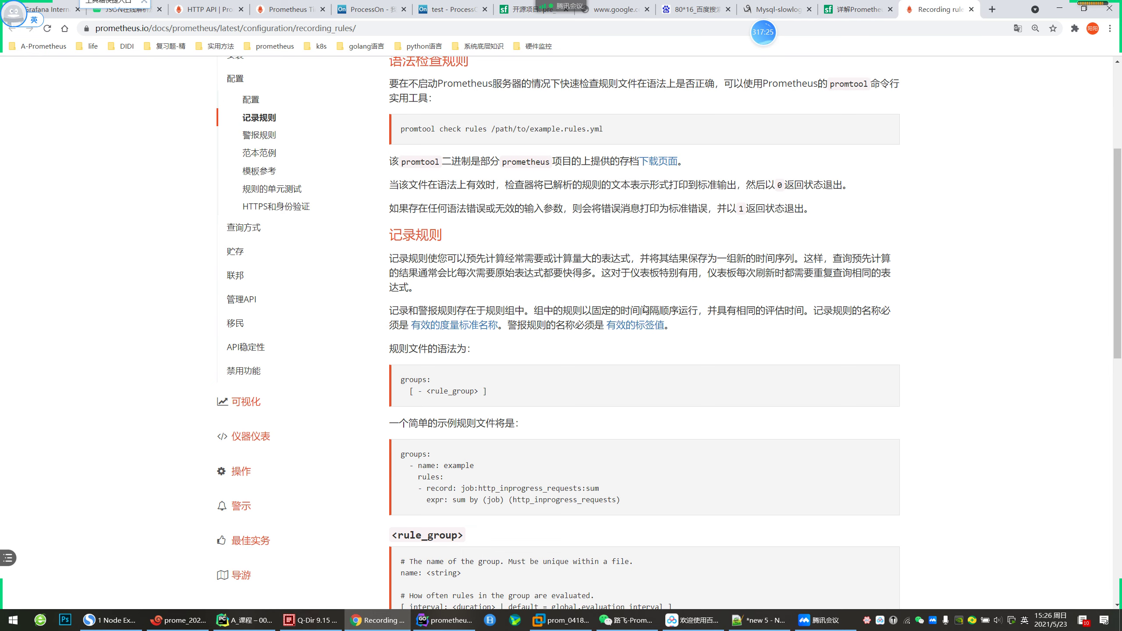
pyautogui.scroll(-1, 560, 333)
pyautogui.scroll(-1, 550, 316)
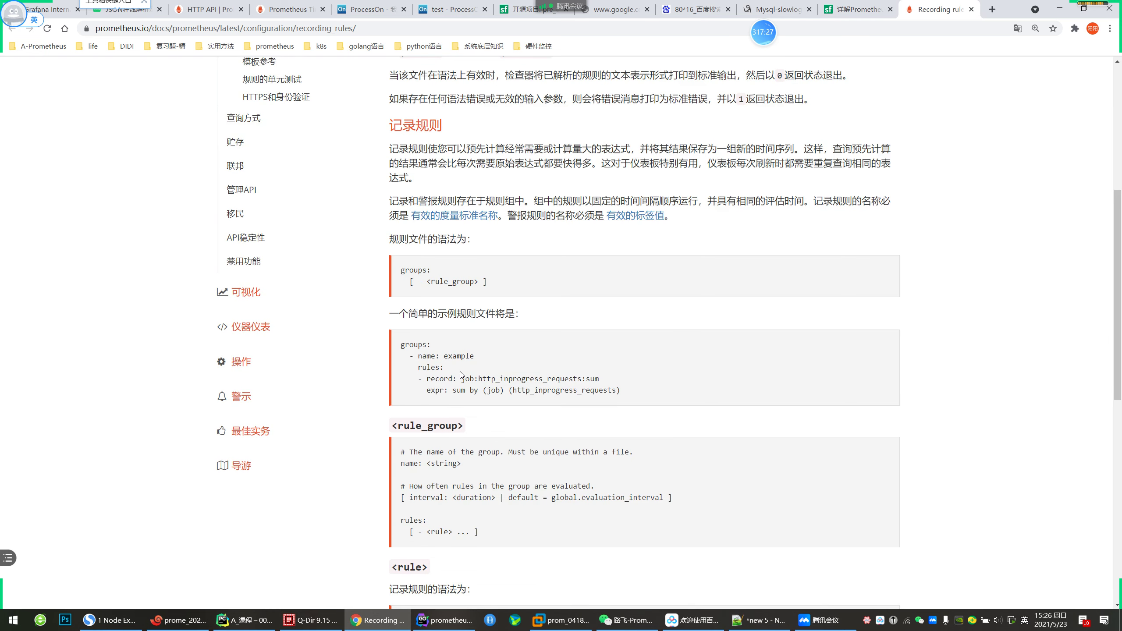
# Highlight the simple example rules file and review the surrounding rule_group and rule syntax sections
pyautogui.moveTo(417, 356); pyautogui.dragTo(681, 392)
pyautogui.scroll(6, 672, 393)
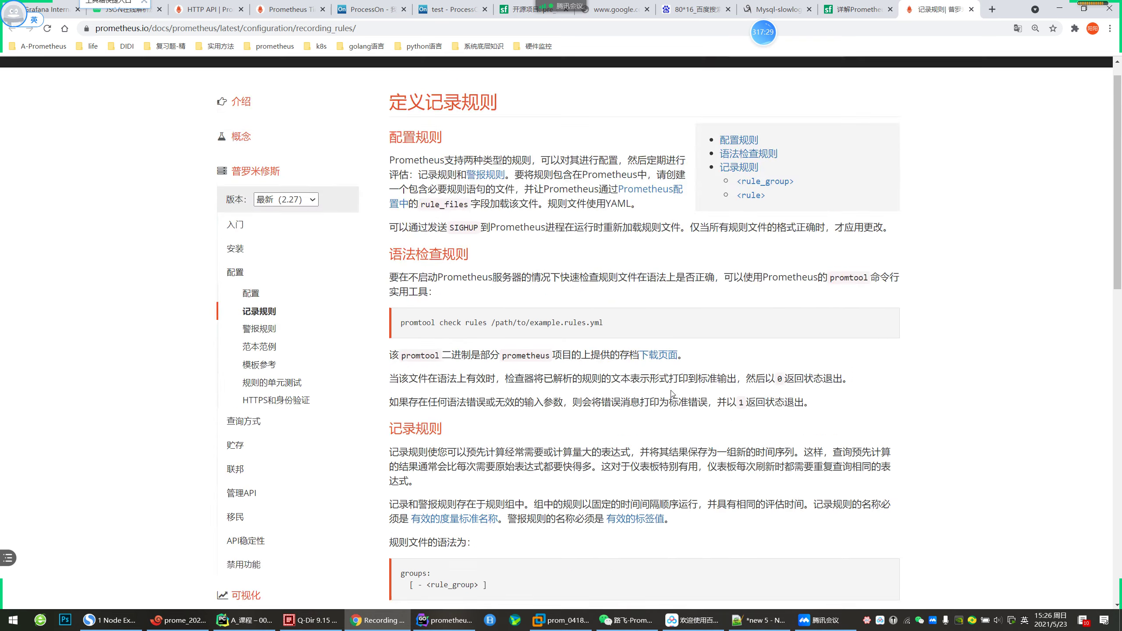
pyautogui.scroll(-10, 670, 393)
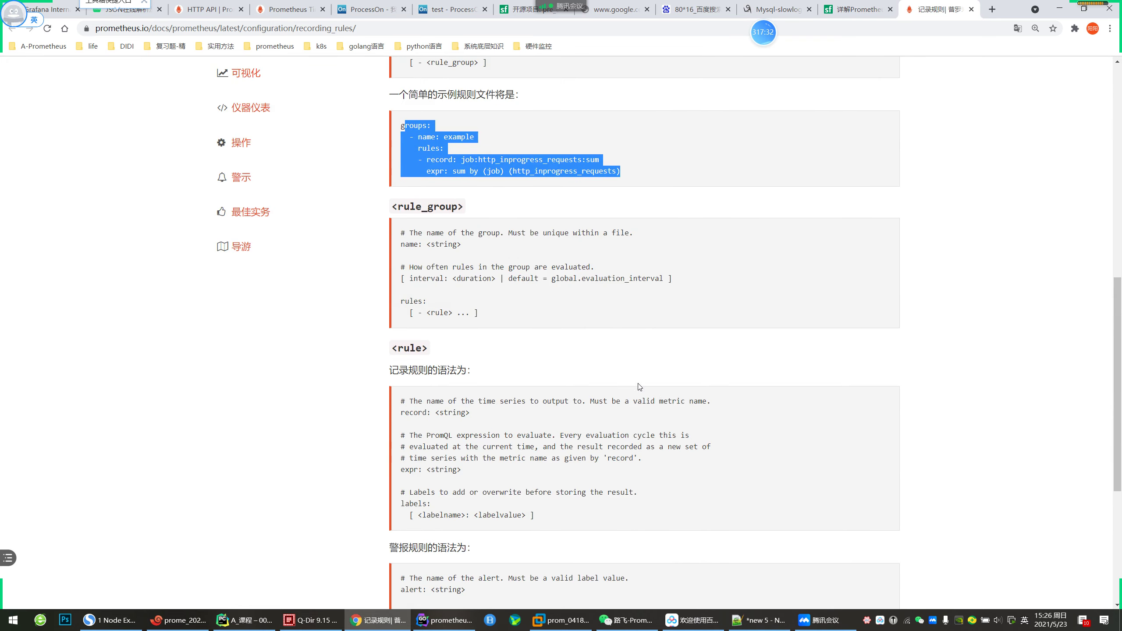
pyautogui.scroll(2, 573, 257)
pyautogui.click(447, 290)
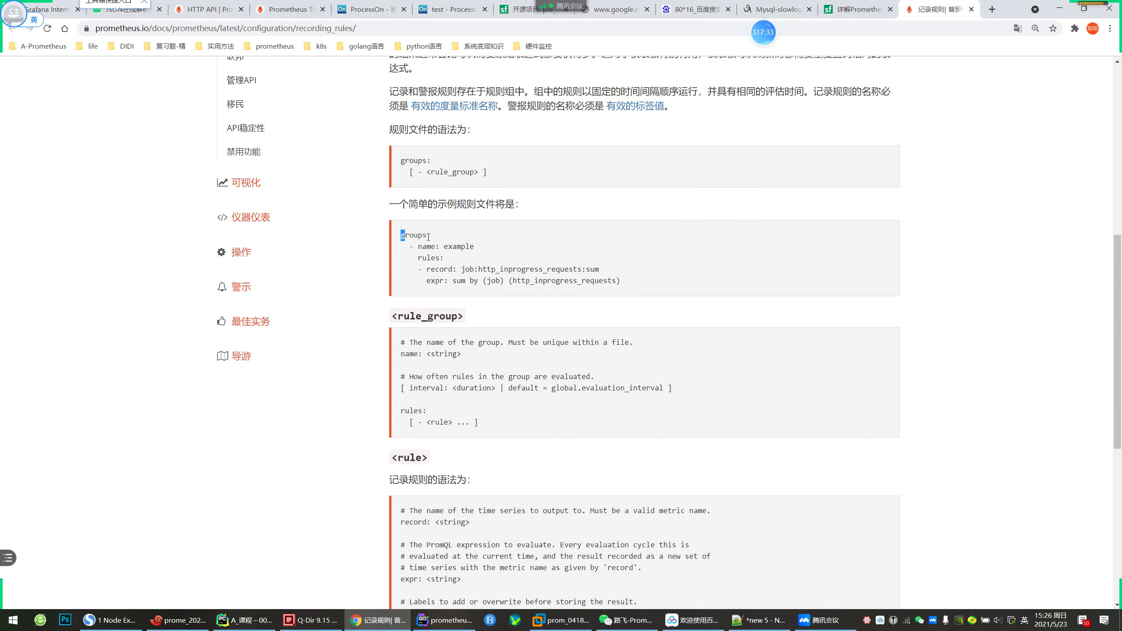
# Highlight the expr and record lines of the example rule, ending on the name job:http_inprogress_requests:sum
pyautogui.moveTo(446, 253); pyautogui.dragTo(489, 255)
pyautogui.click(454, 275)
pyautogui.moveTo(420, 281); pyautogui.dragTo(641, 282)
pyautogui.click(408, 278)
pyautogui.moveTo(409, 269); pyautogui.dragTo(608, 272)
pyautogui.moveTo(502, 268); pyautogui.dragTo(446, 258)
pyautogui.moveTo(615, 272); pyautogui.dragTo(460, 270)
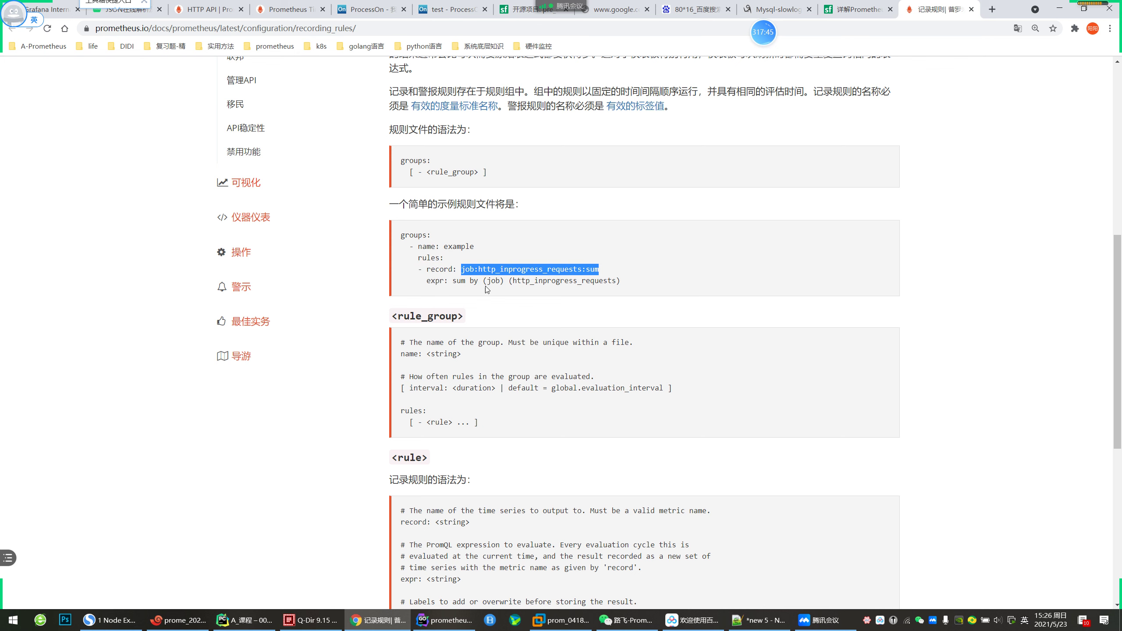
# Highlight the expression sum by (job) (http_inprogress_requests), its record name, and the whole example rules block
pyautogui.click(462, 299)
pyautogui.moveTo(453, 282); pyautogui.dragTo(680, 290)
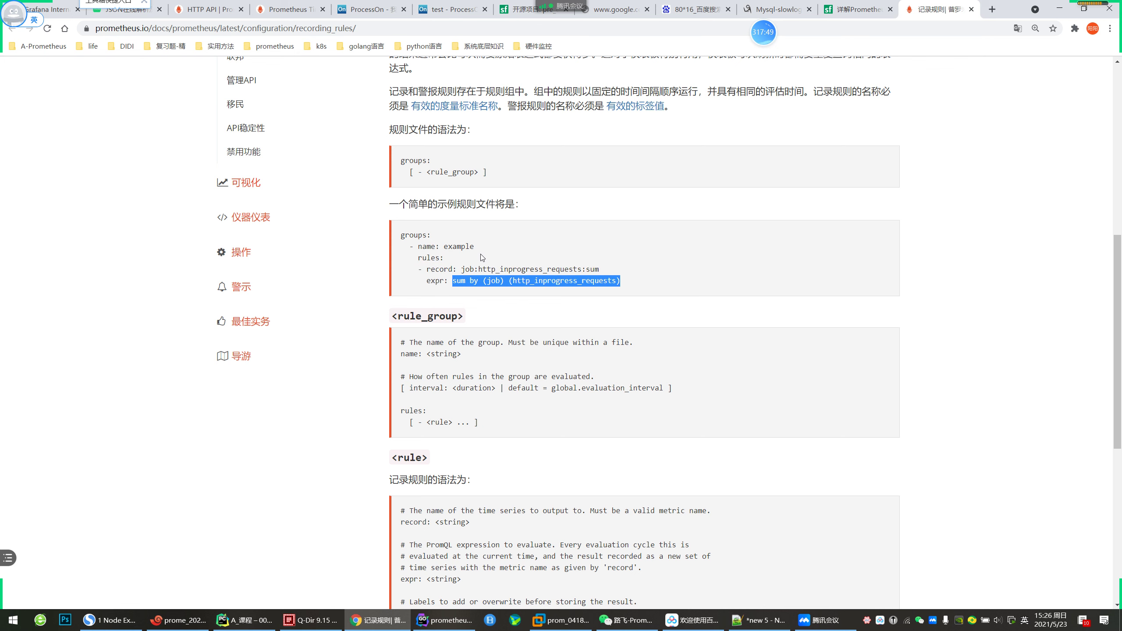
pyautogui.moveTo(463, 268); pyautogui.dragTo(616, 271)
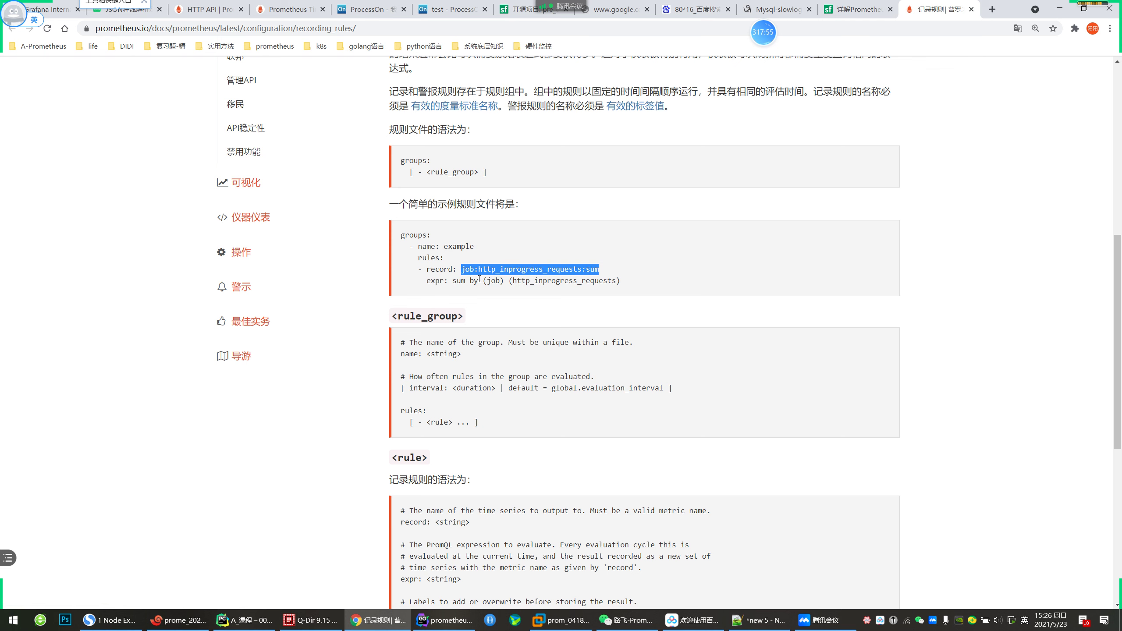
pyautogui.click(459, 278)
pyautogui.moveTo(453, 280); pyautogui.dragTo(400, 234)
# Switch to the WeChat Prometheus group chat and reposition its window over the documentation page
pyautogui.click(627, 621)
pyautogui.moveTo(976, 102); pyautogui.dragTo(1049, 126)
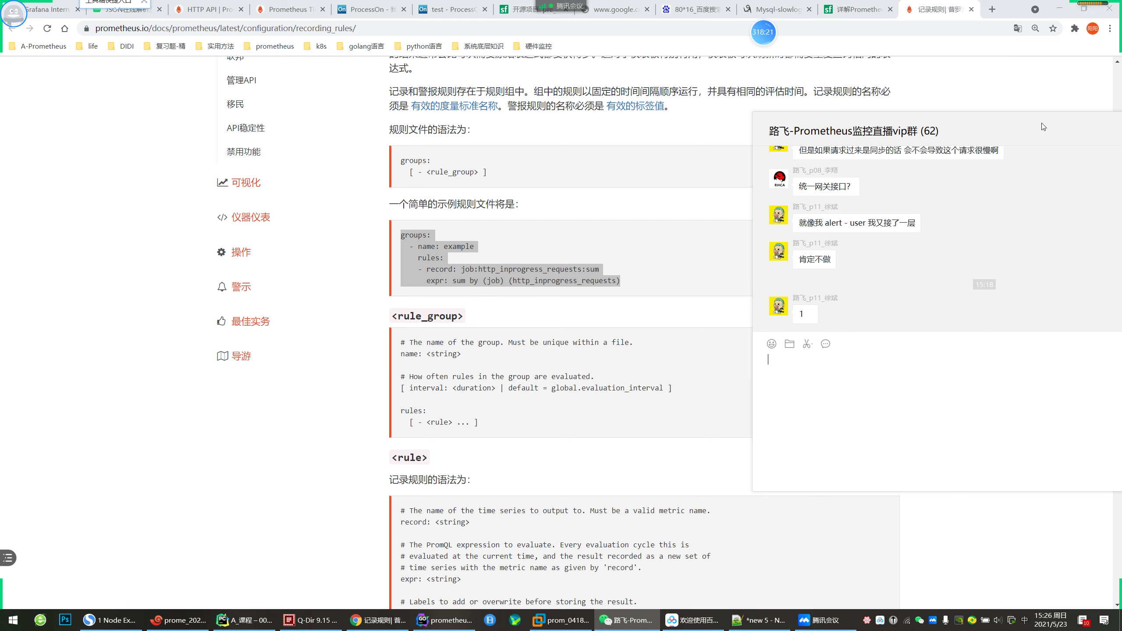
pyautogui.click(579, 3)
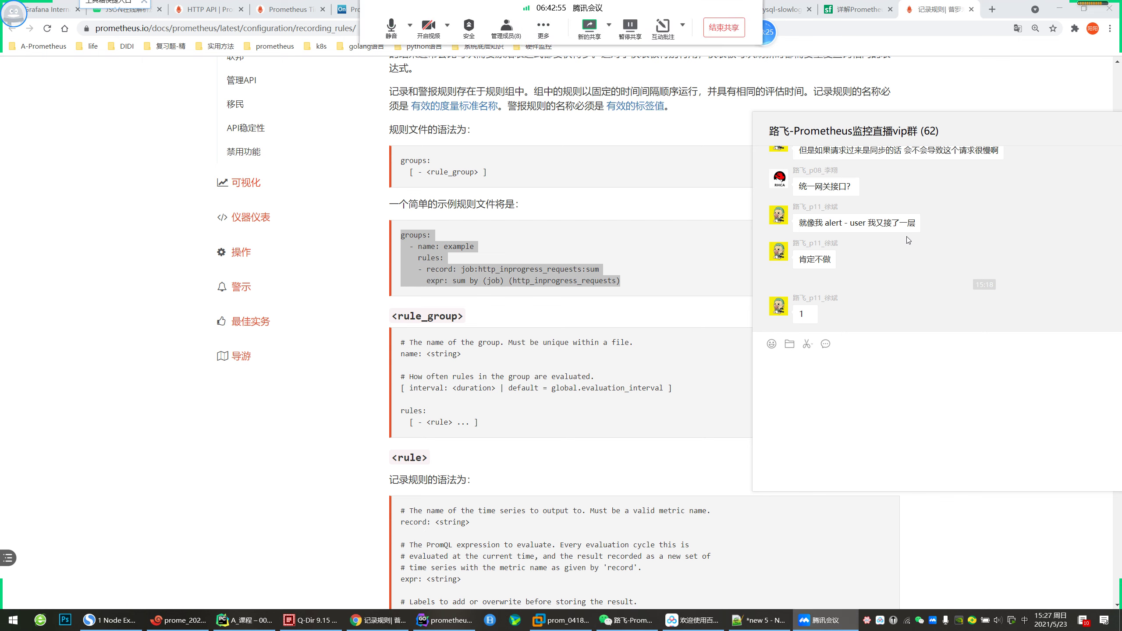
pyautogui.moveTo(964, 138); pyautogui.dragTo(872, 133)
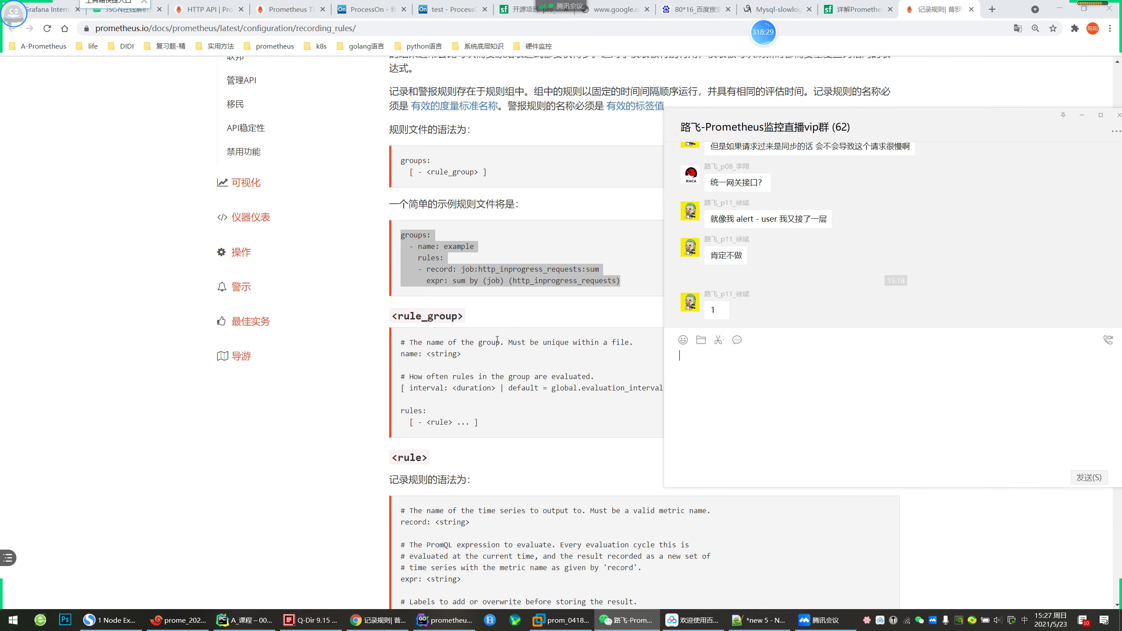
# Highlight the example rules block again in Chrome and bring the WeChat group chat back, shifting its window slightly
pyautogui.click(500, 359)
pyautogui.moveTo(400, 232); pyautogui.dragTo(649, 285)
pyautogui.click(653, 442)
pyautogui.click(627, 620)
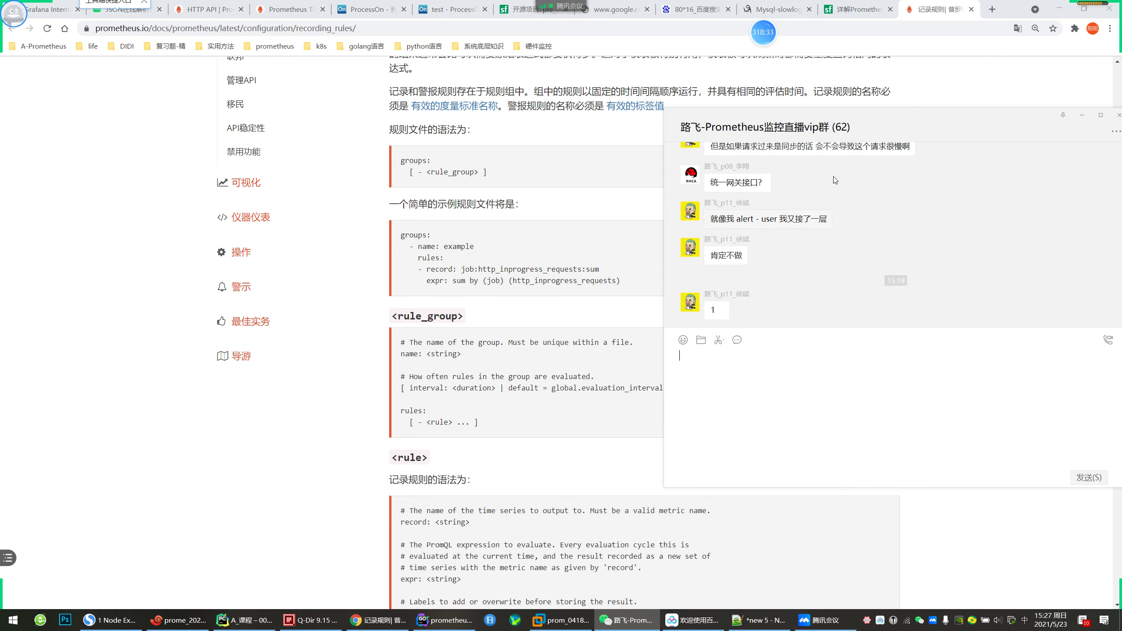
pyautogui.moveTo(906, 132); pyautogui.dragTo(930, 124)
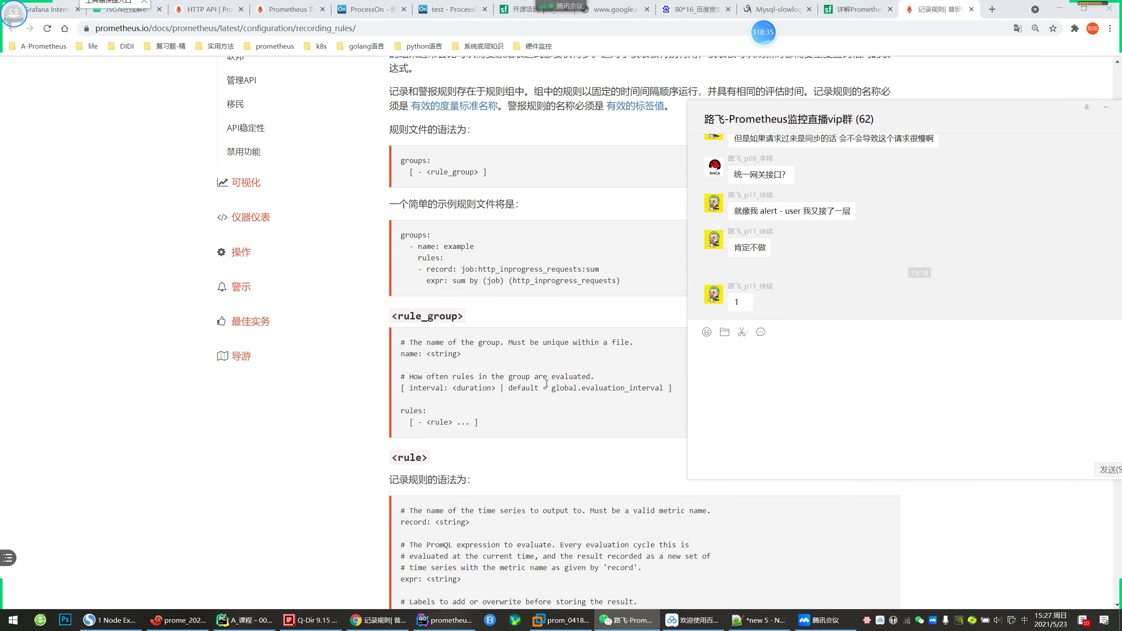
pyautogui.moveTo(352, 629)
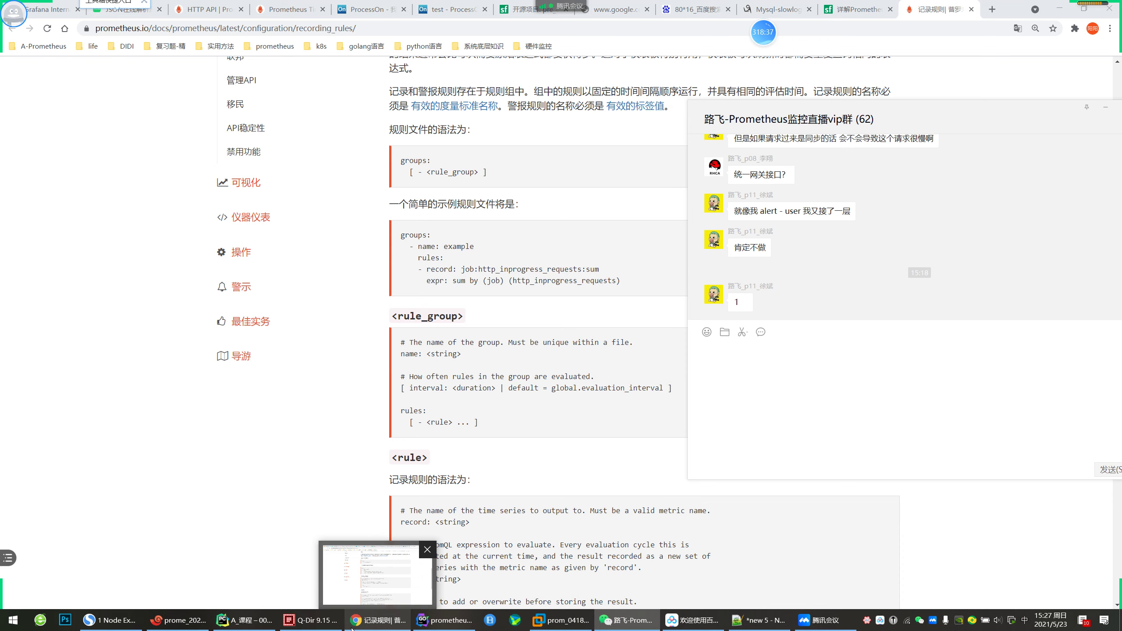
pyautogui.click(193, 628)
pyautogui.click(193, 628)
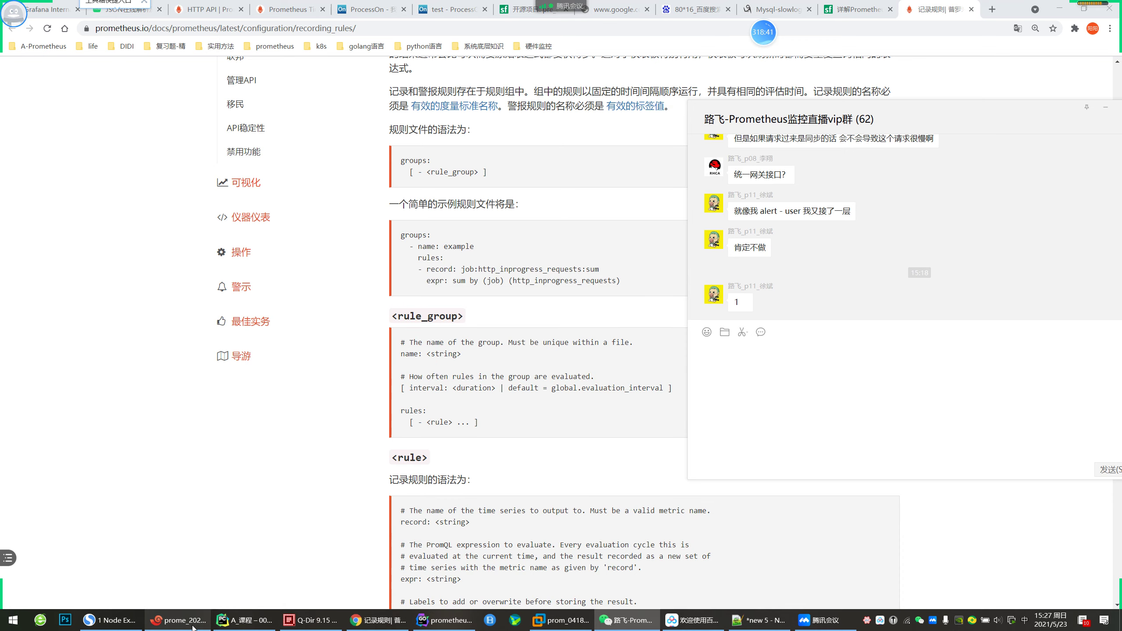
pyautogui.click(193, 627)
pyautogui.click(193, 627)
pyautogui.click(192, 628)
pyautogui.click(193, 628)
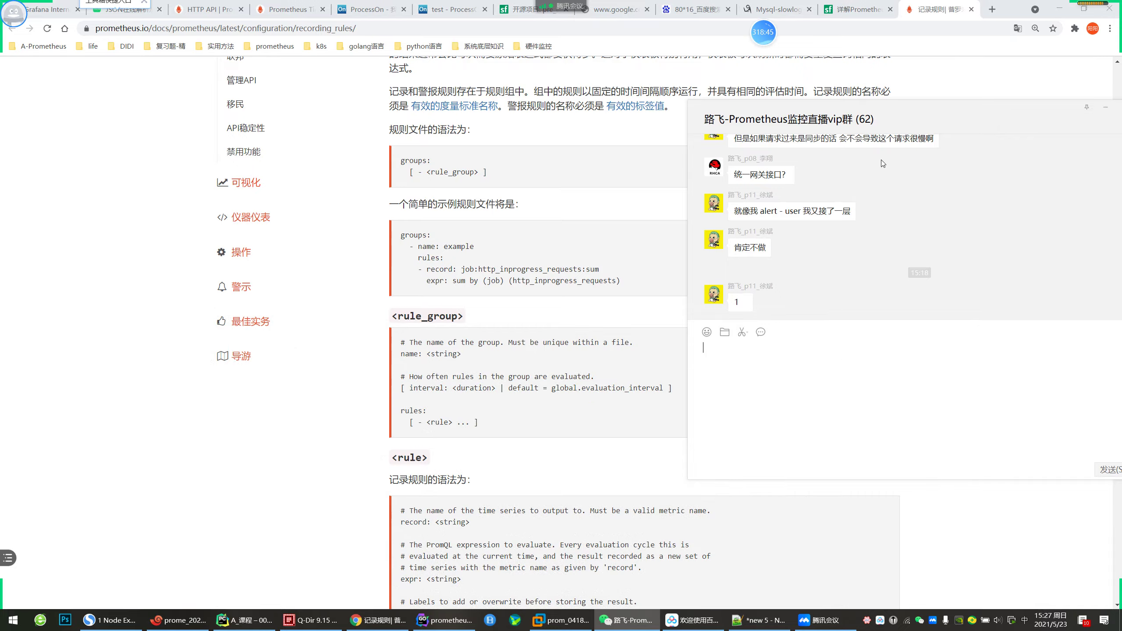
# Check the PyCharm pre-aggregation notes and return to the WeChat group chat over the recording rules page
pyautogui.click(521, 292)
pyautogui.click(264, 622)
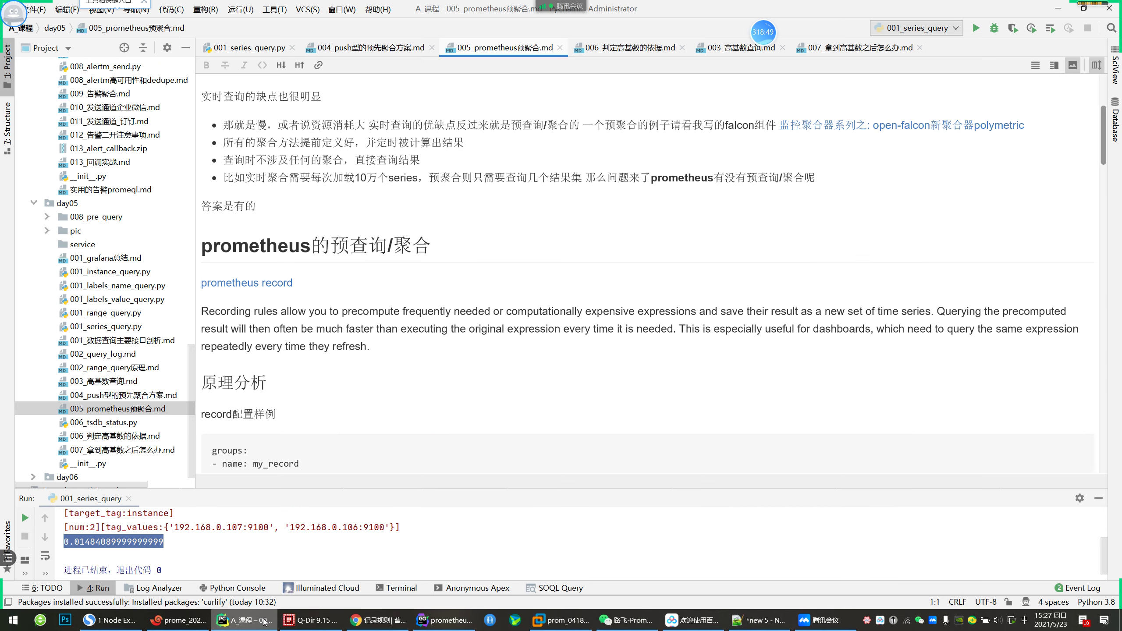
pyautogui.click(264, 621)
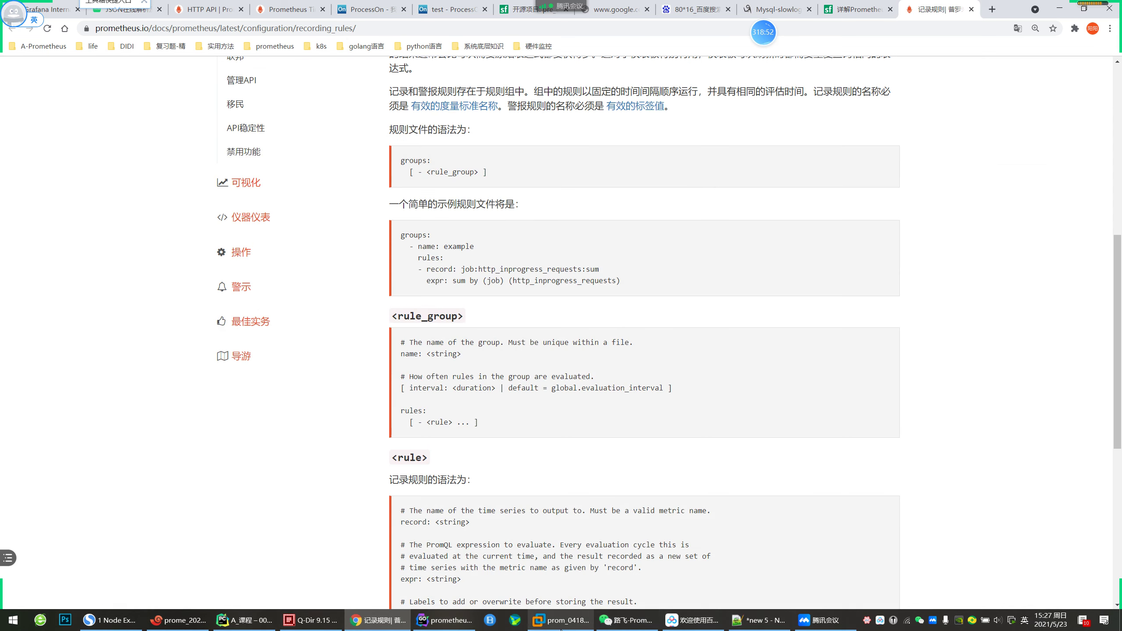
pyautogui.click(627, 621)
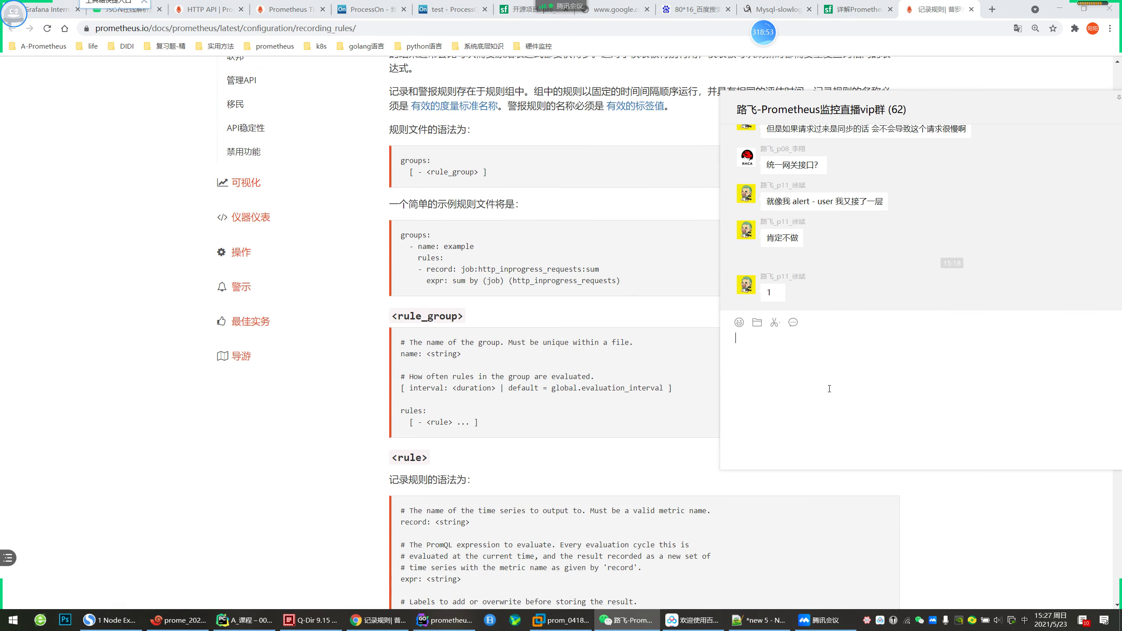
# Move the WeChat Prometheus group chat window fully into view and browse back through its earlier messages and forward again
pyautogui.moveTo(963, 107); pyautogui.dragTo(927, 125)
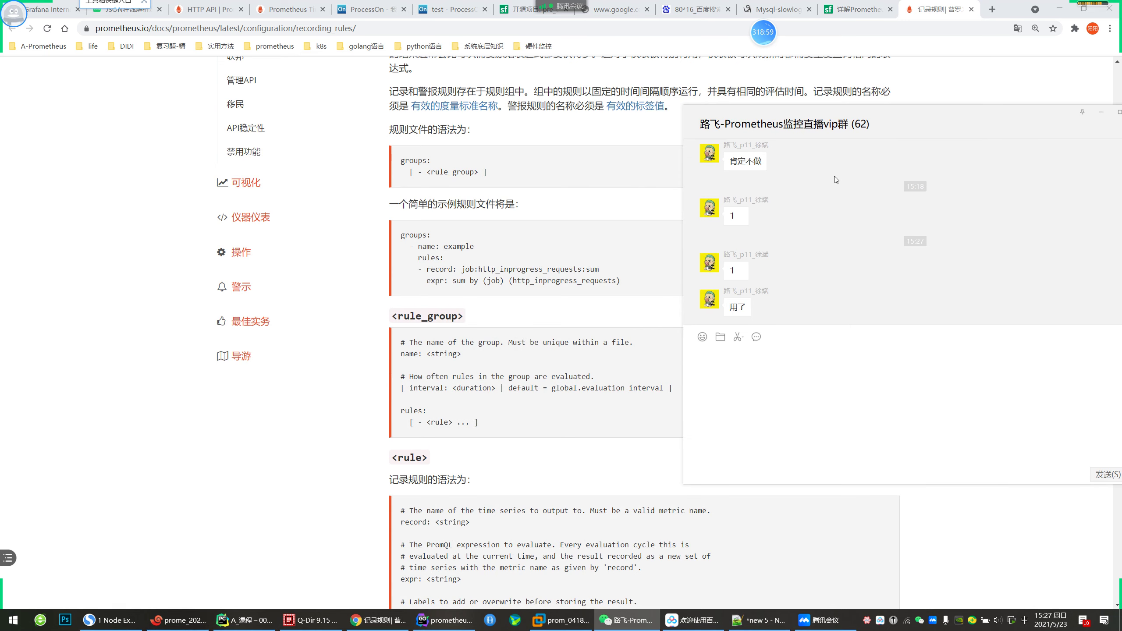
pyautogui.moveTo(883, 124); pyautogui.dragTo(766, 152)
pyautogui.scroll(4, 725, 282)
pyautogui.scroll(-4, 725, 282)
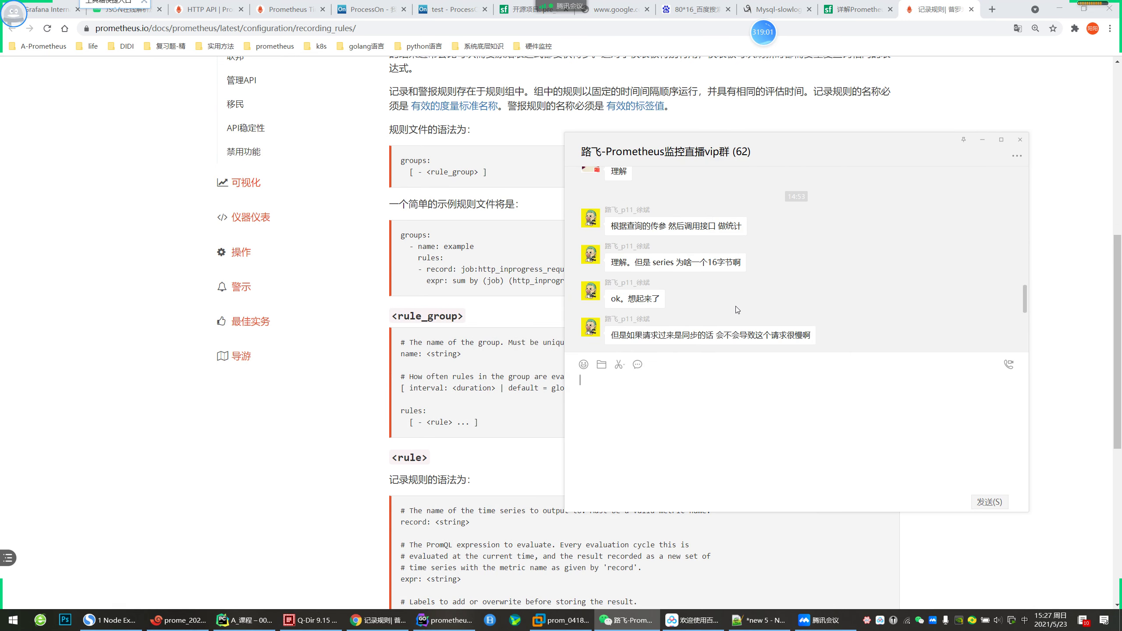
# Highlight the <rule_group> syntax from name to rules on the recording rules page and bring the WeChat group chat back
pyautogui.click(358, 445)
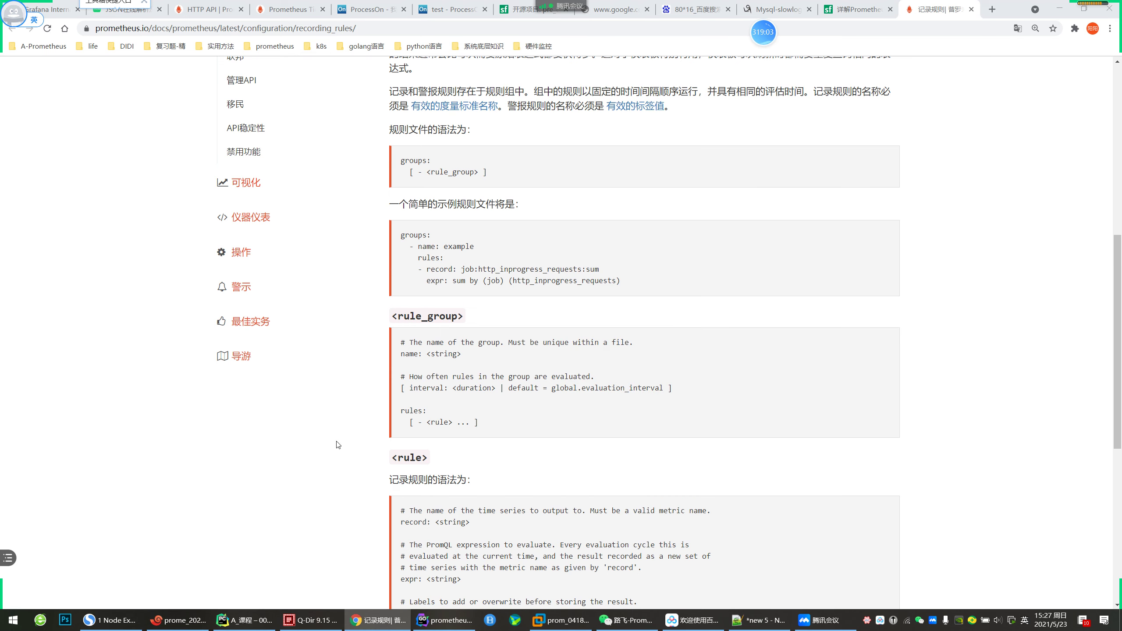
pyautogui.moveTo(519, 412); pyautogui.dragTo(401, 353)
pyautogui.click(410, 352)
pyautogui.click(477, 422)
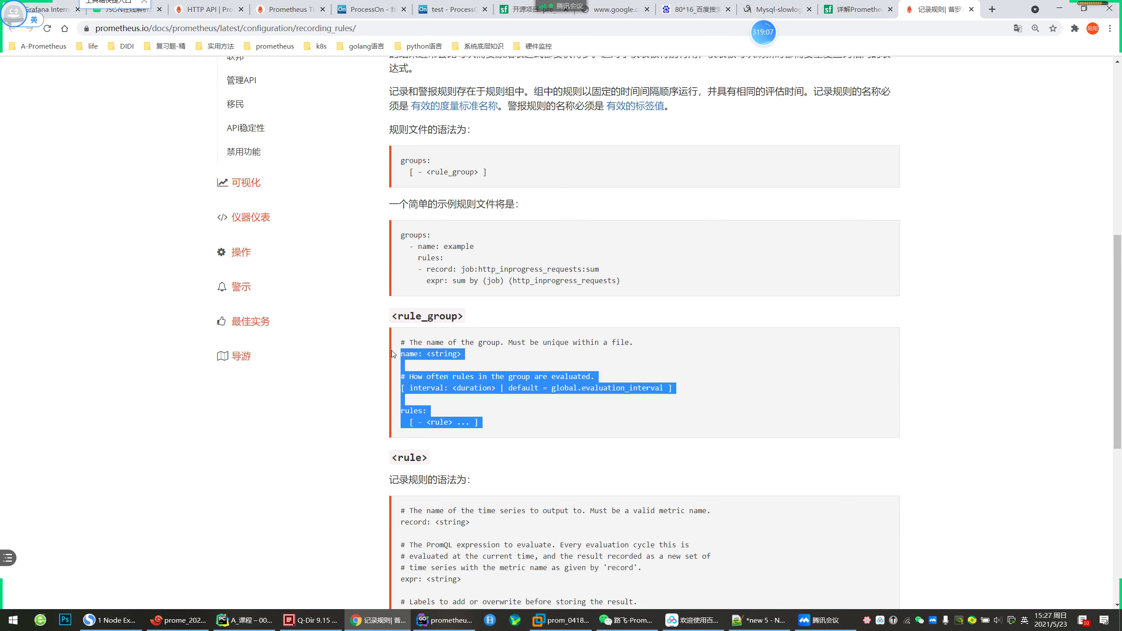
pyautogui.click(627, 620)
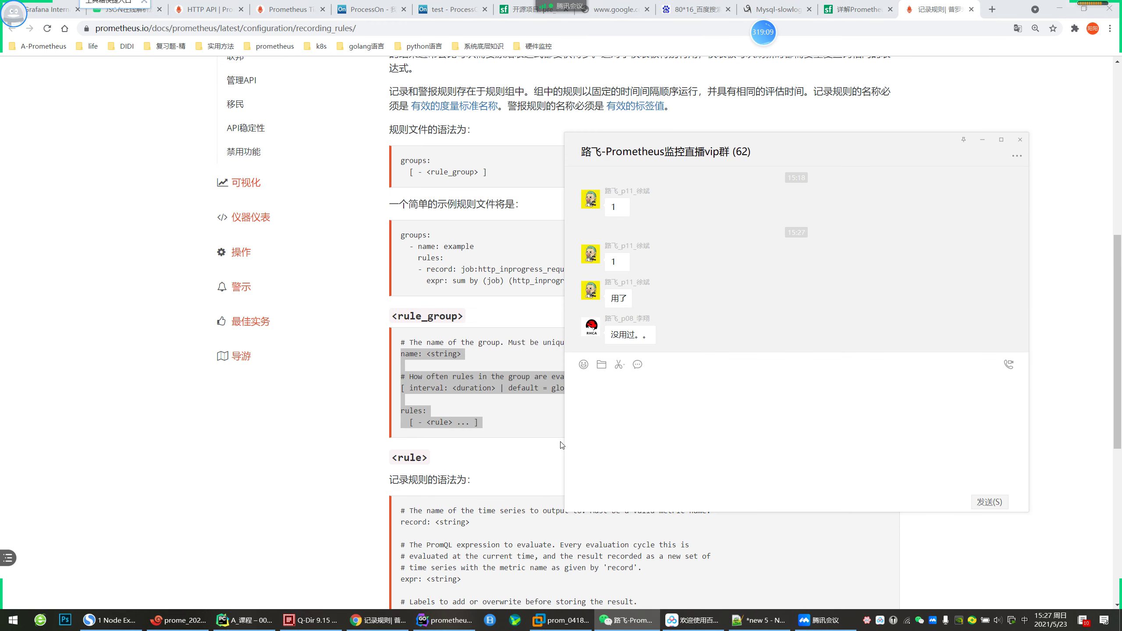
# Return to the documentation, highlight the <rule_group> fields once more, and clear the selection
pyautogui.click(524, 431)
pyautogui.moveTo(479, 422); pyautogui.dragTo(401, 354)
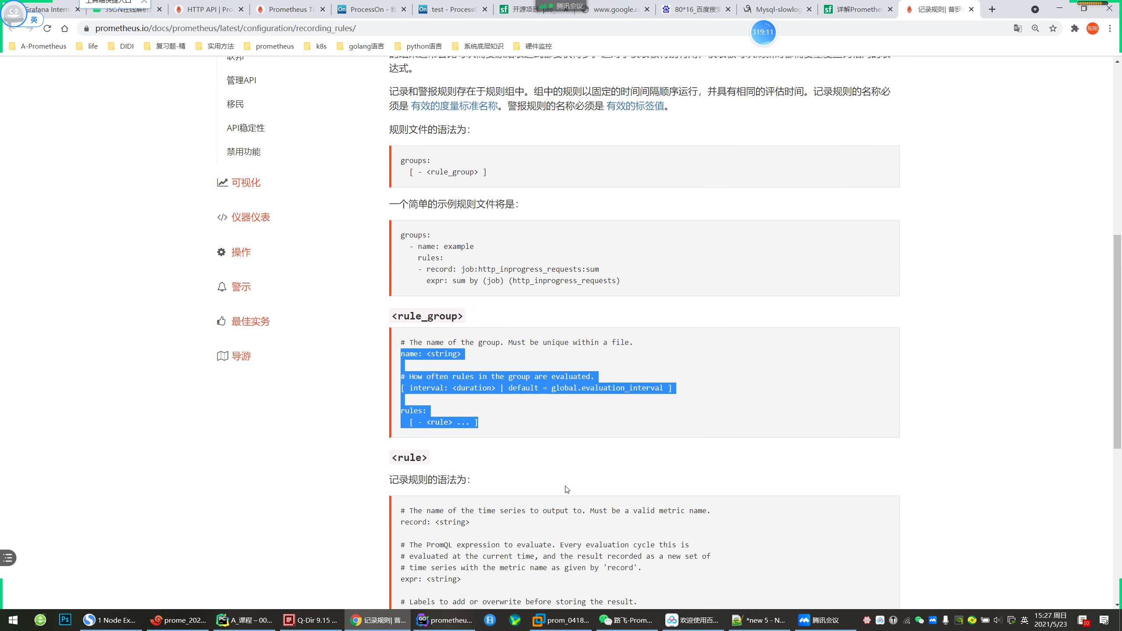
pyautogui.click(603, 619)
pyautogui.click(504, 412)
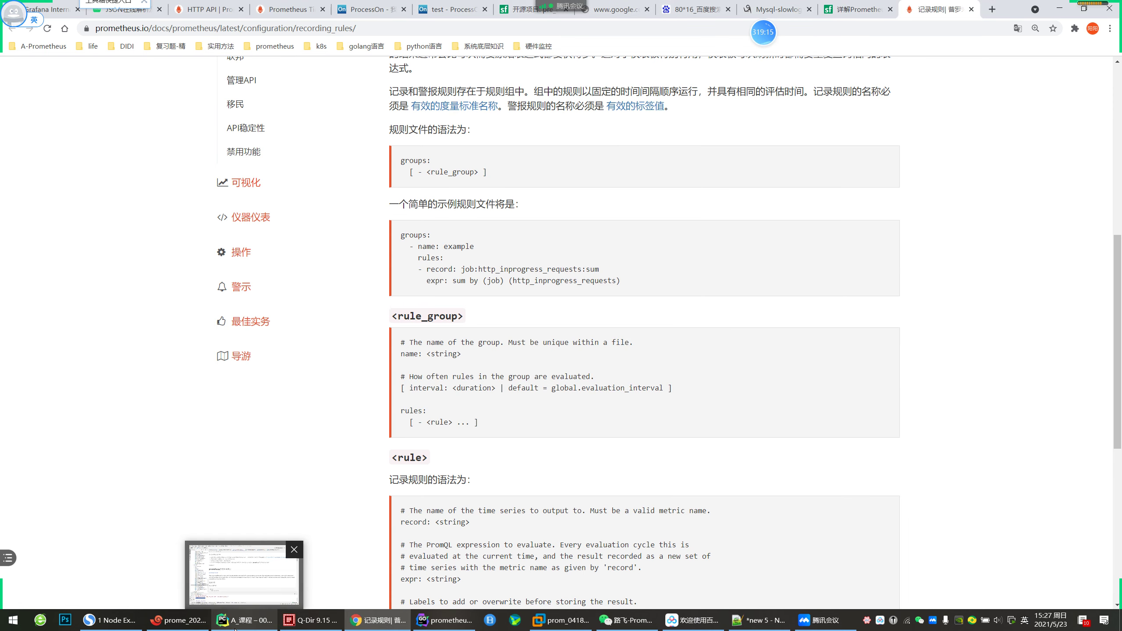
# Switch to the PyCharm pre-aggregation notes and highlight the my_record expression and its metric name kafka_topic_partition_current_offset
pyautogui.click(250, 619)
pyautogui.scroll(-3, 303, 406)
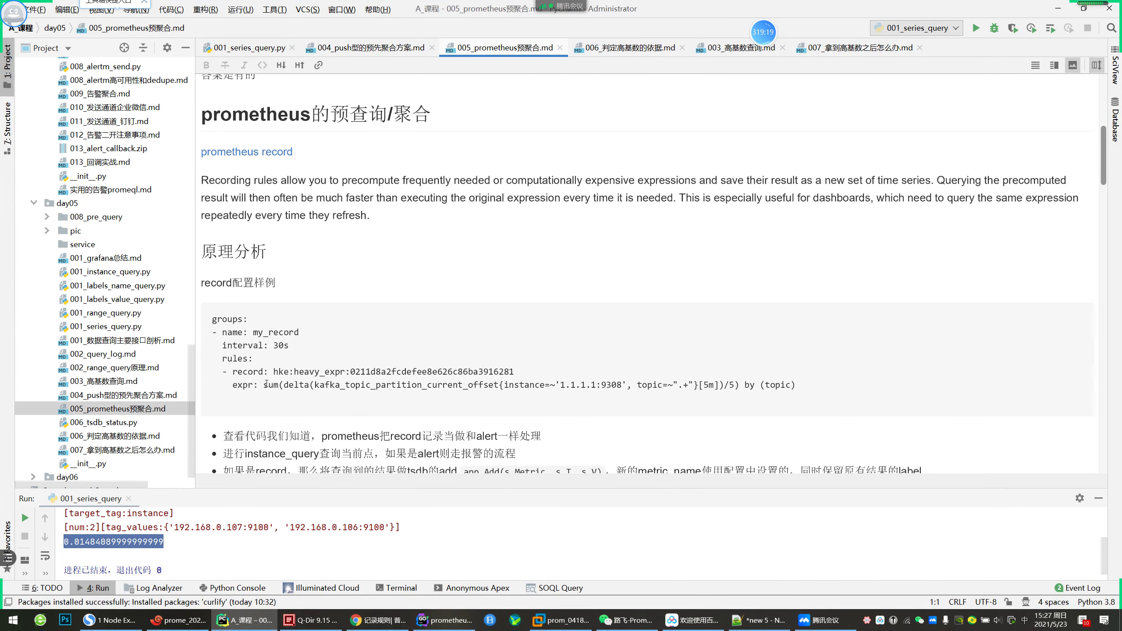
pyautogui.scroll(-1, 321, 388)
pyautogui.moveTo(264, 346); pyautogui.dragTo(823, 345)
pyautogui.click(710, 358)
pyautogui.doubleClick(384, 343)
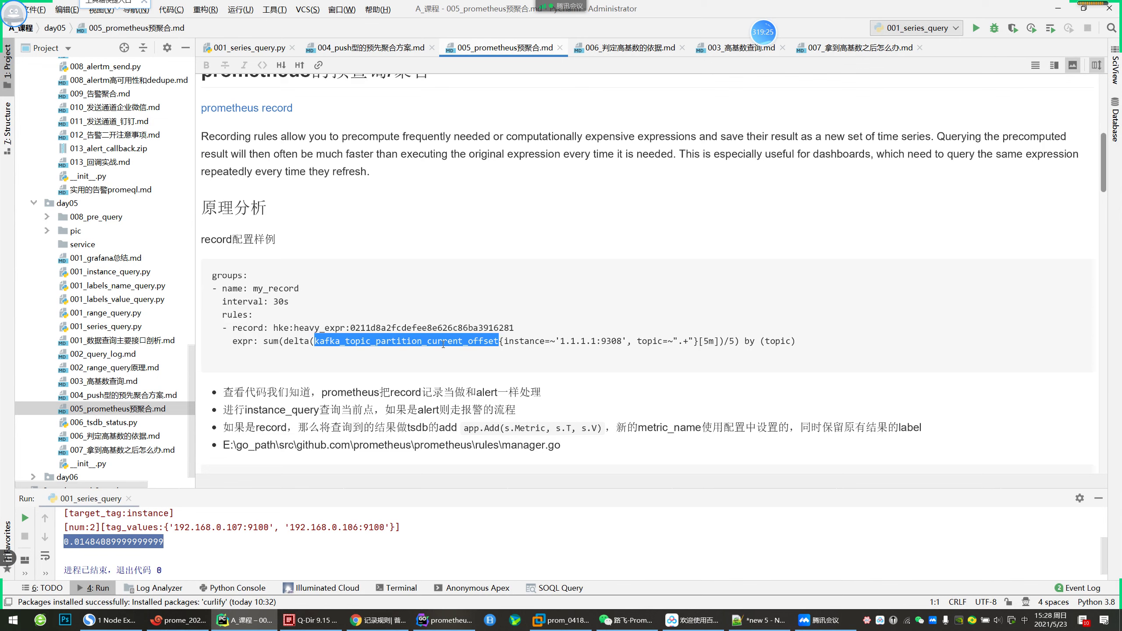
# Highlight the full sum(delta(...)) by (topic) expression in the my_record example, and the record name together with it
pyautogui.click(324, 341)
pyautogui.moveTo(264, 345); pyautogui.dragTo(795, 345)
pyautogui.click(594, 355)
pyautogui.moveTo(264, 343); pyautogui.dragTo(775, 343)
pyautogui.moveTo(273, 328); pyautogui.dragTo(767, 341)
pyautogui.click(611, 391)
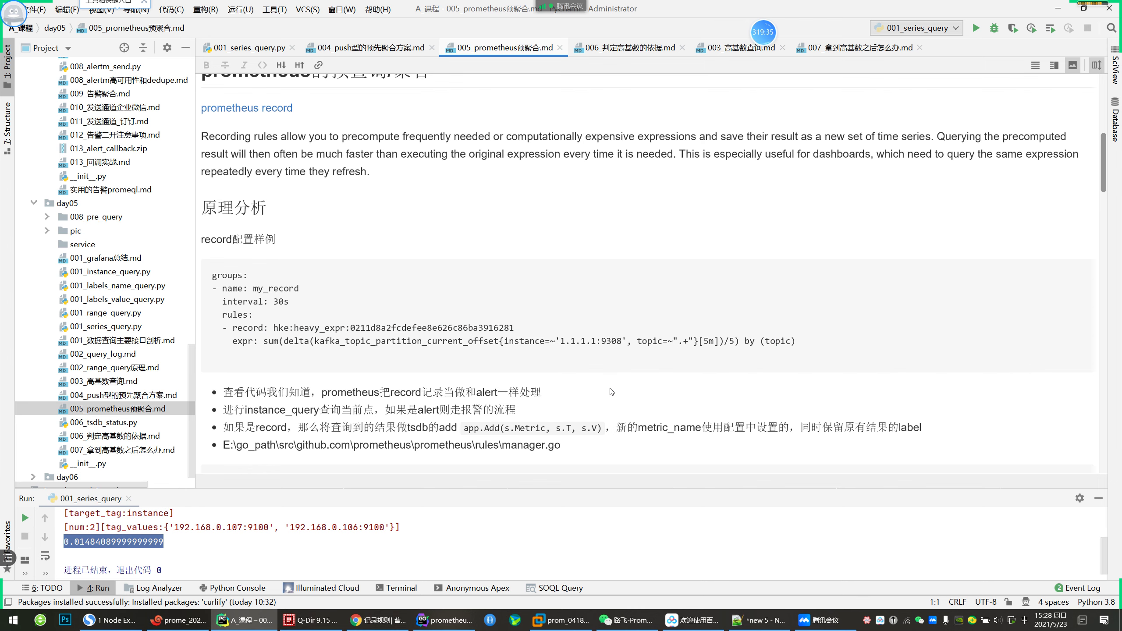
# Highlight words in the note bullet on Prometheus treating record rules the same way as alert rules
pyautogui.scroll(-1, 391, 398)
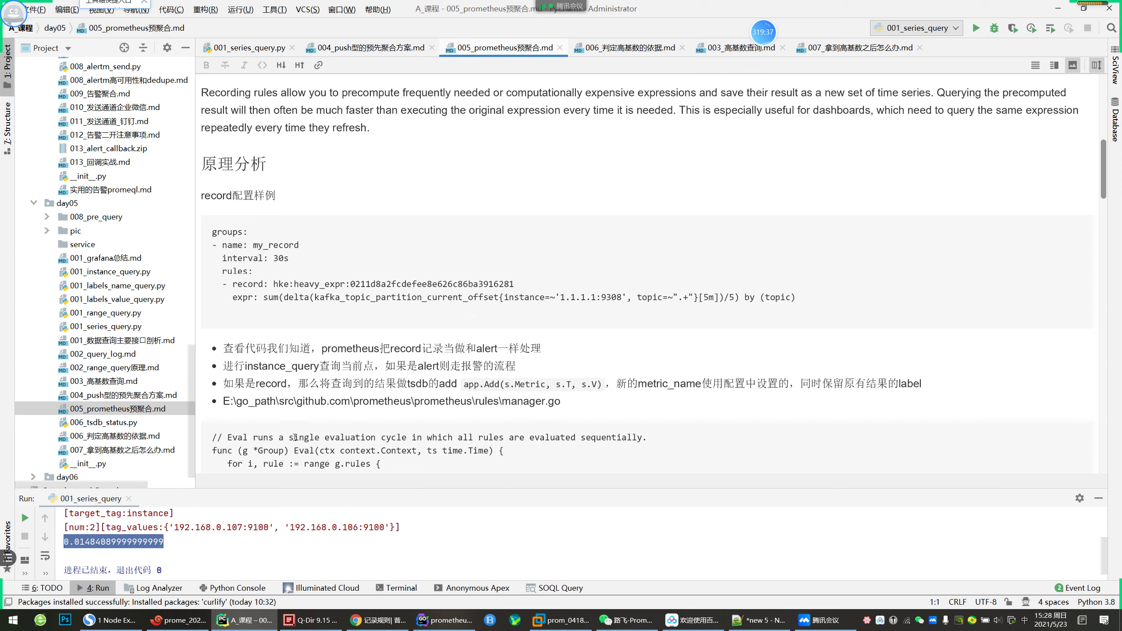
pyautogui.scroll(-1, 296, 436)
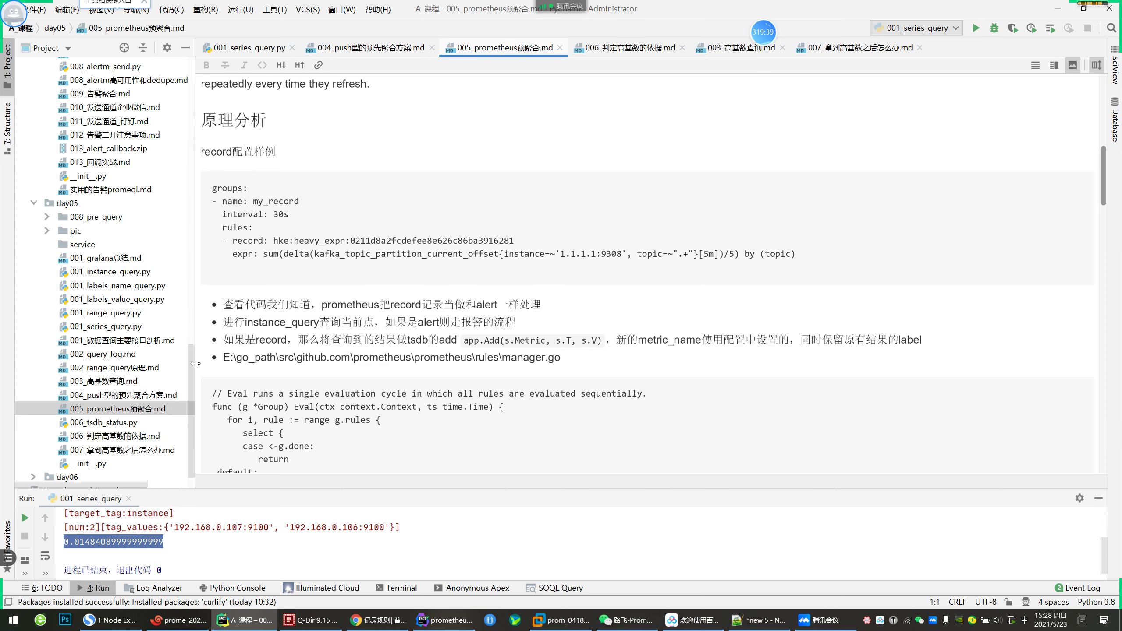
pyautogui.doubleClick(377, 304)
pyautogui.click(377, 304)
pyautogui.doubleClick(346, 304)
pyautogui.click(397, 304)
pyautogui.moveTo(400, 304); pyautogui.dragTo(468, 304)
pyautogui.click(535, 307)
# Highlight parts of the note bullet on running instance_query for the current point and following the alert flow
pyautogui.doubleClick(261, 328)
pyautogui.click(401, 326)
pyautogui.moveTo(419, 324); pyautogui.dragTo(624, 319)
pyautogui.click(455, 324)
pyautogui.click(524, 323)
pyautogui.click(611, 326)
# Highlight parts of the note bullet on adding record query results to the tsdb with app.Add
pyautogui.moveTo(397, 340); pyautogui.dragTo(458, 339)
pyautogui.click(457, 340)
pyautogui.moveTo(319, 339); pyautogui.dragTo(461, 340)
pyautogui.click(455, 358)
# Review the Group Eval code in the notes and highlight the rule.Eval call with its error handling
pyautogui.scroll(-5, 633, 348)
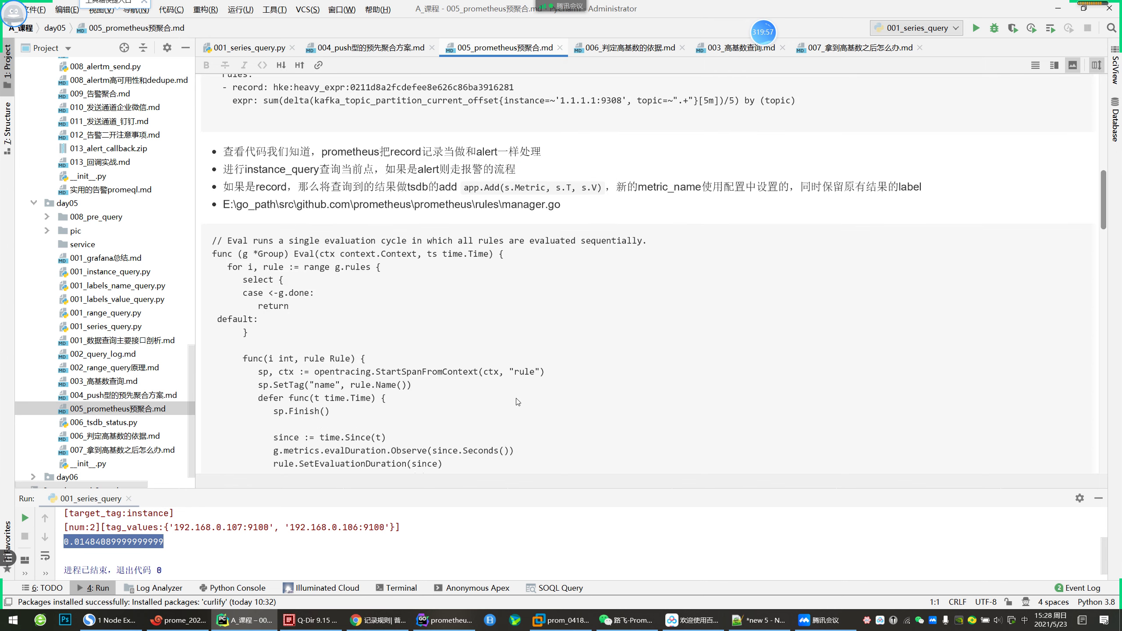
pyautogui.moveTo(353, 251); pyautogui.dragTo(419, 413)
pyautogui.moveTo(365, 279); pyautogui.dragTo(429, 408)
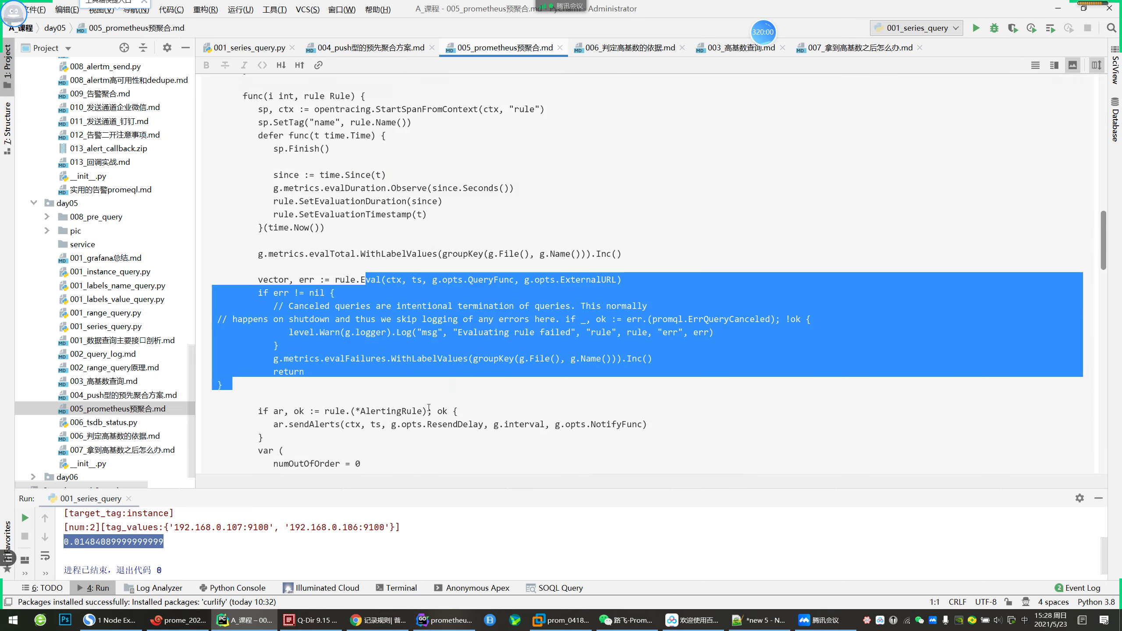
pyautogui.click(429, 408)
# Highlight the code from app.Commit() through the app.Add loop and continue to the 配置一个预聚合 section
pyautogui.scroll(-15, 397, 309)
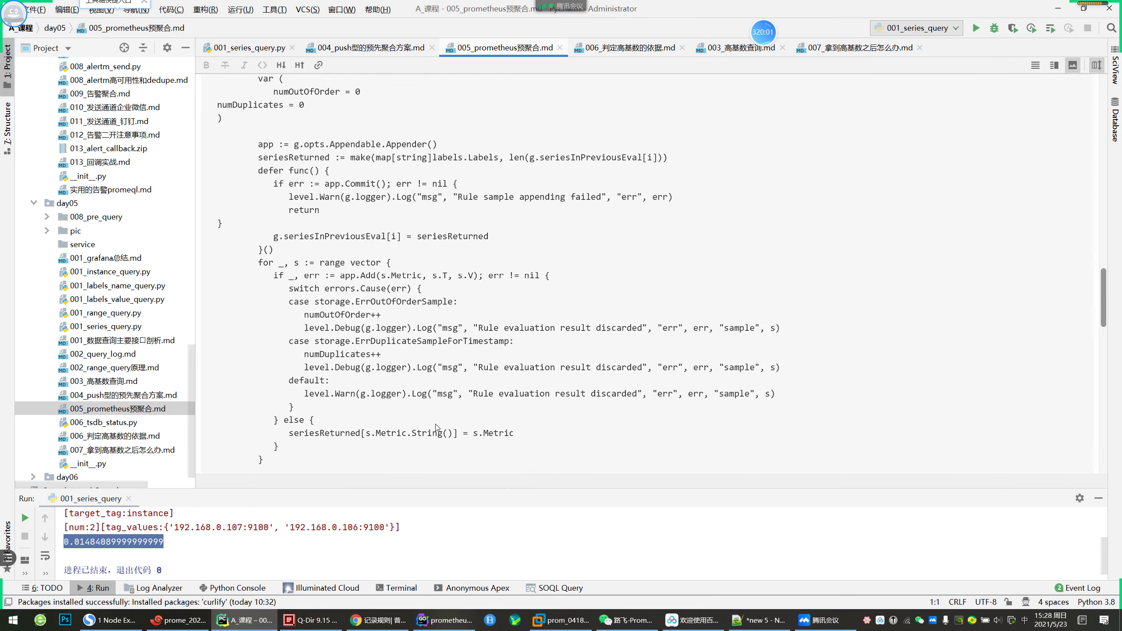
pyautogui.scroll(5, 393, 280)
pyautogui.moveTo(325, 206); pyautogui.dragTo(431, 431)
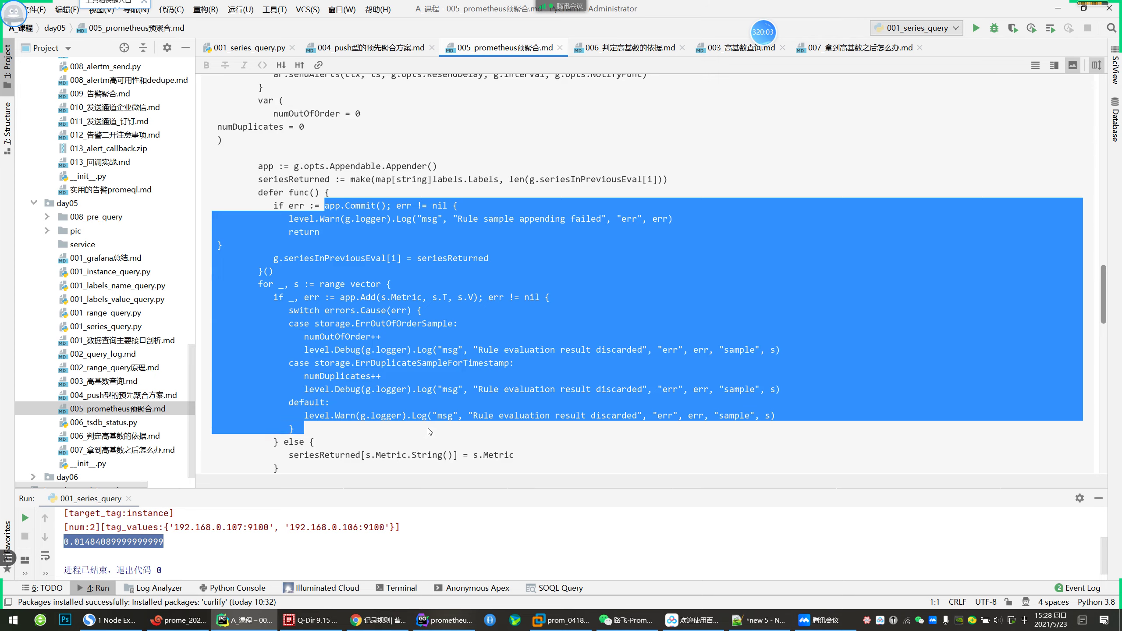
pyautogui.scroll(-3, 428, 425)
pyautogui.click(426, 420)
pyautogui.scroll(-5, 411, 398)
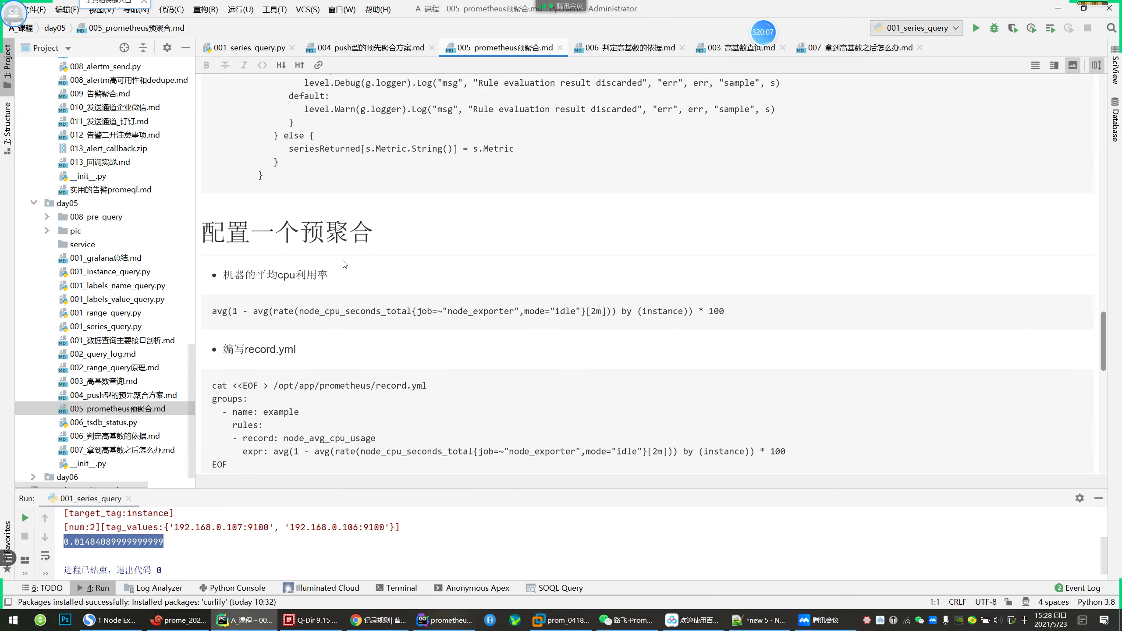
# Copy the average CPU usage expression avg(1 - avg(rate(node_cpu_seconds_total{job=~"node_exporter",mode="idle"}[2m])) by (instance)) * 100 from the notes and execute it in Prometheus
pyautogui.tripleClick(290, 311)
pyautogui.click(282, 316)
pyautogui.moveTo(212, 311); pyautogui.dragTo(724, 312)
pyautogui.hotkey('ctrl', 'c')
pyautogui.click(221, 620)
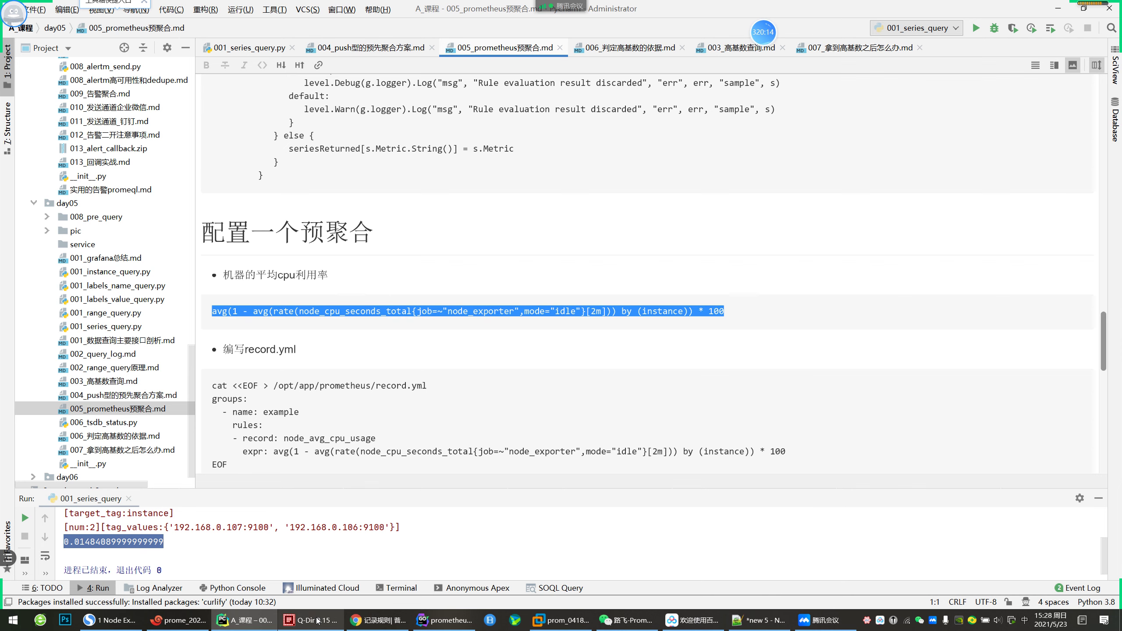
pyautogui.click(203, 622)
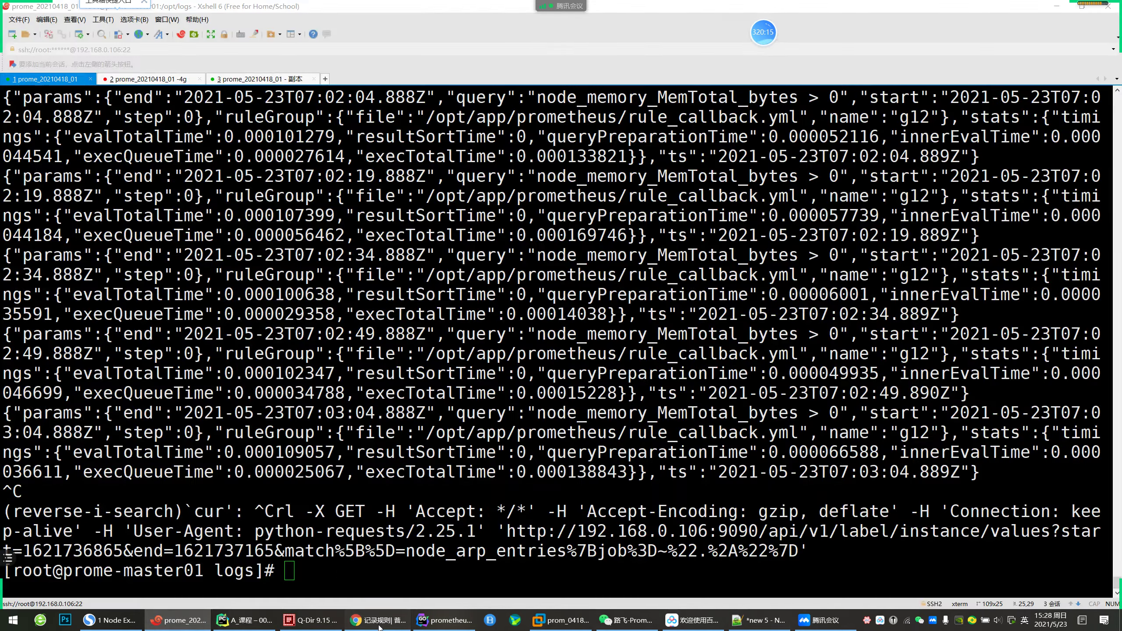
pyautogui.click(379, 620)
pyautogui.click(206, 8)
pyautogui.click(290, 8)
pyautogui.hotkey('ctrl', 'a')
pyautogui.hotkey('ctrl', 'v')
pyautogui.press('Return')
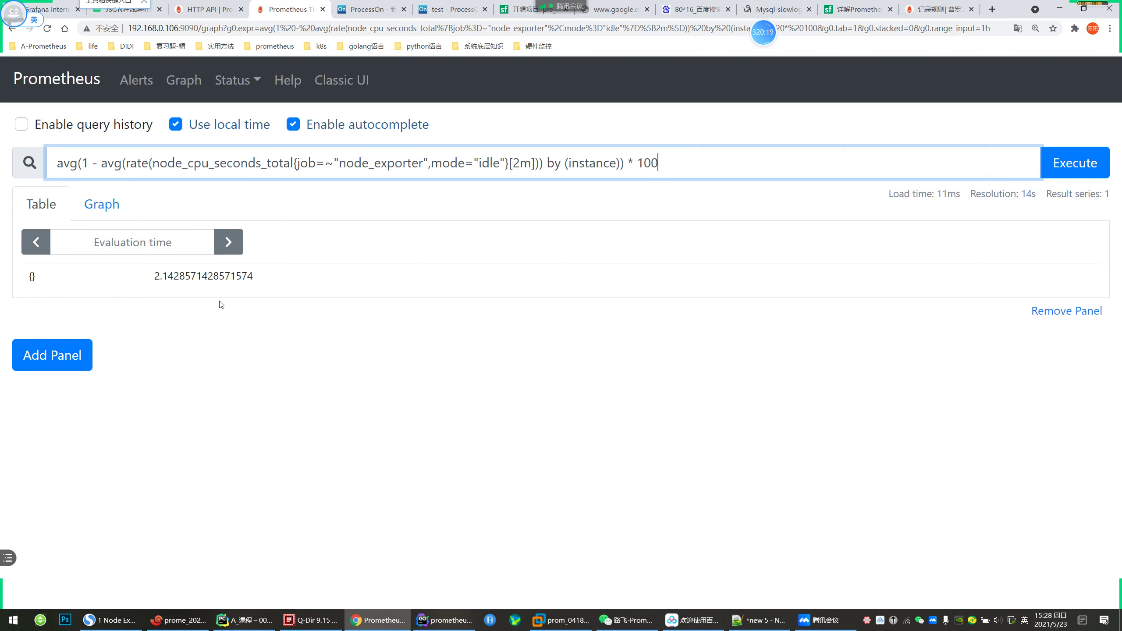
# Examine the expression's job filter and result value, view its graph, and return to the table view
pyautogui.doubleClick(370, 163)
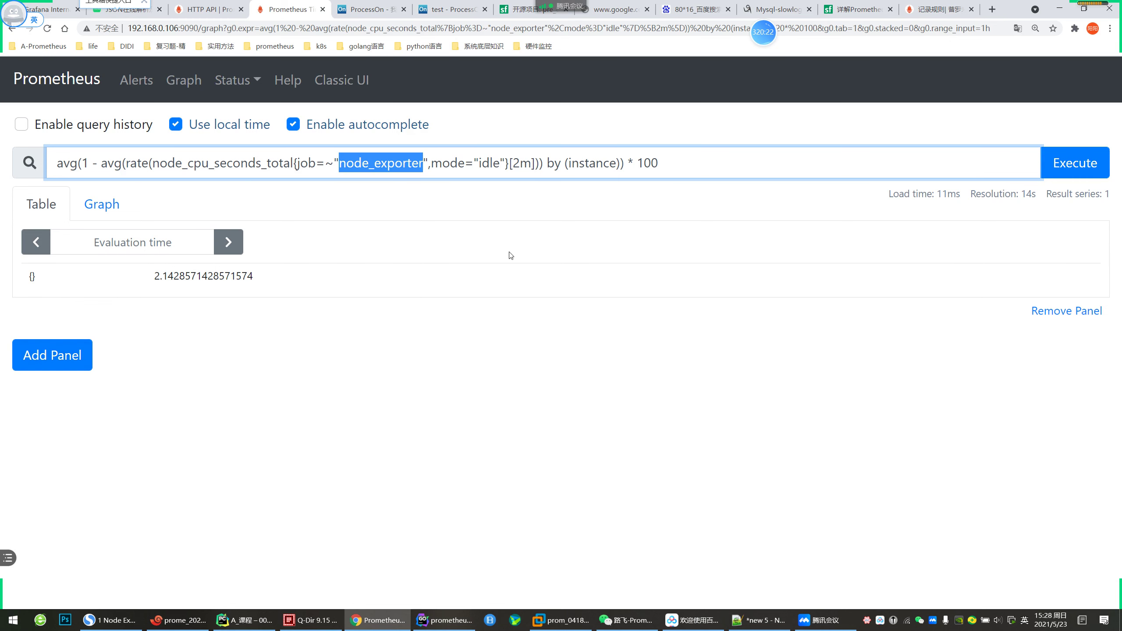
pyautogui.doubleClick(234, 278)
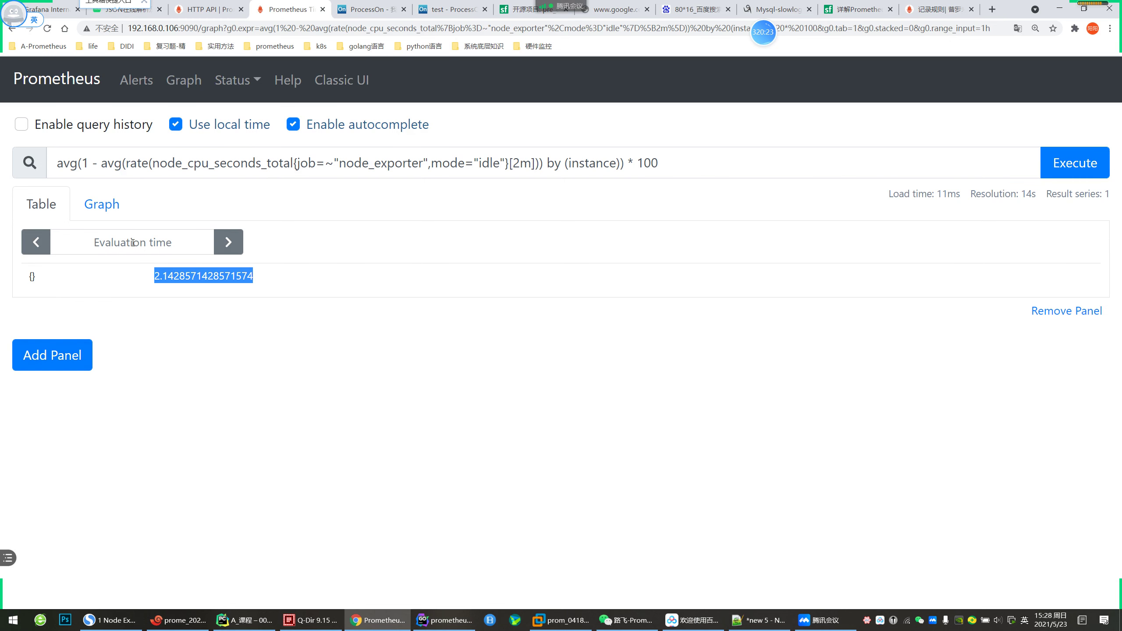
pyautogui.click(102, 204)
pyautogui.scroll(-1, 304, 449)
pyautogui.scroll(-4, 304, 449)
pyautogui.scroll(5, 373, 319)
pyautogui.click(47, 198)
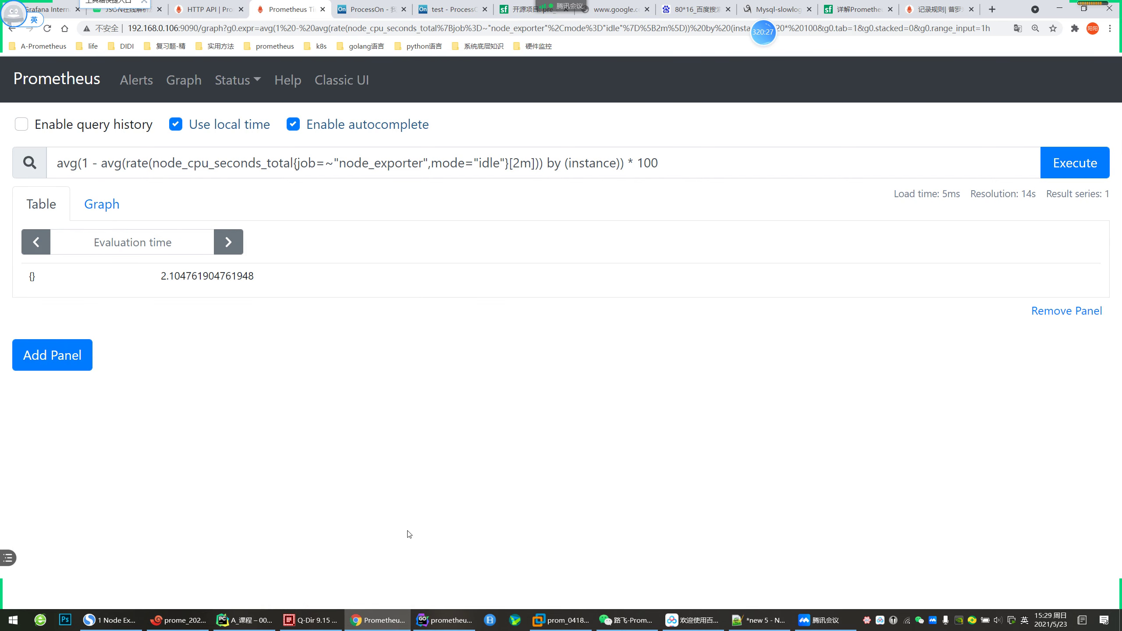
# Switch to the PyCharm notes and examine the record.yml example: target path, rule group, record name node_avg_cpu_usage and expression
pyautogui.click(244, 620)
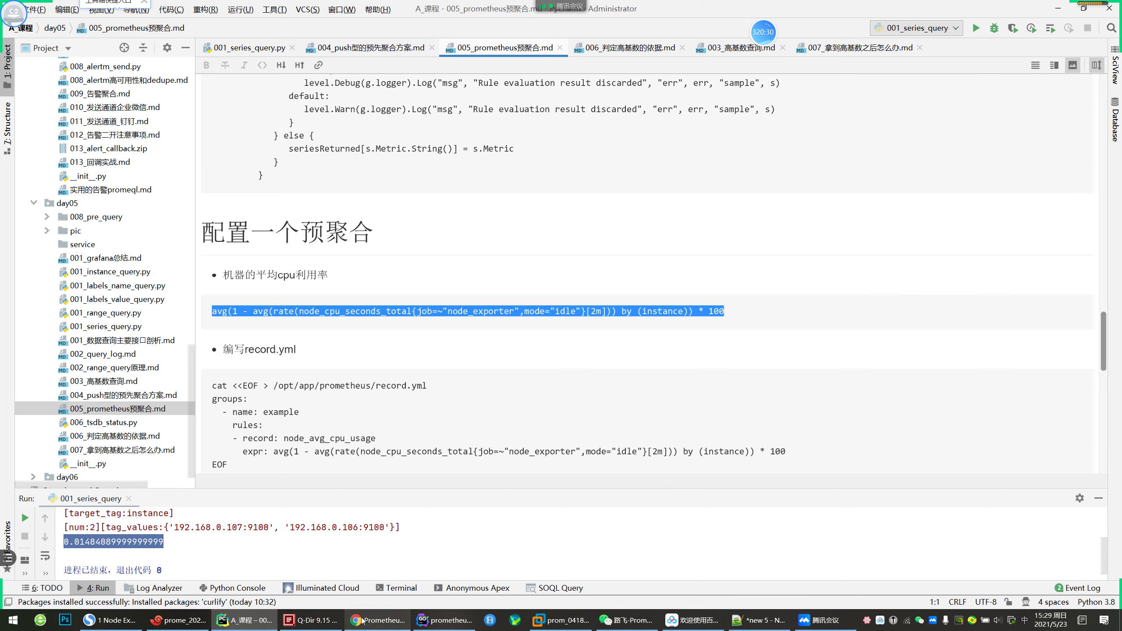
pyautogui.scroll(-2, 300, 428)
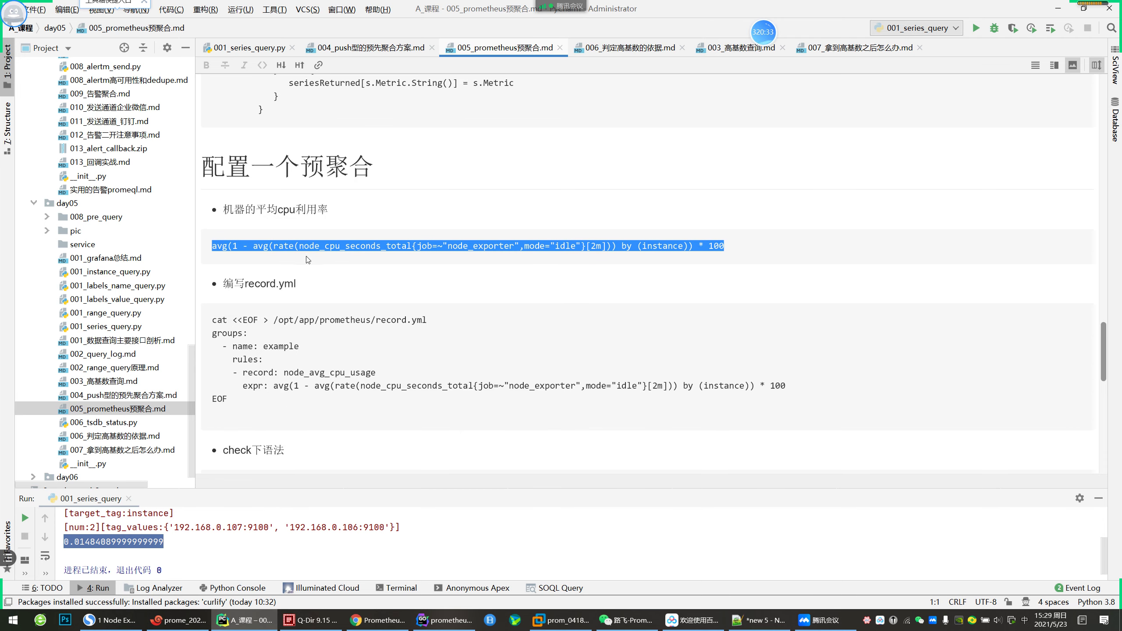
pyautogui.moveTo(212, 246); pyautogui.dragTo(731, 247)
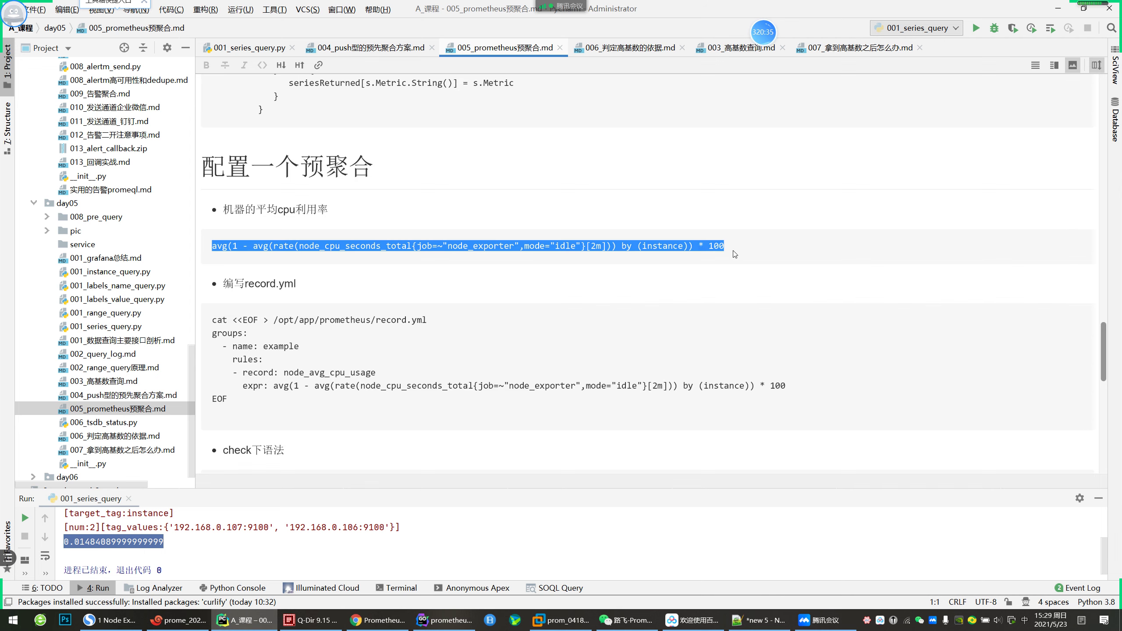
pyautogui.doubleClick(291, 374)
pyautogui.click(327, 419)
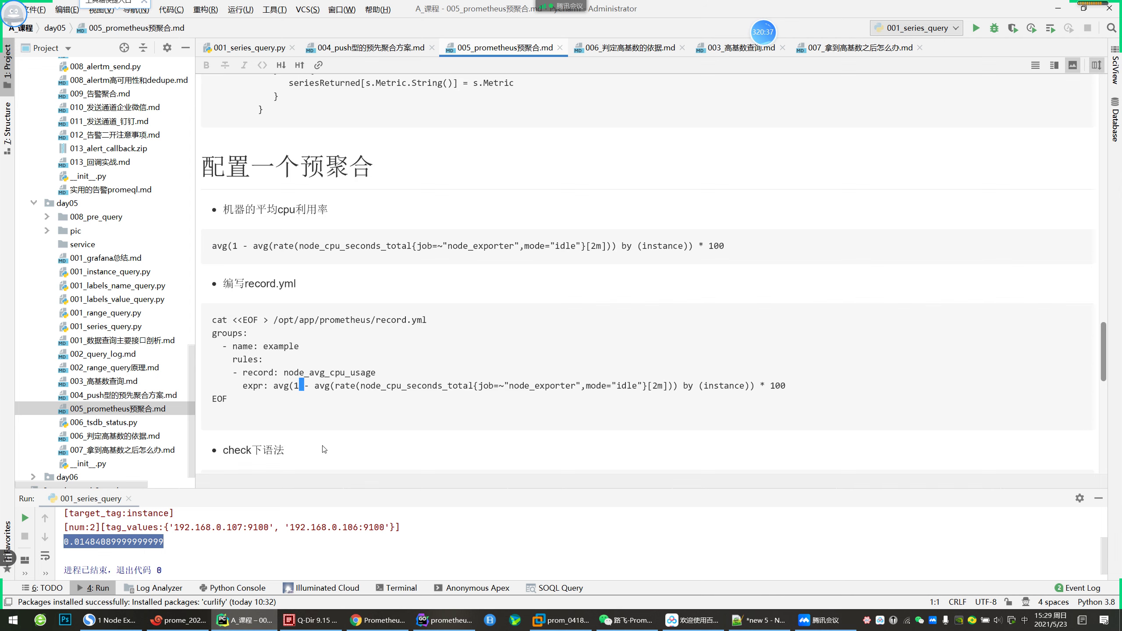
pyautogui.doubleClick(310, 373)
pyautogui.click(275, 398)
pyautogui.moveTo(257, 400); pyautogui.dragTo(234, 356)
pyautogui.click(267, 322)
pyautogui.moveTo(268, 322); pyautogui.dragTo(428, 321)
pyautogui.click(258, 422)
# Copy the record.yml heredoc command from the notes and run it in the Xshell terminal to create /opt/app/prometheus/record.yml
pyautogui.moveTo(252, 407); pyautogui.dragTo(205, 316)
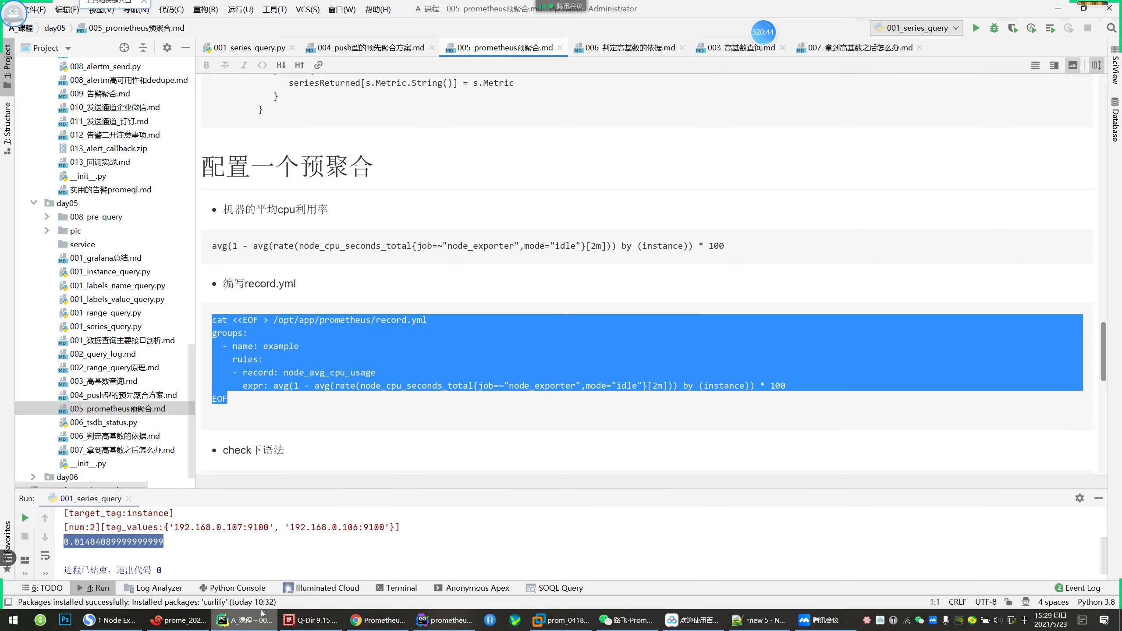
pyautogui.click(179, 620)
pyautogui.hotkey('ctrl', 'c')
pyautogui.hotkey('ctrl', 'l')
pyautogui.press('shift+Insert')
pyautogui.press('Return')
pyautogui.press('Return')
pyautogui.press('Return')
pyautogui.write('cat')
pyautogui.press('Return')
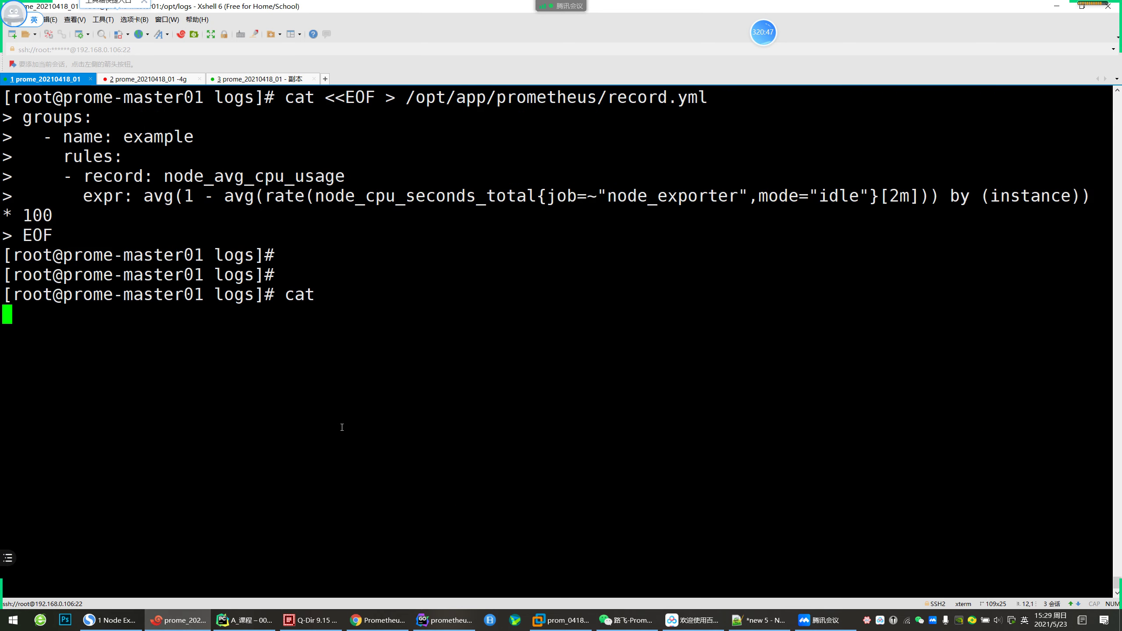
pyautogui.hotkey('ctrl', 'c')
# Change to the /opt/app/prometheus/ directory and list its files with ll
pyautogui.write('cd /opt/ap')
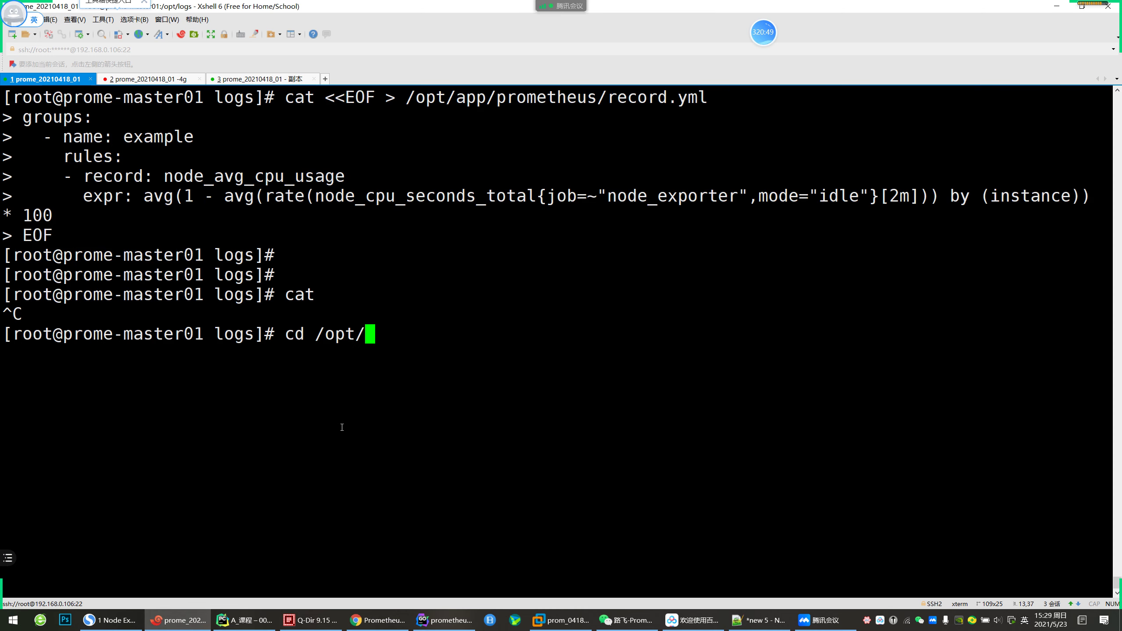
pyautogui.press('Tab')
pyautogui.write('prome')
pyautogui.press('Tab')
pyautogui.press('Return')
pyautogui.write('ll')
pyautogui.press('Return')
# Clear the terminal and display the contents of record.yml with cat
pyautogui.write('cat record.yml')
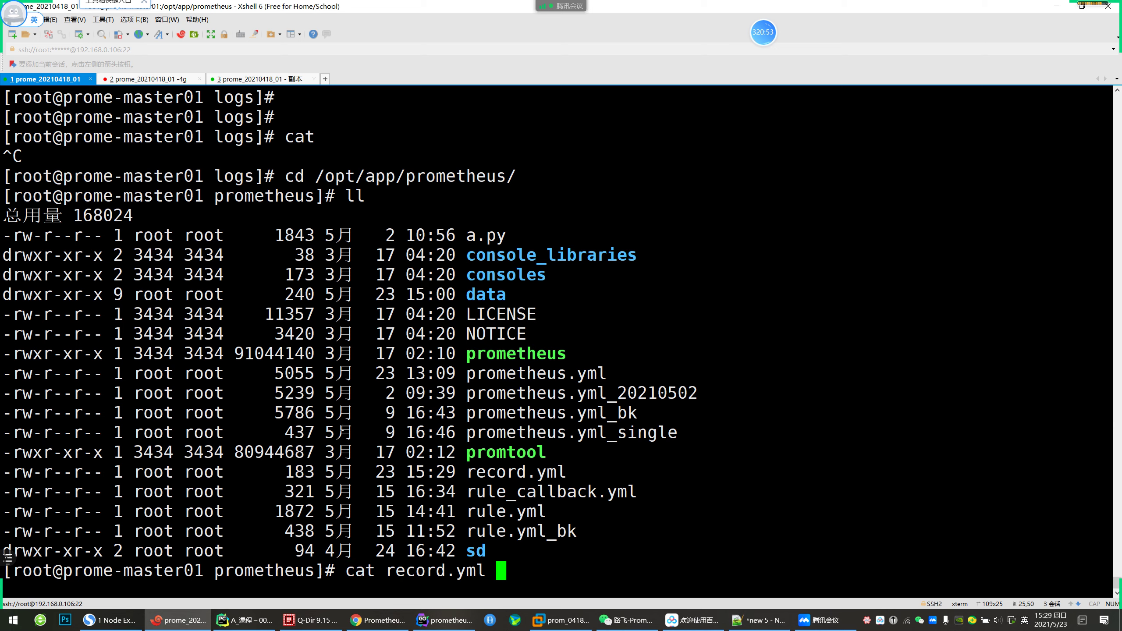
pyautogui.hotkey('ctrl', 'l')
pyautogui.press('Return')
# Open prometheus.yml in vim, examine the rule_files section, and quit the editor
pyautogui.write('vim prom')
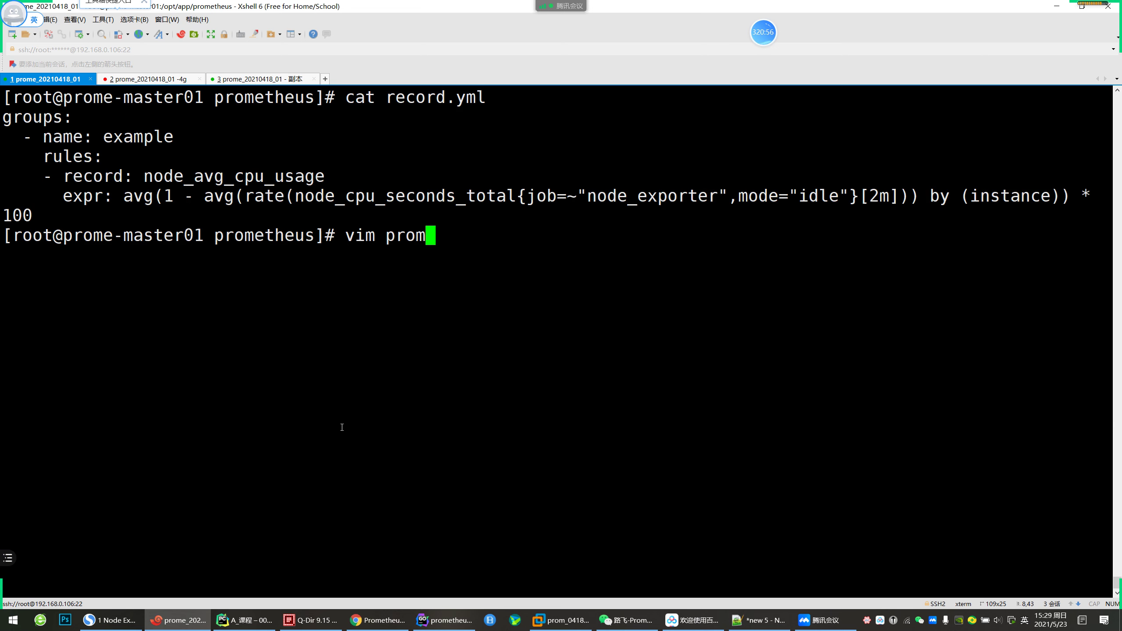
pyautogui.press('Tab')
pyautogui.write('yml')
pyautogui.press('Return')
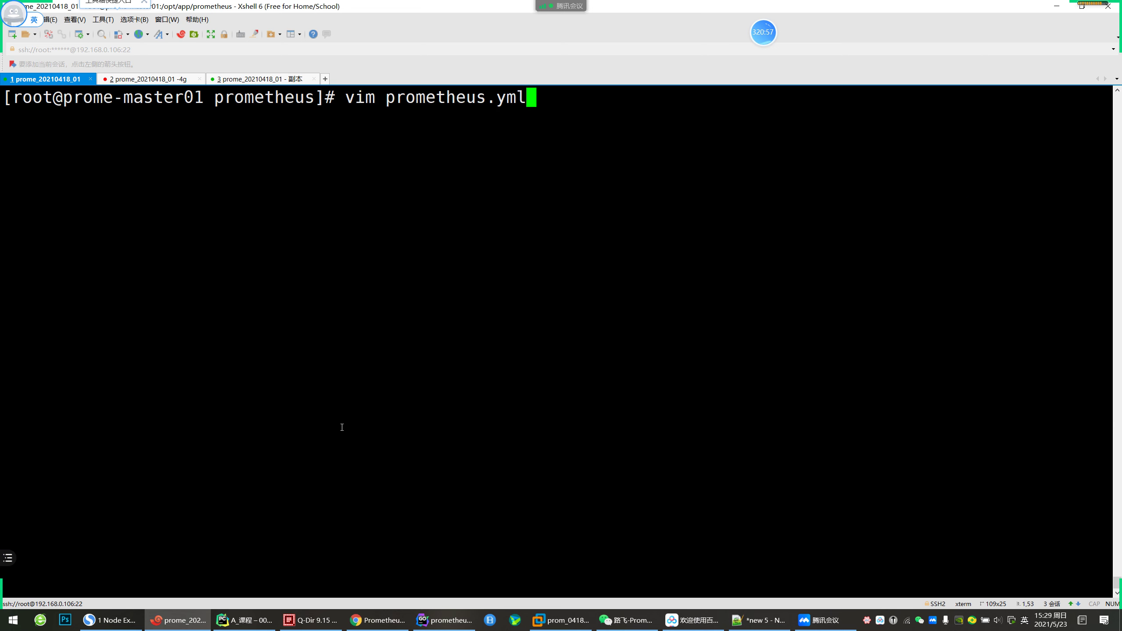
pyautogui.press('Down')
pyautogui.press('Down')
pyautogui.press('Down')
pyautogui.press('Down')
pyautogui.press('Down')
pyautogui.press('Down')
pyautogui.press('Down')
pyautogui.press('Down')
pyautogui.press('Down')
pyautogui.press('Down')
pyautogui.press('Down')
pyautogui.press('Down')
pyautogui.press('Down')
pyautogui.press('Down')
pyautogui.press('Down')
pyautogui.press('Up')
pyautogui.press('Up')
pyautogui.press('Down')
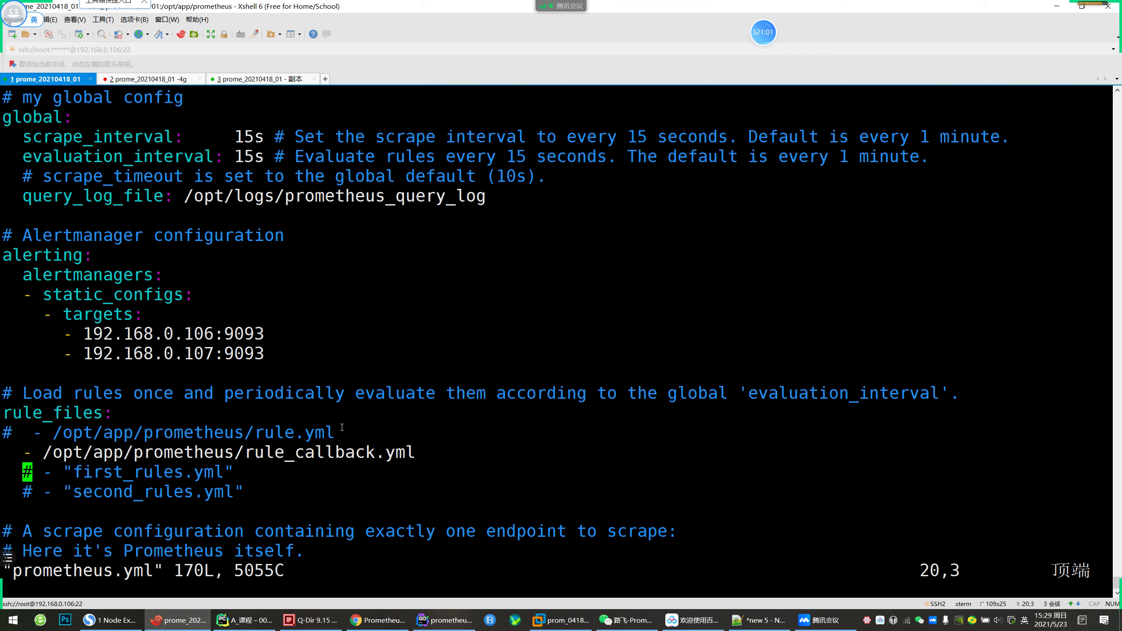
pyautogui.press('Up')
pyautogui.press('Down')
pyautogui.write(':"')
pyautogui.press('Return')
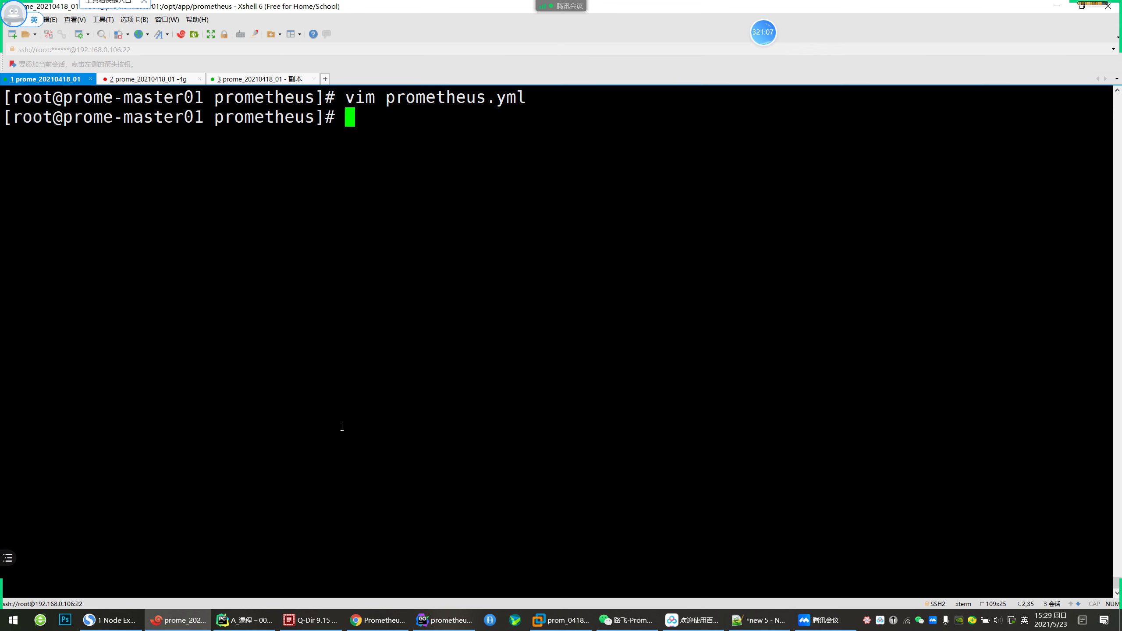
# Display record.yml again, print its absolute path with readlink -f record.yml, and copy that path
pyautogui.write('cat record.yml')
pyautogui.press('Return')
pyautogui.write('readlink -f record.yml')
pyautogui.press('Return')
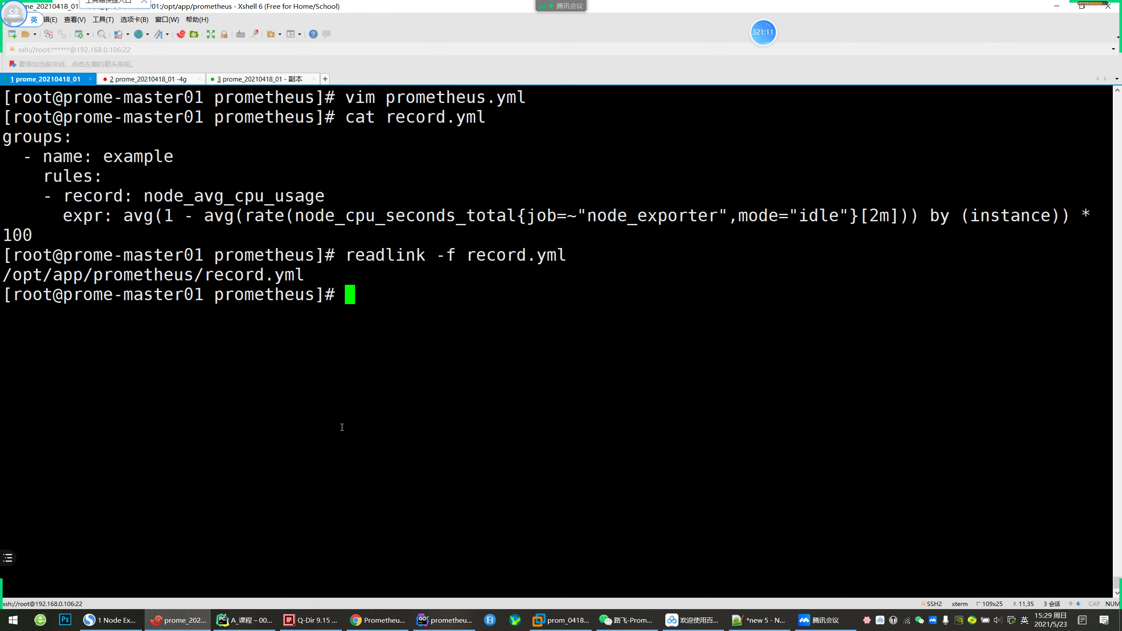
pyautogui.tripleClick(291, 275)
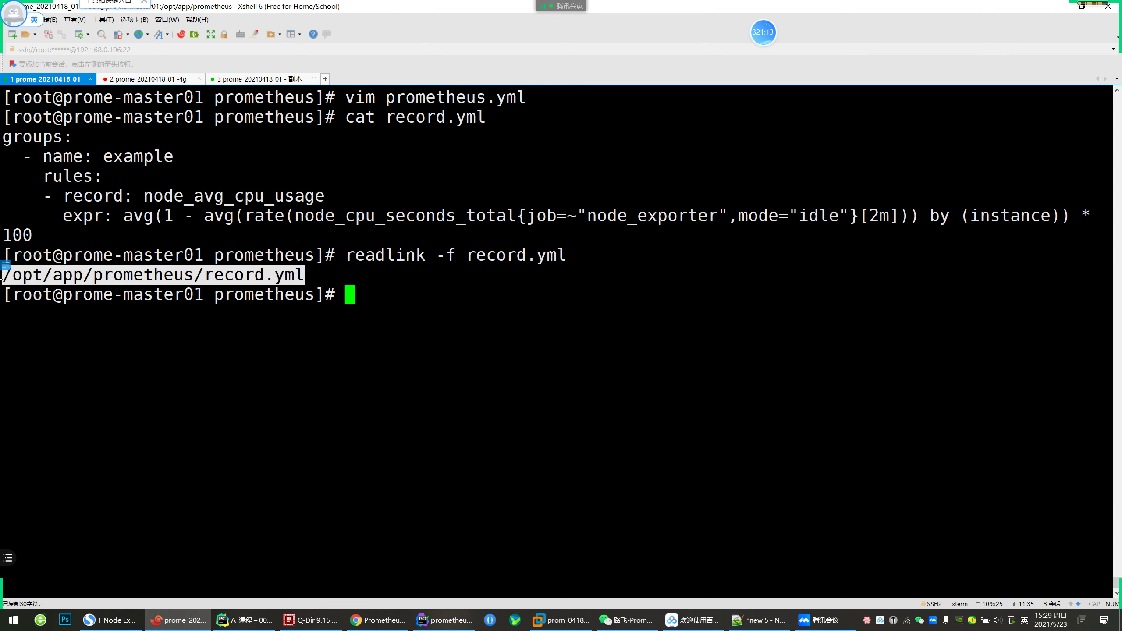
# Reopen prometheus.yml in vim, add /opt/app/prometheus/record.yml as an entry under rule_files after rule_callback.yml, and save the file
pyautogui.hotkey('ctrl', 'r')
pyautogui.write('vim')
pyautogui.hotkey('ctrl', 'l')
pyautogui.press('Return')
pyautogui.press('k')
pyautogui.press('o')
pyautogui.press('BackSpace')
pyautogui.press('Return')
pyautogui.press('BackSpace')
pyautogui.write('-')
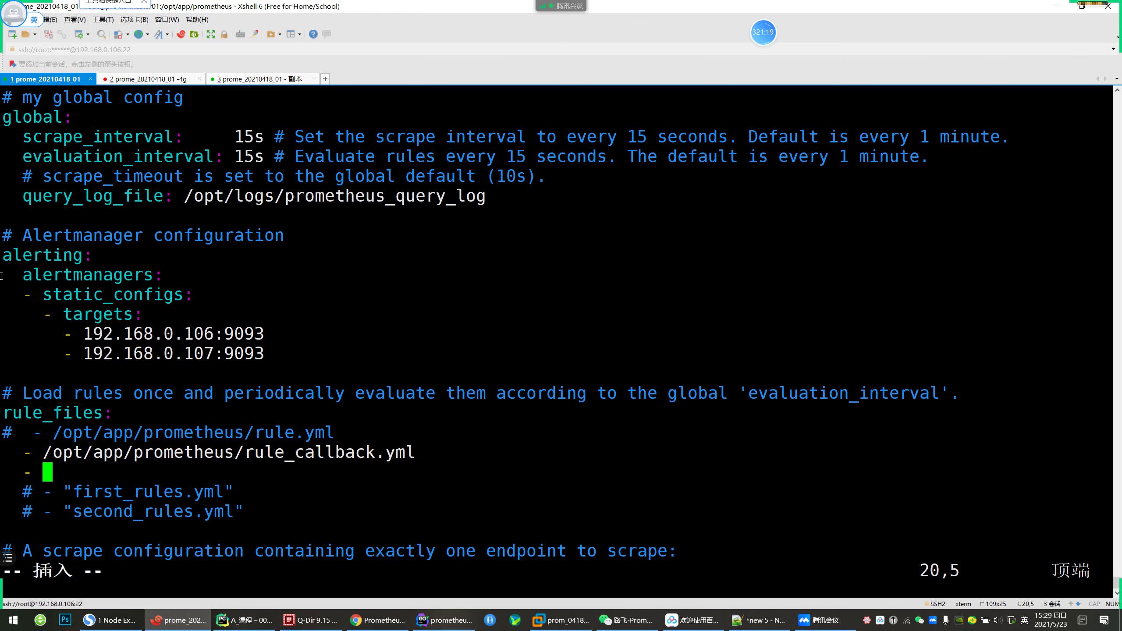
pyautogui.press('shift+Insert')
pyautogui.press('Escape')
pyautogui.write(':wq')
pyautogui.press('Return')
# Reload the Prometheus configuration with curl -X POST localhost:9090/-/reload
pyautogui.hotkey('ctrl', 'r')
pyautogui.write('reload')
pyautogui.press('Return')
pyautogui.press('Return')
pyautogui.press('Return')
pyautogui.press('Return')
pyautogui.hotkey('ctrl', 'r')
pyautogui.write('ps')
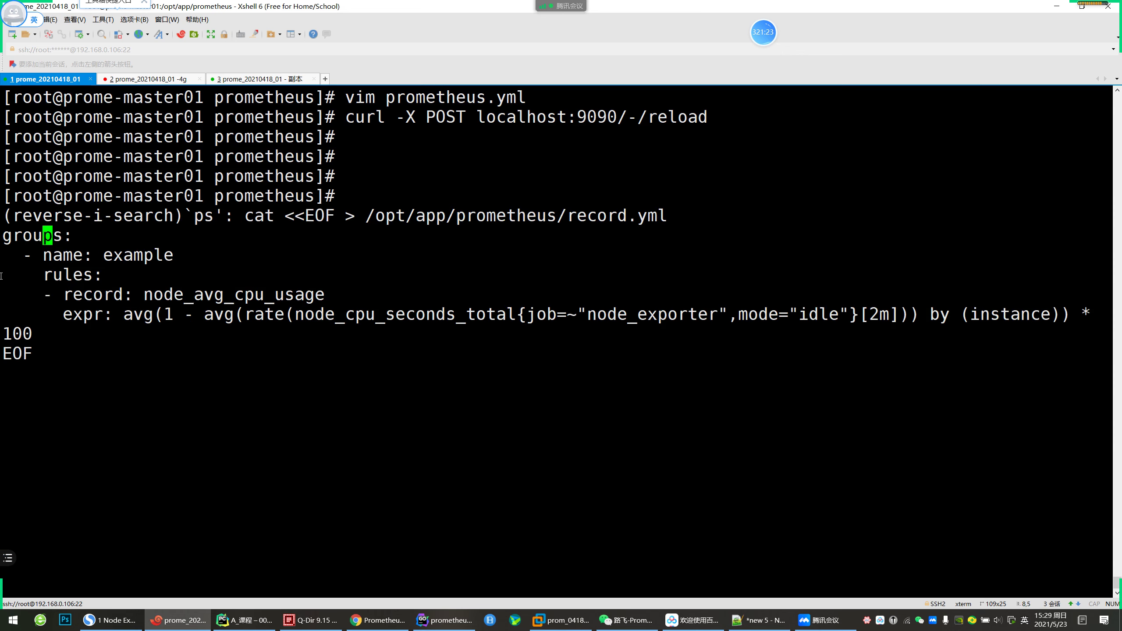
pyautogui.hotkey('ctrl', 'l')
pyautogui.hotkey('ctrl', 'c')
pyautogui.press('Return')
pyautogui.press('Return')
pyautogui.press('Return')
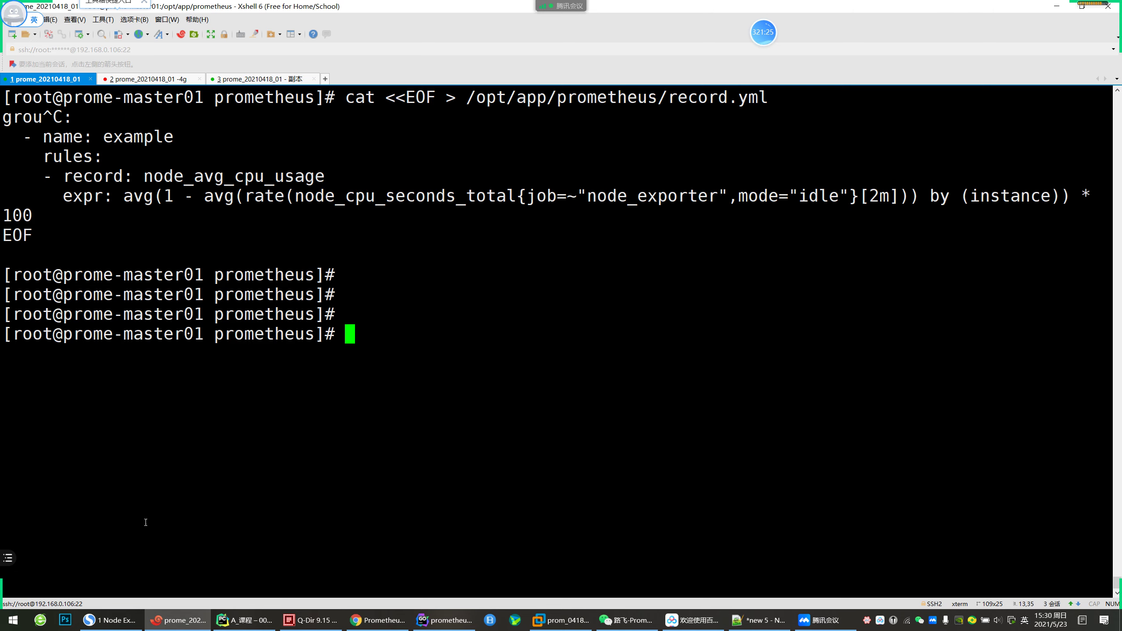
# Switch to Prometheus in Chrome, open the Rules page, examine the example and g12 groups, and refresh the page
pyautogui.click(377, 620)
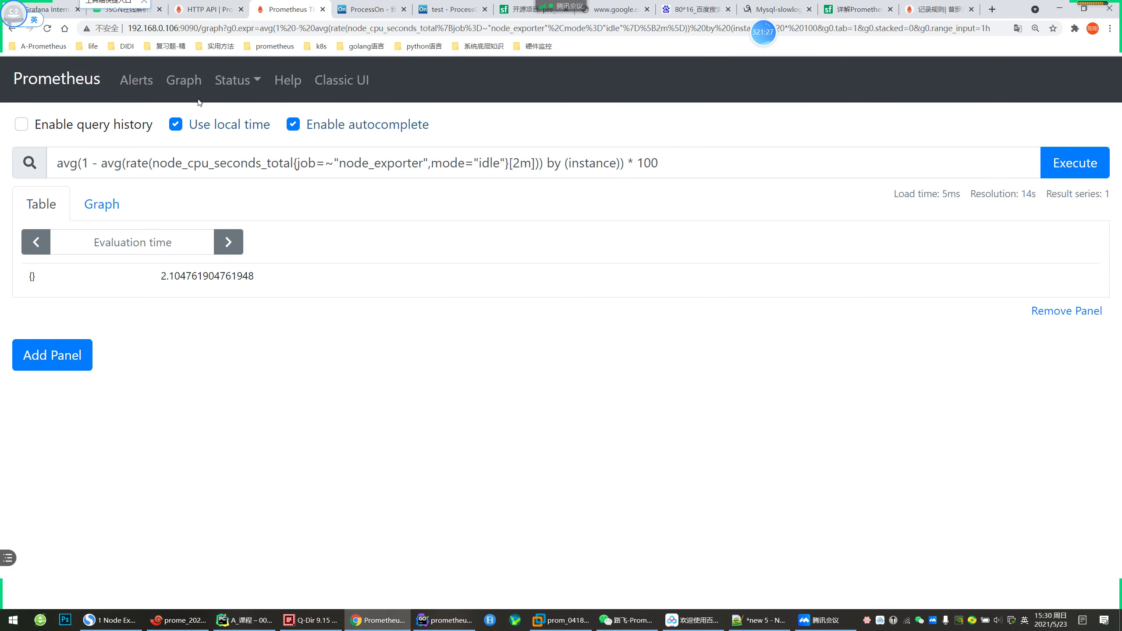
pyautogui.click(234, 81)
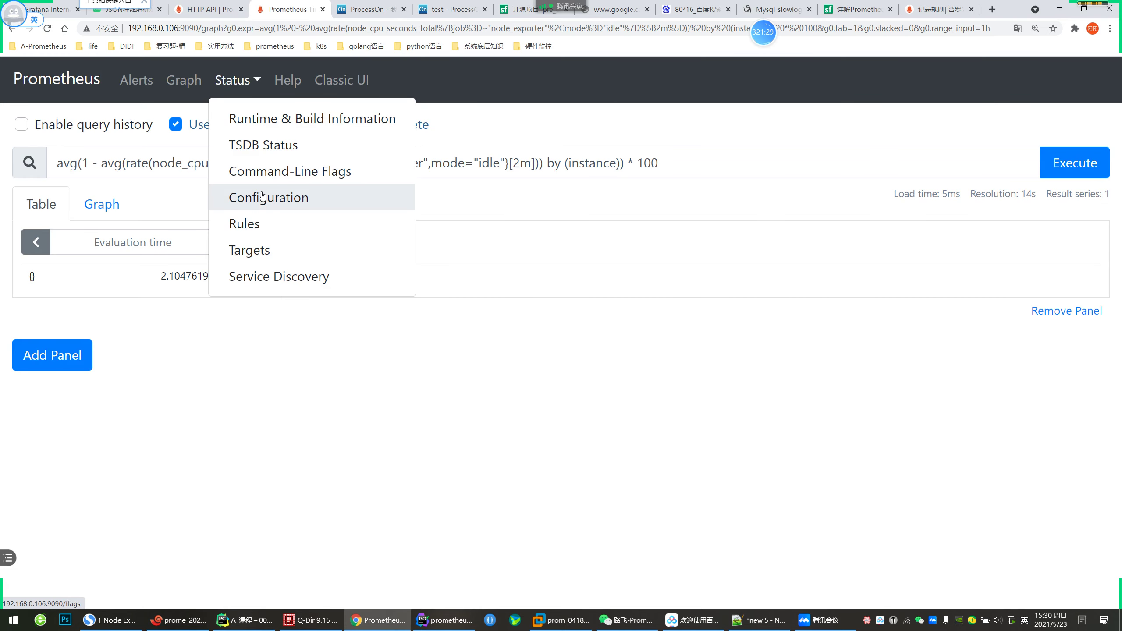
pyautogui.click(255, 224)
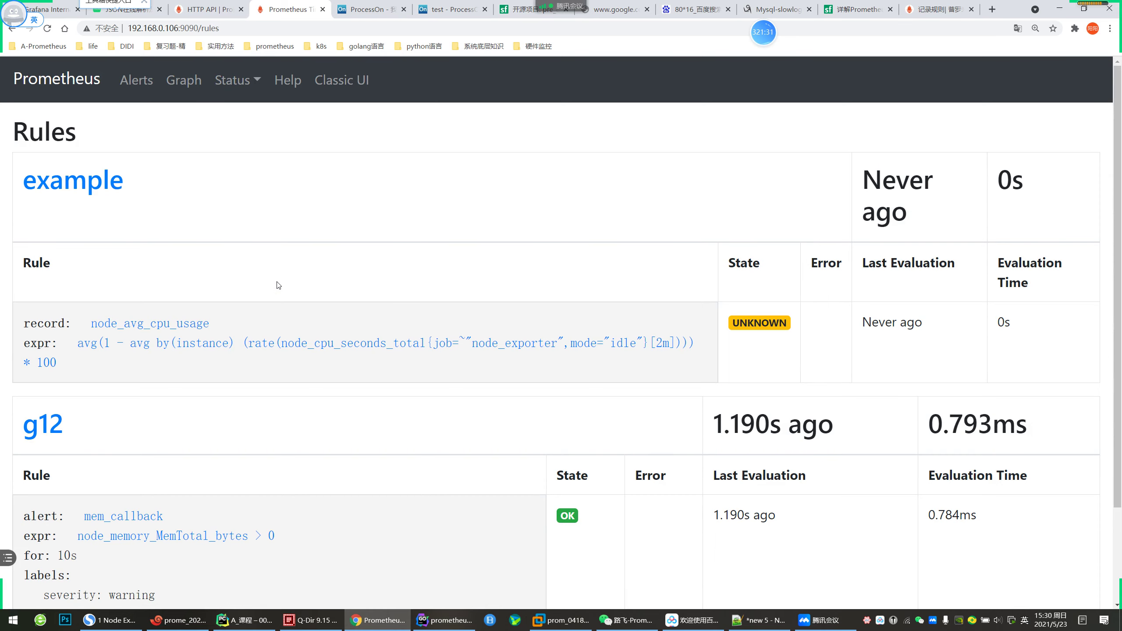
pyautogui.scroll(-2, 170, 200)
pyautogui.scroll(2, 165, 303)
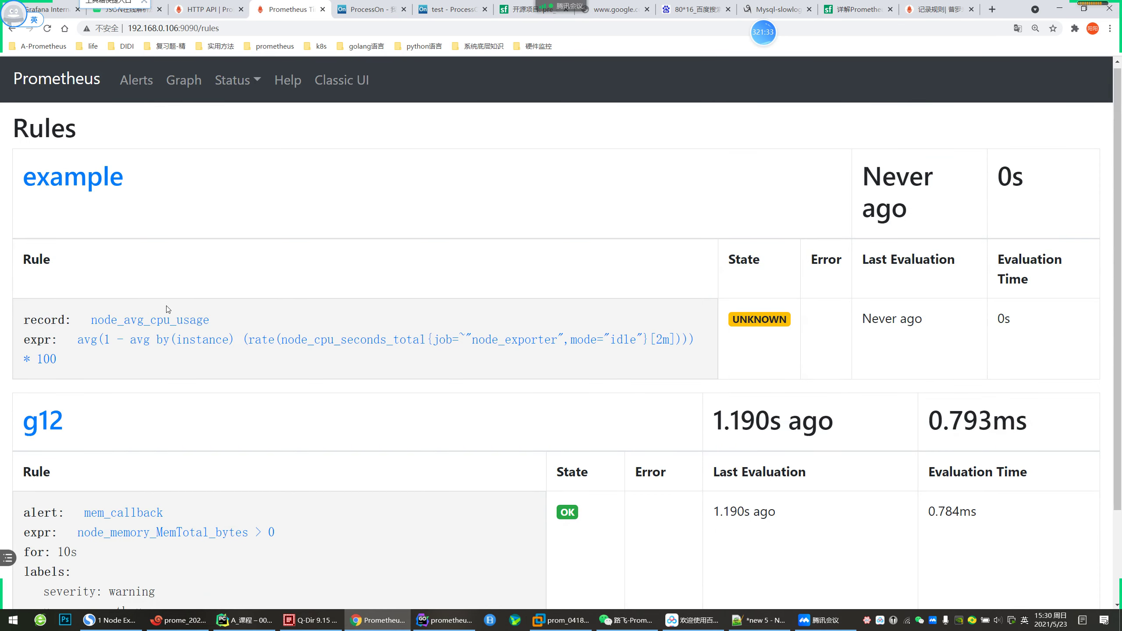
pyautogui.scroll(-2, 168, 288)
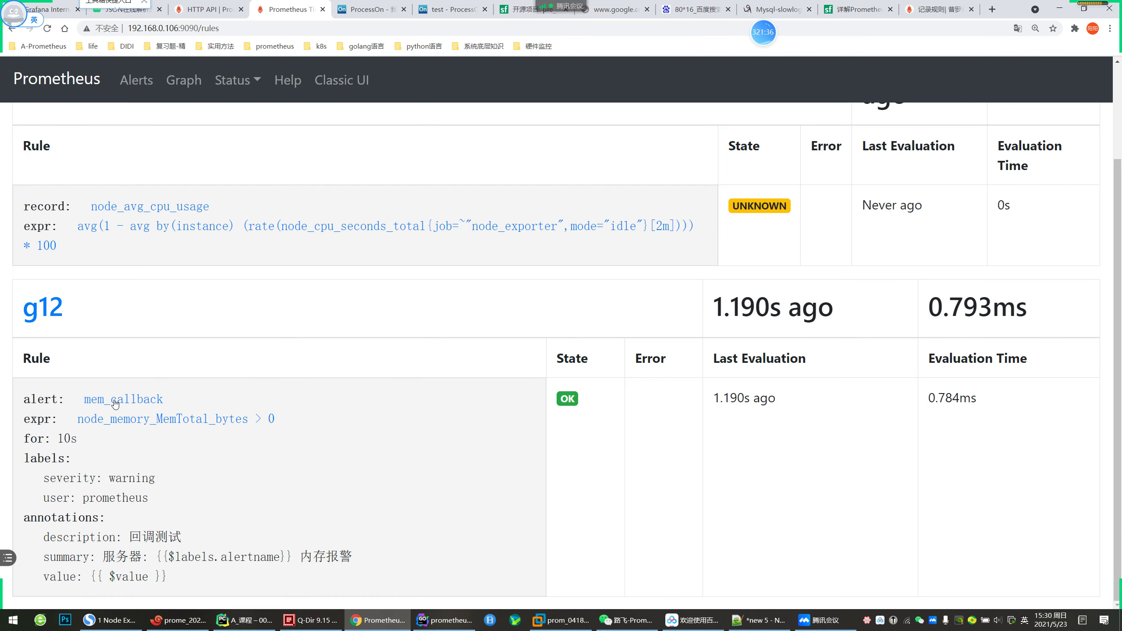
pyautogui.scroll(1, 142, 415)
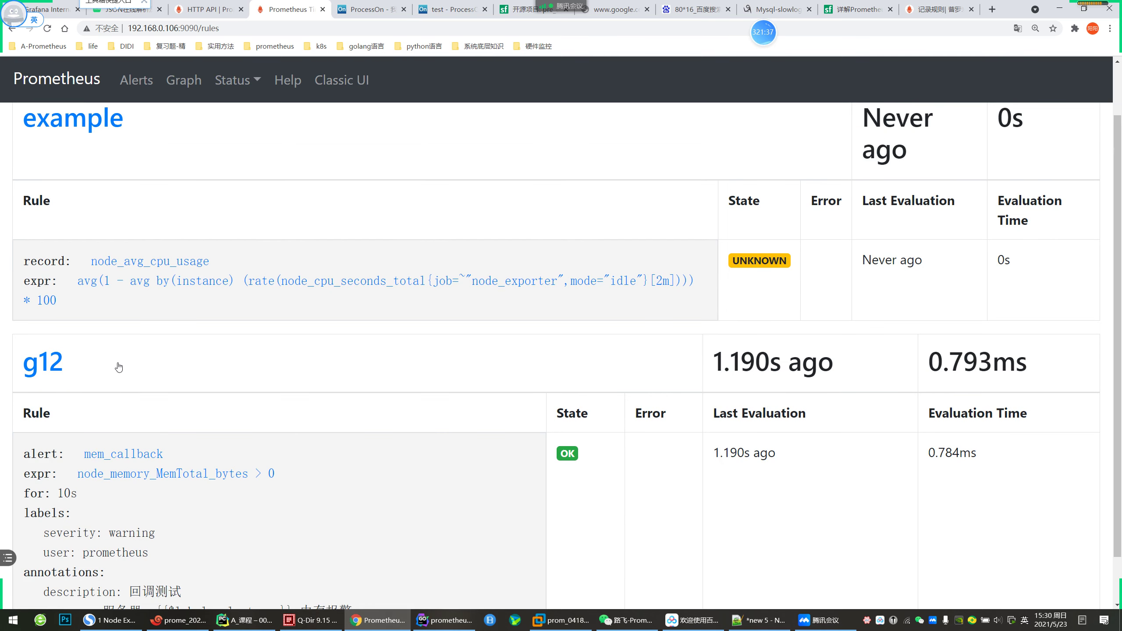
pyautogui.scroll(1, 142, 415)
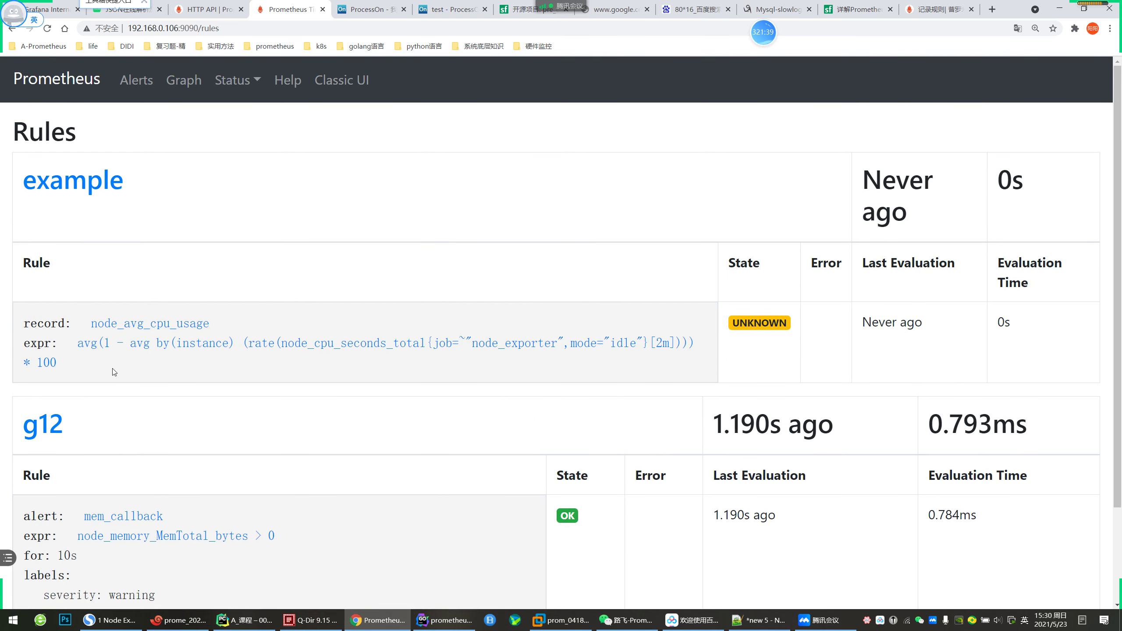
pyautogui.scroll(-2, 147, 349)
pyautogui.scroll(2, 149, 356)
pyautogui.press('F5')
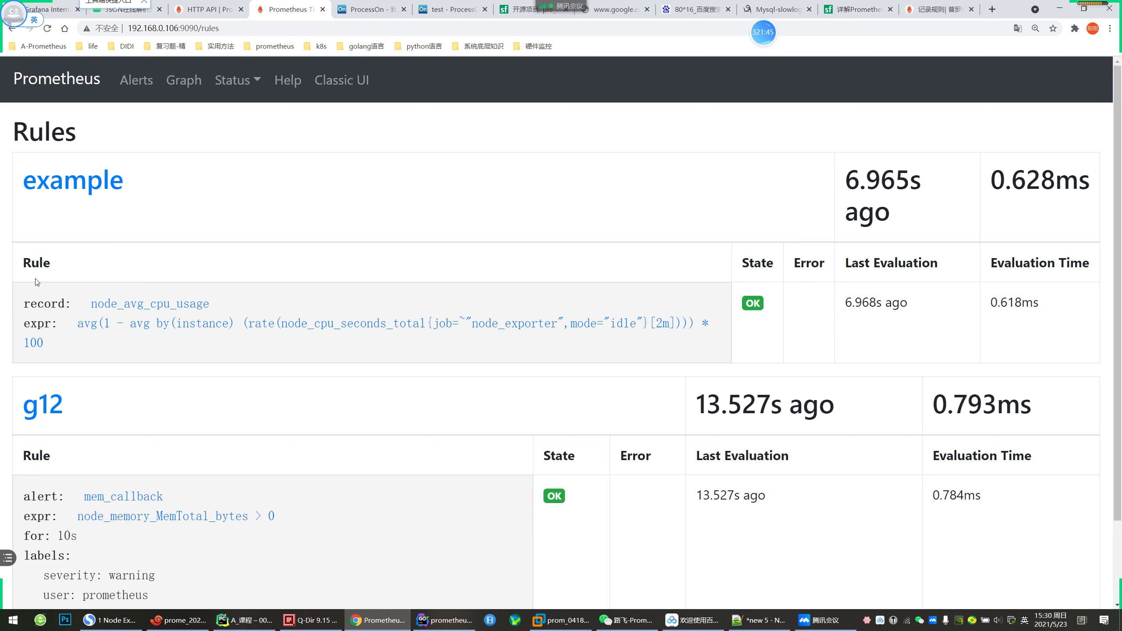
# Open the query for the node_avg_cpu_usage record from the example rule group
pyautogui.doubleClick(37, 314)
pyautogui.click(90, 346)
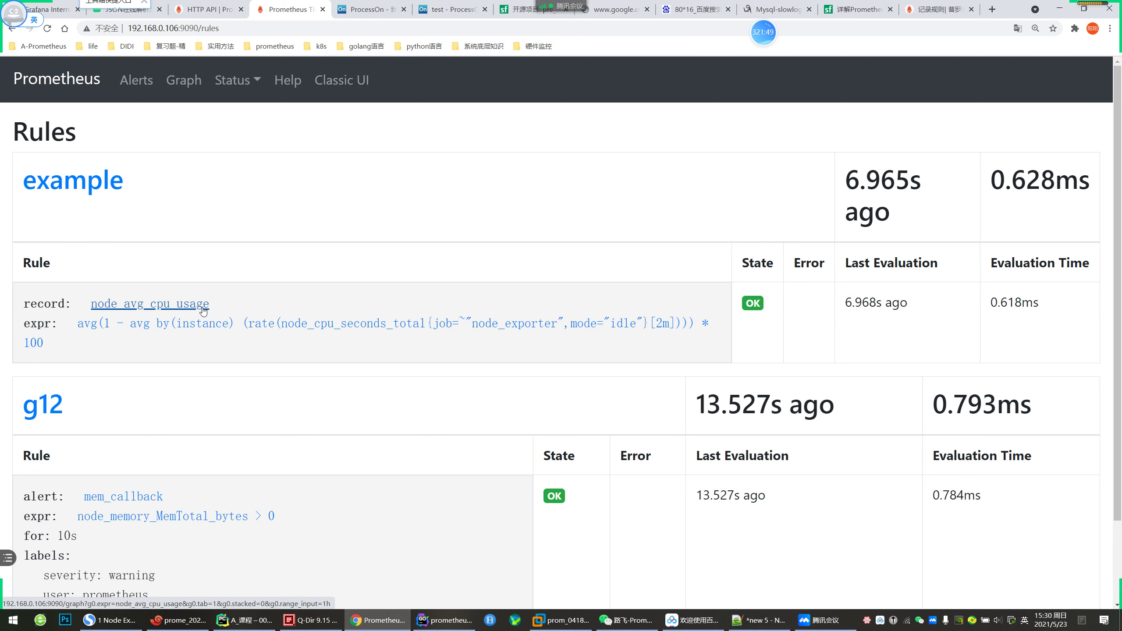
pyautogui.moveTo(216, 313); pyautogui.dragTo(176, 312)
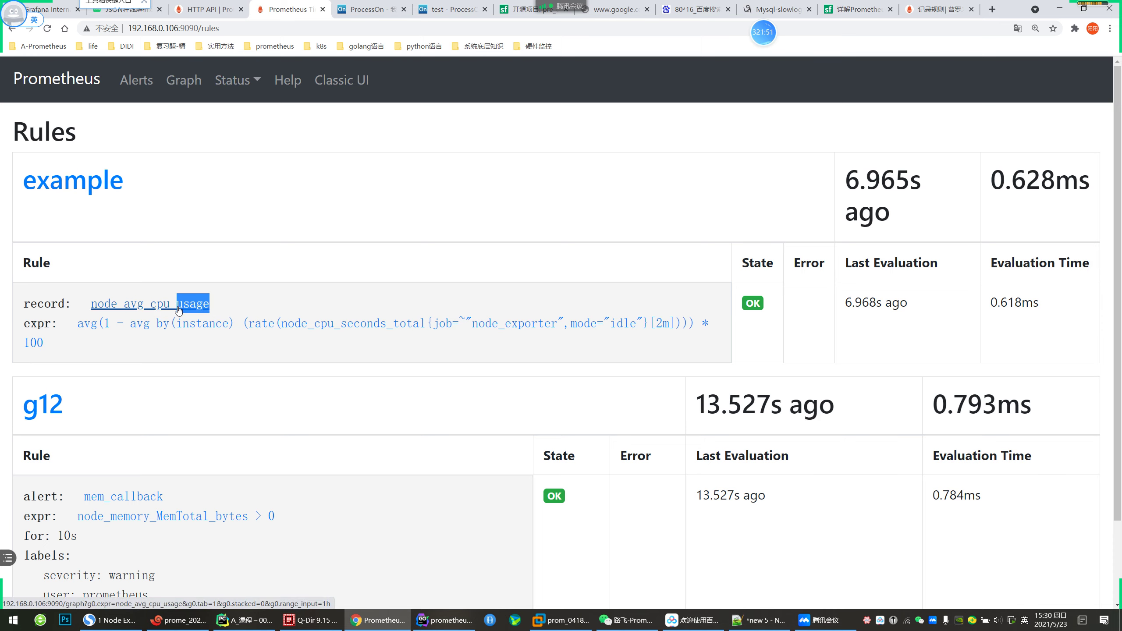
pyautogui.click(147, 311)
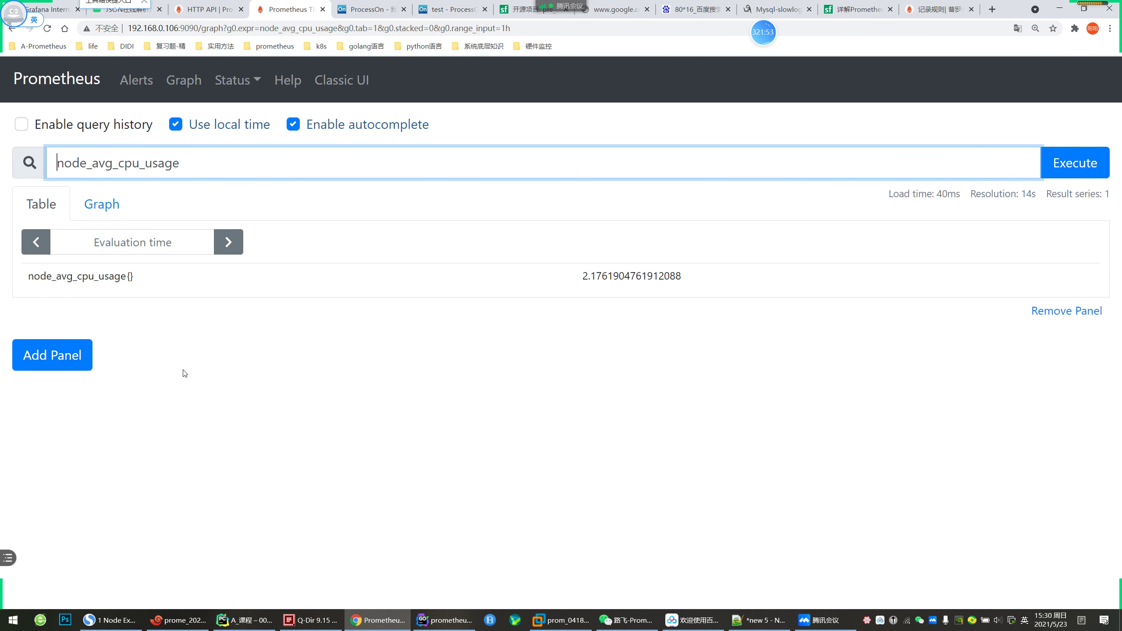
# Graph node_avg_cpu_usage and shorten the time range to 15m
pyautogui.click(102, 204)
pyautogui.scroll(-5, 255, 475)
pyautogui.scroll(5, 318, 463)
pyautogui.click(36, 242)
pyautogui.click(36, 242)
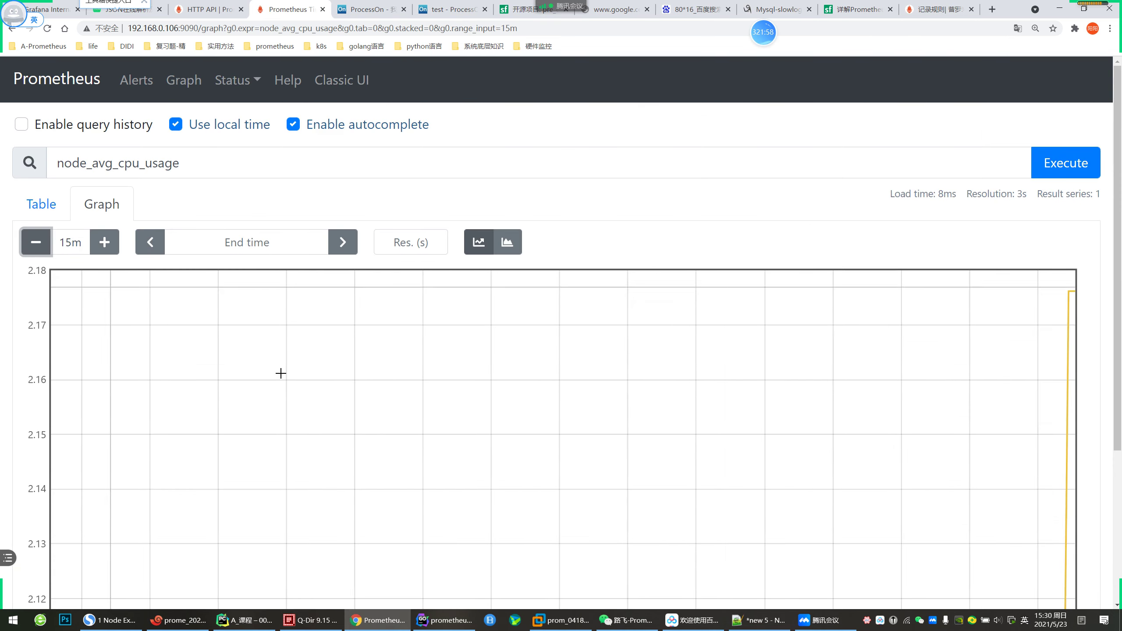
# Look over the node_avg_cpu_usage graph, then switch to the Xshell terminal and enter cat prometheus.yml
pyautogui.scroll(-5, 876, 471)
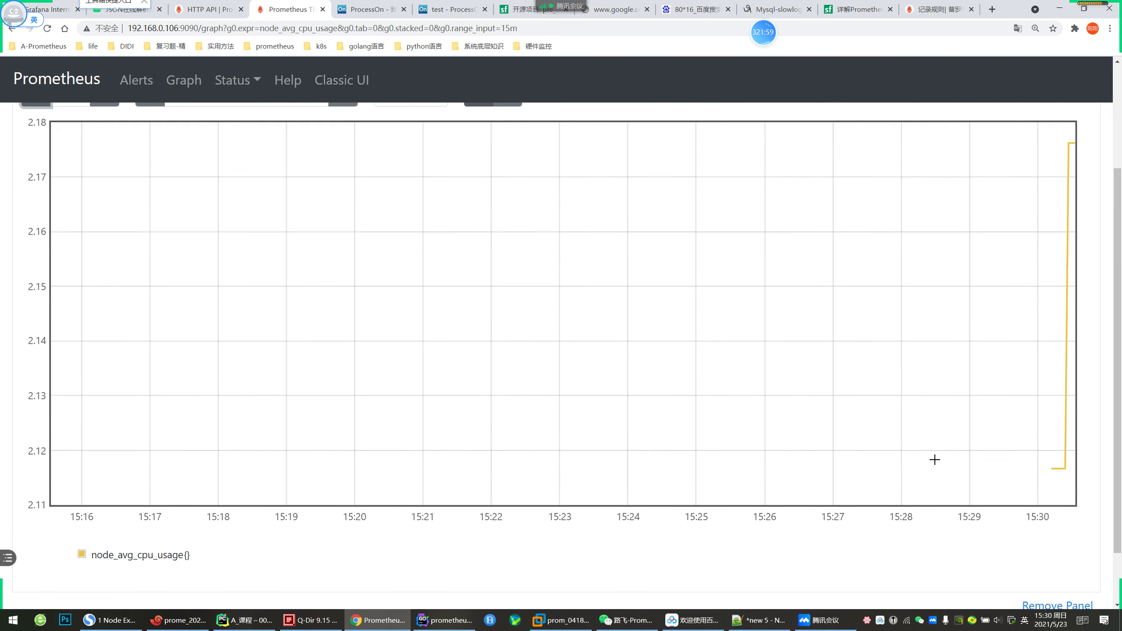
pyautogui.scroll(5, 181, 190)
pyautogui.moveTo(179, 620)
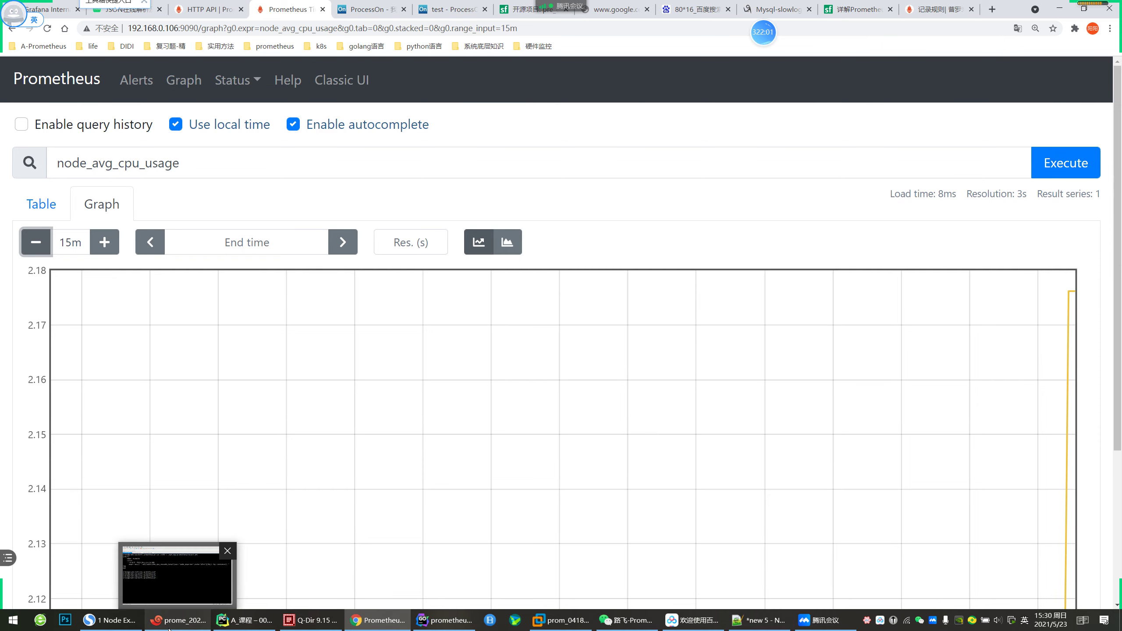
pyautogui.click(213, 588)
pyautogui.hotkey('ctrl', 'c')
pyautogui.write('cat localhost:9090/-/reload')
pyautogui.press('BackSpace')
pyautogui.press('BackSpace')
pyautogui.press('BackSpace')
pyautogui.press('BackSpace')
pyautogui.press('BackSpace')
pyautogui.press('BackSpace')
pyautogui.press('BackSpace')
pyautogui.press('BackSpace')
pyautogui.press('BackSpace')
pyautogui.press('BackSpace')
pyautogui.press('BackSpace')
pyautogui.press('BackSpace')
pyautogui.press('BackSpace')
pyautogui.press('BackSpace')
pyautogui.press('BackSpace')
pyautogui.press('BackSpace')
pyautogui.press('BackSpace')
pyautogui.press('BackSpace')
pyautogui.press('BackSpace')
pyautogui.press('BackSpace')
pyautogui.write('prometheus.yml')
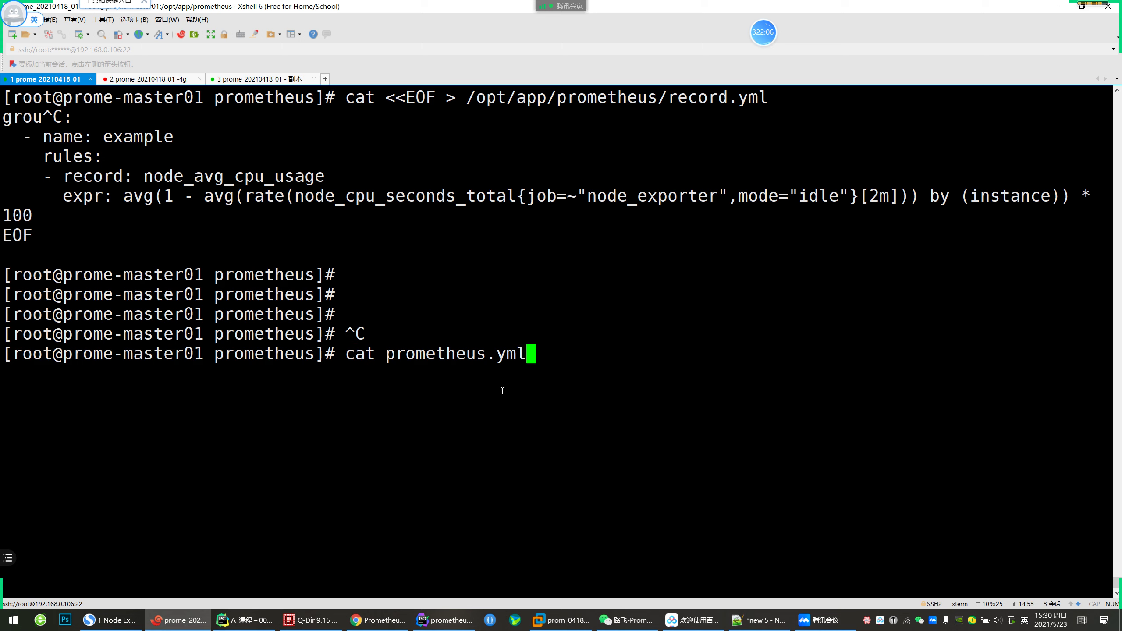
pyautogui.press('Return')
# Clear the terminal and display the rule file with cat record.yml
pyautogui.hotkey('ctrl', 'r')
pyautogui.write('cat')
pyautogui.hotkey('ctrl', 'r')
pyautogui.hotkey('ctrl', 'l')
pyautogui.press('Return')
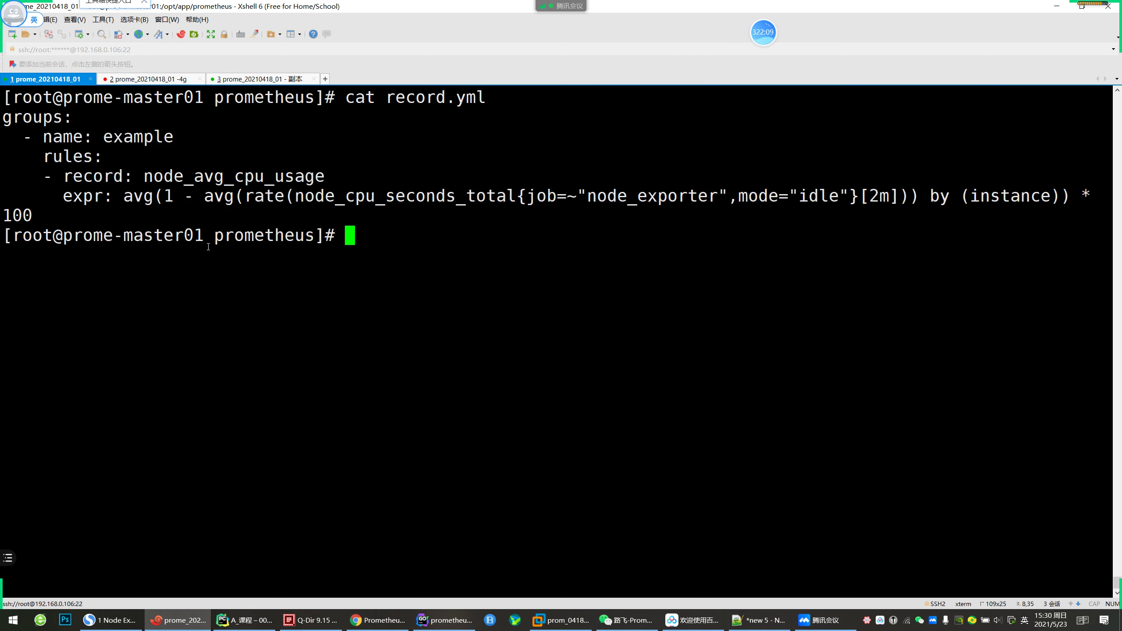
# Examine the record name and its CPU expression in record.yml, and view the node_avg_cpu_usage graph in Chrome
pyautogui.moveTo(124, 196); pyautogui.dragTo(13, 217)
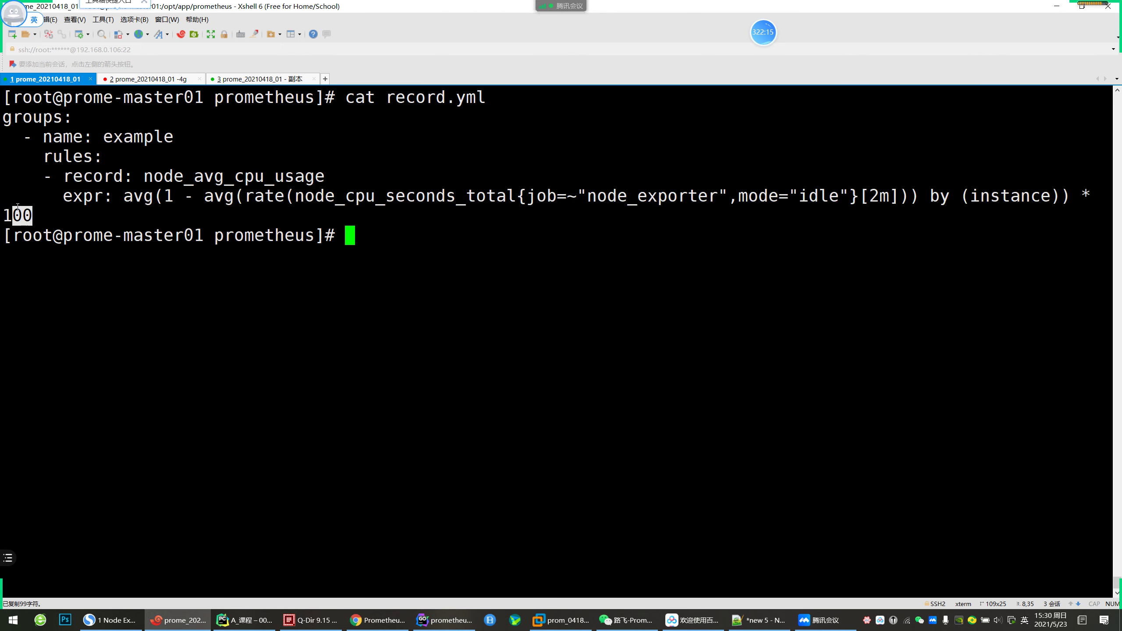
pyautogui.click(126, 203)
pyautogui.doubleClick(154, 177)
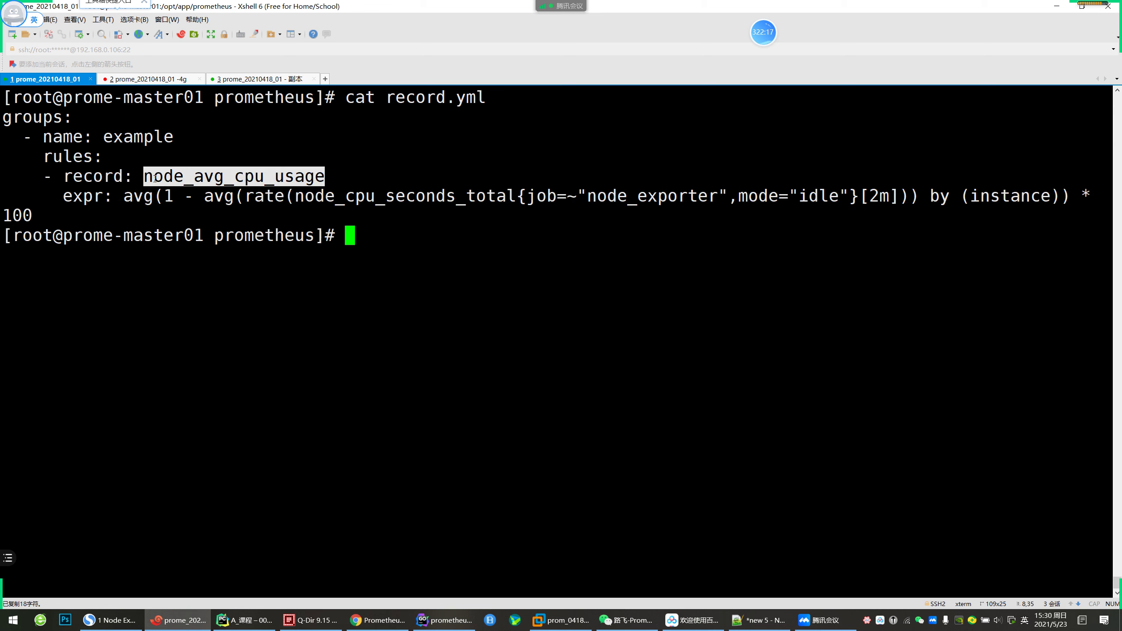
pyautogui.doubleClick(226, 183)
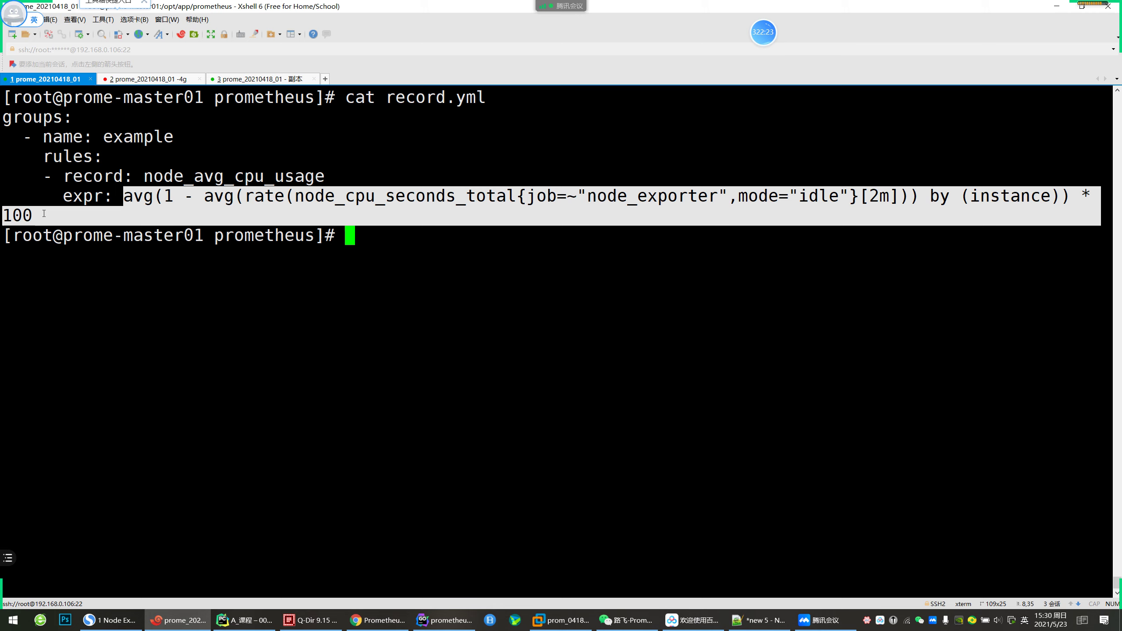
pyautogui.moveTo(44, 214); pyautogui.dragTo(38, 216)
pyautogui.click(367, 621)
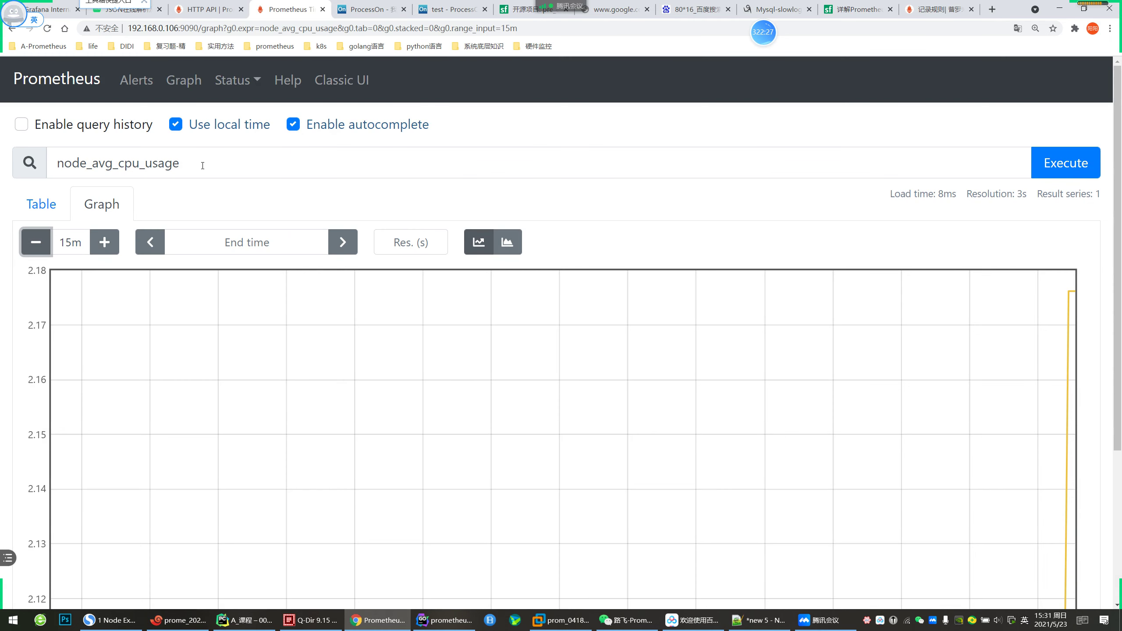
pyautogui.scroll(-5, 889, 371)
pyautogui.scroll(5, 1029, 348)
# Go to Grafana in Chrome and create a new dashboard with an empty panel
pyautogui.click(48, 9)
pyautogui.moveTo(40, 231)
pyautogui.click(101, 258)
pyautogui.scroll(-4, 221, 282)
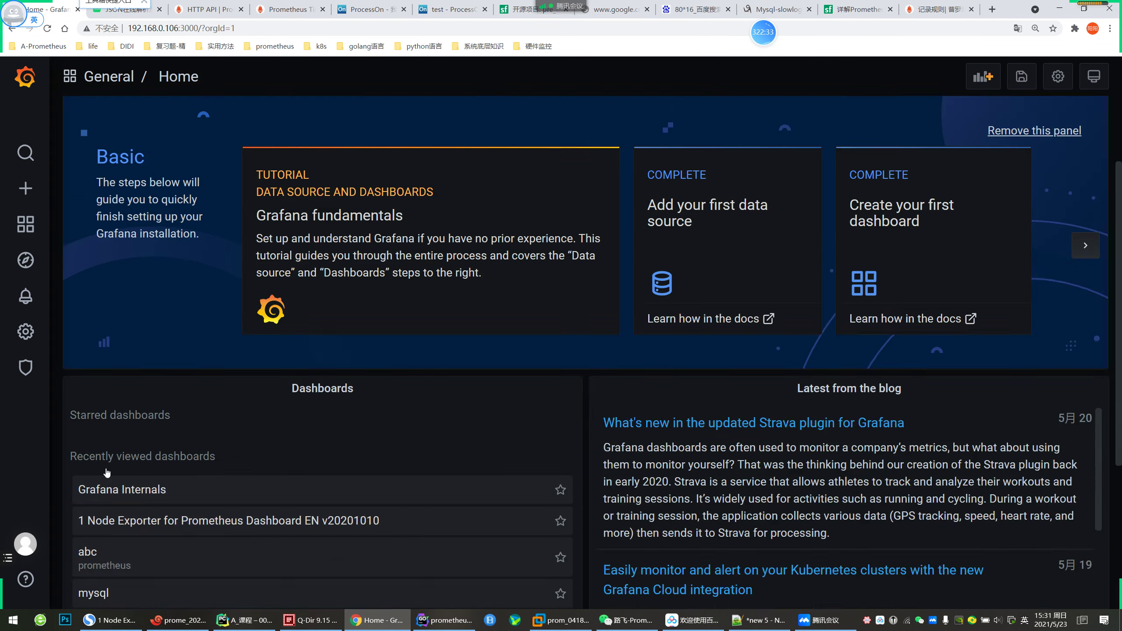
pyautogui.moveTo(34, 185)
pyautogui.click(106, 219)
pyautogui.click(237, 252)
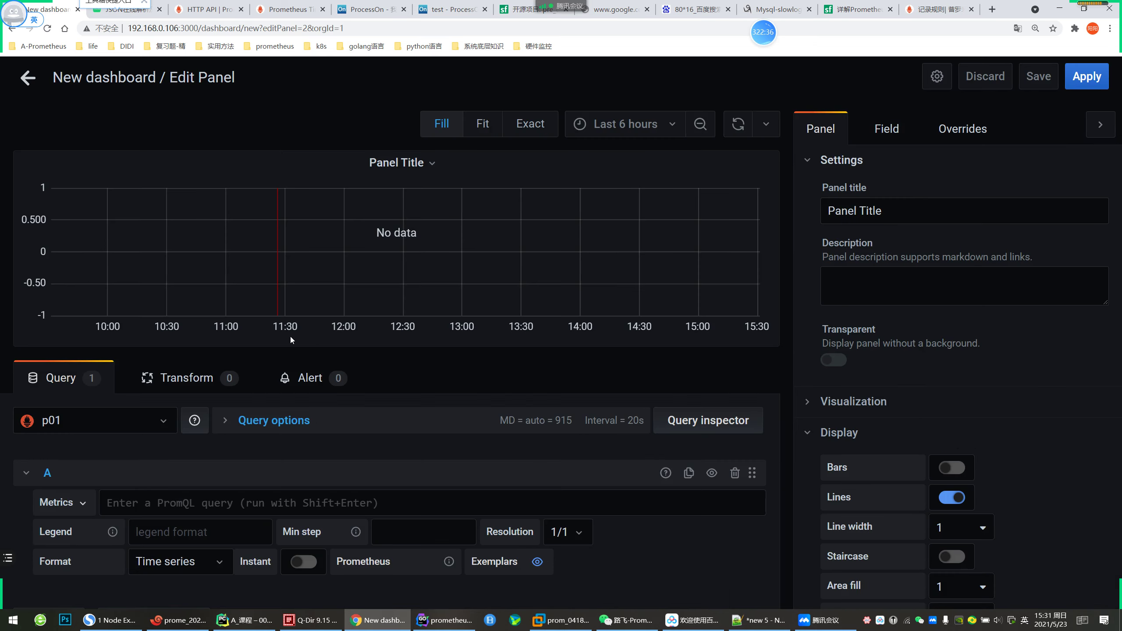
# Save the new dashboard as p_record in the General folder
pyautogui.hotkey('ctrl', 's')
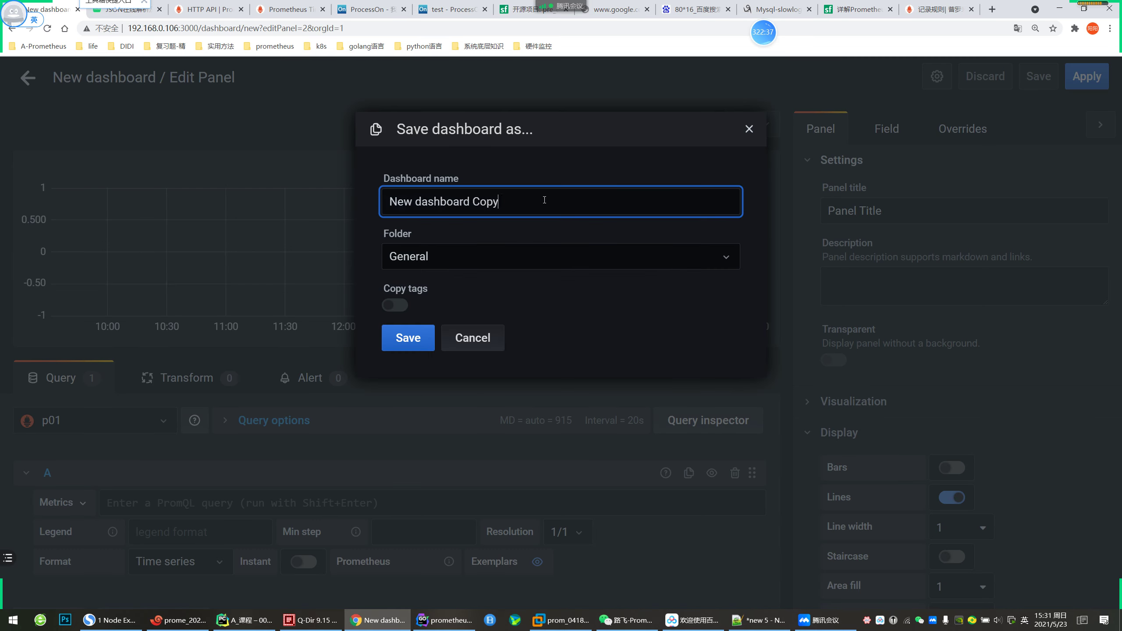
pyautogui.write('p_')
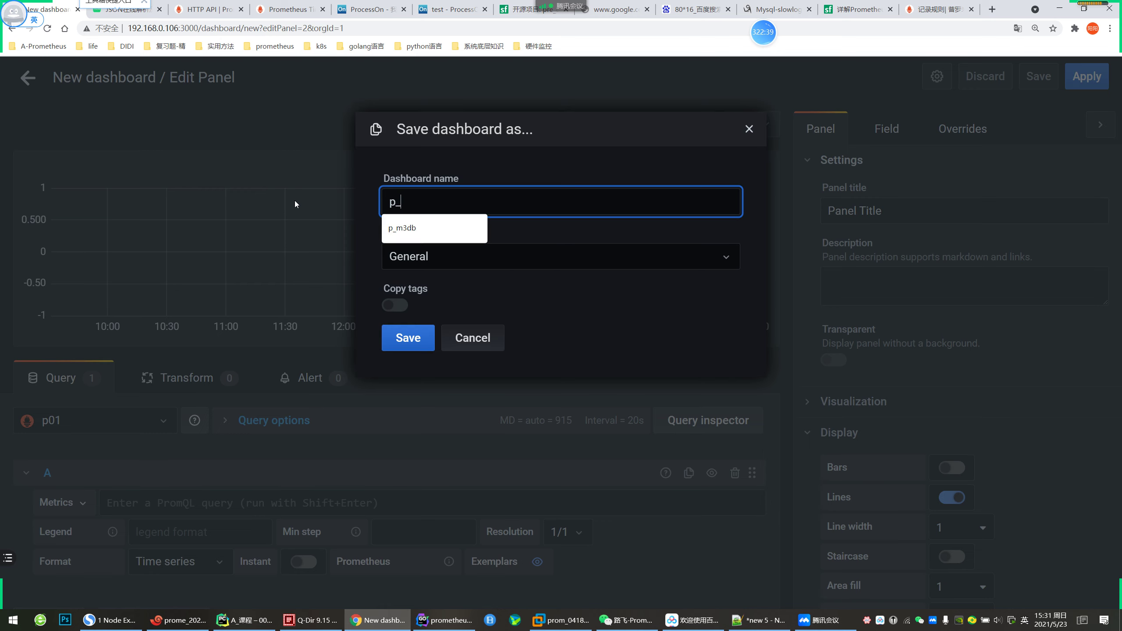
pyautogui.write('recird')
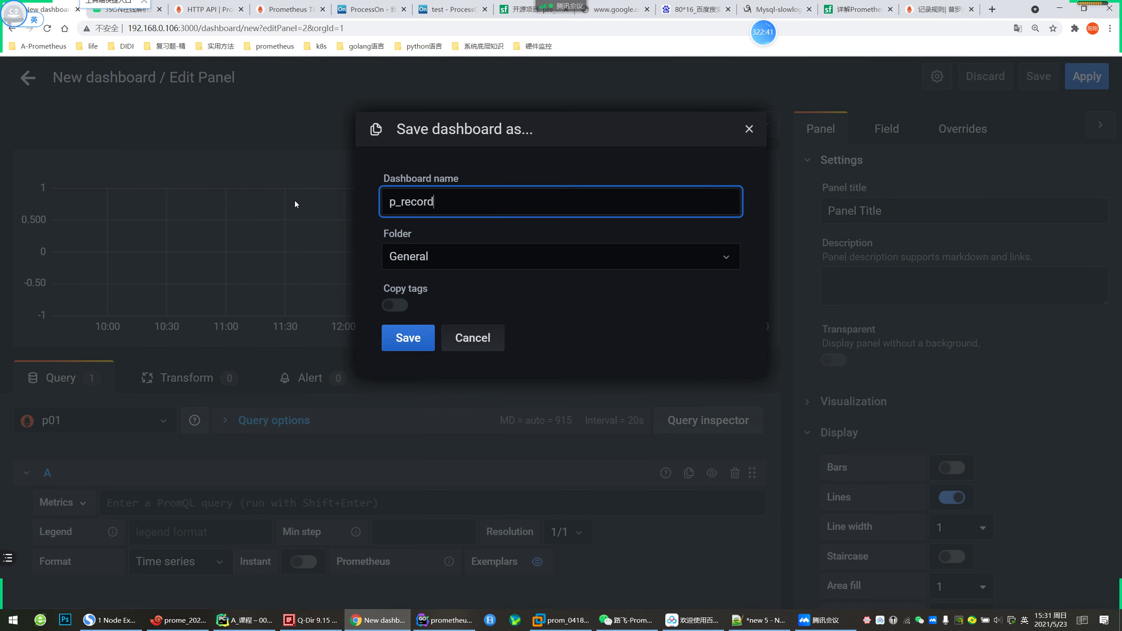
pyautogui.click(408, 337)
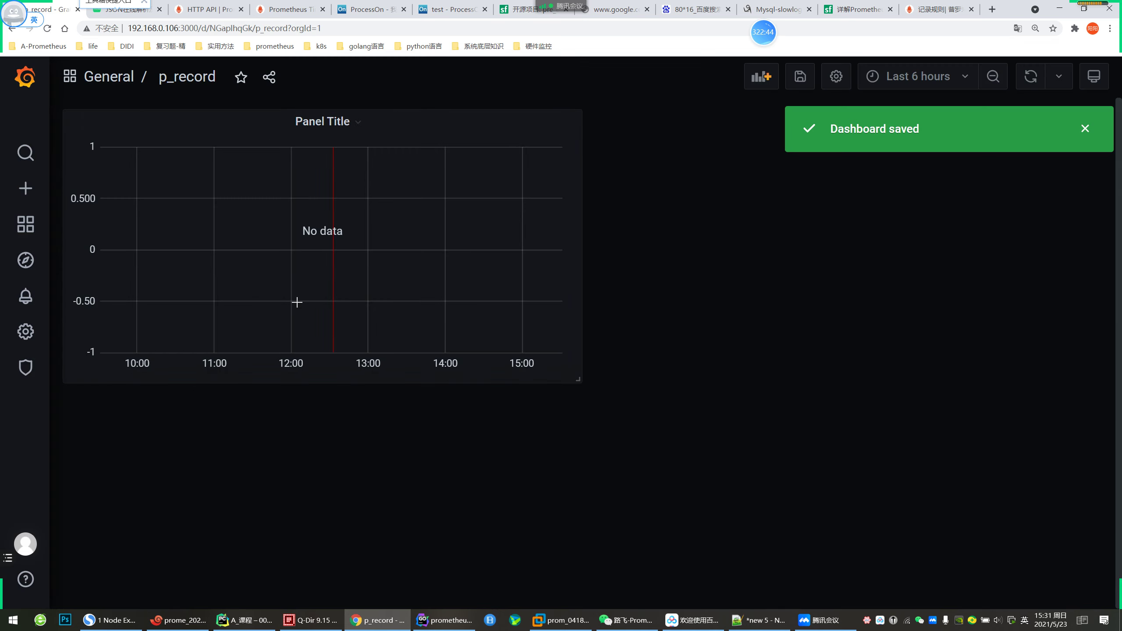
# Copy the p_record dashboard's address and open it in the Sogou browser
pyautogui.click(219, 30)
pyautogui.click(126, 628)
pyautogui.click(218, 23)
pyautogui.click(217, 36)
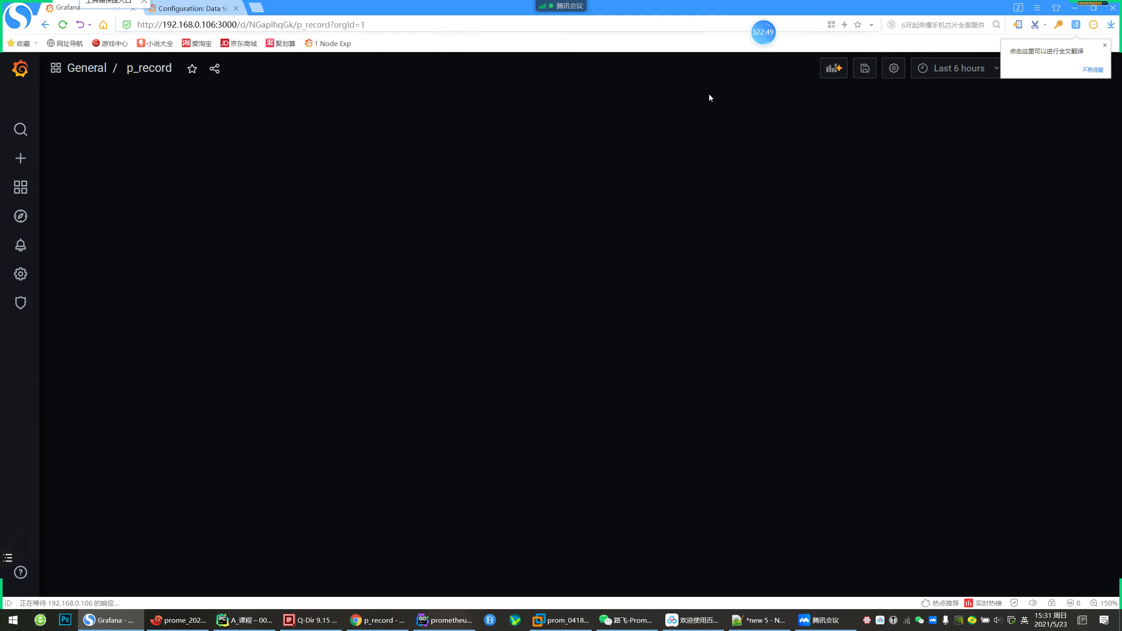
# Open the empty panel of the p_record dashboard for editing
pyautogui.click(330, 106)
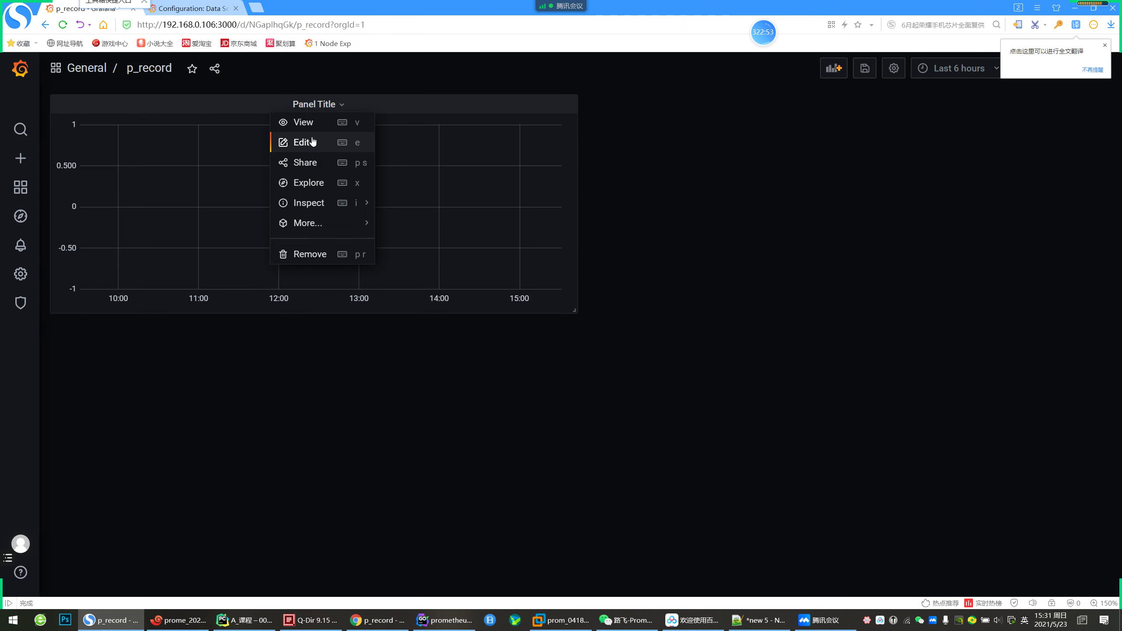
pyautogui.click(302, 142)
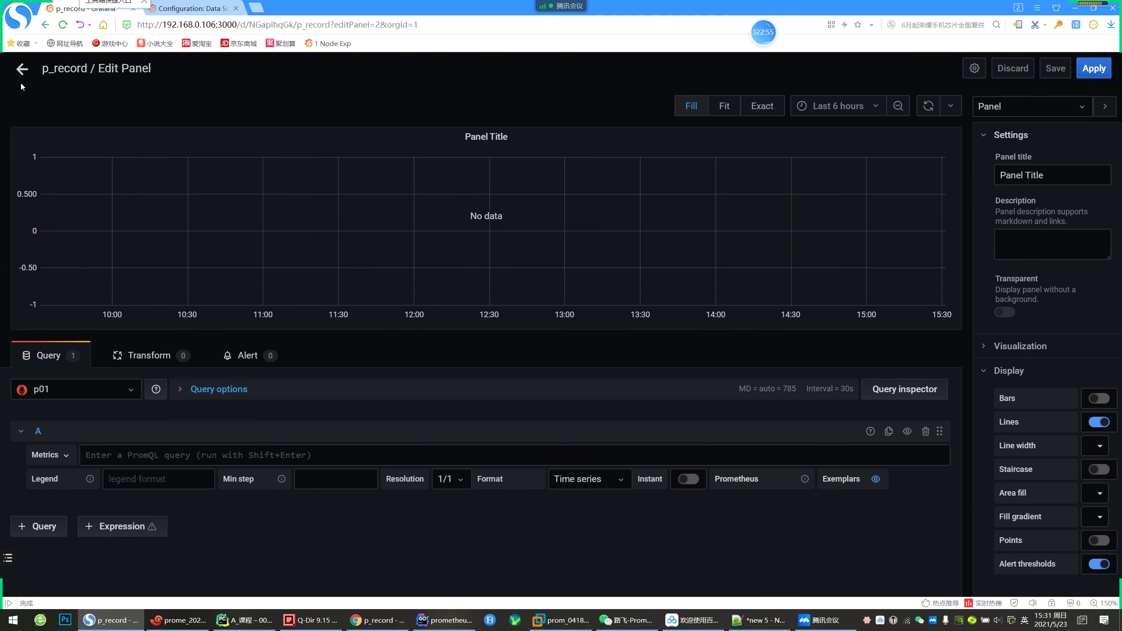
pyautogui.press('Escape')
pyautogui.click(314, 116)
pyautogui.click(301, 142)
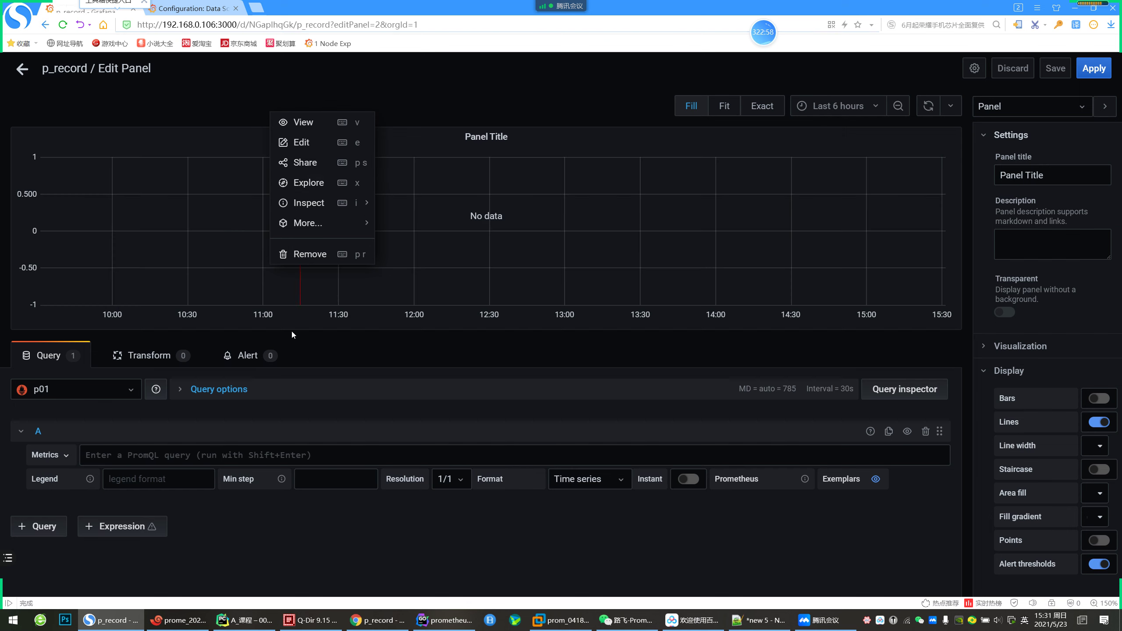
# Set the panel title to 原始表达式
pyautogui.tripleClick(1044, 183)
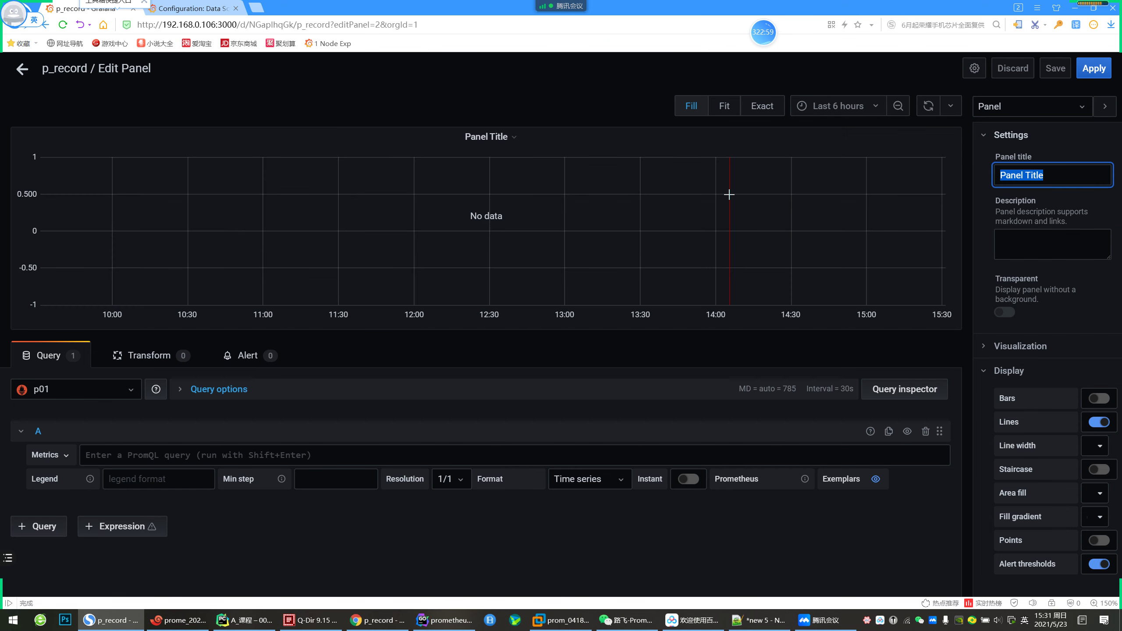
pyautogui.write('原始')
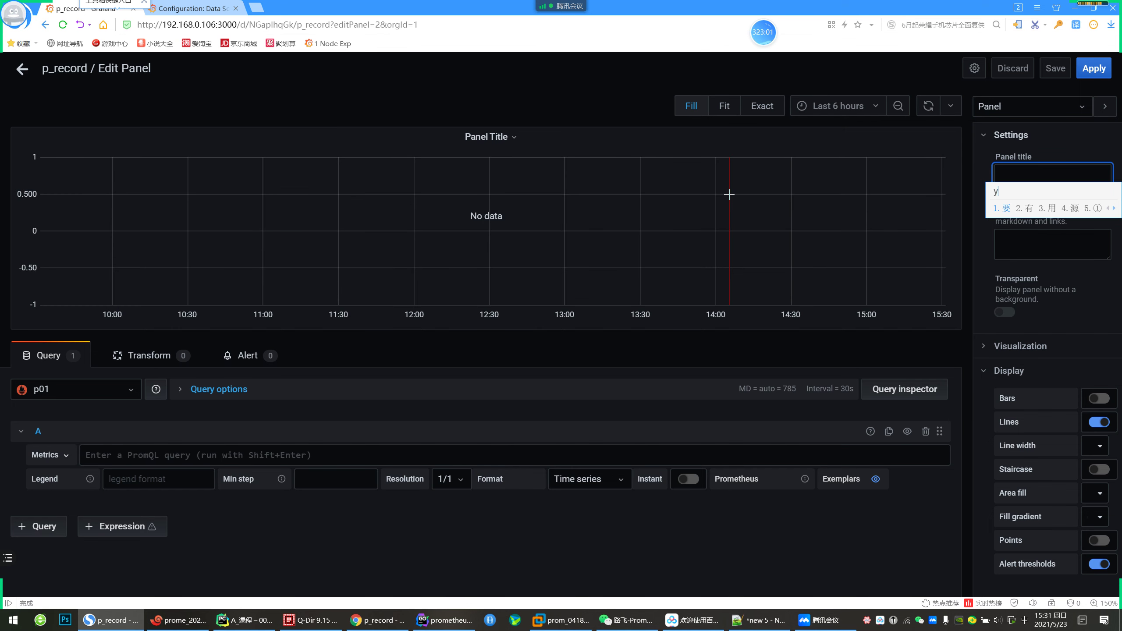
pyautogui.write('zhi')
pyautogui.press('BackSpace')
pyautogui.press('BackSpace')
pyautogui.press('BackSpace')
pyautogui.write('biaodash')
pyautogui.press('space')
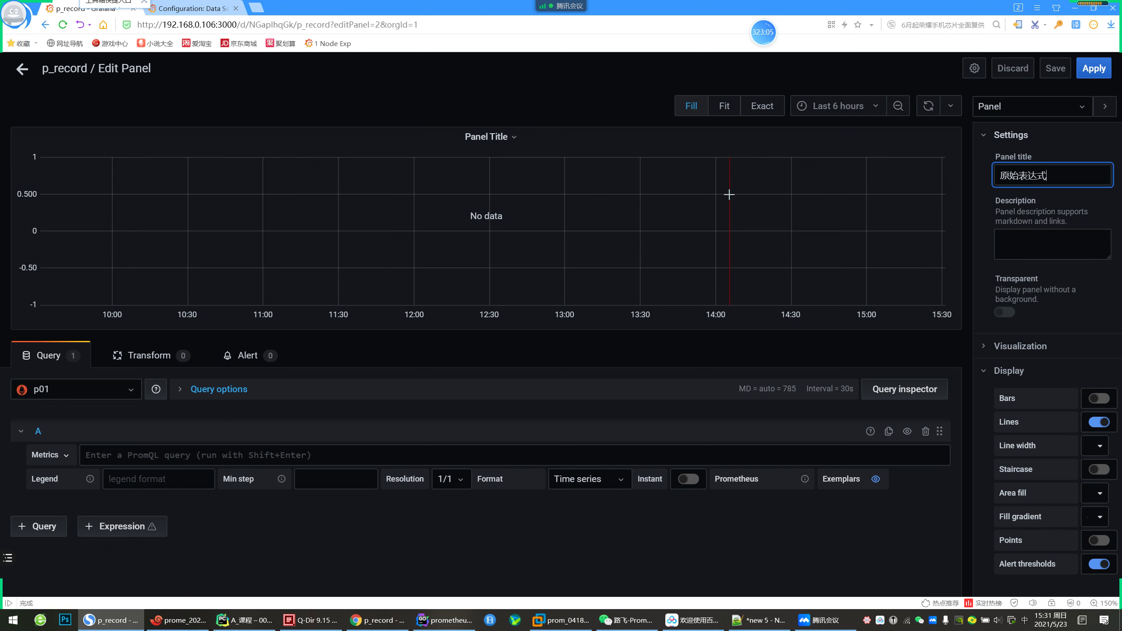
# Replace the panel title with 实时聚合
pyautogui.write('shishi')
pyautogui.press('space')
pyautogui.write('c')
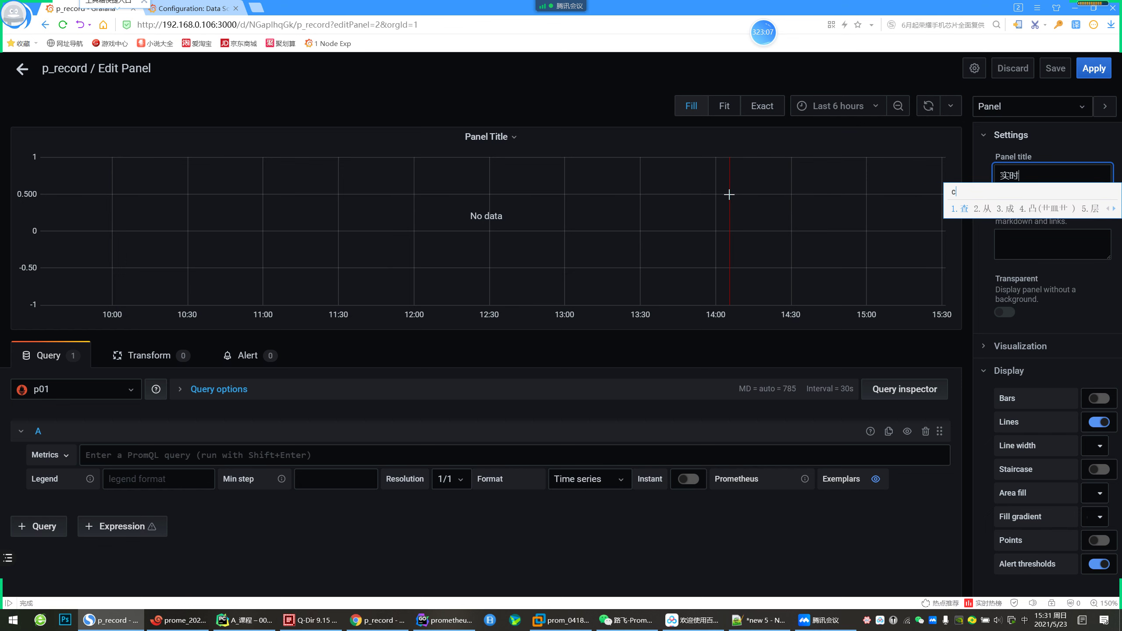
pyautogui.press('space')
pyautogui.write('juh')
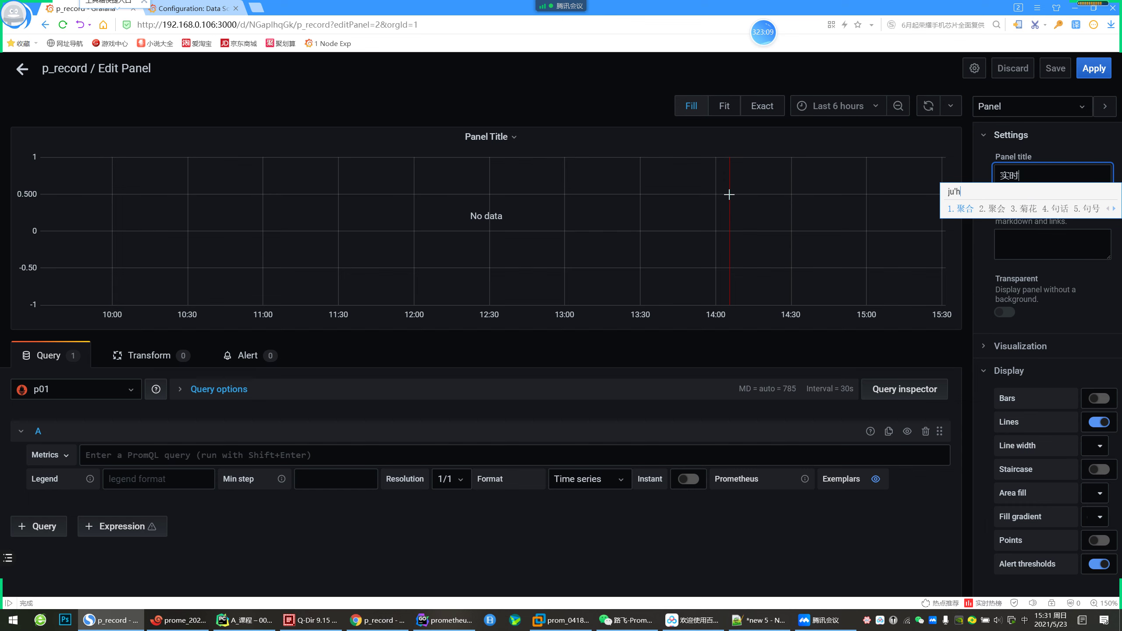
pyautogui.write('e')
pyautogui.press('space')
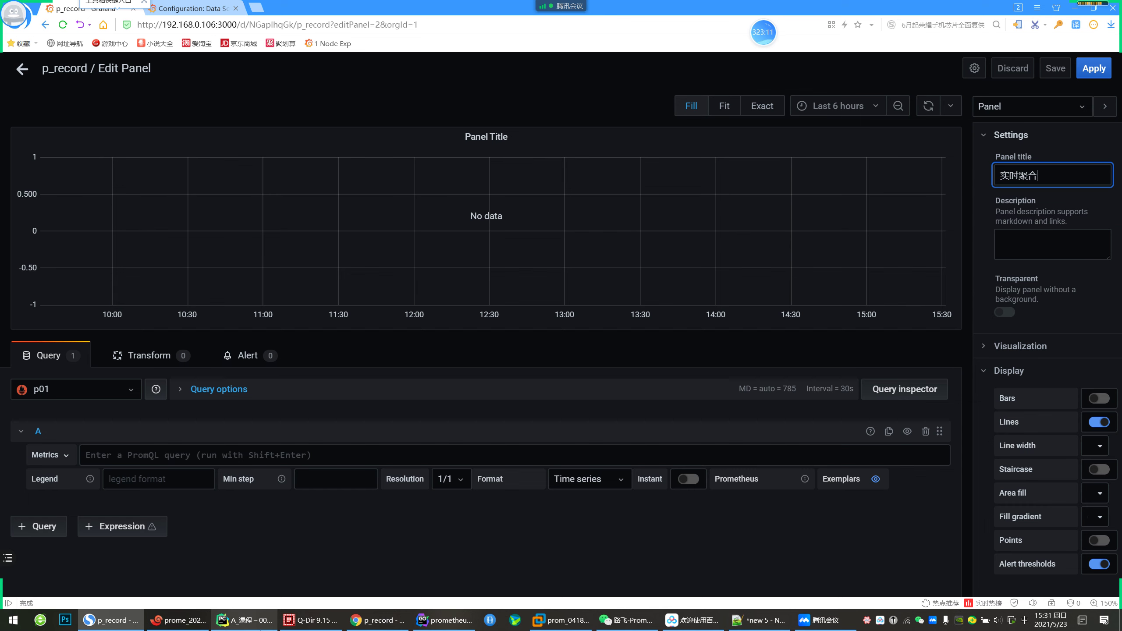
# Copy the average CPU expression from record.yml in Xshell, run it as the 实时聚合 panel's query, and return to the dashboard
pyautogui.click(177, 621)
pyautogui.click(132, 201)
pyautogui.moveTo(125, 205); pyautogui.dragTo(33, 215)
pyautogui.click(110, 620)
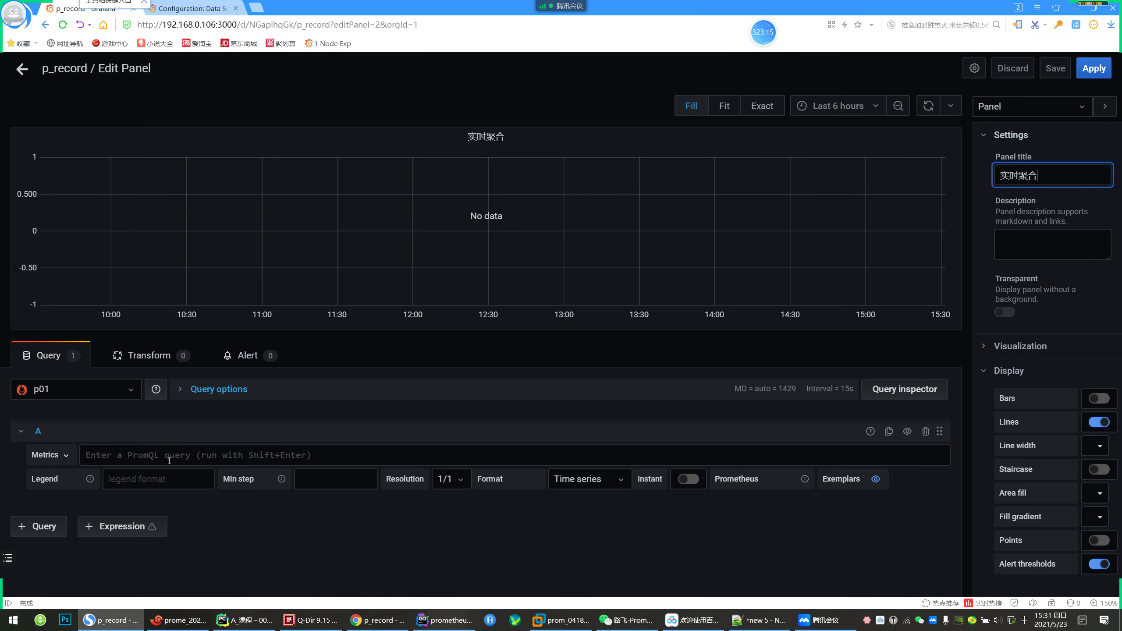
pyautogui.write('avg(1 - avg(rate(node_cpu_seconds_total{job=~"node_exporter",mode="idle"}[2m])) by (instance)) * 100')
pyautogui.hotkey('shift', 'Return')
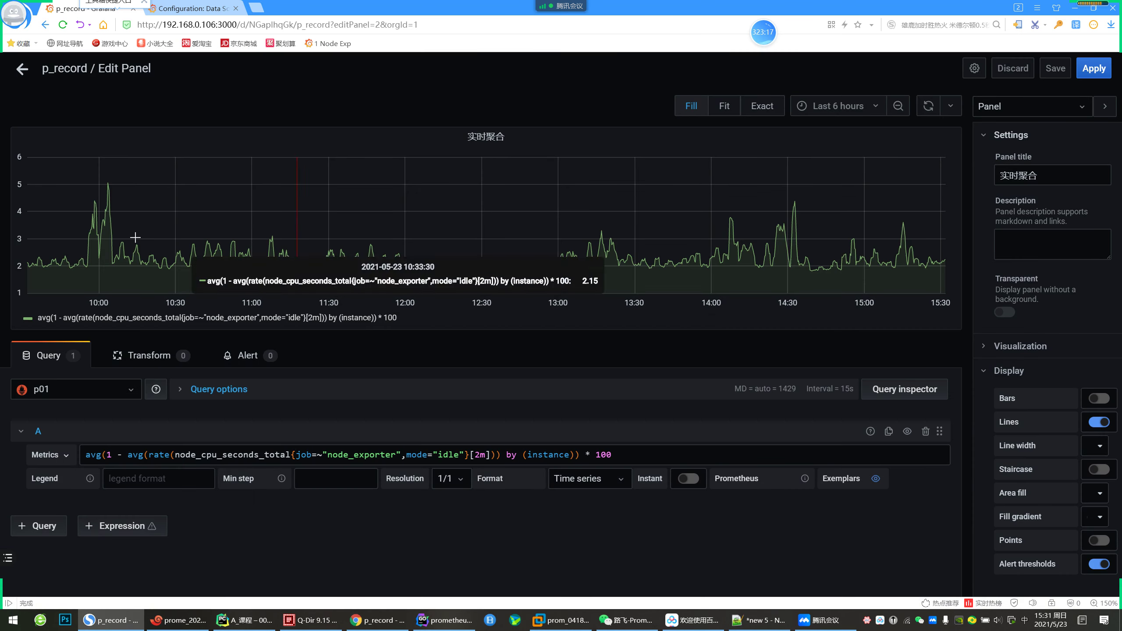
pyautogui.click(24, 74)
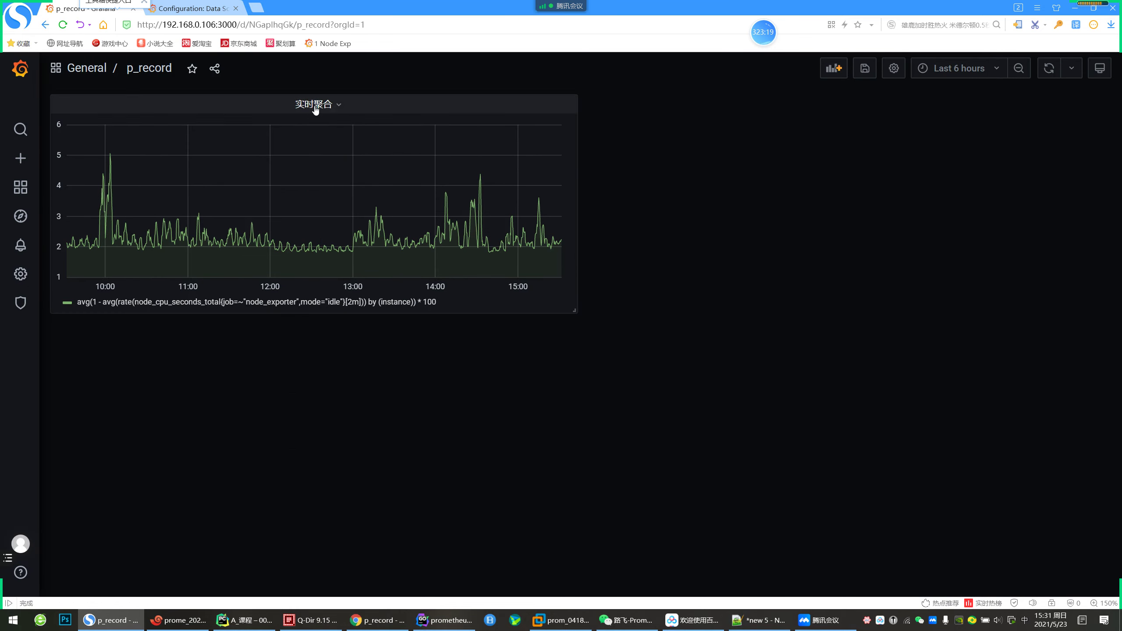
# Duplicate the 实时聚合 panel on the dashboard
pyautogui.click(331, 106)
pyautogui.moveTo(321, 223)
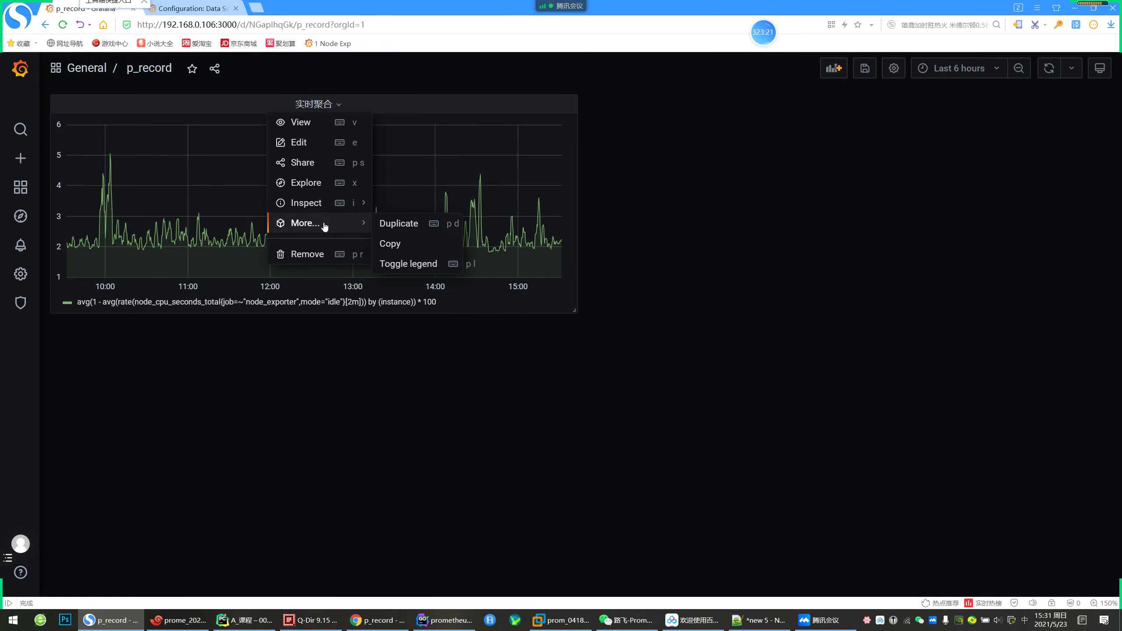
pyautogui.click(389, 226)
# Edit the duplicated panel and replace its query with the record name node_avg_cpu_usage copied from record.yml in Xshell
pyautogui.click(868, 106)
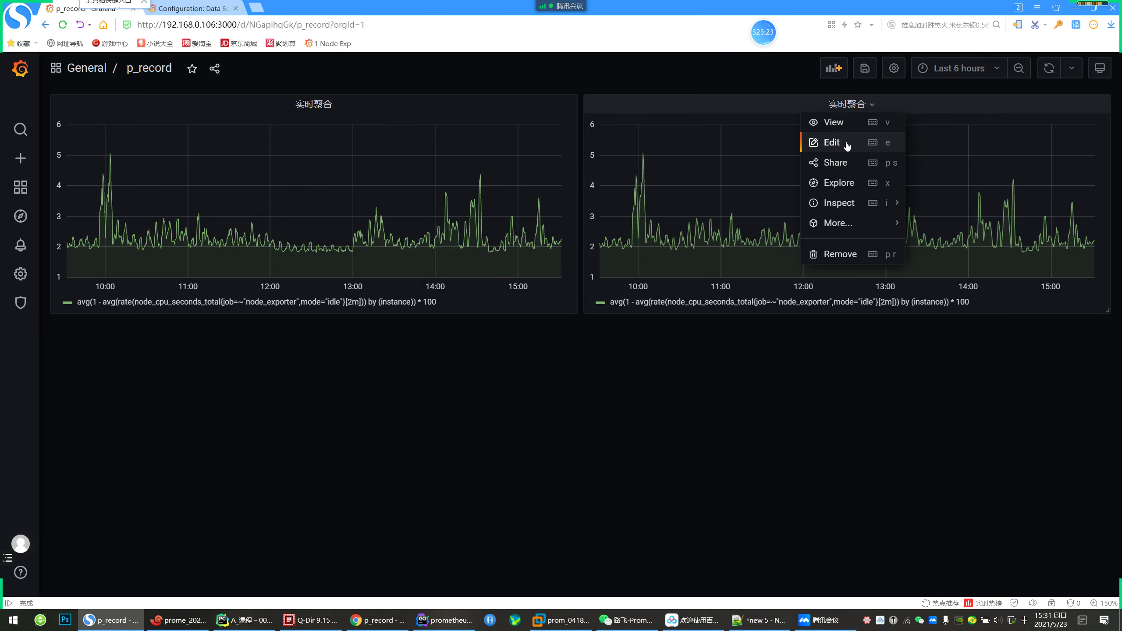
pyautogui.click(833, 143)
pyautogui.click(186, 5)
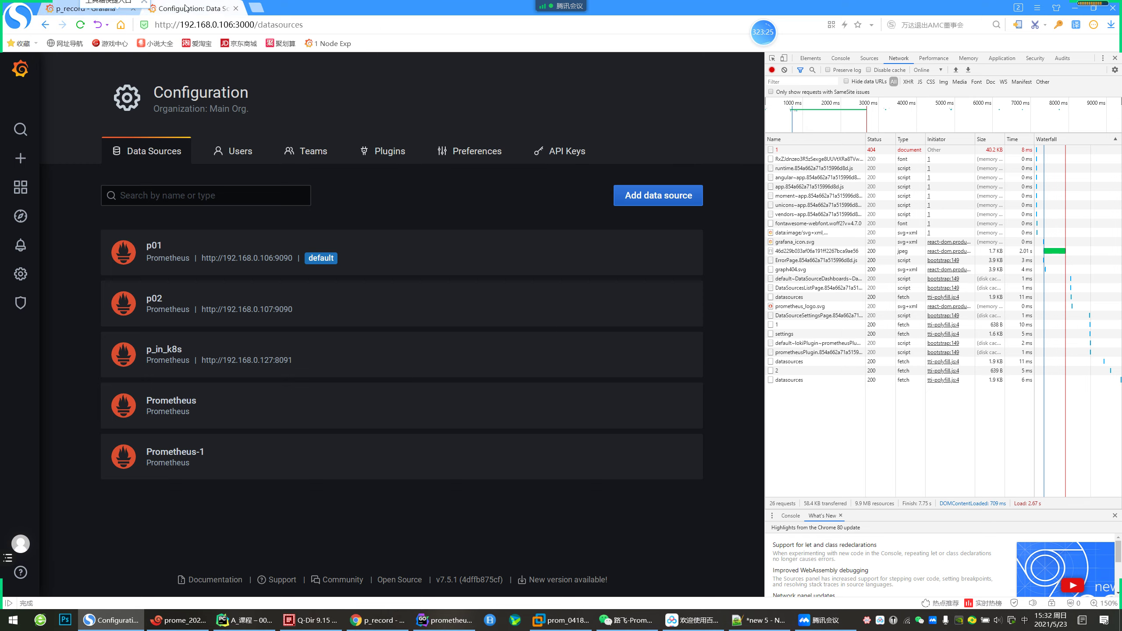
pyautogui.click(71, 8)
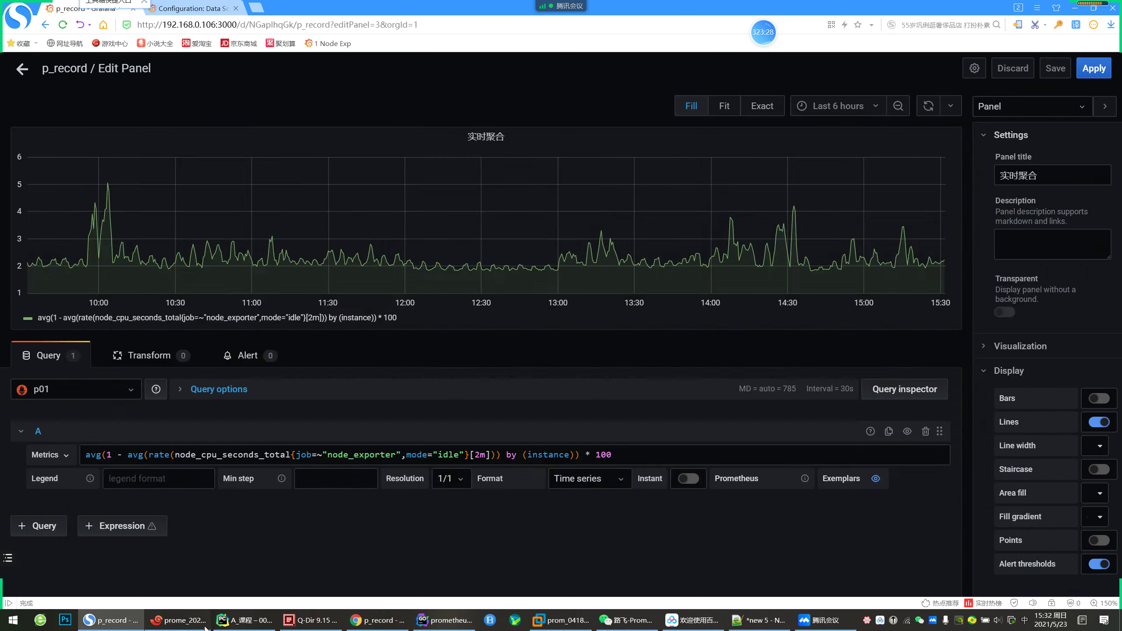
pyautogui.click(179, 619)
pyautogui.doubleClick(233, 176)
pyautogui.hotkey('ctrl', 'c')
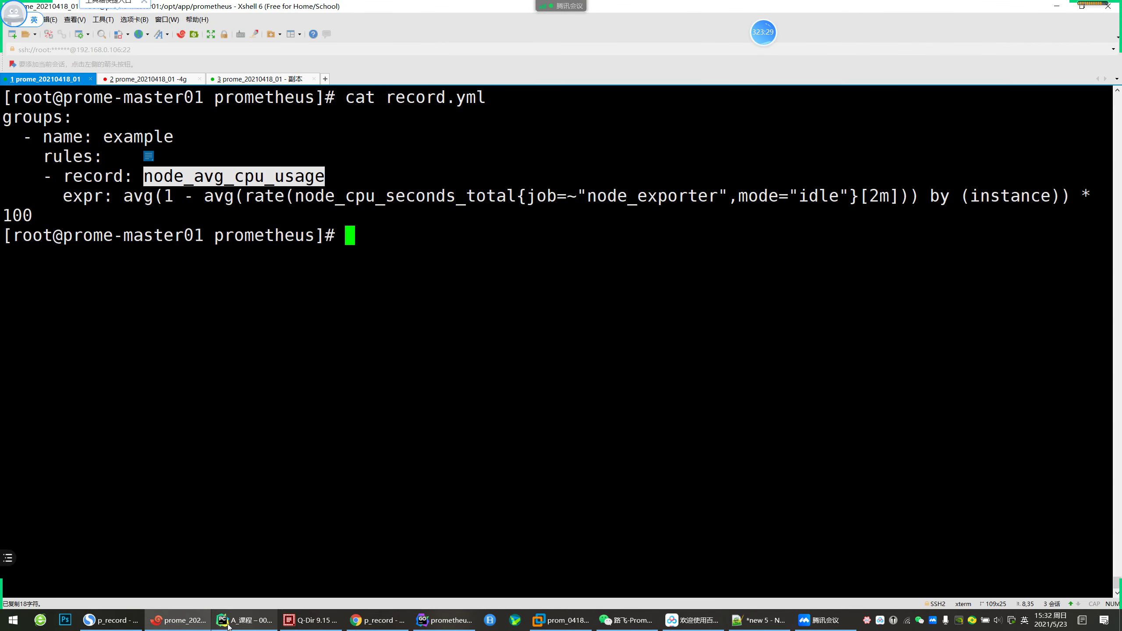
pyautogui.click(378, 620)
pyautogui.click(110, 620)
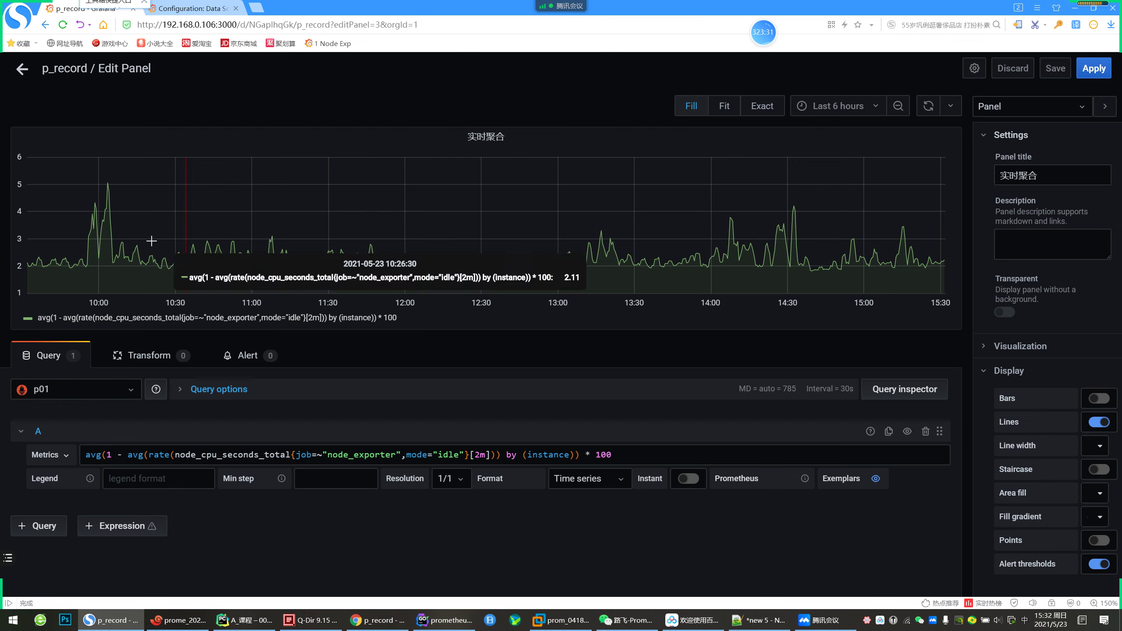
pyautogui.click(209, 456)
pyautogui.hotkey('ctrl', 'a')
pyautogui.hotkey('ctrl', 'v')
pyautogui.click(246, 533)
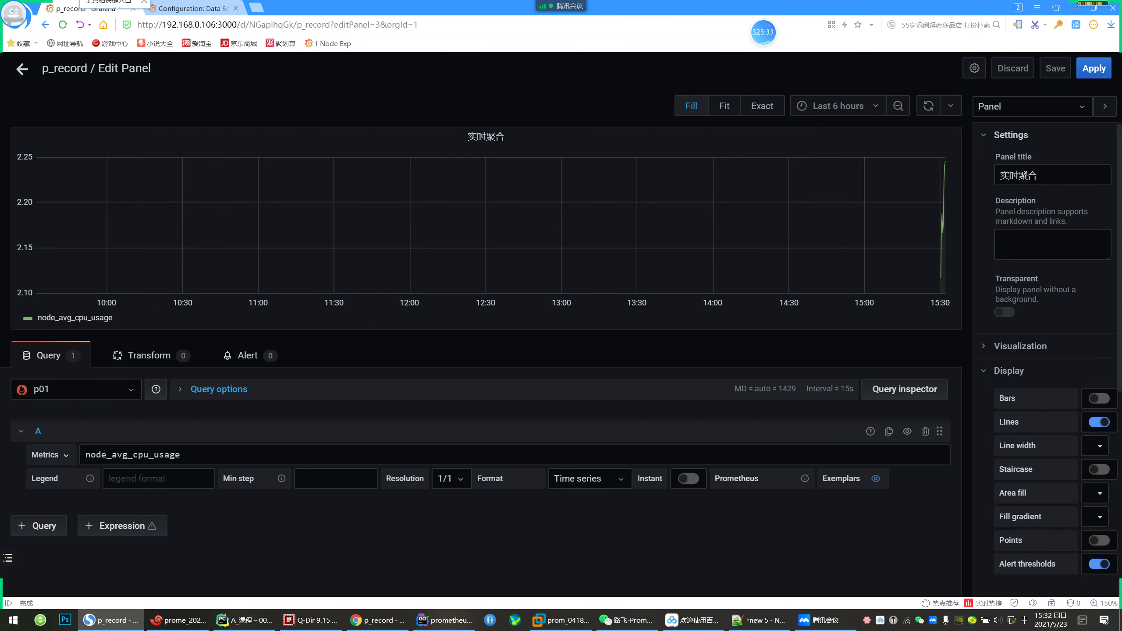
# Change the duplicated panel's title to 预聚合 and return to the dashboard
pyautogui.write('yu')
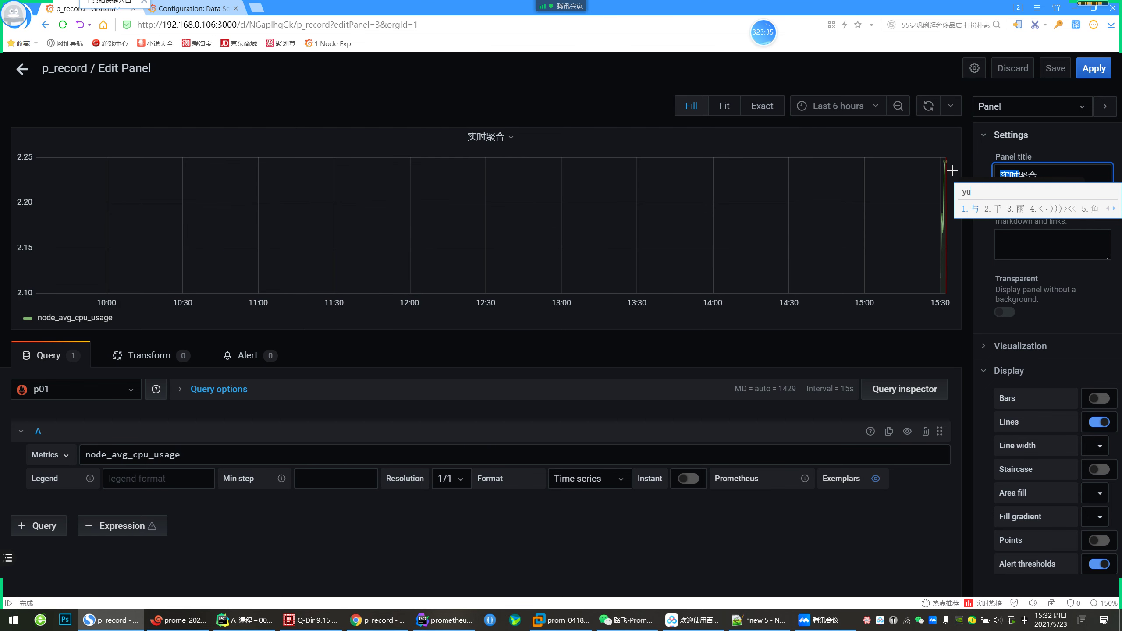
pyautogui.write('xian')
pyautogui.press('space')
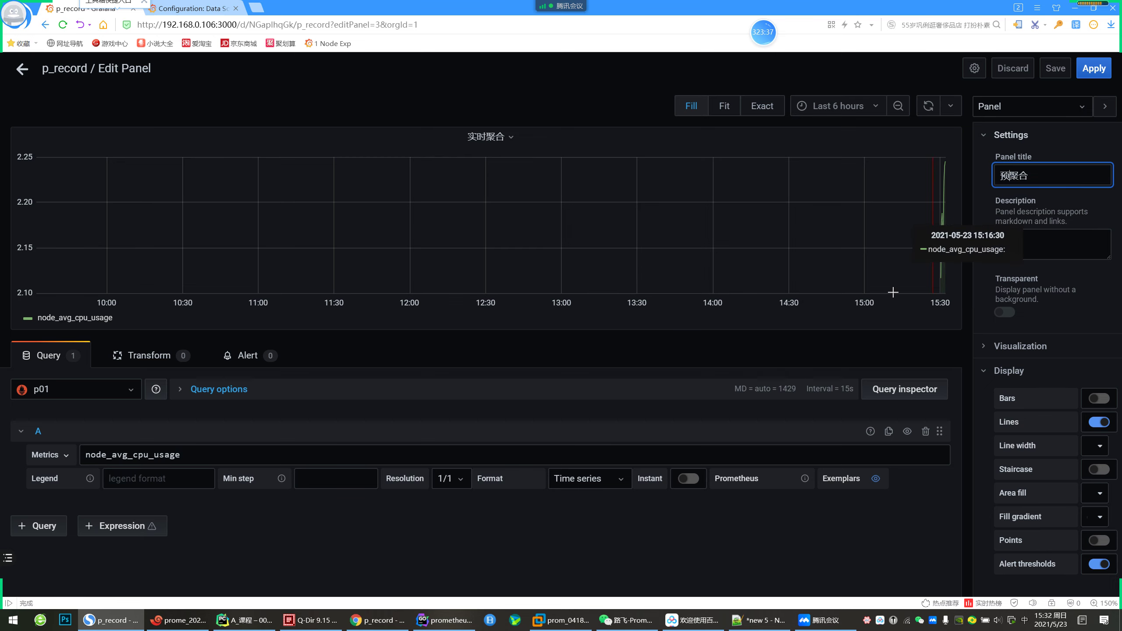
pyautogui.click(98, 39)
pyautogui.click(20, 70)
# Widen the 实时聚合 and 预聚合 panels to the full dashboard width
pyautogui.moveTo(818, 104); pyautogui.dragTo(1108, 316)
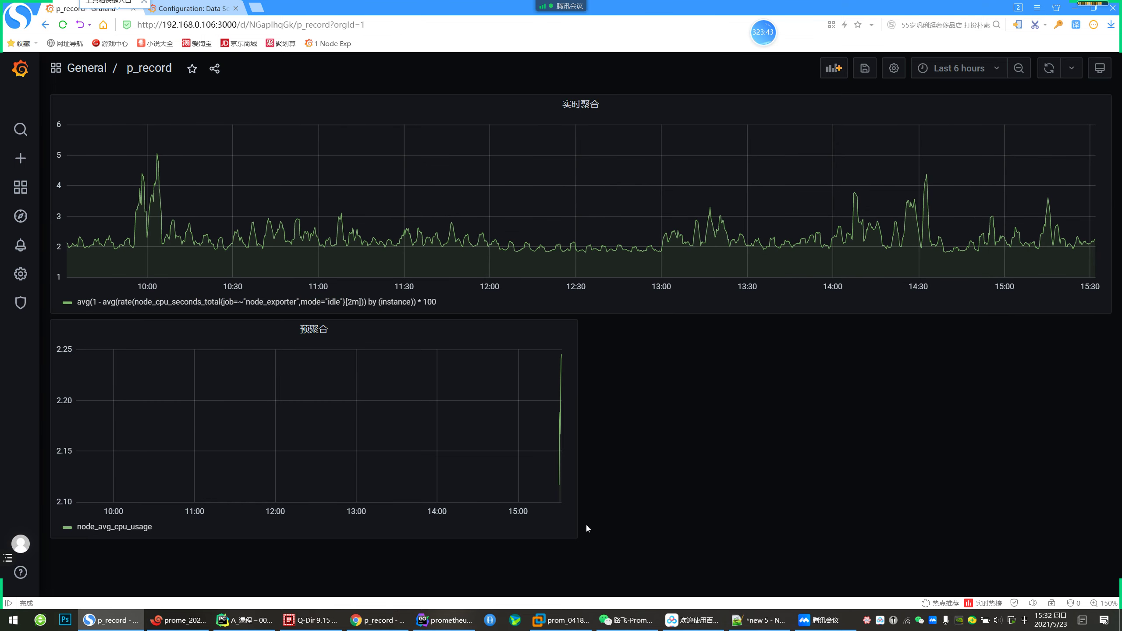
pyautogui.moveTo(574, 537); pyautogui.dragTo(1108, 562)
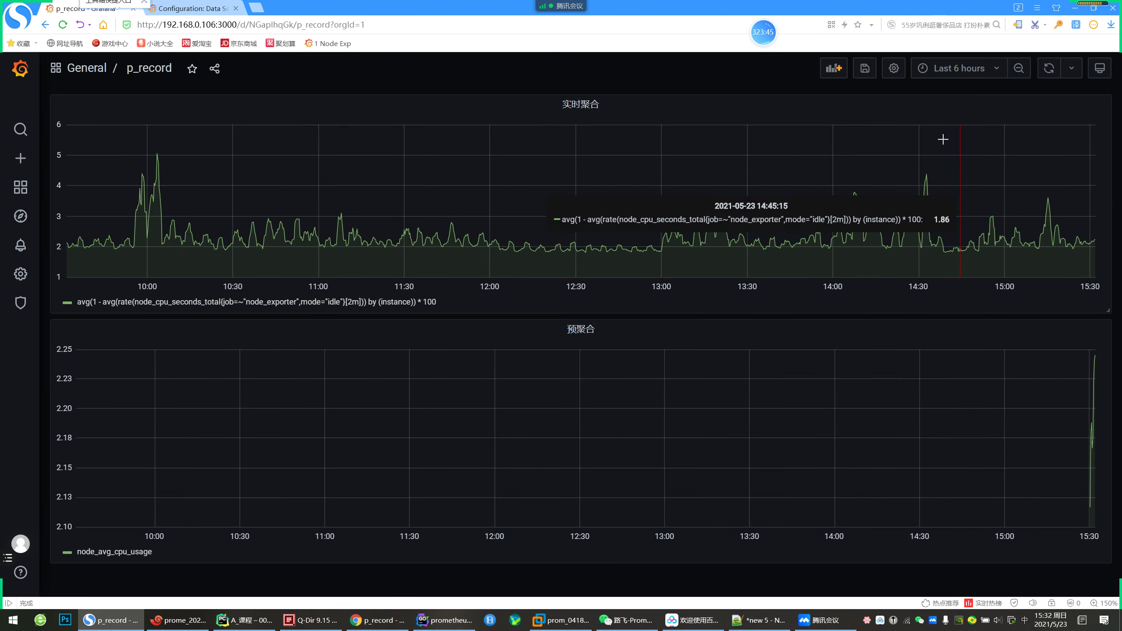
# Try the last 5 minutes, set the dashboard time range to the last 30 minutes, and save the dashboard
pyautogui.click(928, 68)
pyautogui.click(919, 127)
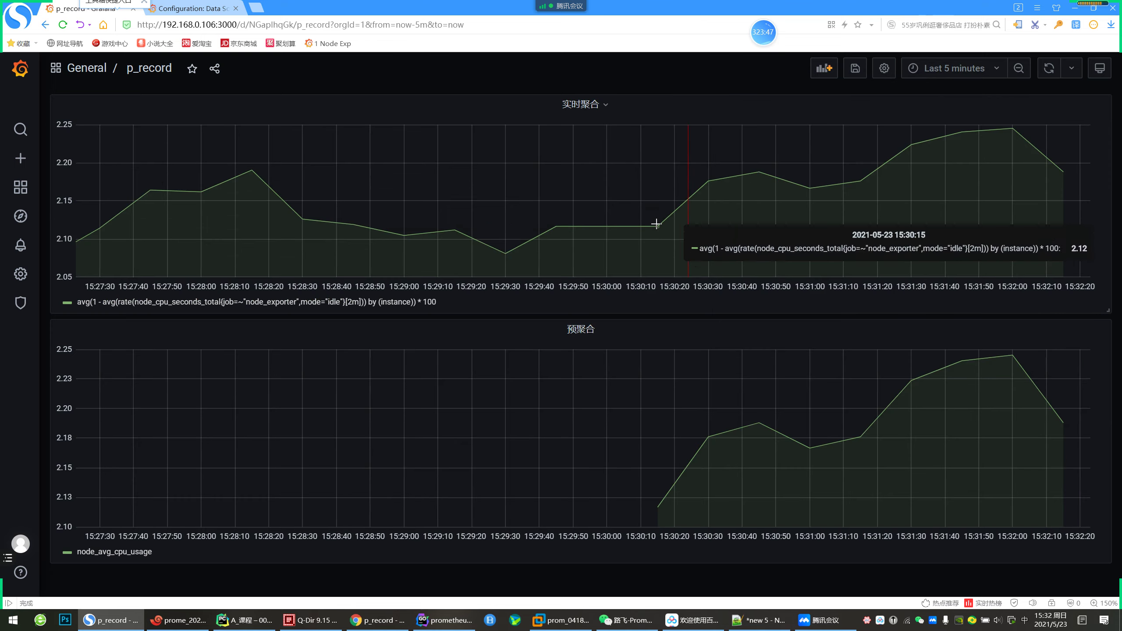
pyautogui.click(954, 70)
pyautogui.click(931, 158)
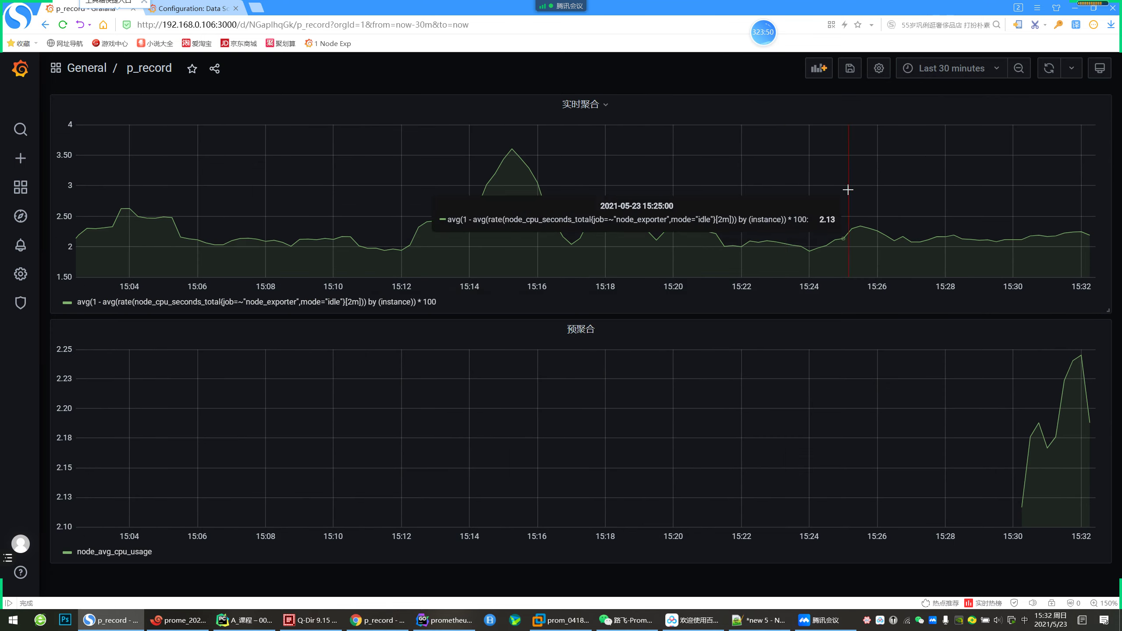
pyautogui.hotkey('ctrl', 's')
pyautogui.click(438, 268)
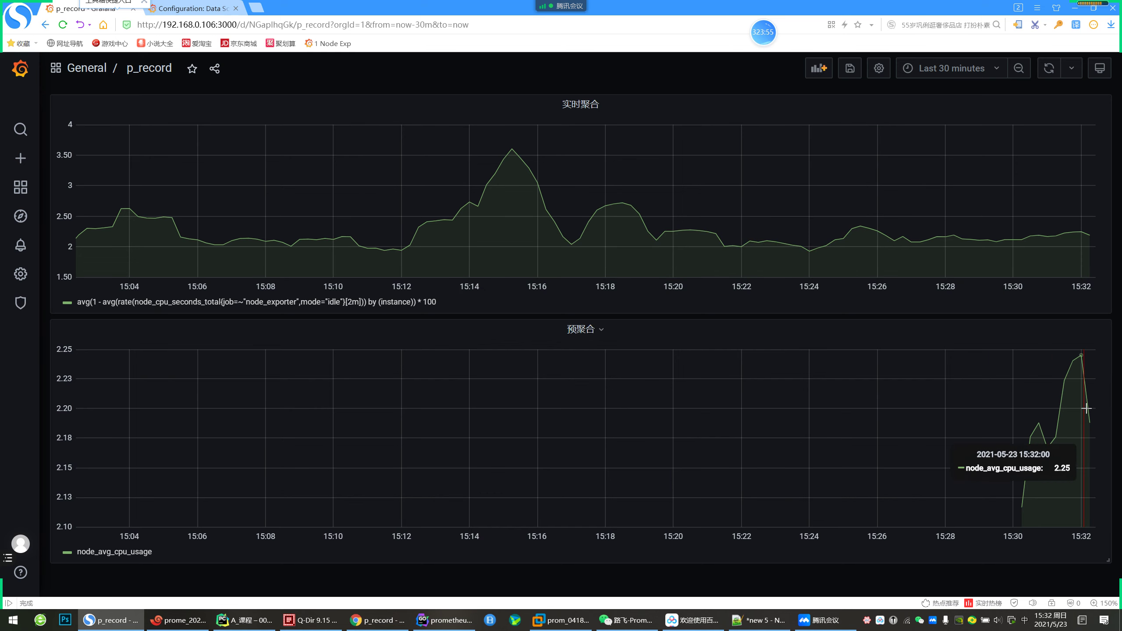
# View both aggregation panels over the last 3 hours
pyautogui.click(698, 622)
pyautogui.click(925, 106)
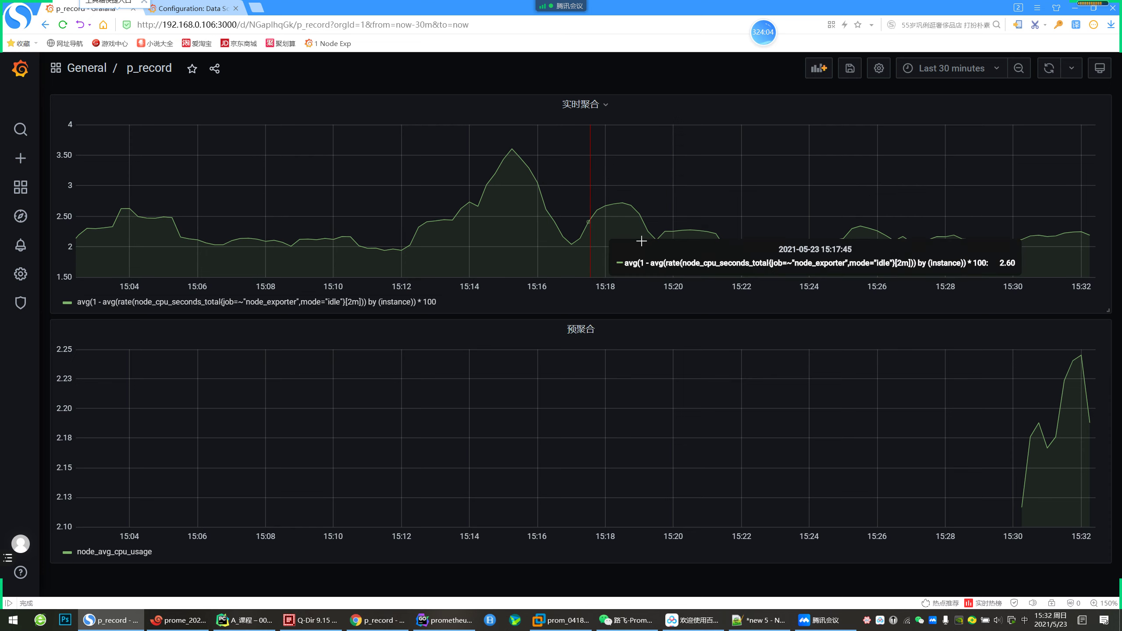
pyautogui.click(949, 68)
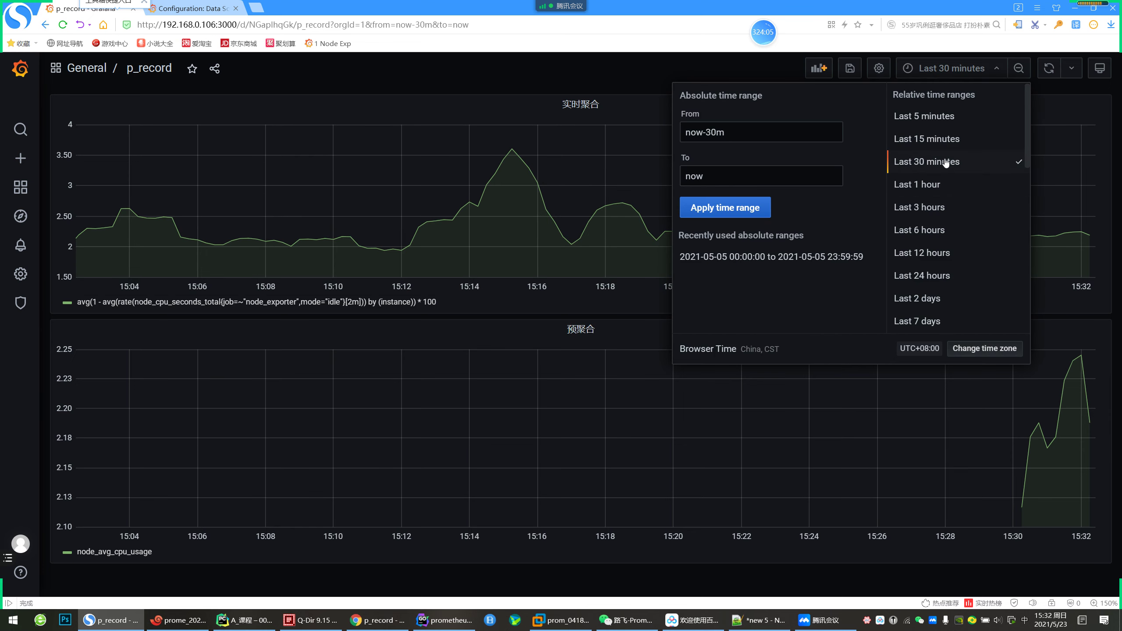
pyautogui.click(934, 208)
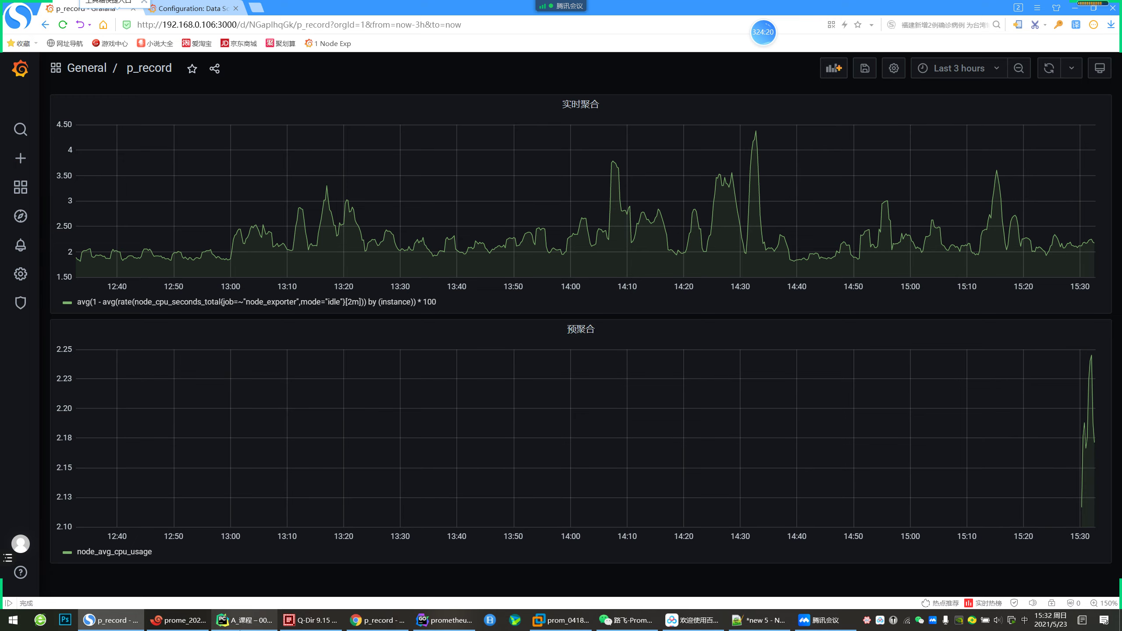
# Switch to PyCharm and review the notes 005_prometheus预聚合.md and the add poly form in 004_push型的预先聚合方案.md
pyautogui.click(367, 620)
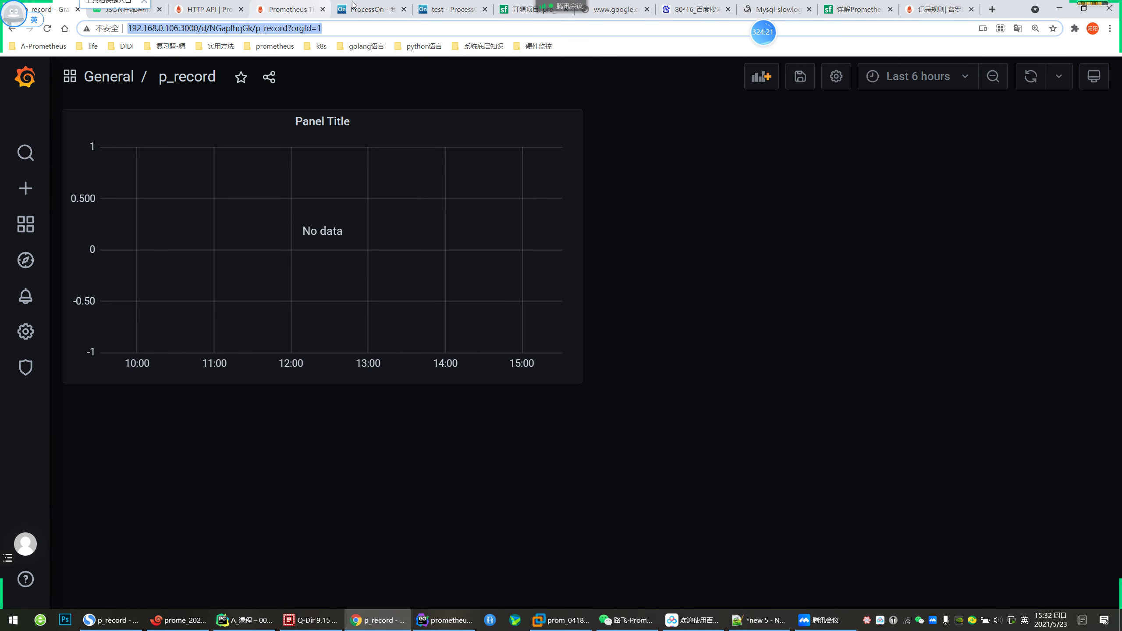
pyautogui.click(238, 621)
pyautogui.scroll(10, 507, 297)
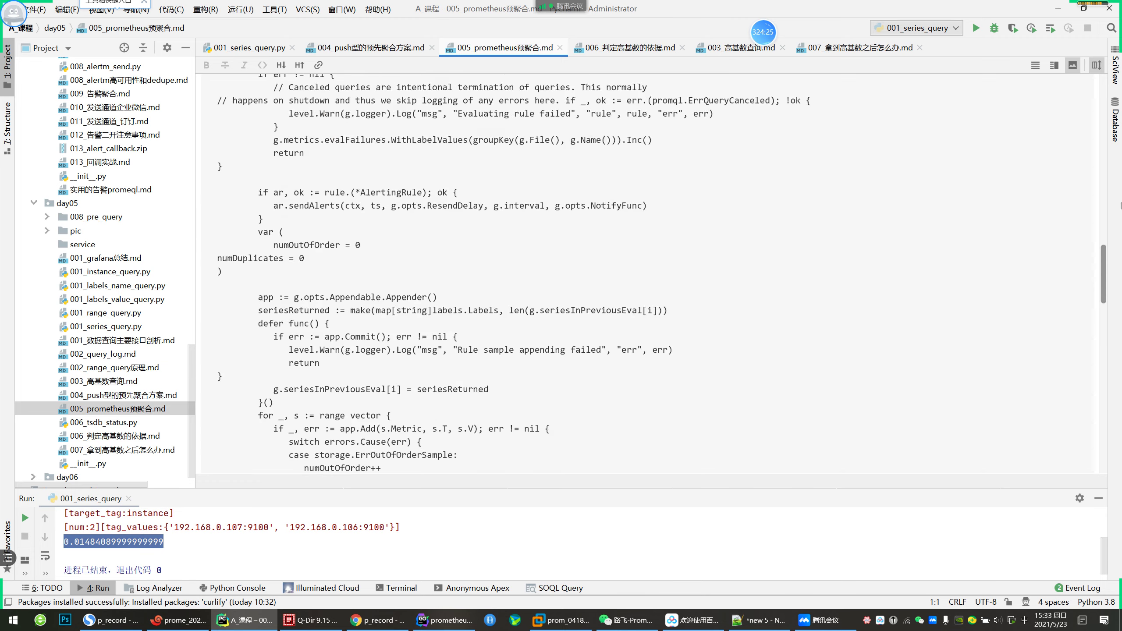
pyautogui.scroll(15, 1104, 260)
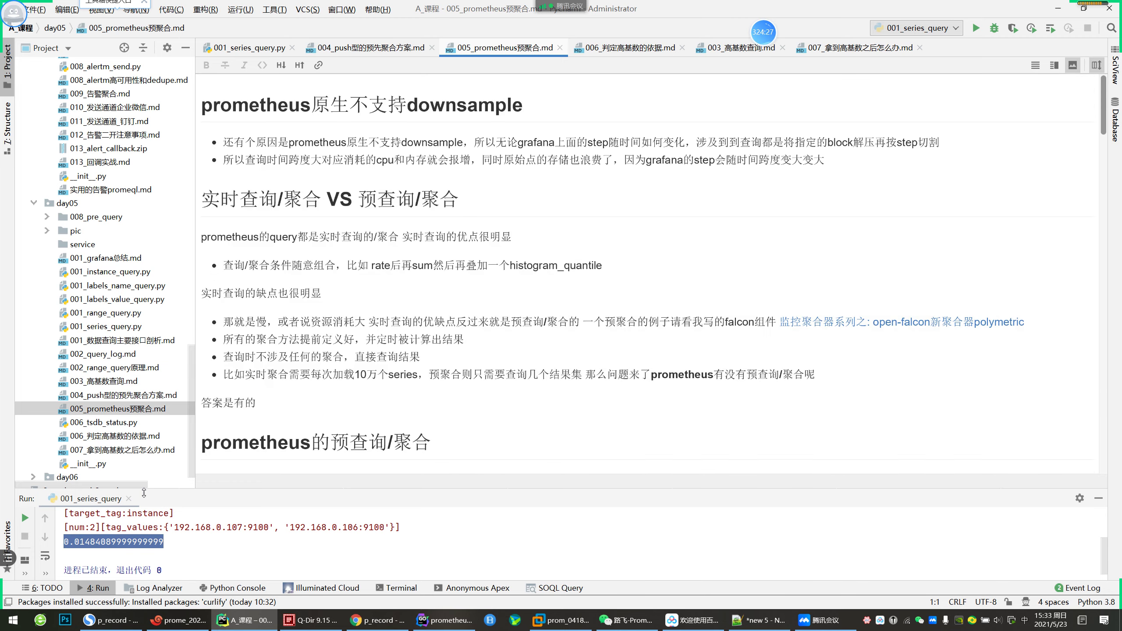
pyautogui.doubleClick(110, 395)
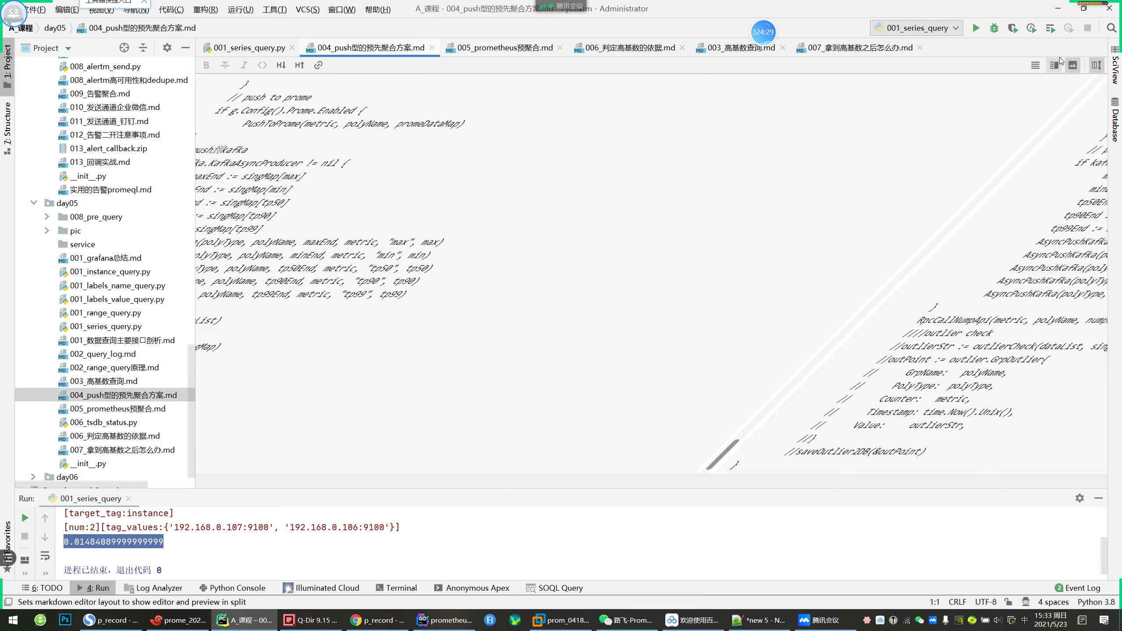
pyautogui.moveTo(1107, 91); pyautogui.dragTo(1107, 240)
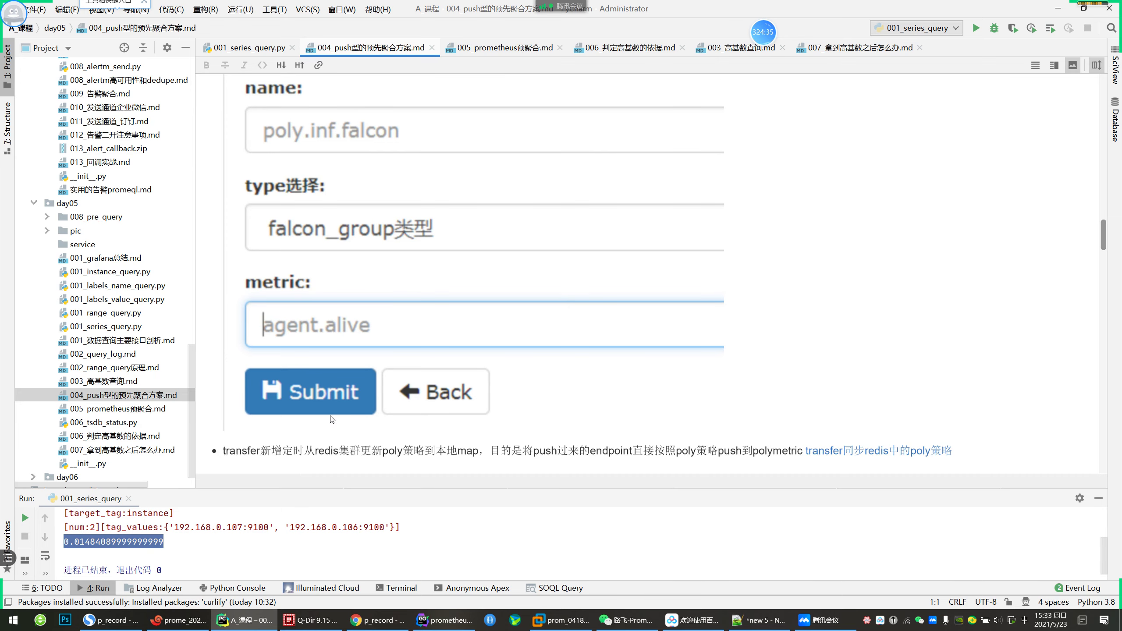
pyautogui.scroll(2, 309, 318)
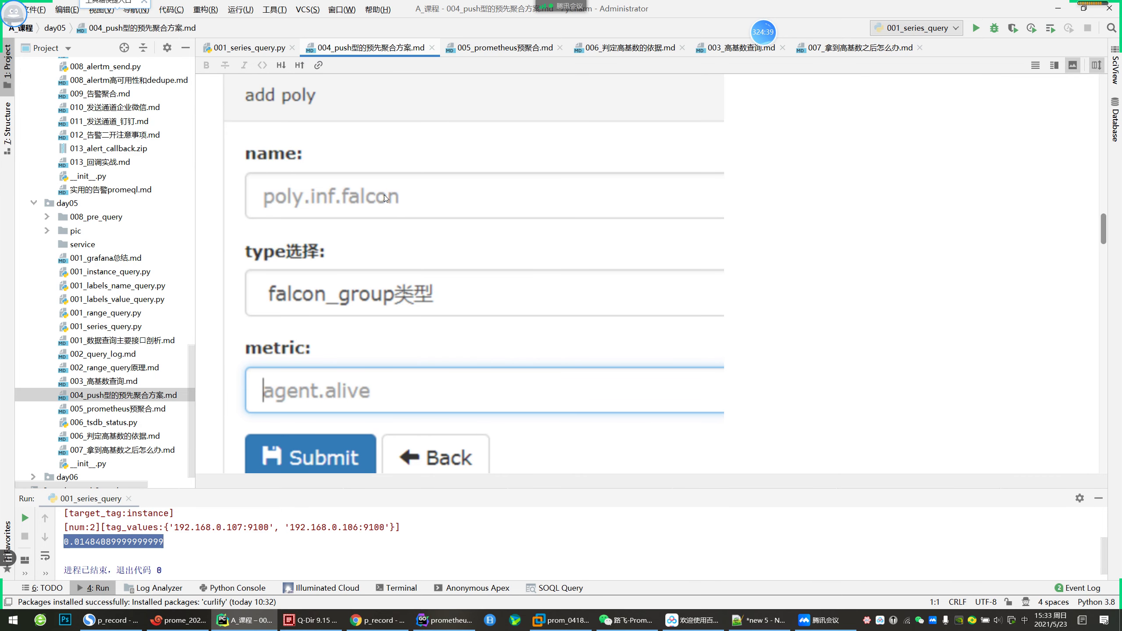
# Switch to Xshell, list the prometheus directory, and display record.yml on a cleared screen to review its recording rule
pyautogui.click(179, 620)
pyautogui.click(495, 347)
pyautogui.write('ll')
pyautogui.press('Return')
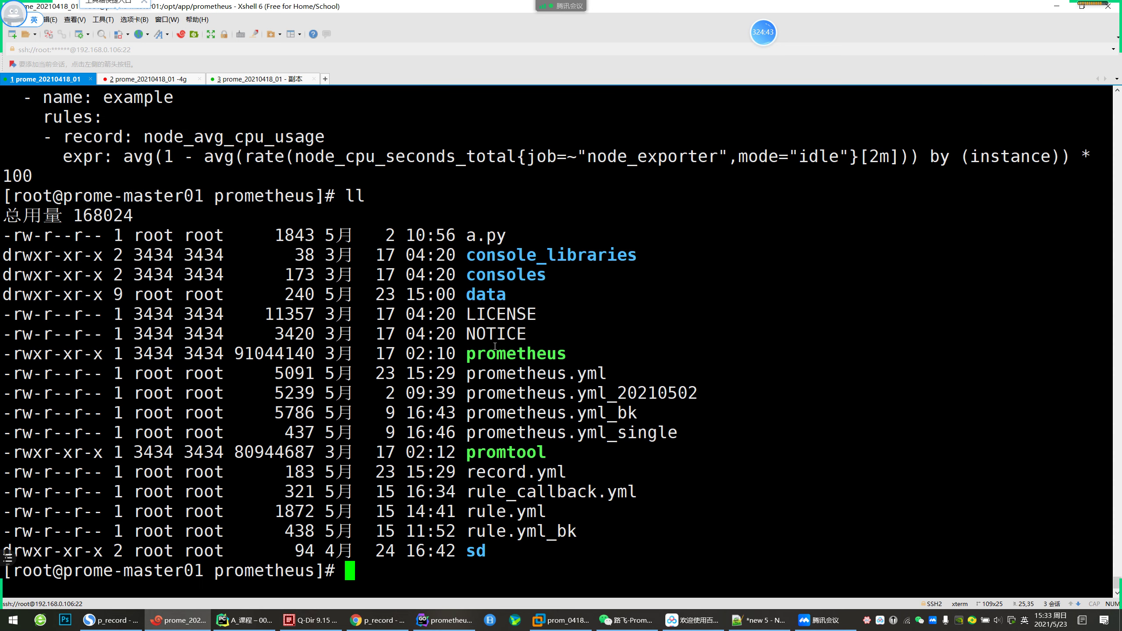
pyautogui.write('cat record.yml')
pyautogui.hotkey('ctrl', 'l')
pyautogui.press('Return')
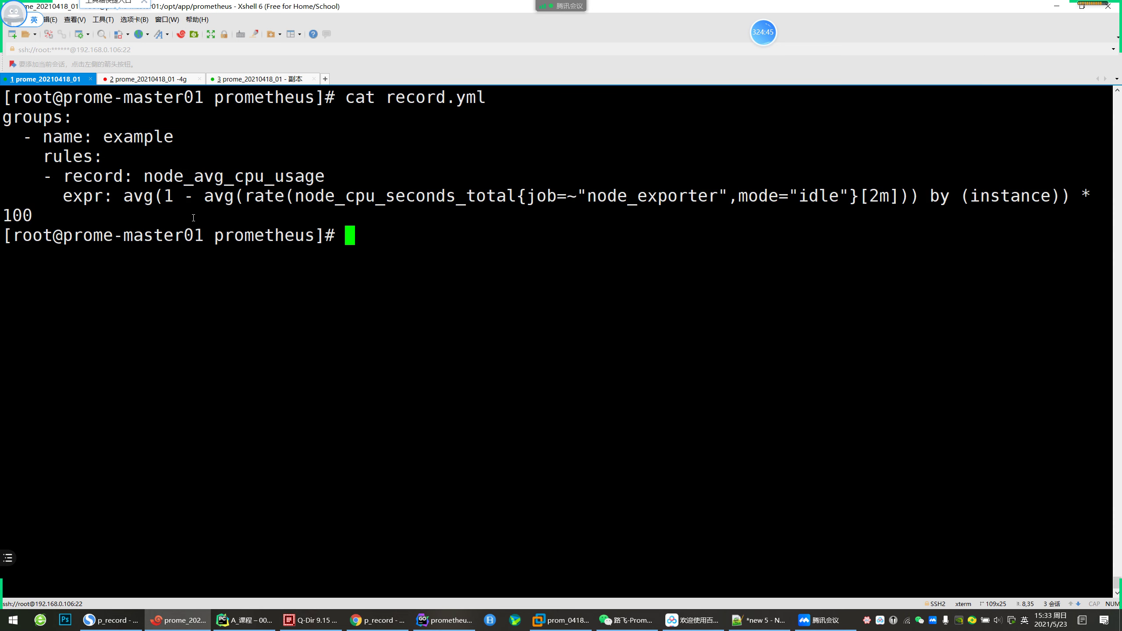
pyautogui.moveTo(104, 216); pyautogui.dragTo(4, 133)
pyautogui.click(378, 621)
pyautogui.hotkey('ctrl', 'Tab')
pyautogui.hotkey('ctrl', 'Tab')
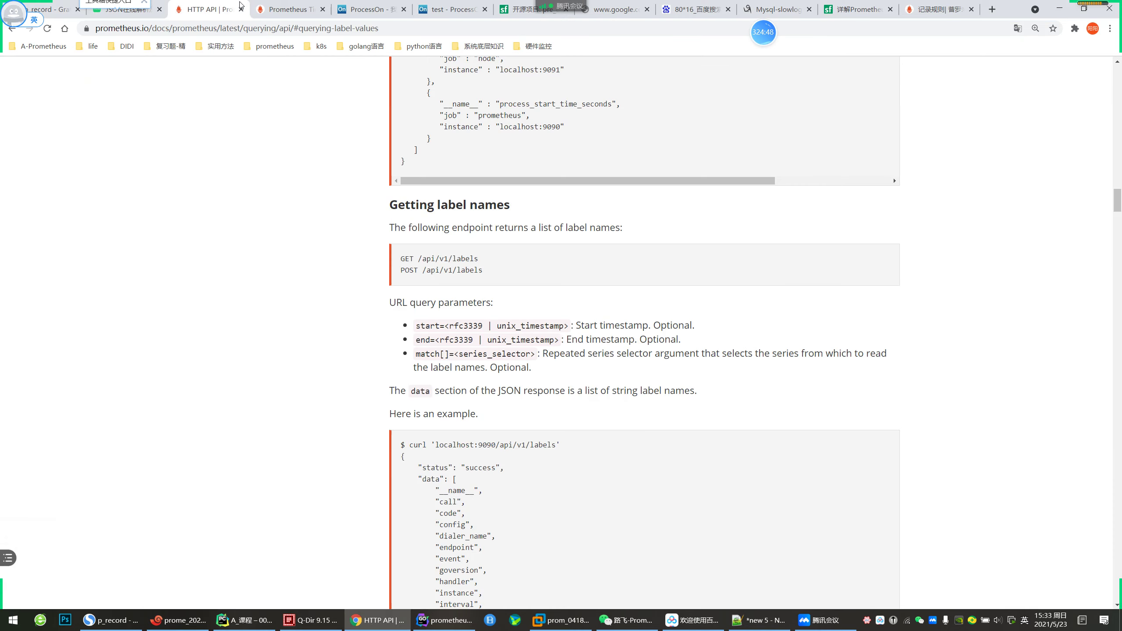
# Return to the Grafana dashboard and compare both panels over the last 30 minutes, the last 5 minutes, and 15:31:13 to 15:33:36
pyautogui.click(110, 620)
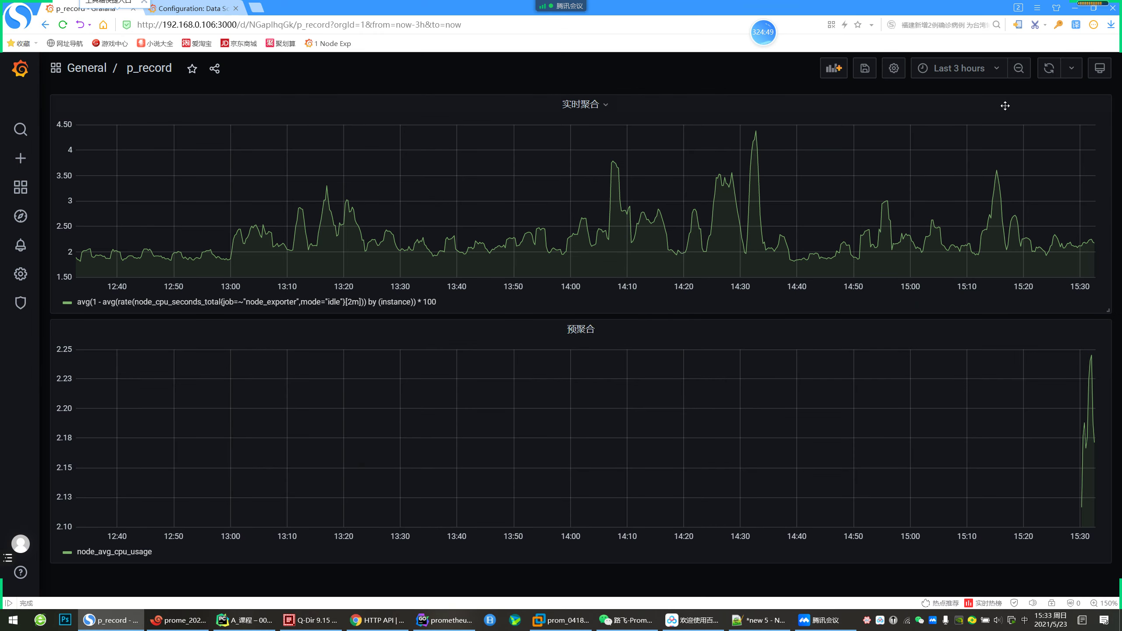
pyautogui.click(958, 68)
pyautogui.click(917, 160)
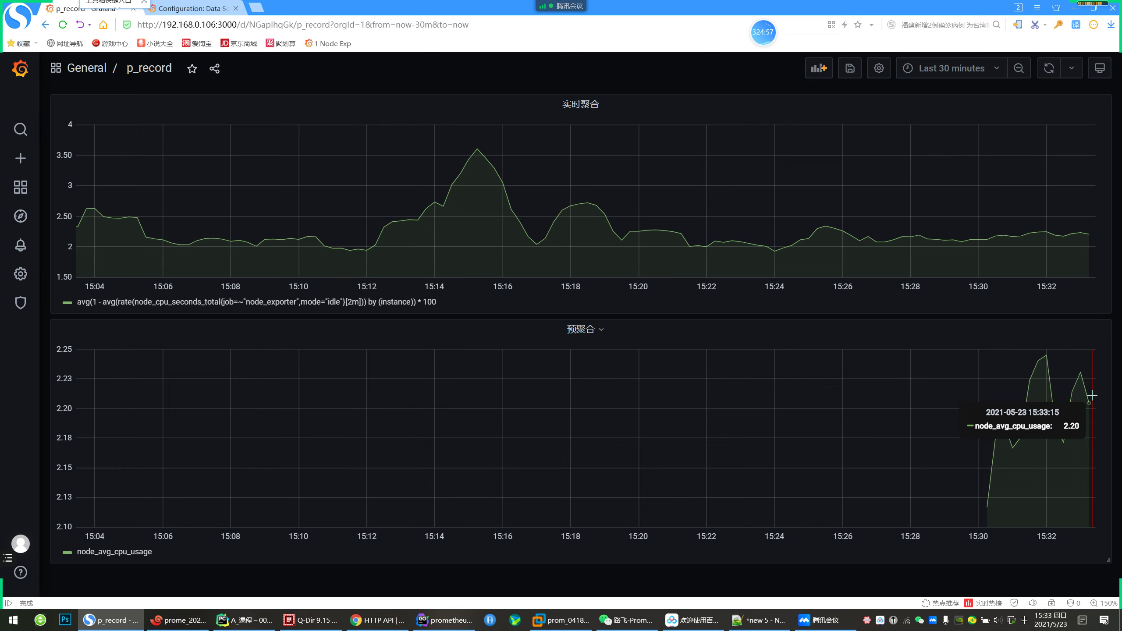
pyautogui.click(952, 68)
pyautogui.click(923, 115)
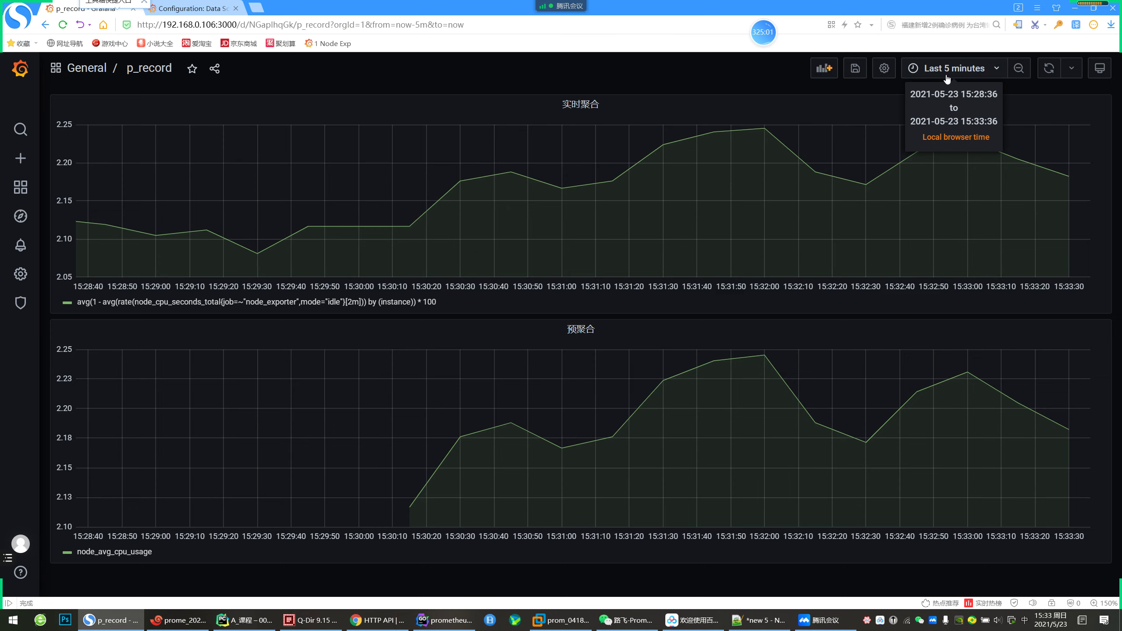
pyautogui.moveTo(606, 208); pyautogui.dragTo(1090, 248)
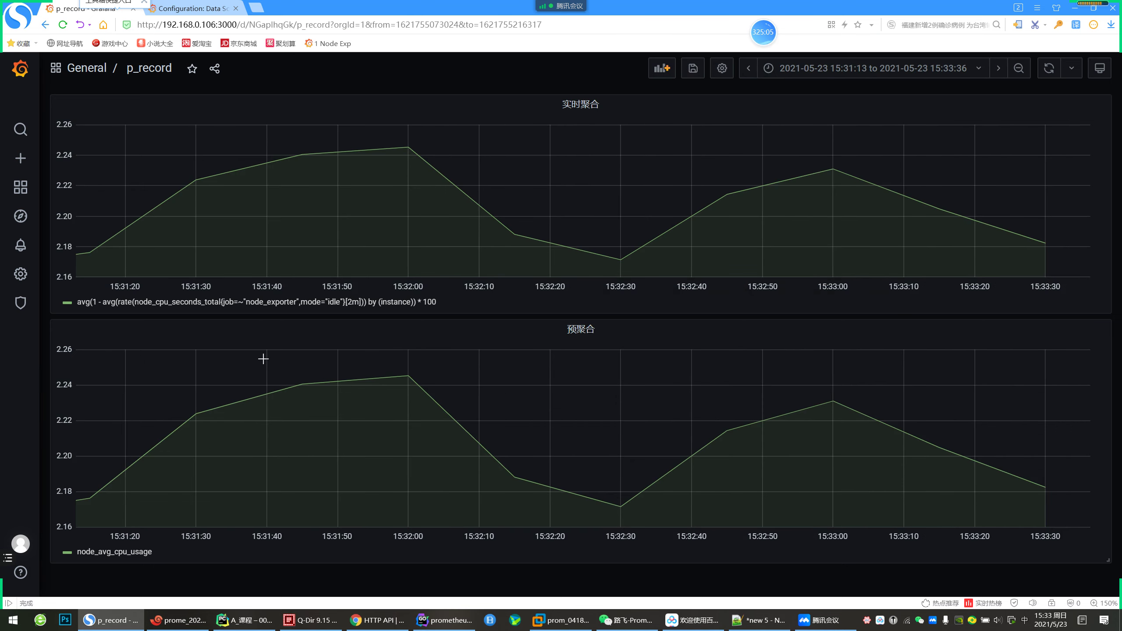
# Set the dashboard's graph tooltip option to Shared crosshair and save the p_record dashboard
pyautogui.click(722, 68)
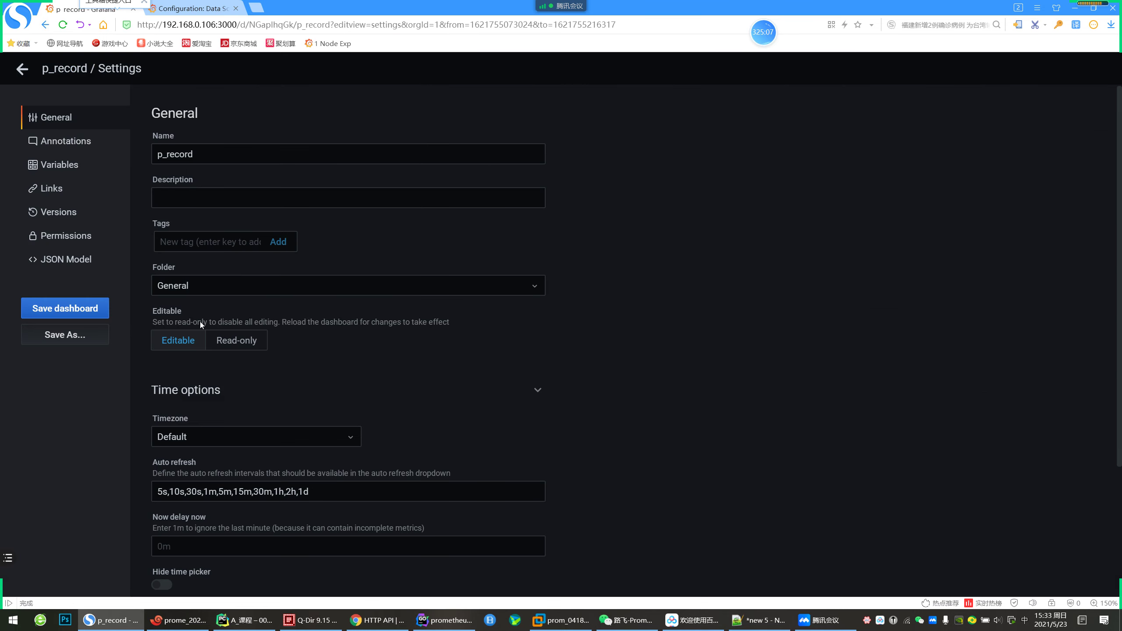
pyautogui.scroll(-3, 300, 354)
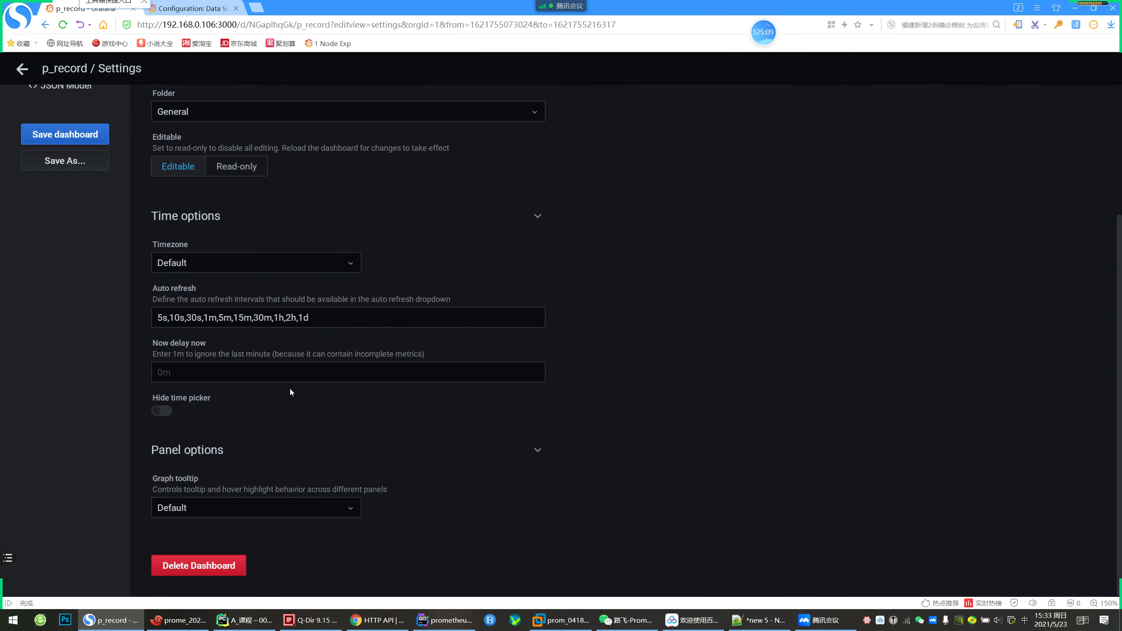
pyautogui.click(181, 511)
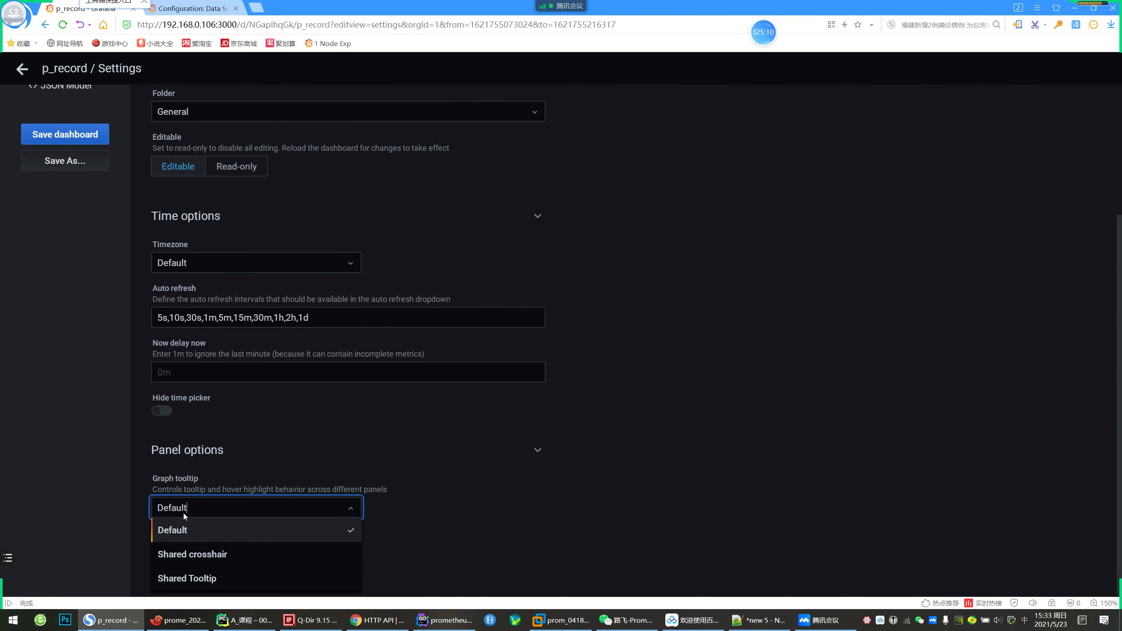
pyautogui.click(210, 556)
pyautogui.click(22, 70)
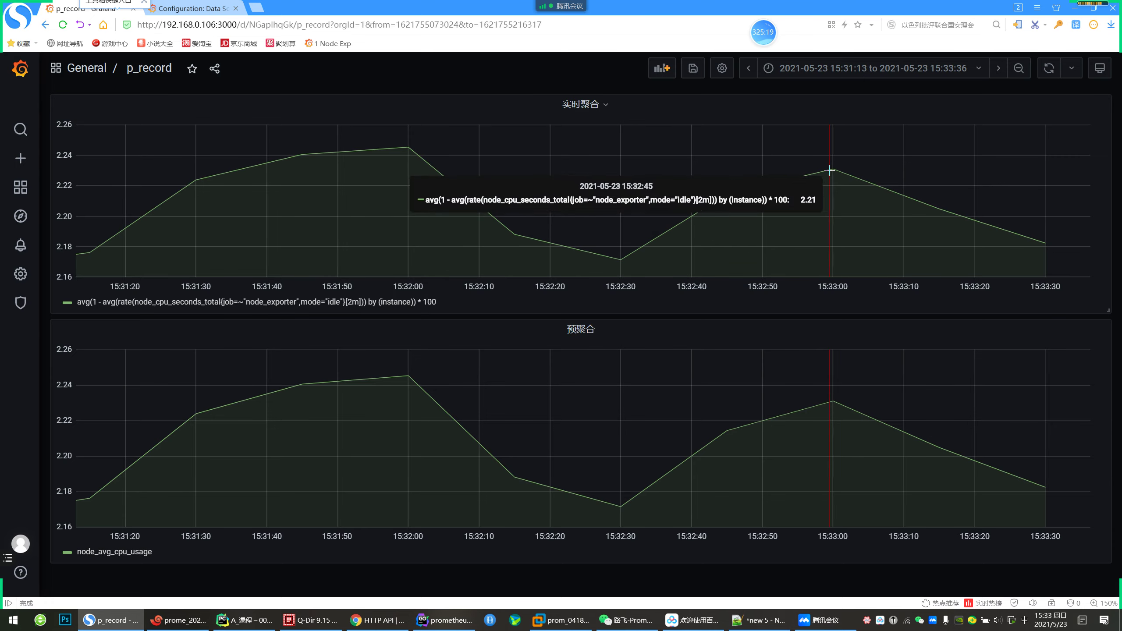
pyautogui.hotkey('ctrl', 's')
pyautogui.click(439, 267)
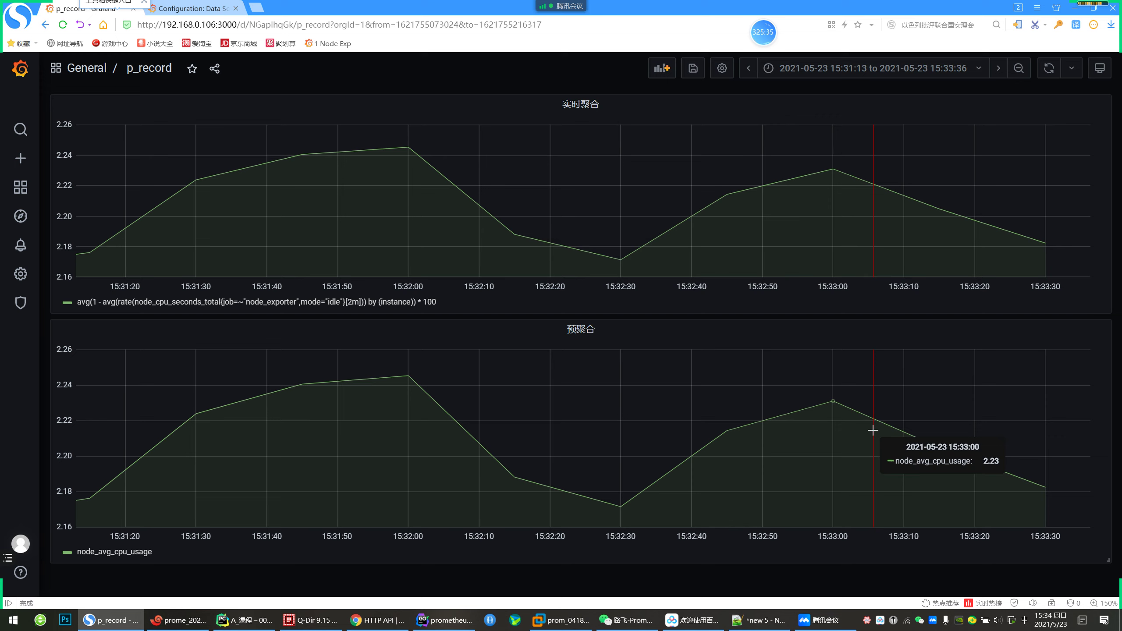
# Set the dashboard time range back to the last 5 minutes
pyautogui.click(873, 68)
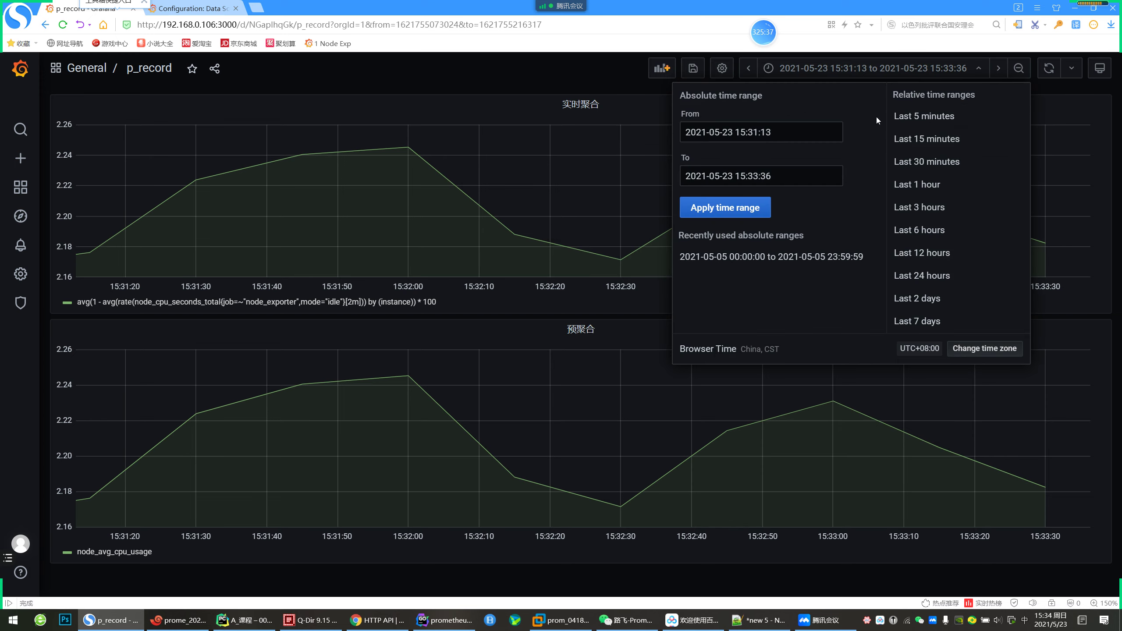
pyautogui.click(912, 117)
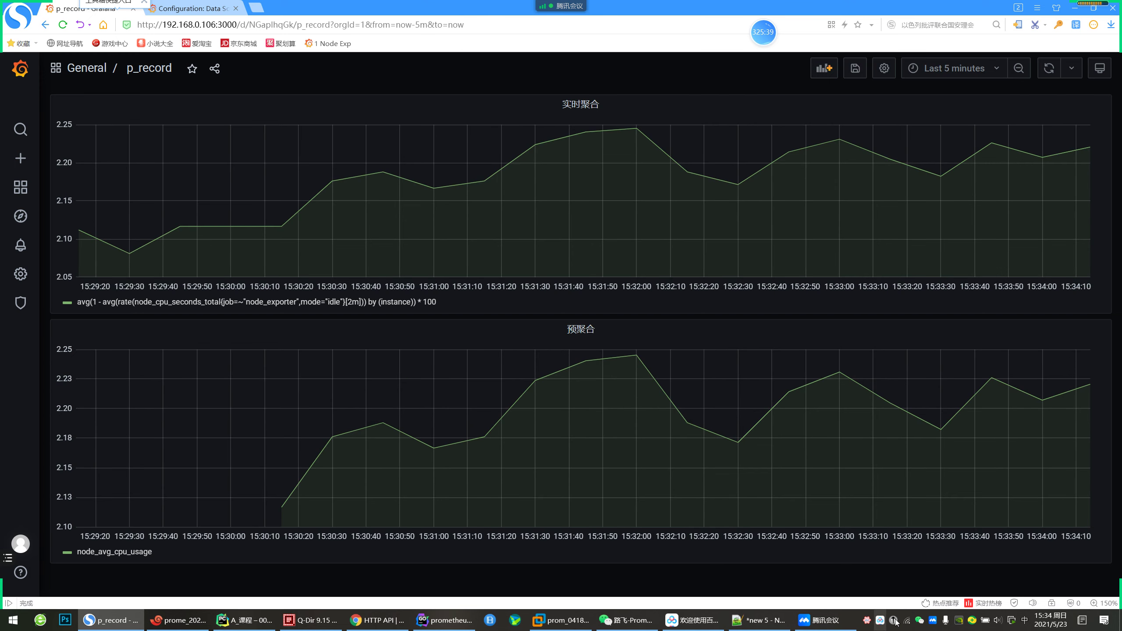
# Open the WeChat group 路飞-Prometheus监控直播vip群, reposition its window over the dashboard, and read the latest replies
pyautogui.click(627, 621)
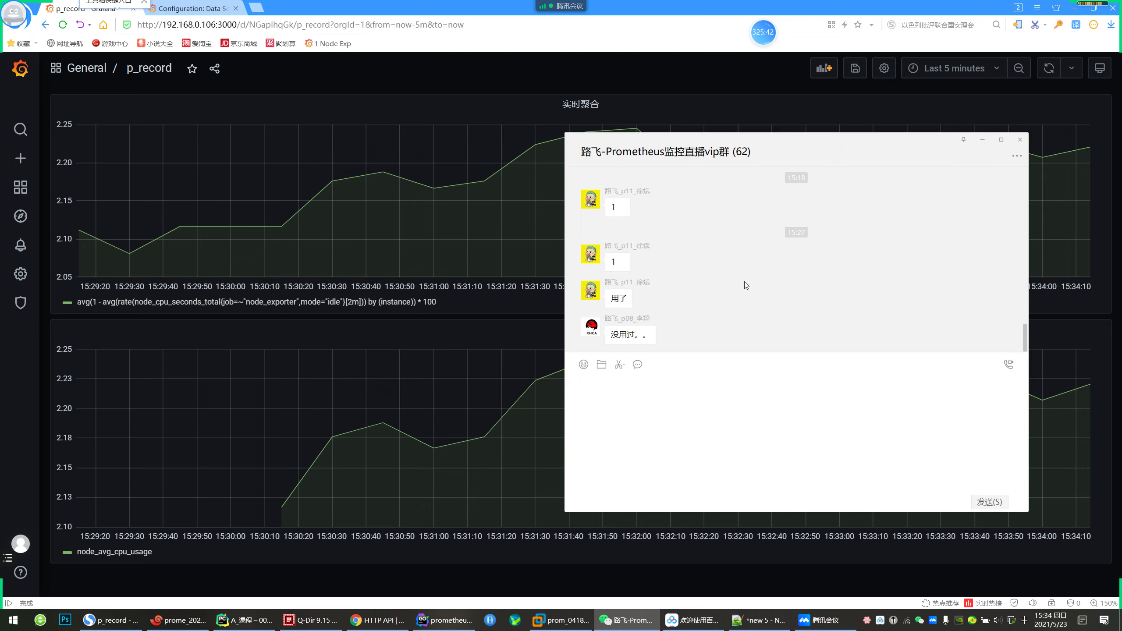
pyautogui.moveTo(823, 154); pyautogui.dragTo(361, 220)
pyautogui.moveTo(94, 117); pyautogui.dragTo(1041, 142)
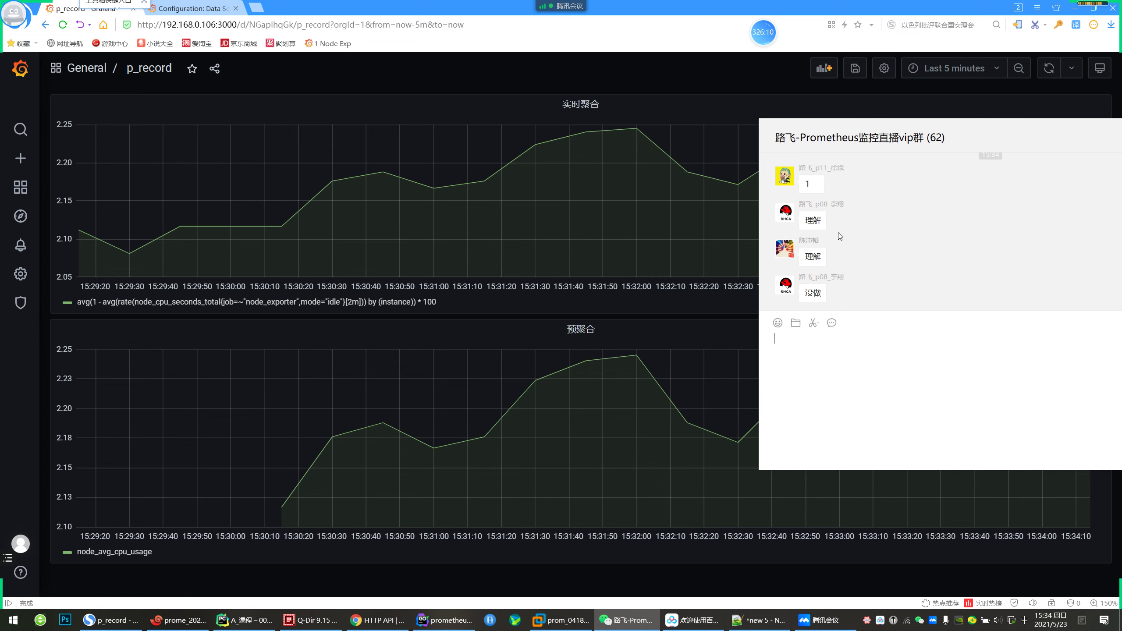
pyautogui.click(43, 472)
pyautogui.click(628, 620)
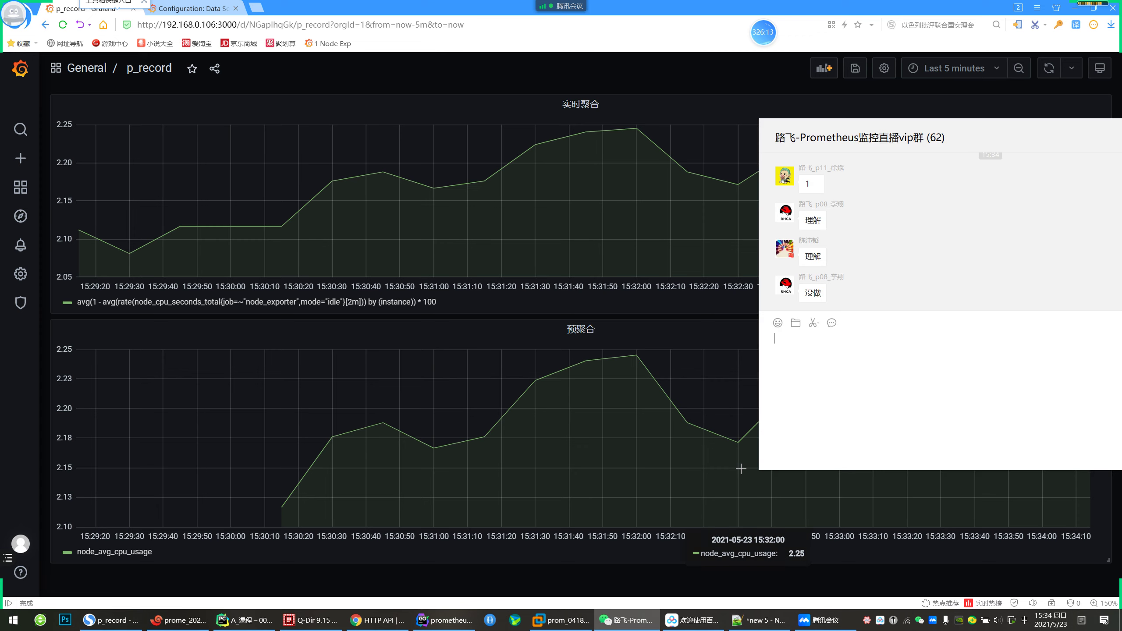
pyautogui.moveTo(1007, 138); pyautogui.dragTo(841, 111)
# Open the member management list of the Tencent Meeting session
pyautogui.click(552, 8)
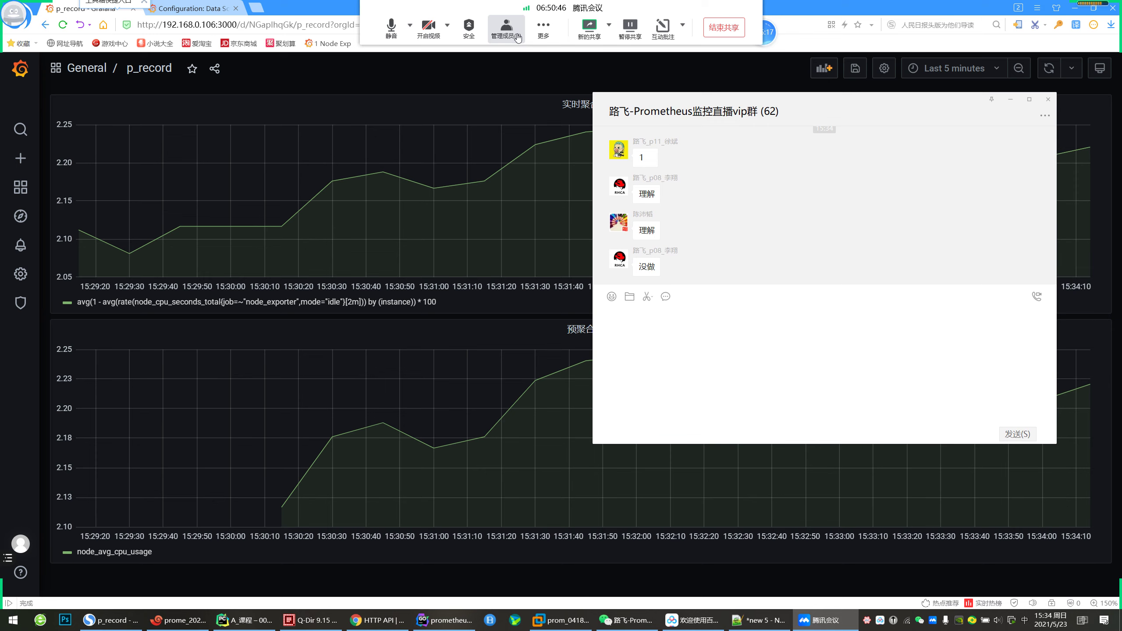
pyautogui.click(507, 27)
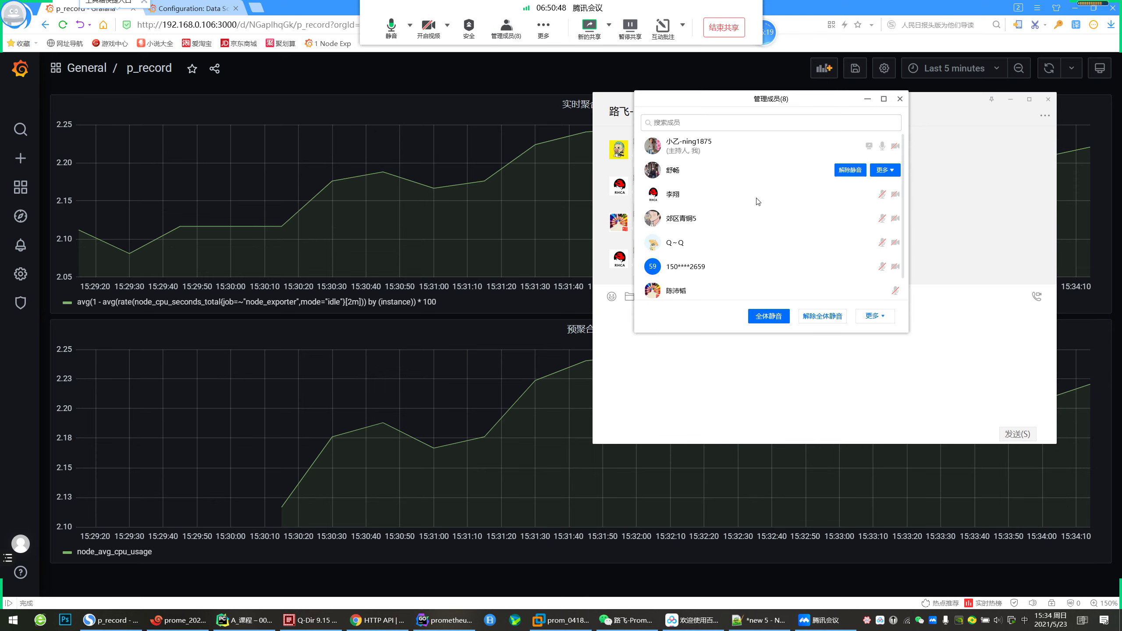
# Minimise the member management list and reposition the WeChat group window over the dashboard to read the newest replies
pyautogui.click(867, 99)
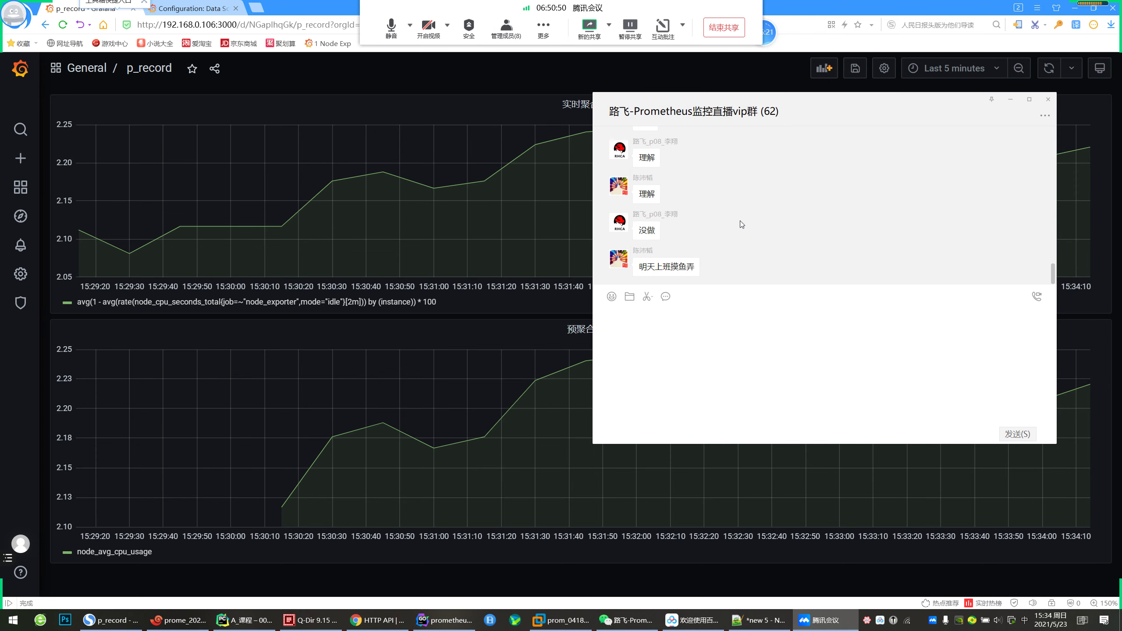
pyautogui.moveTo(839, 123); pyautogui.dragTo(740, 175)
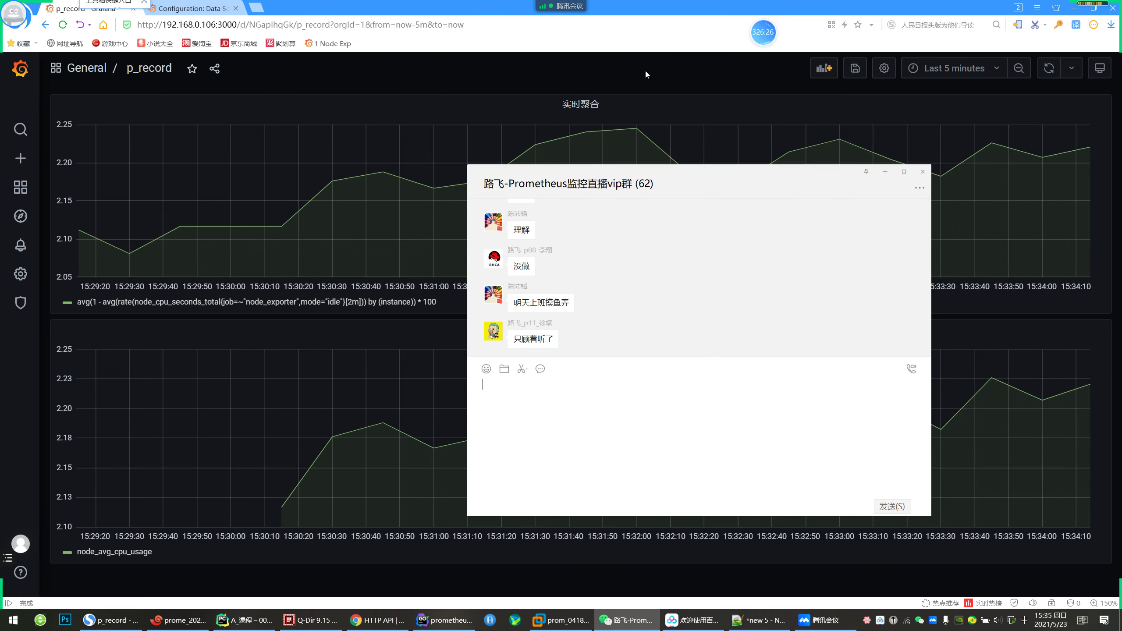
pyautogui.click(629, 72)
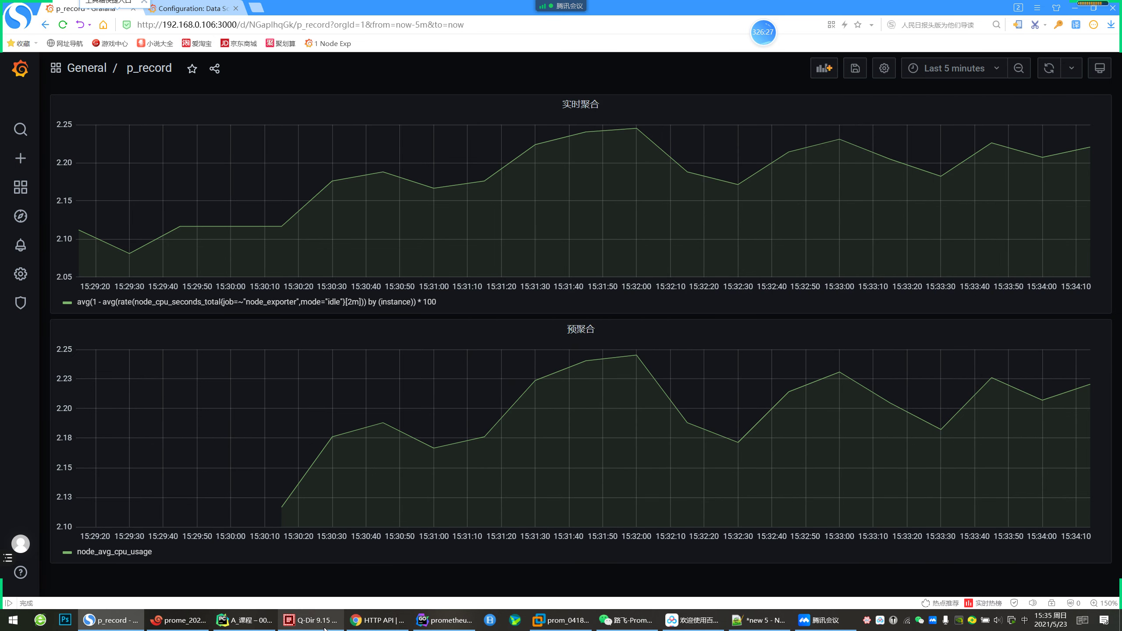
# Switch to PyCharm, open 005_prometheus预聚合.md in day05, and read through to the record.yml configuration section
pyautogui.click(245, 620)
pyautogui.scroll(-3, 471, 168)
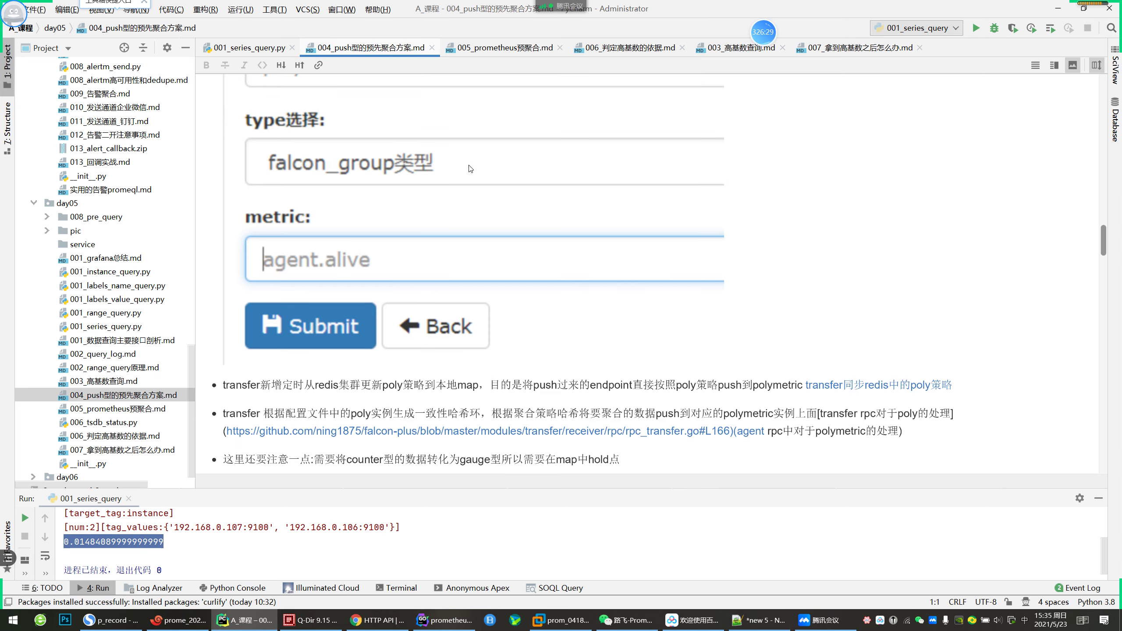
pyautogui.doubleClick(118, 409)
pyautogui.scroll(-10, 457, 380)
pyautogui.scroll(-9, 457, 380)
pyautogui.moveTo(1104, 221); pyautogui.dragTo(1111, 387)
# Check the newest messages in the WeChat group and return to the p_record dashboard in Grafana
pyautogui.click(640, 620)
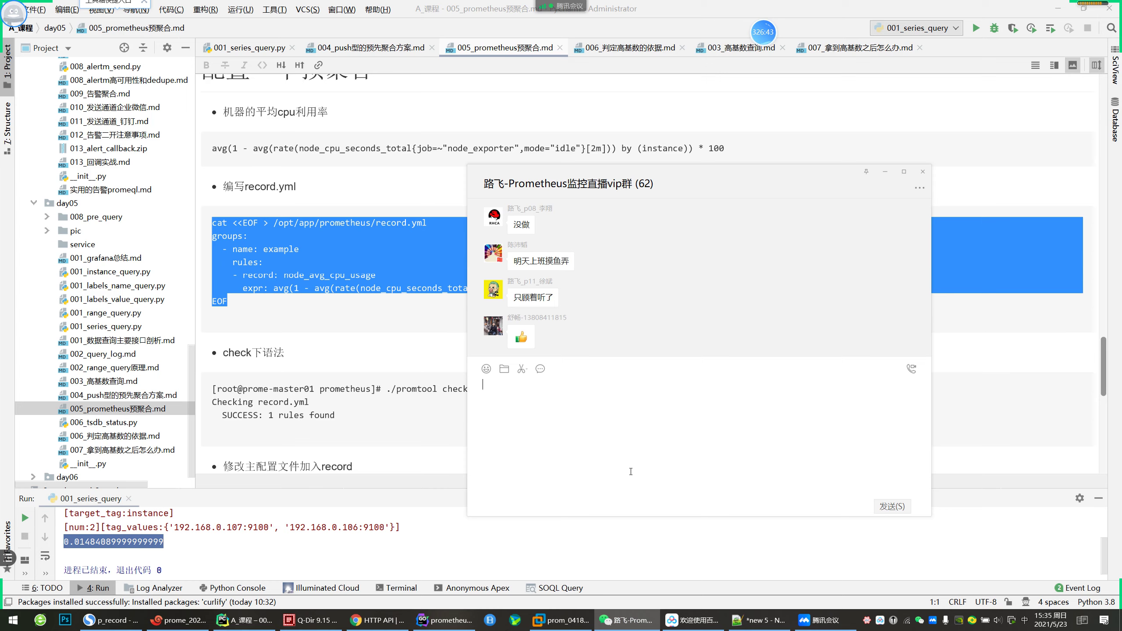
pyautogui.moveTo(244, 629)
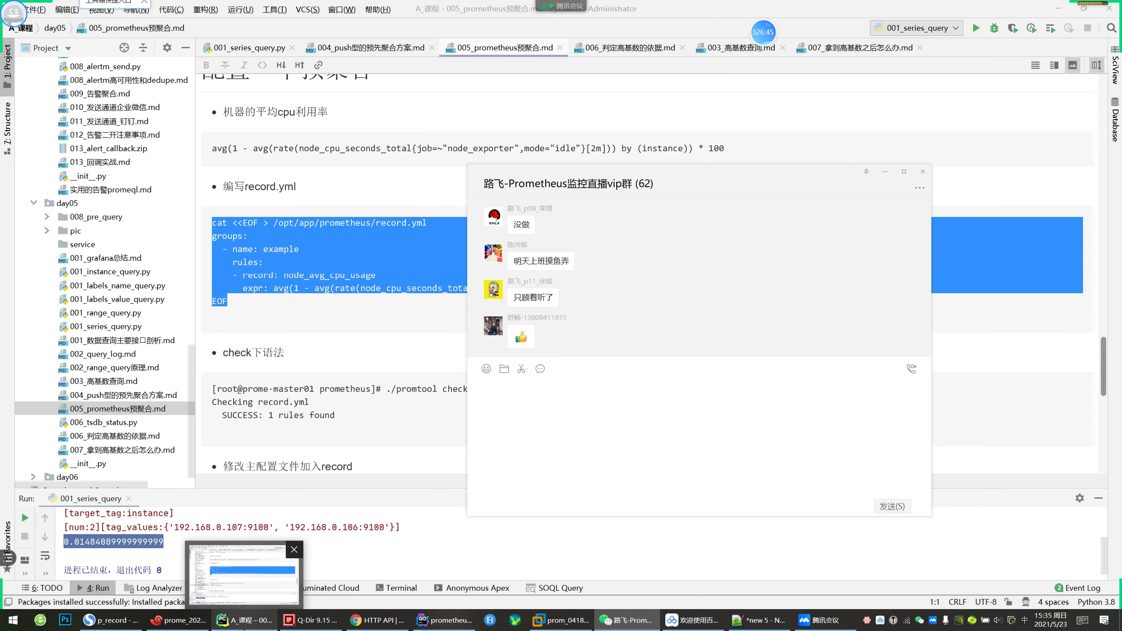
pyautogui.click(378, 620)
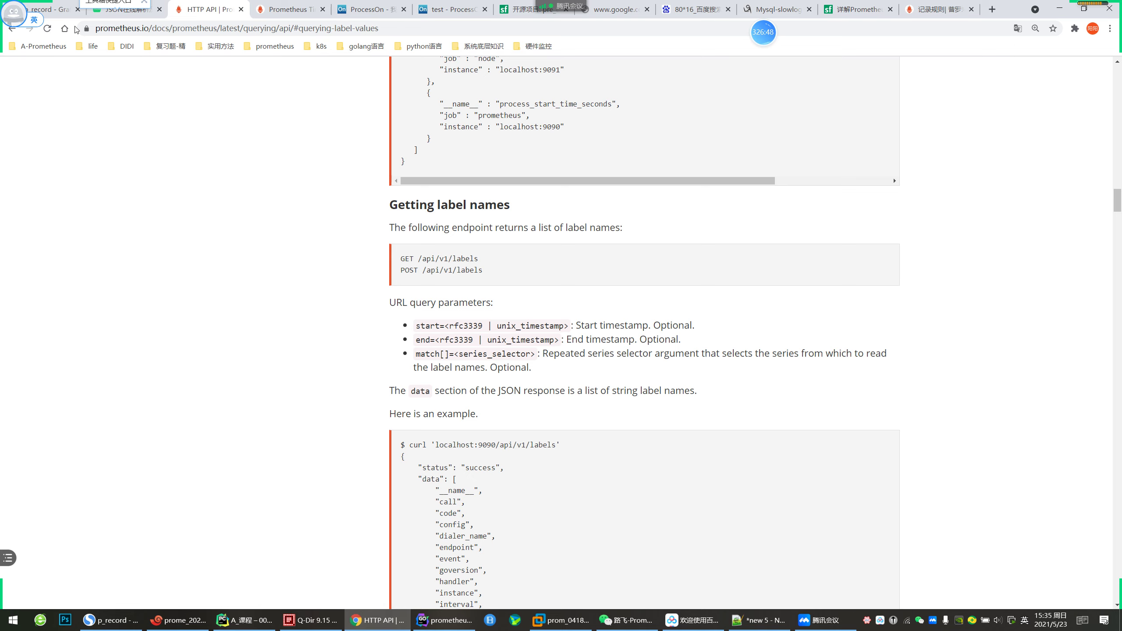
pyautogui.click(111, 620)
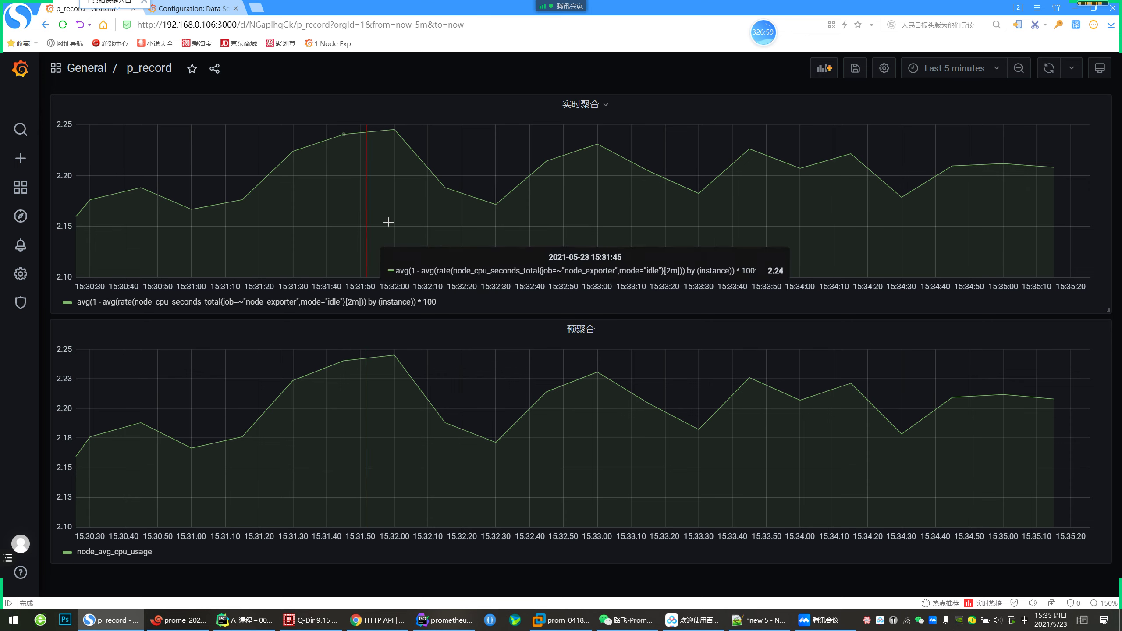
# Switch to the Prometheus graph page in Chrome that holds the node_avg_cpu_usage query
pyautogui.click(378, 620)
pyautogui.click(50, 9)
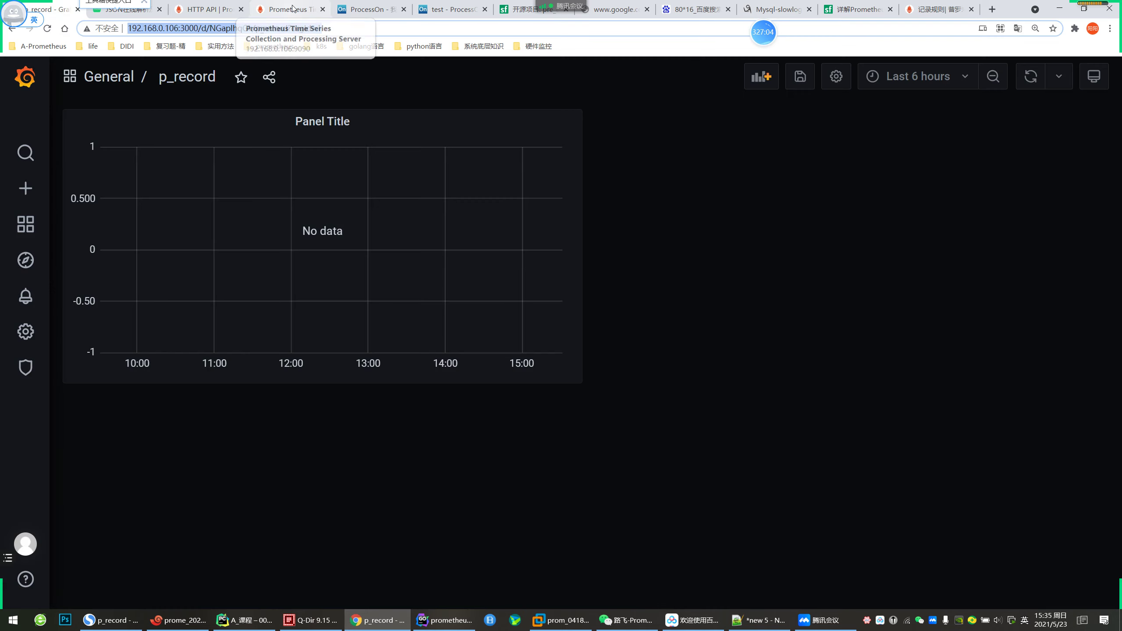
pyautogui.click(289, 8)
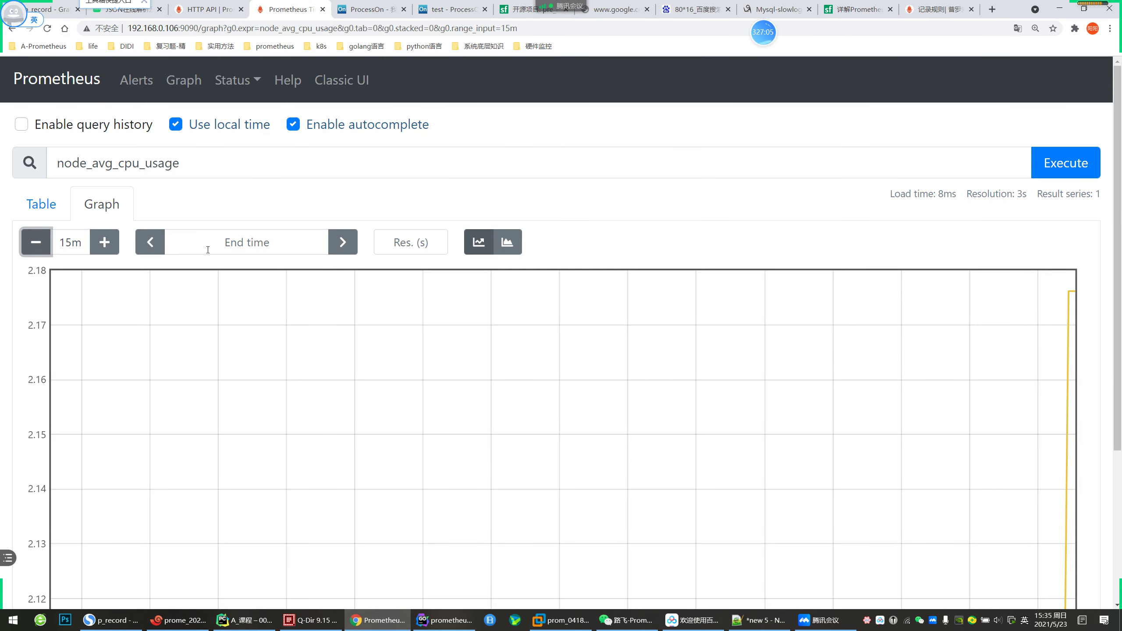
pyautogui.click(238, 160)
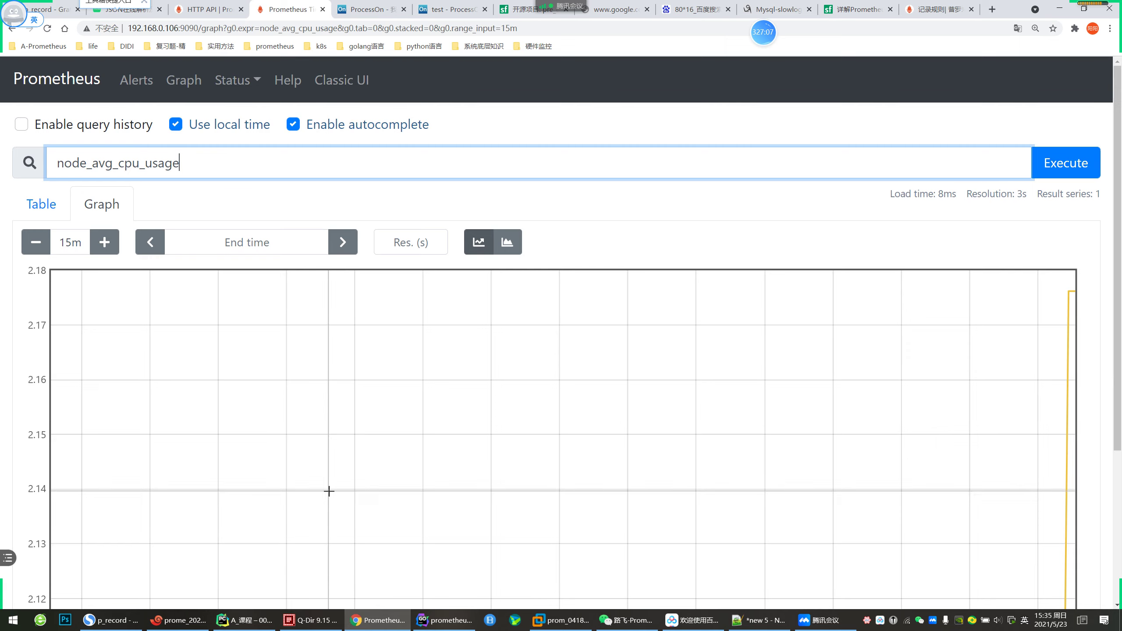
pyautogui.moveTo(272, 629)
# Copy the expr value of record.yml from the Xshell terminal, execute it as the Prometheus query, and examine the resulting graph and its legend
pyautogui.hotkey('alt', 'Tab')
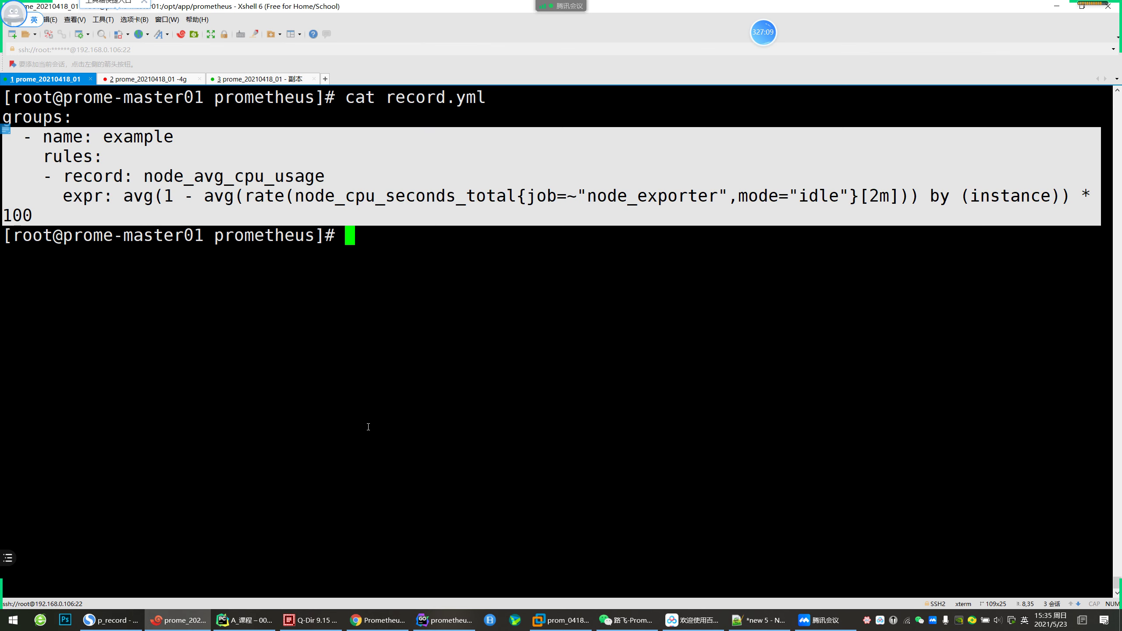
pyautogui.click(289, 223)
pyautogui.moveTo(126, 195); pyautogui.dragTo(33, 215)
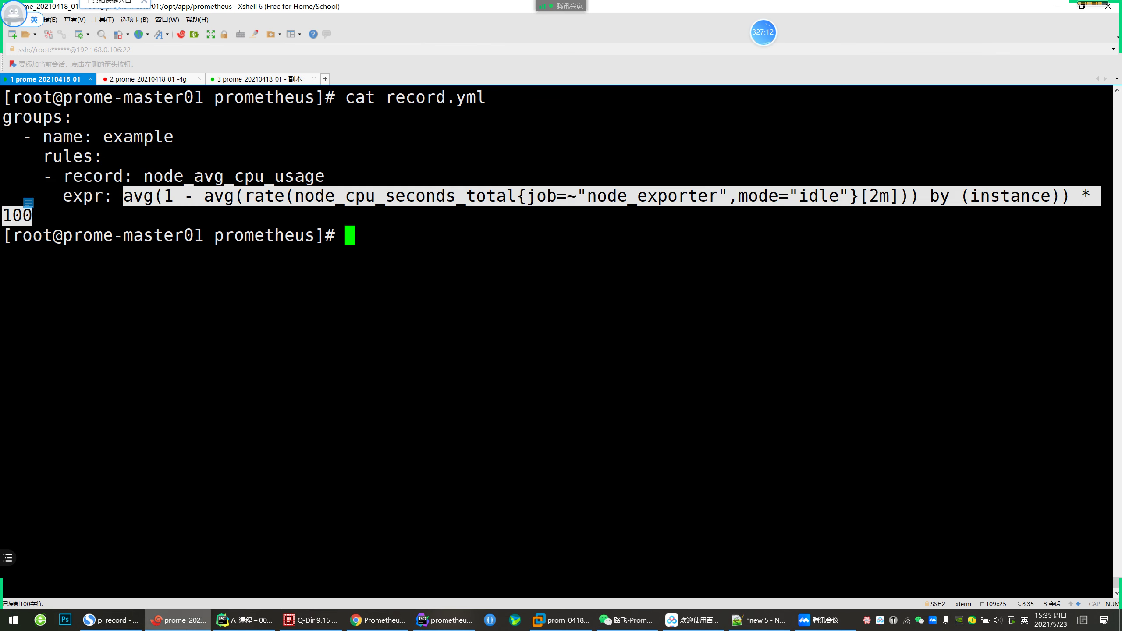
pyautogui.hotkey('alt', 'Tab')
pyautogui.hotkey('ctrl', 'a')
pyautogui.write('avg(1 - avg(rate(node_cpu_seconds_total{job=~"node_exporter",mode="idle"}[2m])) by (instance)) * 100')
pyautogui.press('Return')
pyautogui.click(702, 152)
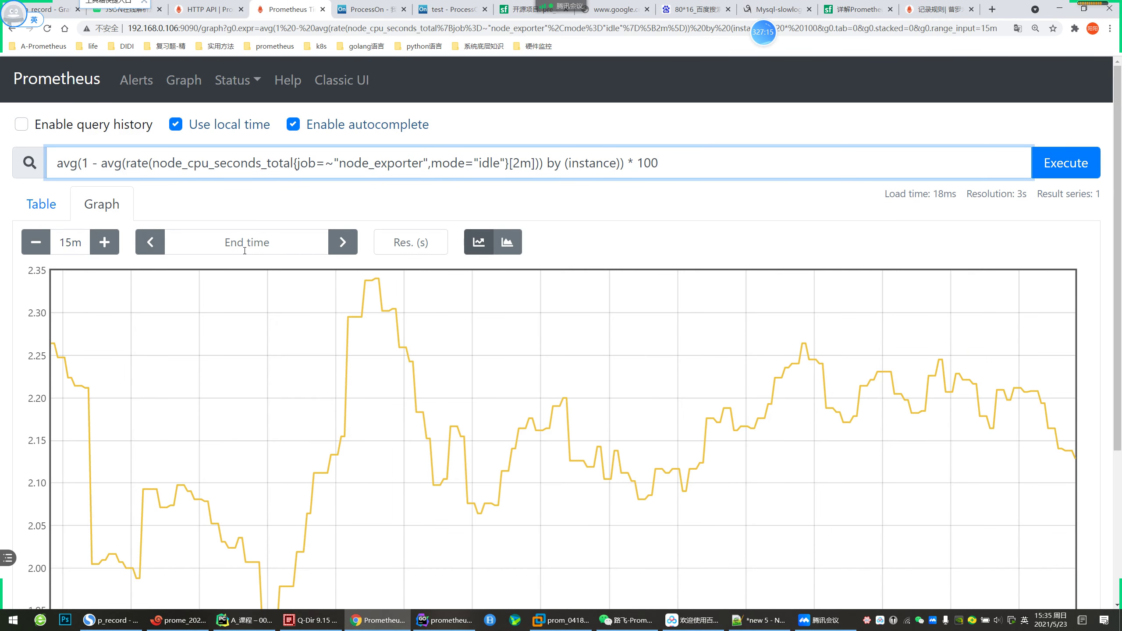
pyautogui.scroll(-4, 175, 446)
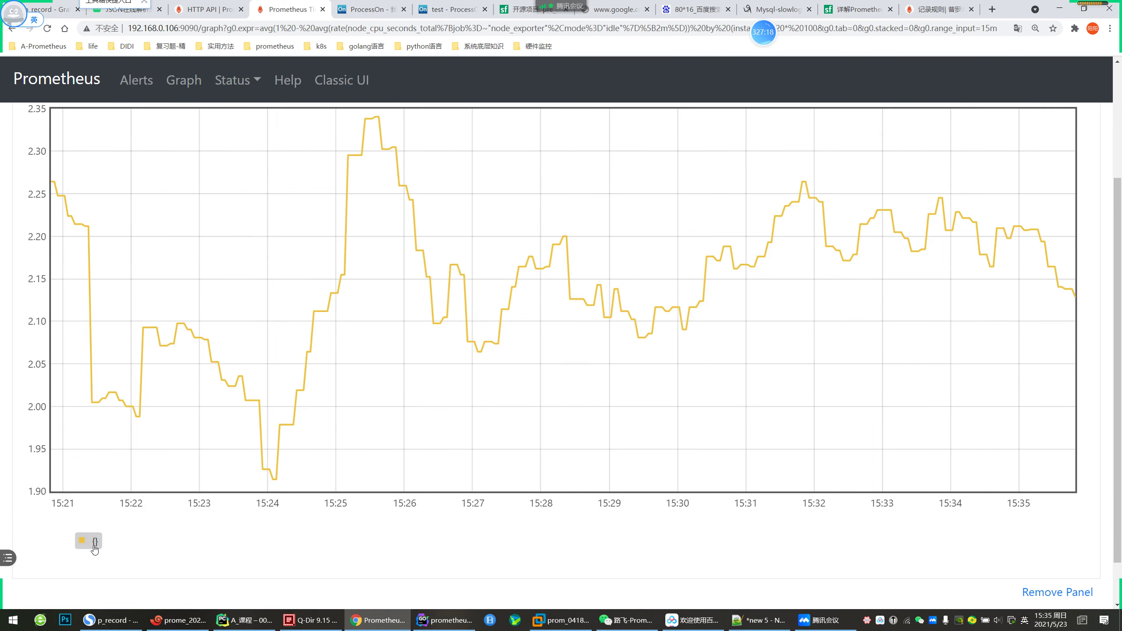
pyautogui.scroll(4, 100, 548)
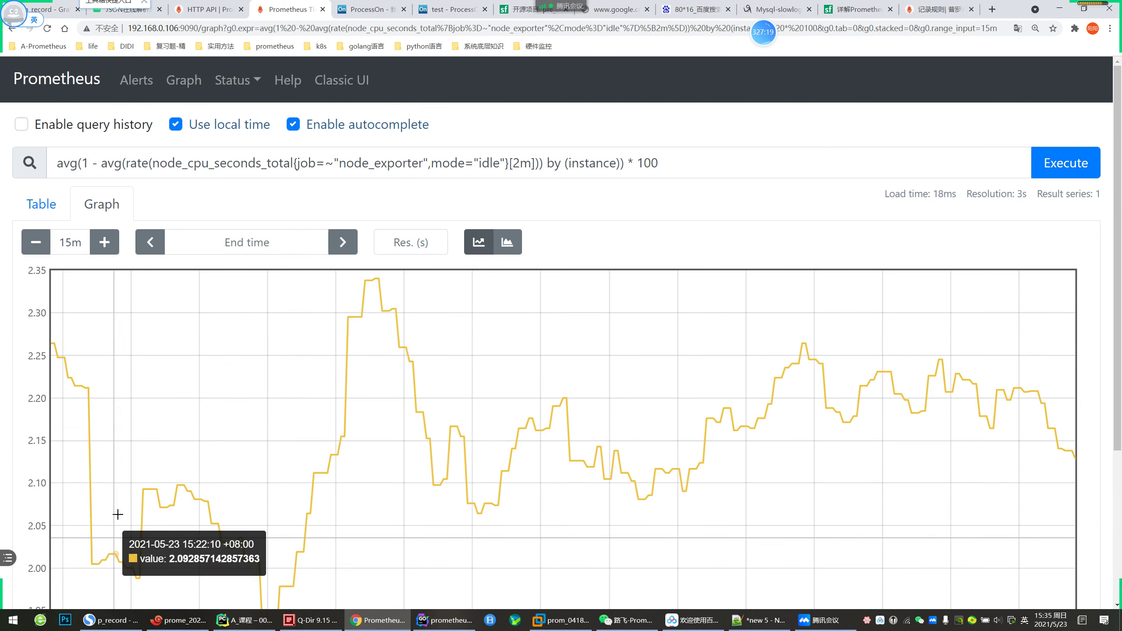
# Replace the Prometheus query with "node" and look at the suggested metric names
pyautogui.hotkey('alt', 'Tab')
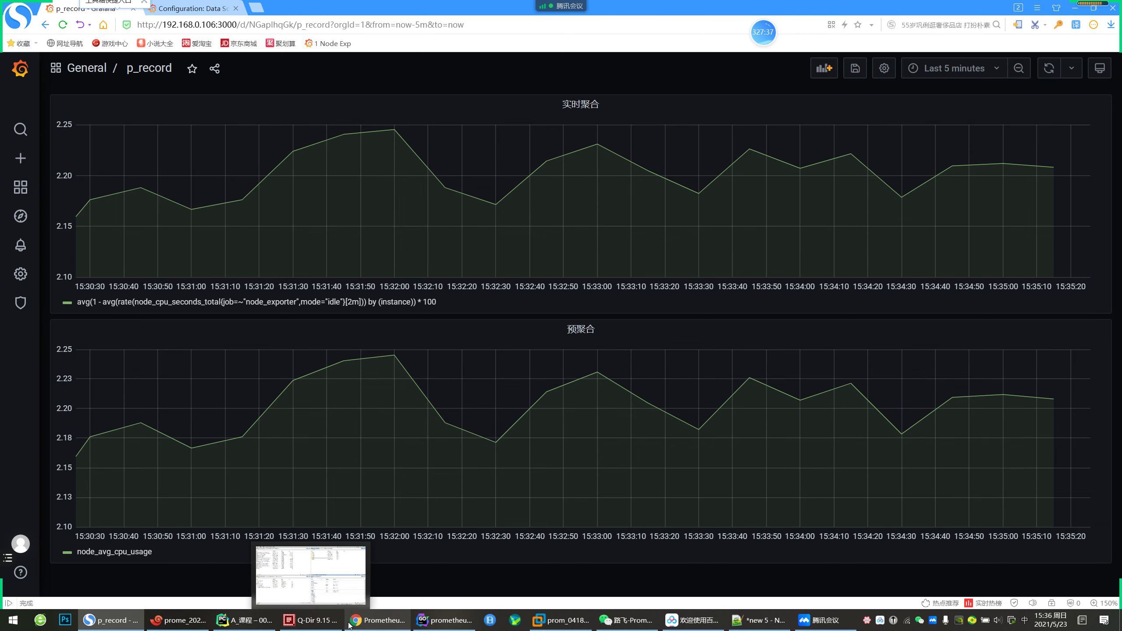
pyautogui.click(378, 620)
pyautogui.tripleClick(95, 167)
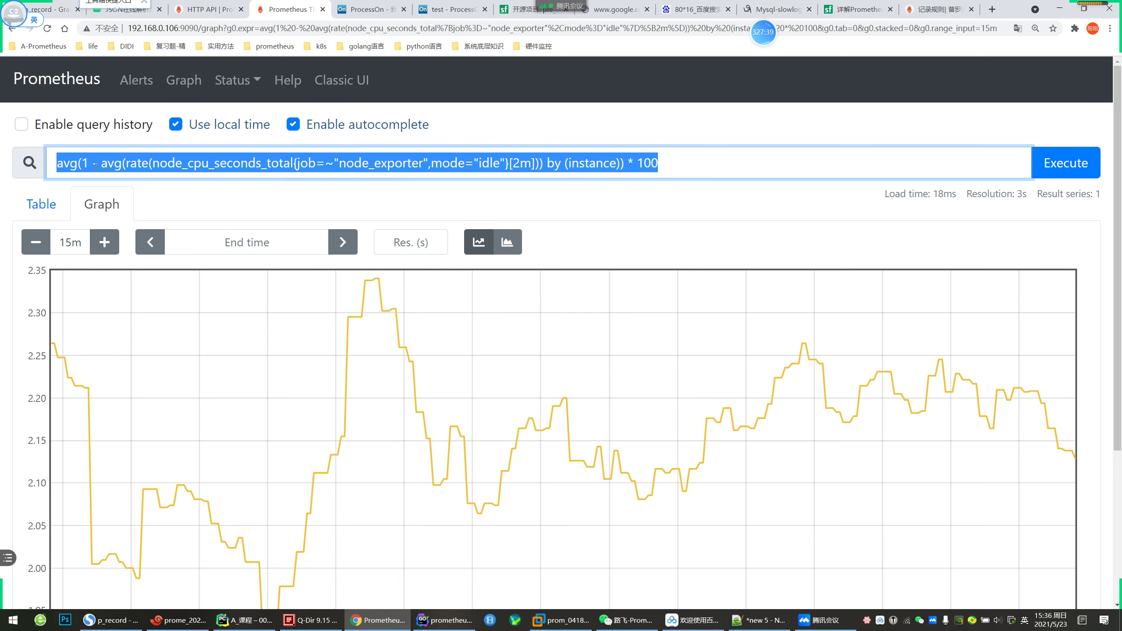
pyautogui.write('node')
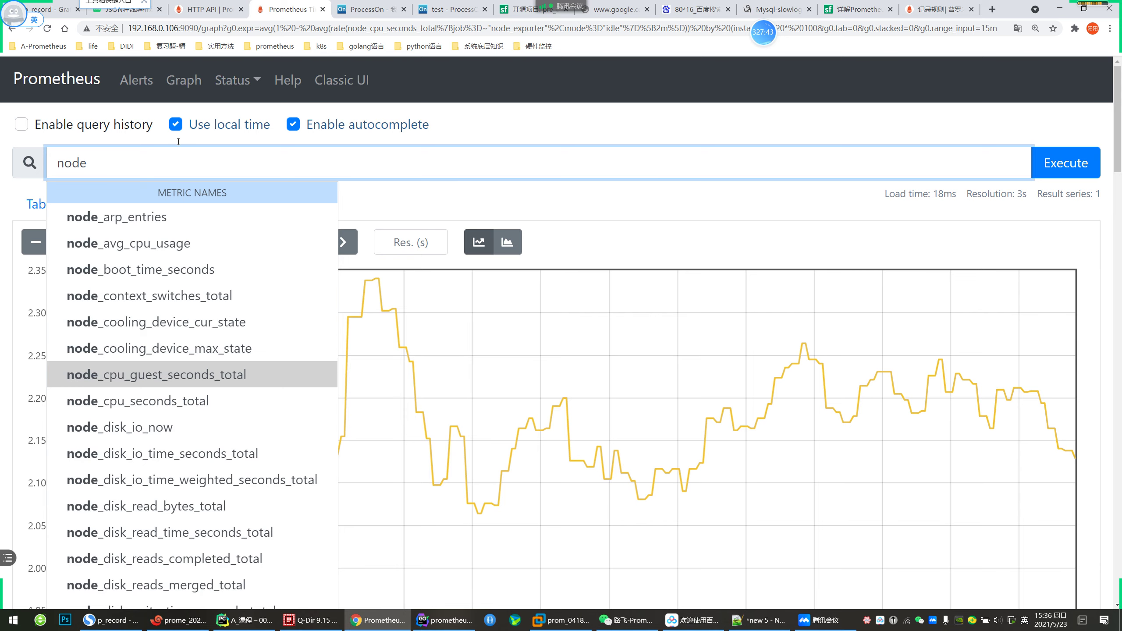
# Switch to Grafana and open 1 Node Exporter for Prometheus Dashboard EN v20201010 from the Home page in the second tab
pyautogui.click(131, 618)
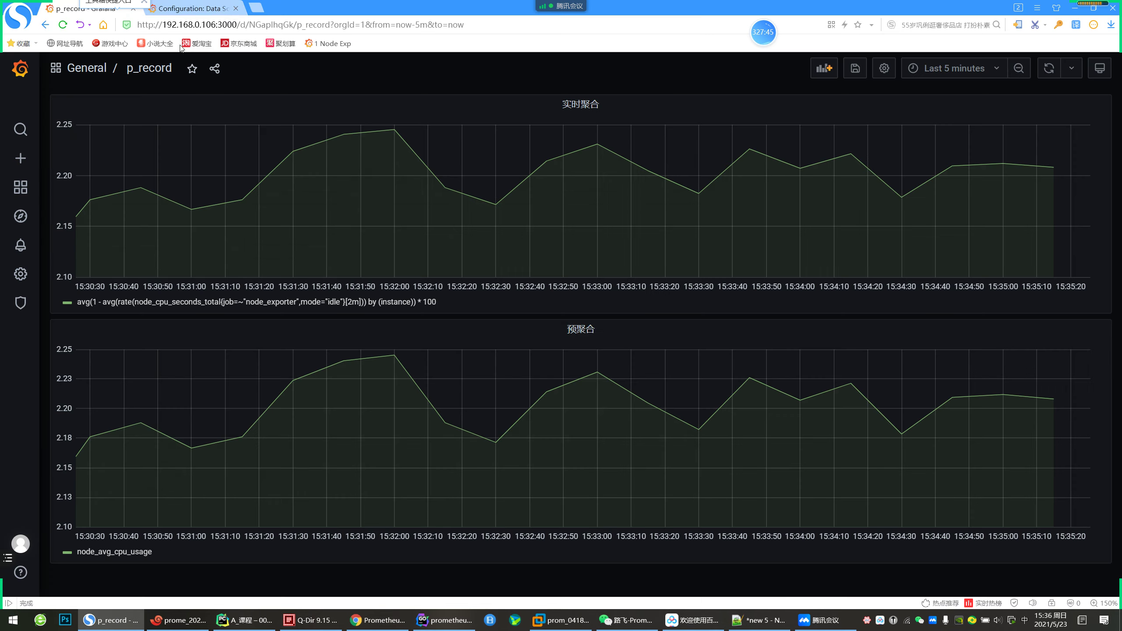
pyautogui.click(192, 8)
pyautogui.moveTo(20, 187)
pyautogui.click(82, 212)
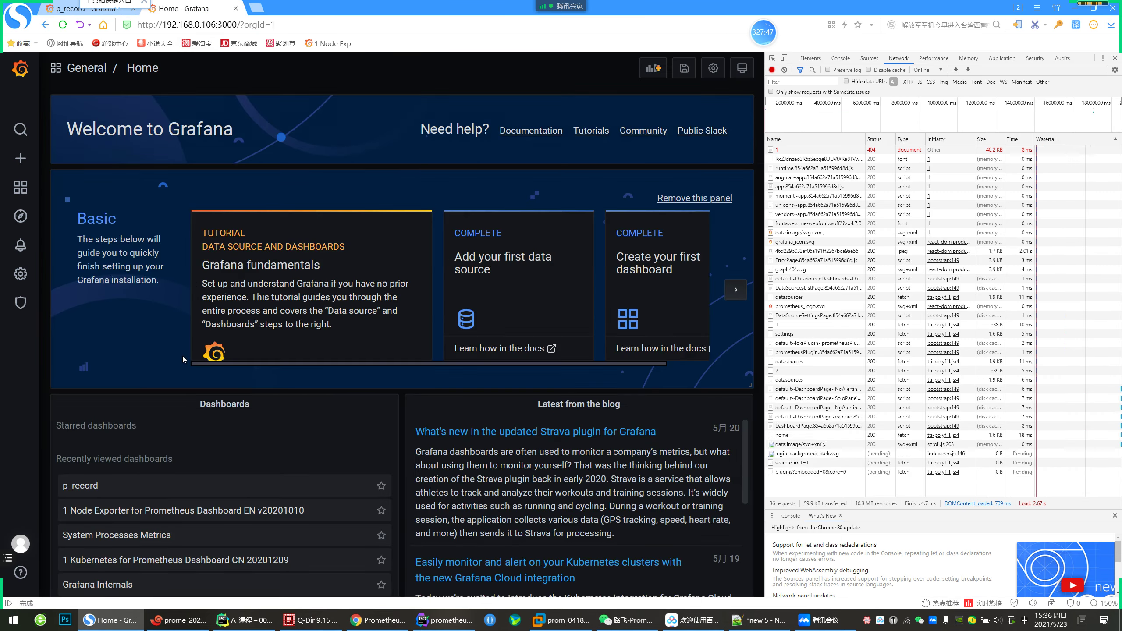
pyautogui.scroll(-3, 189, 470)
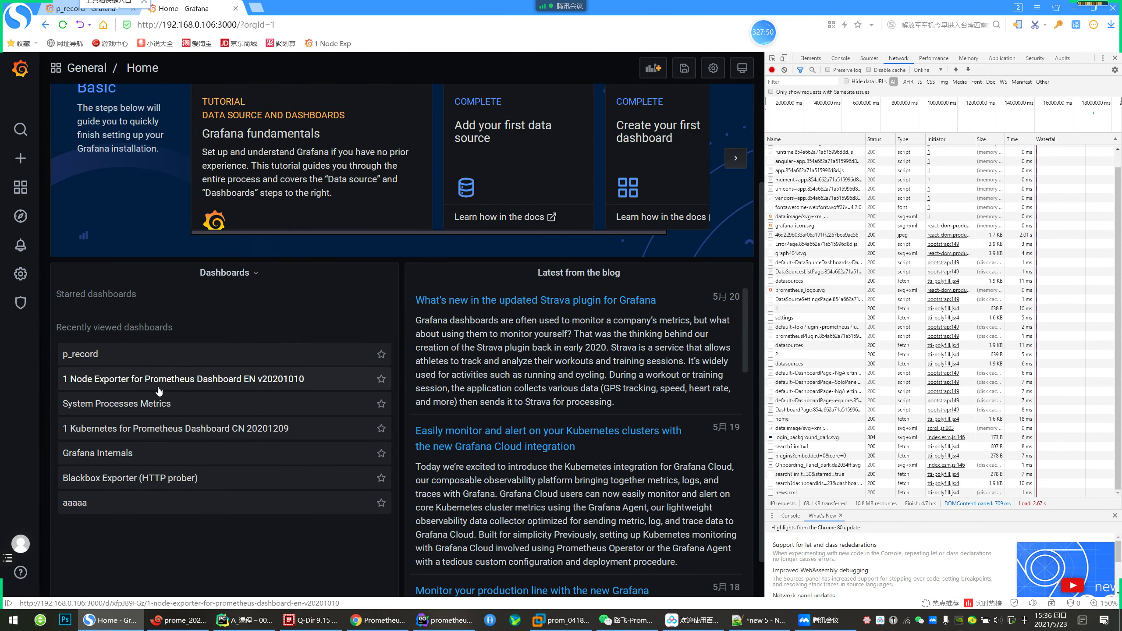
pyautogui.click(159, 391)
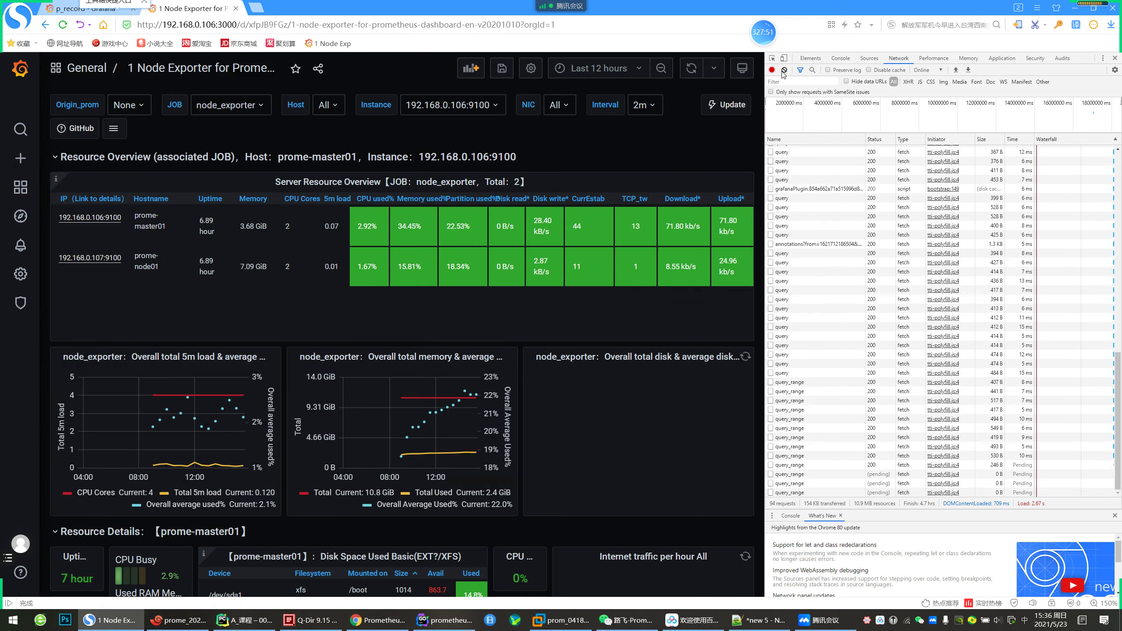
# Clear the network log, view the queries of the CPU% Basic panel in its editor, and return to the dashboard
pyautogui.click(785, 71)
pyautogui.scroll(-8, 238, 381)
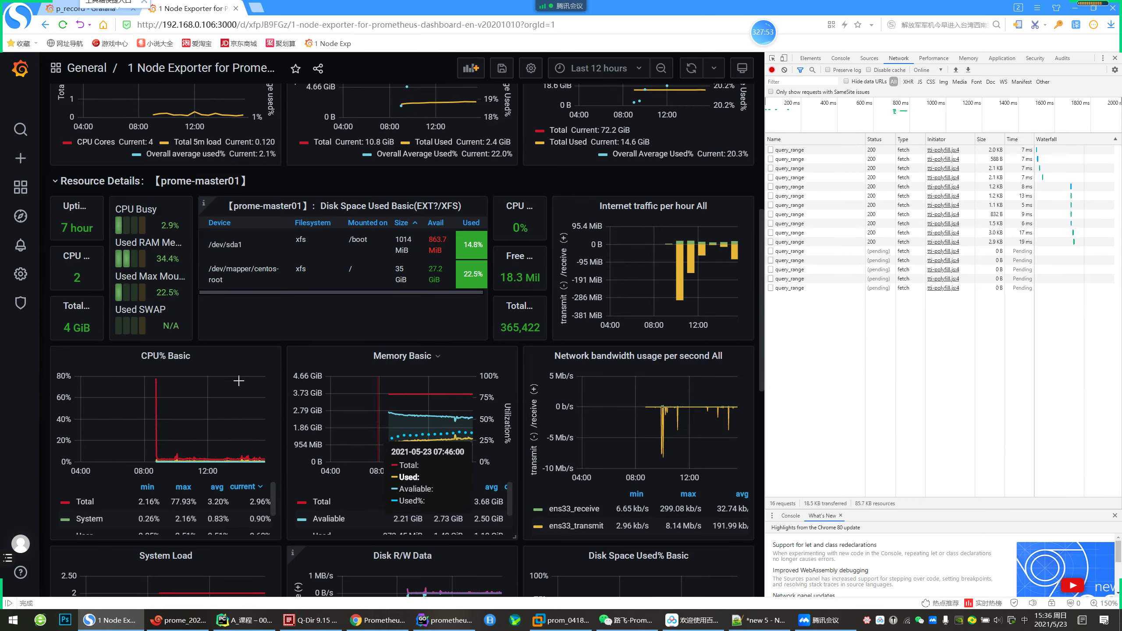
pyautogui.click(166, 356)
pyautogui.click(184, 400)
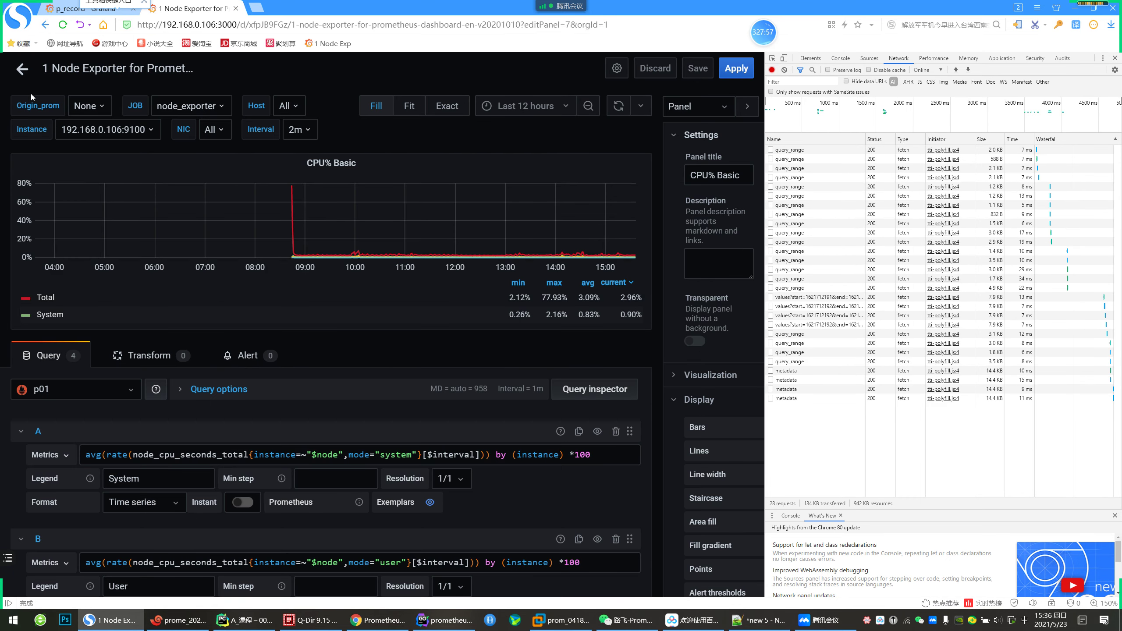
pyautogui.click(22, 68)
# Open the Memory Basic panel for editing and examine query B, the Used memory expression combining MemTotal and MemAvailable
pyautogui.click(402, 356)
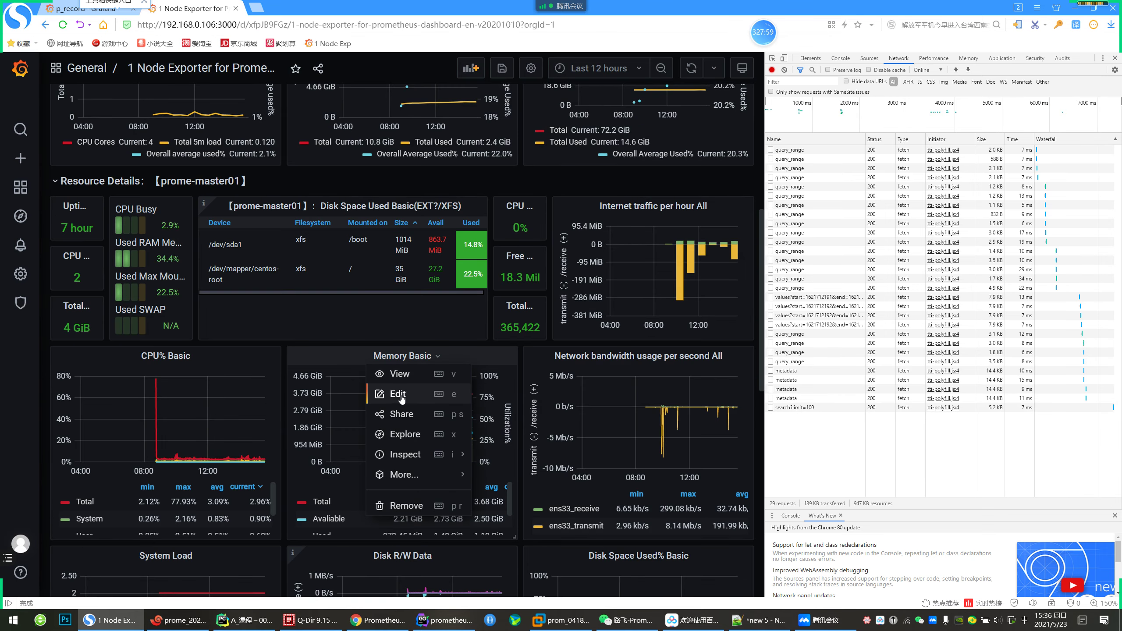
pyautogui.click(402, 393)
pyautogui.scroll(-5, 272, 521)
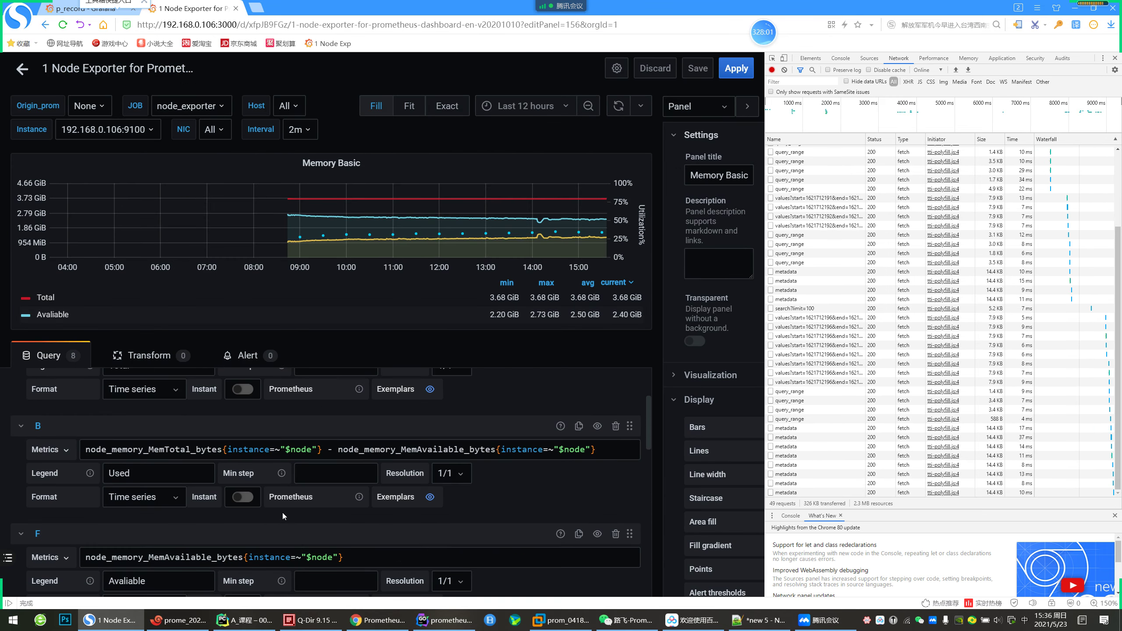
pyautogui.doubleClick(134, 473)
pyautogui.scroll(1, 345, 505)
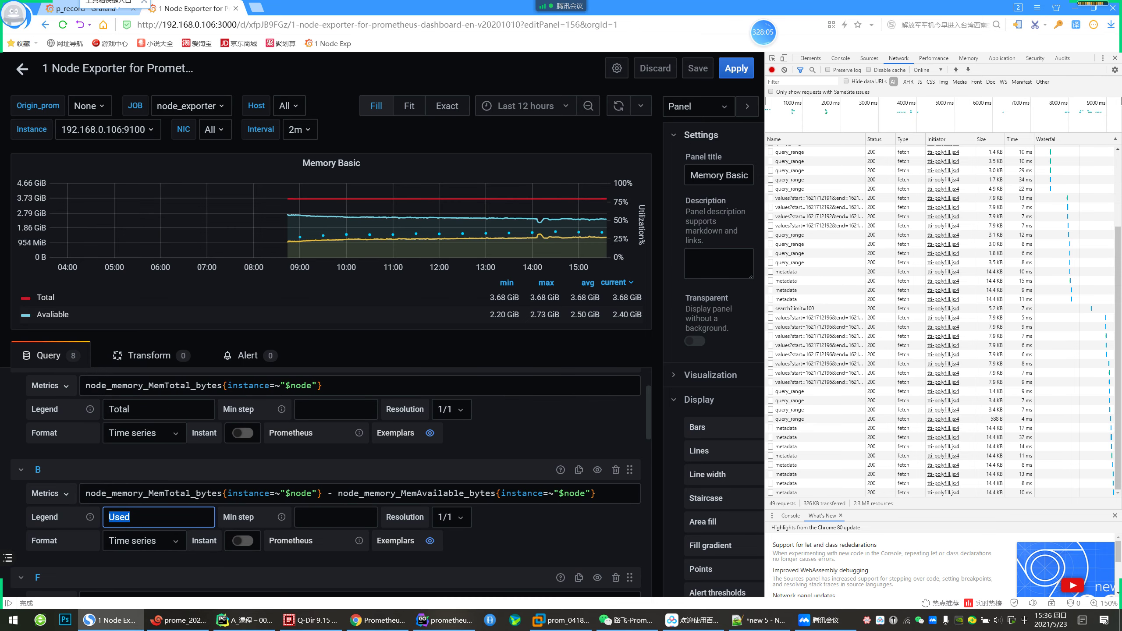
pyautogui.doubleClick(164, 493)
pyautogui.moveTo(337, 493); pyautogui.dragTo(449, 493)
pyautogui.click(606, 492)
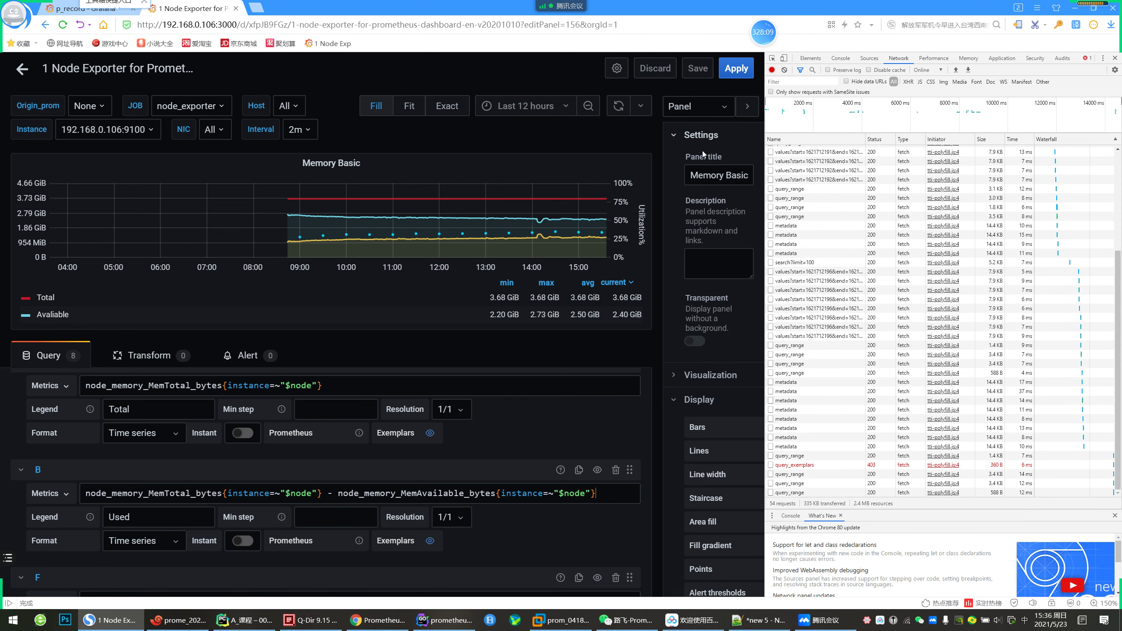
# Clear the network log, refresh the Memory Basic panel, and examine the form data of its query_range requests
pyautogui.click(785, 69)
pyautogui.click(618, 106)
pyautogui.click(792, 196)
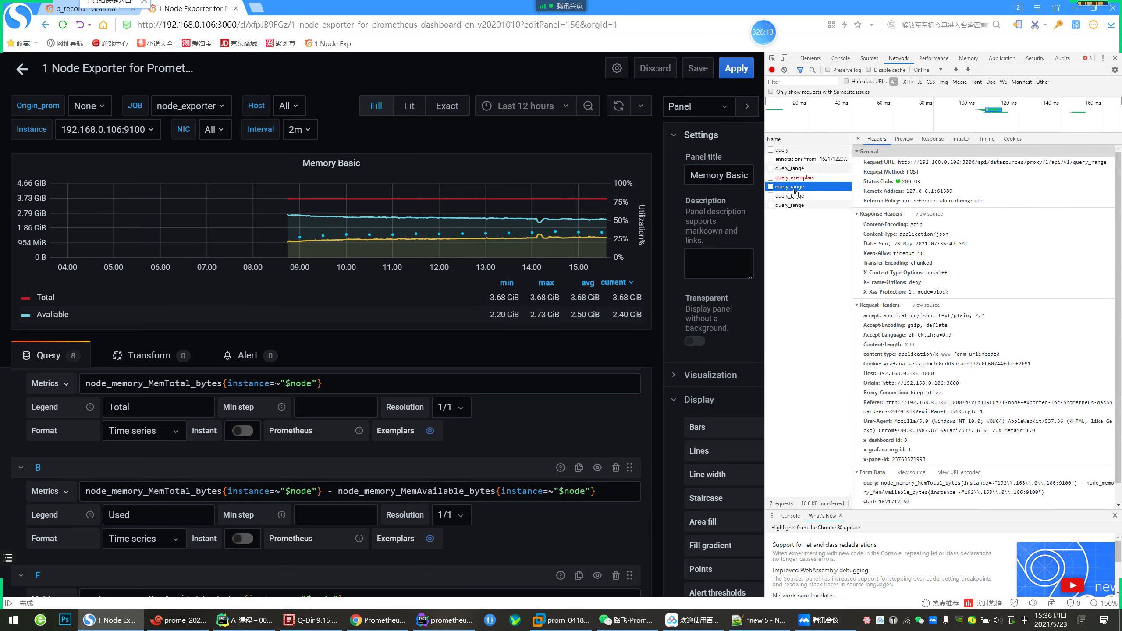
pyautogui.scroll(-1, 963, 398)
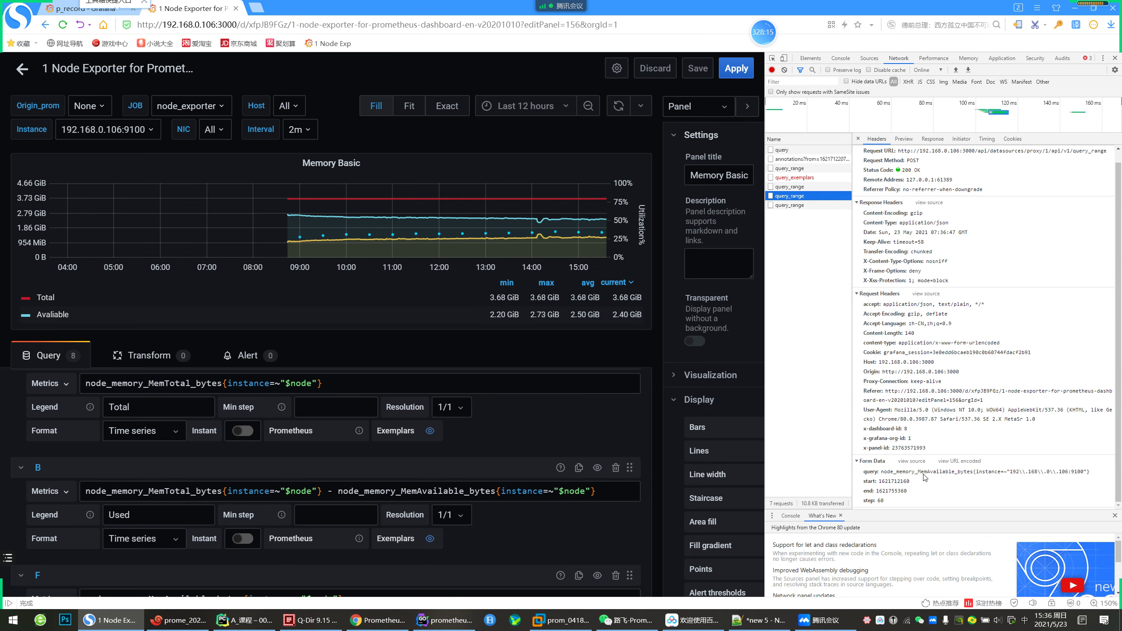
pyautogui.press('Down')
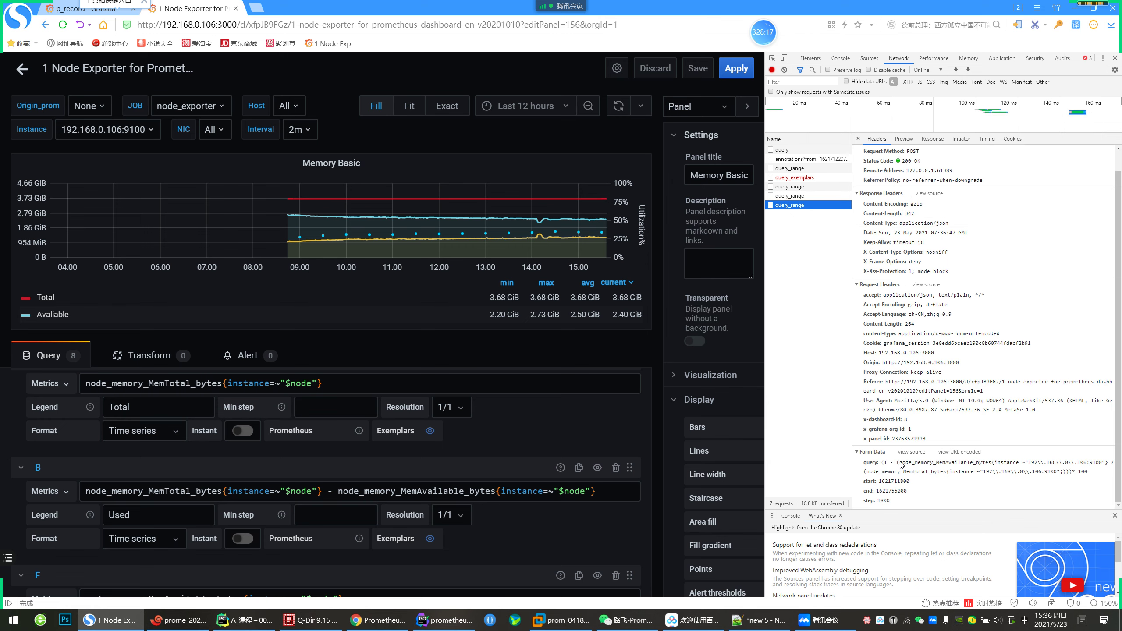
# Copy the MemTotal minus MemAvailable query from the query_range form data into the Notepad++ file new 5, below two blank lines
pyautogui.click(801, 186)
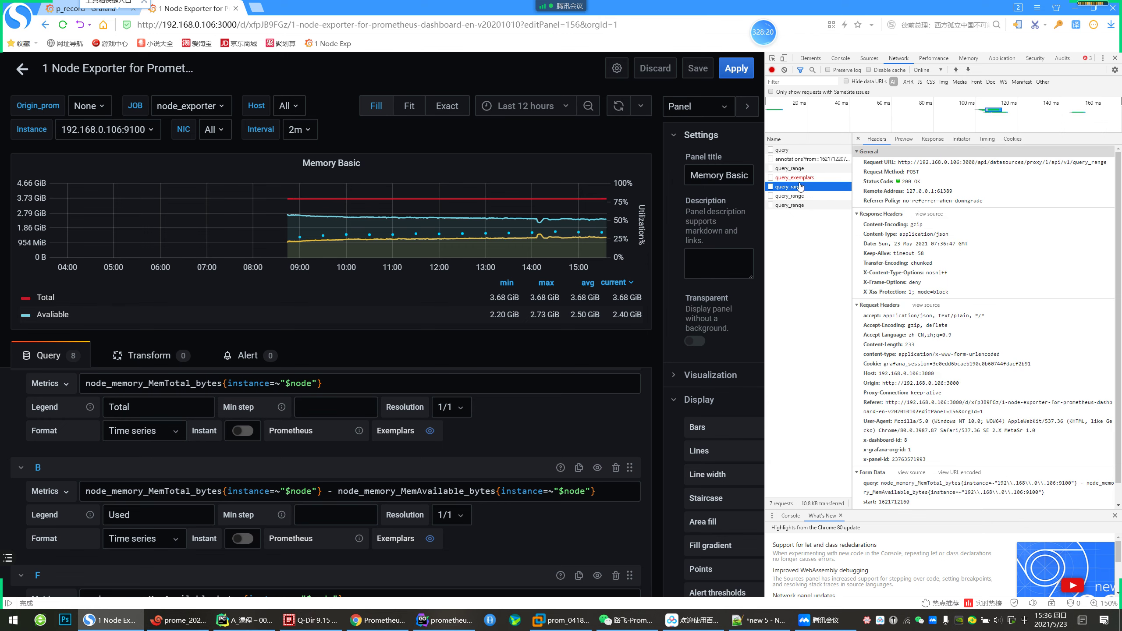
pyautogui.moveTo(882, 465); pyautogui.dragTo(991, 475)
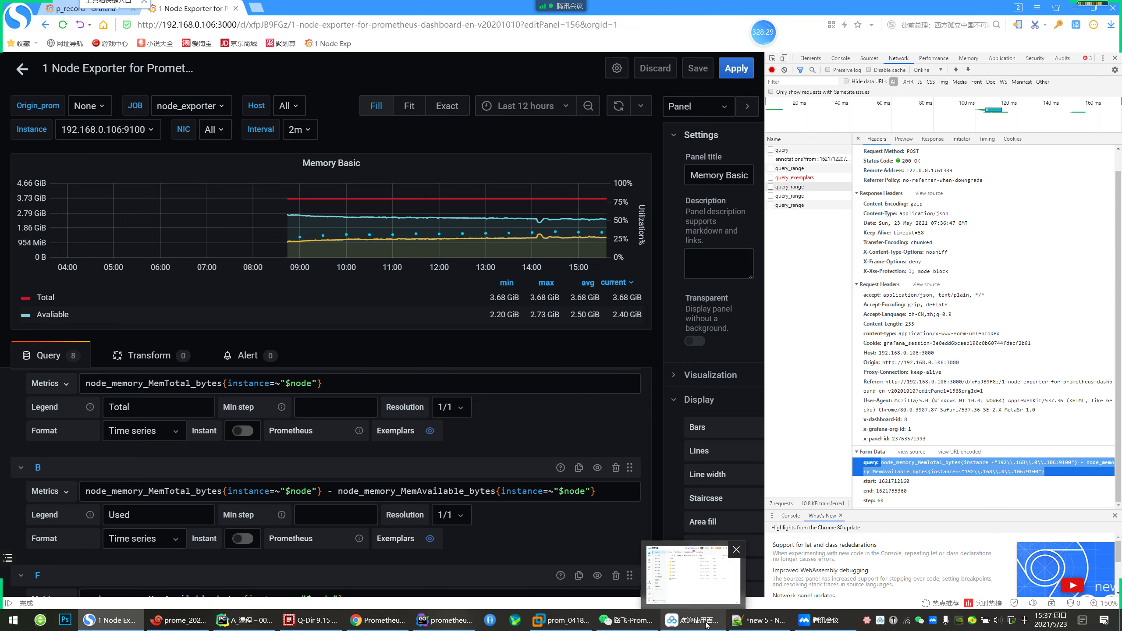
pyautogui.click(759, 620)
pyautogui.press('Return')
pyautogui.press('Return')
pyautogui.write('node_memory_MemTotal_bytes{instance=~"192\\\\.168\\\\.0\\\\.106:9100"} - node_memory_MemAvailable_bytes{instance=~"192\\\\.168\\\\.0\\\\.106:9100"}')
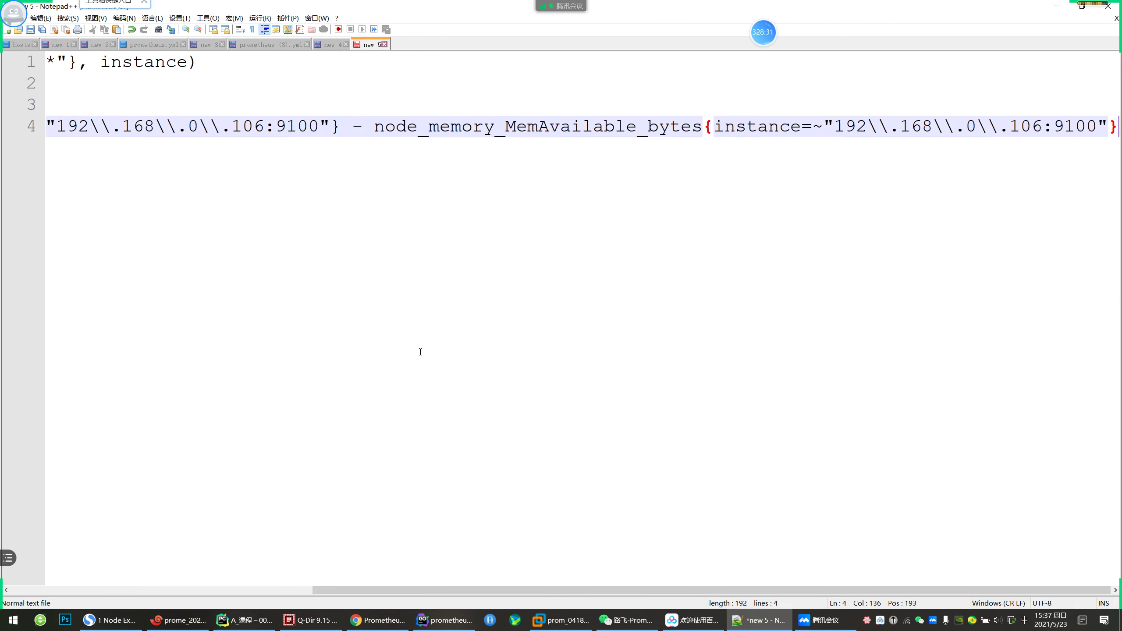
# Remove the instance selectors from both metrics, leaving node_memory_MemTotal_bytes - node_memory_MemAvailable_bytes, and select the whole expression for copying
pyautogui.moveTo(343, 125)
pyautogui.mouseDown()
pyautogui.moveTo(26, 106)
pyautogui.moveTo(345, 125)
pyautogui.mouseUp()
pyautogui.hotkey('ctrl', 'x')
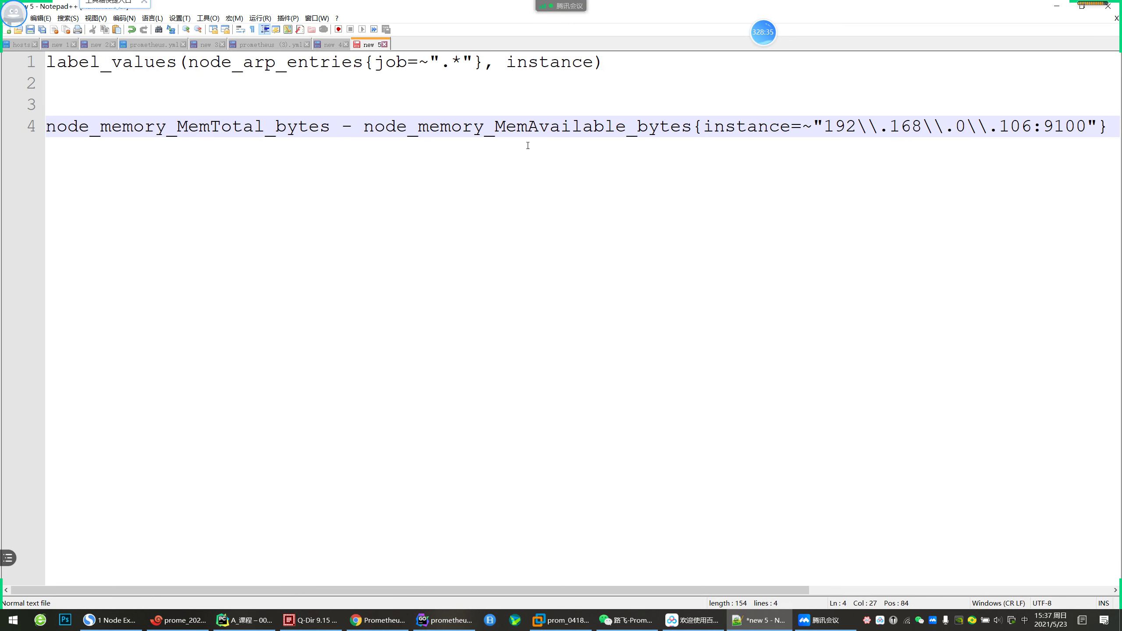
pyautogui.moveTo(703, 129); pyautogui.dragTo(1109, 129)
pyautogui.press('Delete')
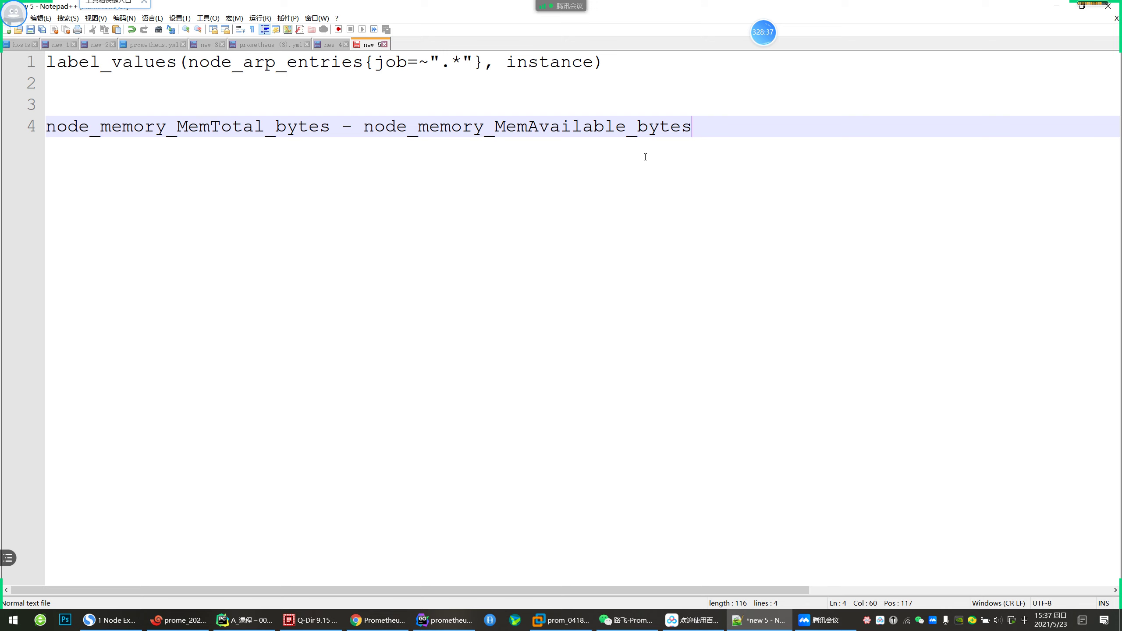
pyautogui.moveTo(692, 127); pyautogui.dragTo(46, 128)
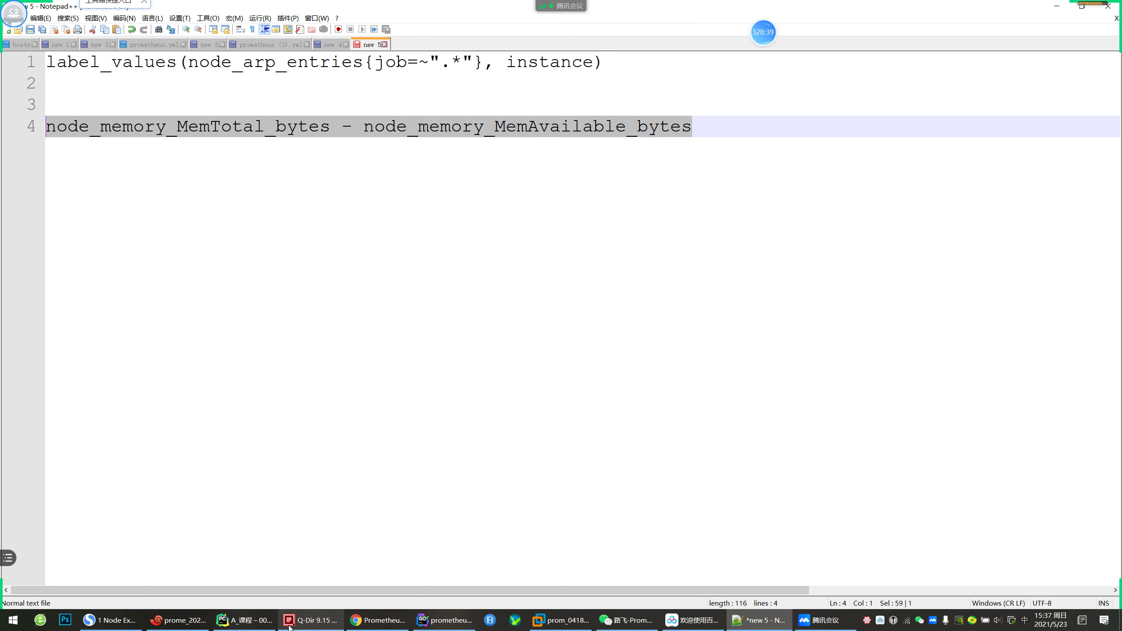
# Switch to the Xshell session on prome-master01 and open record.yml in vim
pyautogui.click(179, 620)
pyautogui.click(435, 330)
pyautogui.hotkey('ctrl', 'r')
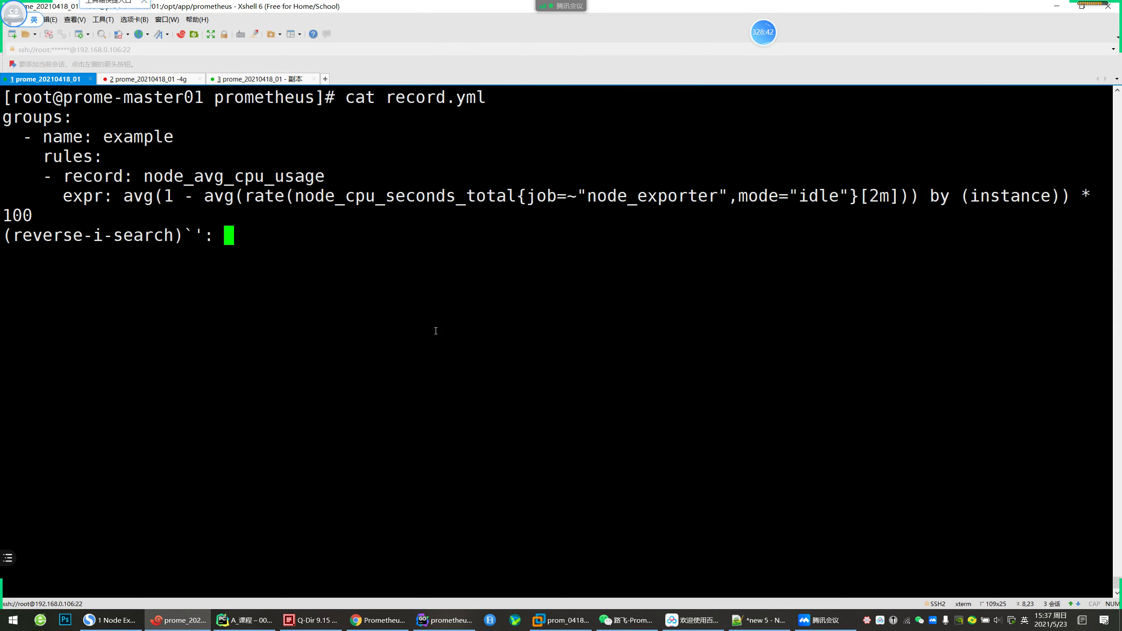
pyautogui.write('vim')
pyautogui.hotkey('ctrl', 'r')
pyautogui.hotkey('ctrl', 'c')
pyautogui.write('vim record.yml')
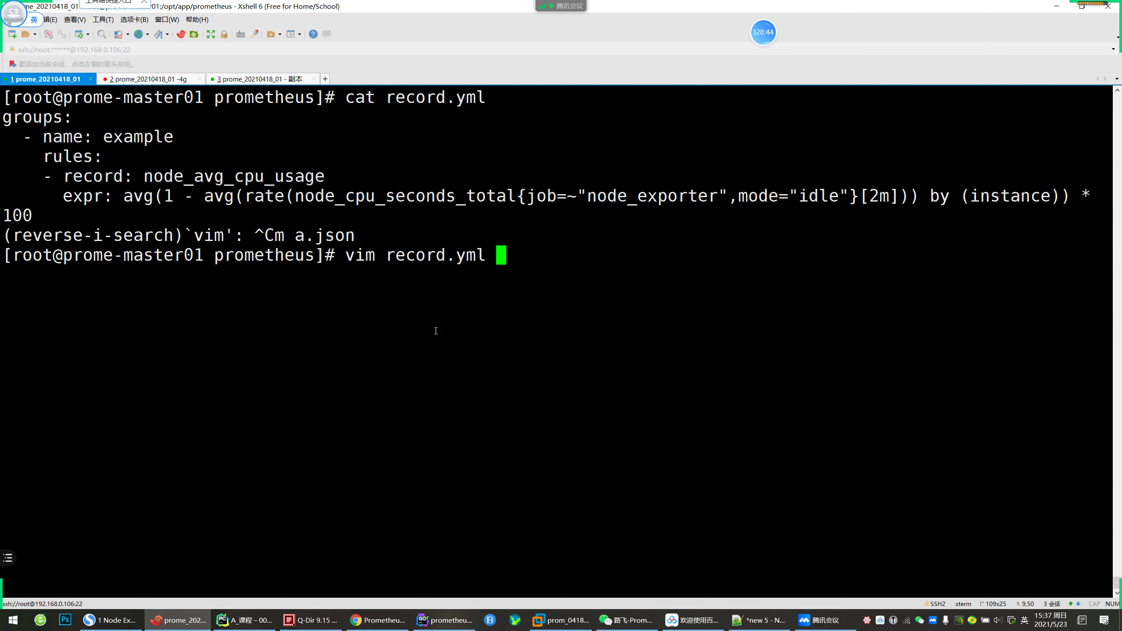
pyautogui.press('Return')
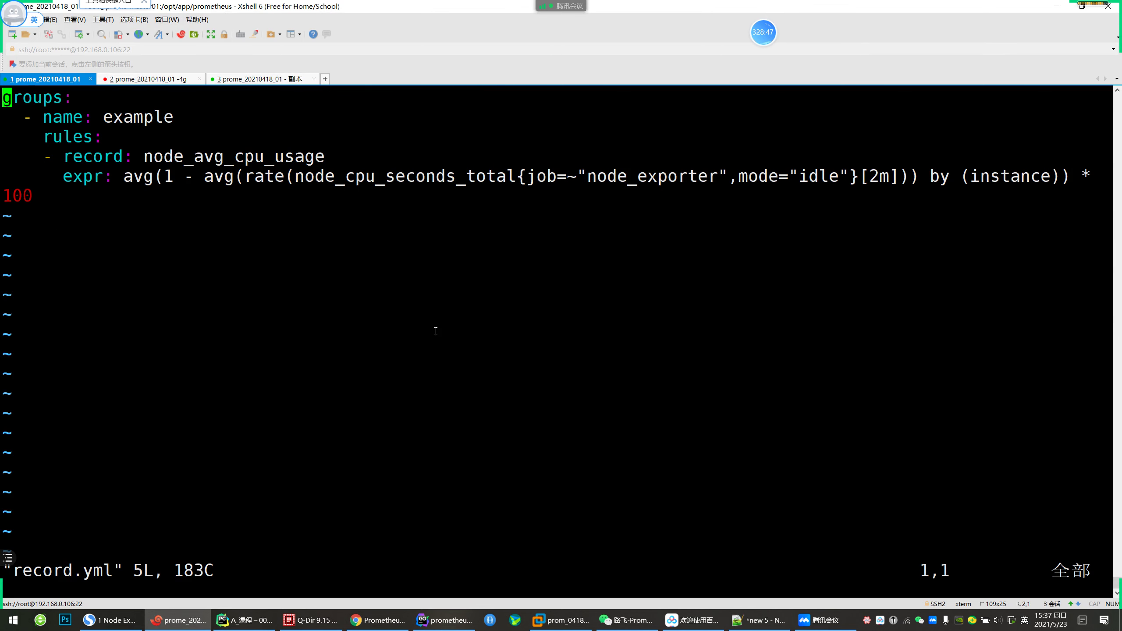
# Duplicate the two-line node_avg_cpu_usage recording rule at the end of record.yml
pyautogui.hotkey('shift', 'v')
pyautogui.press('j')
pyautogui.press('Escape')
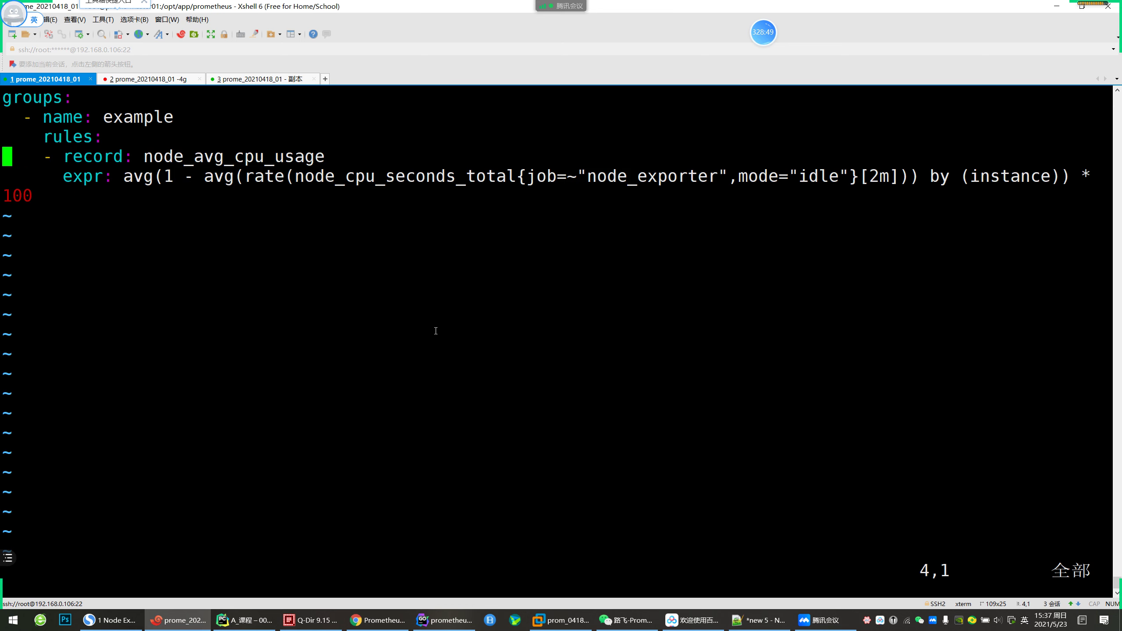
pyautogui.press('p')
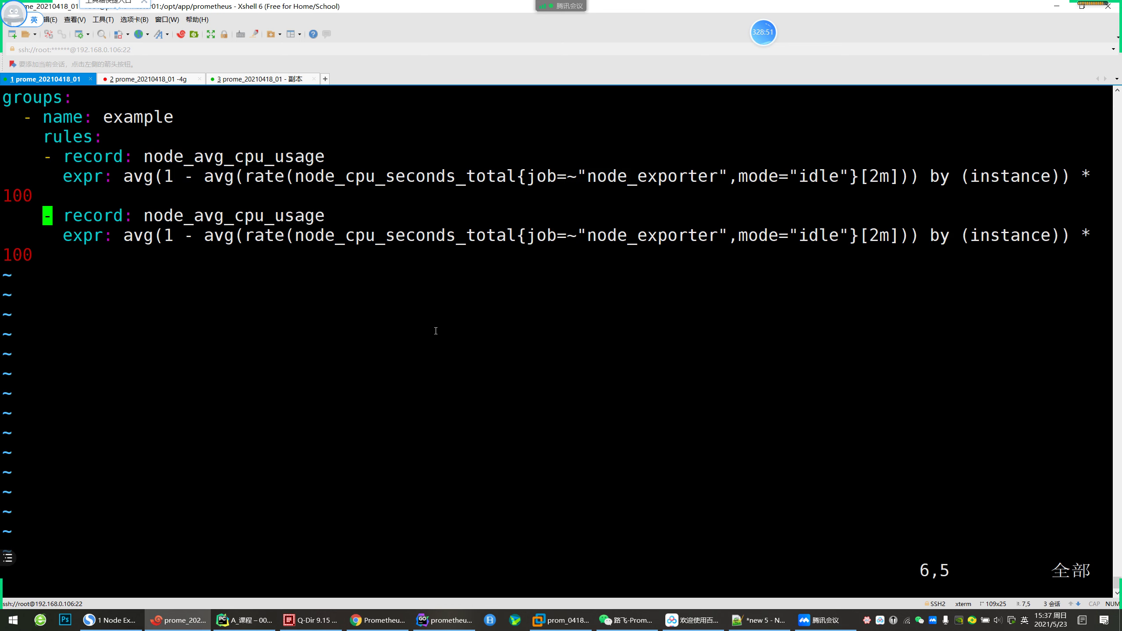
# Rename the record of the duplicated rule to node_mem_used
pyautogui.scroll(-2, 436, 330)
pyautogui.scroll(3, 436, 331)
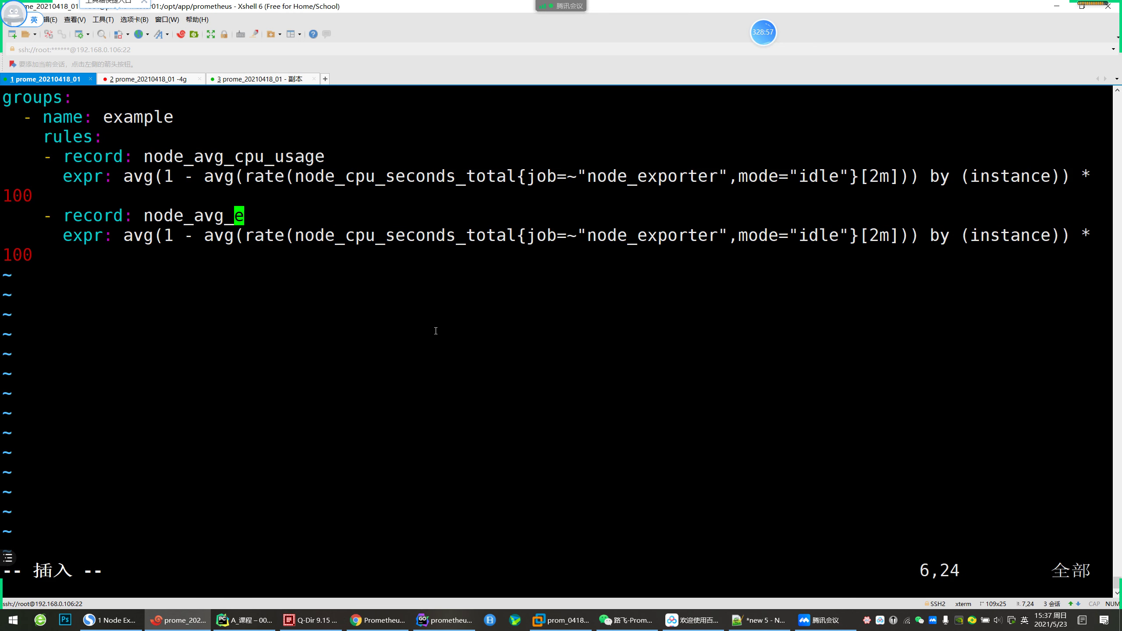
pyautogui.press('BackSpace')
pyautogui.press('BackSpace')
pyautogui.press('BackSpace')
pyautogui.press('BackSpace')
pyautogui.press('BackSpace')
pyautogui.press('BackSpace')
pyautogui.press('BackSpace')
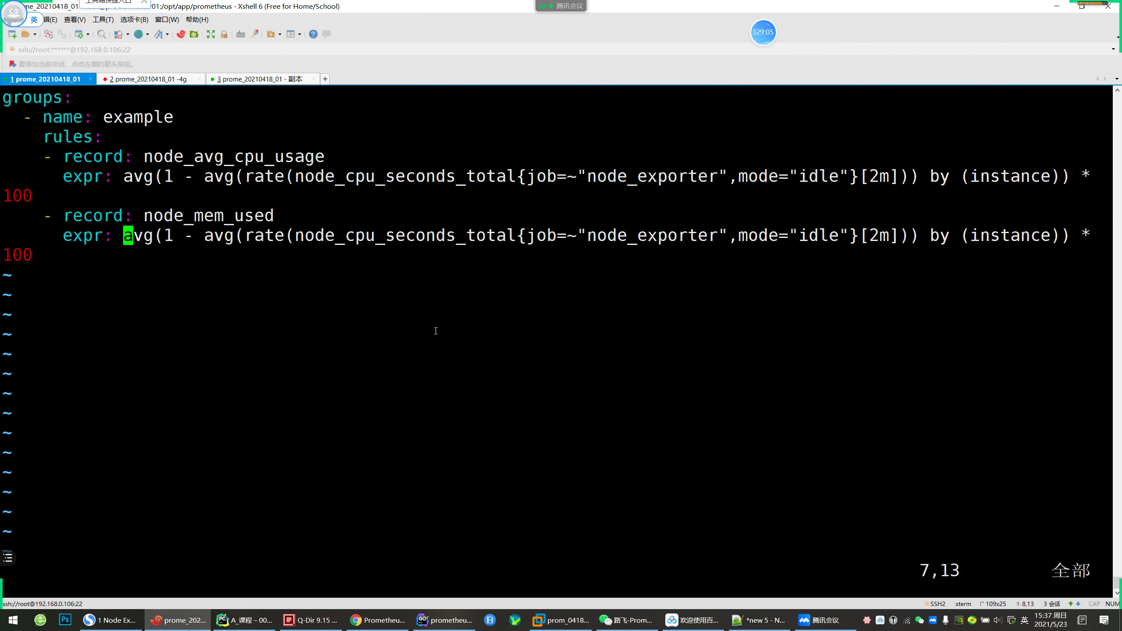
# Replace the node_mem_used rule's expression with node_memory_MemTotal_bytes - node_memory_MemAvailable_bytes, then save record.yml and quit the editor
pyautogui.hotkey('shift', 'd')
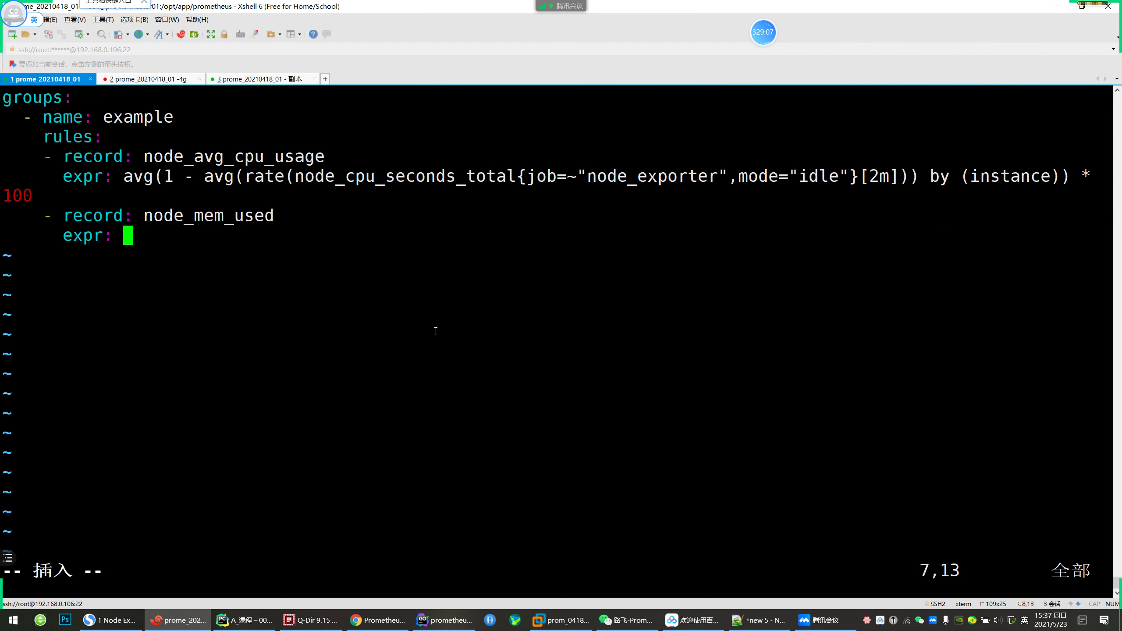
pyautogui.press('shift+Insert')
pyautogui.write('q')
pyautogui.press('Return')
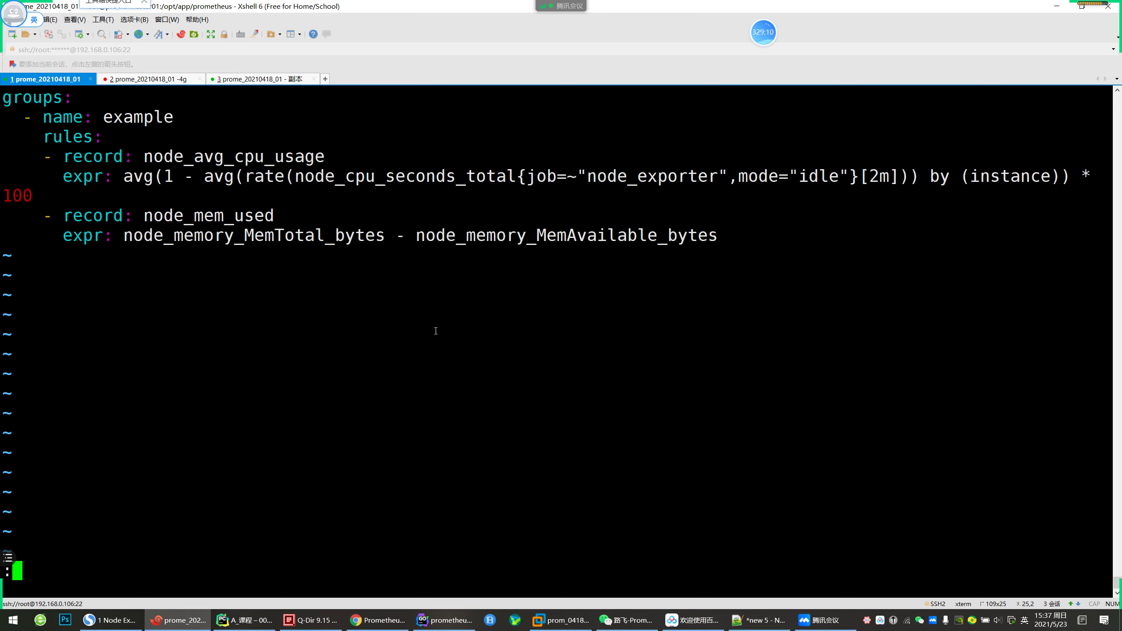
pyautogui.press('Return')
# Reload the Prometheus configuration by rerunning curl -X POST localhost:9090/-/reload from the command history
pyautogui.hotkey('ctrl', 'r')
pyautogui.write('reloa')
pyautogui.press('Return')
pyautogui.press('Return')
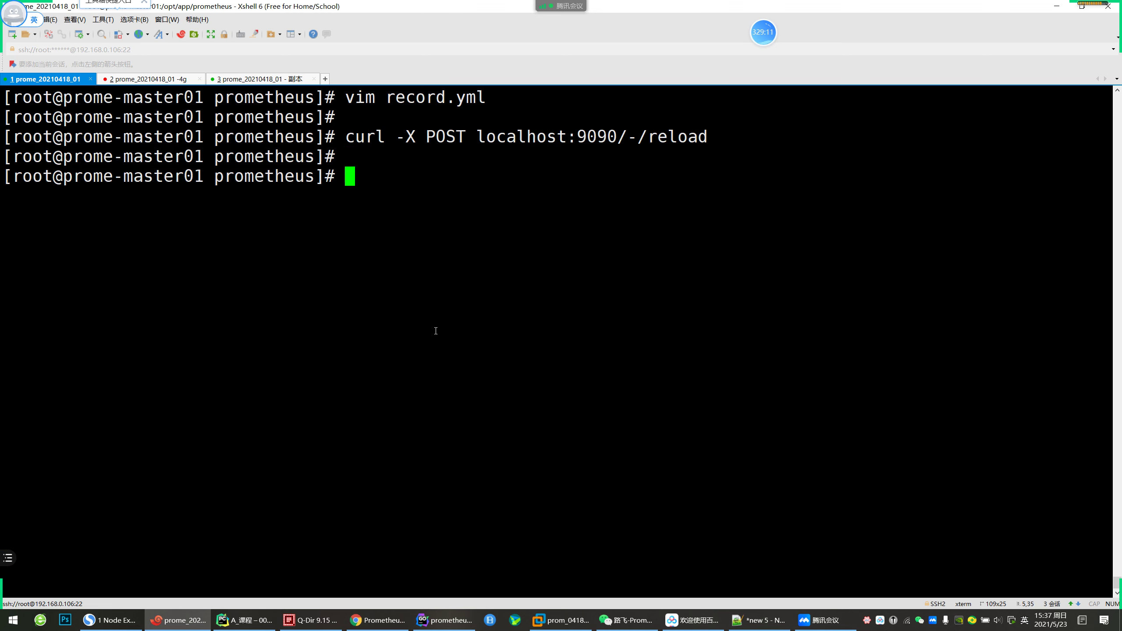
pyautogui.press('Return')
pyautogui.press('Return')
# In Chrome, load Prometheus in place of the HTTP API documentation page and check the refreshed Rules page for the node_mem_used rule
pyautogui.click(384, 620)
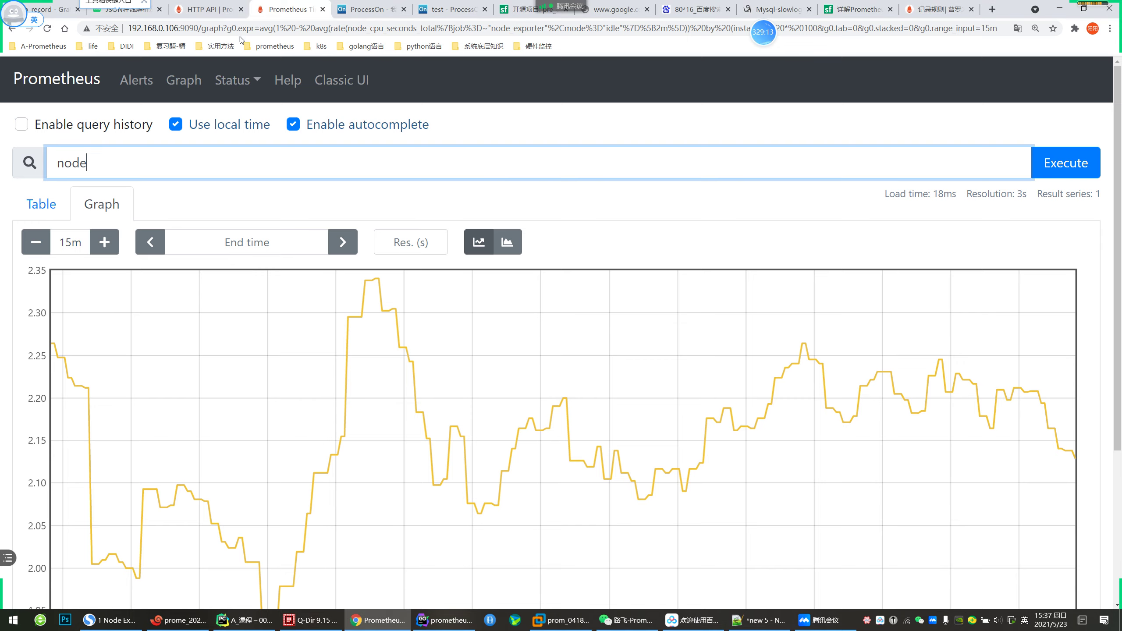
pyautogui.click(225, 5)
pyautogui.click(287, 8)
pyautogui.click(207, 9)
pyautogui.click(187, 30)
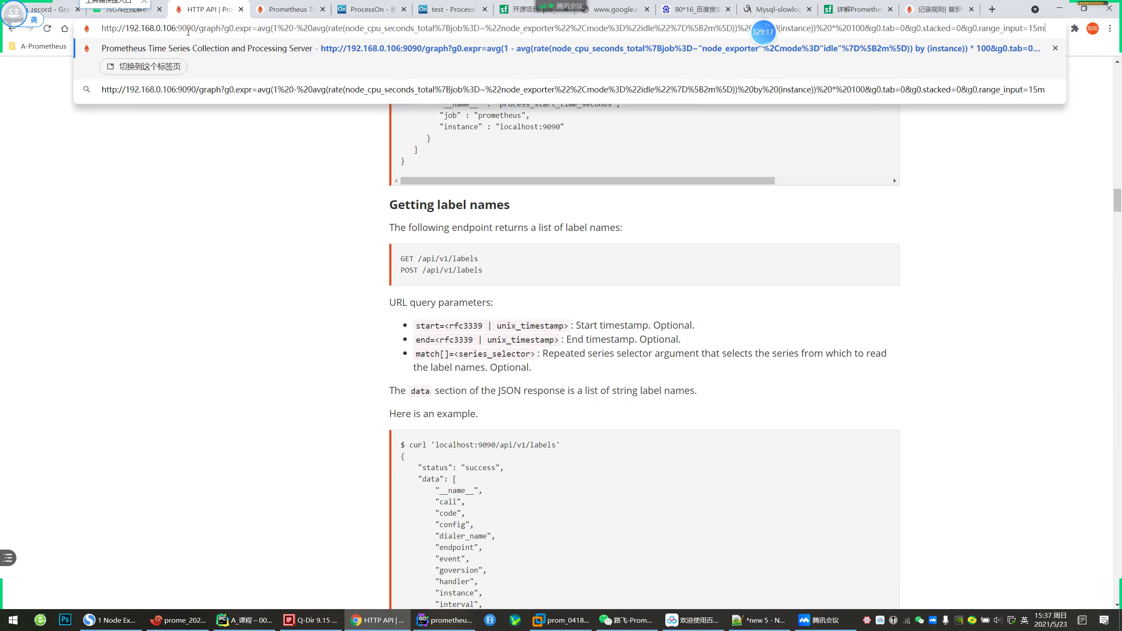
pyautogui.hotkey('ctrl', 'v')
pyautogui.press('Return')
pyautogui.click(235, 80)
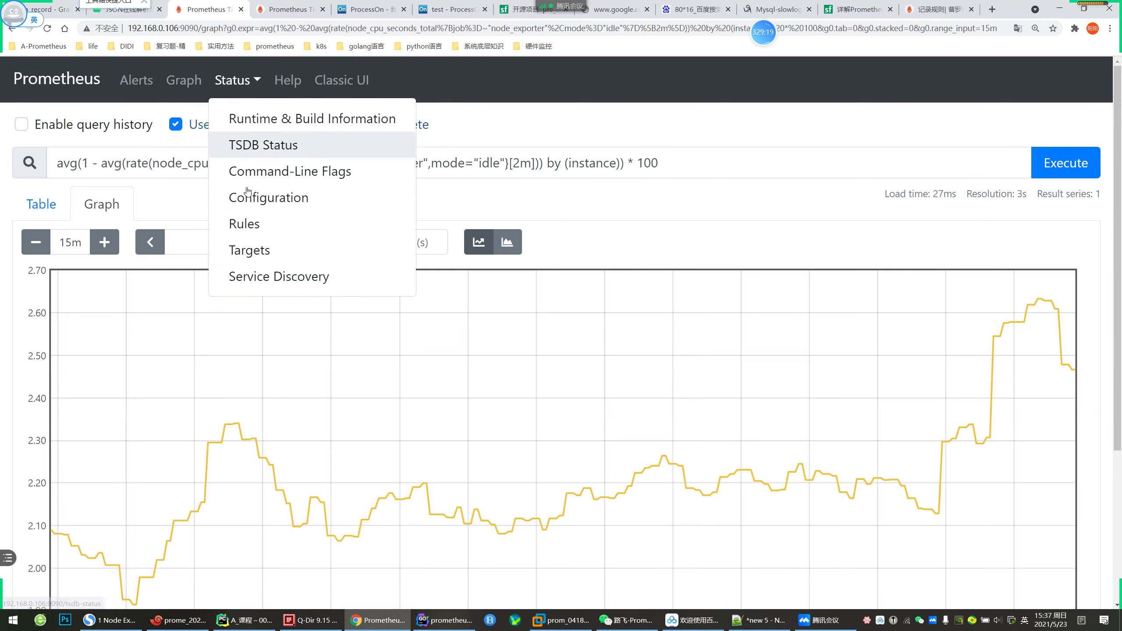
pyautogui.click(242, 224)
pyautogui.press('F5')
pyautogui.press('F5')
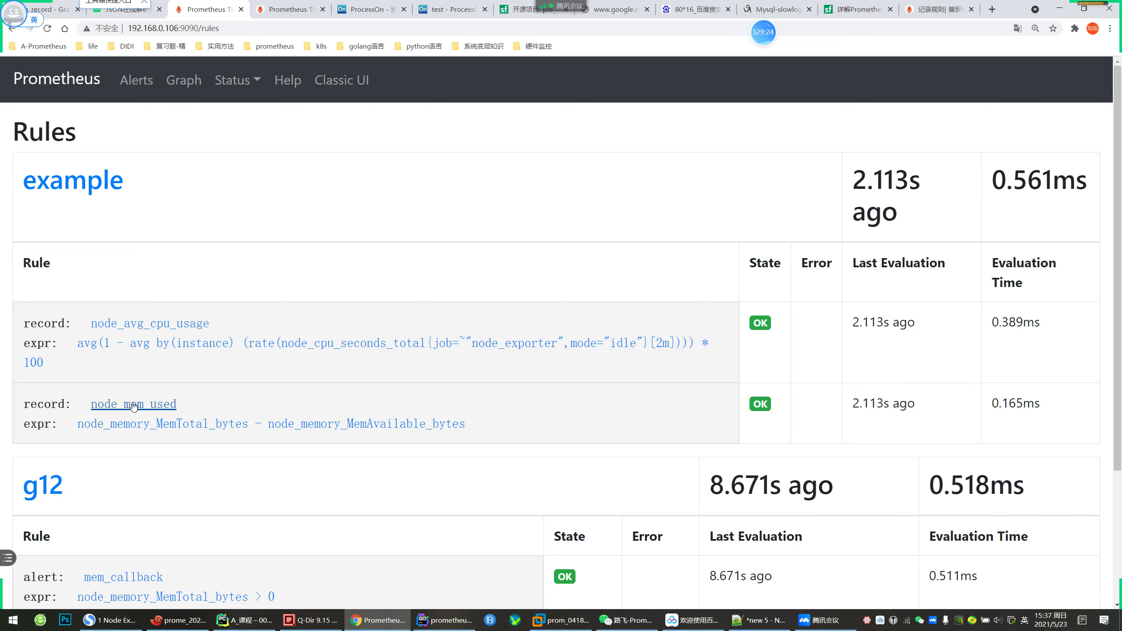
# Query node_mem_used from the Rules page and copy the metric name from the expression
pyautogui.click(134, 405)
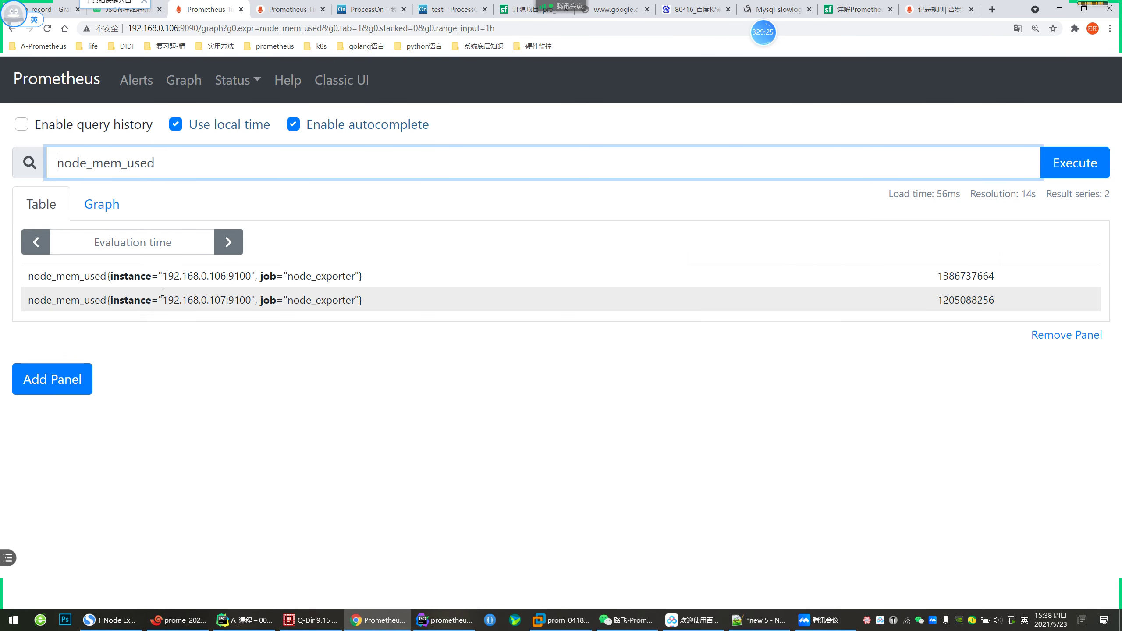
pyautogui.doubleClick(174, 169)
pyautogui.hotkey('ctrl', 'c')
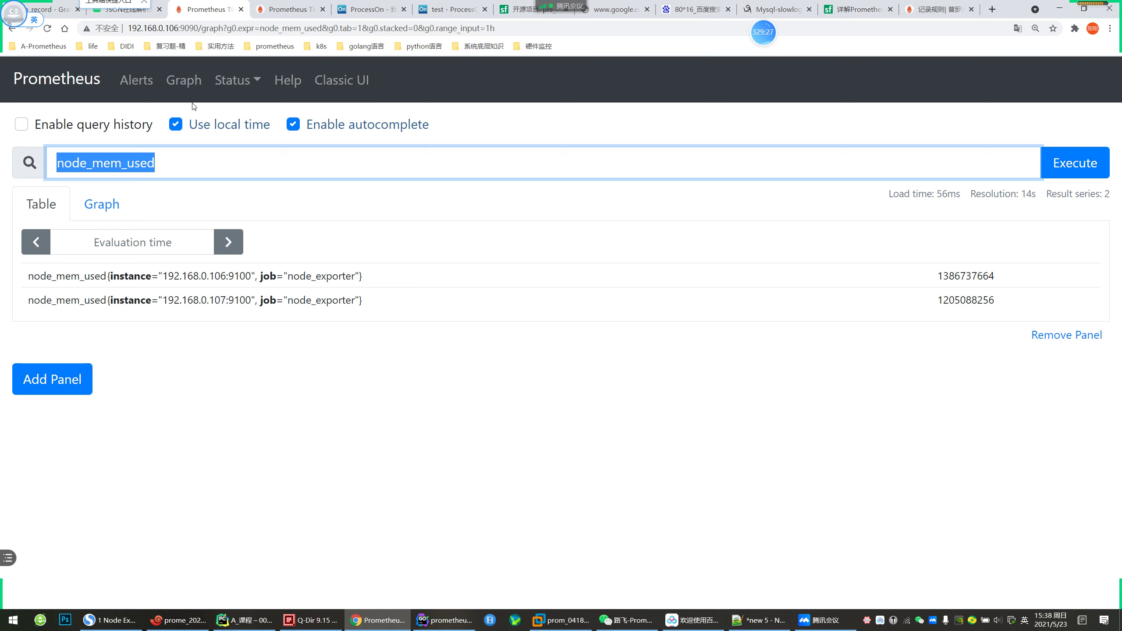
# Switch to Grafana in the Sogou browser and return to the p_record dashboard
pyautogui.click(110, 620)
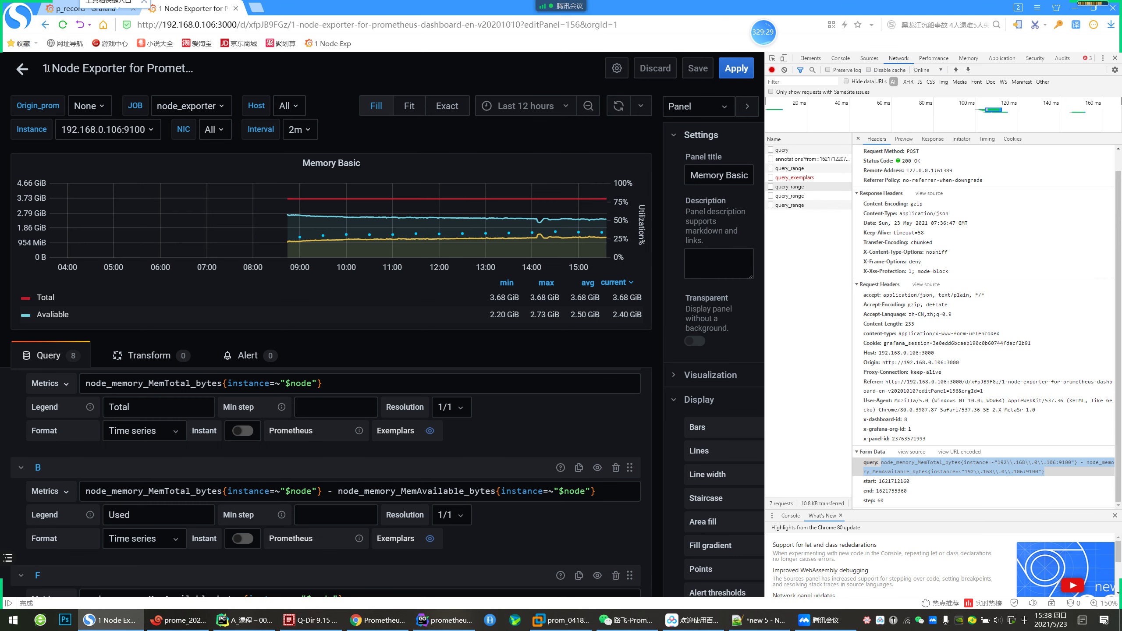
pyautogui.click(81, 8)
pyautogui.moveTo(19, 190)
pyautogui.click(66, 213)
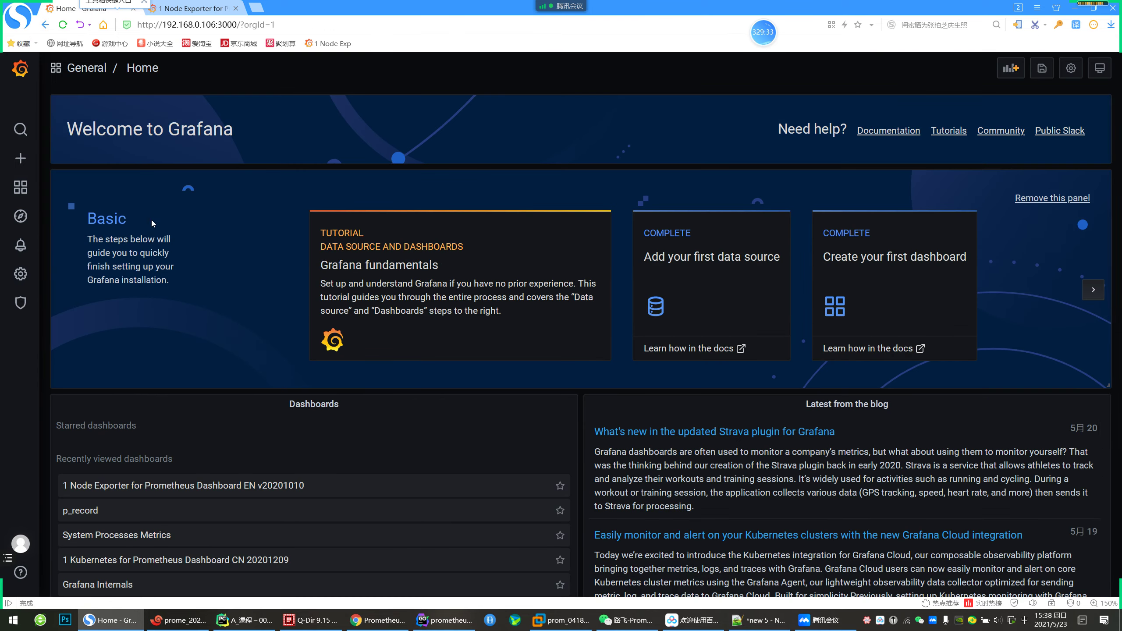
pyautogui.hotkey('alt', 'Left')
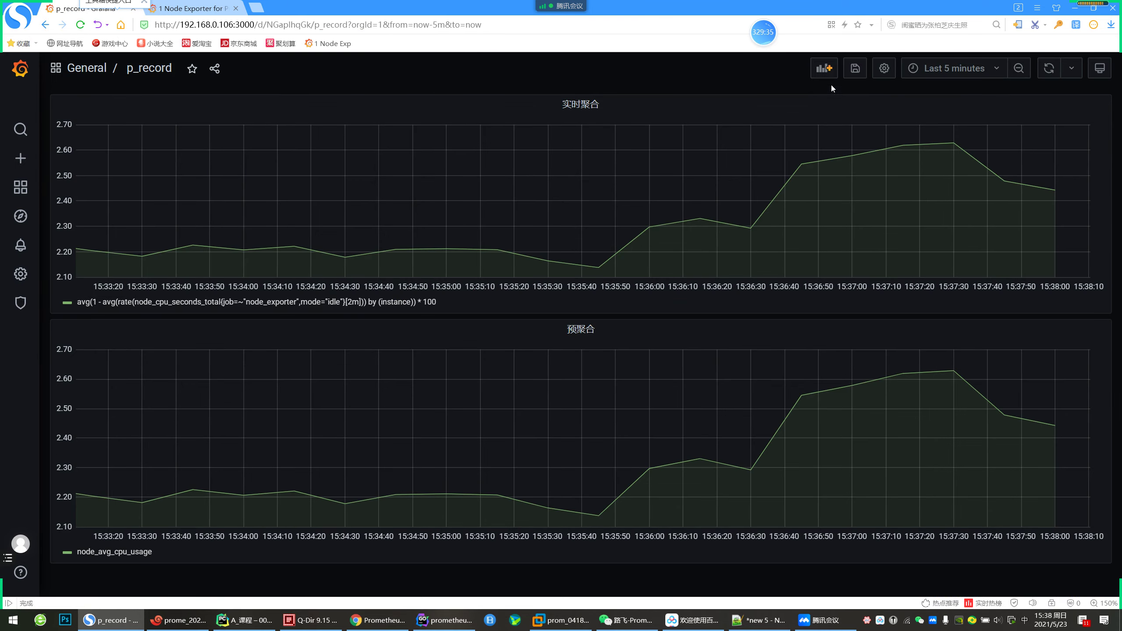
# Add a row above the two CPU panels and collapse it, then add a second row above it
pyautogui.click(821, 73)
pyautogui.click(432, 204)
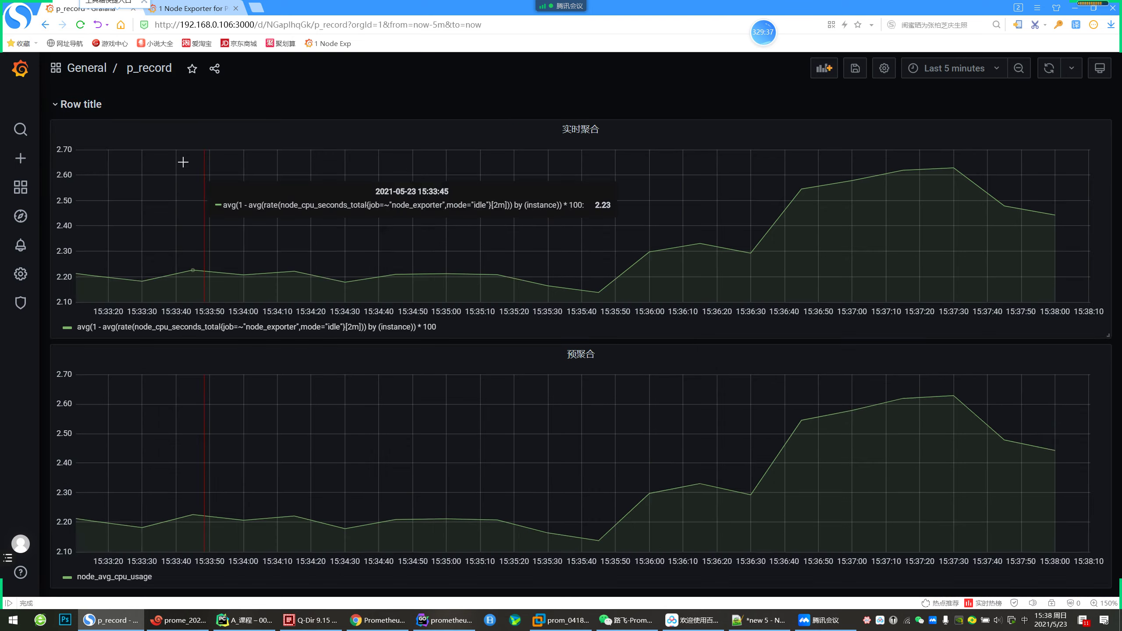
pyautogui.click(74, 106)
pyautogui.click(825, 72)
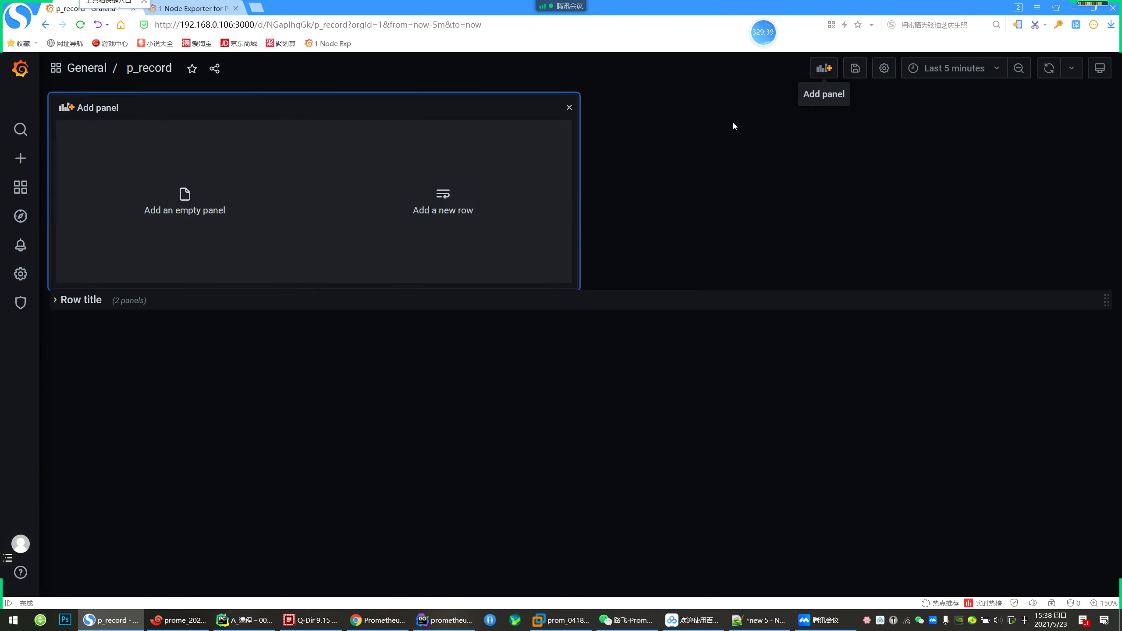
pyautogui.click(454, 197)
pyautogui.click(831, 73)
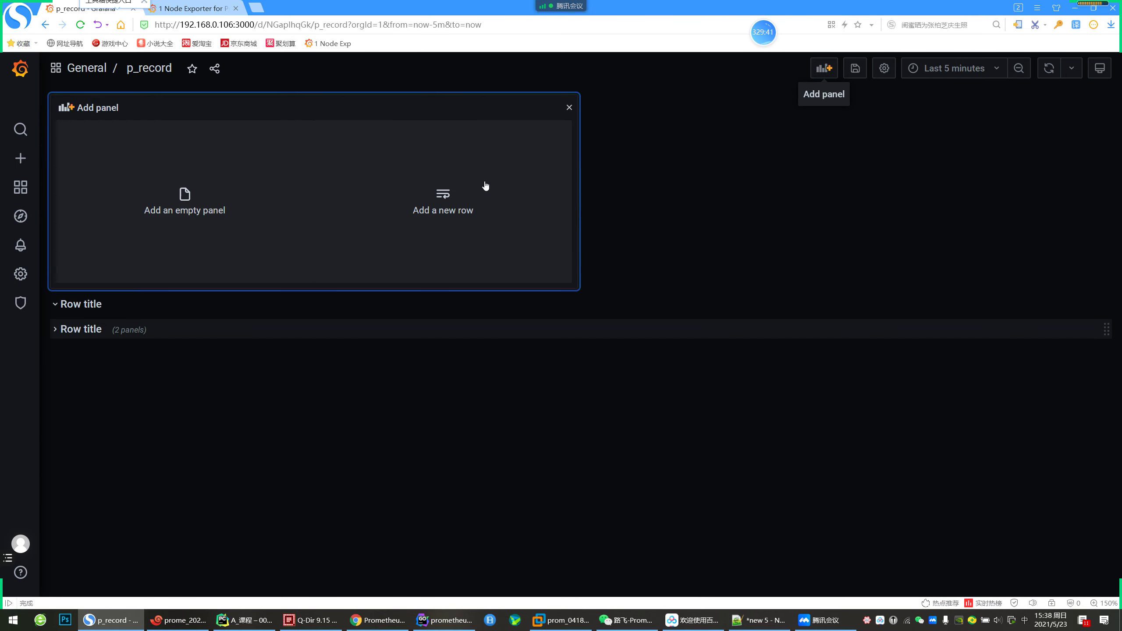
pyautogui.click(569, 108)
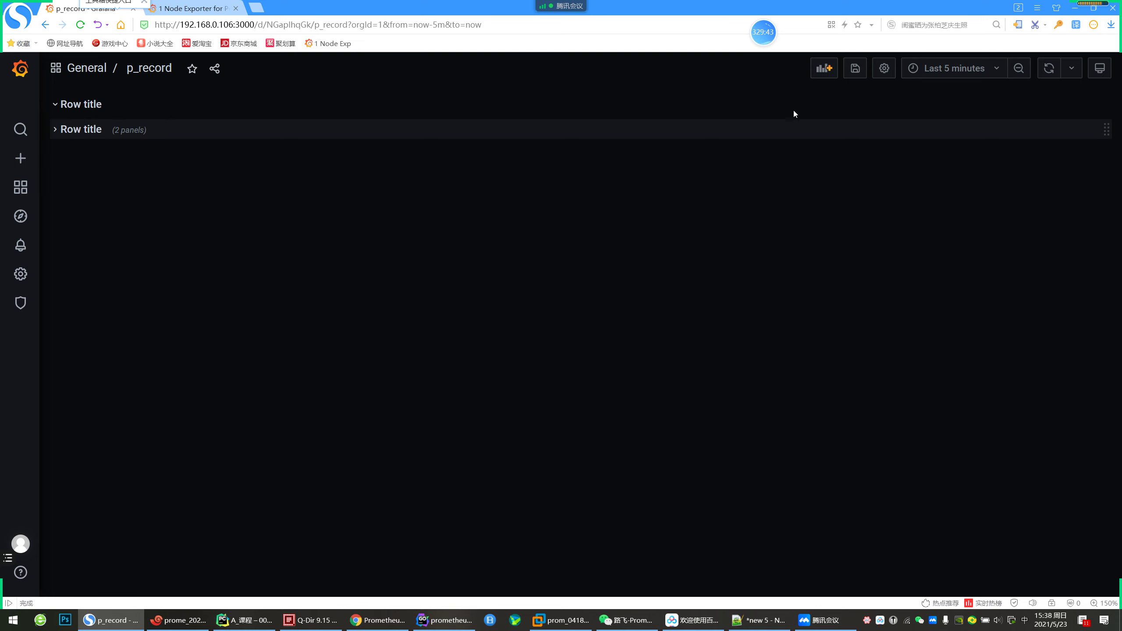
# Add an empty panel to the p_record dashboard and run node_mem_used as its query A
pyautogui.click(827, 77)
pyautogui.click(137, 200)
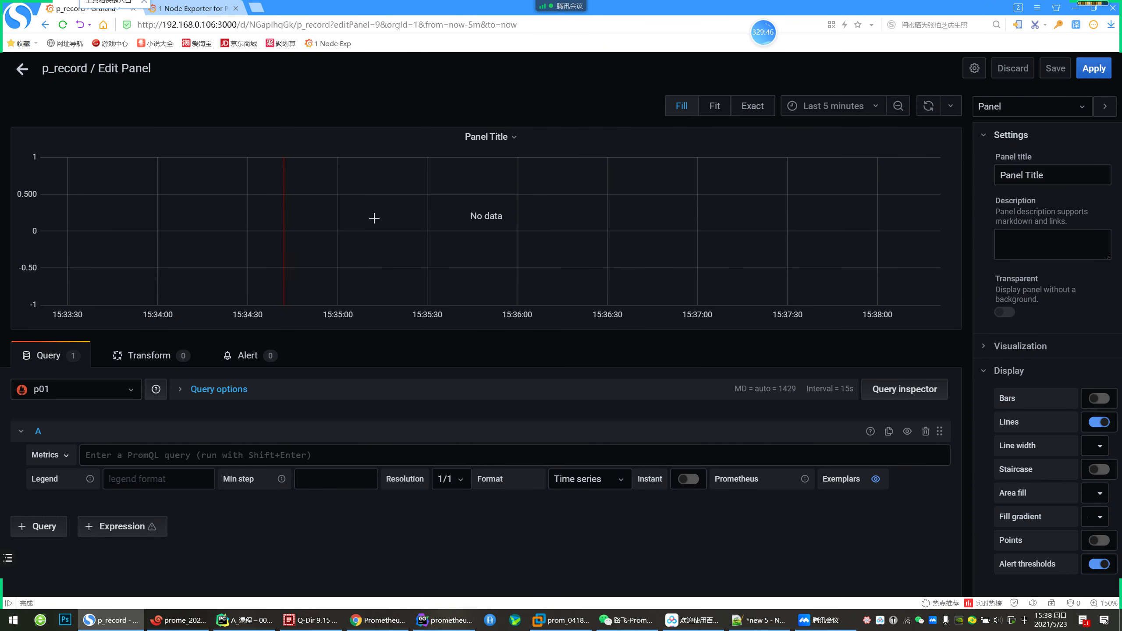
pyautogui.hotkey('ctrl', 'v')
pyautogui.hotkey('shift', 'Return')
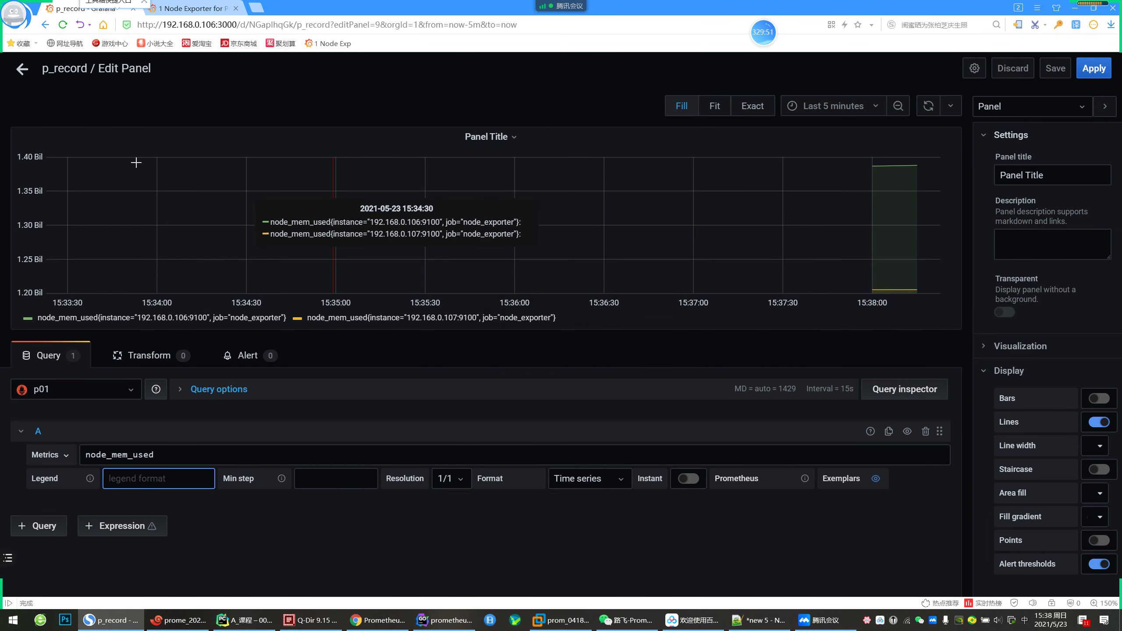
# Title the node_mem_used panel 预聚合 and return to the p_record dashboard
pyautogui.tripleClick(1044, 175)
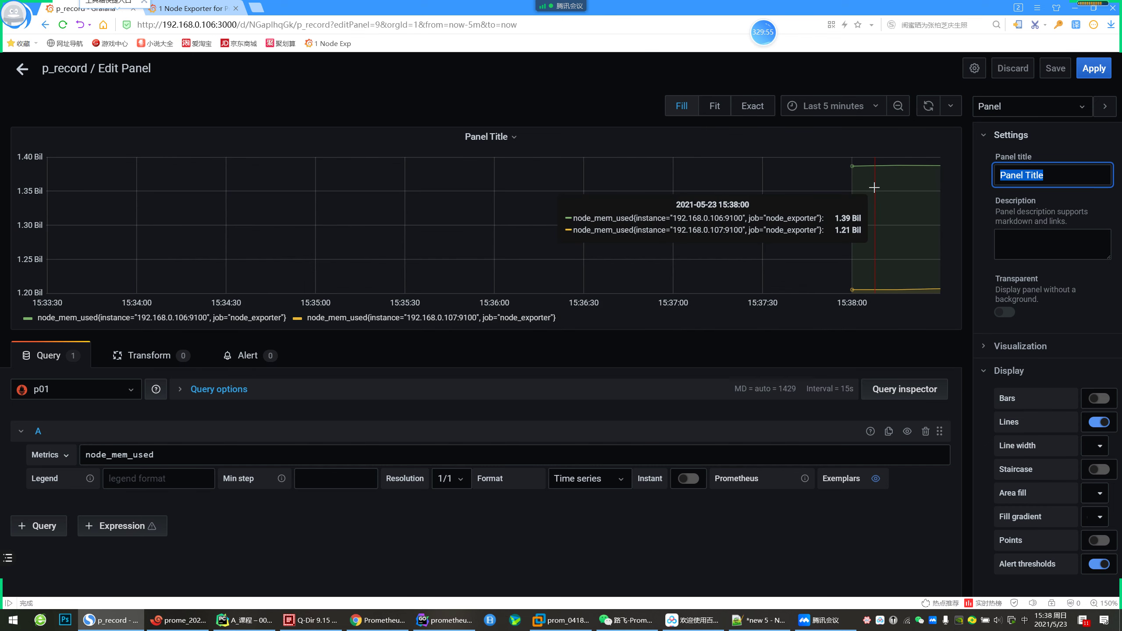
pyautogui.write("ju'xia")
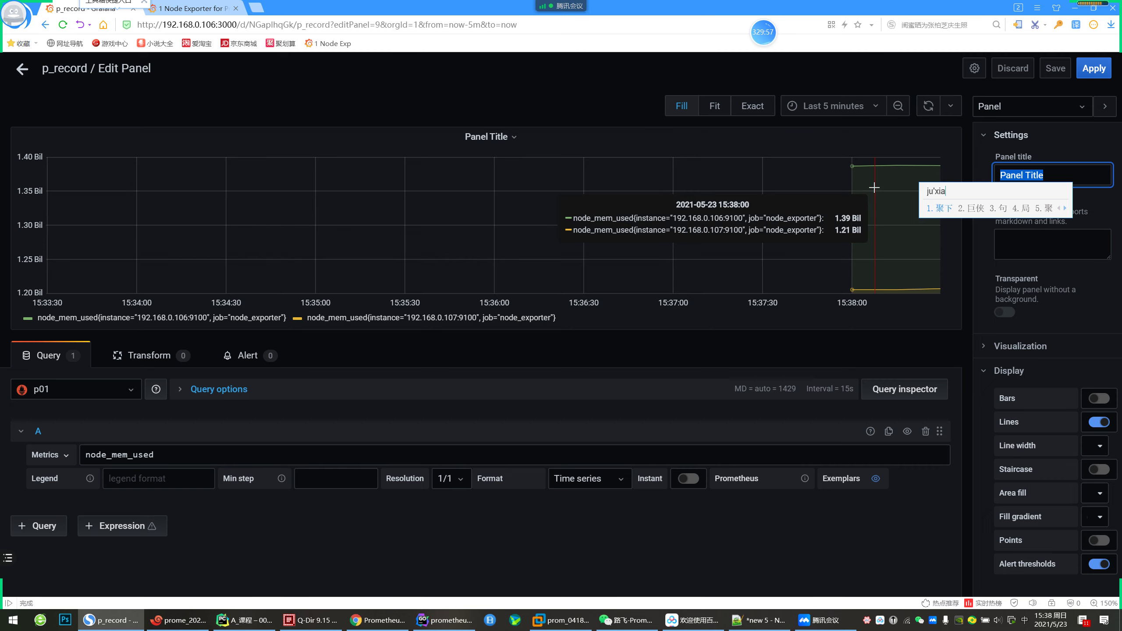
pyautogui.press('BackSpace')
pyautogui.press('BackSpace')
pyautogui.press('BackSpace')
pyautogui.press('BackSpace')
pyautogui.press('BackSpace')
pyautogui.press('BackSpace')
pyautogui.write('ju')
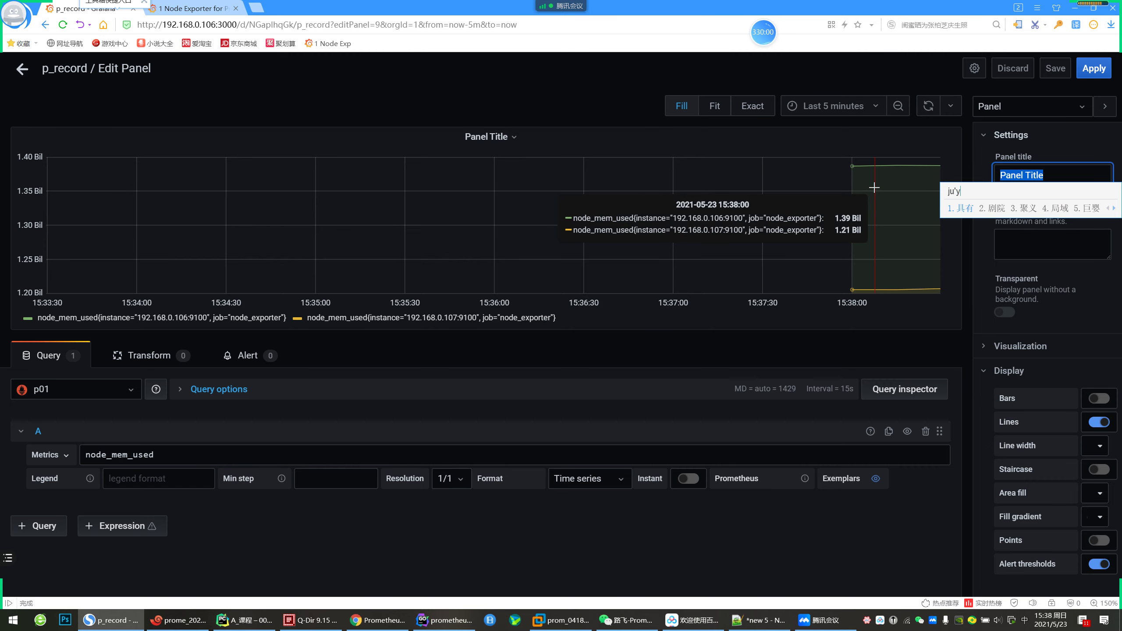
pyautogui.write('juhe')
pyautogui.press('BackSpace')
pyautogui.press('BackSpace')
pyautogui.press('BackSpace')
pyautogui.press('BackSpace')
pyautogui.press('BackSpace')
pyautogui.press('BackSpace')
pyautogui.press('BackSpace')
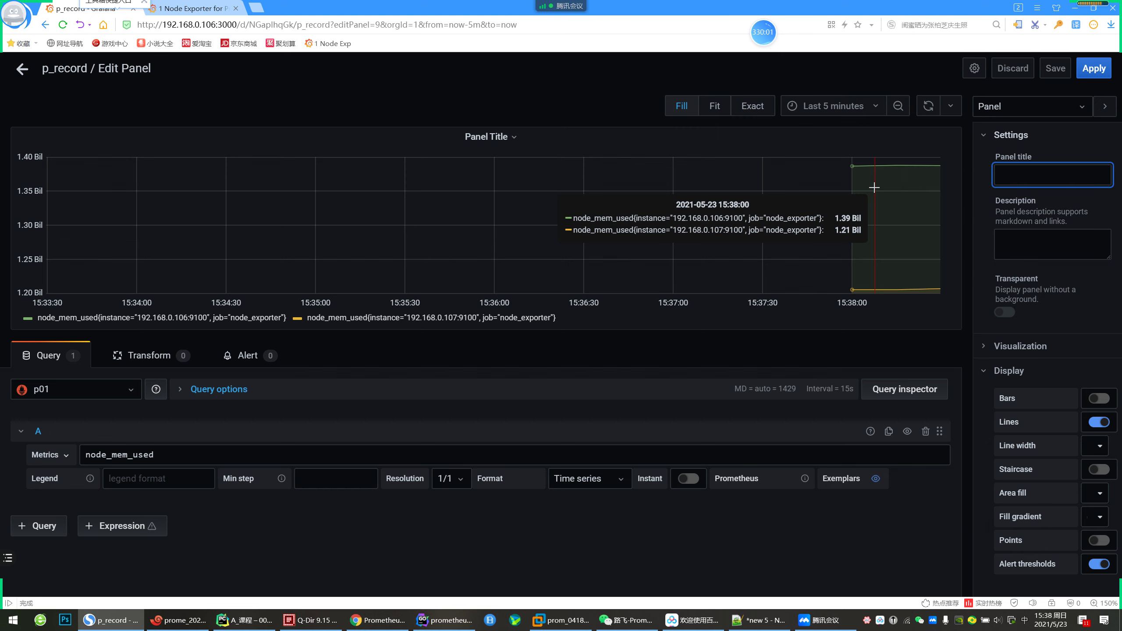
pyautogui.write('yhuju')
pyautogui.press('BackSpace')
pyautogui.press('BackSpace')
pyautogui.press('BackSpace')
pyautogui.press('BackSpace')
pyautogui.write('u')
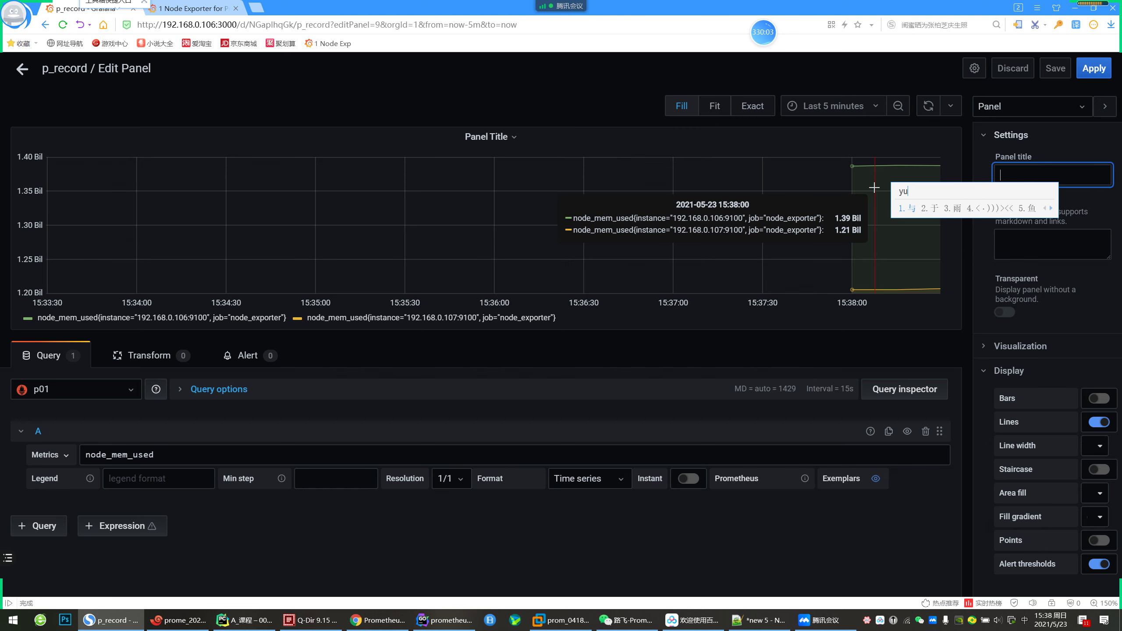
pyautogui.write("'ju'he")
pyautogui.press('Escape')
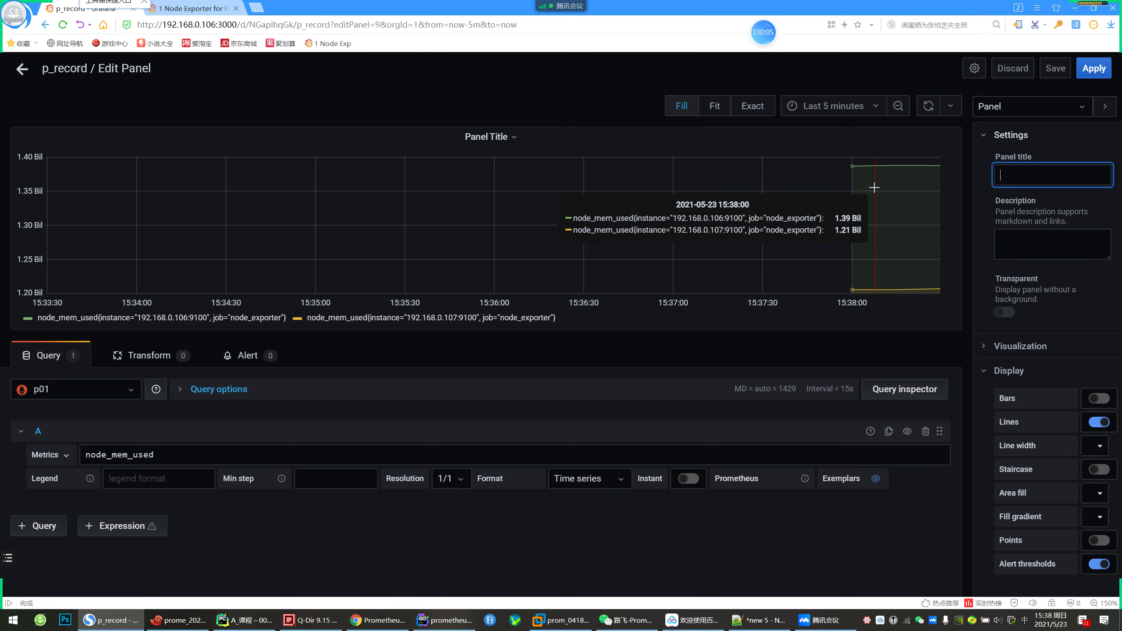
pyautogui.write('yuxian')
pyautogui.press('Escape')
pyautogui.write('yujuhe')
pyautogui.press('space')
pyautogui.click(27, 71)
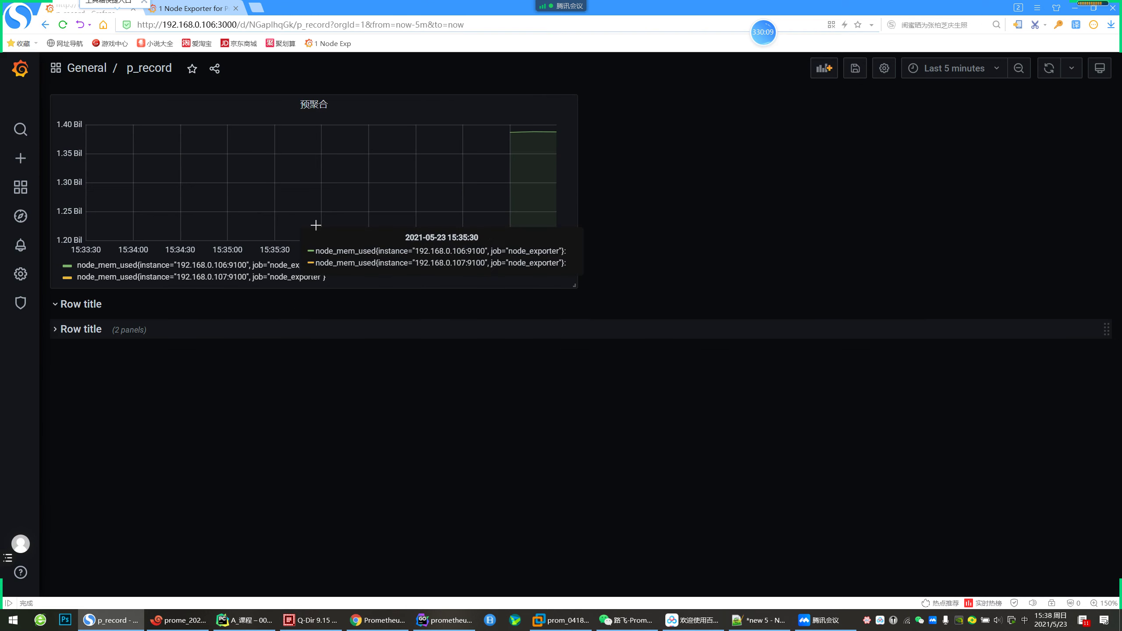
# Duplicate the 预聚合 panel and place the two copies side by side above the upper row
pyautogui.click(316, 104)
pyautogui.moveTo(309, 223)
pyautogui.click(391, 223)
pyautogui.moveTo(722, 107); pyautogui.dragTo(476, 280)
pyautogui.moveTo(338, 306); pyautogui.dragTo(683, 126)
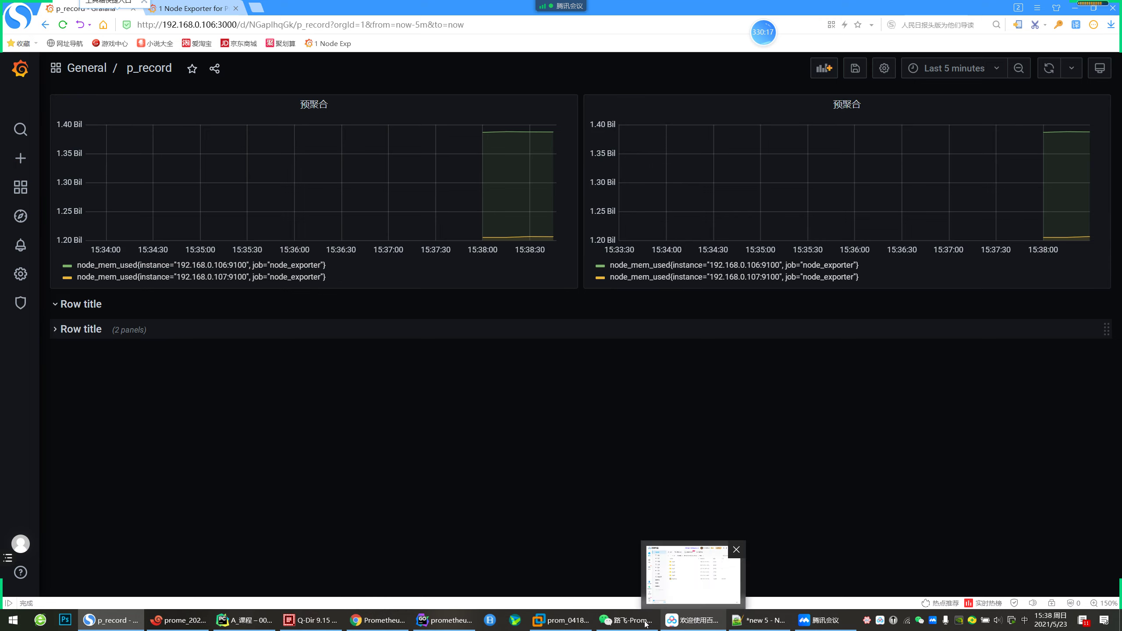
# Replace the left 预聚合 panel's query with node_memory_MemTotal_bytes - node_memory_MemAvailable_bytes from Notepad++, retitle it 实时聚合, and return to the dashboard
pyautogui.click(760, 620)
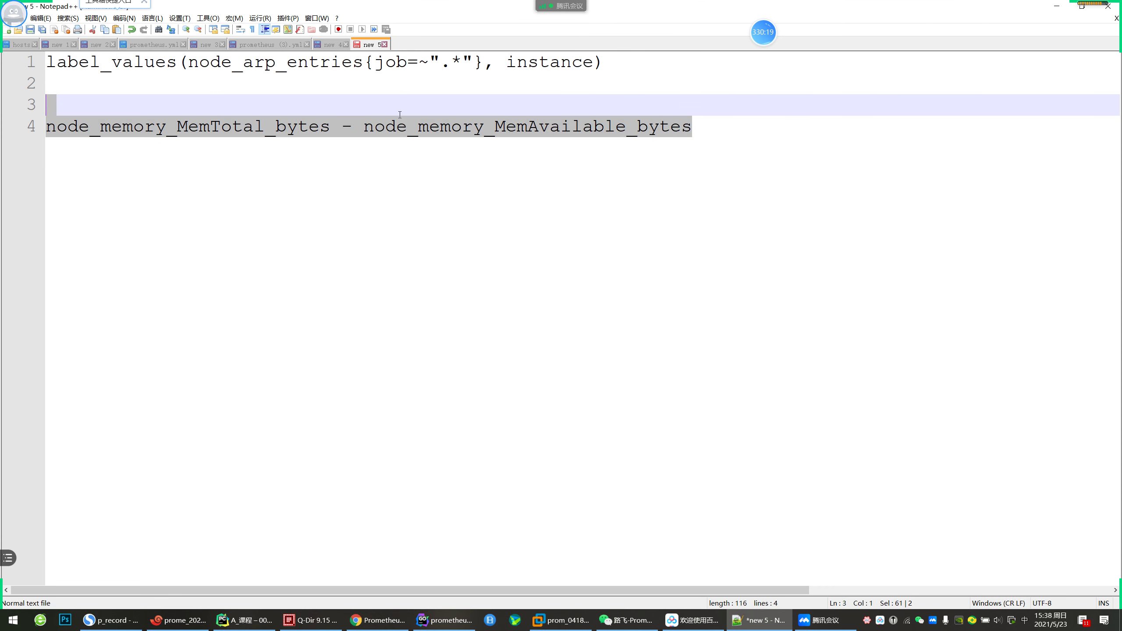
pyautogui.click(133, 619)
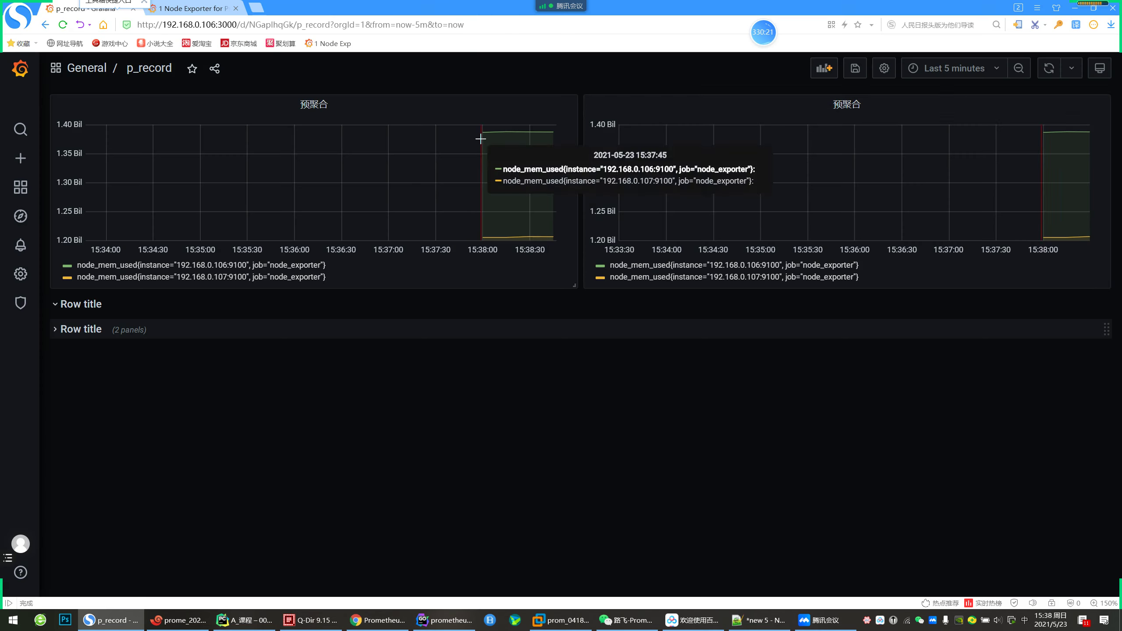
pyautogui.click(850, 104)
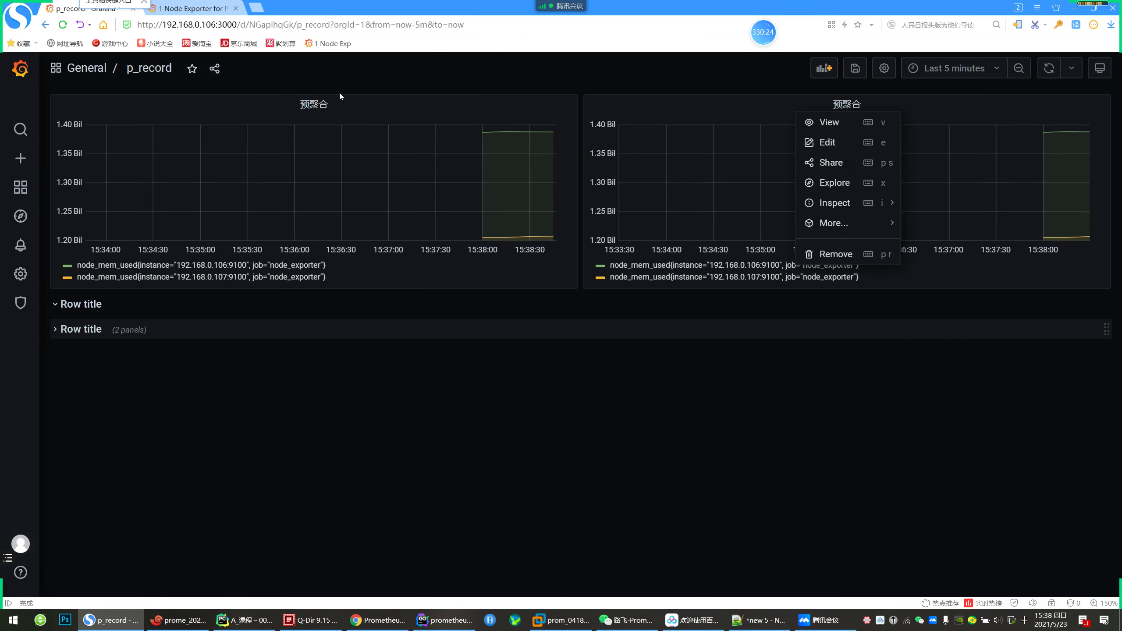
pyautogui.click(314, 104)
pyautogui.click(283, 143)
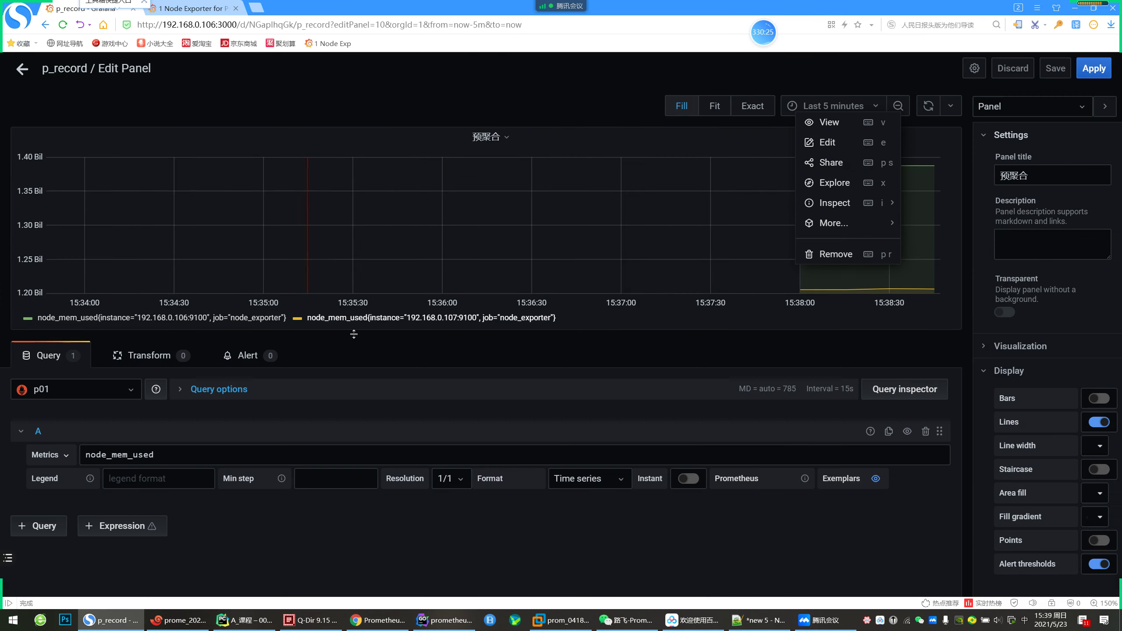
pyautogui.click(238, 454)
pyautogui.hotkey('ctrl', 'a')
pyautogui.write('node_memory_MemTotal_bytes - node_memory_MemAvailable_bytes')
pyautogui.click(312, 545)
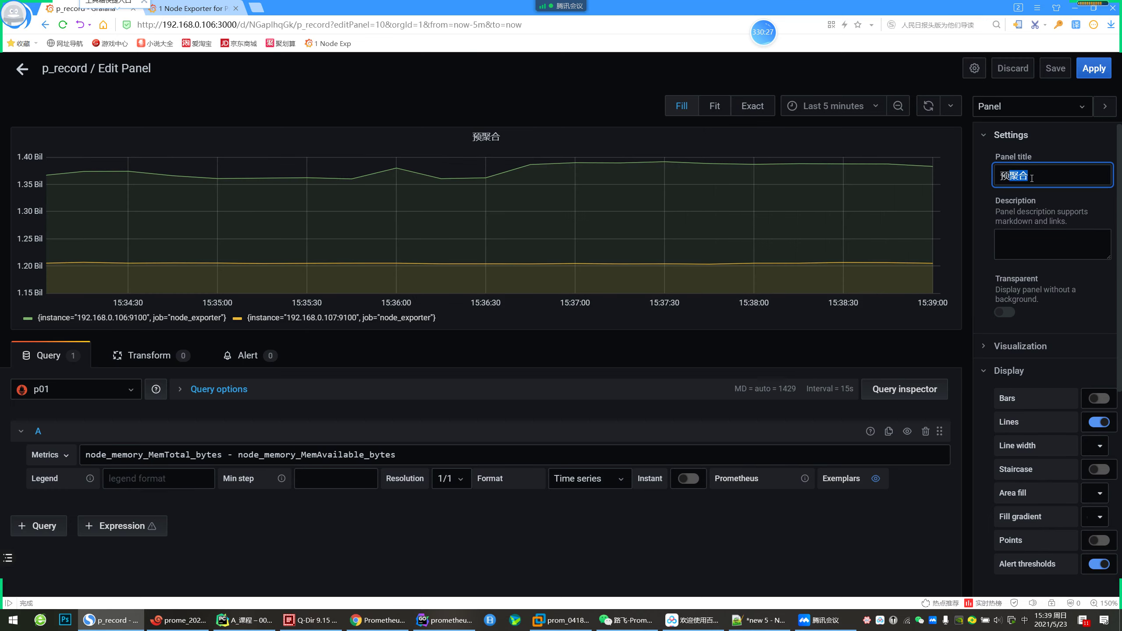
pyautogui.write('实时')
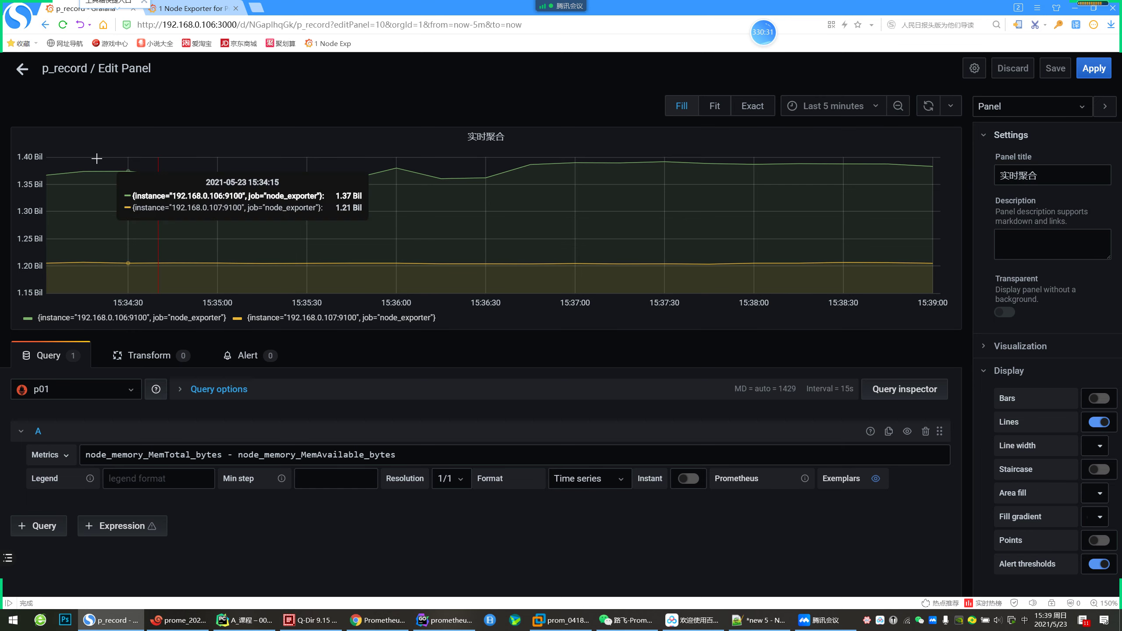
pyautogui.click(21, 68)
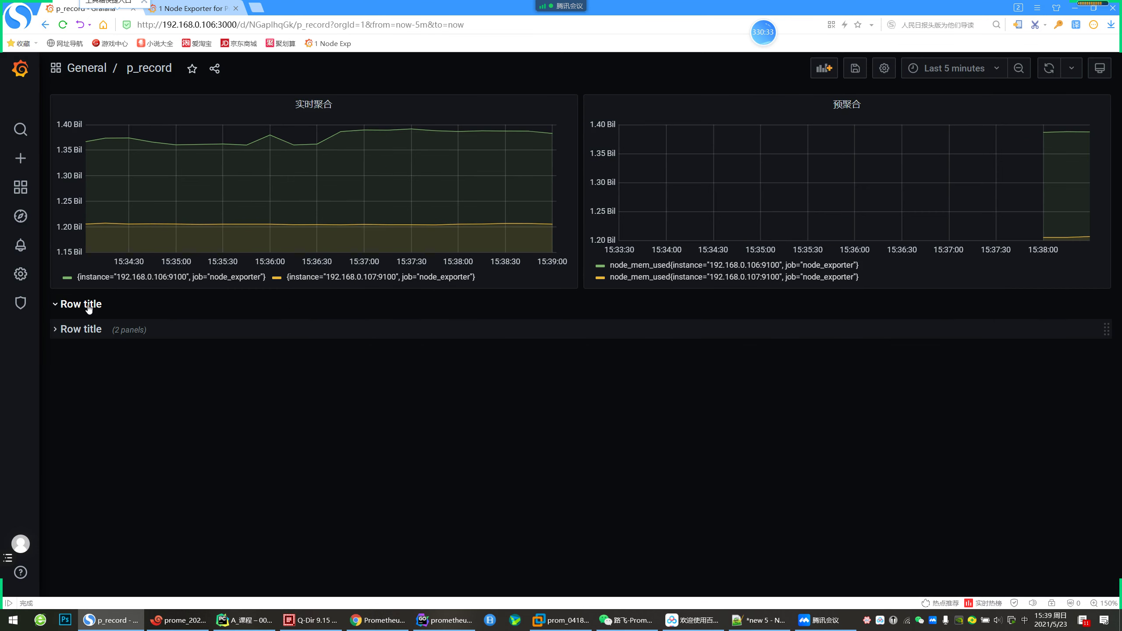
# Rename the upper, empty row to mem测试
pyautogui.click(117, 305)
pyautogui.click(462, 178)
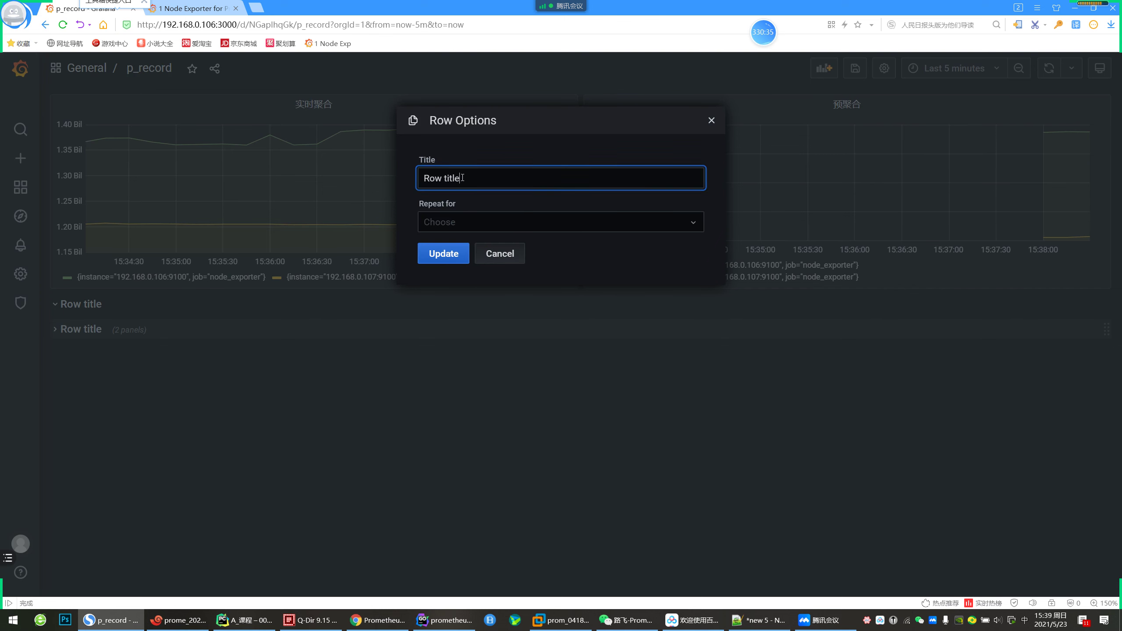
pyautogui.write('mem')
pyautogui.press('Return')
pyautogui.write('ceshi')
pyautogui.press('space')
pyautogui.click(443, 253)
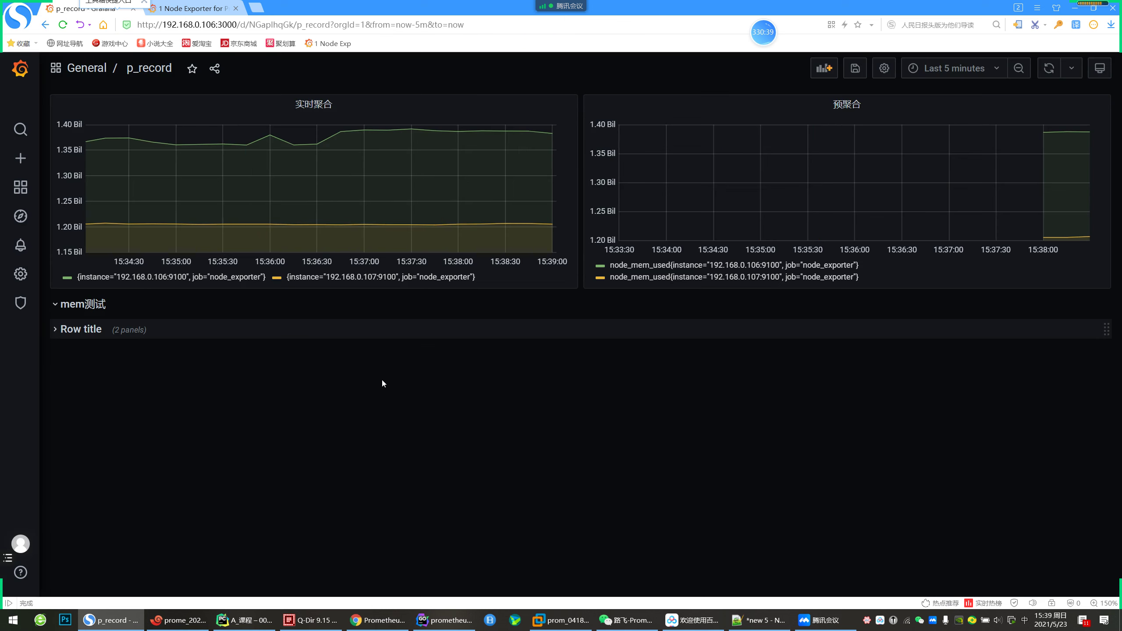
# Move the mem测试 row above the two memory panels so that it contains them, and leave it expanded
pyautogui.click(58, 305)
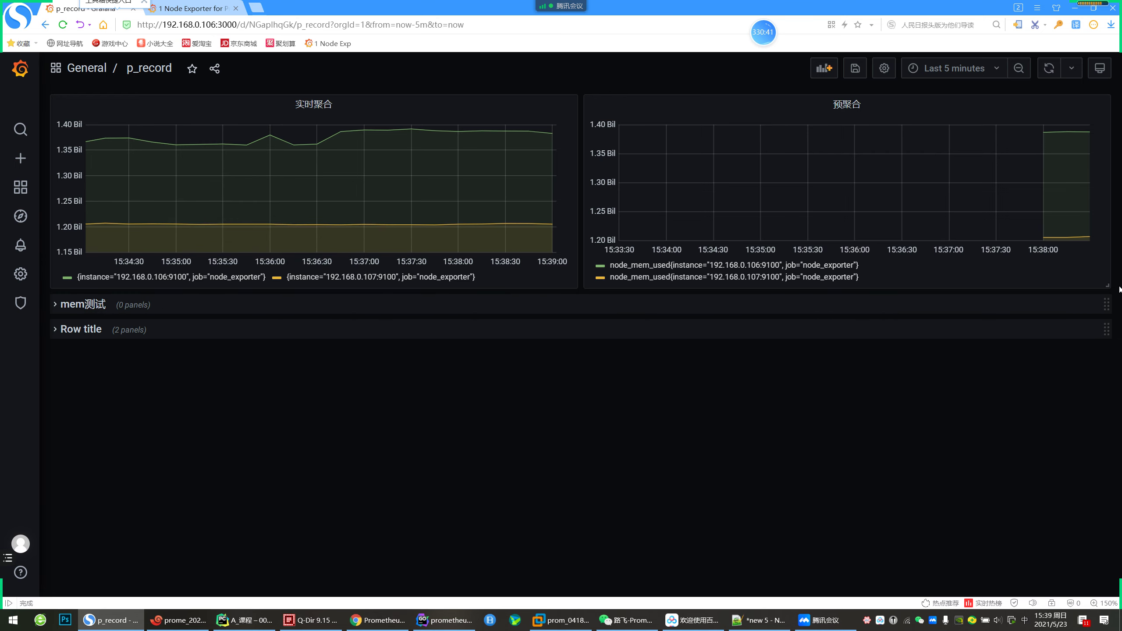
pyautogui.moveTo(1101, 307); pyautogui.dragTo(1093, 118)
pyautogui.click(64, 104)
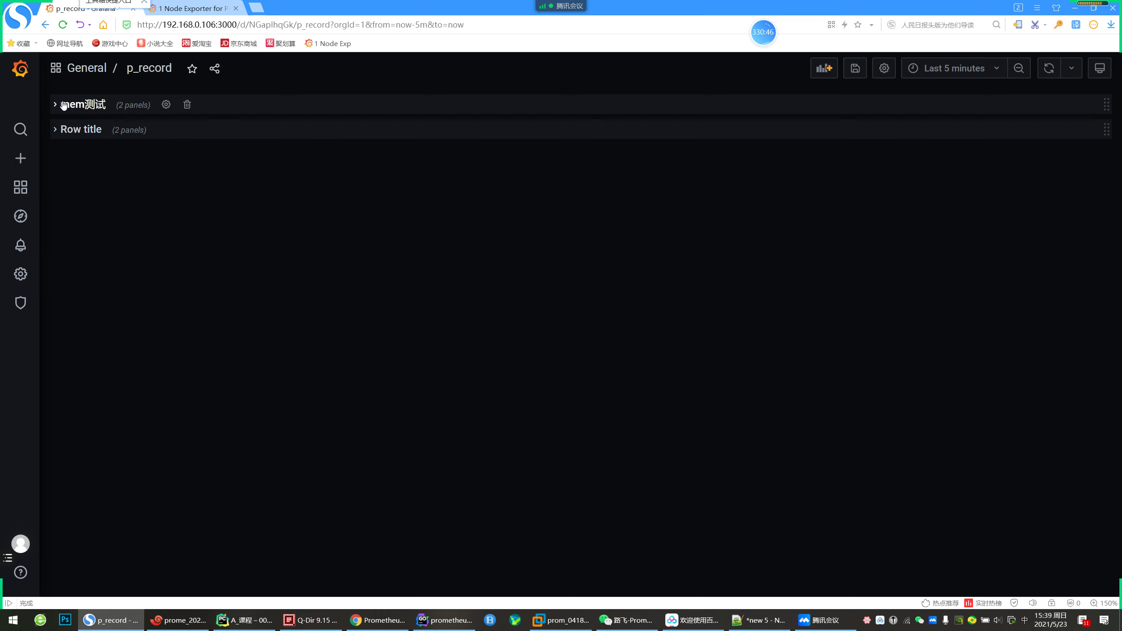
pyautogui.click(64, 105)
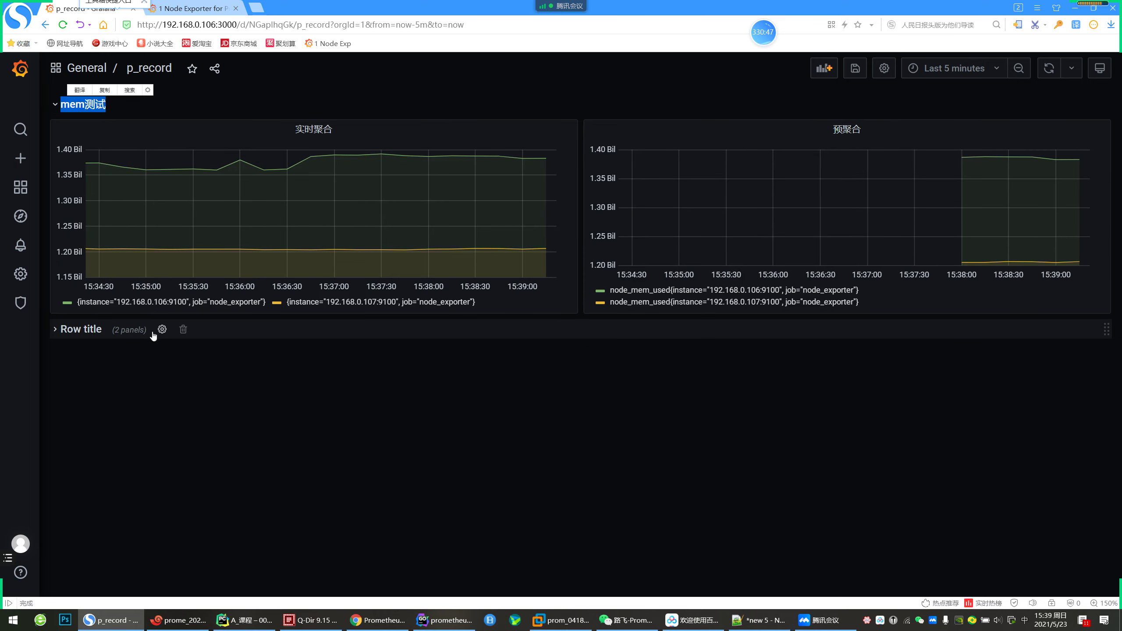
# Rename the remaining untitled row to cpu, keeping the mem测试 row expanded
pyautogui.click(161, 330)
pyautogui.press('Tab')
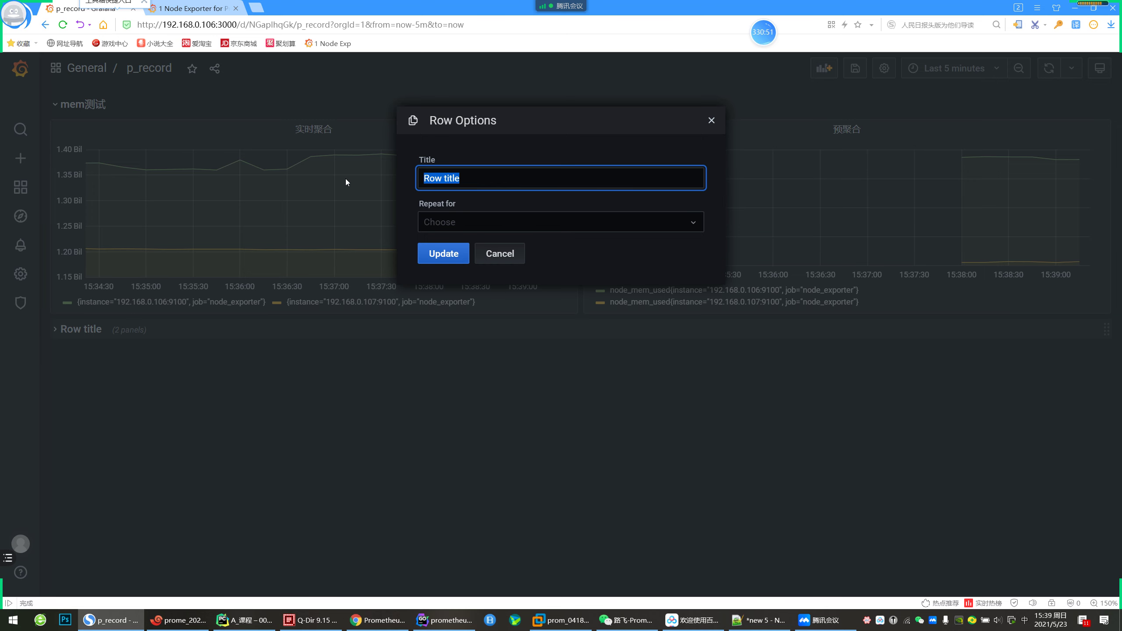
pyautogui.write('cpu')
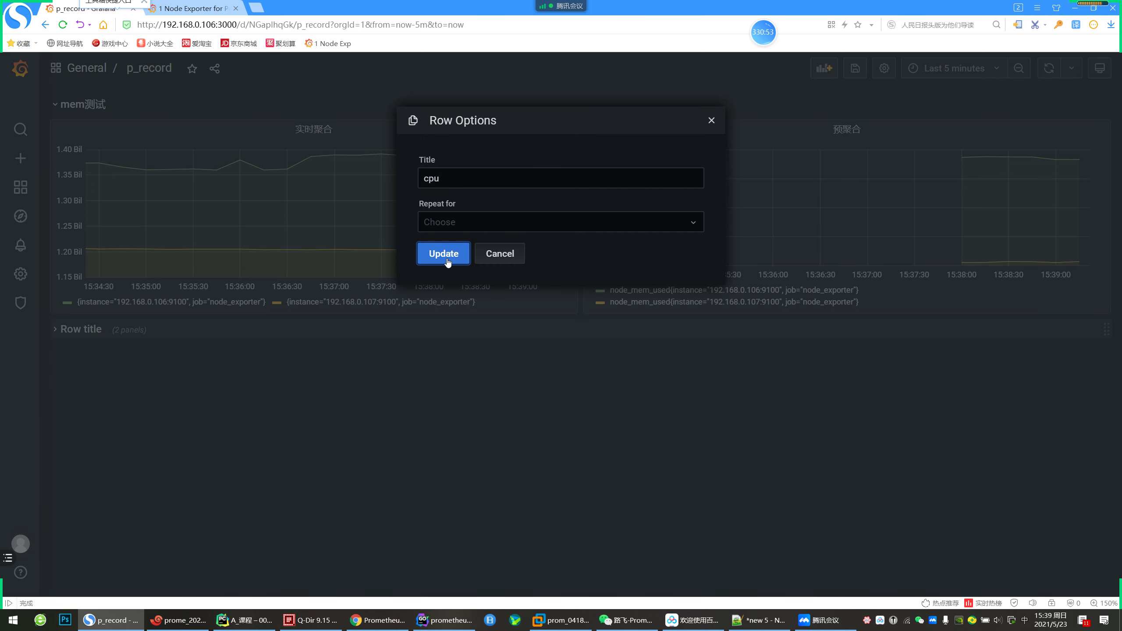
pyautogui.click(443, 253)
pyautogui.click(54, 106)
pyautogui.click(54, 105)
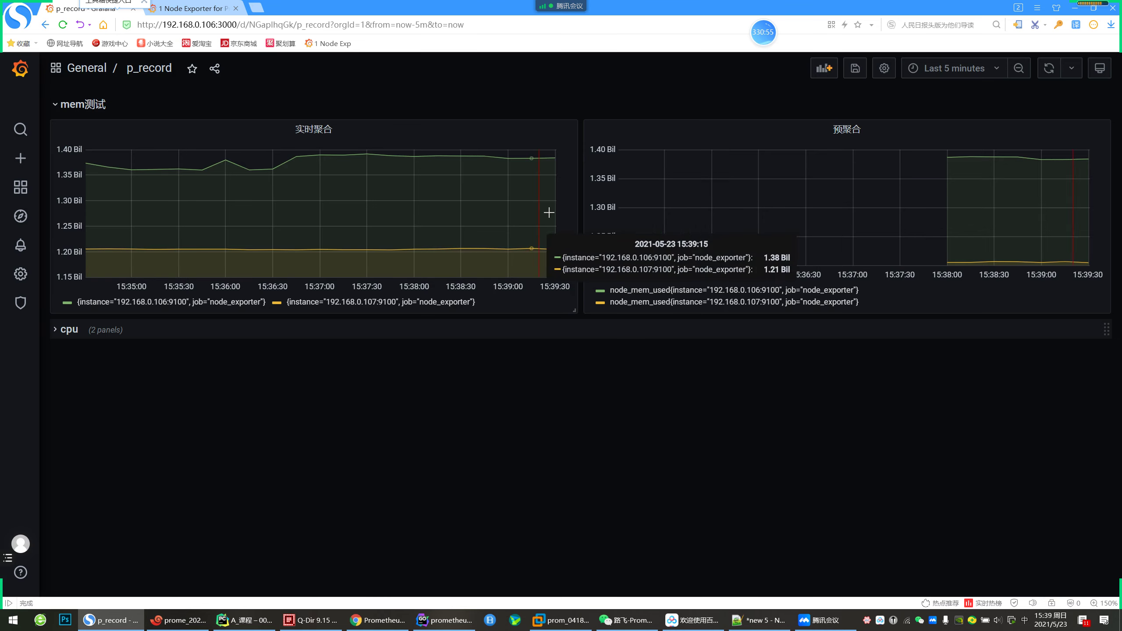
# Stretch both memory panels to the full dashboard width, stacked one above the other, and save the dashboard
pyautogui.moveTo(796, 128); pyautogui.dragTo(1111, 314)
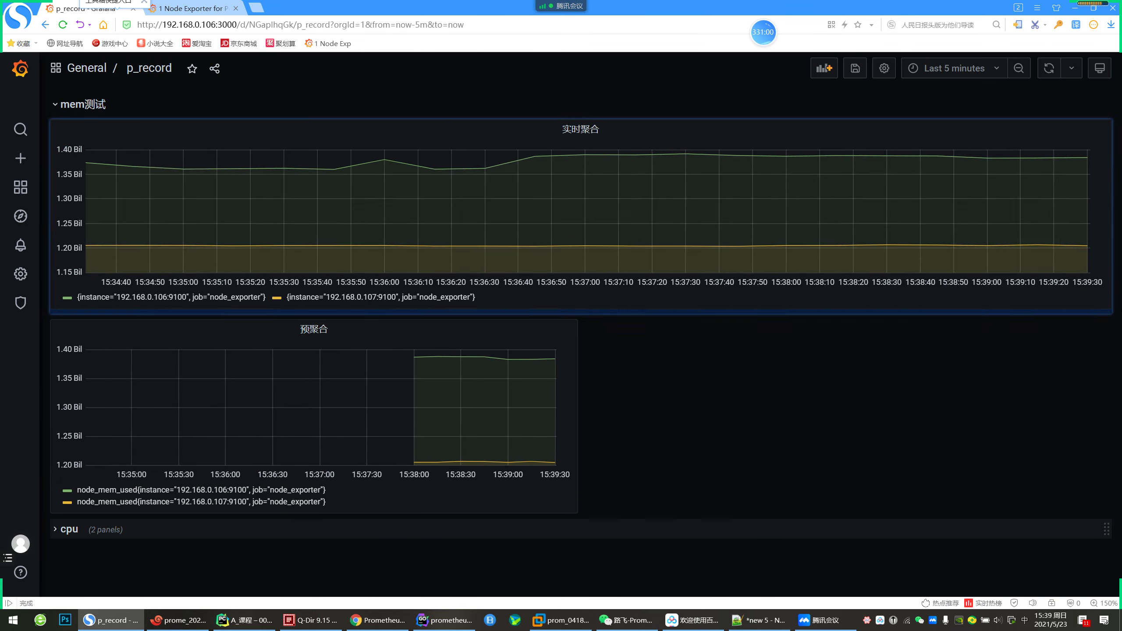
pyautogui.moveTo(574, 516); pyautogui.dragTo(1110, 488)
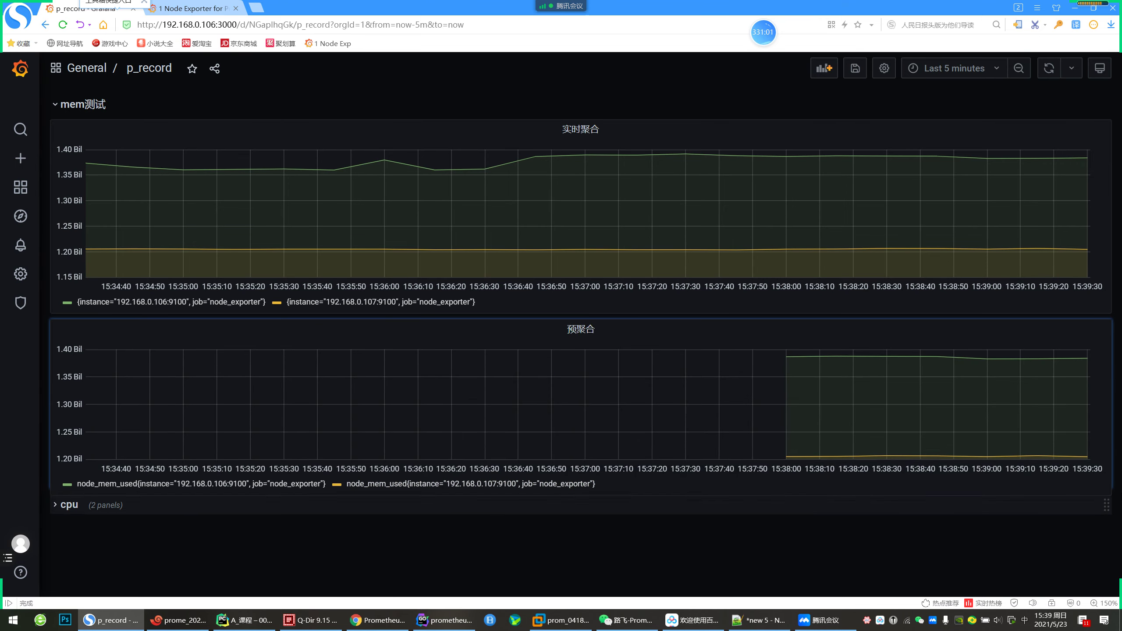
pyautogui.hotkey('ctrl', 's')
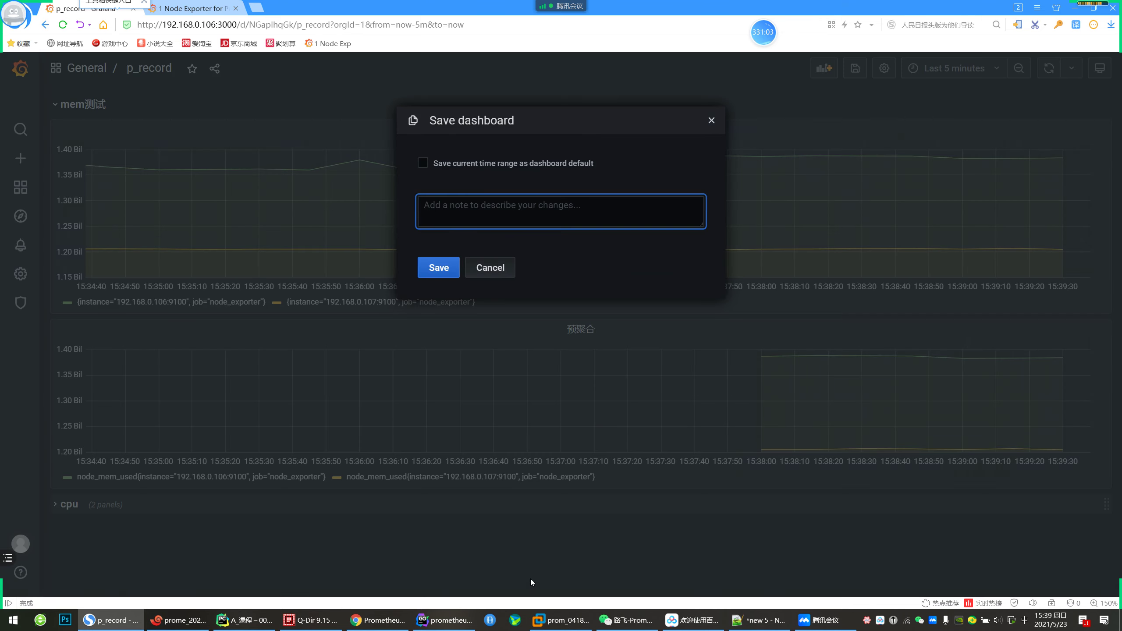
pyautogui.click(431, 266)
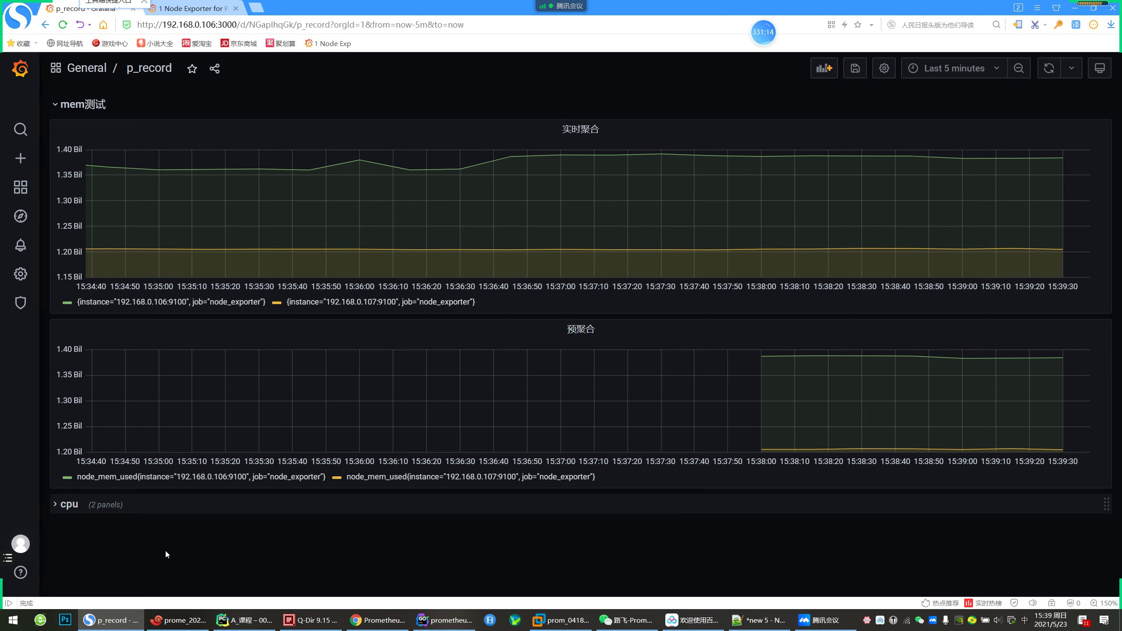
# Expand the cpu row and look over its 实时聚合 and 预聚合 panels
pyautogui.click(69, 505)
pyautogui.scroll(-6, 251, 486)
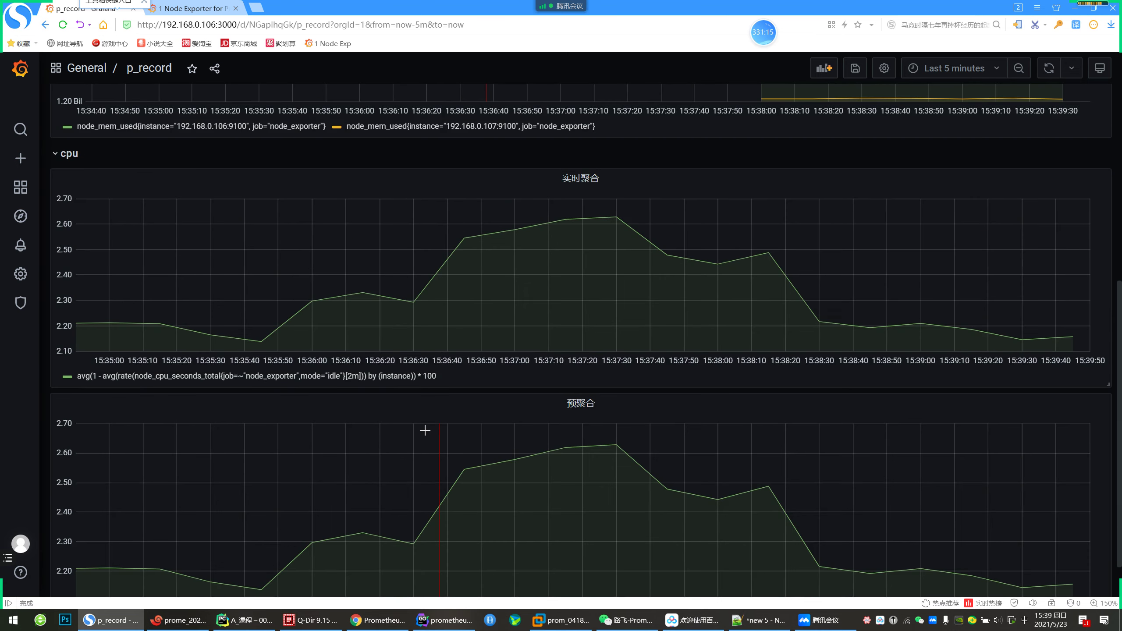
pyautogui.scroll(6, 445, 246)
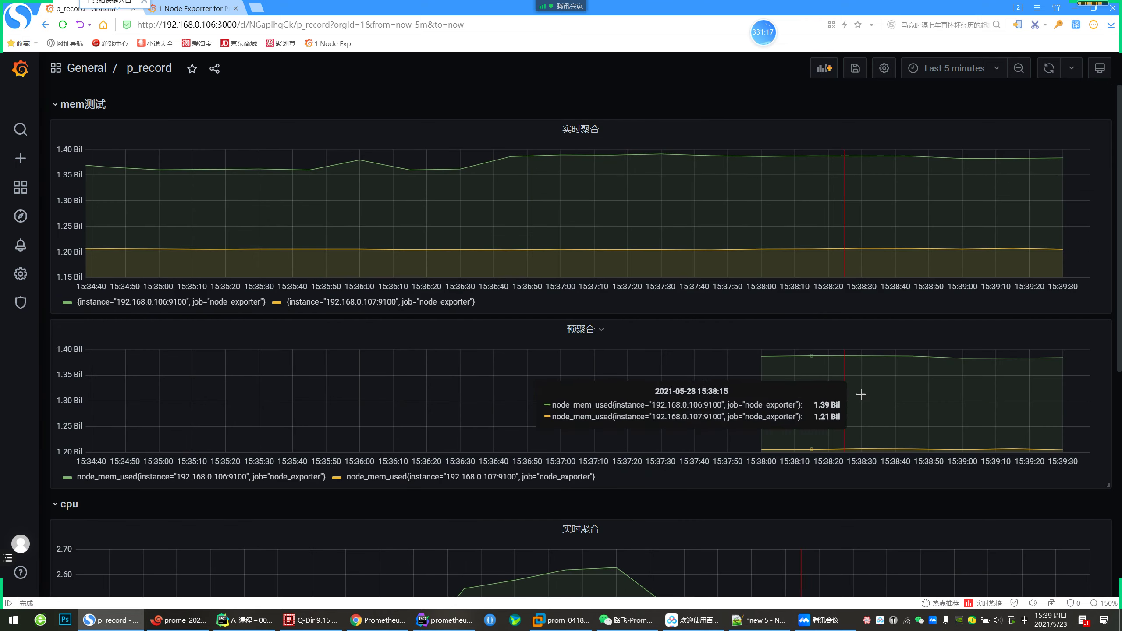
# Refresh the dashboard and set its time range to the last 15 minutes
pyautogui.click(1050, 68)
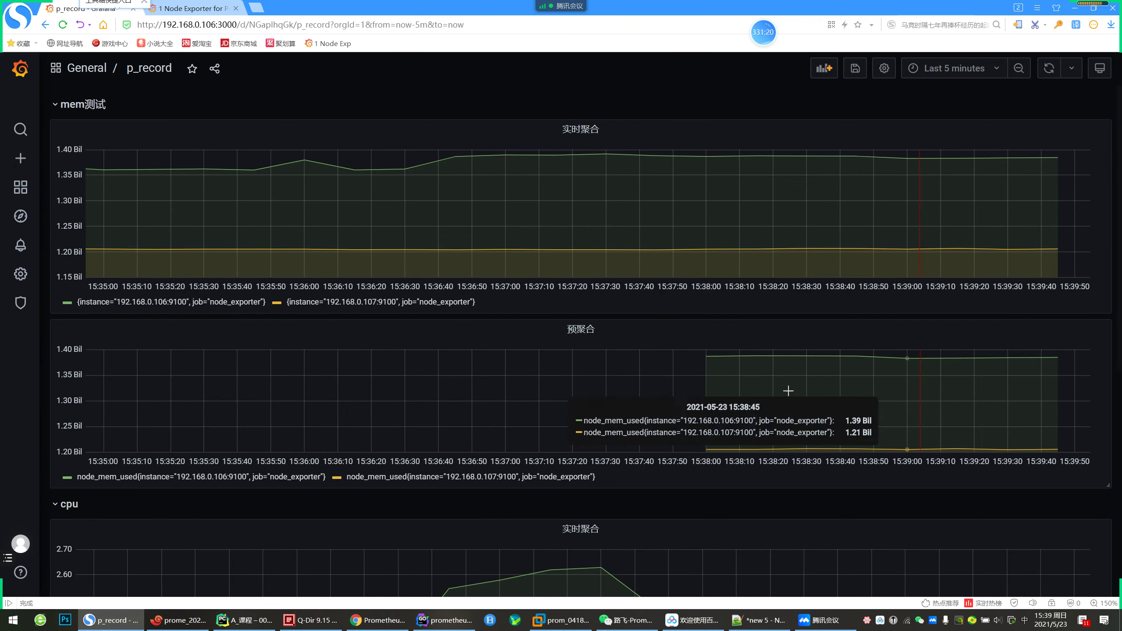
pyautogui.click(954, 68)
pyautogui.click(933, 134)
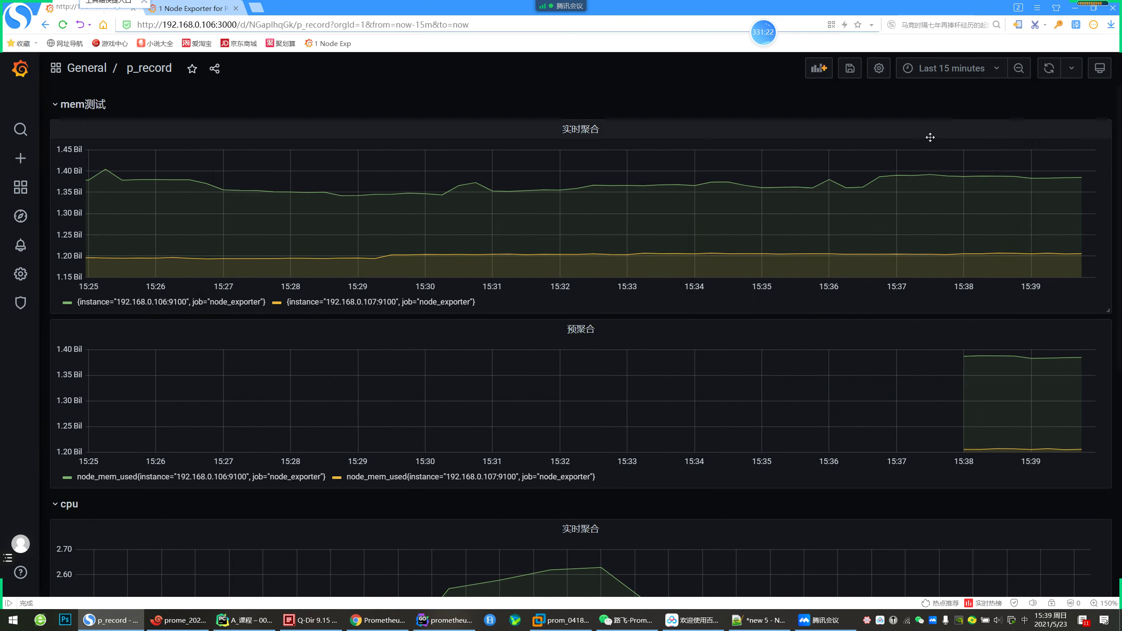
# Set the memory 实时聚合 panel's legend format to {{job}} : {{instance}}, copy it, and return to the dashboard
pyautogui.click(580, 129)
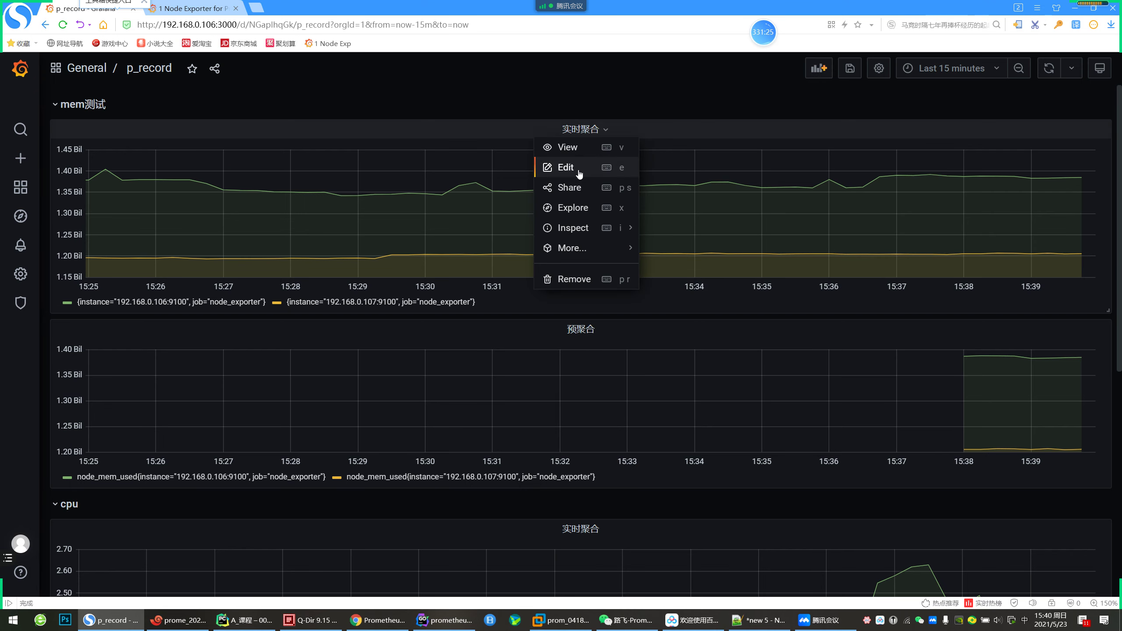
pyautogui.click(579, 170)
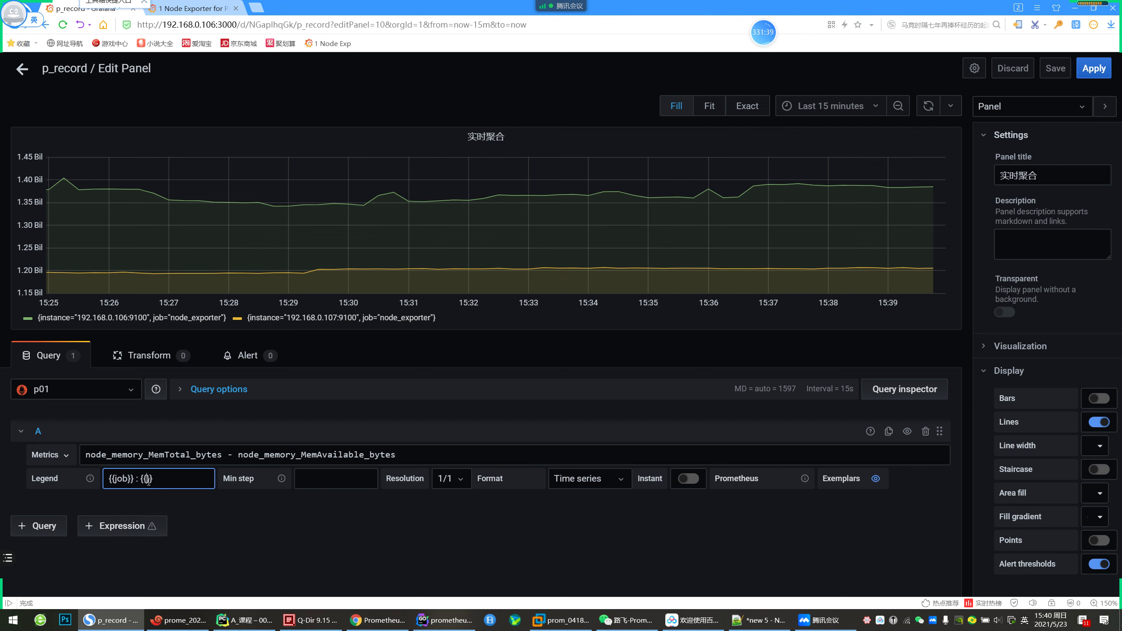
pyautogui.press('BackSpace')
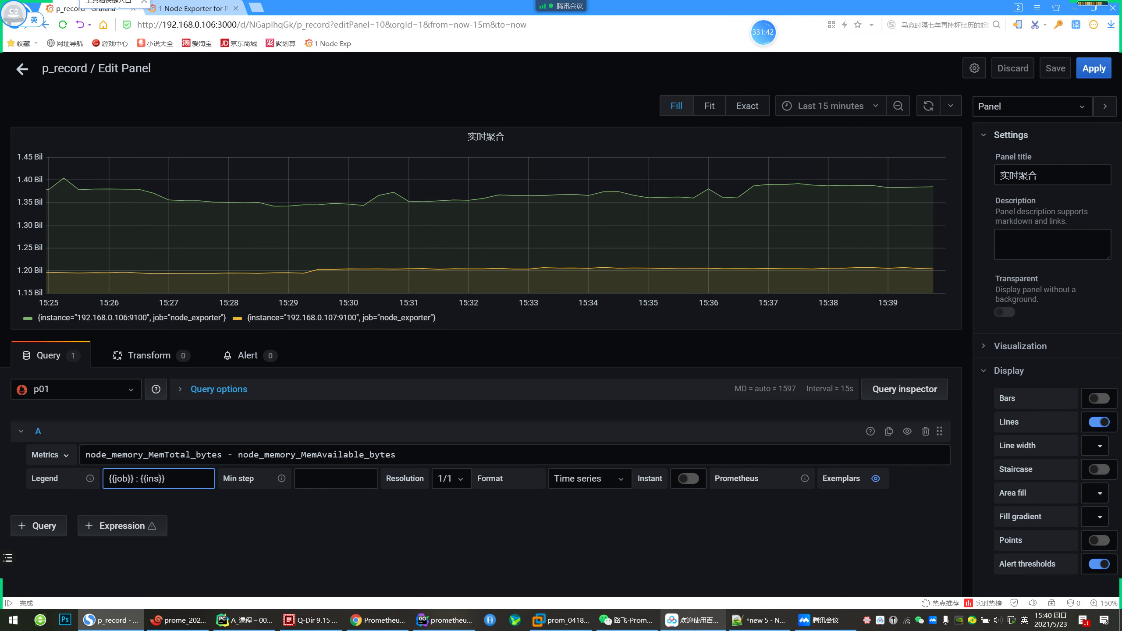
pyautogui.click(250, 525)
pyautogui.tripleClick(203, 475)
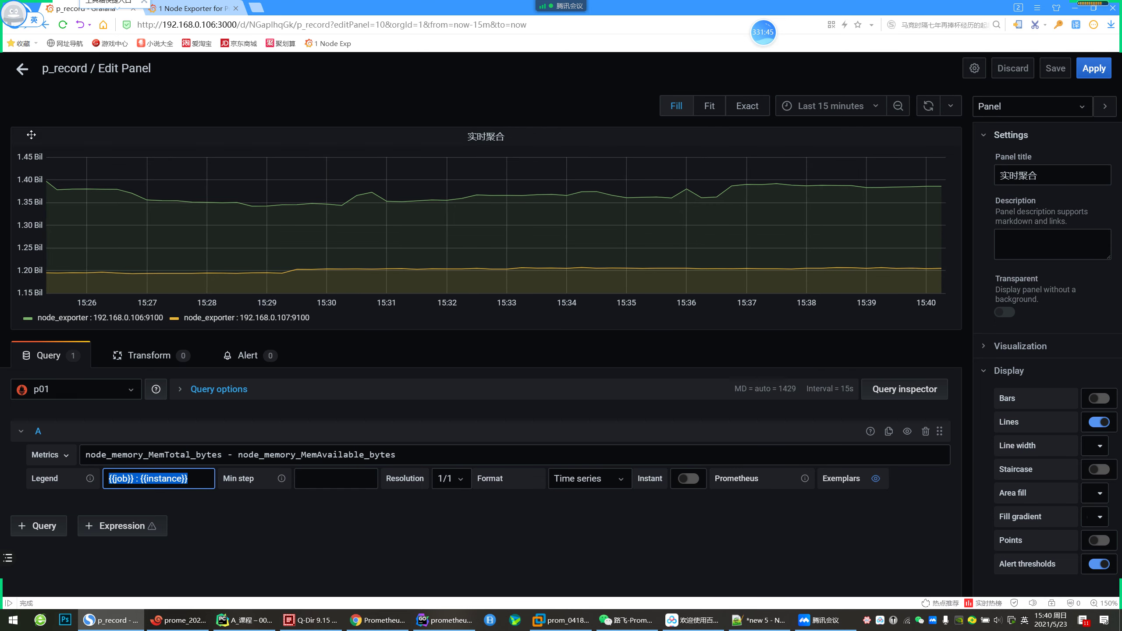
pyautogui.click(22, 67)
# Apply the same {{job}} : {{instance}} legend format to the memory 预聚合 panel and return to the dashboard
pyautogui.click(581, 329)
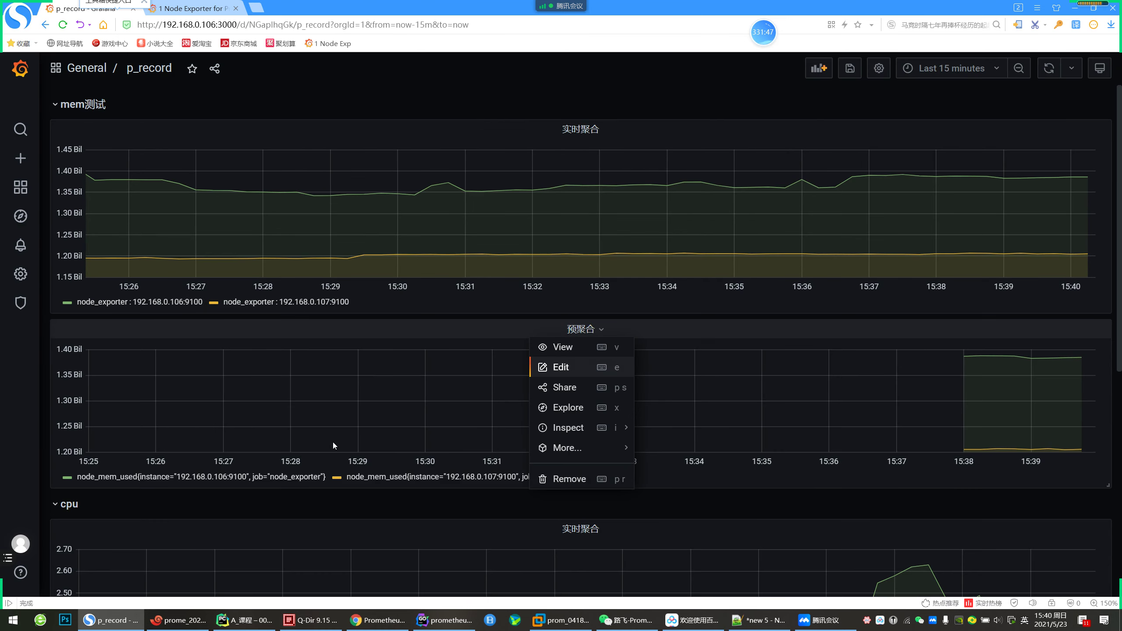
pyautogui.click(573, 372)
pyautogui.click(174, 477)
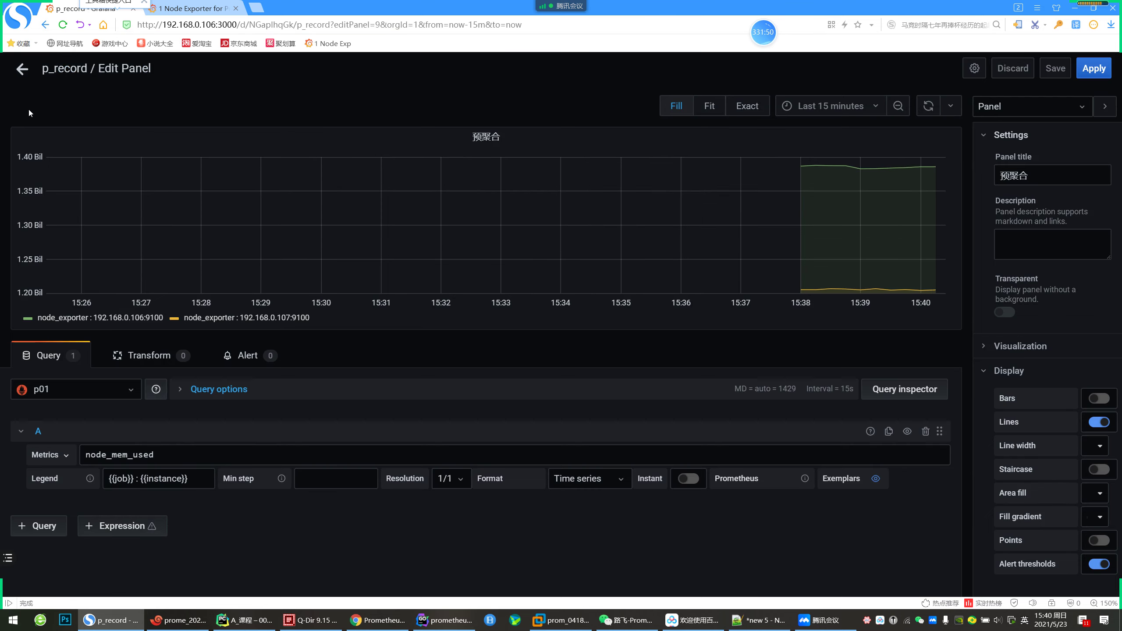
pyautogui.click(21, 68)
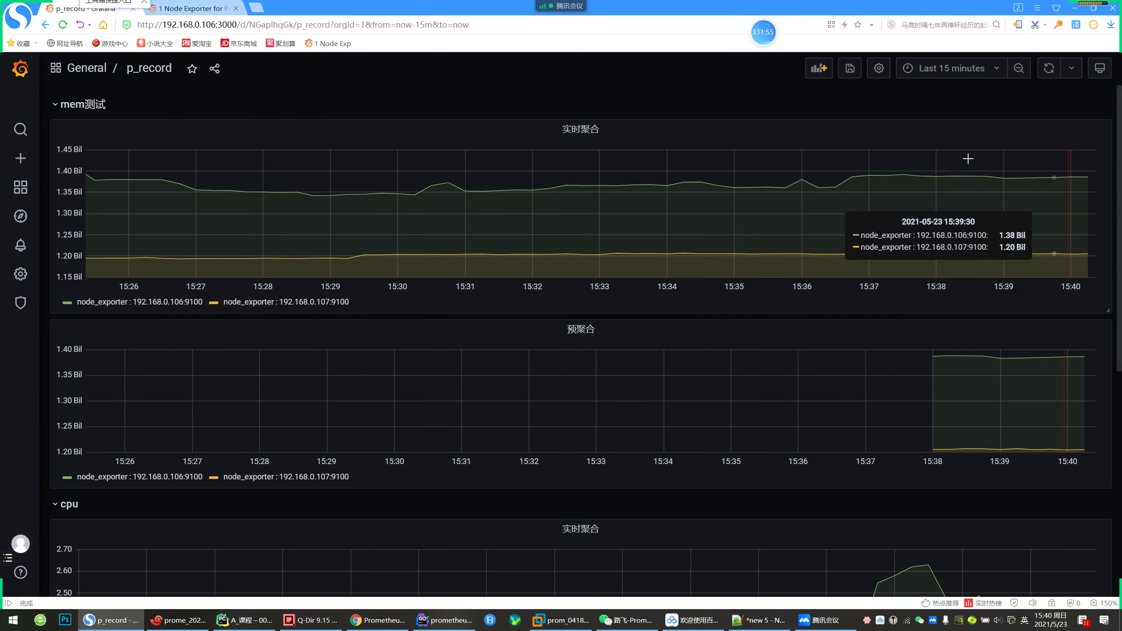
# Set the dashboard's time range to the last 5 minutes
pyautogui.click(950, 69)
pyautogui.click(925, 114)
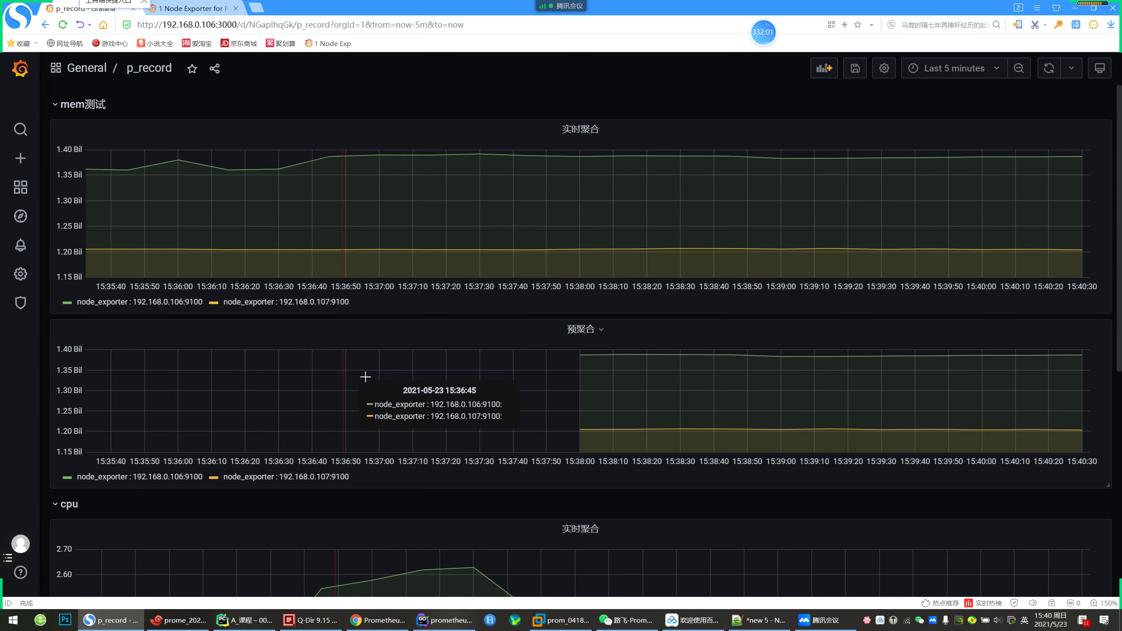
# Open the memory 预聚合 panel for editing and select its node_mem_used query expression
pyautogui.click(578, 129)
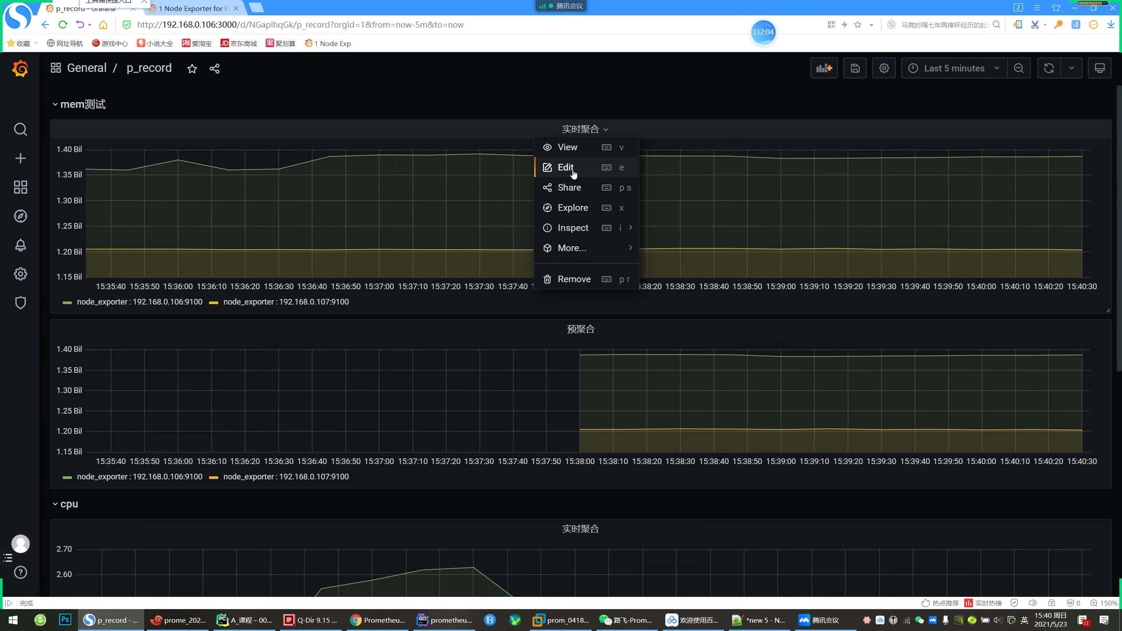
pyautogui.click(578, 330)
pyautogui.click(572, 376)
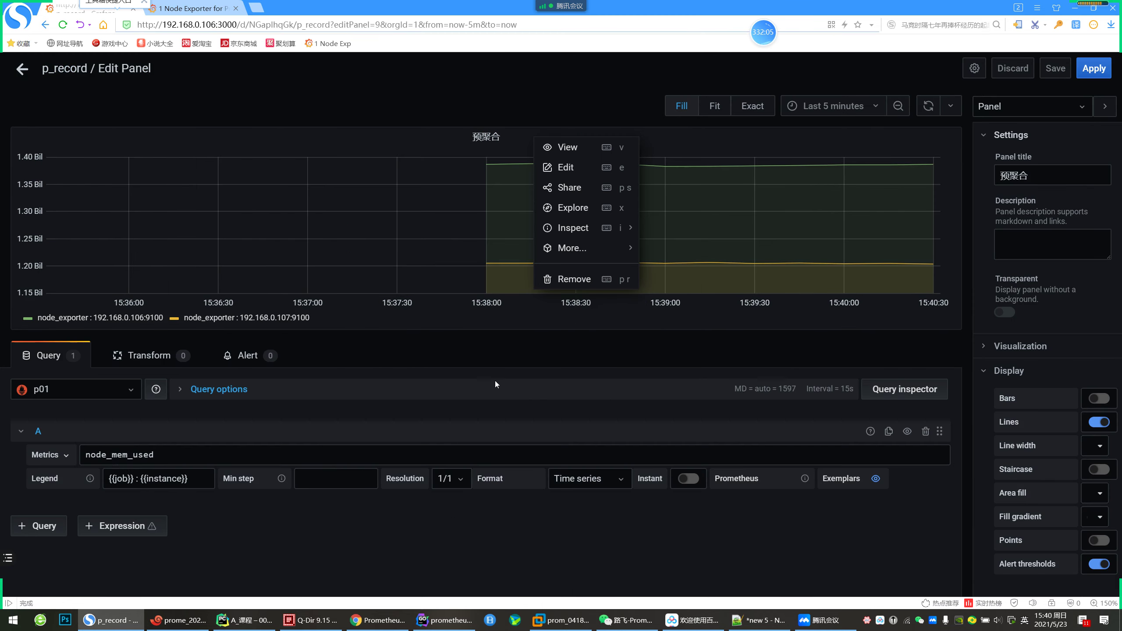
pyautogui.click(127, 456)
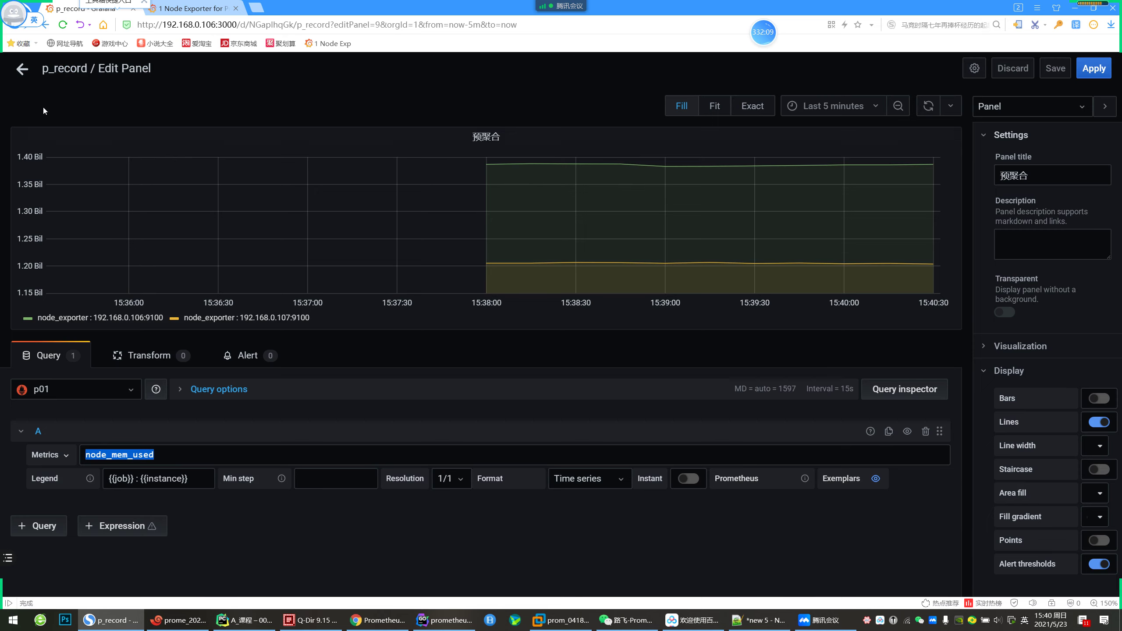
# Leave the 预聚合 panel editor and save the p_record dashboard
pyautogui.click(22, 69)
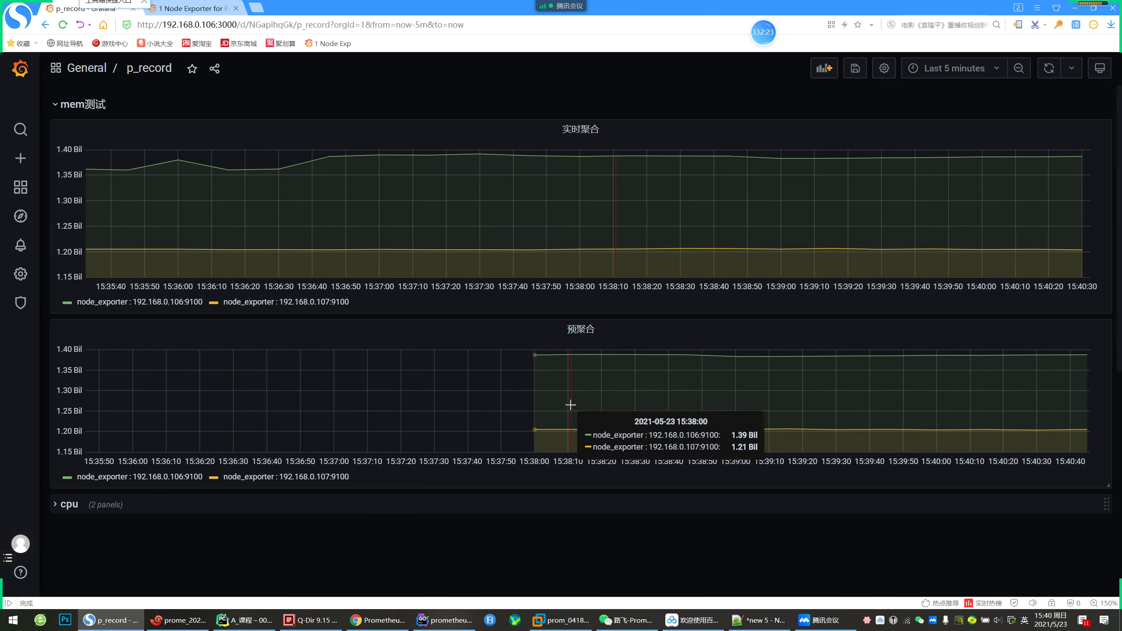
pyautogui.hotkey('ctrl', 's')
pyautogui.click(444, 267)
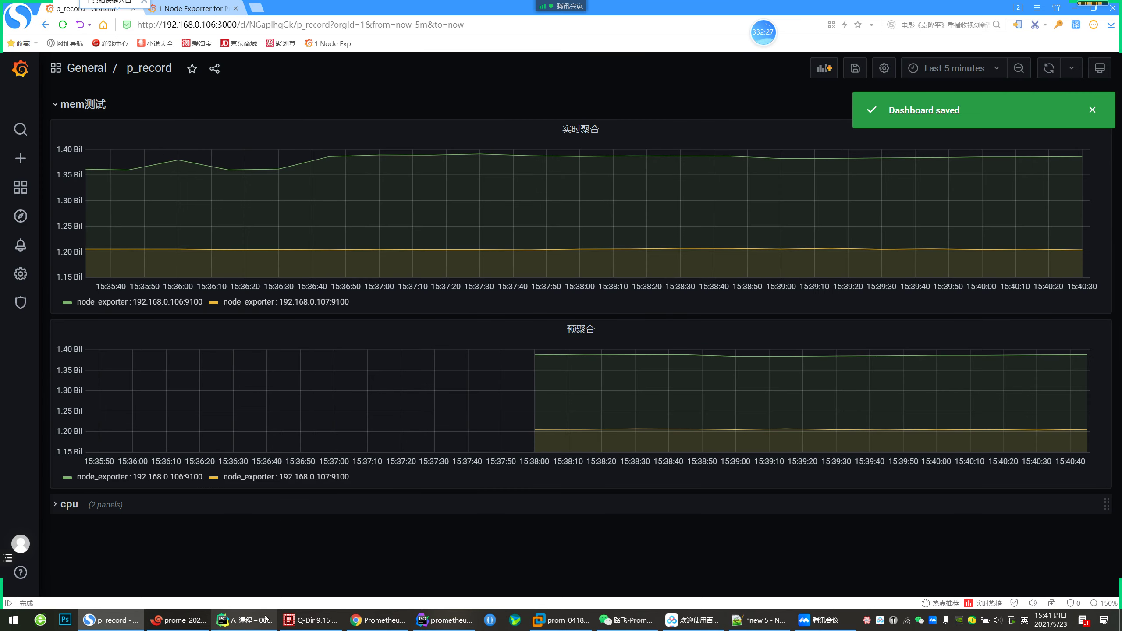
# Check the memory 预聚合 panel's query in its editor and return to the dashboard
pyautogui.moveTo(252, 627)
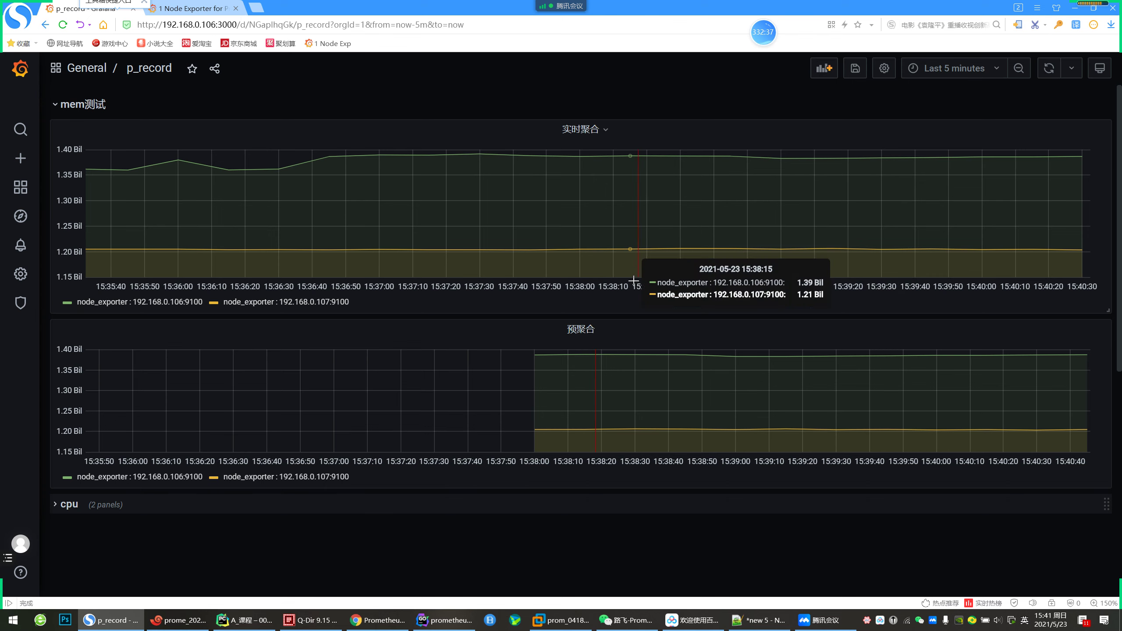
pyautogui.click(578, 332)
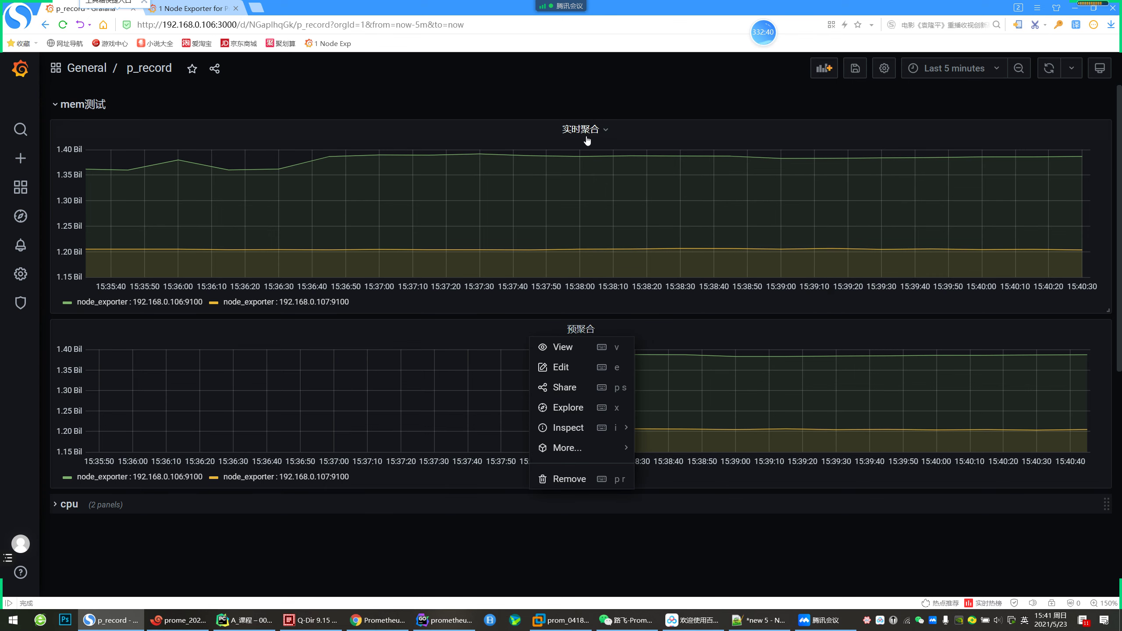
pyautogui.click(560, 366)
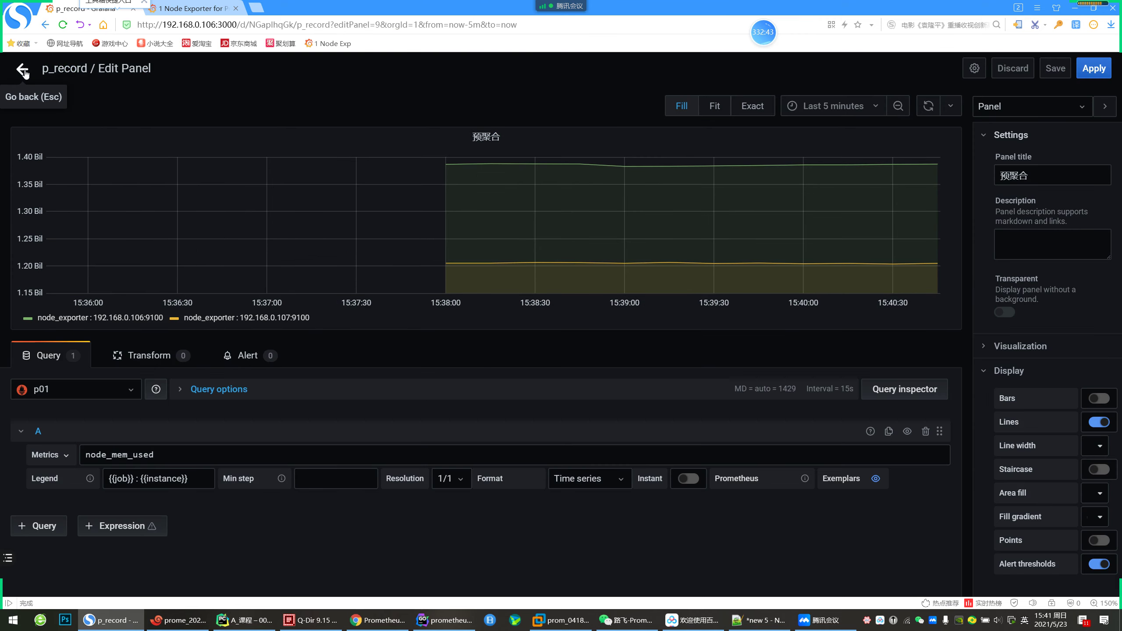
pyautogui.click(20, 69)
# Show the browser's network request log beside the dashboard and refresh the panels to record their query requests
pyautogui.press('F12')
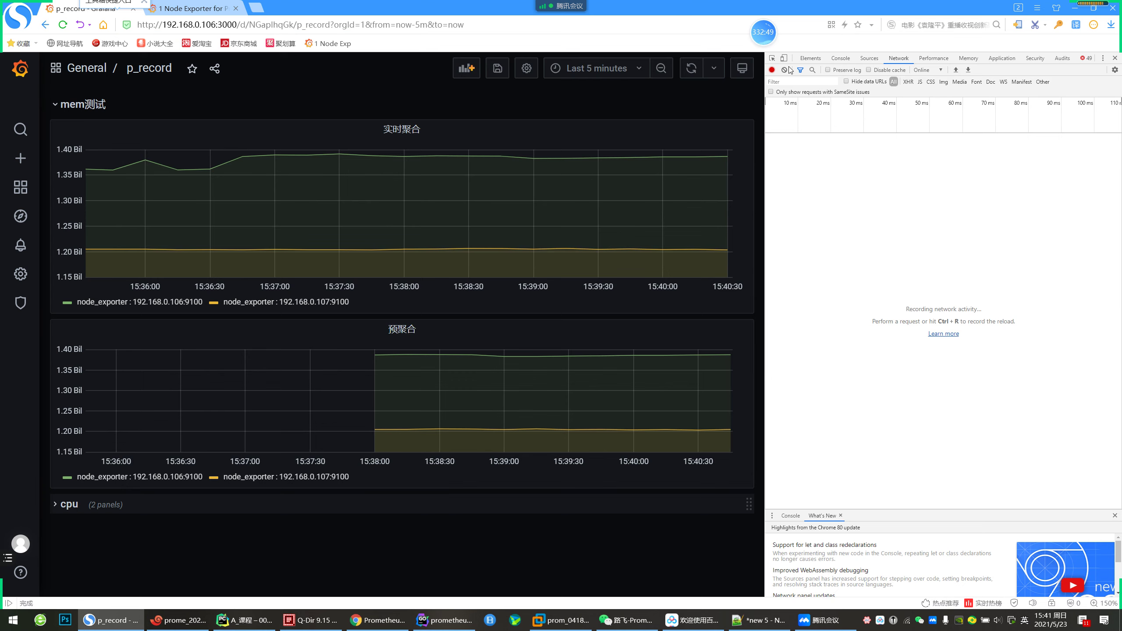
pyautogui.click(699, 73)
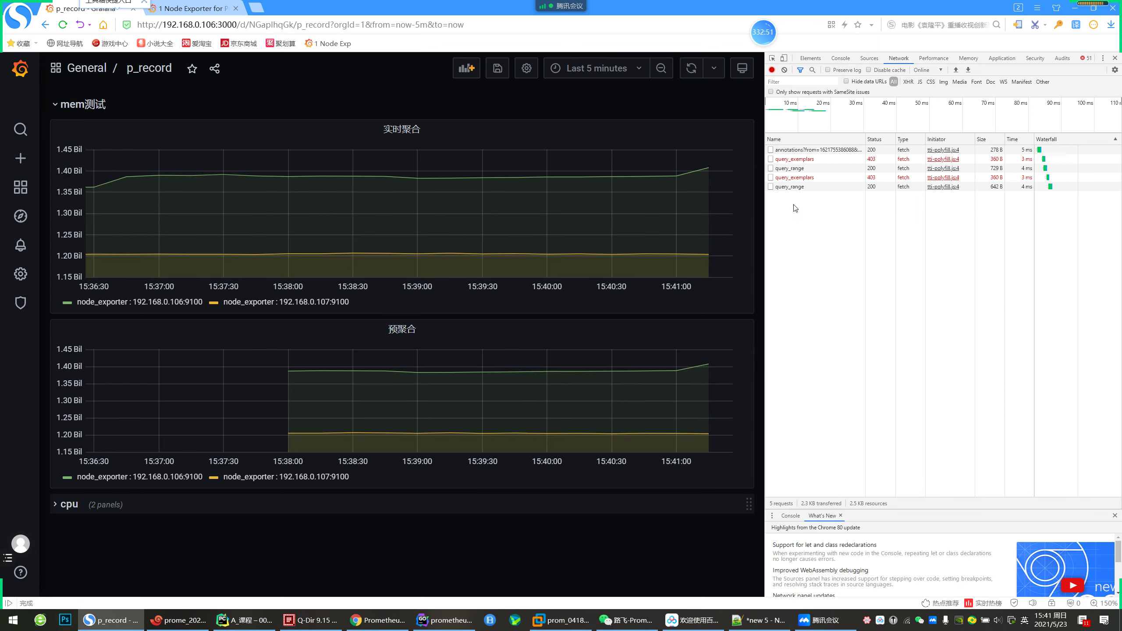
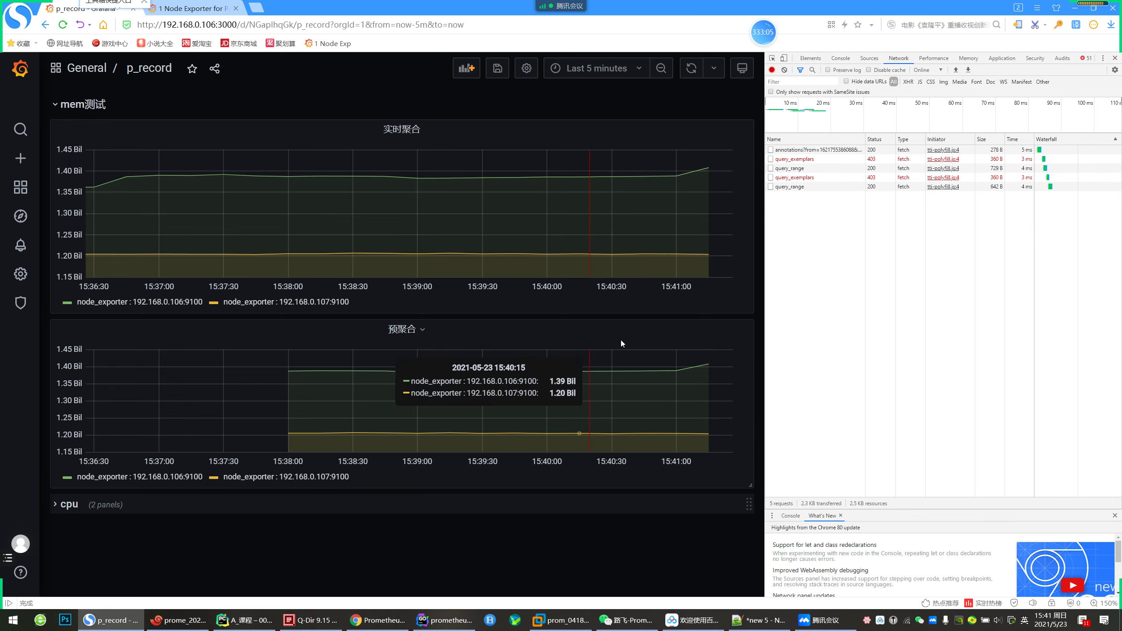
# Examine the two metrics in the memory 实时聚合 panel's query, node_memory_MemTotal_bytes and node_memory_MemAvailable_bytes, and return to the dashboard
pyautogui.click(403, 132)
pyautogui.click(408, 171)
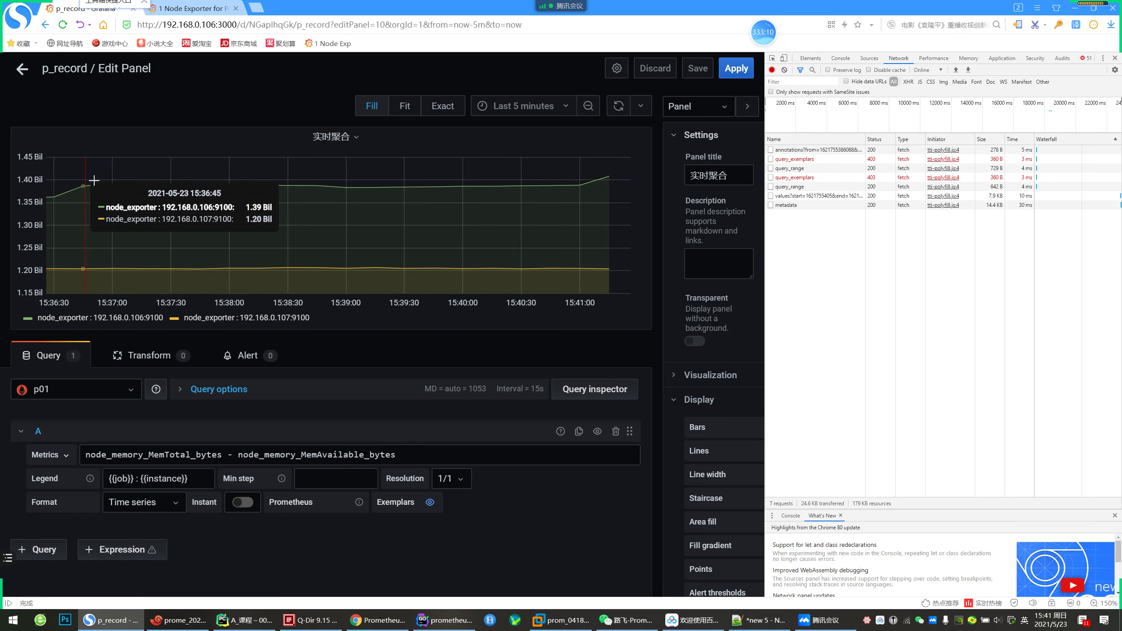
pyautogui.doubleClick(181, 459)
pyautogui.doubleClick(307, 455)
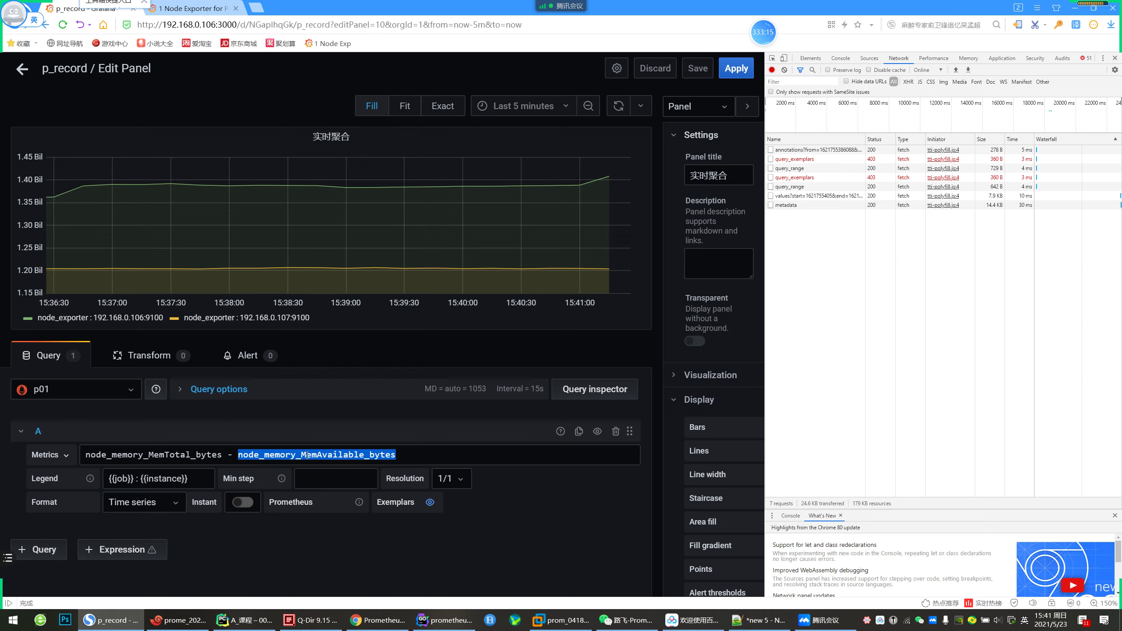
pyautogui.click(21, 68)
# Look at the single-metric query of the memory 预聚合 panel and go back to the dashboard
pyautogui.click(405, 329)
pyautogui.click(409, 363)
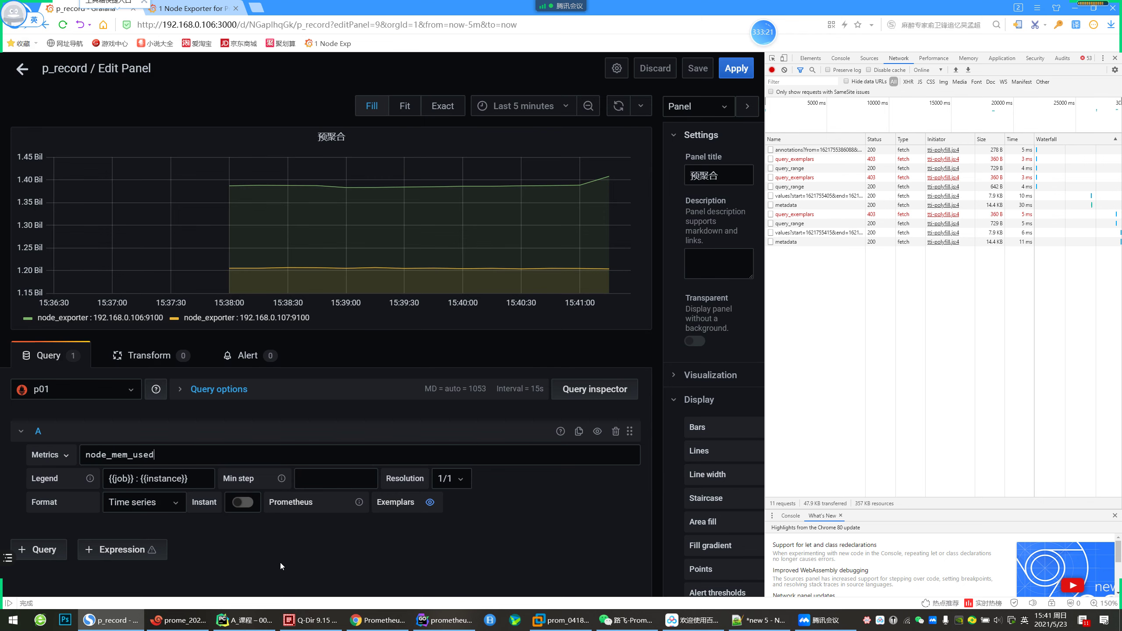
pyautogui.click(22, 68)
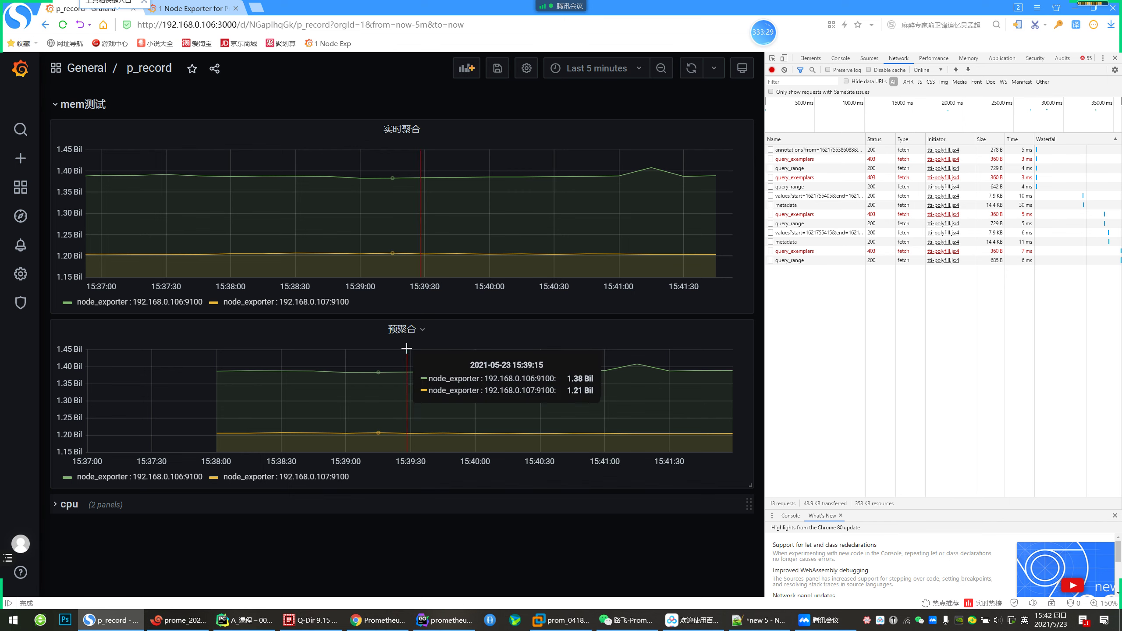
# Reopen the memory 实时聚合 panel, highlight each metric of its subtraction query in turn, and return to the dashboard
pyautogui.click(427, 130)
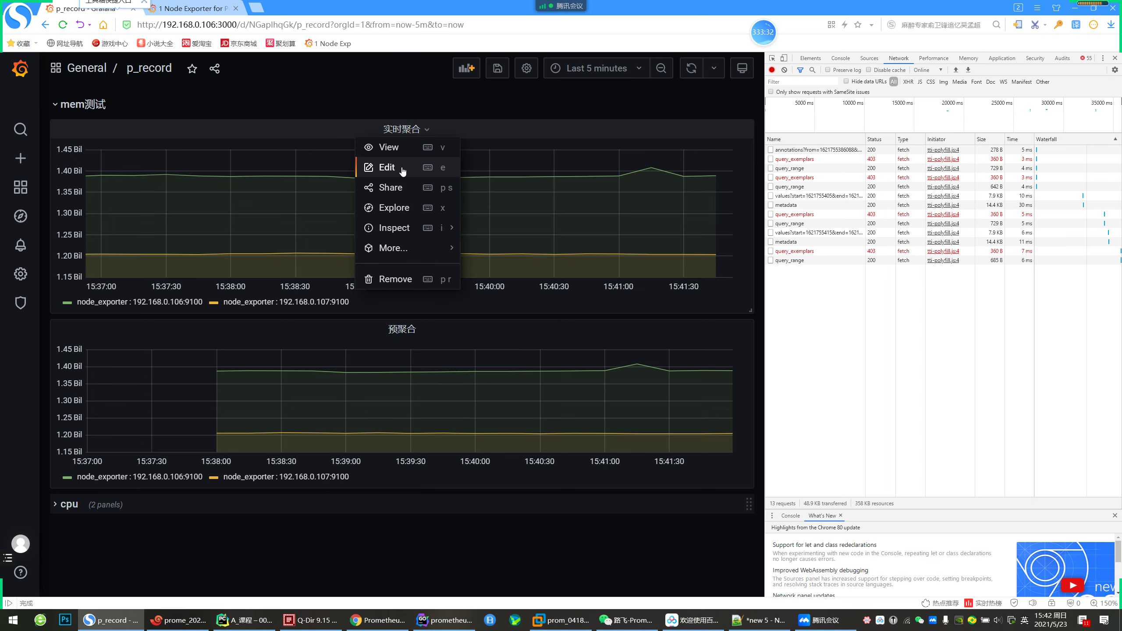
pyautogui.click(403, 168)
pyautogui.doubleClick(183, 456)
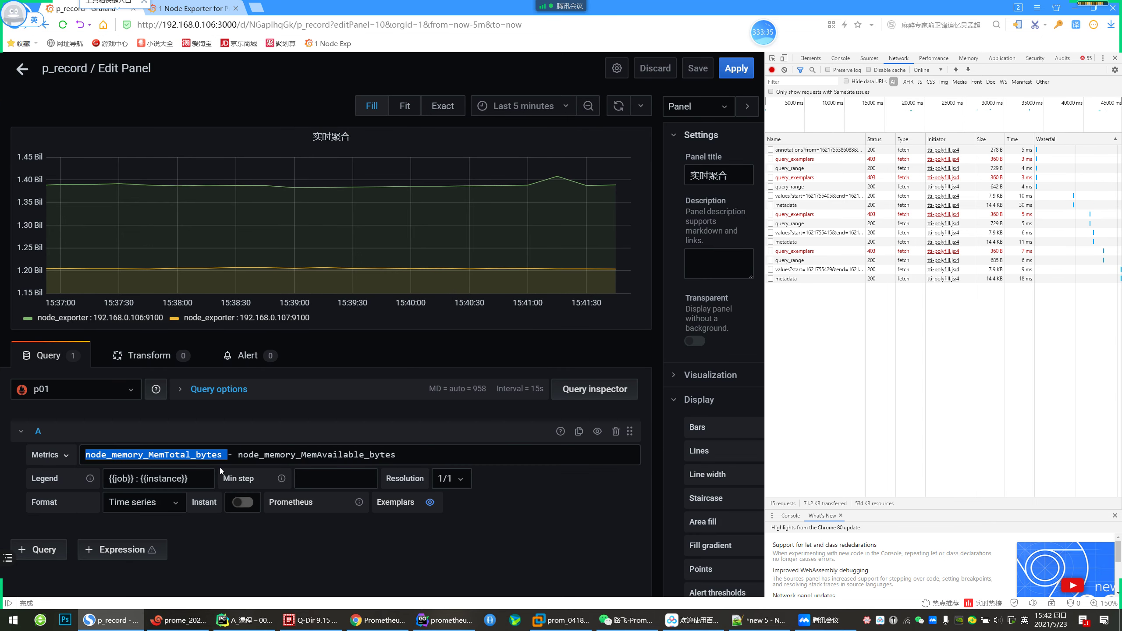
pyautogui.doubleClick(351, 455)
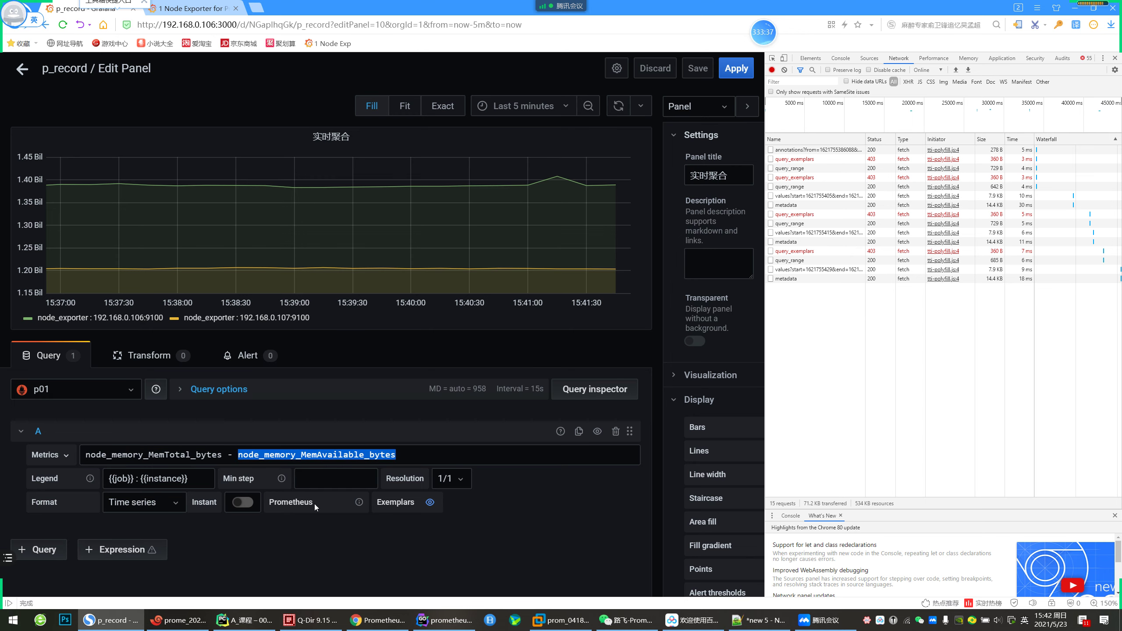
pyautogui.click(22, 68)
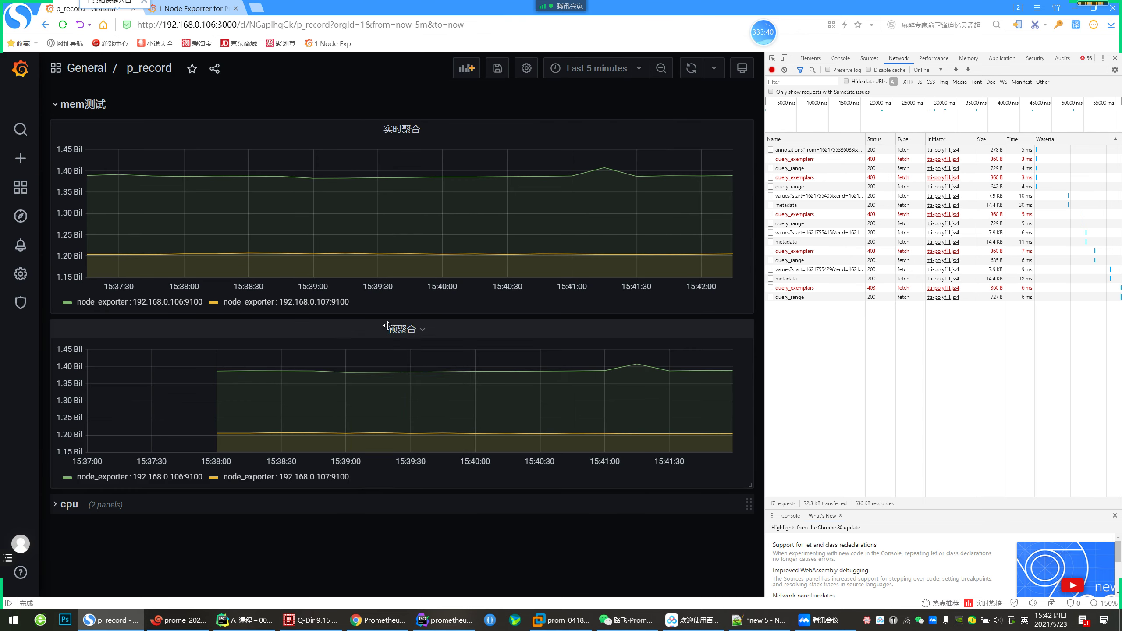
# Open the memory 预聚合 panel for editing and highlight its node_mem_used query expression
pyautogui.click(406, 329)
pyautogui.click(398, 367)
pyautogui.doubleClick(148, 455)
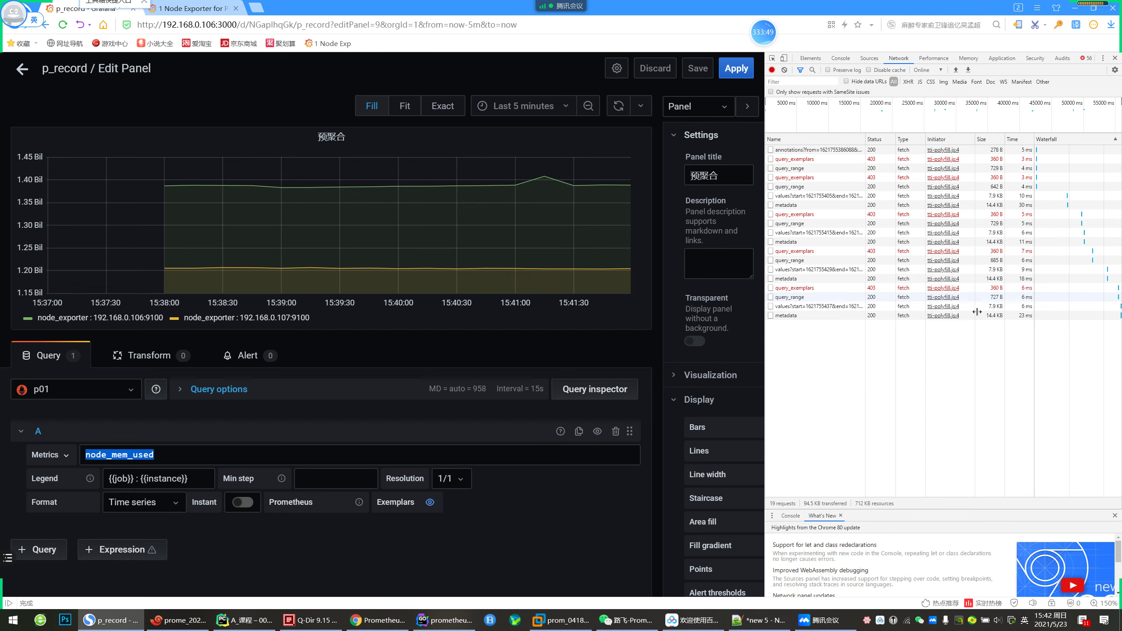
# Switch to PyCharm and open heavy_query_diff.png from the images folder of day05/008_pre_query to view the query time comparison
pyautogui.click(382, 622)
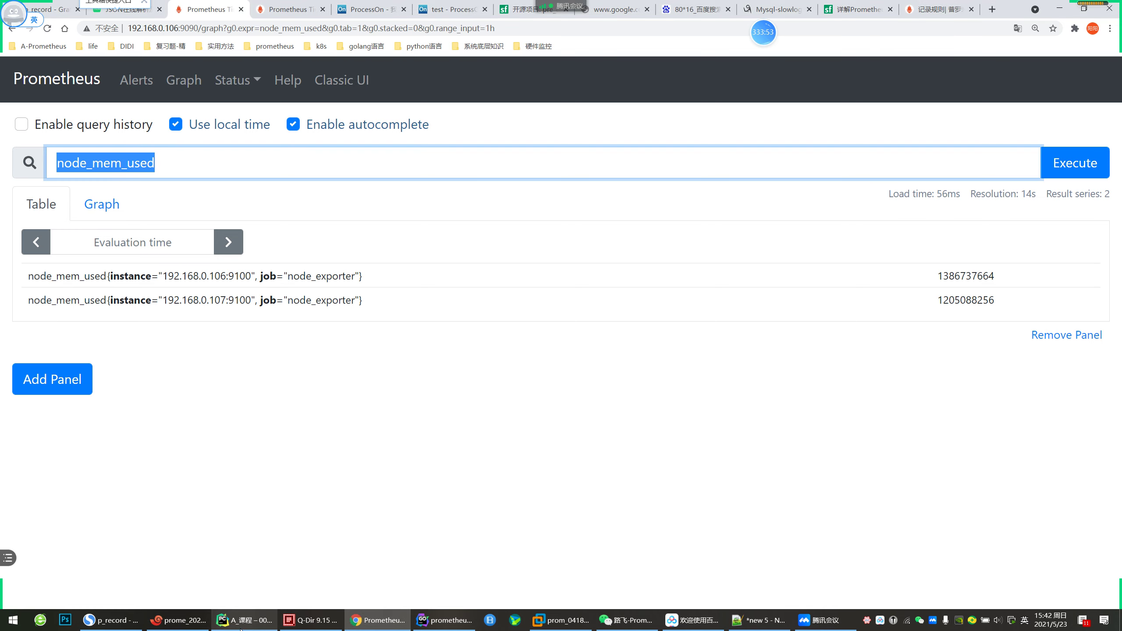
pyautogui.click(245, 620)
pyautogui.scroll(3, 509, 234)
pyautogui.scroll(5, 509, 235)
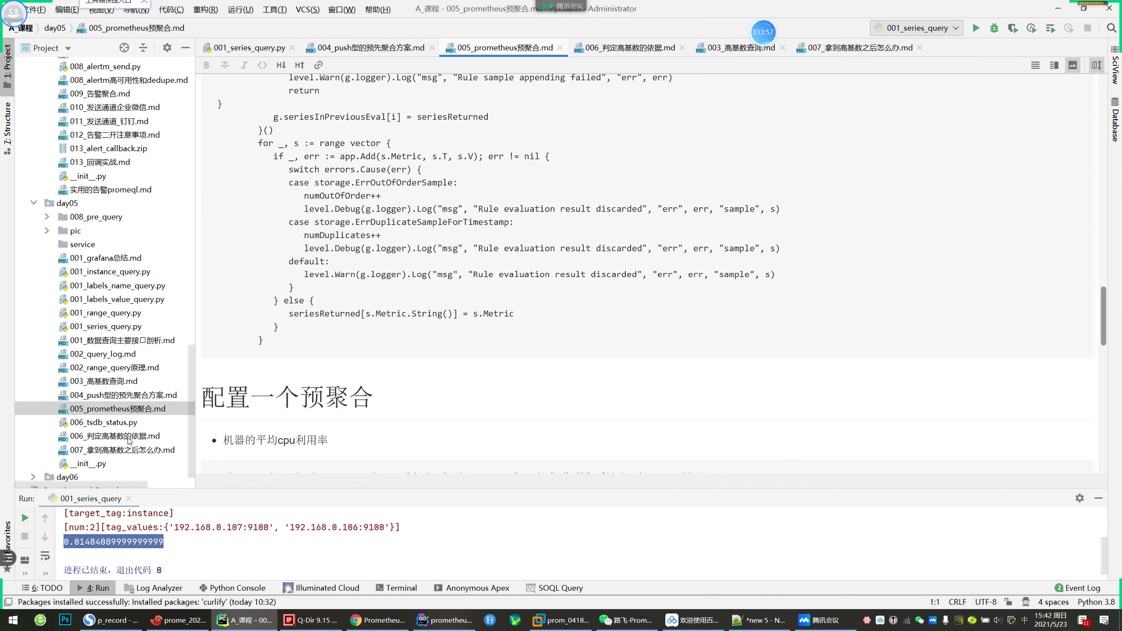
pyautogui.click(55, 219)
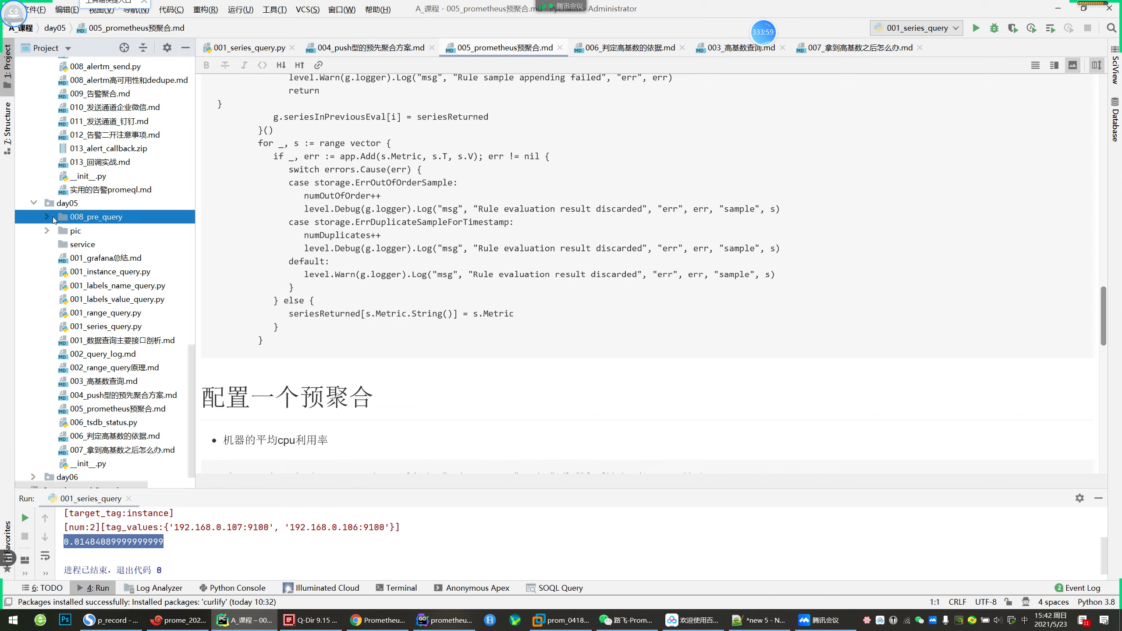
pyautogui.click(49, 218)
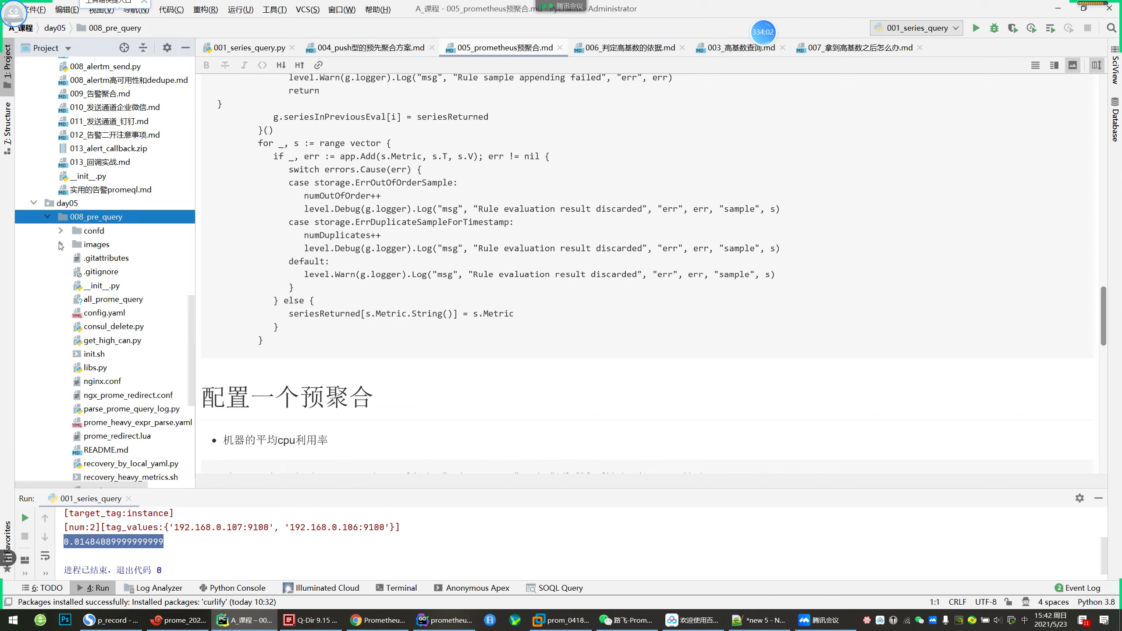
pyautogui.click(62, 245)
pyautogui.doubleClick(124, 272)
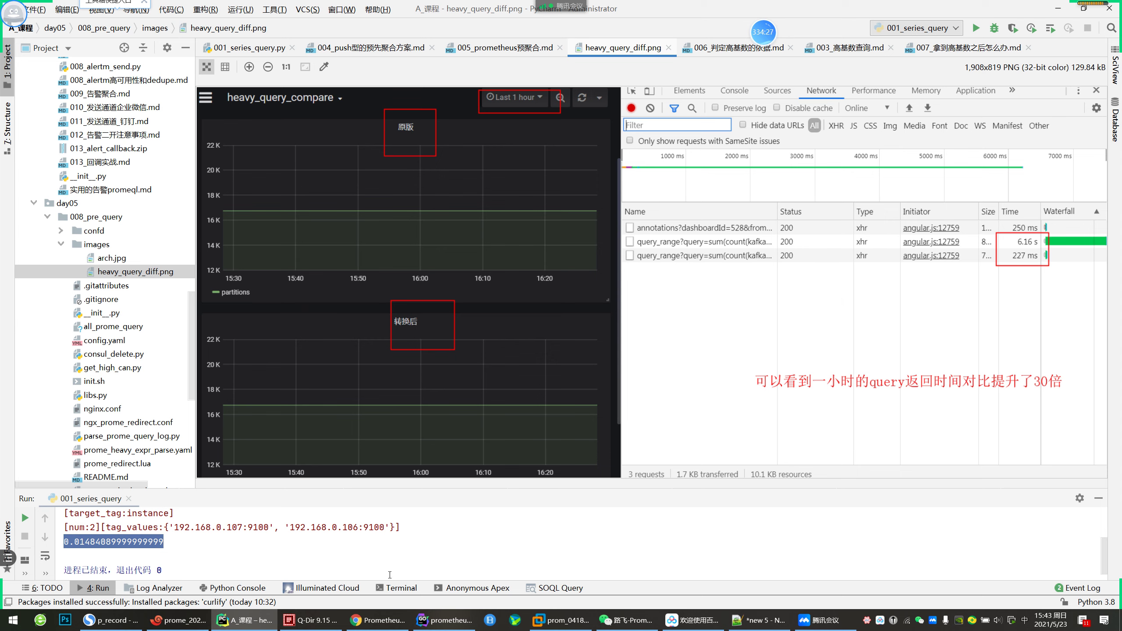
# Close all editor files to the left of heavy_query_diff.png
pyautogui.scroll(-8, 91, 428)
pyautogui.rightClick(638, 40)
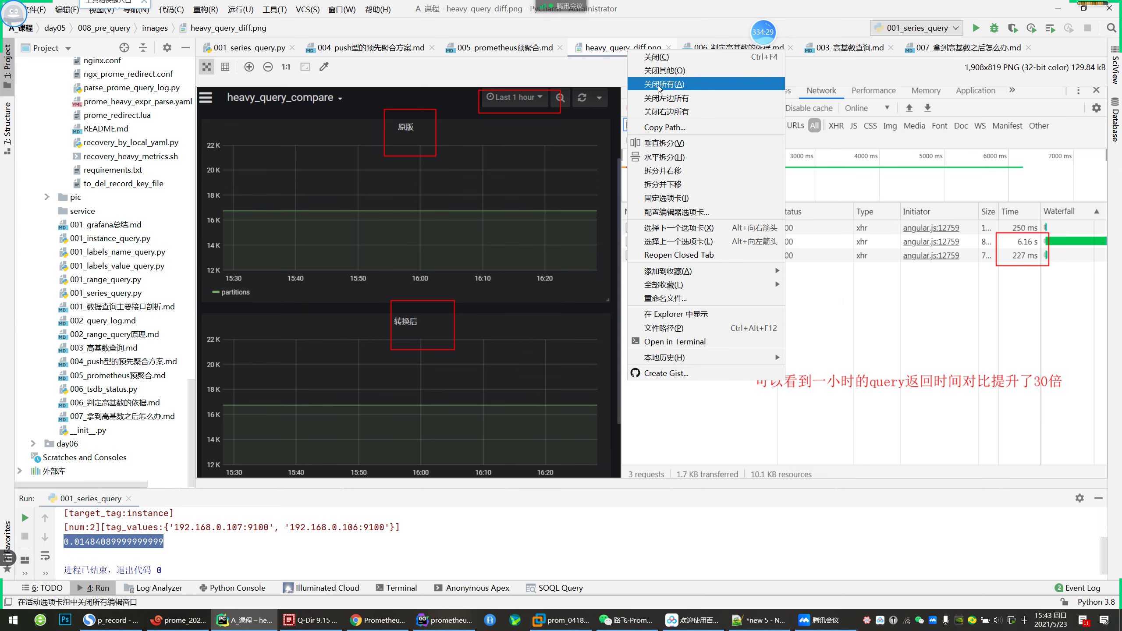
pyautogui.click(662, 94)
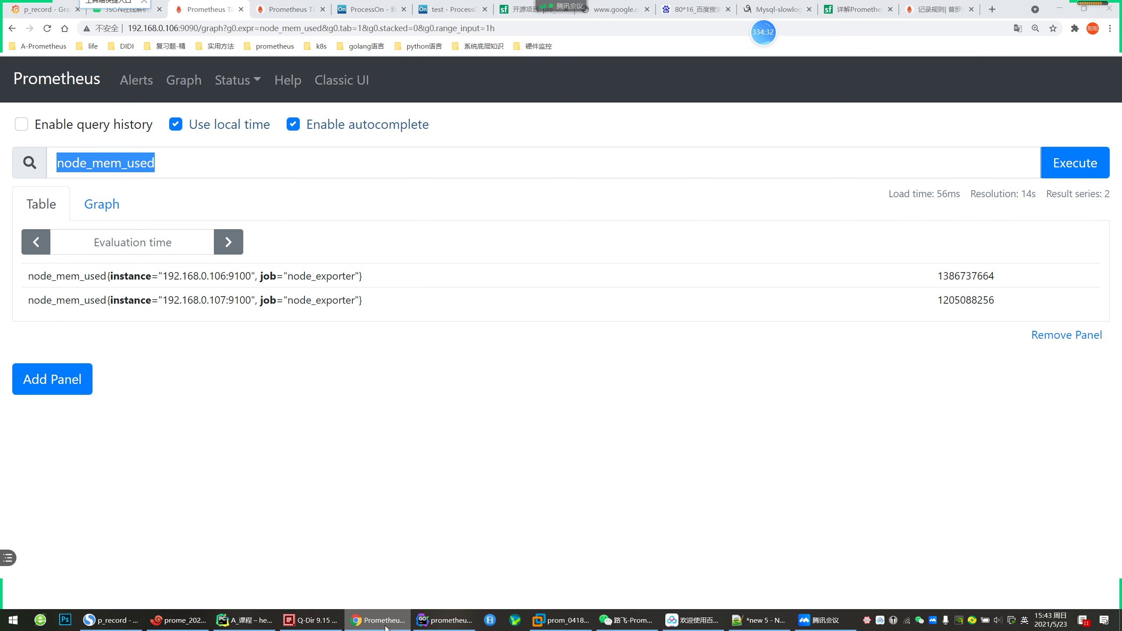
# Switch back to the 预聚合 panel in Grafana and clear the recorded network requests
pyautogui.click(351, 615)
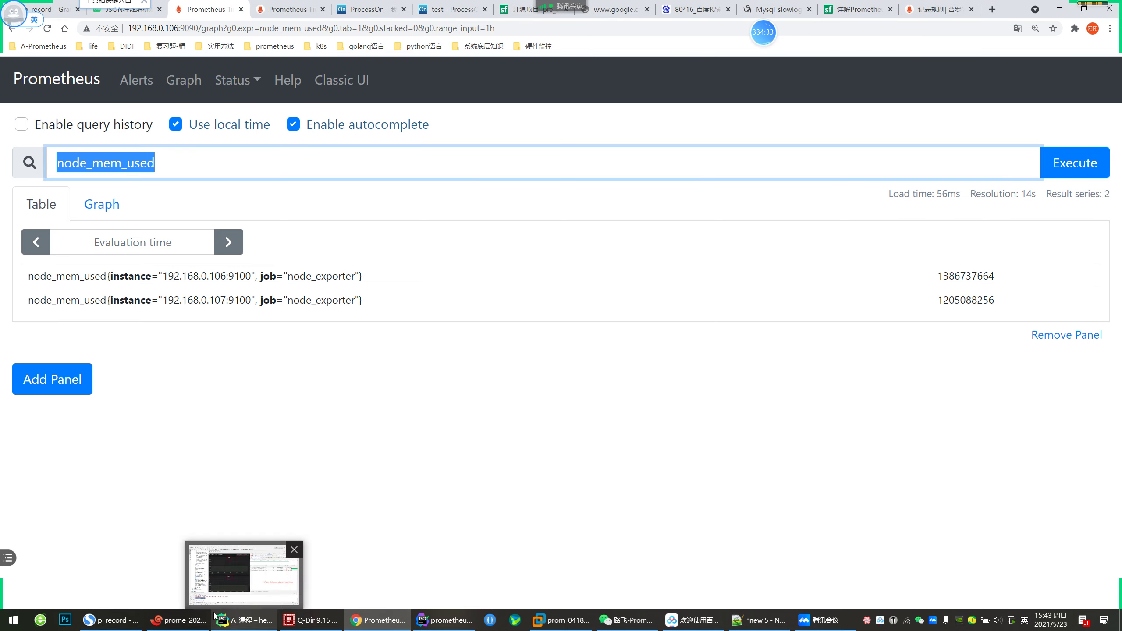
pyautogui.click(177, 619)
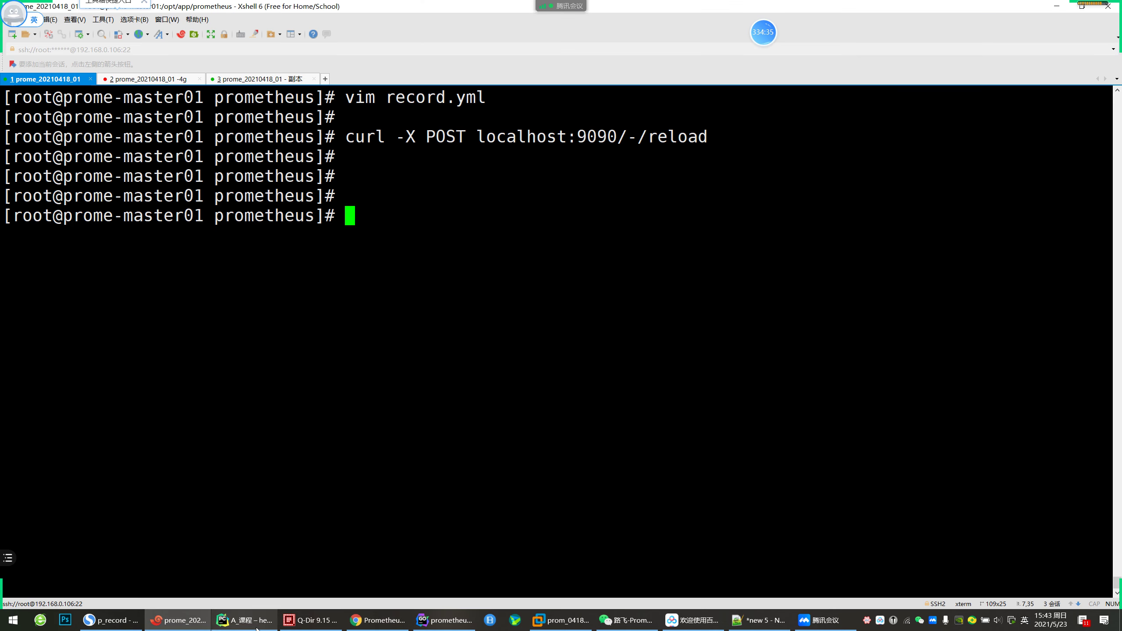
pyautogui.click(378, 619)
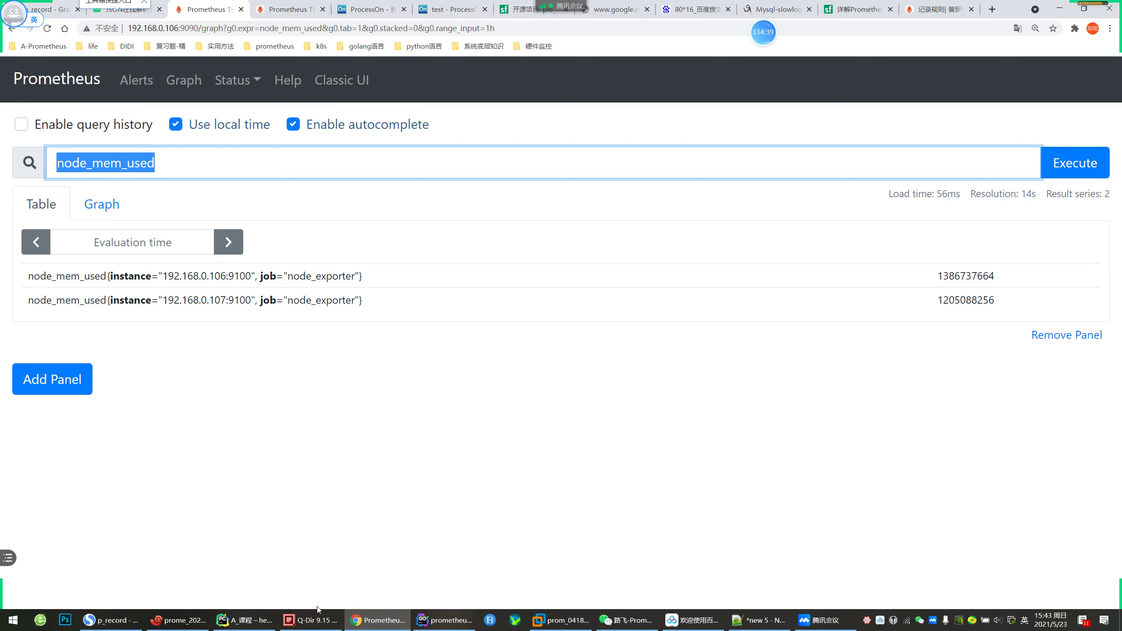
pyautogui.click(120, 624)
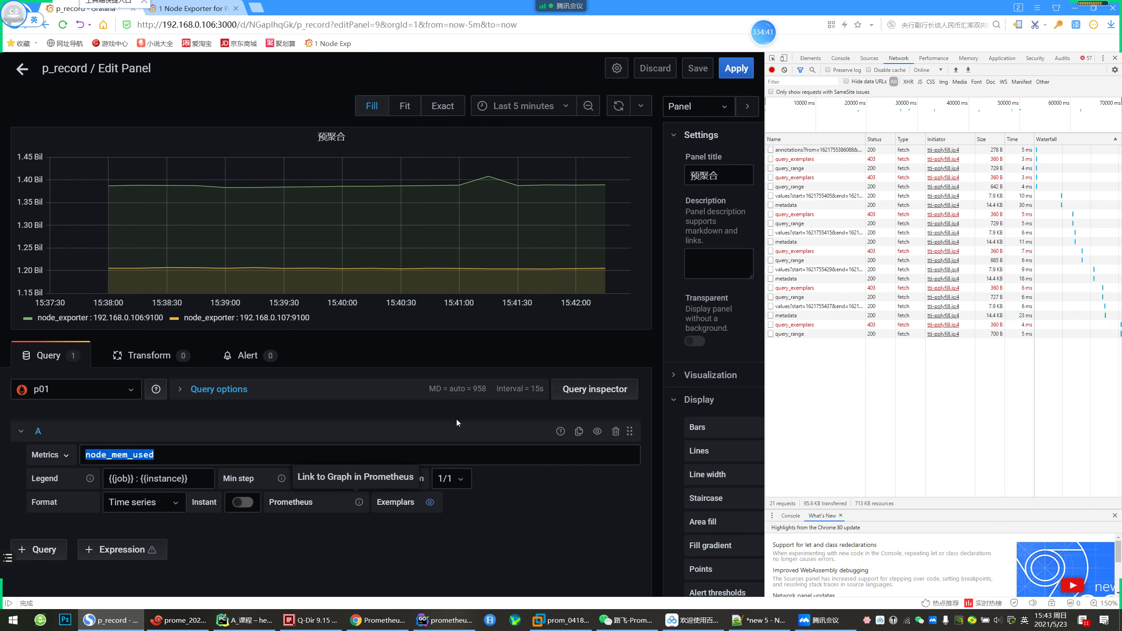
pyautogui.click(789, 75)
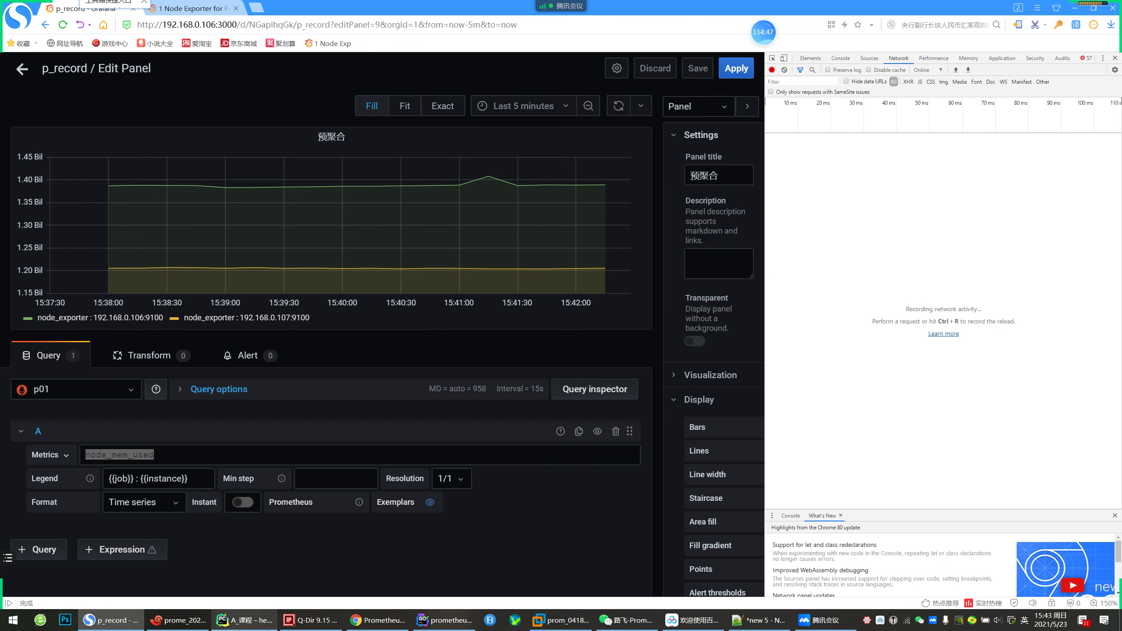
pyautogui.click(244, 620)
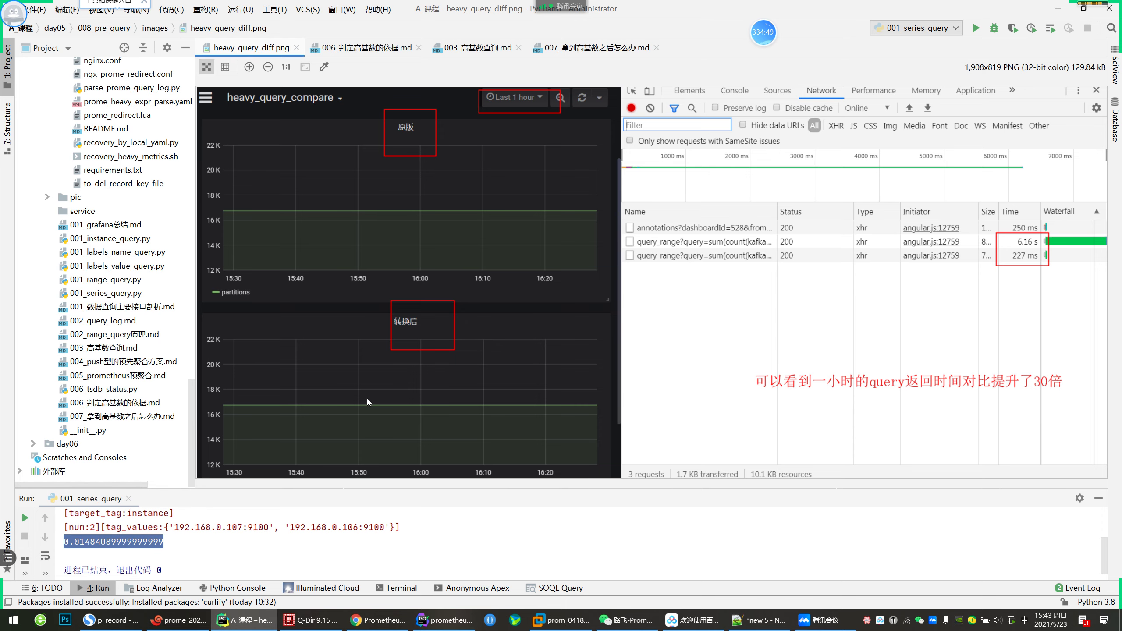
pyautogui.click(178, 620)
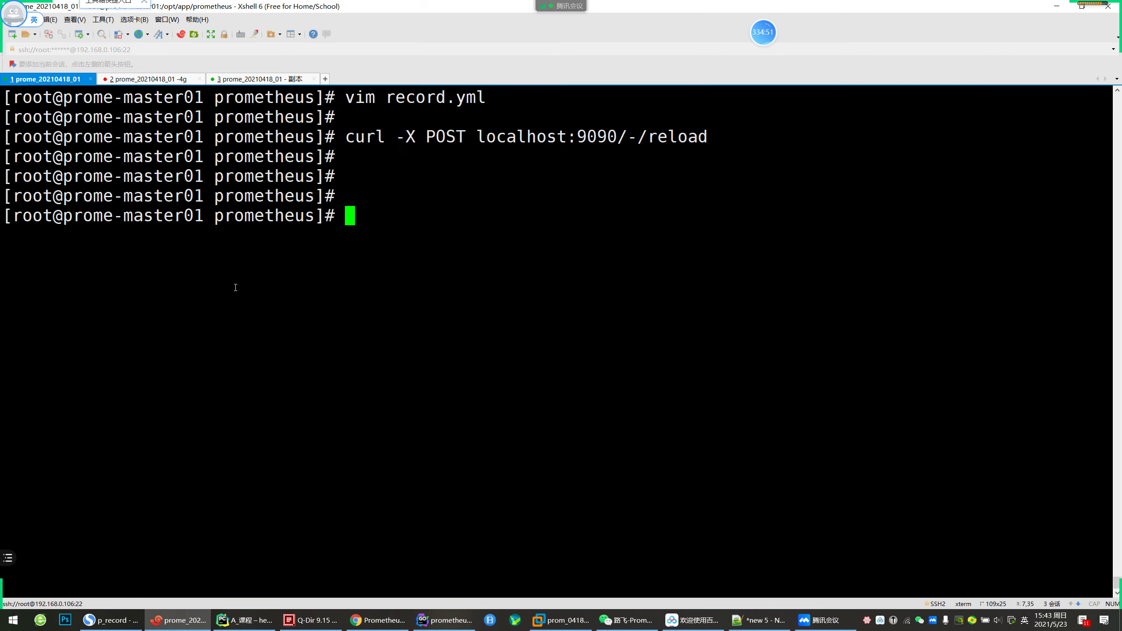
pyautogui.moveTo(235, 287); pyautogui.dragTo(173, 111)
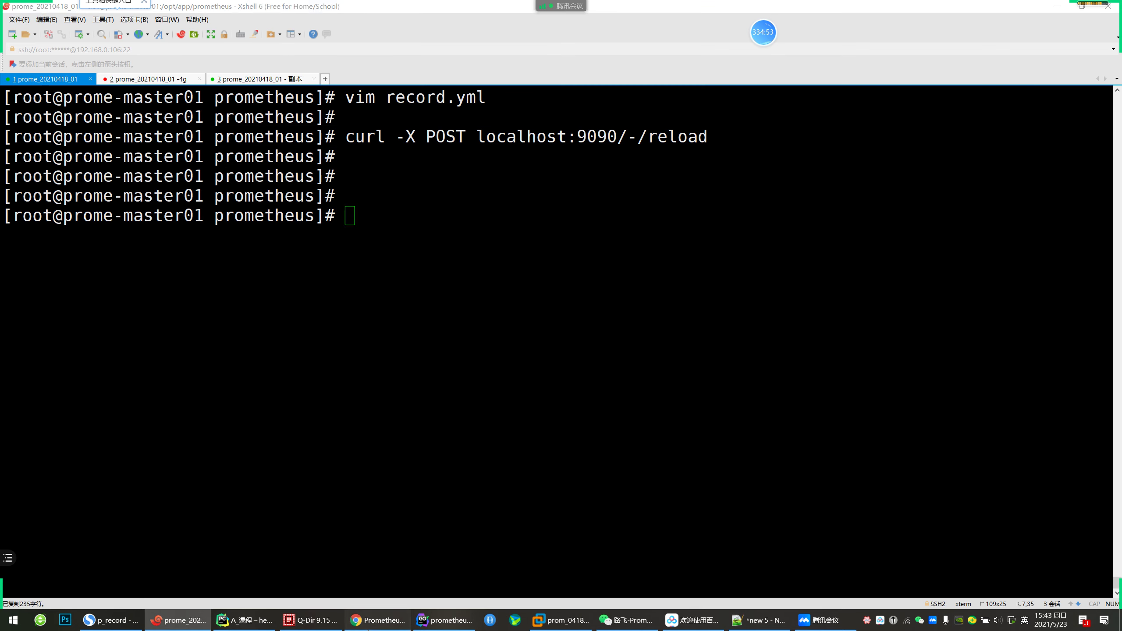
pyautogui.click(377, 620)
# Switch to Grafana, return to the p_record dashboard and refresh its panels to record new query requests
pyautogui.click(113, 620)
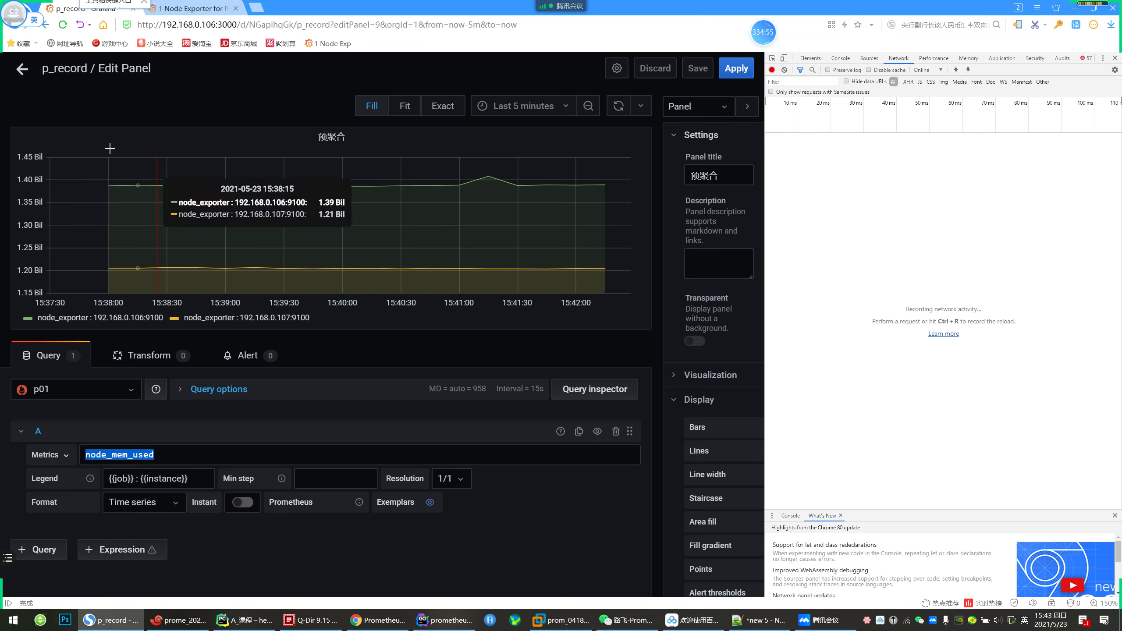
pyautogui.click(22, 68)
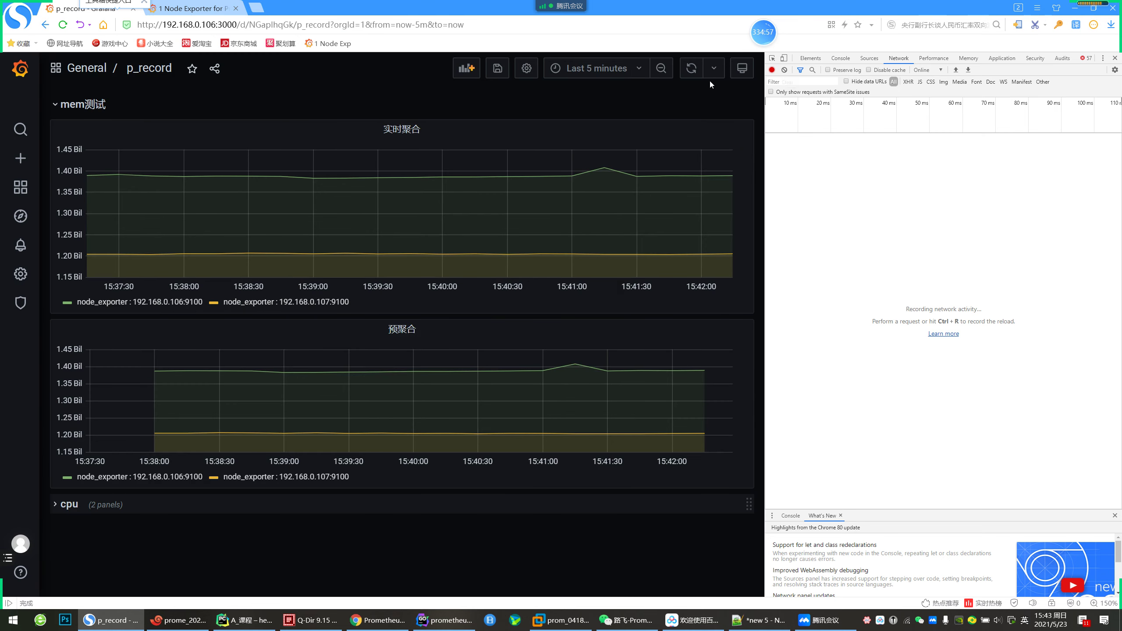
pyautogui.click(691, 68)
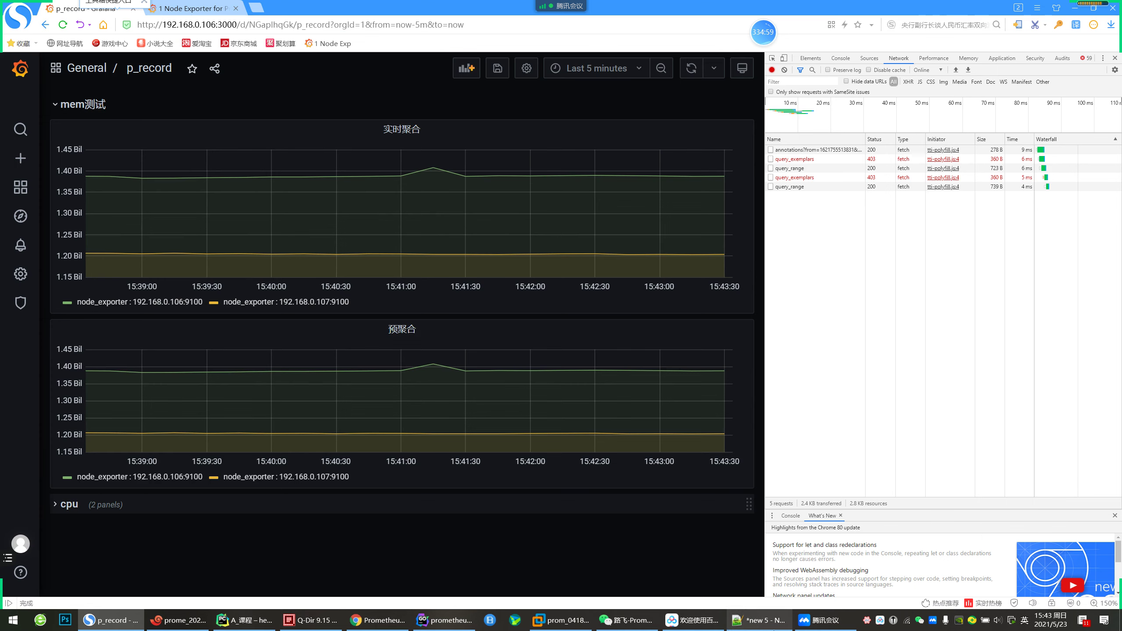
# Read the class group chat, and view the 实时聚合 panel's query before returning to the p_record dashboard
pyautogui.click(627, 621)
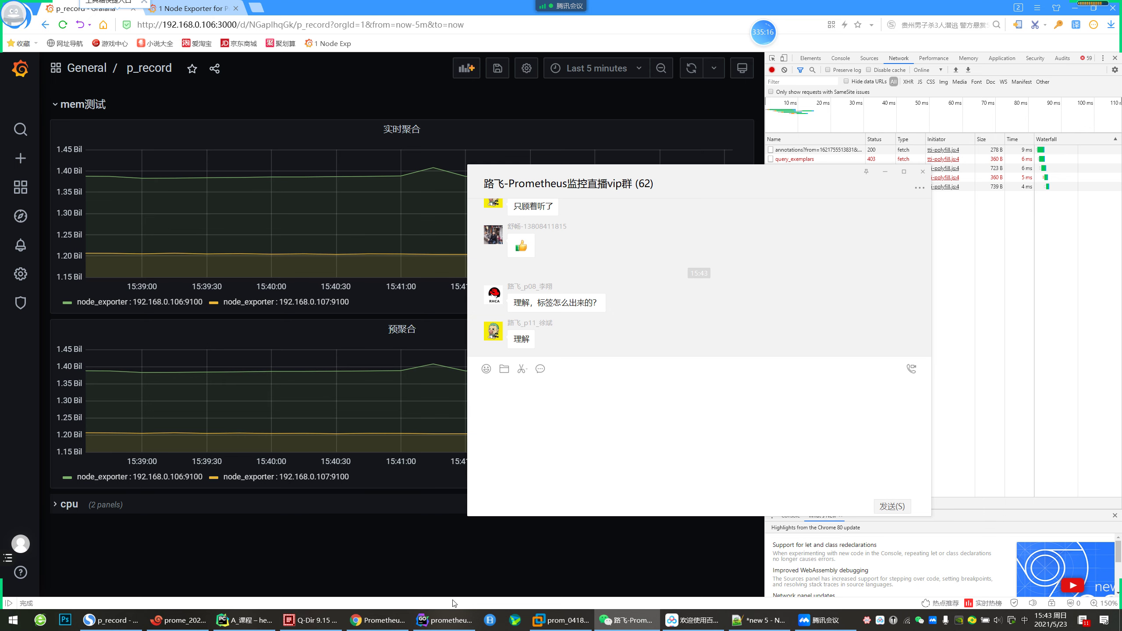
pyautogui.click(298, 544)
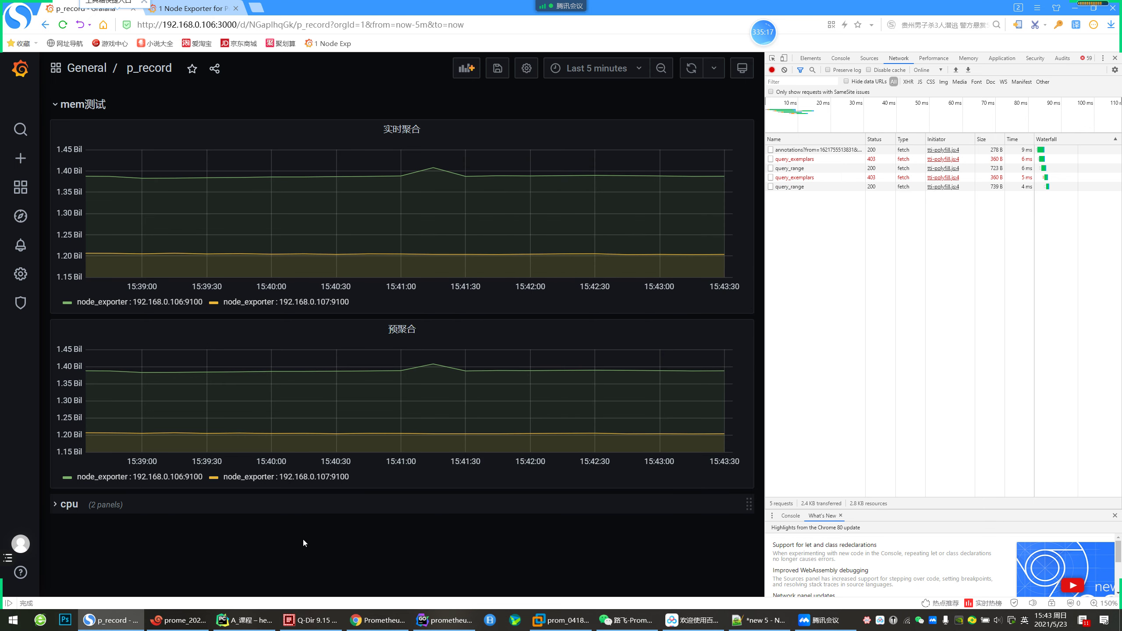
pyautogui.click(401, 129)
pyautogui.click(384, 166)
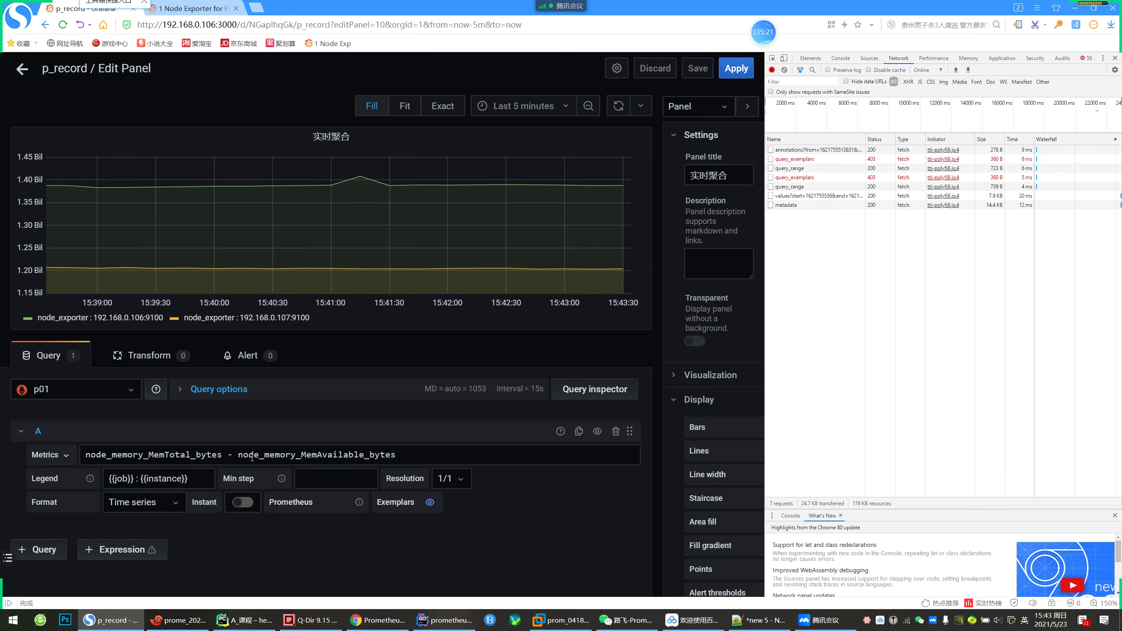
pyautogui.click(22, 69)
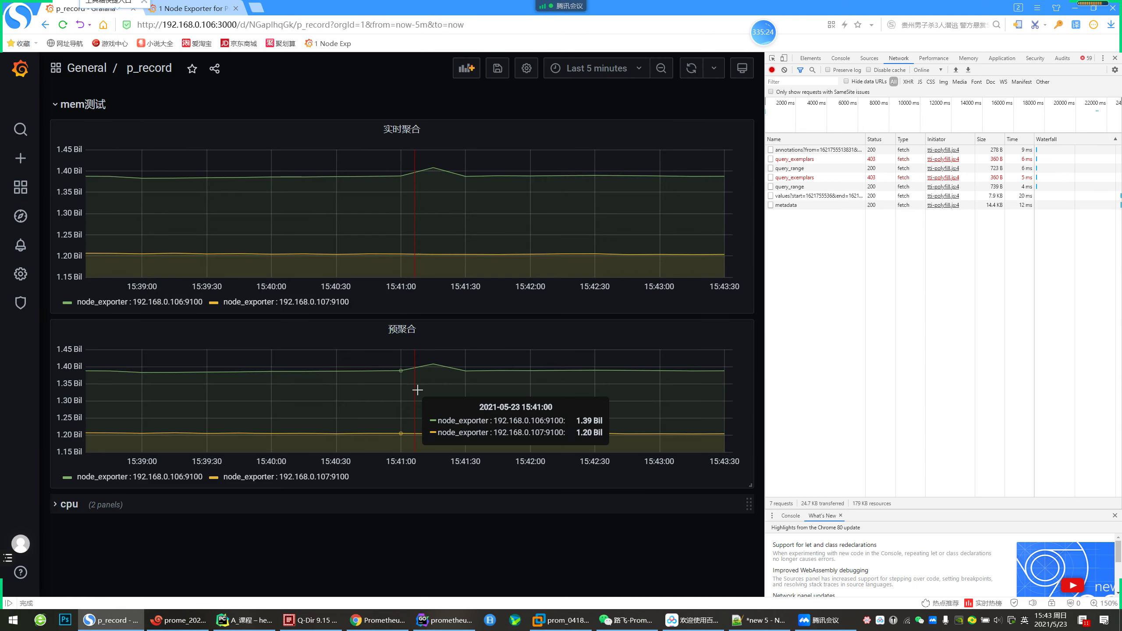
# Switch to GoLand, widen the project tree and open recording.go from the rules folder of the Prometheus source
pyautogui.click(487, 588)
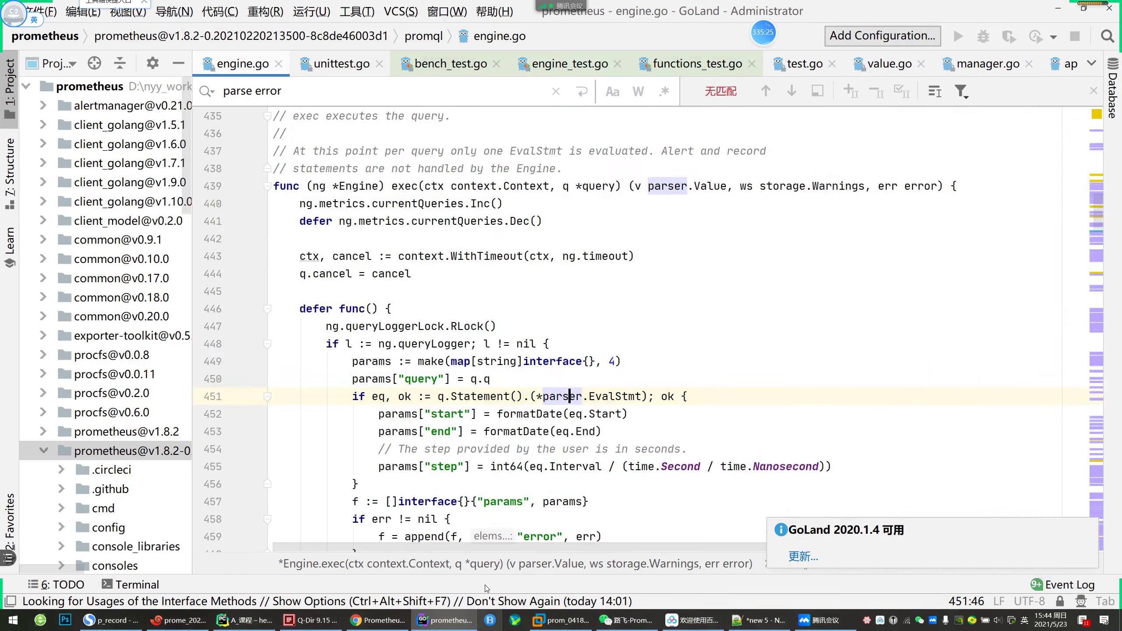
pyautogui.scroll(-9, 354, 531)
pyautogui.scroll(-7, 127, 517)
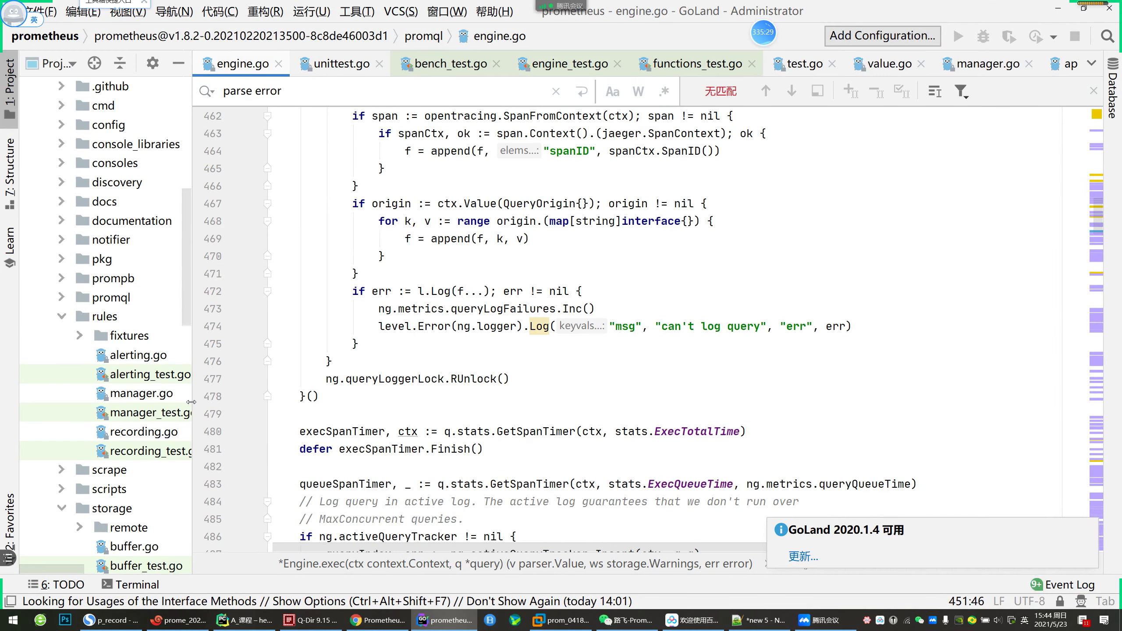
pyautogui.moveTo(190, 402); pyautogui.dragTo(227, 402)
pyautogui.doubleClick(144, 431)
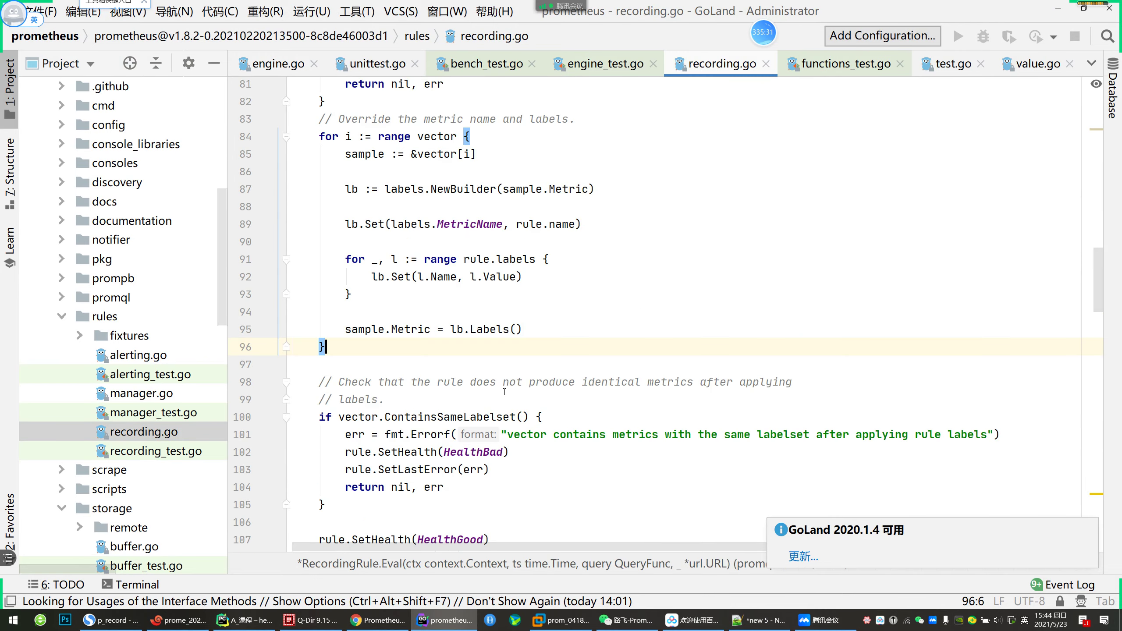
# Examine how the Eval function in recording.go overrides the metric name and labels through the lb label builder
pyautogui.scroll(9, 502, 389)
pyautogui.scroll(-6, 508, 382)
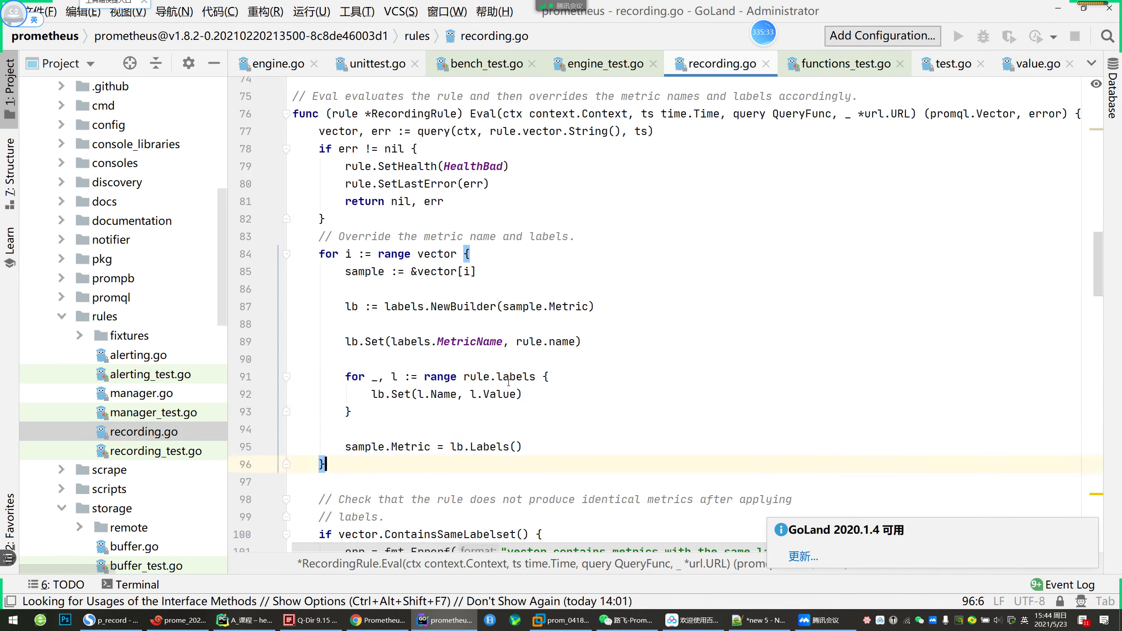
pyautogui.scroll(-20, 508, 382)
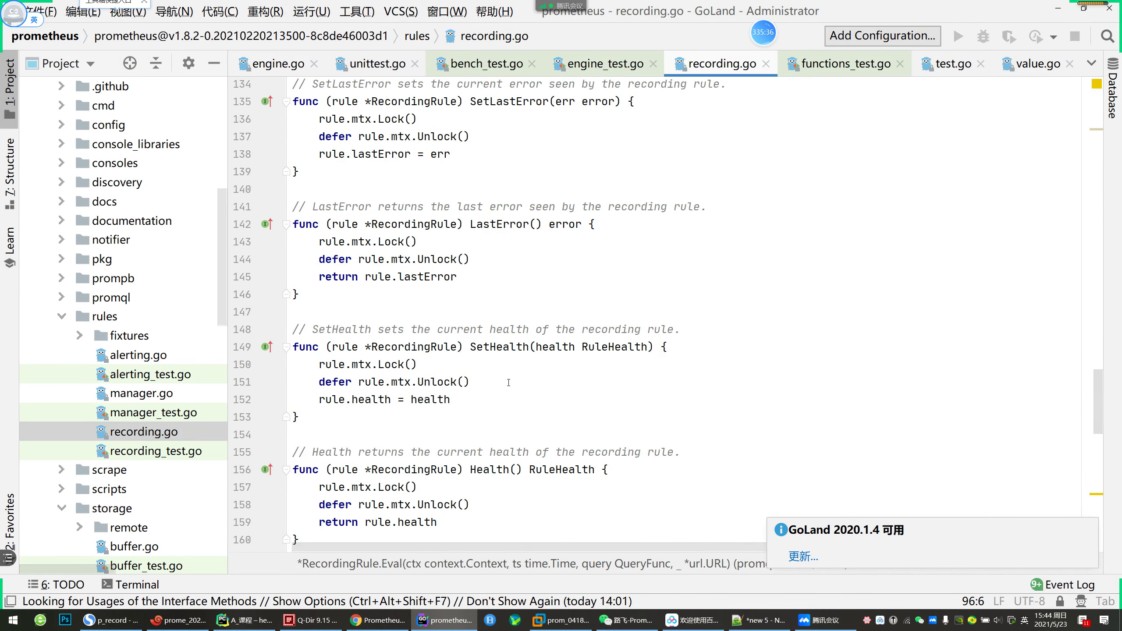
pyautogui.scroll(16, 509, 382)
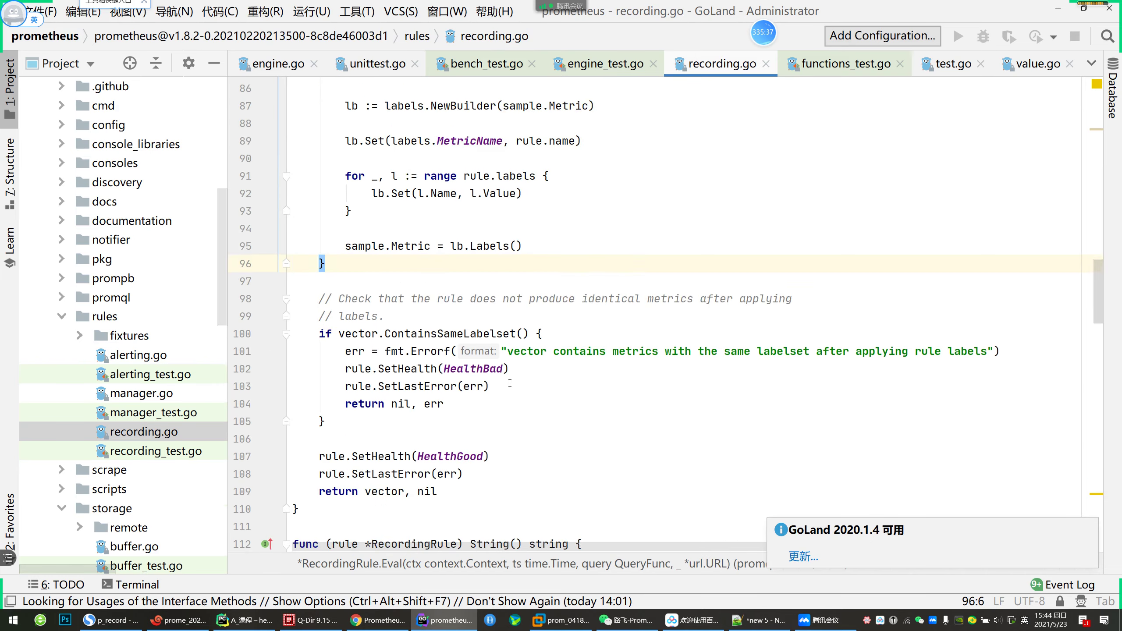
pyautogui.scroll(2, 510, 383)
pyautogui.scroll(1, 410, 320)
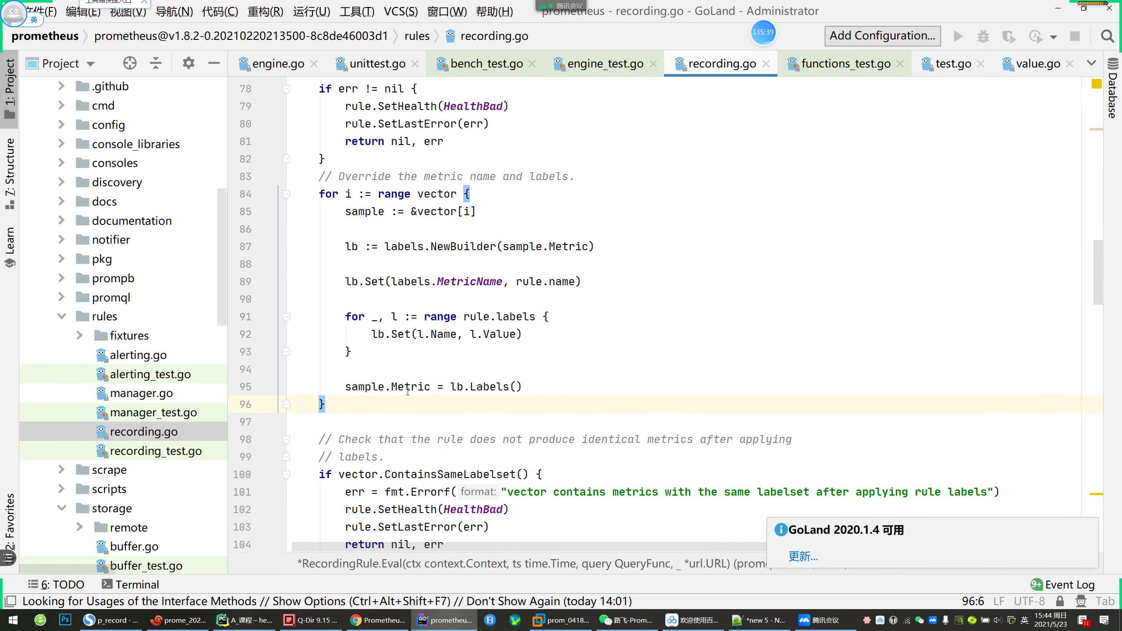
pyautogui.scroll(2, 408, 391)
pyautogui.moveTo(374, 308); pyautogui.dragTo(310, 430)
pyautogui.doubleClick(442, 281)
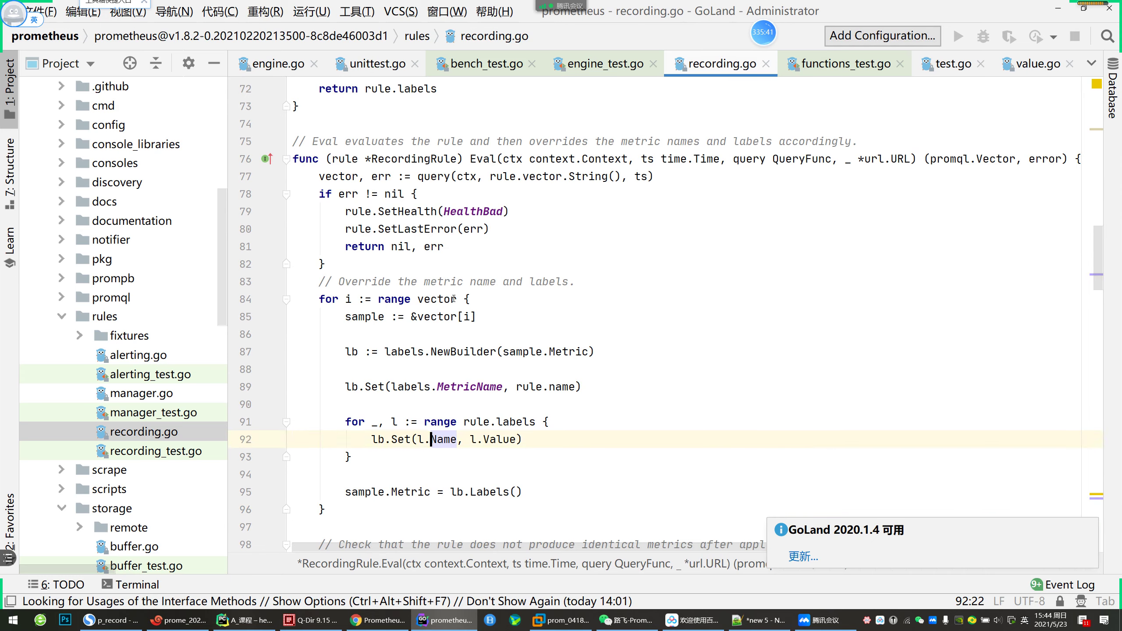
pyautogui.click(493, 287)
pyautogui.doubleClick(351, 352)
pyautogui.scroll(2, 470, 279)
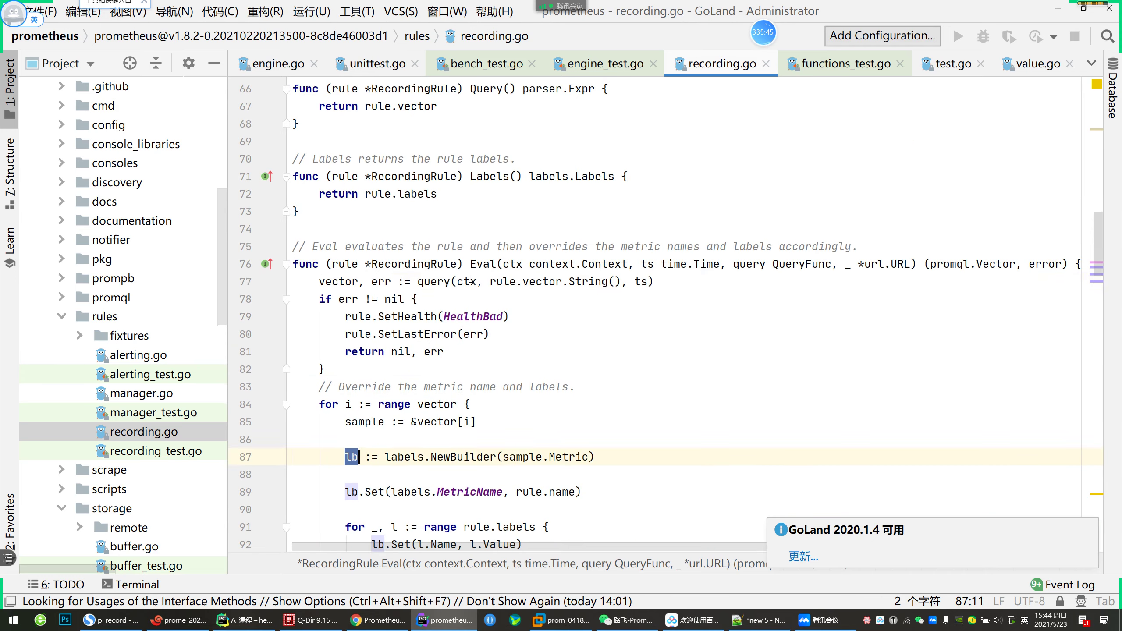
# Examine the query call, the lb.Labels() assignment and the duplicate labelset check in the recording rule's Eval function
pyautogui.click(442, 290)
pyautogui.click(338, 283)
pyautogui.scroll(-4, 338, 283)
pyautogui.moveTo(384, 246); pyautogui.dragTo(506, 371)
pyautogui.click(476, 387)
pyautogui.scroll(-3, 467, 436)
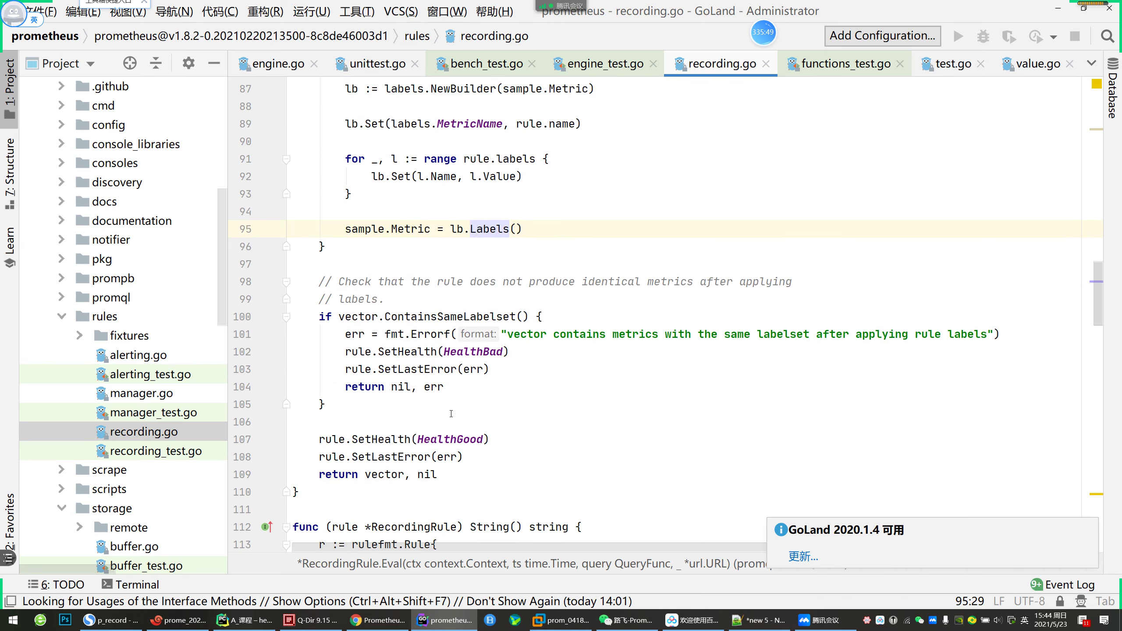
pyautogui.scroll(8, 445, 470)
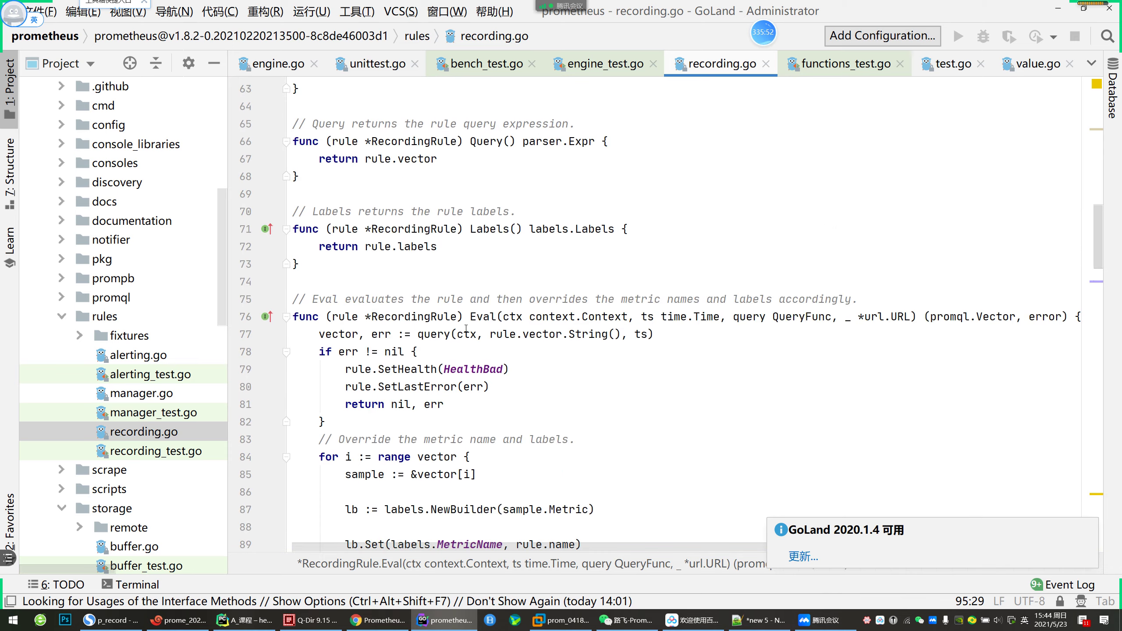
pyautogui.scroll(-8, 481, 323)
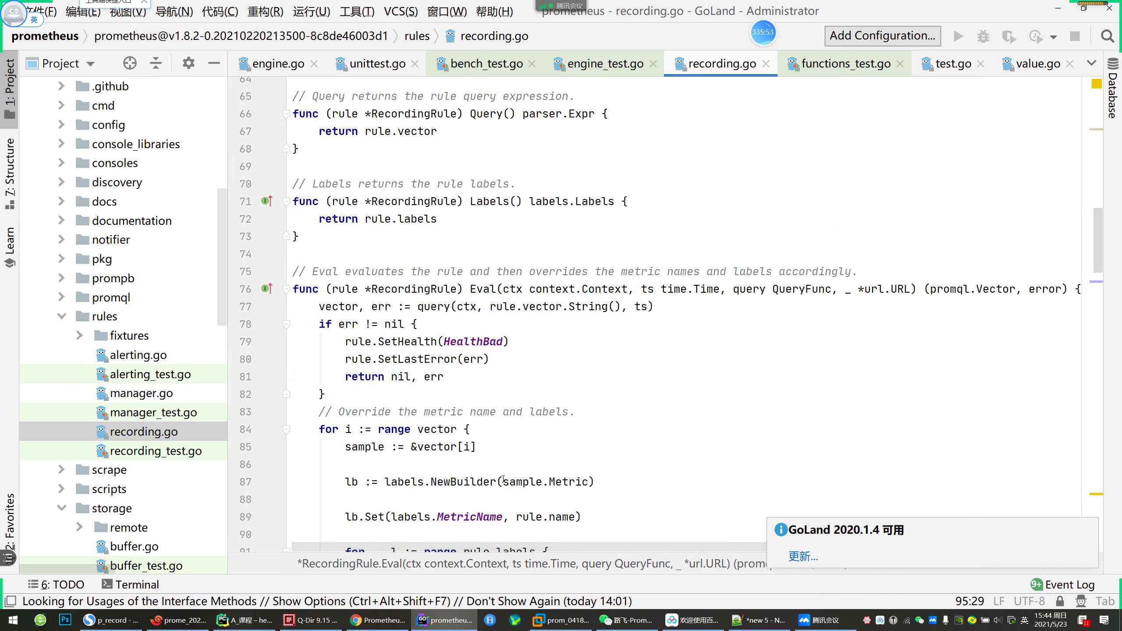
pyautogui.scroll(3, 502, 476)
pyautogui.scroll(3, 545, 401)
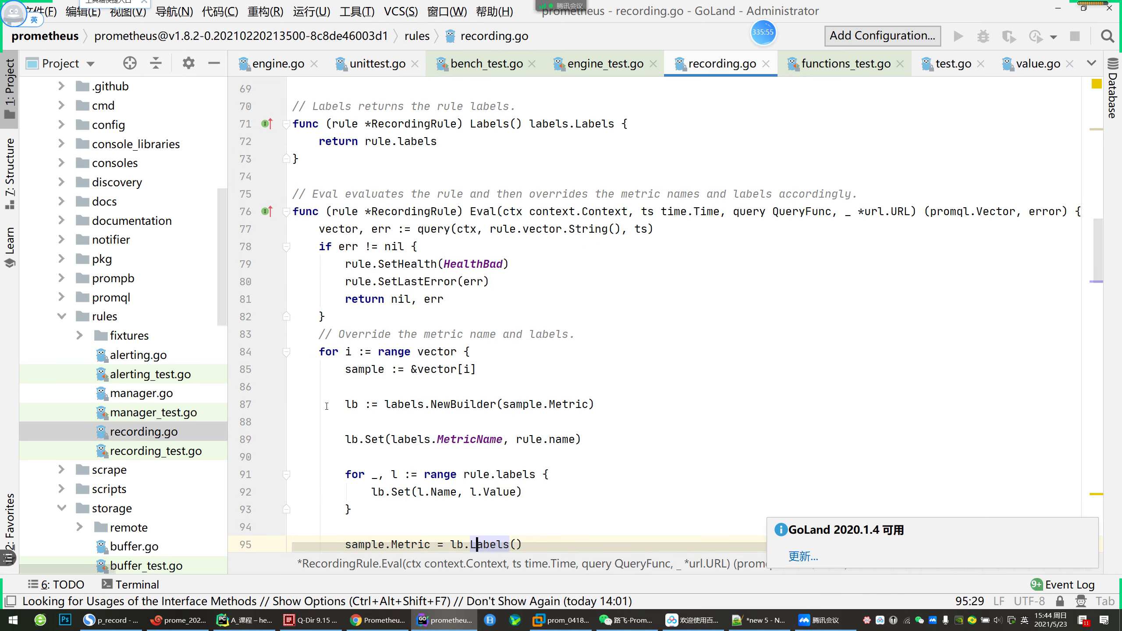
# Open manager.go from the rules folder and locate the rule evaluation and sample appending code in Group.Eval
pyautogui.doubleClick(142, 393)
pyautogui.scroll(-3, 519, 432)
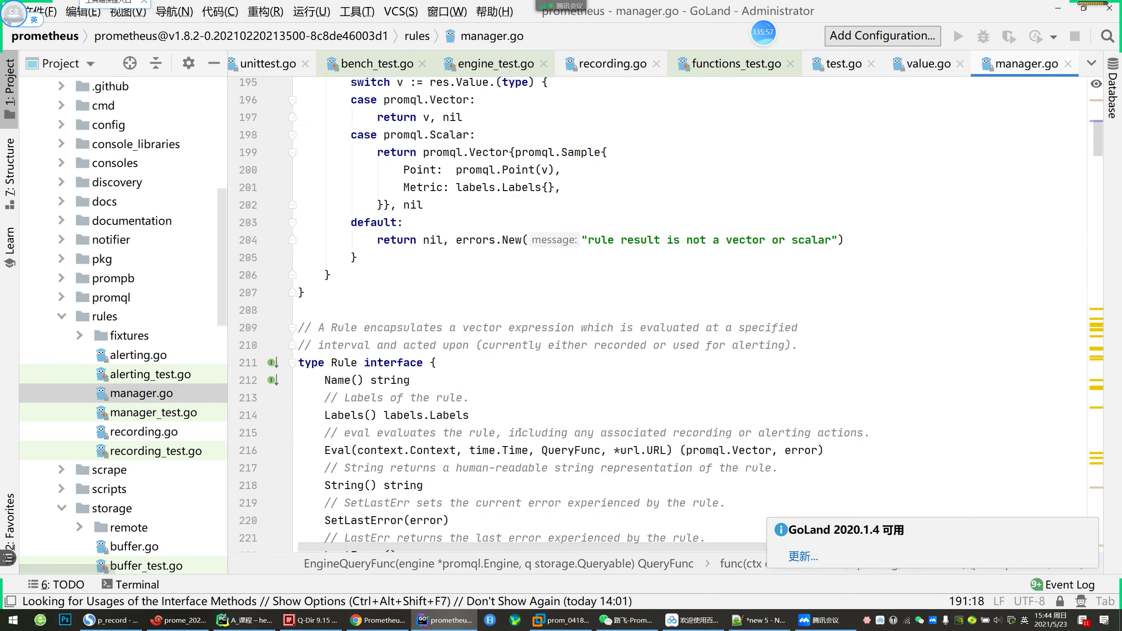
pyautogui.scroll(-7, 520, 433)
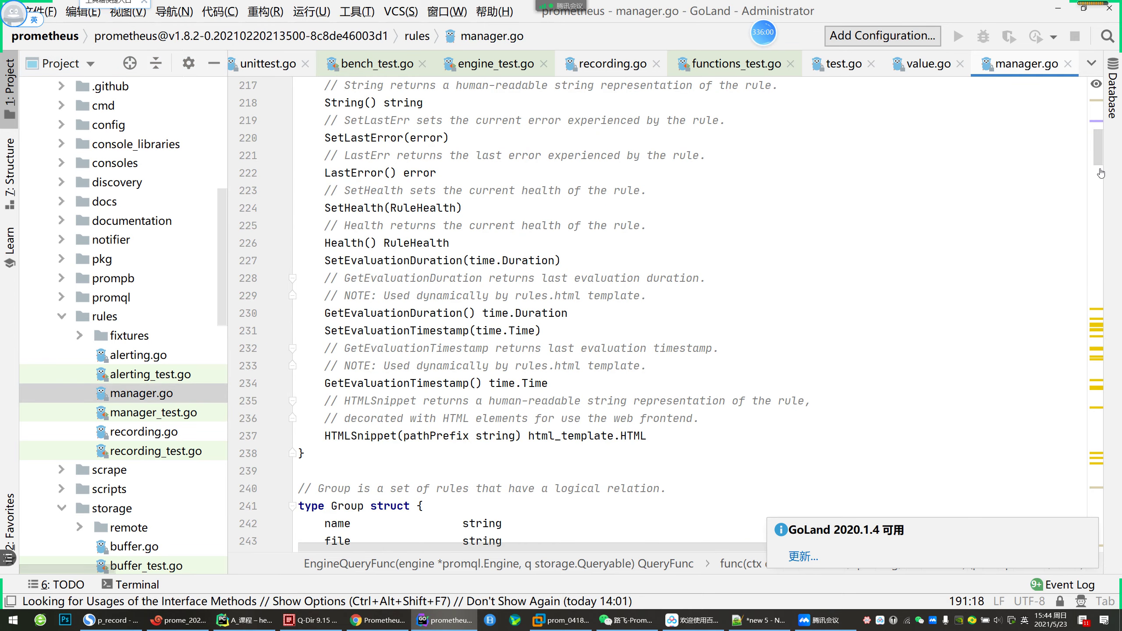
pyautogui.press('F2')
pyautogui.scroll(3, 884, 334)
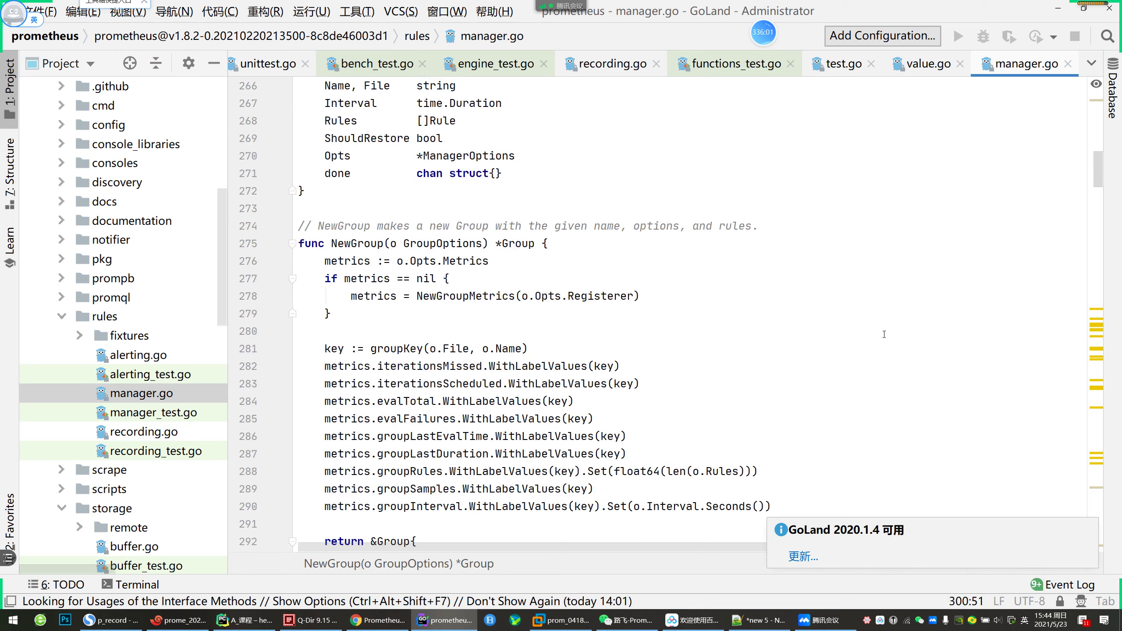
pyautogui.moveTo(1092, 178); pyautogui.dragTo(1093, 305)
pyautogui.scroll(-10, 561, 459)
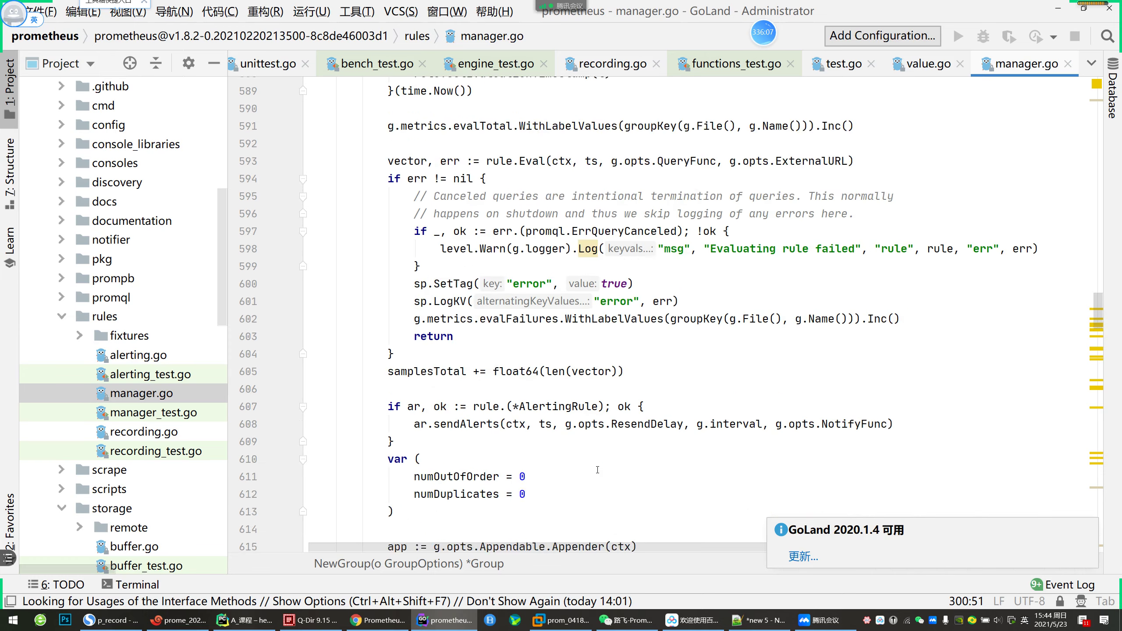
pyautogui.scroll(-3, 561, 459)
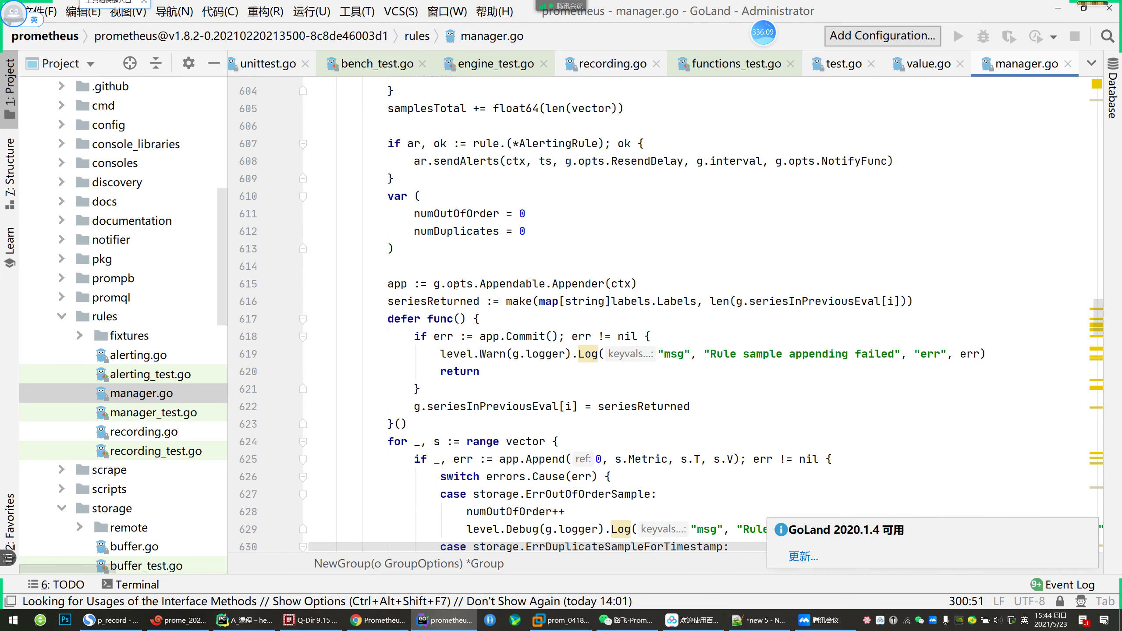
pyautogui.scroll(-2, 467, 371)
pyautogui.scroll(4, 467, 371)
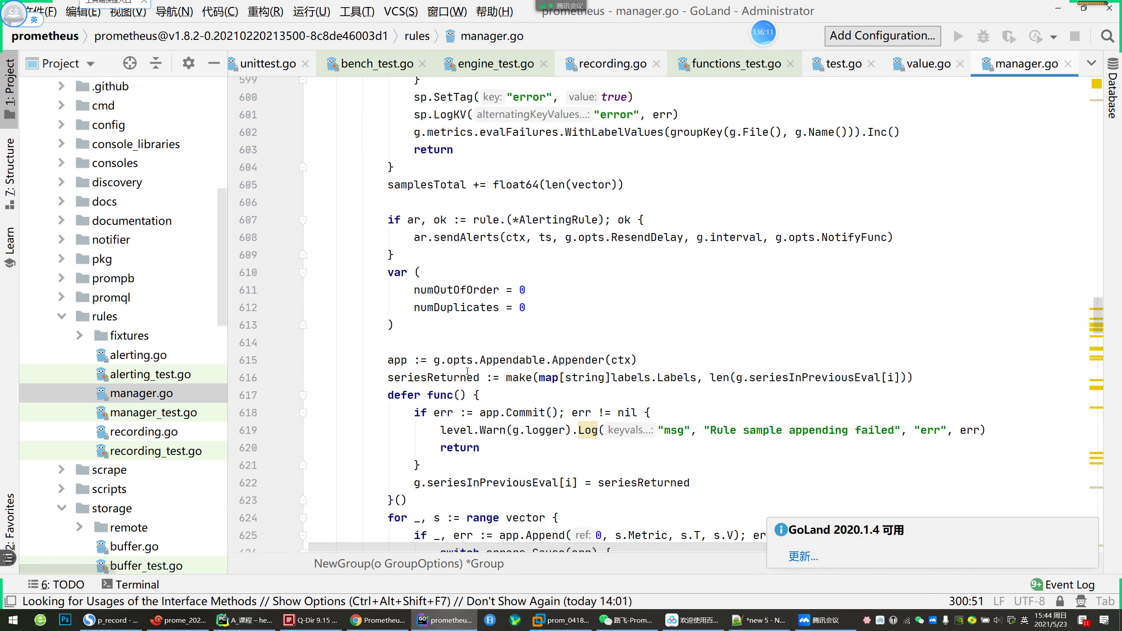
# Examine the AlertingRule branch in Group.Eval and its sendAlerts definition in alerting.go, returning to manager.go
pyautogui.moveTo(410, 257); pyautogui.dragTo(645, 249)
pyautogui.click(514, 266)
pyautogui.moveTo(410, 255); pyautogui.dragTo(644, 249)
pyautogui.click(453, 266)
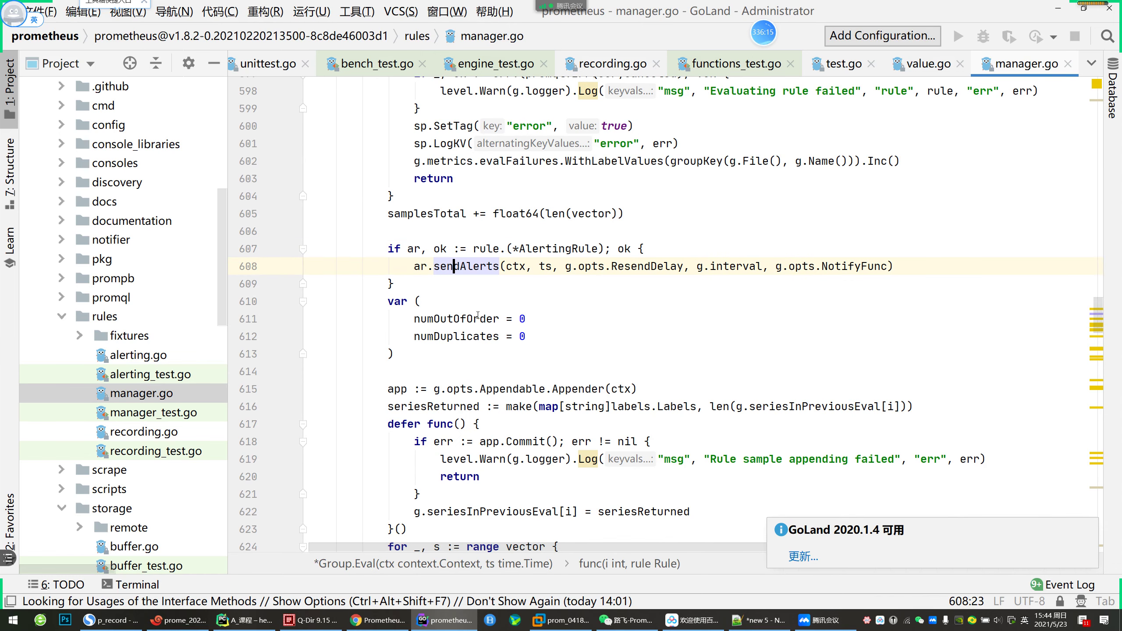
pyautogui.moveTo(444, 284); pyautogui.dragTo(444, 231)
pyautogui.scroll(8, 406, 177)
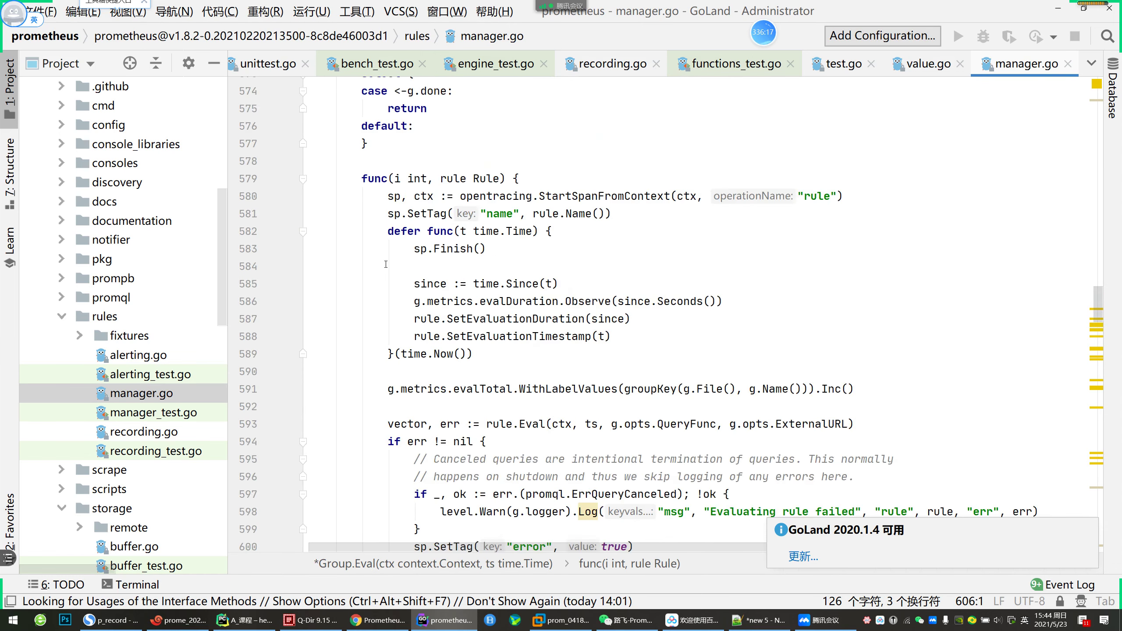
pyautogui.scroll(-5, 407, 164)
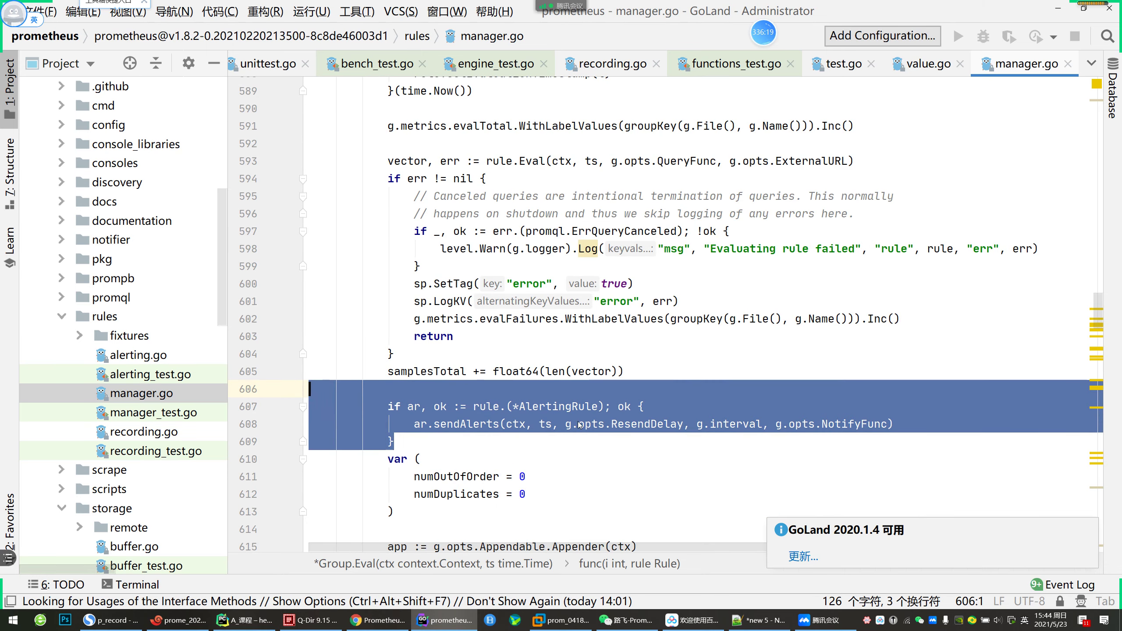
pyautogui.doubleClick(514, 371)
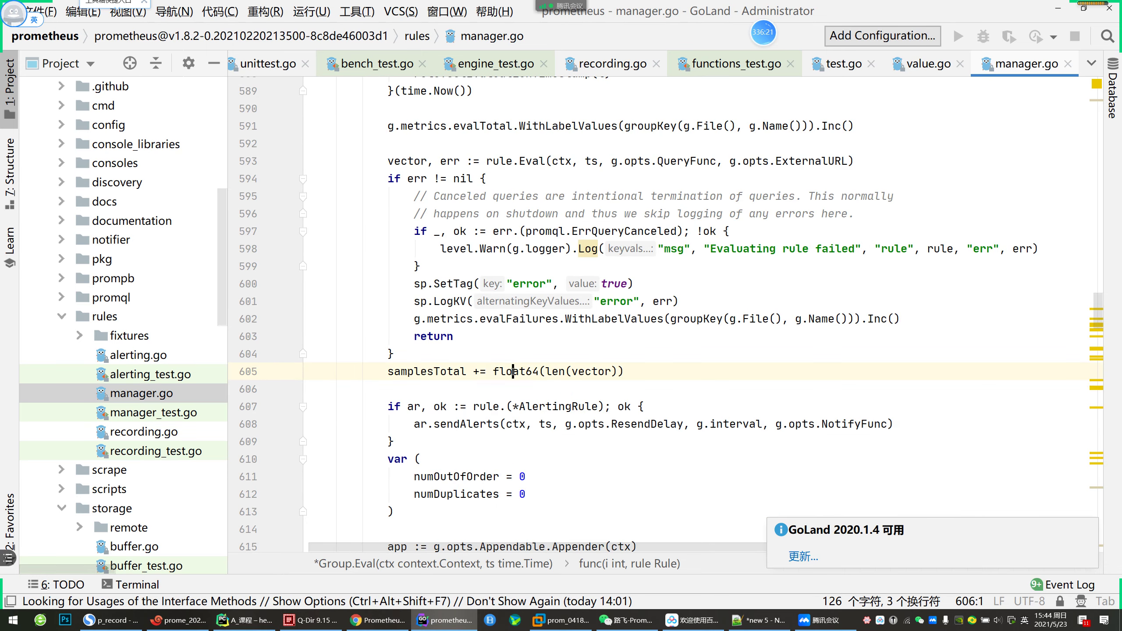
pyautogui.keyDown('ctrl'); pyautogui.click(455, 424); pyautogui.keyUp('ctrl')
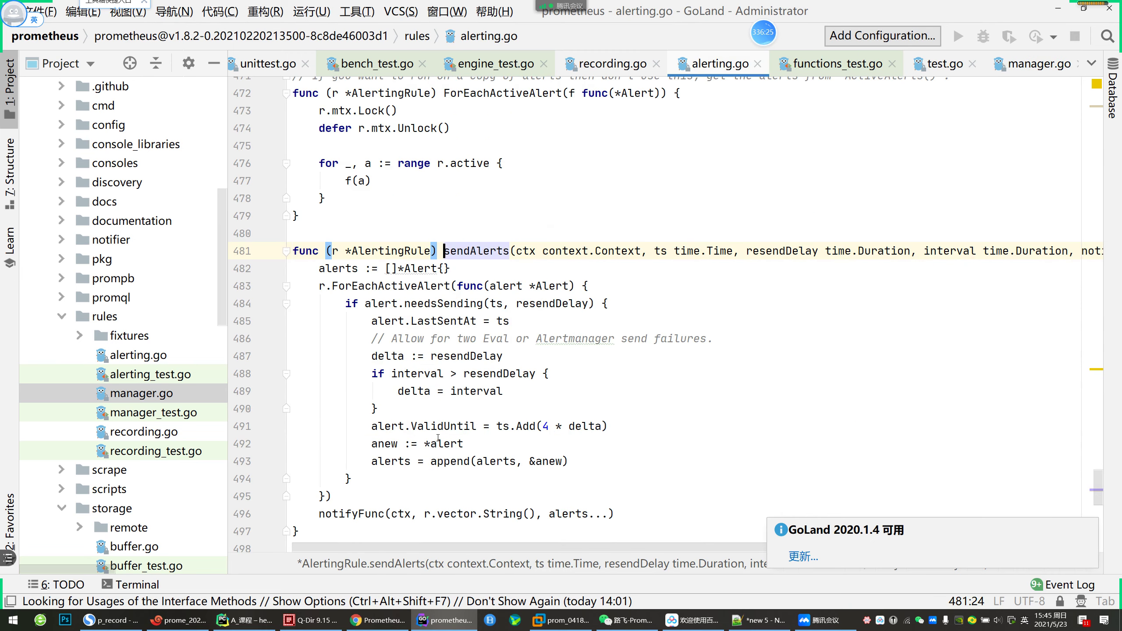
pyautogui.hotkey('ctrl', 'alt', 'Left')
# Examine the app.Append call in Group.Eval and the Appender definition in interface.go, returning to manager.go
pyautogui.scroll(-3, 442, 423)
pyautogui.moveTo(394, 354); pyautogui.dragTo(361, 278)
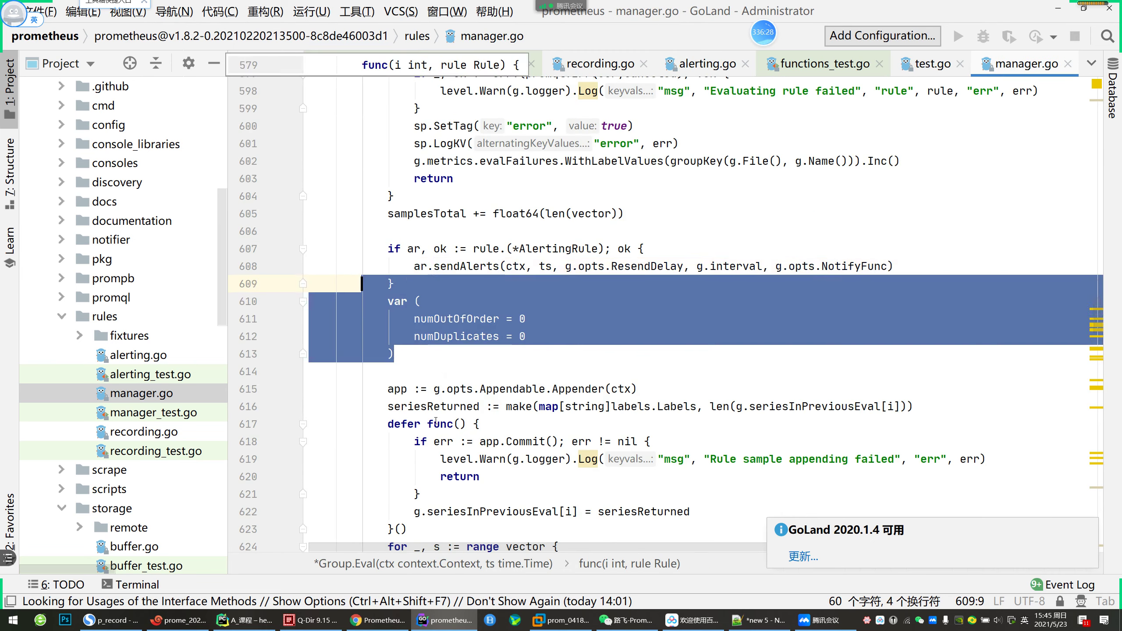
pyautogui.scroll(-4, 487, 444)
pyautogui.click(508, 354)
pyautogui.doubleClick(508, 354)
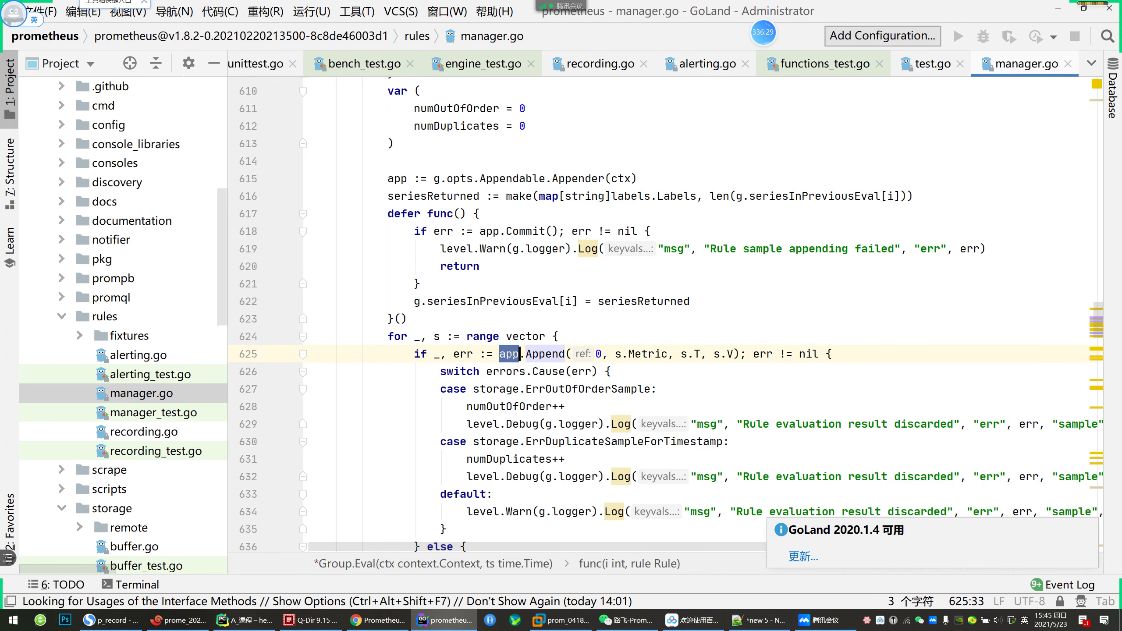
pyautogui.keyDown('ctrl'); pyautogui.click(574, 178); pyautogui.keyUp('ctrl')
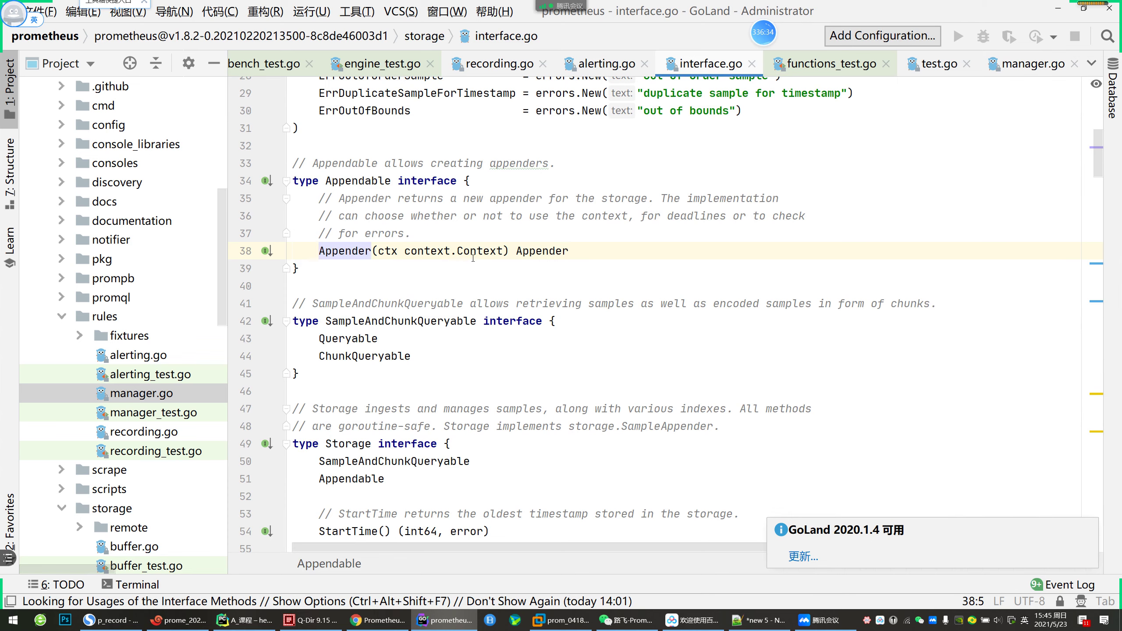
pyautogui.hotkey('ctrl', 'alt', 'Left')
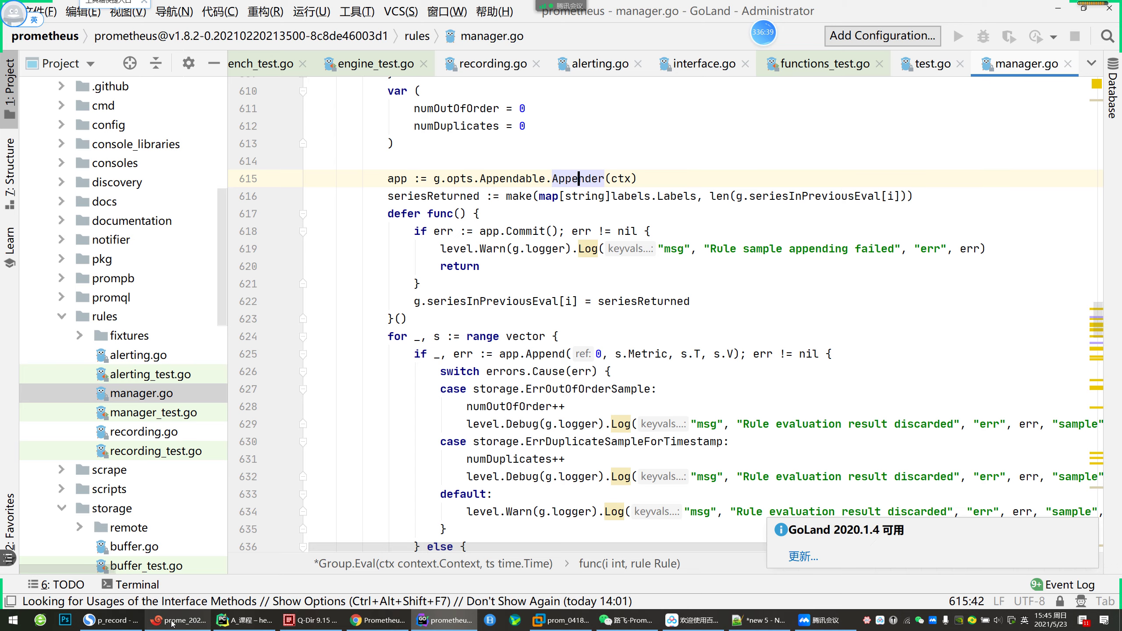
# Switch to Prometheus in Chrome and open the Rules status page at 192.168.0.106:9090
pyautogui.moveTo(346, 612)
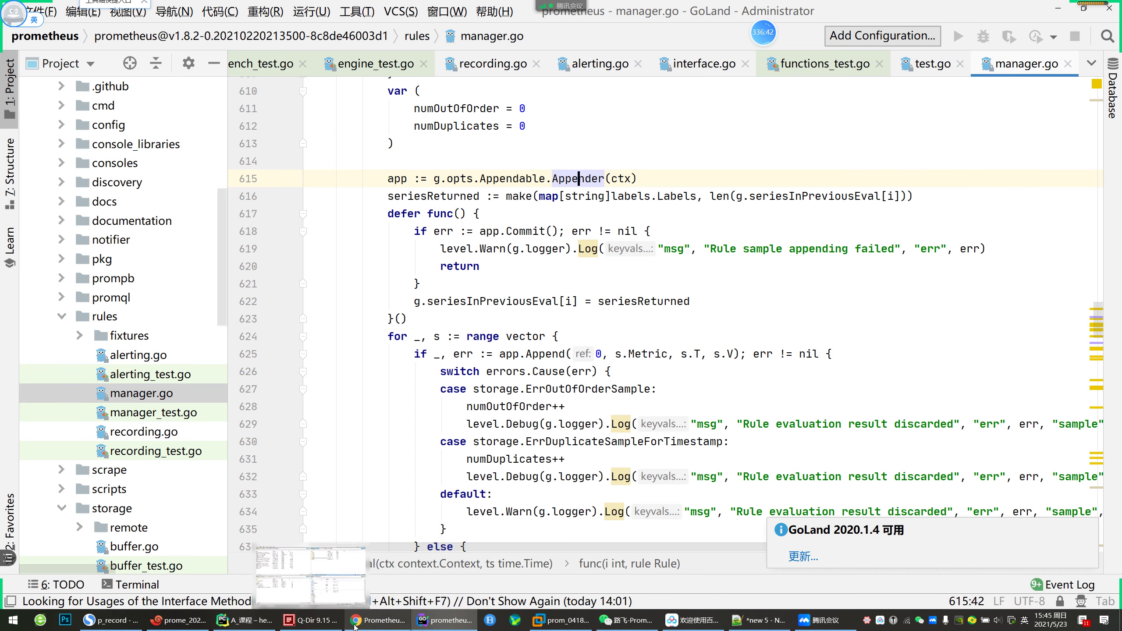
pyautogui.click(353, 575)
pyautogui.click(280, 5)
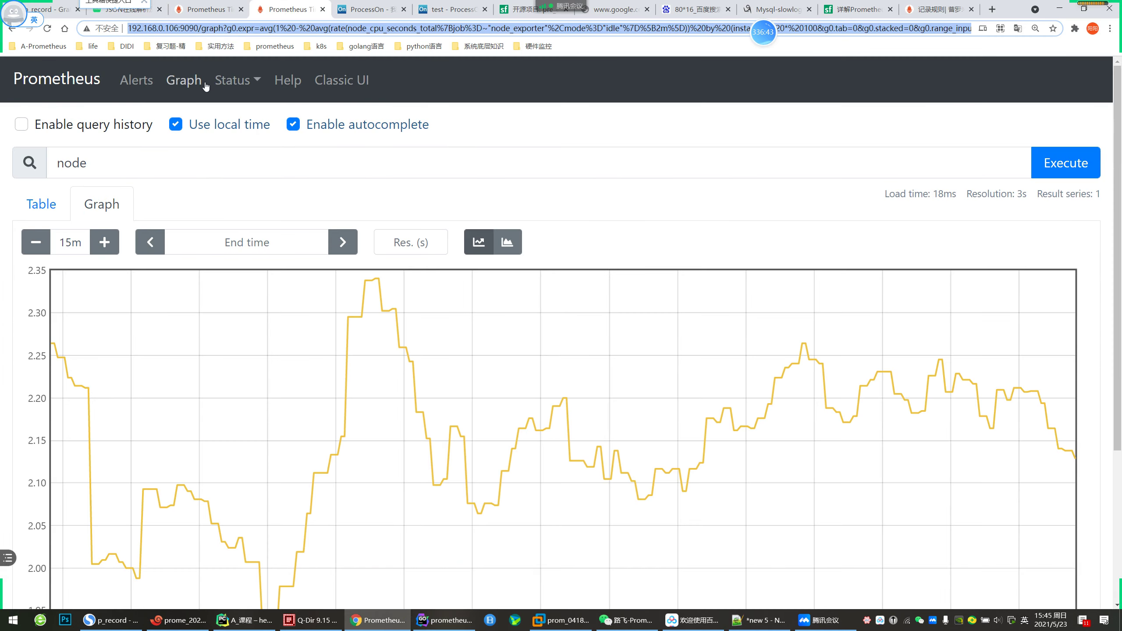
pyautogui.click(235, 81)
pyautogui.click(243, 224)
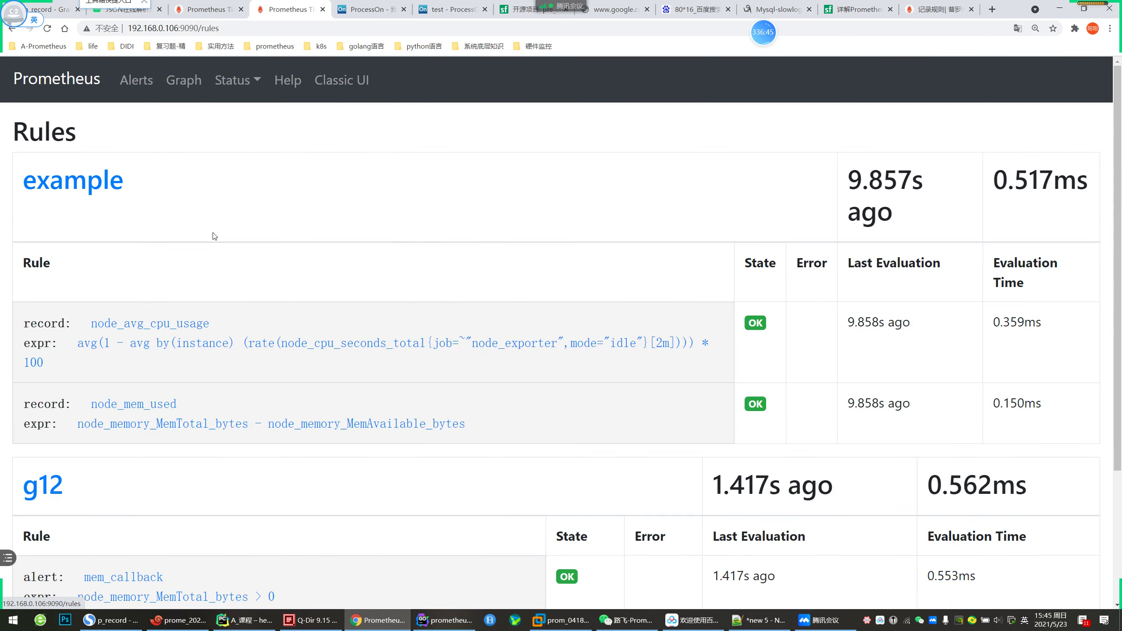
# Highlight the node_avg_cpu_usage and node_mem_used record names in the example group on the Rules page
pyautogui.moveTo(87, 334); pyautogui.dragTo(211, 325)
pyautogui.moveTo(110, 405)
pyautogui.mouseDown()
pyautogui.moveTo(180, 401)
pyautogui.moveTo(91, 405)
pyautogui.mouseUp()
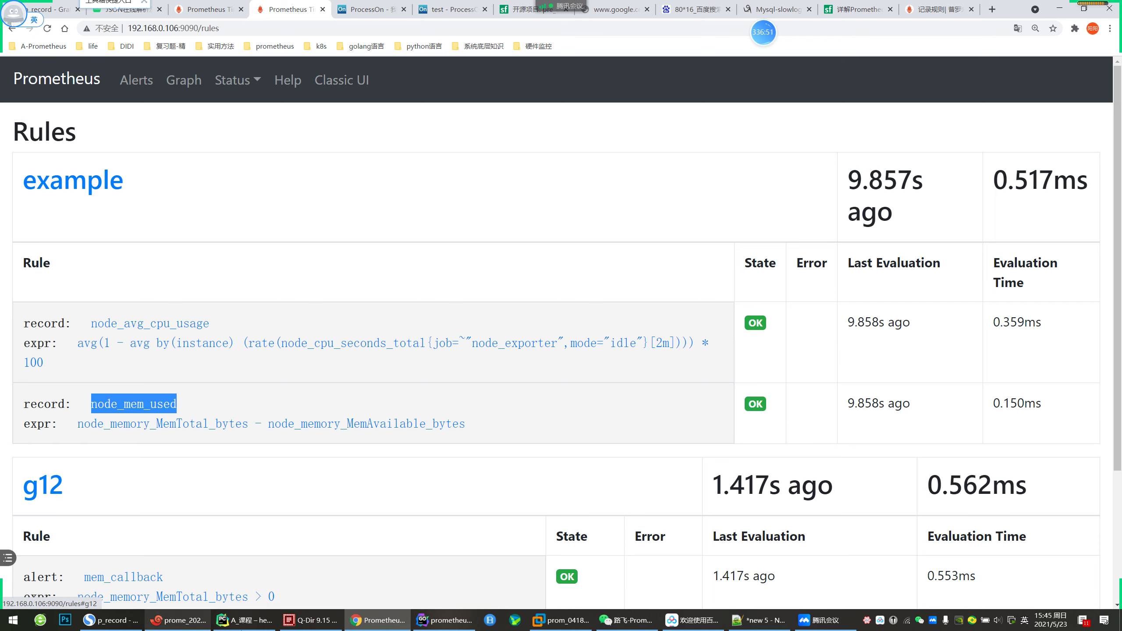
# Switch to GoLand and examine the Appendable.Appender call and the sample append loop of Group.Eval in manager.go
pyautogui.click(442, 620)
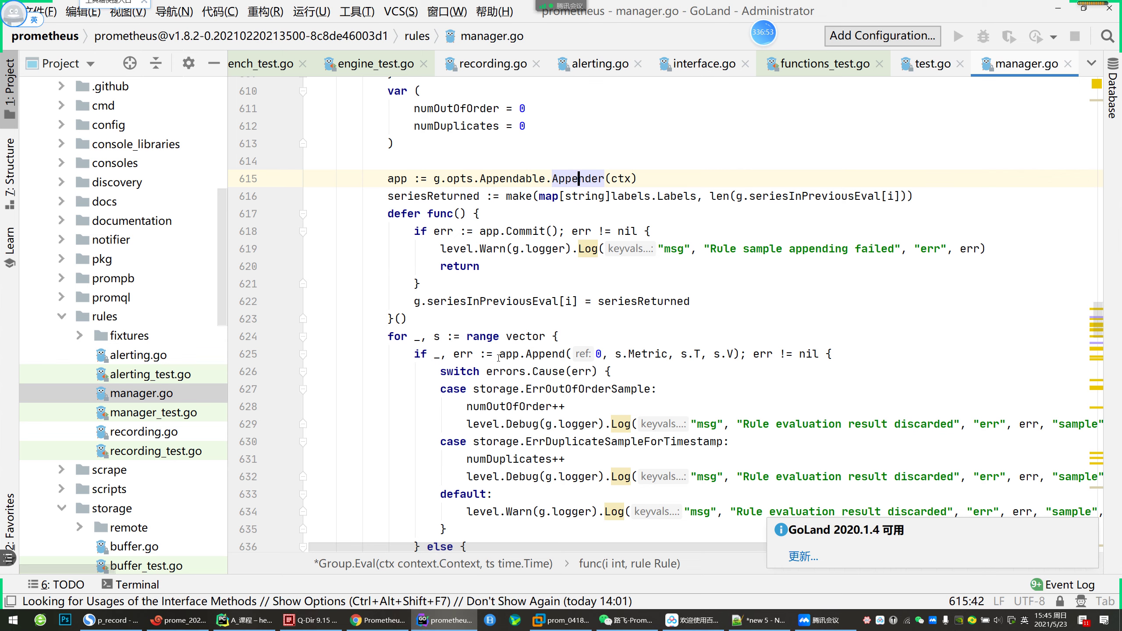
pyautogui.doubleClick(512, 178)
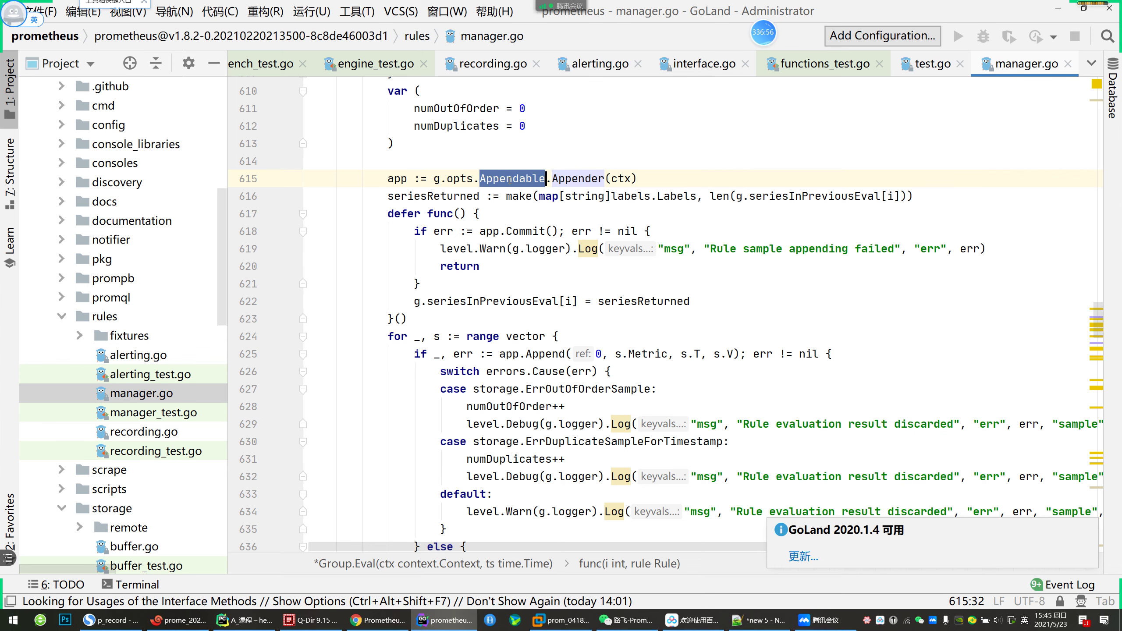
pyautogui.scroll(3, 530, 150)
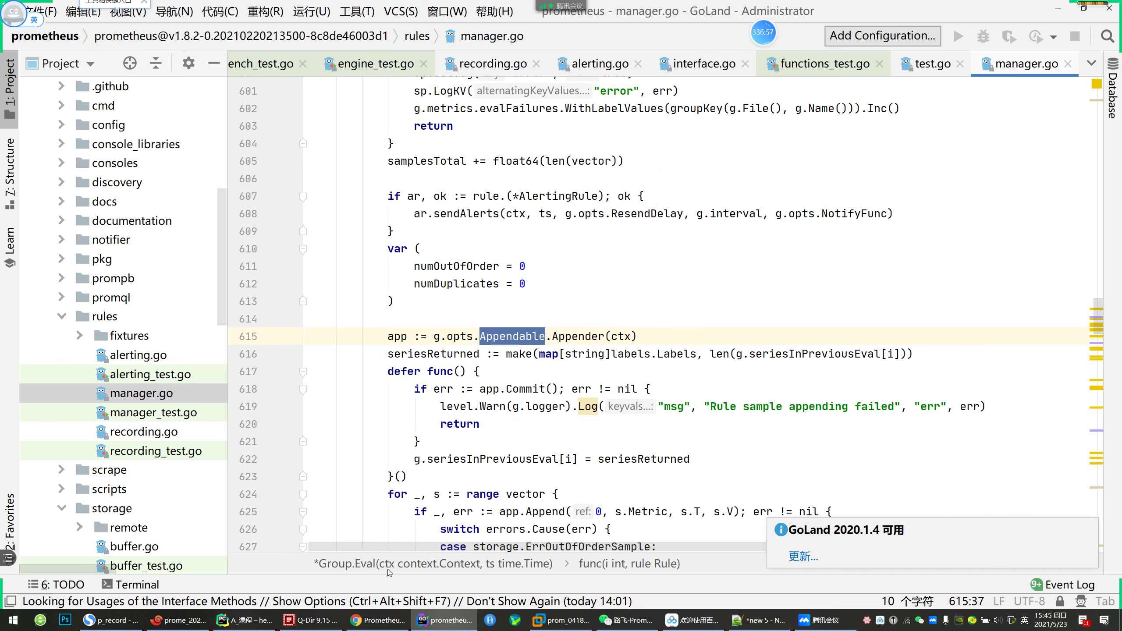
pyautogui.scroll(-3, 373, 406)
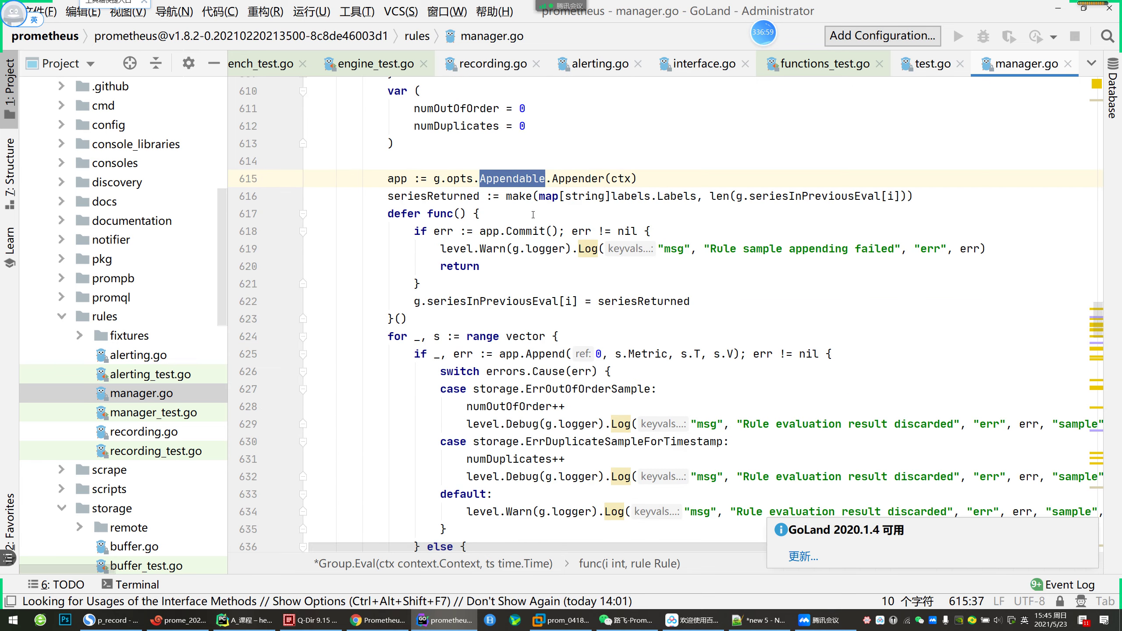
pyautogui.scroll(-3, 630, 455)
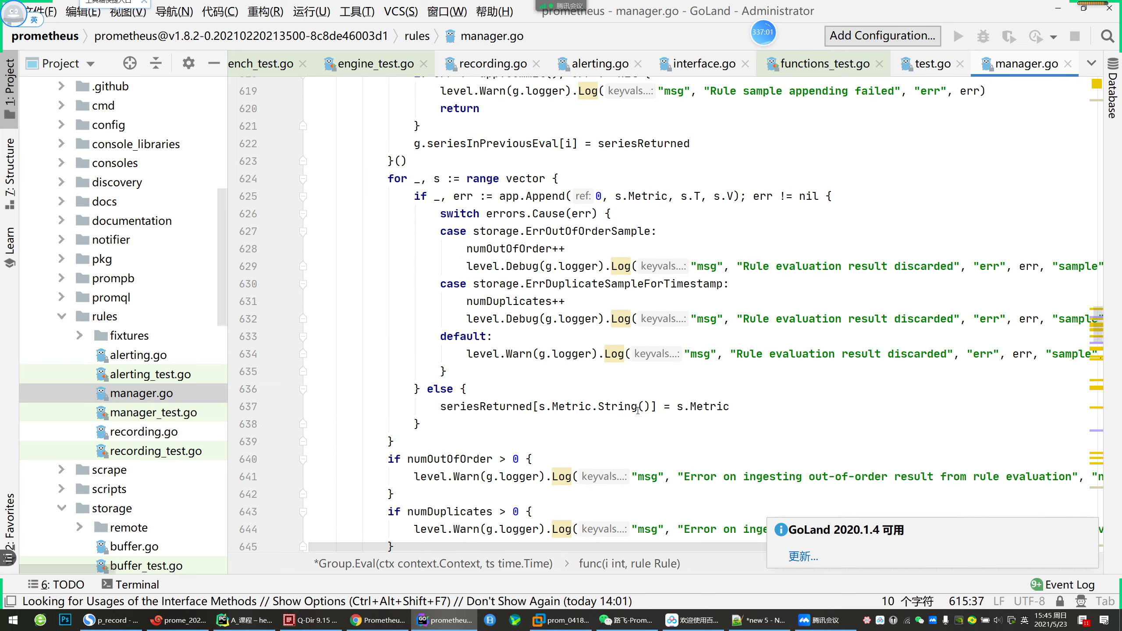
pyautogui.click(480, 438)
pyautogui.scroll(-3, 477, 468)
# Check the course group chat in WeChat, returning to Chrome to examine the mem_callback alert in rule group g12
pyautogui.moveTo(636, 620)
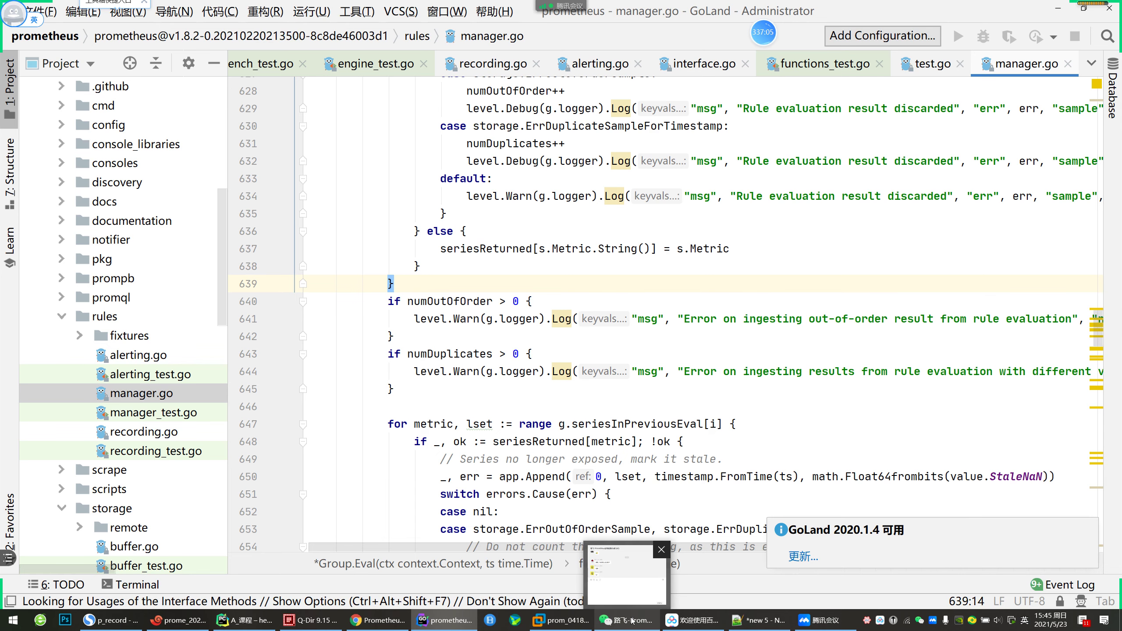
pyautogui.click(621, 628)
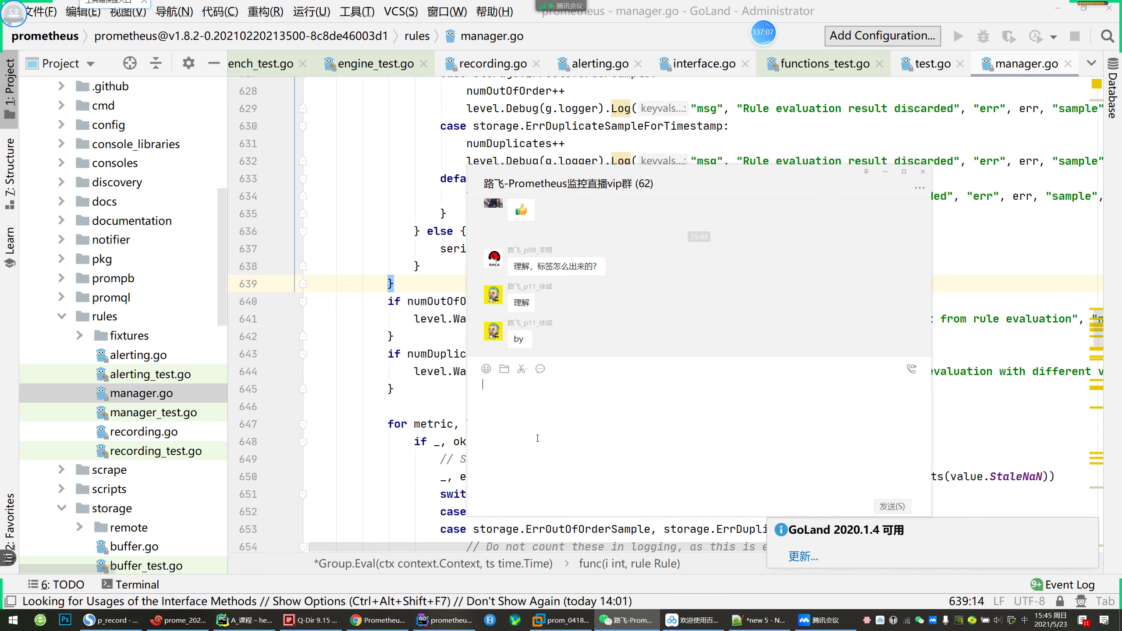
pyautogui.click(378, 621)
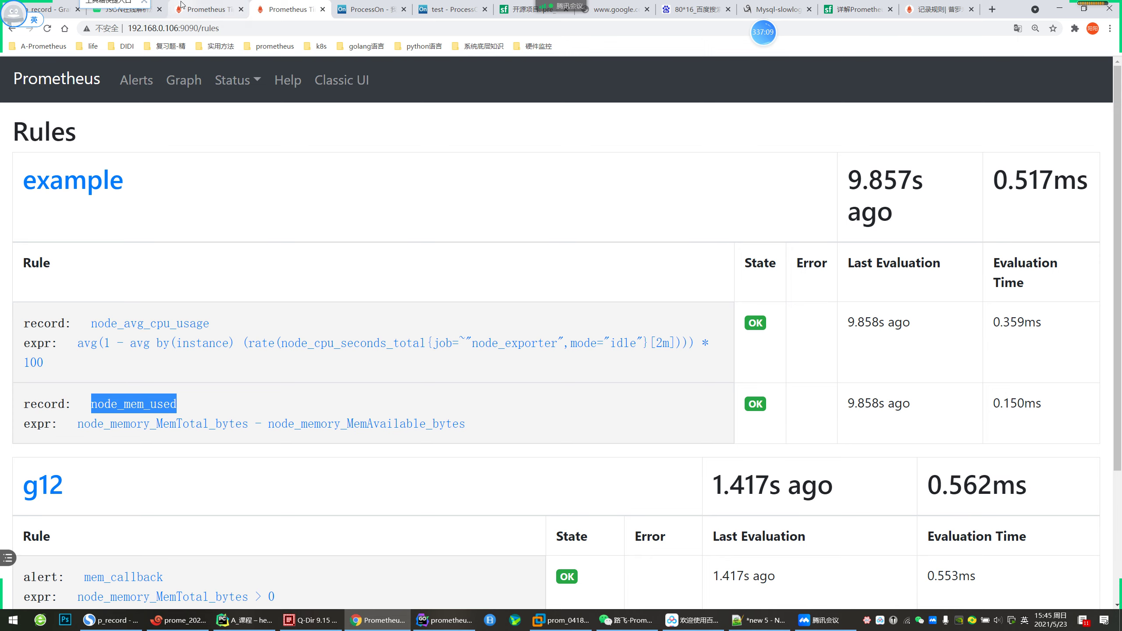
pyautogui.scroll(-3, 167, 425)
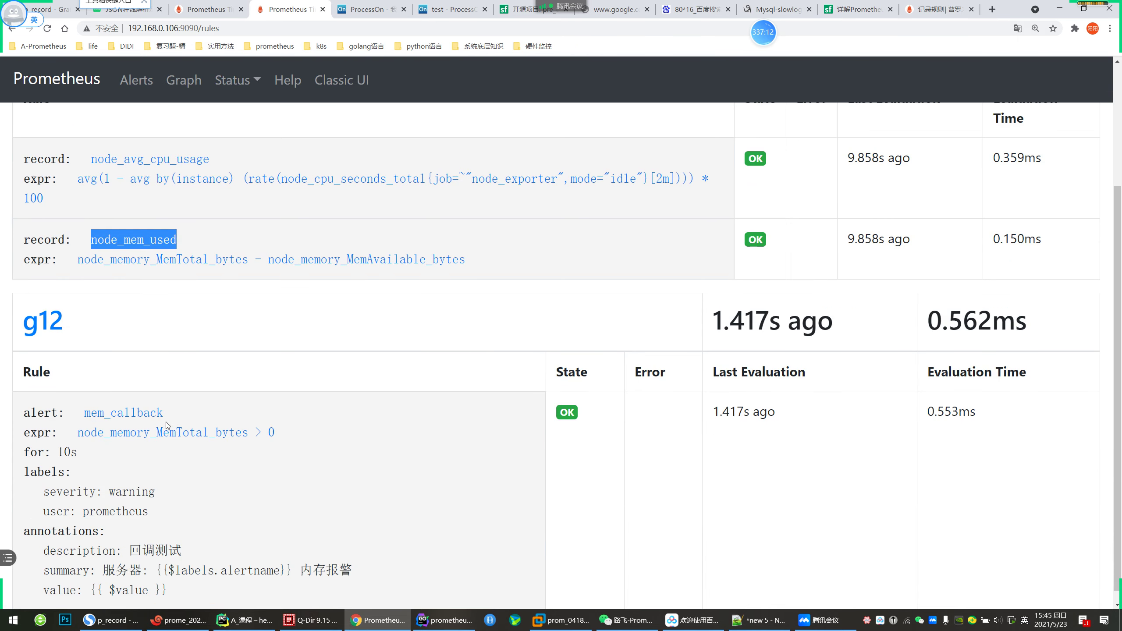